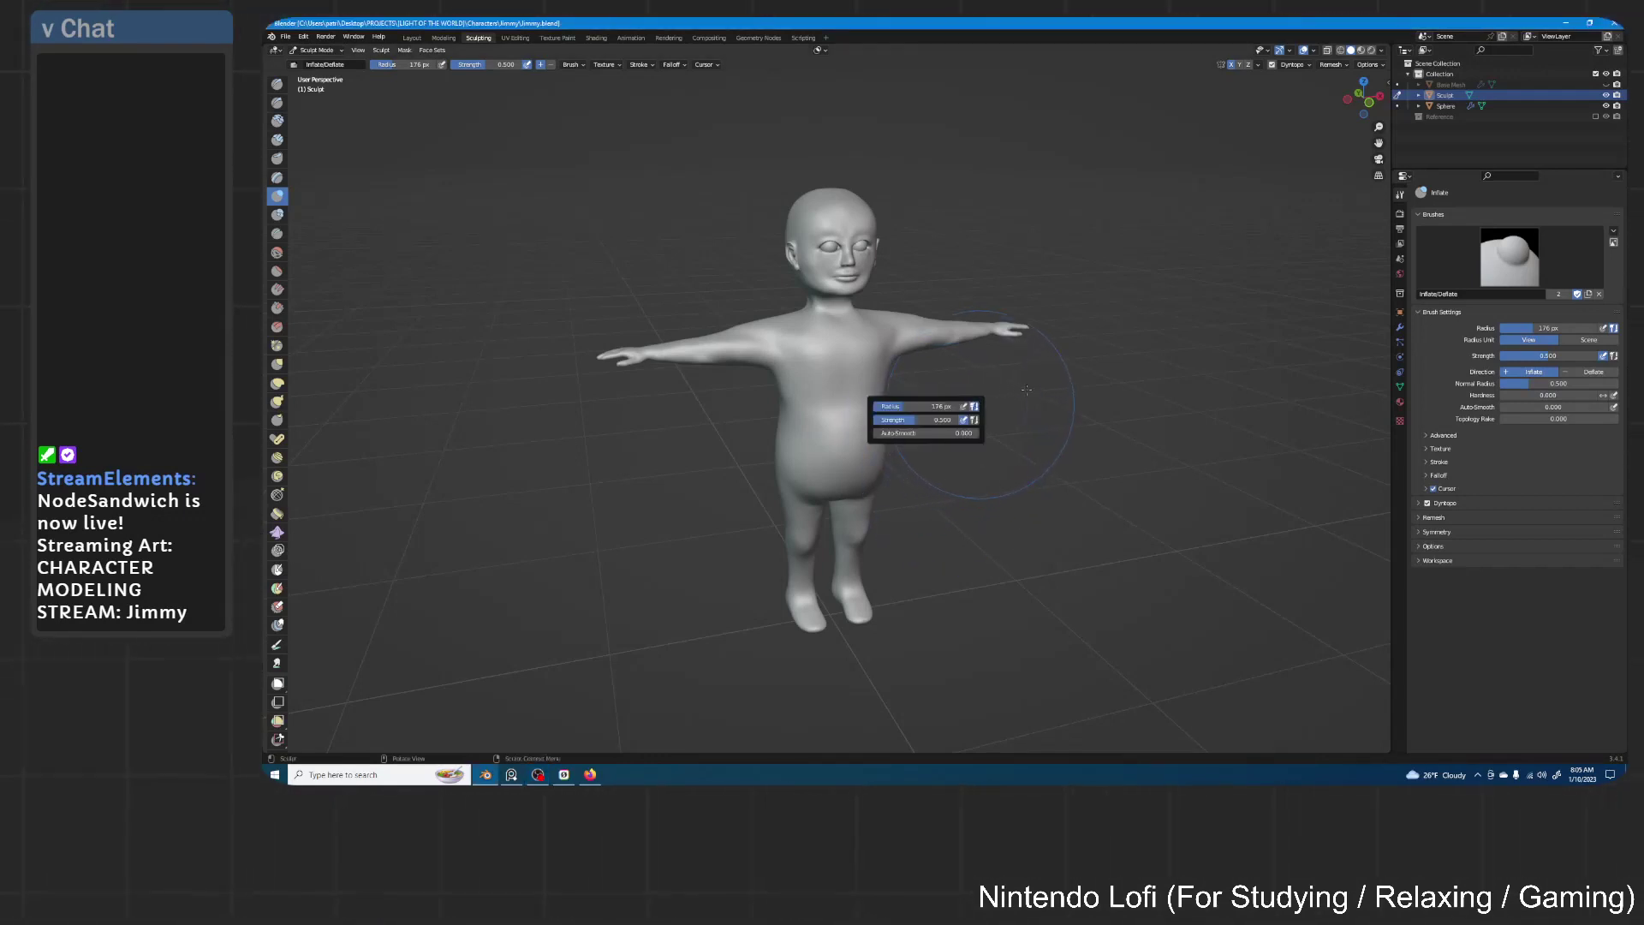
{"action": "mouse_move", "coordinate": [974, 419]}
{"action": "middle_mouse_down"}
{"action": "mouse_move", "coordinate": [1040, 404]}
{"action": "mouse_move", "coordinate": [1020, 378]}
{"action": "mouse_move", "coordinate": [1052, 387]}
{"action": "middle_mouse_up"}
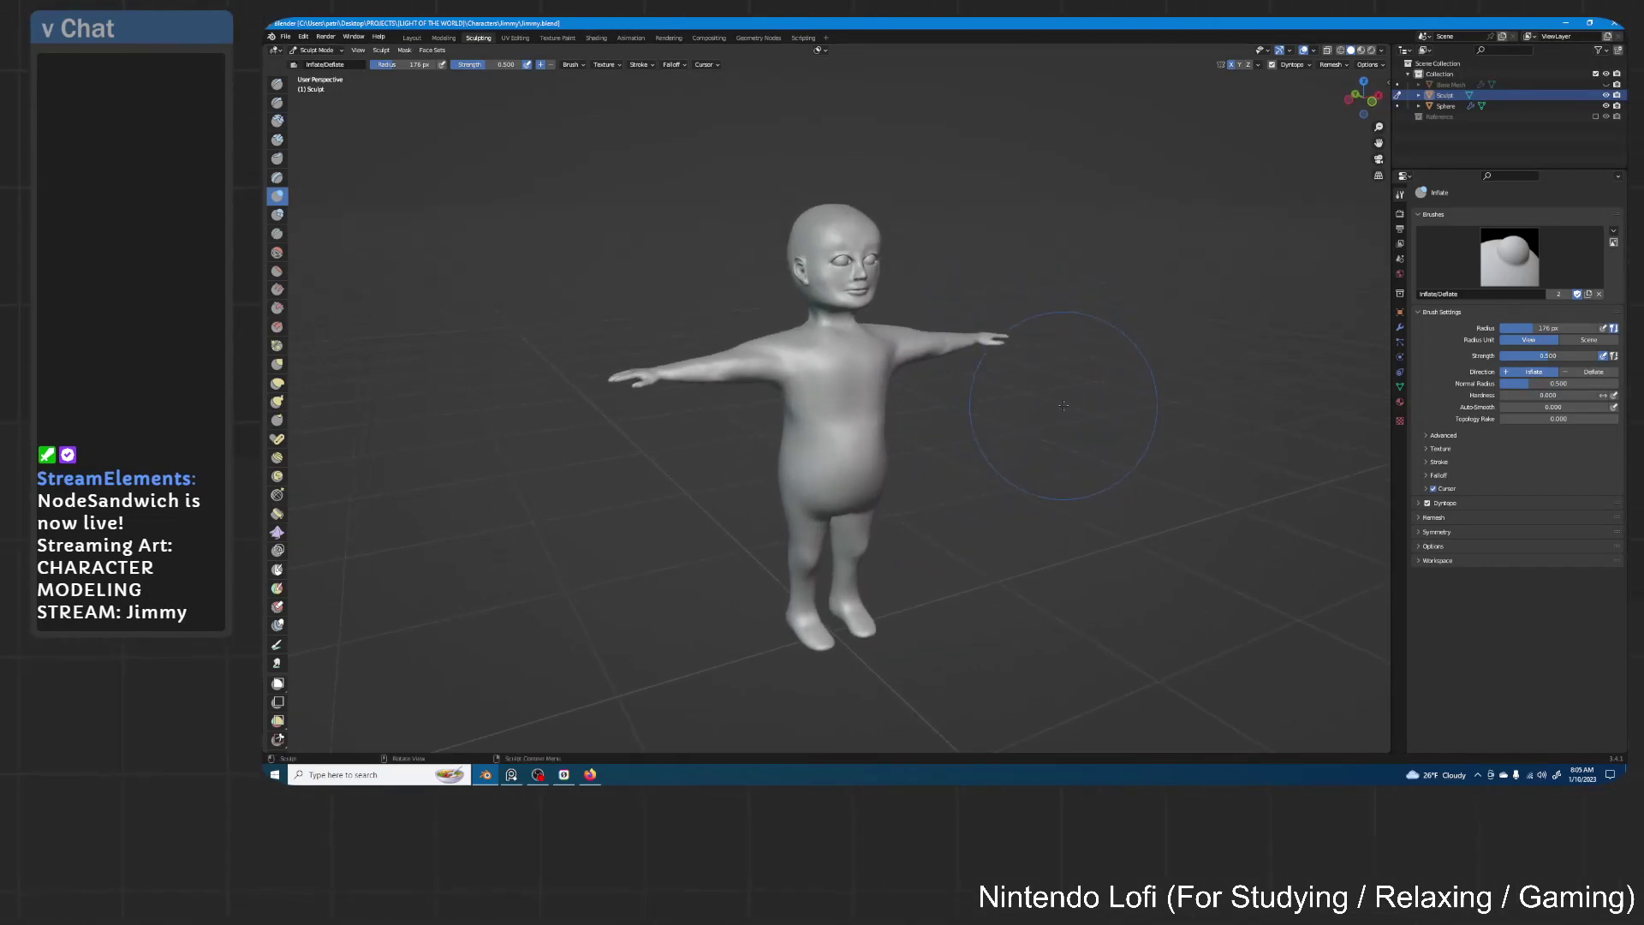
{"action": "mouse_move", "coordinate": [1065, 427]}
{"action": "middle_mouse_down"}
{"action": "mouse_move", "coordinate": [997, 489]}
{"action": "mouse_move", "coordinate": [1046, 472]}
{"action": "mouse_move", "coordinate": [1051, 443]}
{"action": "middle_mouse_up"}
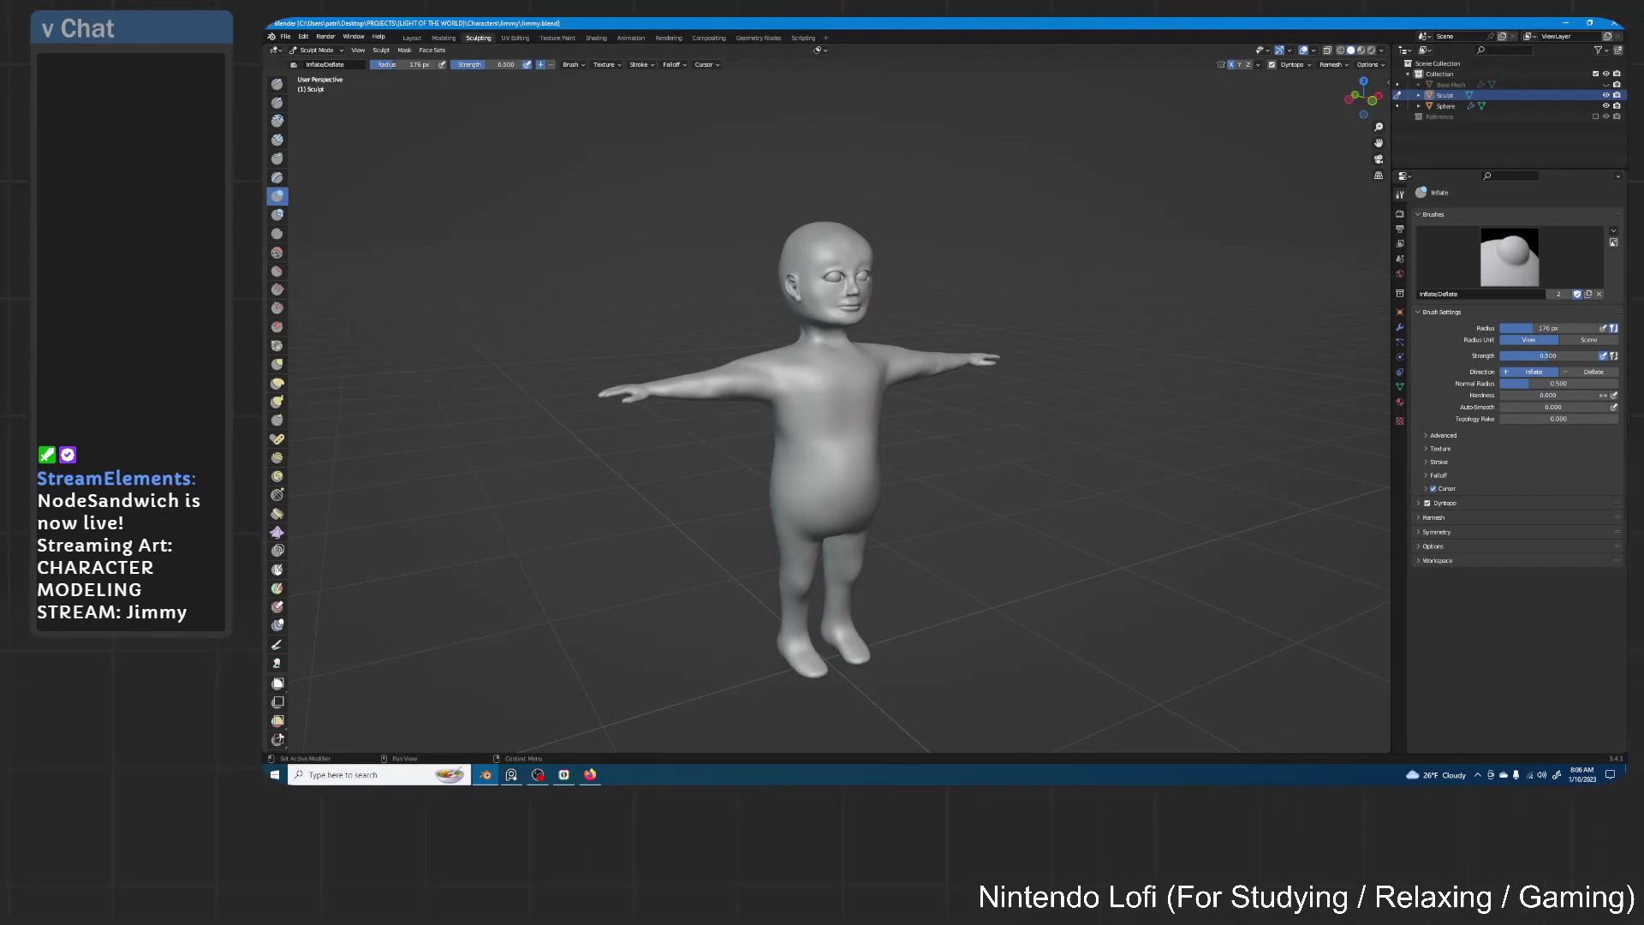
{"action": "key", "text": "alt+Tab"}
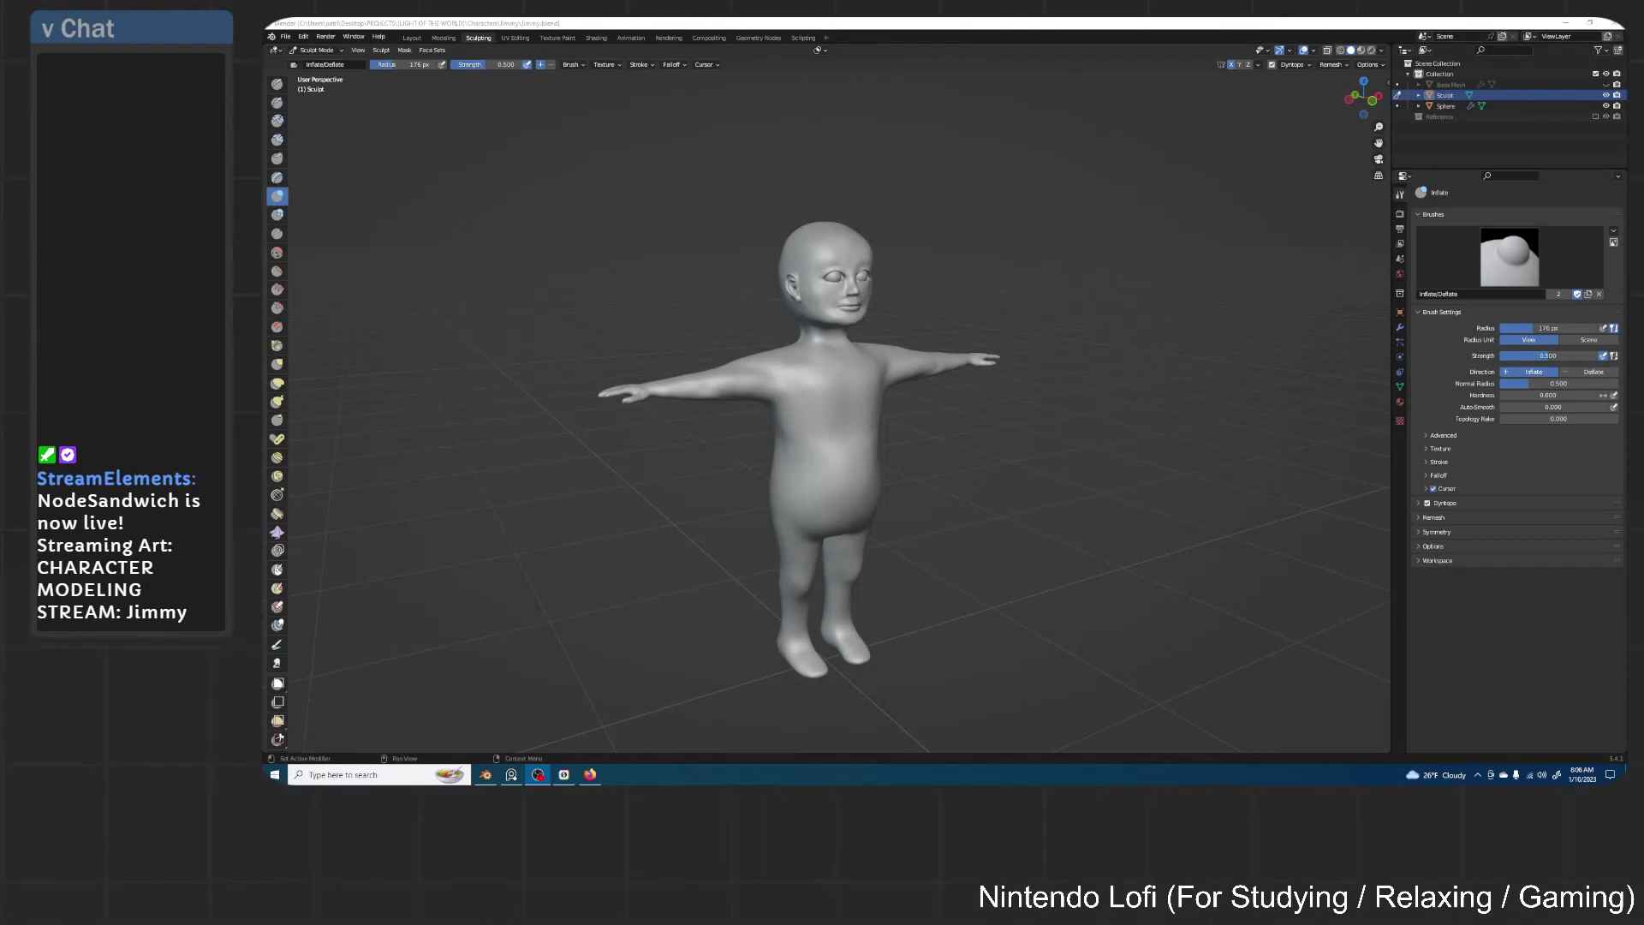
{"action": "left_click", "coordinate": [862, 22]}
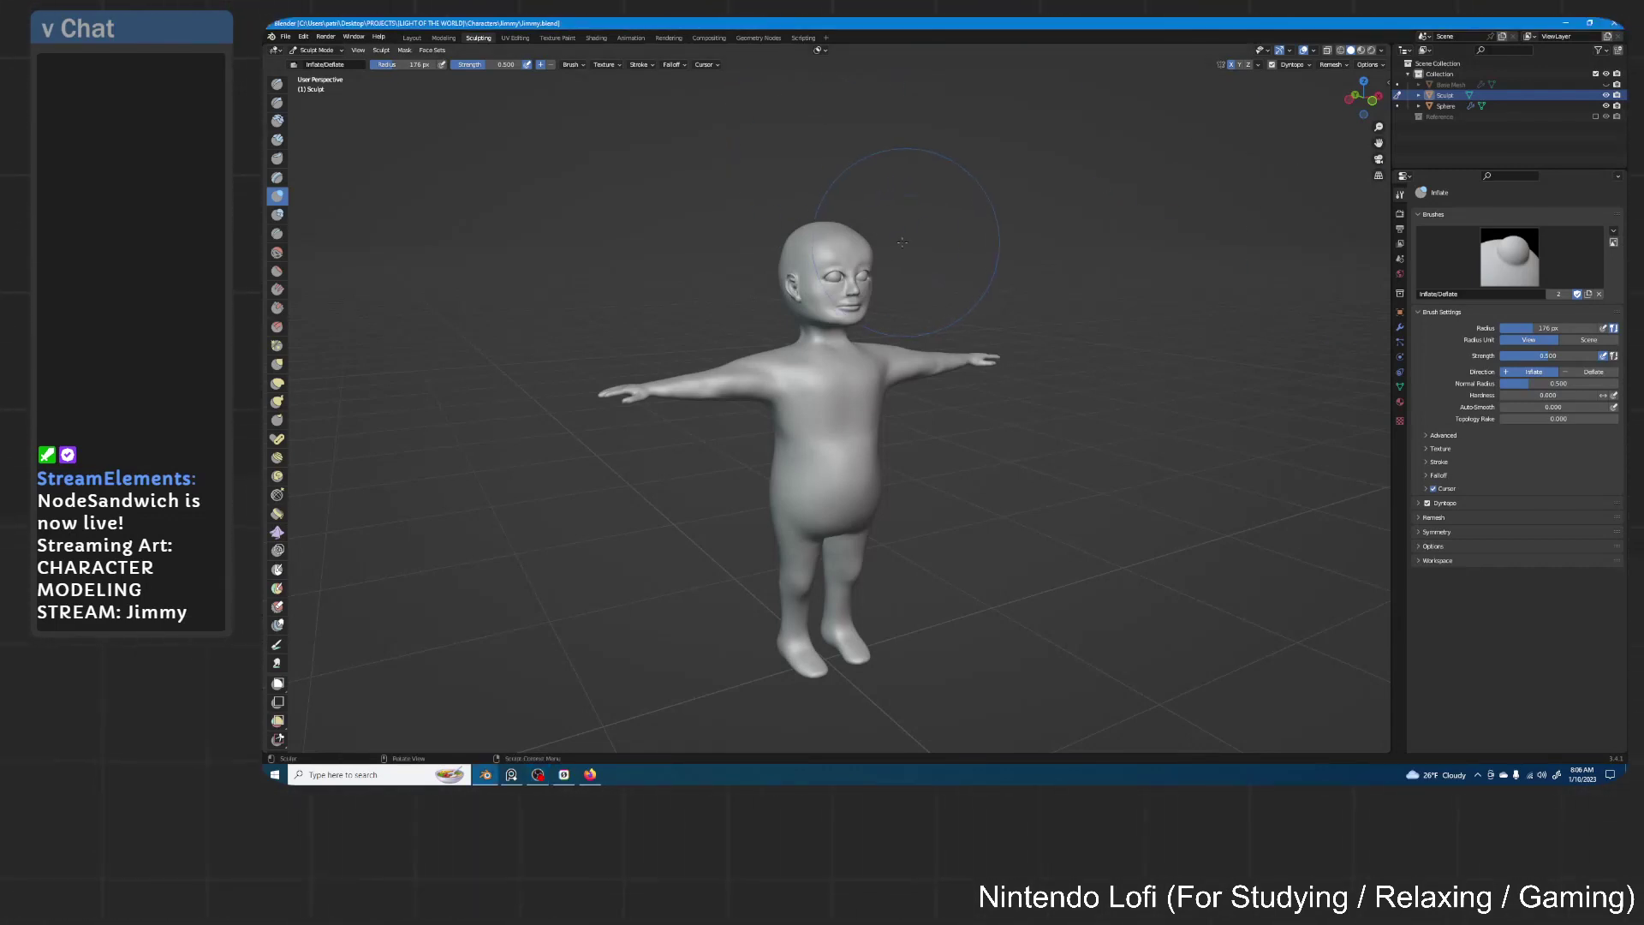
{"action": "middle_click_drag", "start_coordinate": [879, 252], "coordinate": [947, 266]}
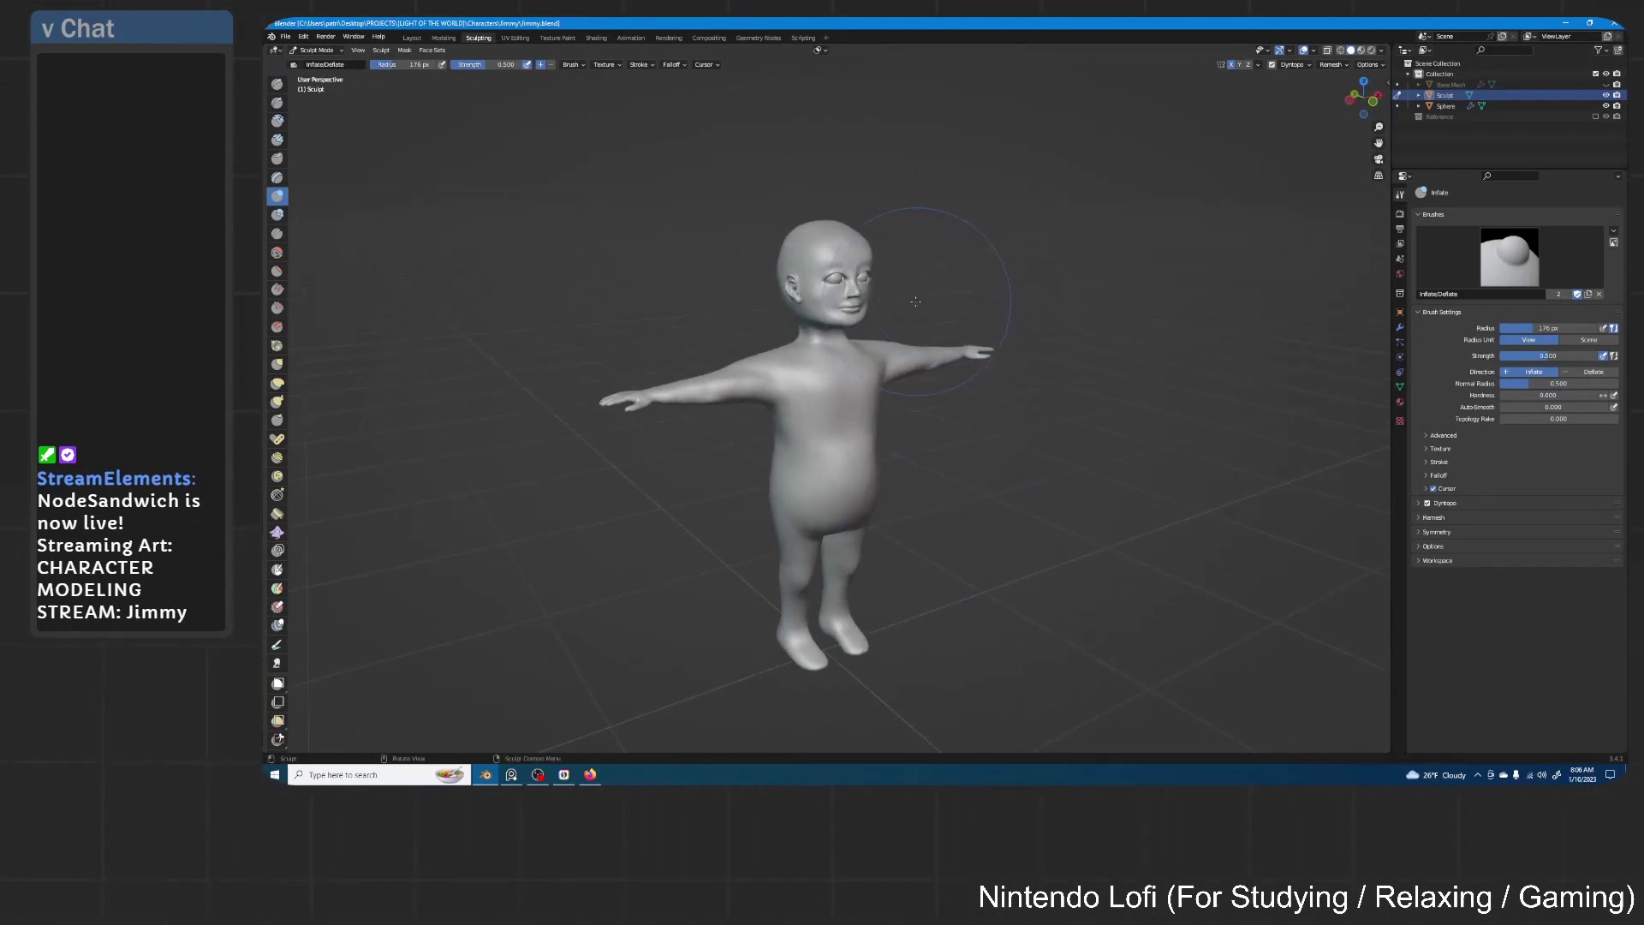
{"action": "mouse_move", "coordinate": [915, 301]}
{"action": "middle_mouse_down"}
{"action": "mouse_move", "coordinate": [882, 368]}
{"action": "mouse_move", "coordinate": [983, 442]}
{"action": "mouse_move", "coordinate": [1027, 428]}
{"action": "mouse_move", "coordinate": [968, 417]}
{"action": "mouse_move", "coordinate": [1002, 394]}
{"action": "mouse_move", "coordinate": [1058, 405]}
{"action": "mouse_move", "coordinate": [980, 463]}
{"action": "middle_mouse_up"}
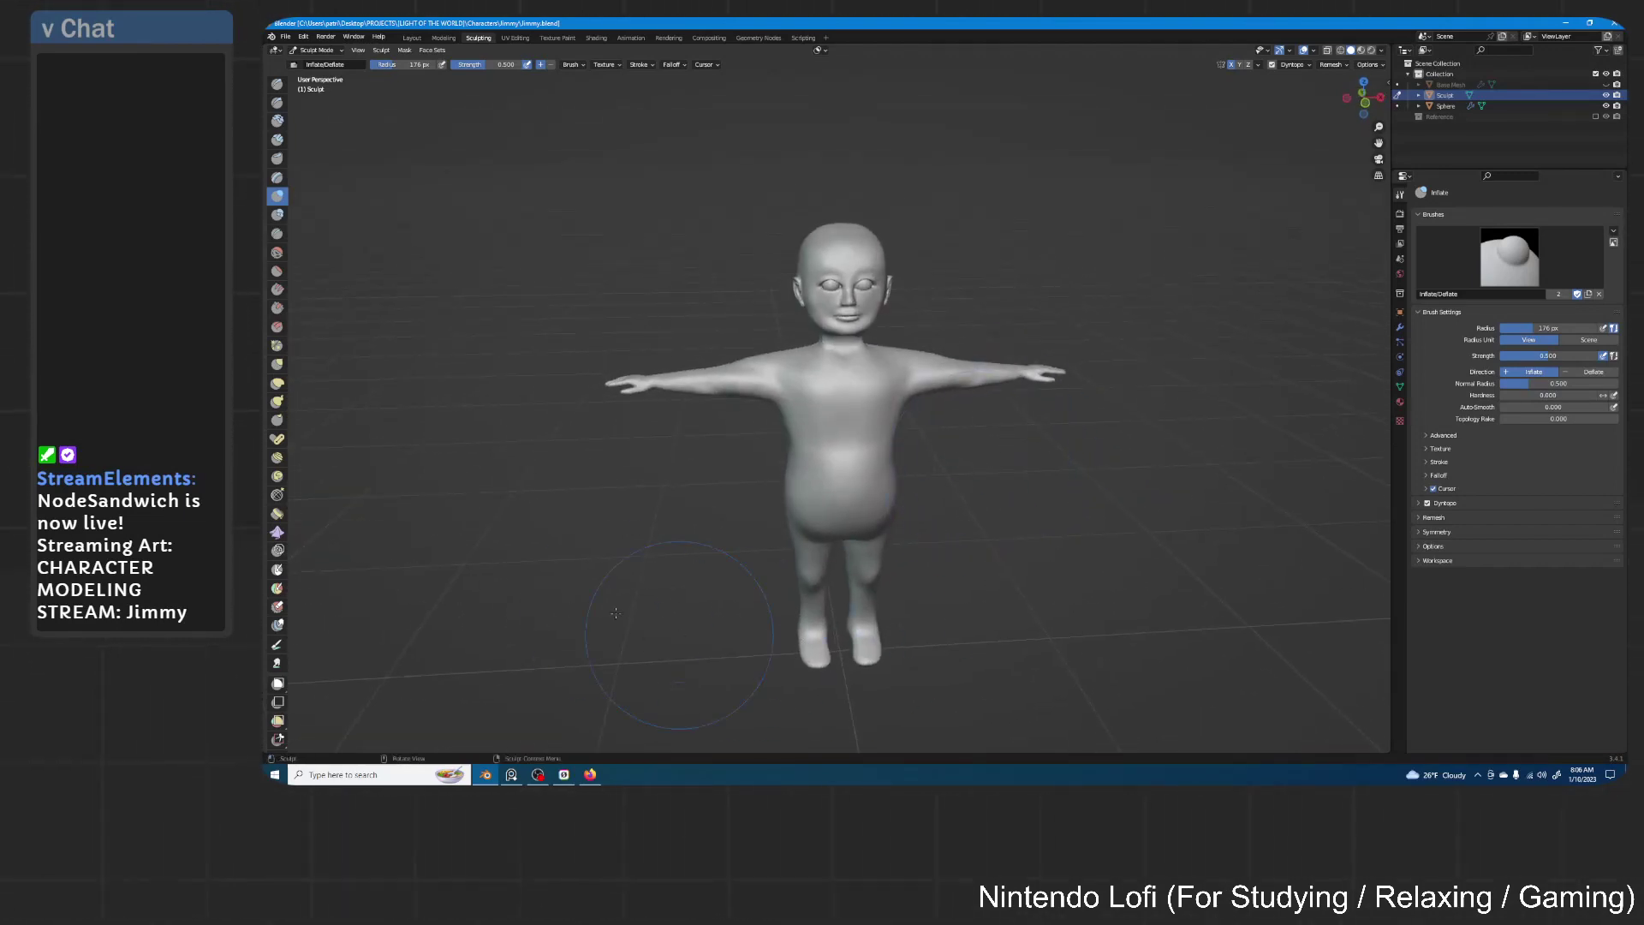
Use the Grab brush, enlarged to a 210 px radius, to push the sides of the jaw slightly inward and up
{"action": "left_click", "coordinate": [278, 364]}
{"action": "mouse_move", "coordinate": [830, 386]}
{"action": "middle_mouse_down"}
{"action": "mouse_move", "coordinate": [893, 383]}
{"action": "mouse_move", "coordinate": [873, 492]}
{"action": "middle_mouse_up"}
{"action": "scroll", "coordinate": [893, 383], "scroll_direction": "up", "scroll_amount": 1}
{"action": "scroll", "coordinate": [893, 383], "scroll_direction": "up", "scroll_amount": 1}
{"action": "middle_click_drag", "start_coordinate": [865, 437], "coordinate": [886, 403]}
{"action": "scroll", "coordinate": [931, 381], "scroll_direction": "up", "scroll_amount": 2}
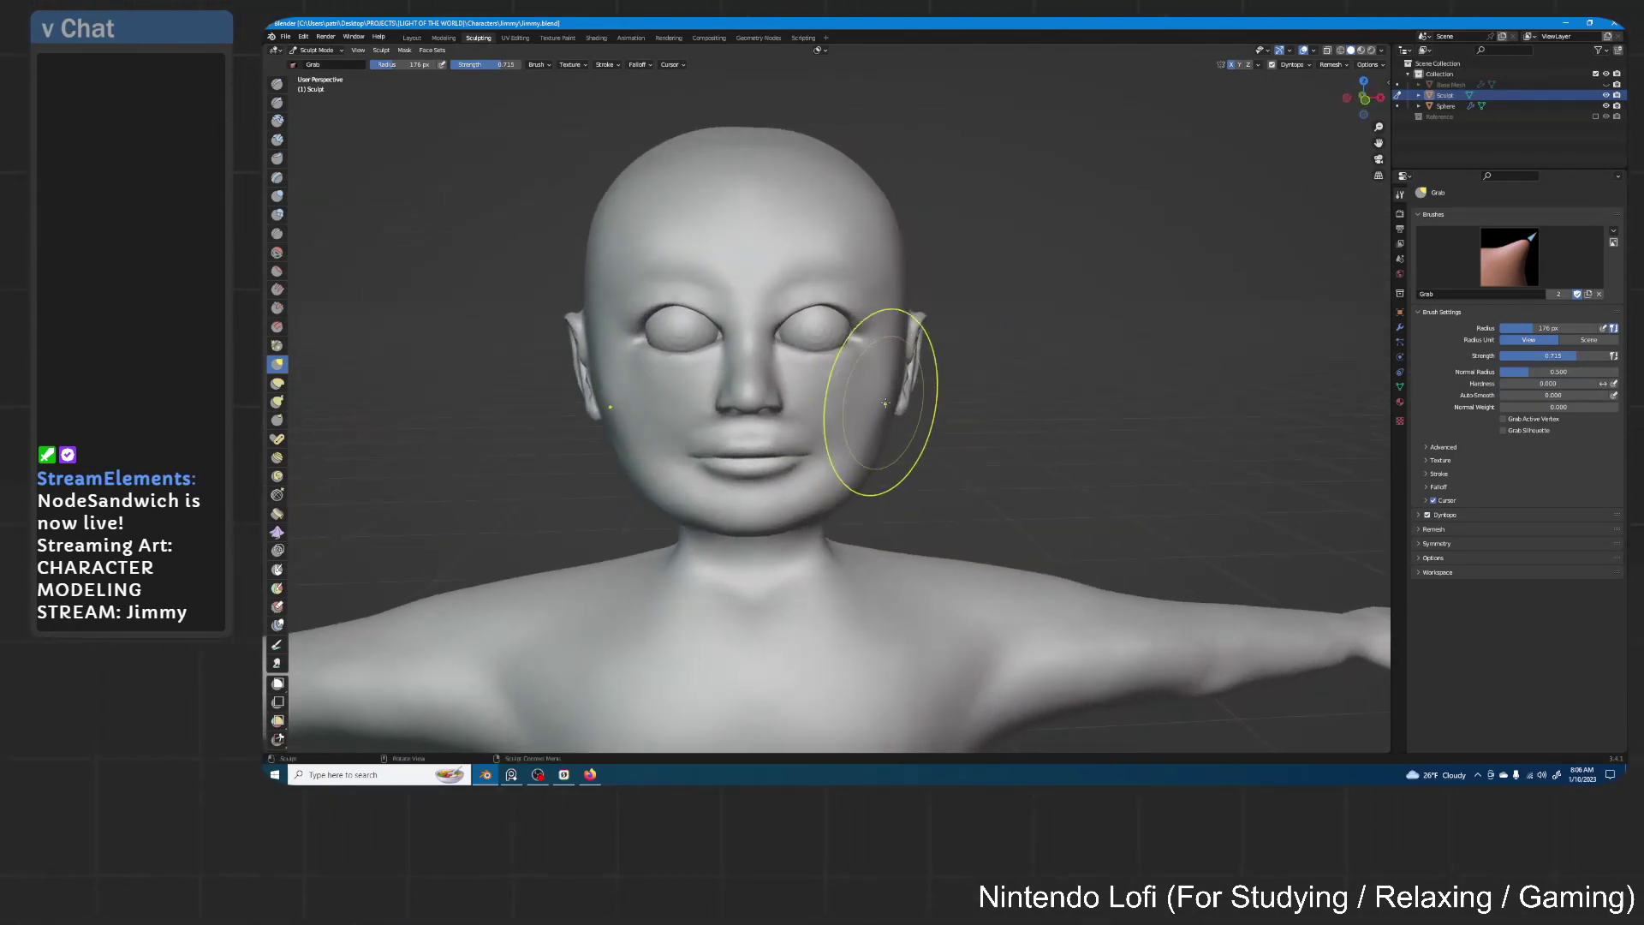
{"action": "key", "text": "alt+Tab"}
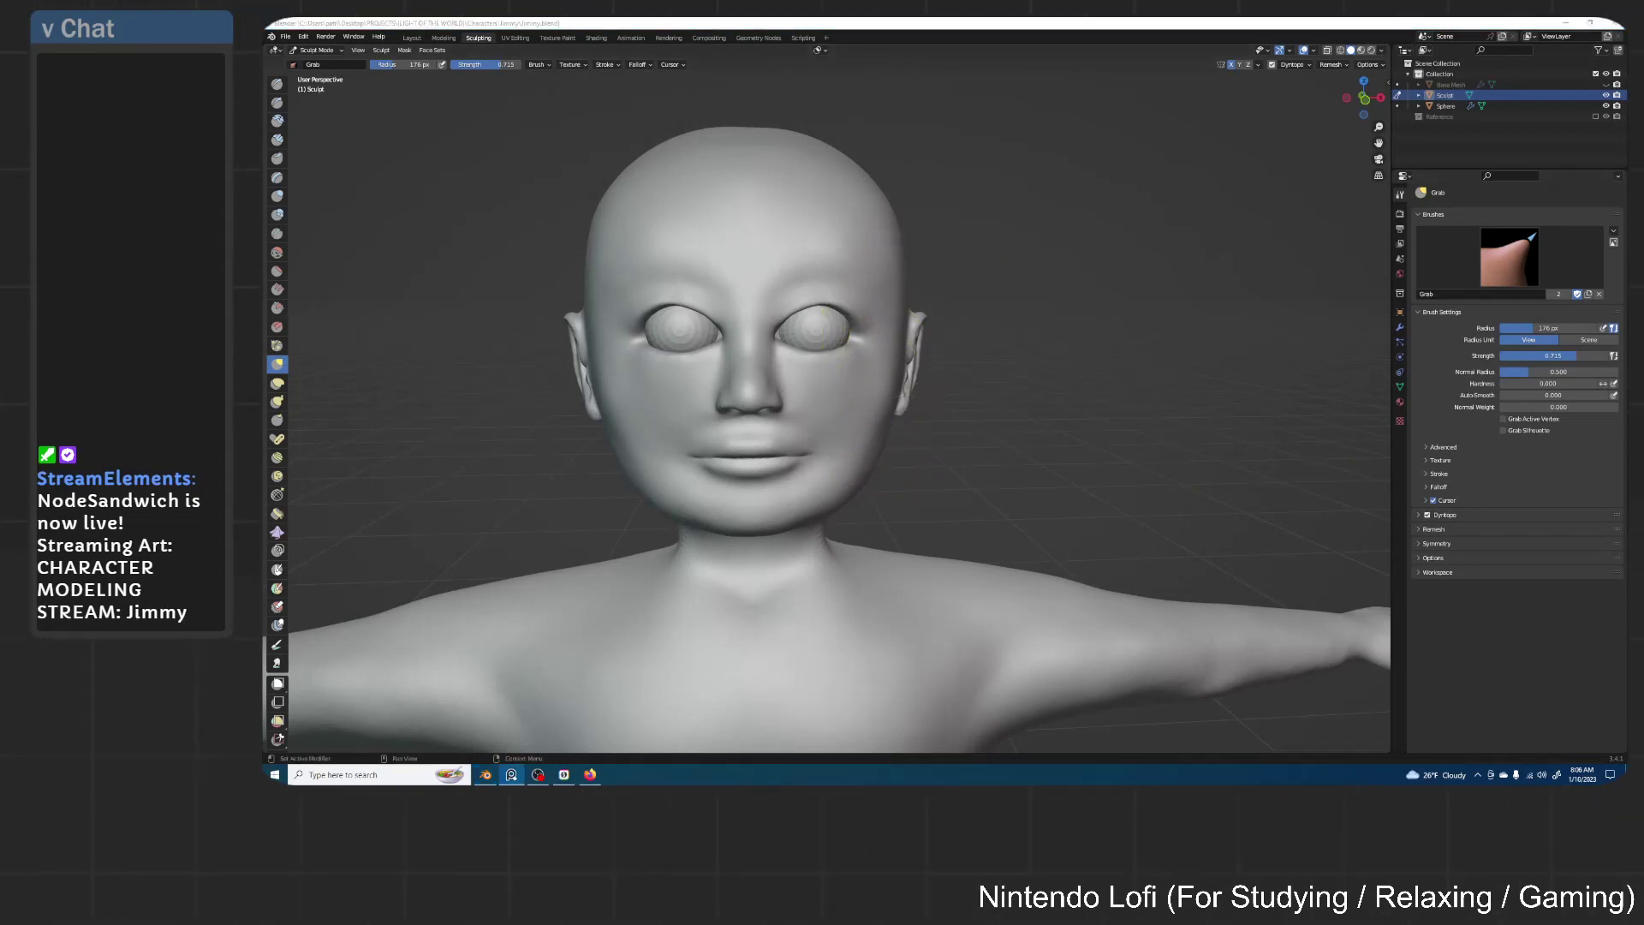
{"action": "key", "text": "alt+Tab"}
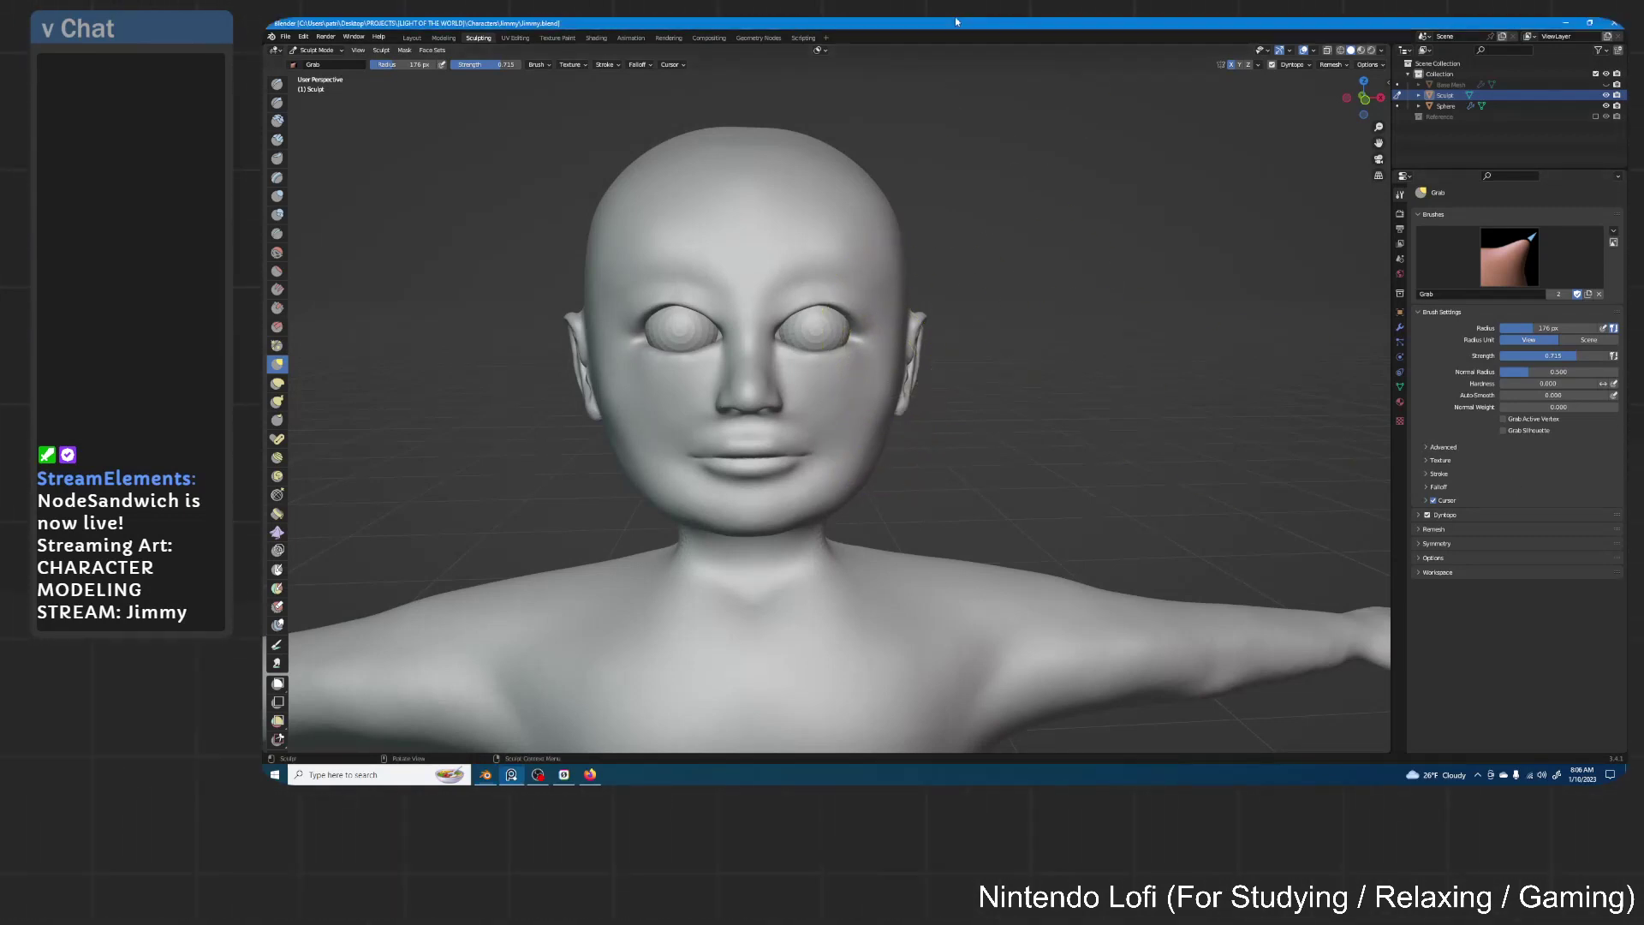
{"action": "mouse_move", "coordinate": [958, 271]}
{"action": "middle_mouse_down"}
{"action": "mouse_move", "coordinate": [1039, 403]}
{"action": "mouse_move", "coordinate": [1027, 423]}
{"action": "mouse_move", "coordinate": [1024, 400]}
{"action": "mouse_move", "coordinate": [1060, 378]}
{"action": "mouse_move", "coordinate": [952, 421]}
{"action": "mouse_move", "coordinate": [932, 385]}
{"action": "mouse_move", "coordinate": [1044, 347]}
{"action": "mouse_move", "coordinate": [1027, 367]}
{"action": "middle_mouse_up"}
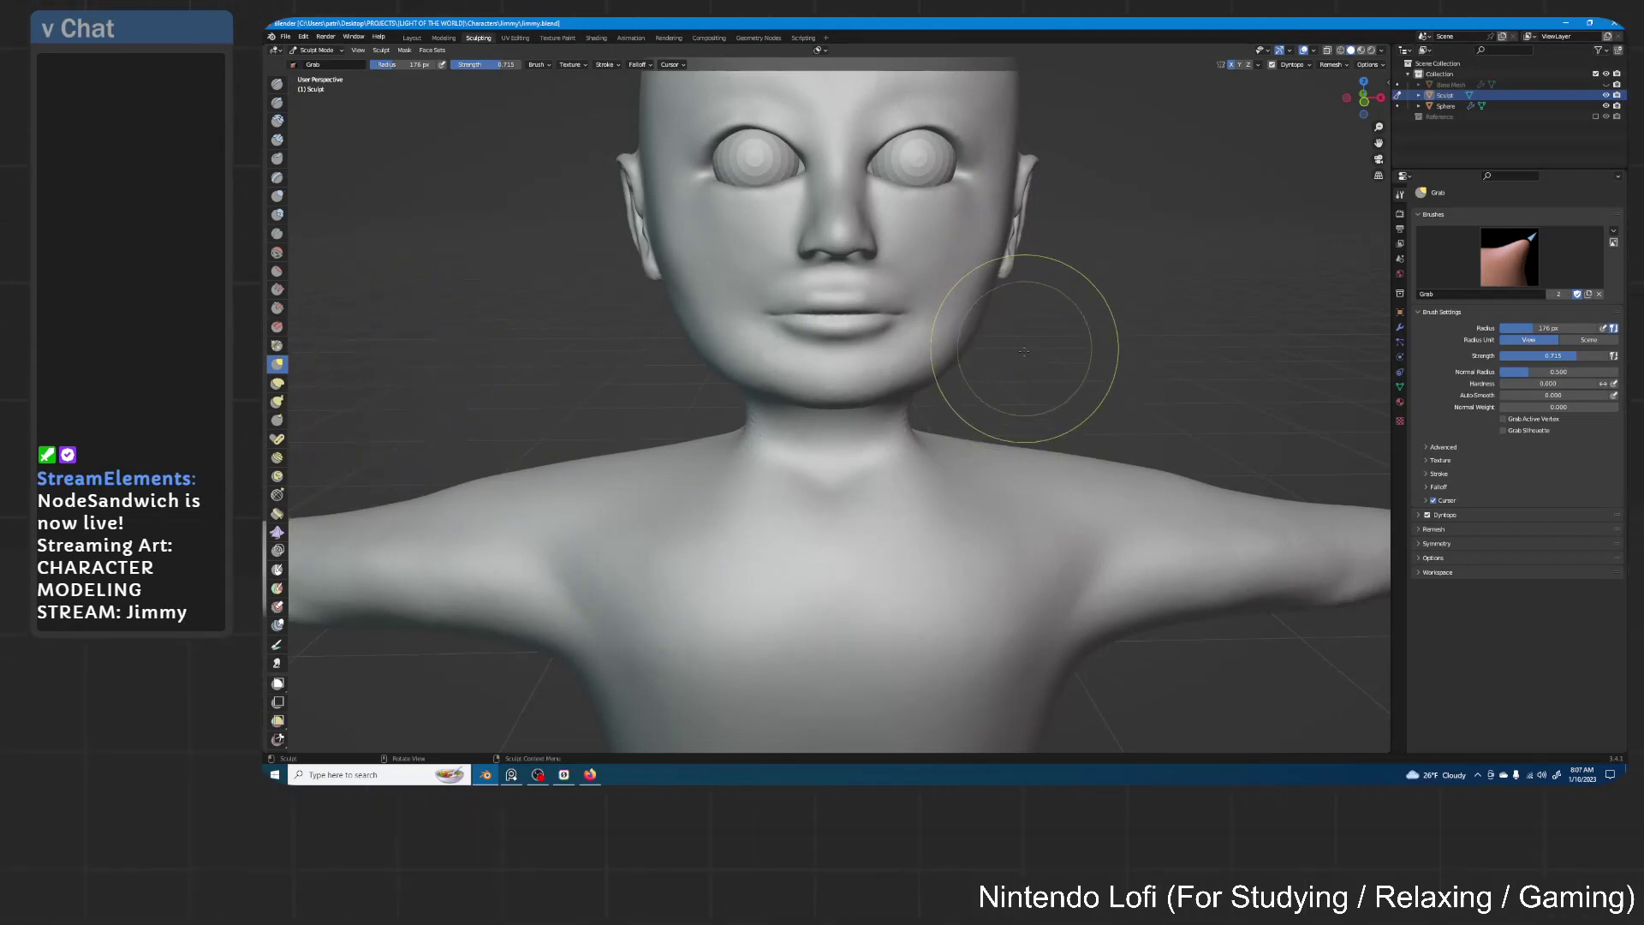
{"action": "middle_click_drag", "start_coordinate": [998, 378], "coordinate": [999, 360], "text": "shift"}
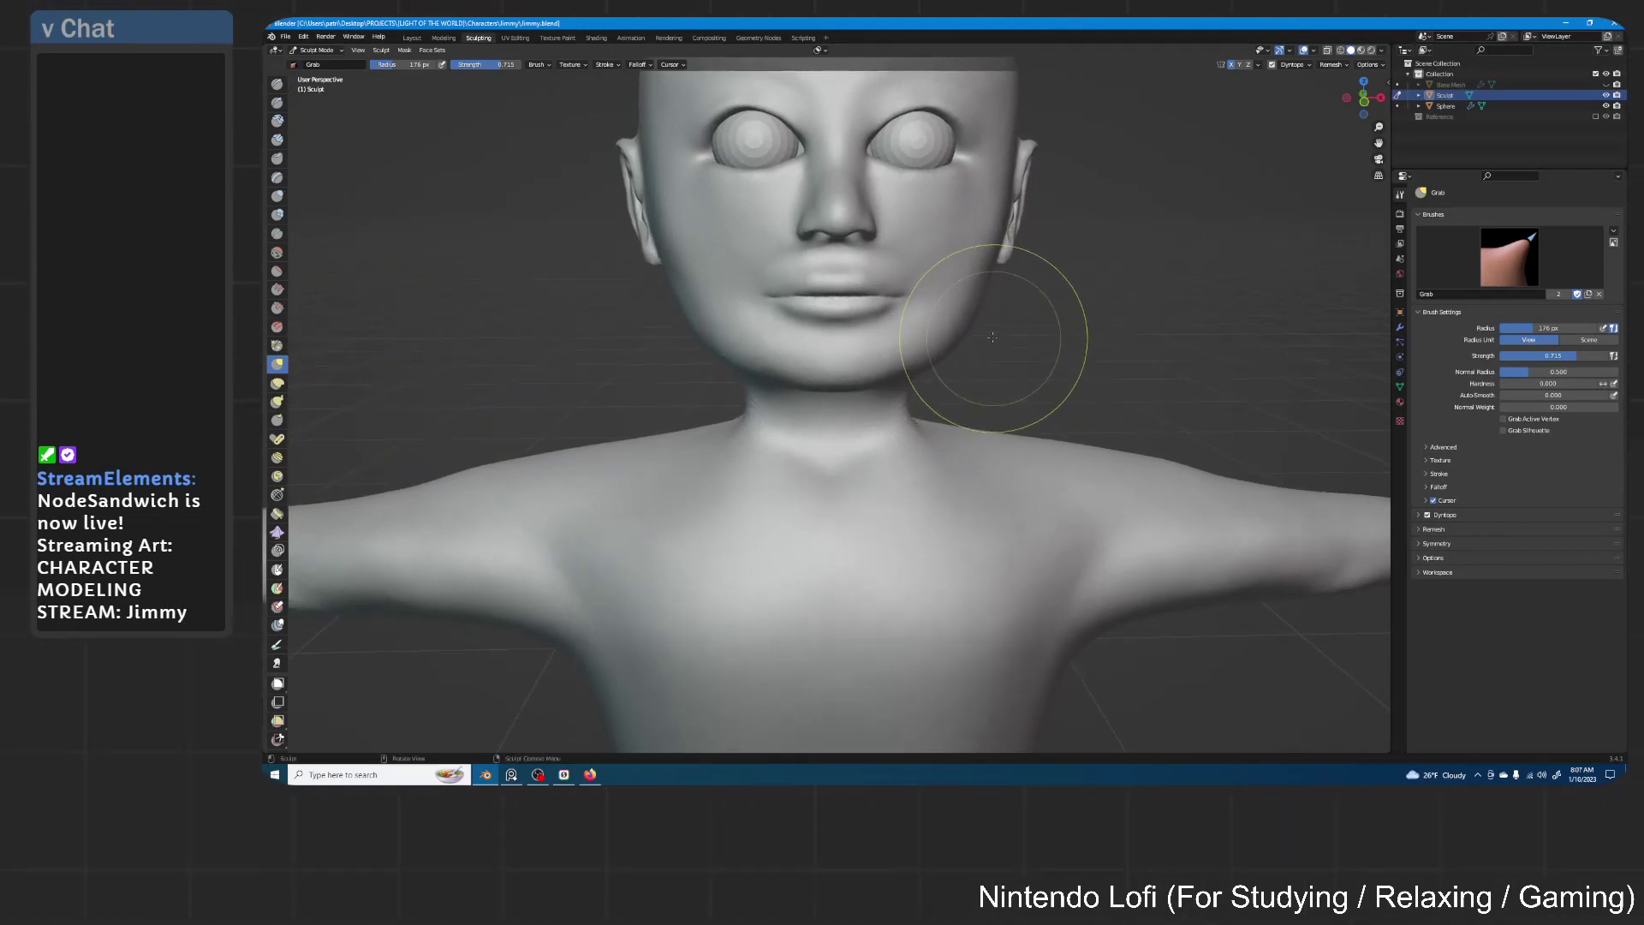
{"action": "key", "text": "f"}
{"action": "left_click", "coordinate": [1010, 354]}
{"action": "left_click_drag", "start_coordinate": [1008, 354], "coordinate": [977, 314]}
Raise the chin with the Grab brush, and fine-tune the height of its lower edge from the front
{"action": "middle_click_drag", "start_coordinate": [1009, 303], "coordinate": [1007, 333], "text": "ctrl"}
{"action": "mouse_move", "coordinate": [834, 374]}
{"action": "left_mouse_down"}
{"action": "mouse_move", "coordinate": [845, 388]}
{"action": "mouse_move", "coordinate": [834, 333]}
{"action": "left_mouse_up"}
{"action": "scroll", "coordinate": [839, 334], "scroll_direction": "up", "scroll_amount": 3}
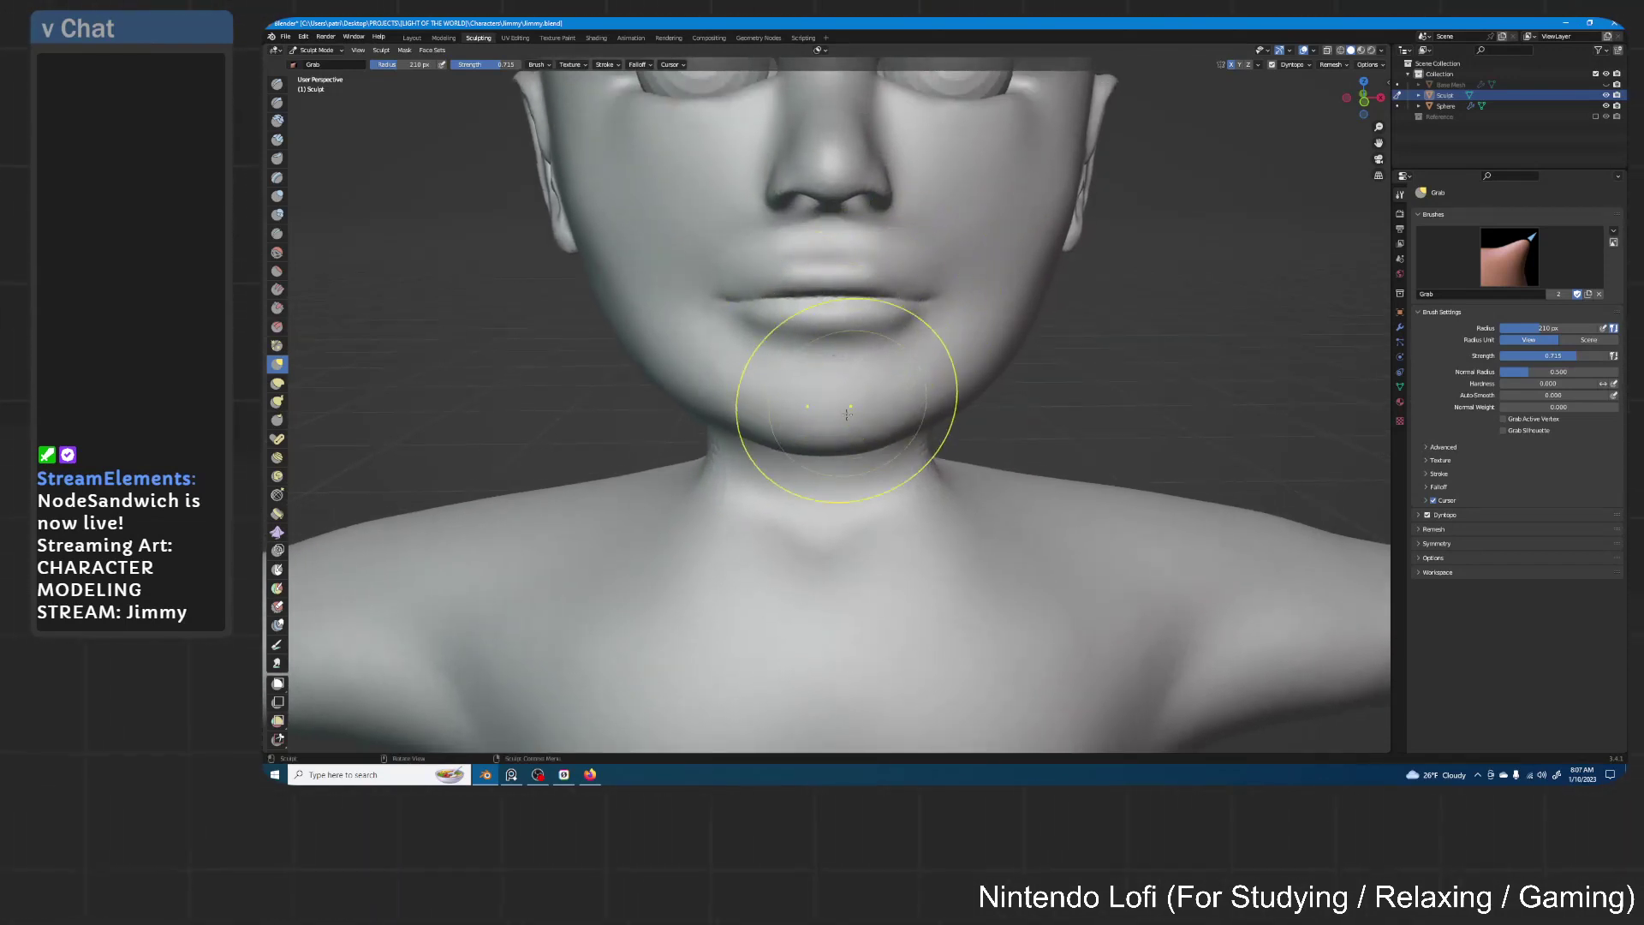
{"action": "left_click_drag", "start_coordinate": [835, 427], "coordinate": [835, 437]}
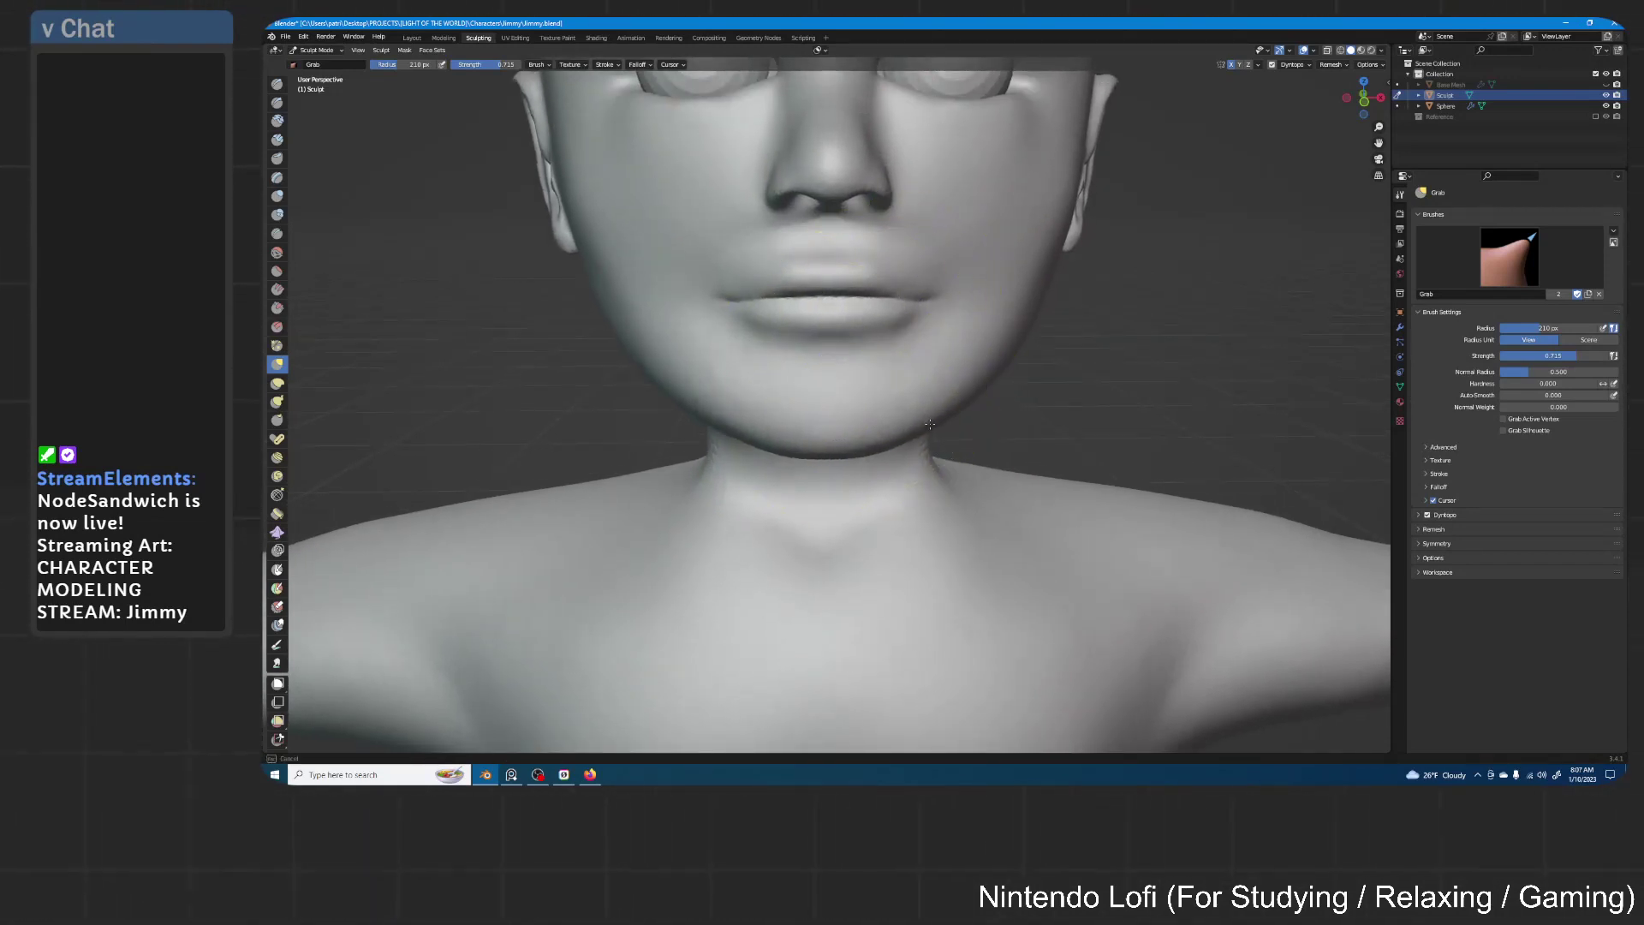
In profile, pull the underside of the chin back and down toward the neck
{"action": "scroll", "coordinate": [986, 396], "scroll_direction": "down", "scroll_amount": 4}
{"action": "middle_click_drag", "start_coordinate": [986, 396], "coordinate": [985, 401]}
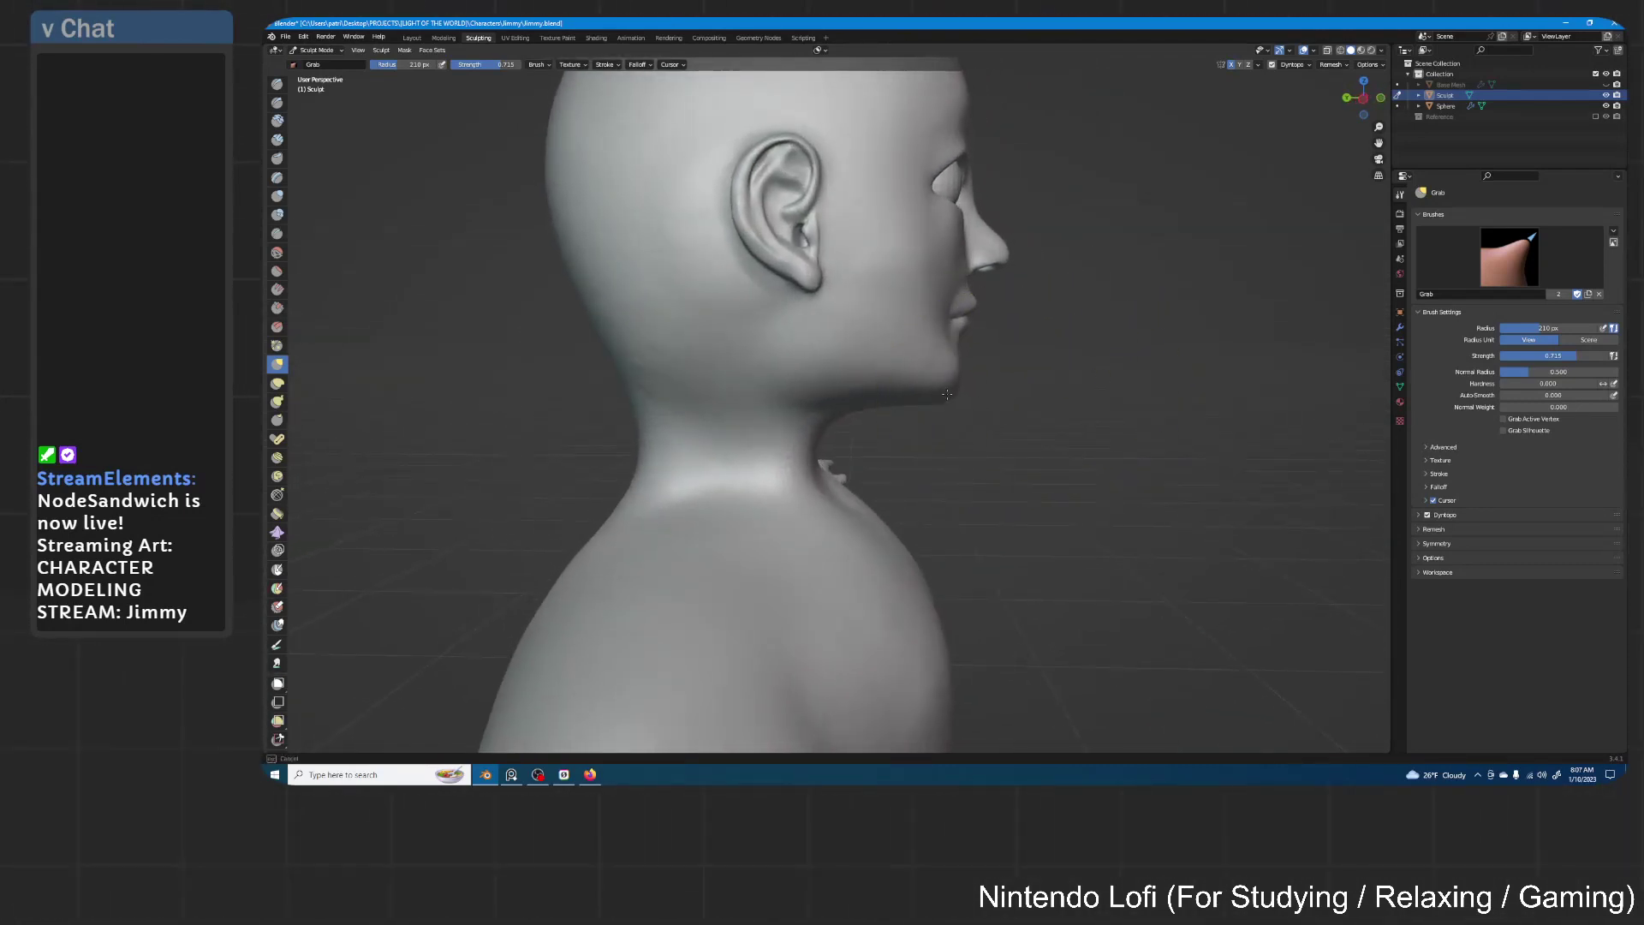
{"action": "left_click_drag", "start_coordinate": [940, 398], "coordinate": [874, 422]}
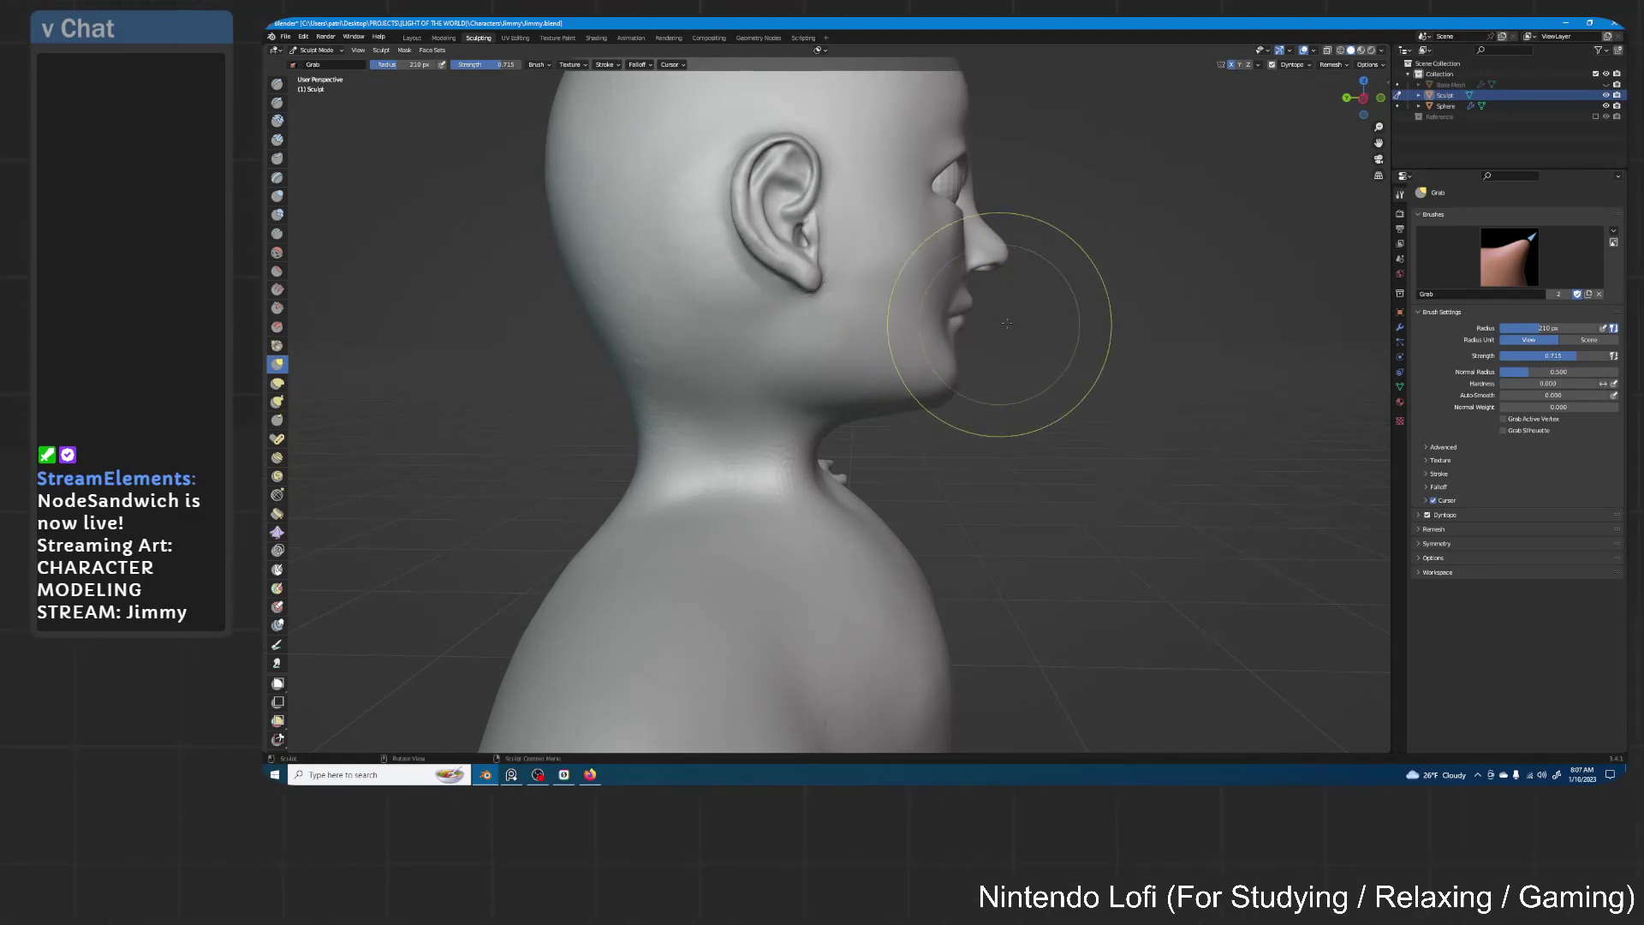
From the front, shift the mouth slightly upward with the Grab brush
{"action": "middle_click_drag", "start_coordinate": [1009, 286], "coordinate": [967, 357]}
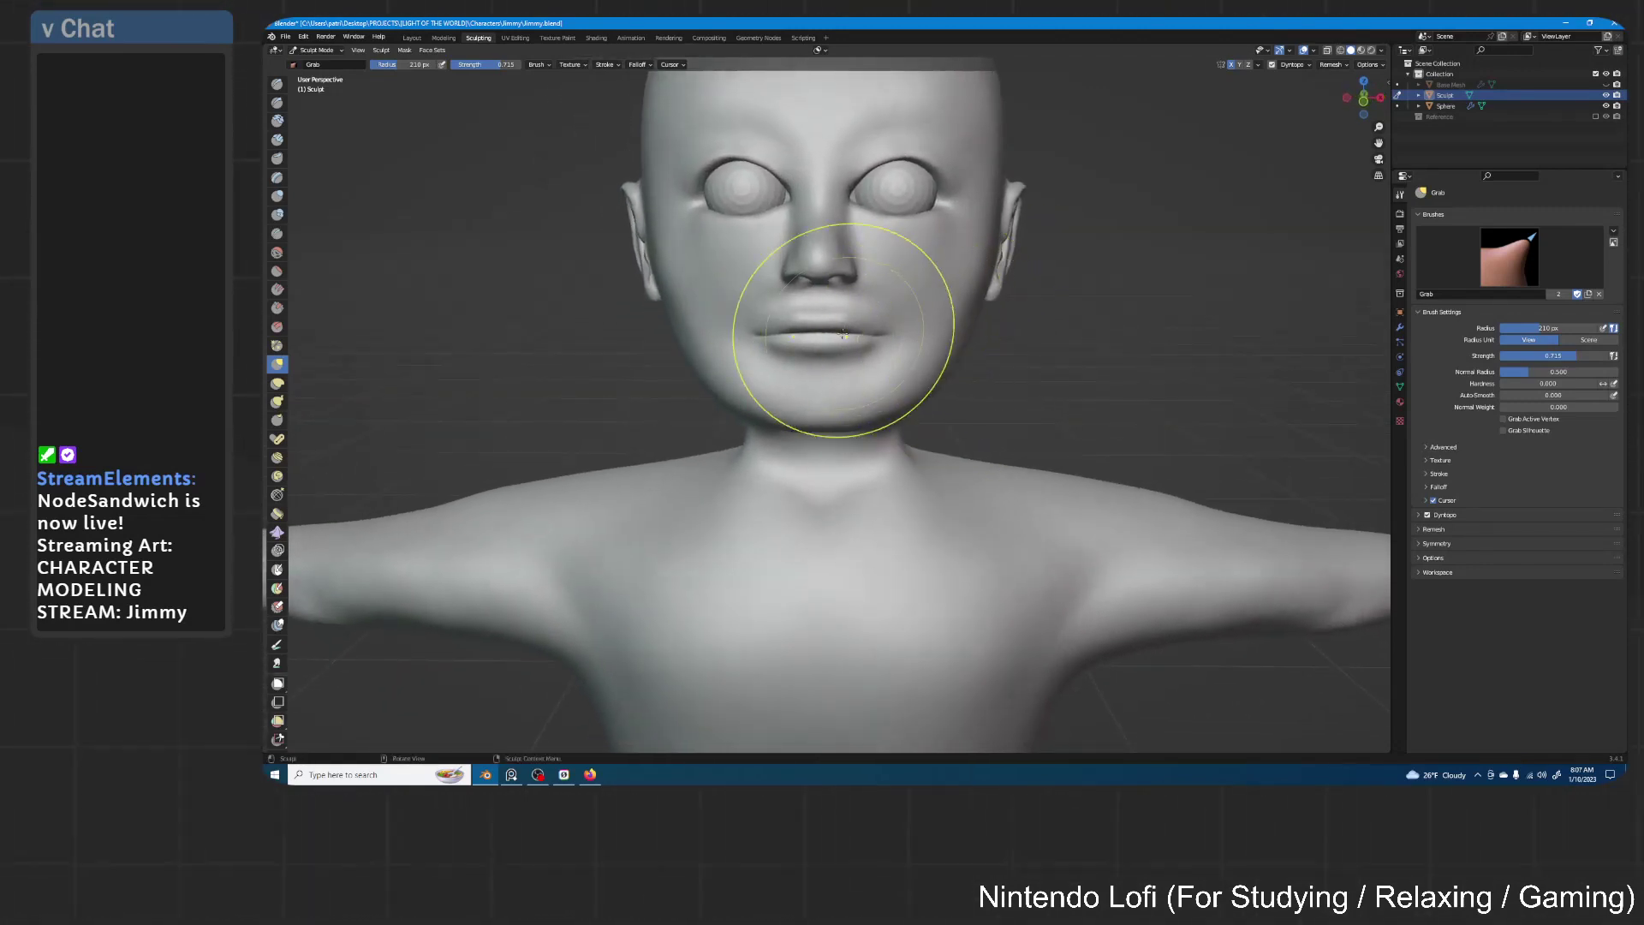
{"action": "left_click_drag", "start_coordinate": [821, 333], "coordinate": [821, 323]}
{"action": "middle_click_drag", "start_coordinate": [976, 306], "coordinate": [965, 337]}
{"action": "scroll", "coordinate": [967, 328], "scroll_direction": "down", "scroll_amount": 3}
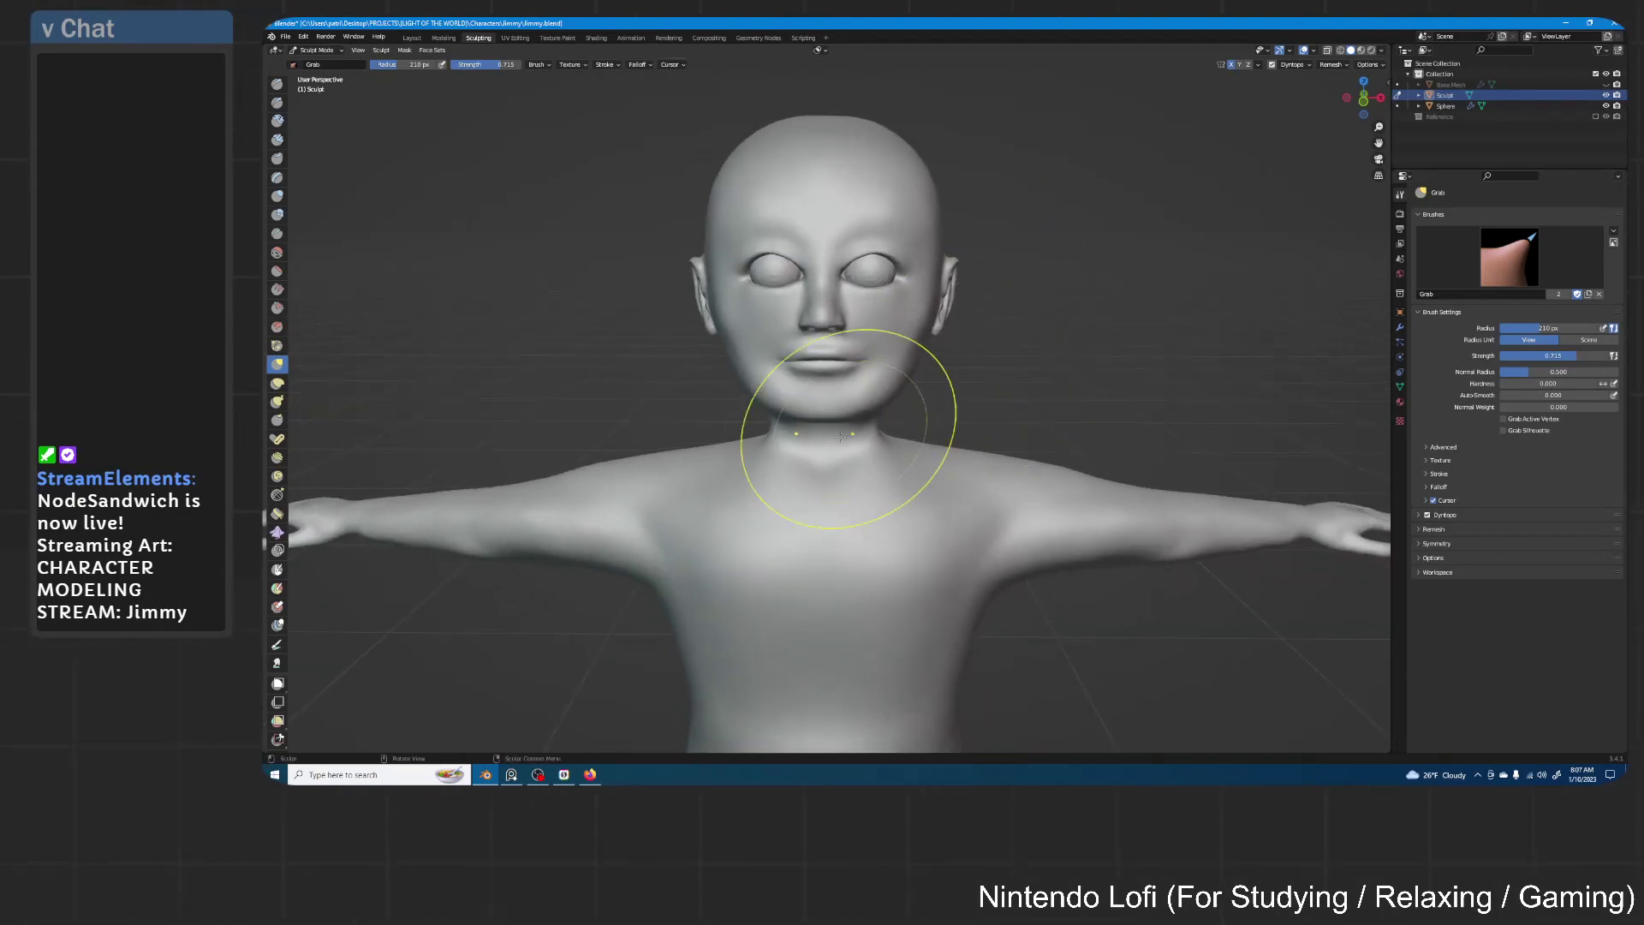
Reshape the lips by nudging the side of the mouth and pulling the middle of the lower lip upward
{"action": "scroll", "coordinate": [818, 407], "scroll_direction": "up", "scroll_amount": 2}
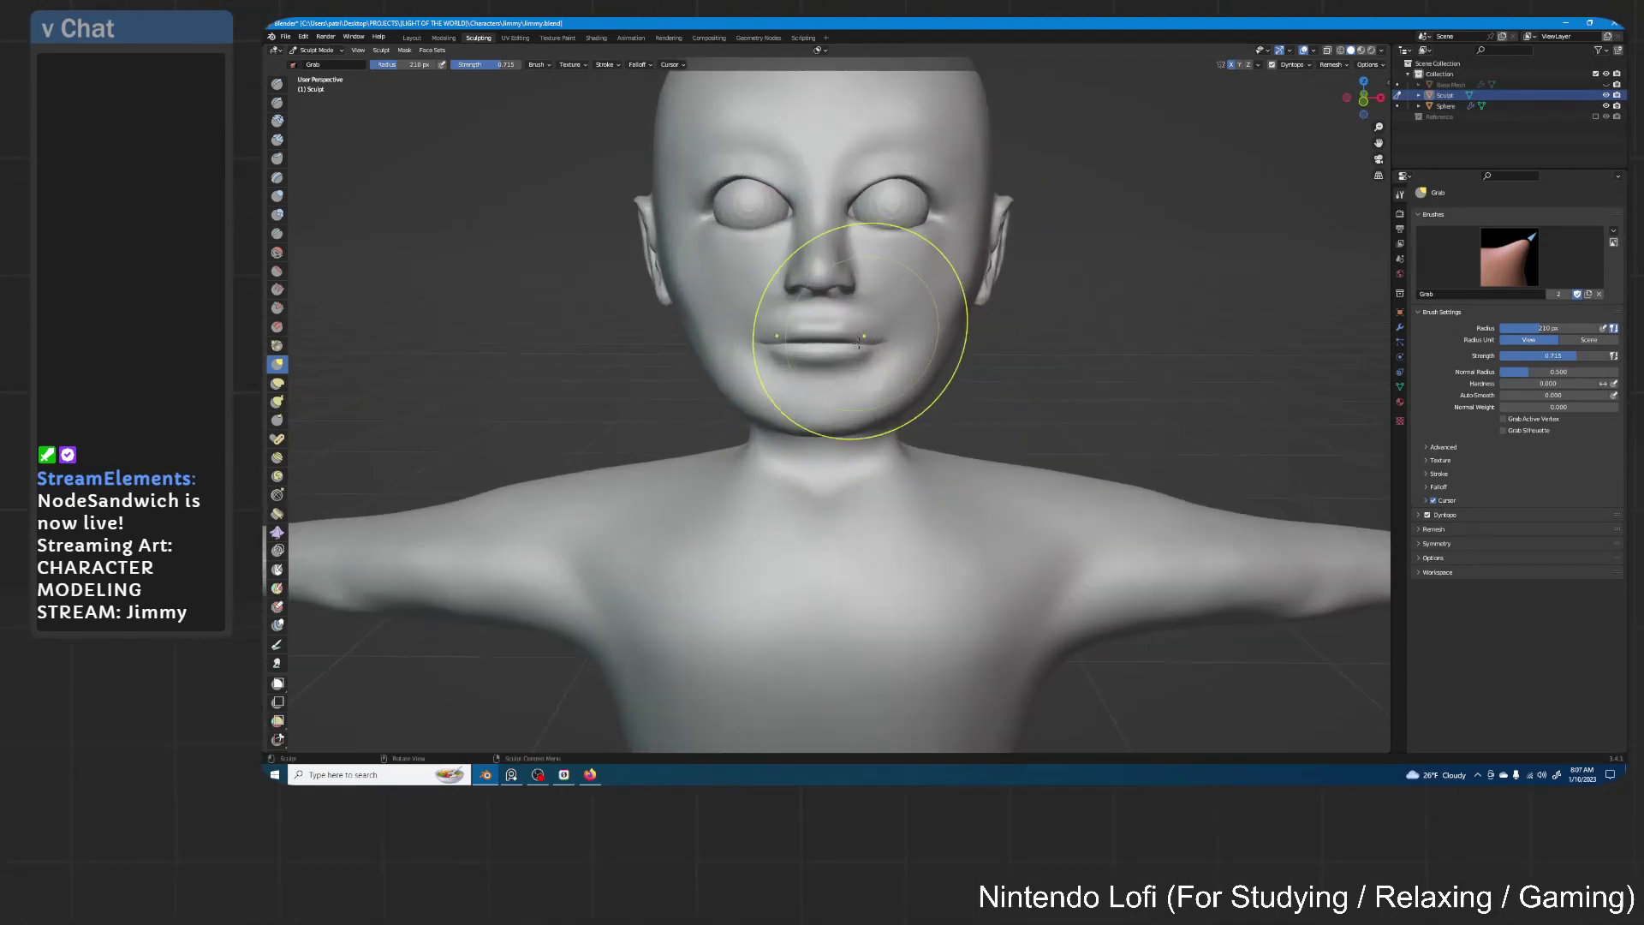
{"action": "scroll", "coordinate": [846, 351], "scroll_direction": "up", "scroll_amount": 2}
{"action": "scroll", "coordinate": [846, 369], "scroll_direction": "up", "scroll_amount": 3}
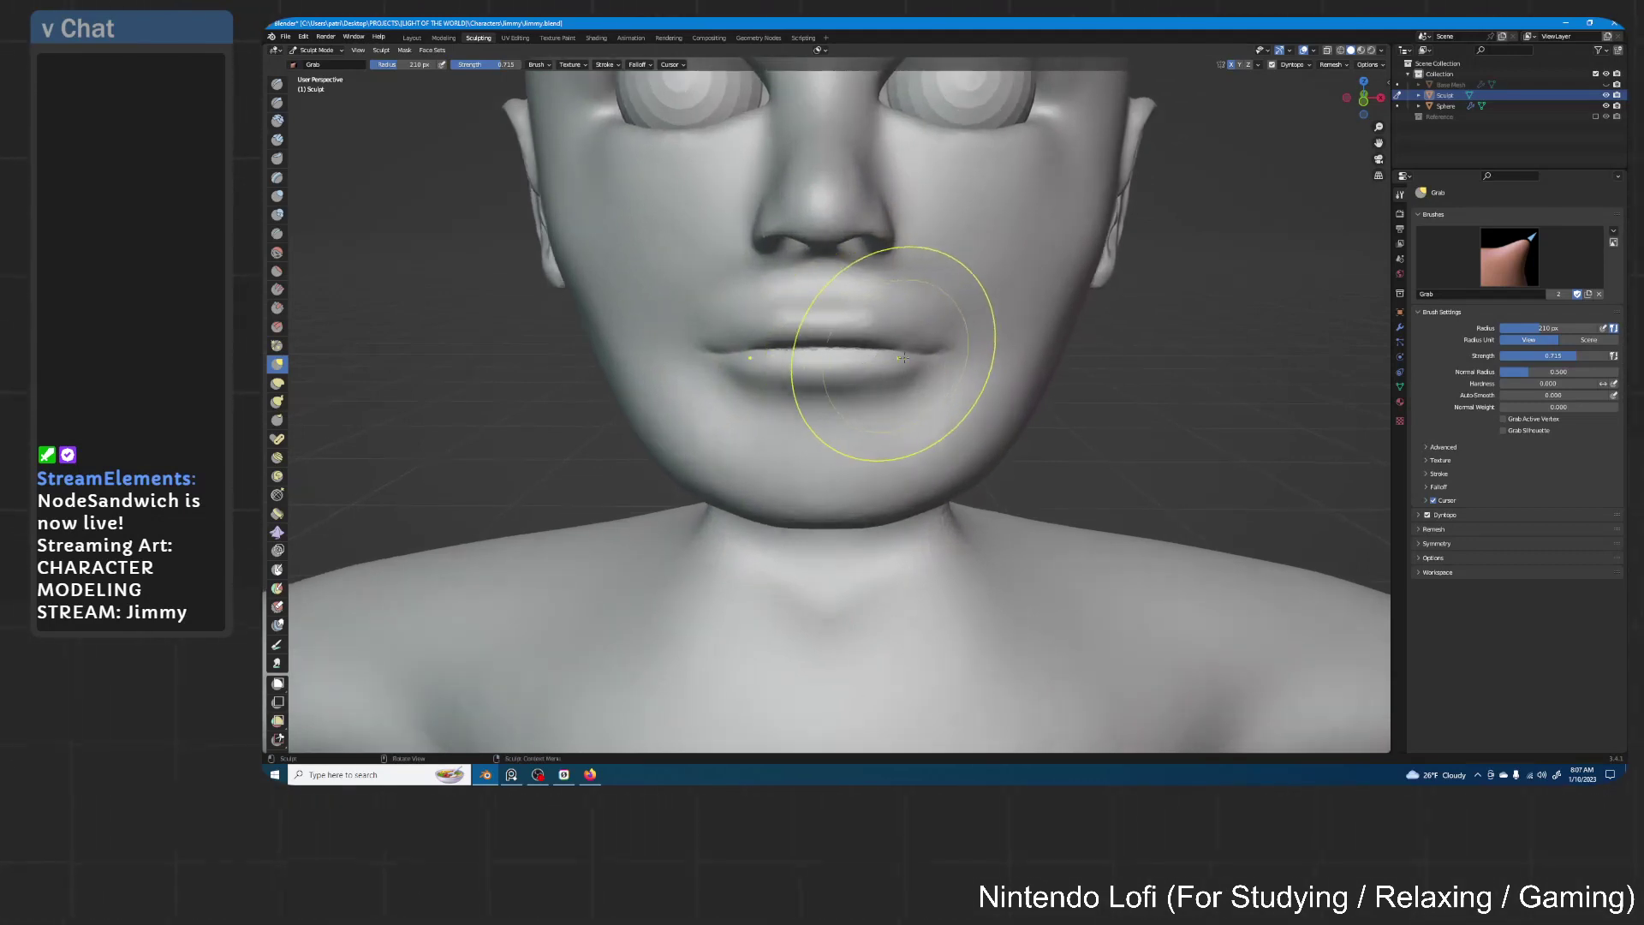
{"action": "left_click_drag", "start_coordinate": [905, 352], "coordinate": [904, 351]}
{"action": "left_click_drag", "start_coordinate": [832, 375], "coordinate": [830, 328]}
{"action": "mouse_move", "coordinate": [832, 372]}
{"action": "left_mouse_down"}
{"action": "mouse_move", "coordinate": [895, 345]}
{"action": "mouse_move", "coordinate": [843, 327]}
{"action": "left_mouse_up"}
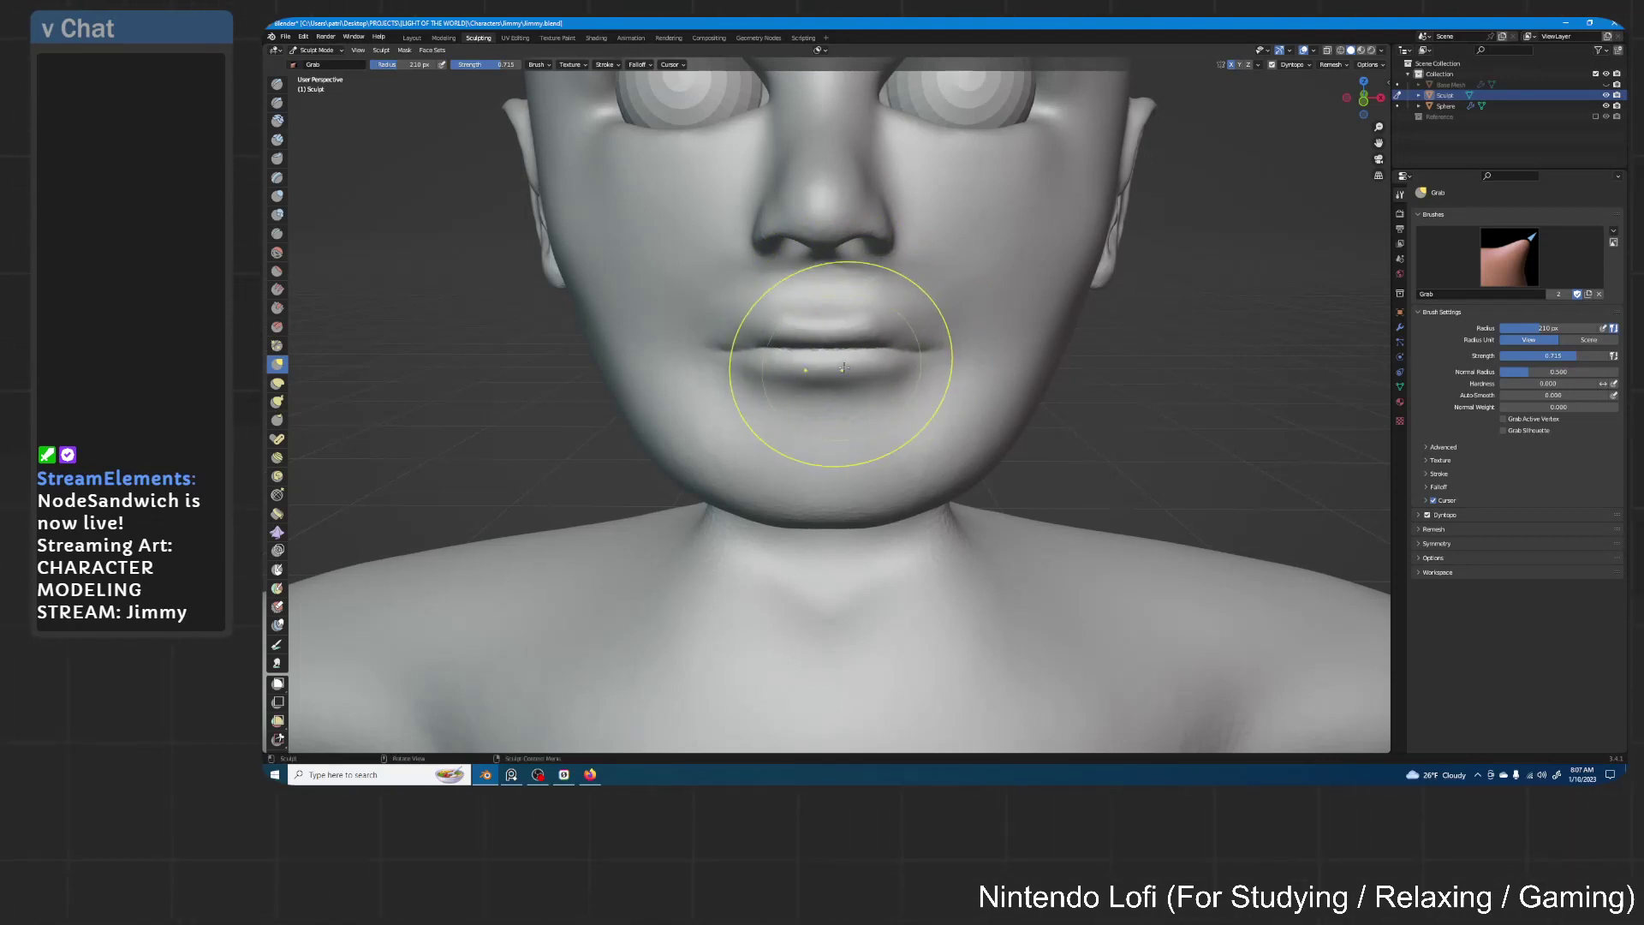
Increase the Smooth brush's strength and soften the front of the lips in profile
{"action": "middle_click_drag", "start_coordinate": [845, 385], "coordinate": [1001, 351]}
{"action": "mouse_move", "coordinate": [1104, 331]}
{"action": "middle_mouse_down"}
{"action": "mouse_move", "coordinate": [962, 348]}
{"action": "mouse_move", "coordinate": [928, 346]}
{"action": "mouse_move", "coordinate": [927, 320]}
{"action": "mouse_move", "coordinate": [920, 334]}
{"action": "middle_mouse_up"}
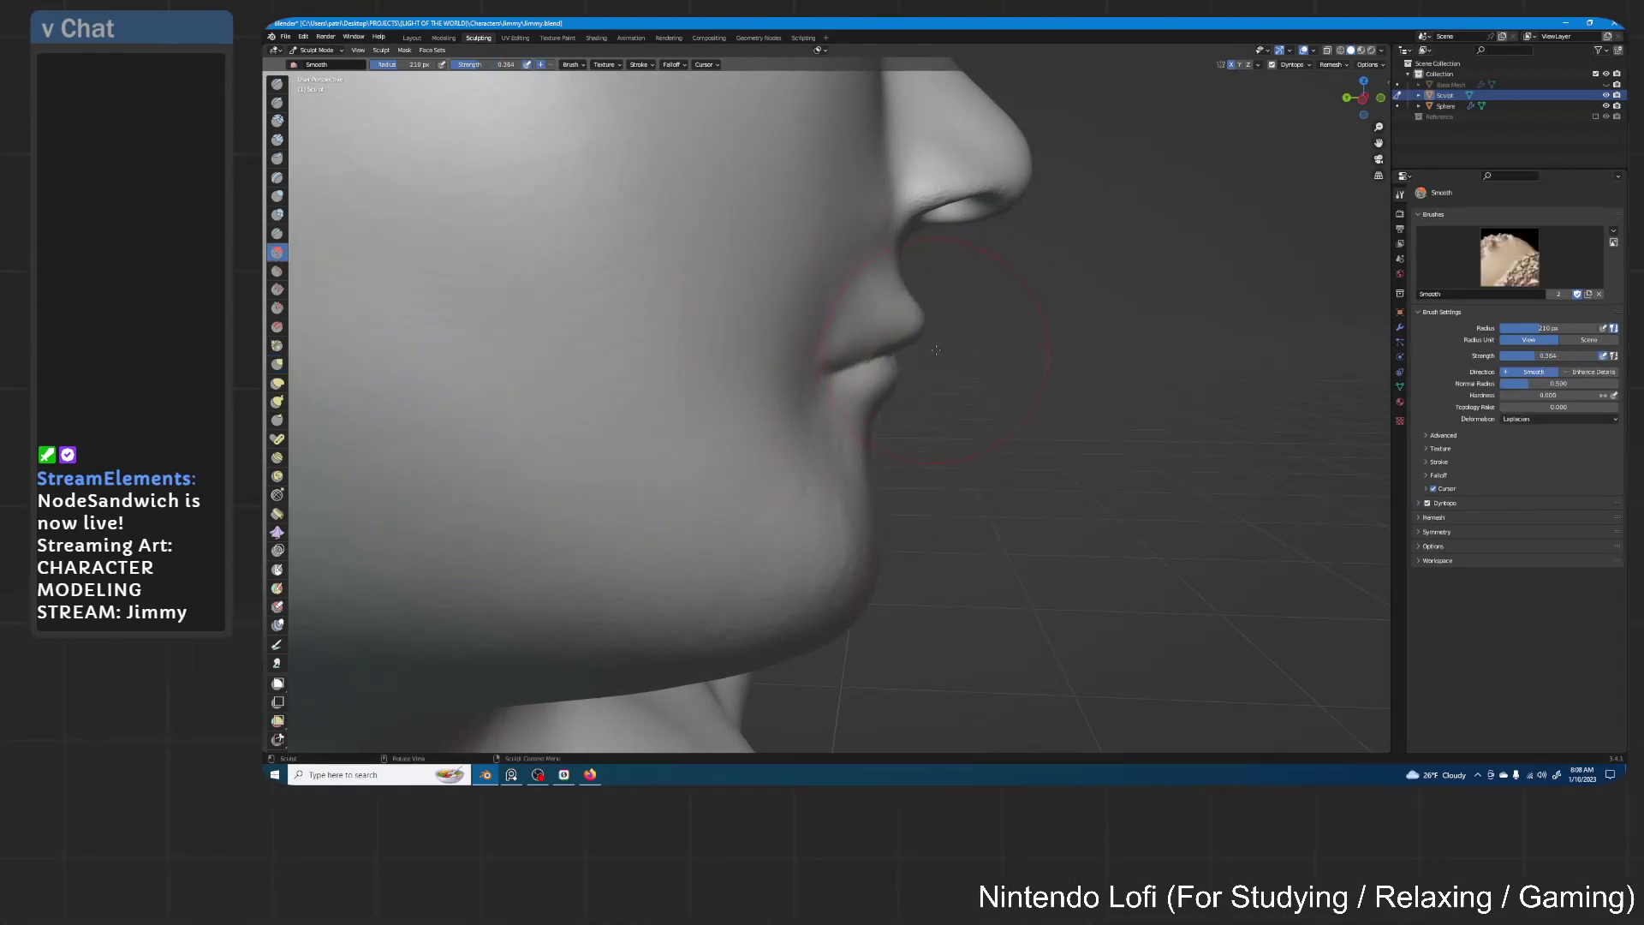
{"action": "key", "text": "shift+f"}
{"action": "left_click", "coordinate": [998, 335]}
{"action": "left_click_drag", "start_coordinate": [957, 344], "coordinate": [922, 336]}
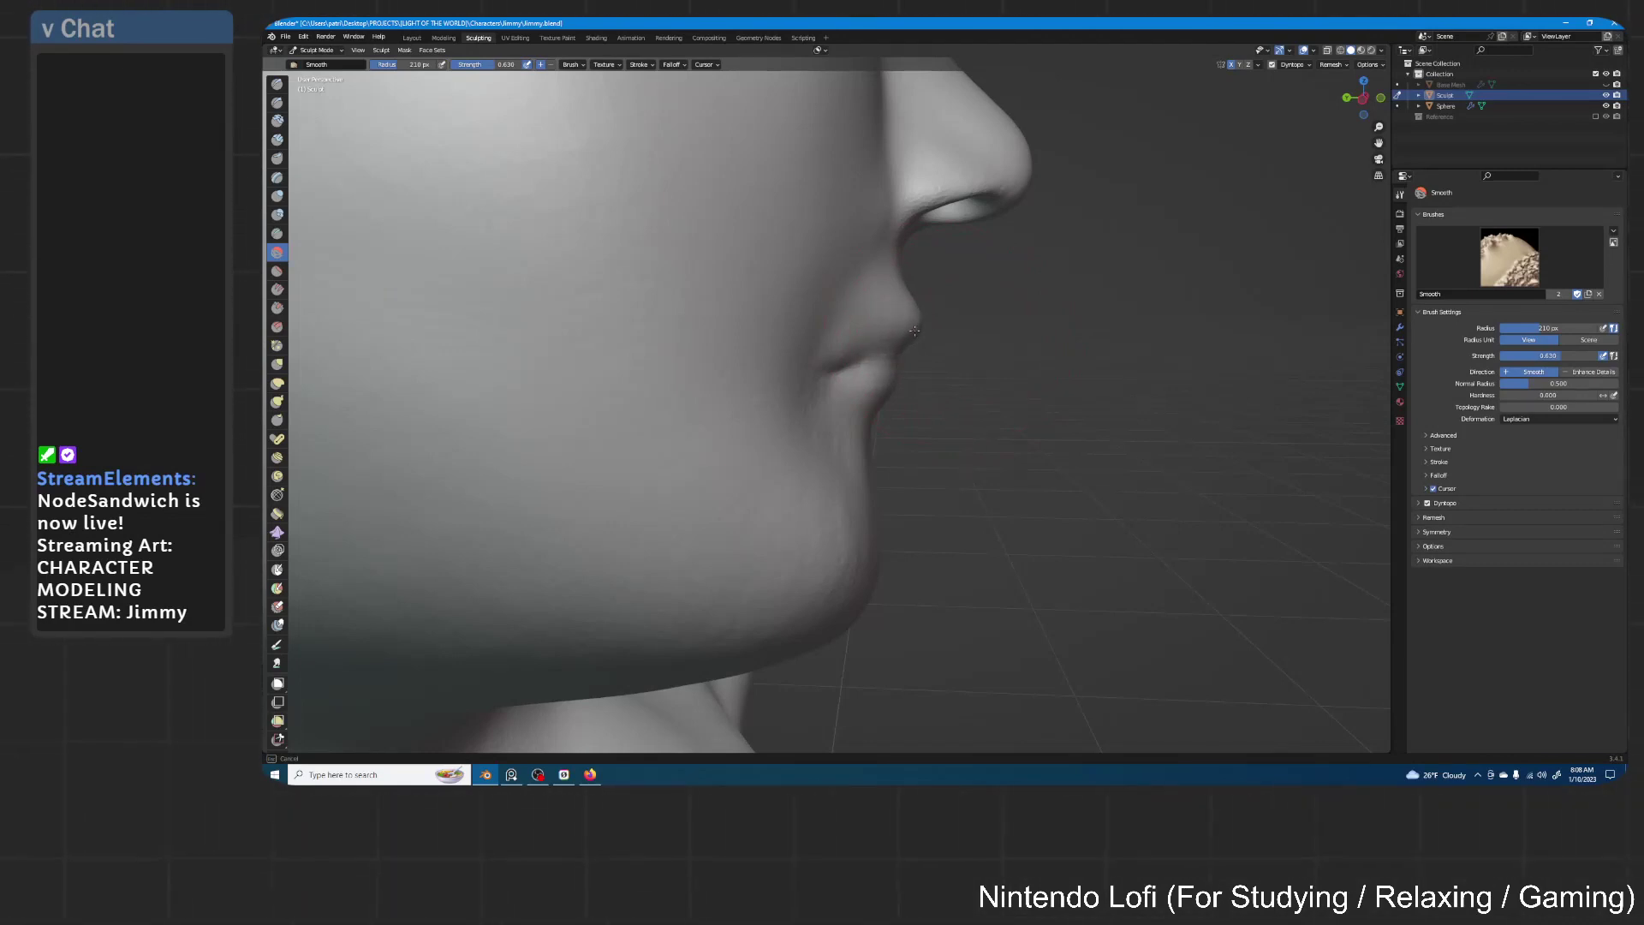
{"action": "mouse_move", "coordinate": [918, 330]}
{"action": "middle_mouse_down"}
{"action": "mouse_move", "coordinate": [891, 343]}
{"action": "mouse_move", "coordinate": [933, 360]}
{"action": "mouse_move", "coordinate": [899, 372]}
{"action": "mouse_move", "coordinate": [910, 393]}
{"action": "middle_mouse_up"}
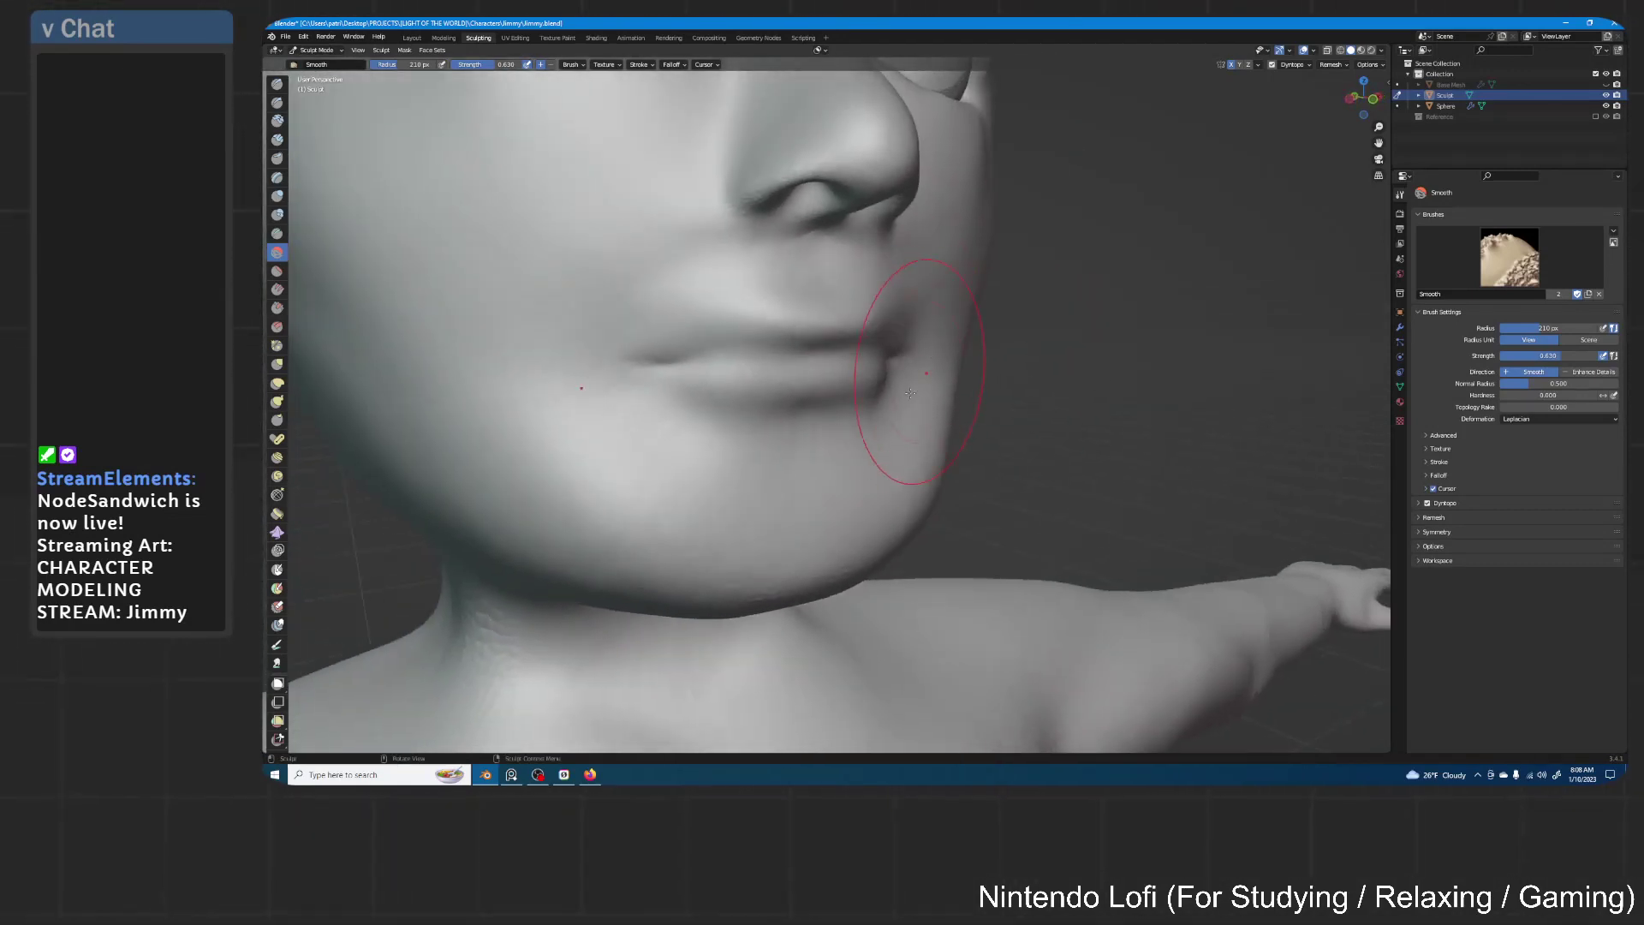
Carve the line between the lips with the Crease brush in Subtract direction, reducing its radius to 20 px
{"action": "left_click", "coordinate": [277, 233]}
{"action": "key", "text": "f"}
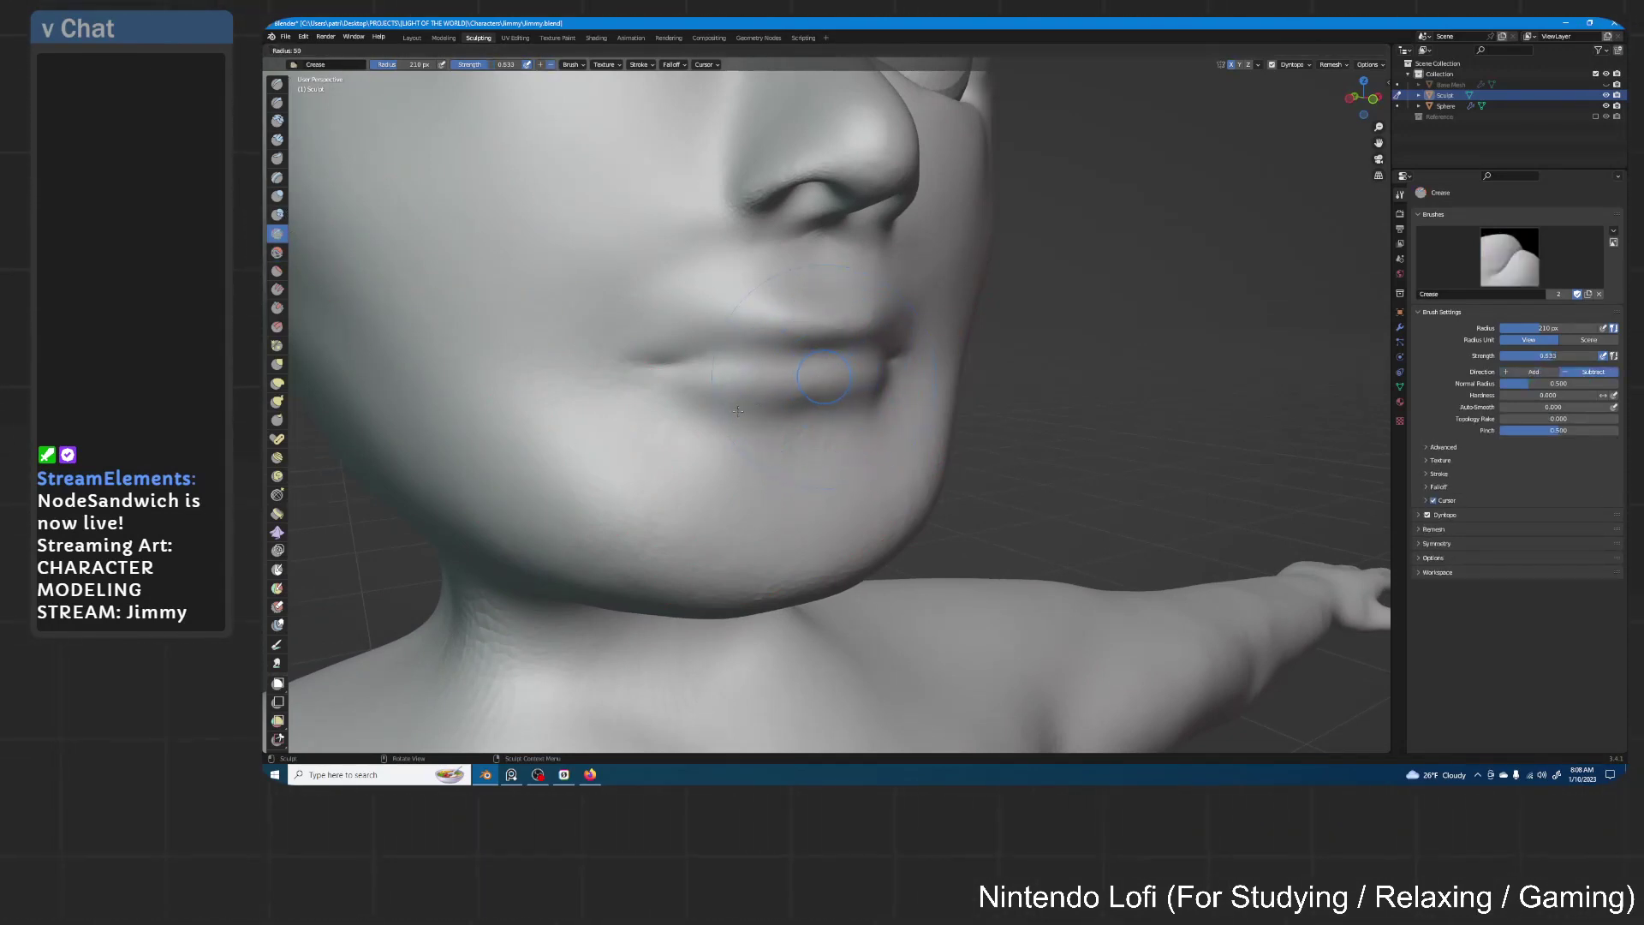
{"action": "left_click", "coordinate": [738, 411]}
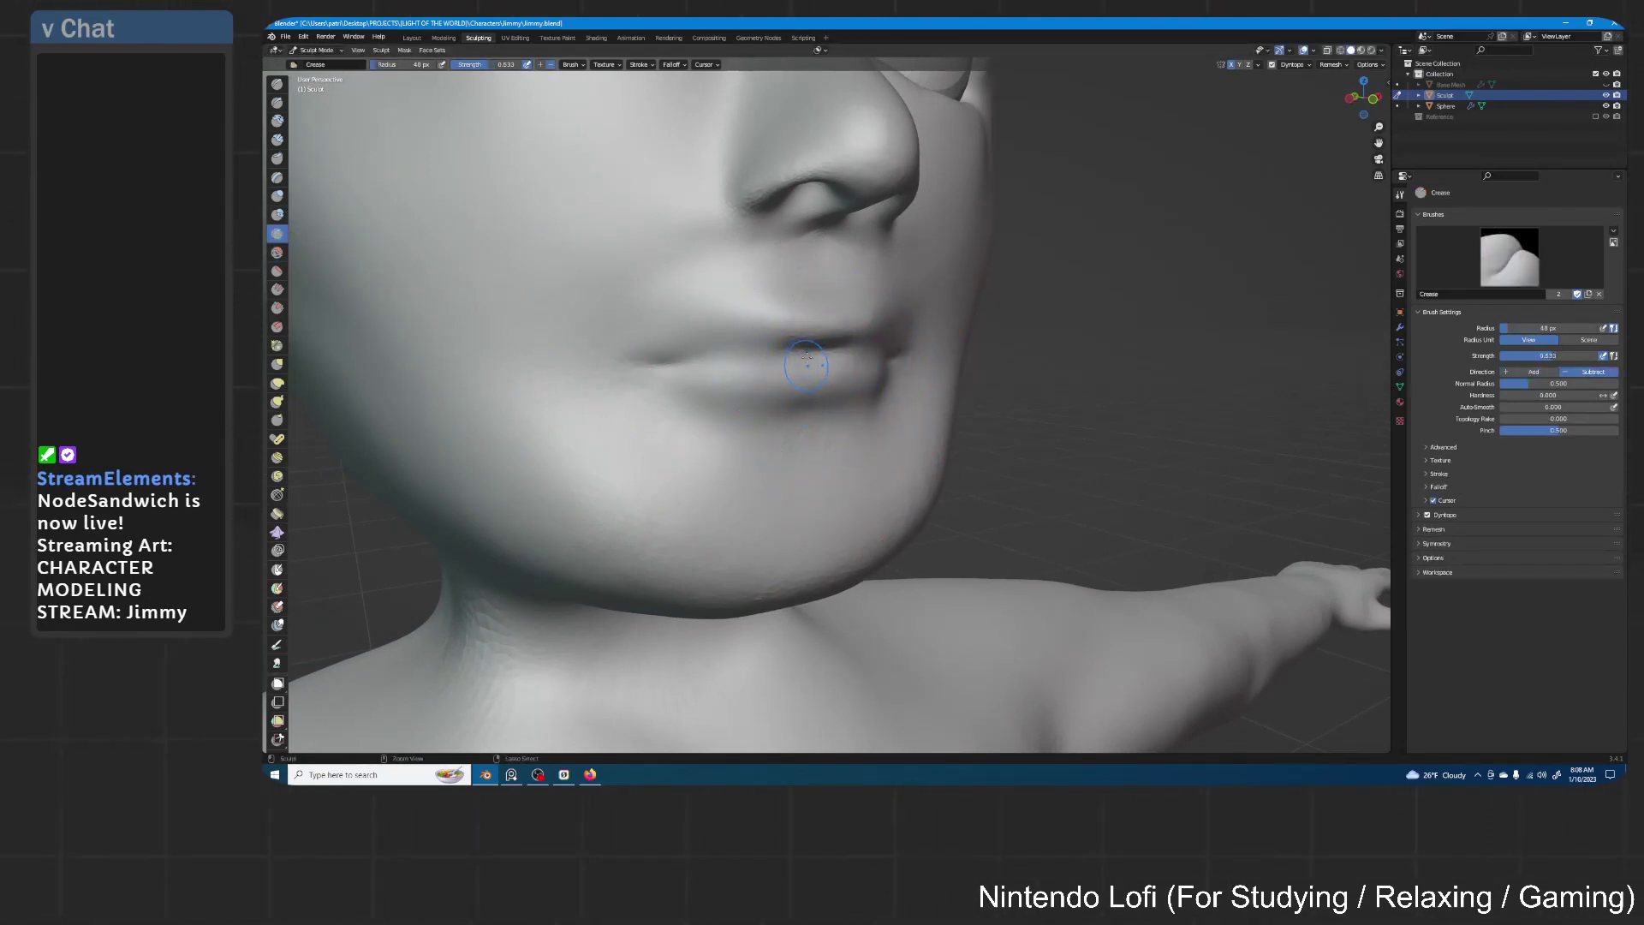
{"action": "key", "text": "ctrl+z"}
{"action": "left_click_drag", "start_coordinate": [652, 368], "coordinate": [697, 362]}
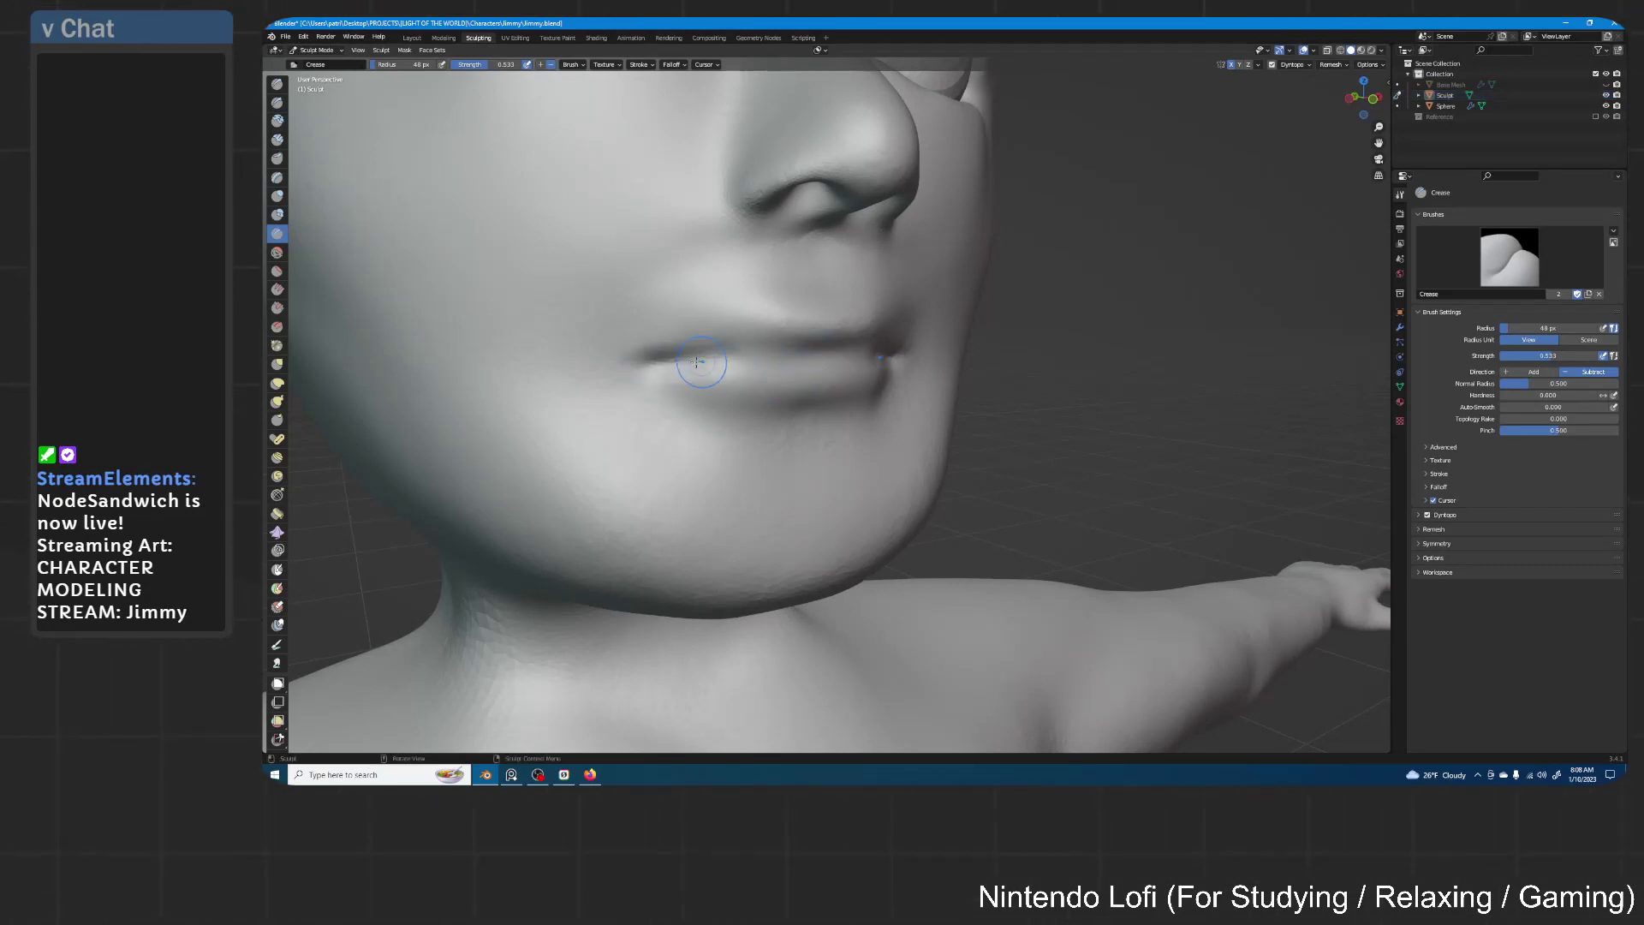
{"action": "key", "text": "f"}
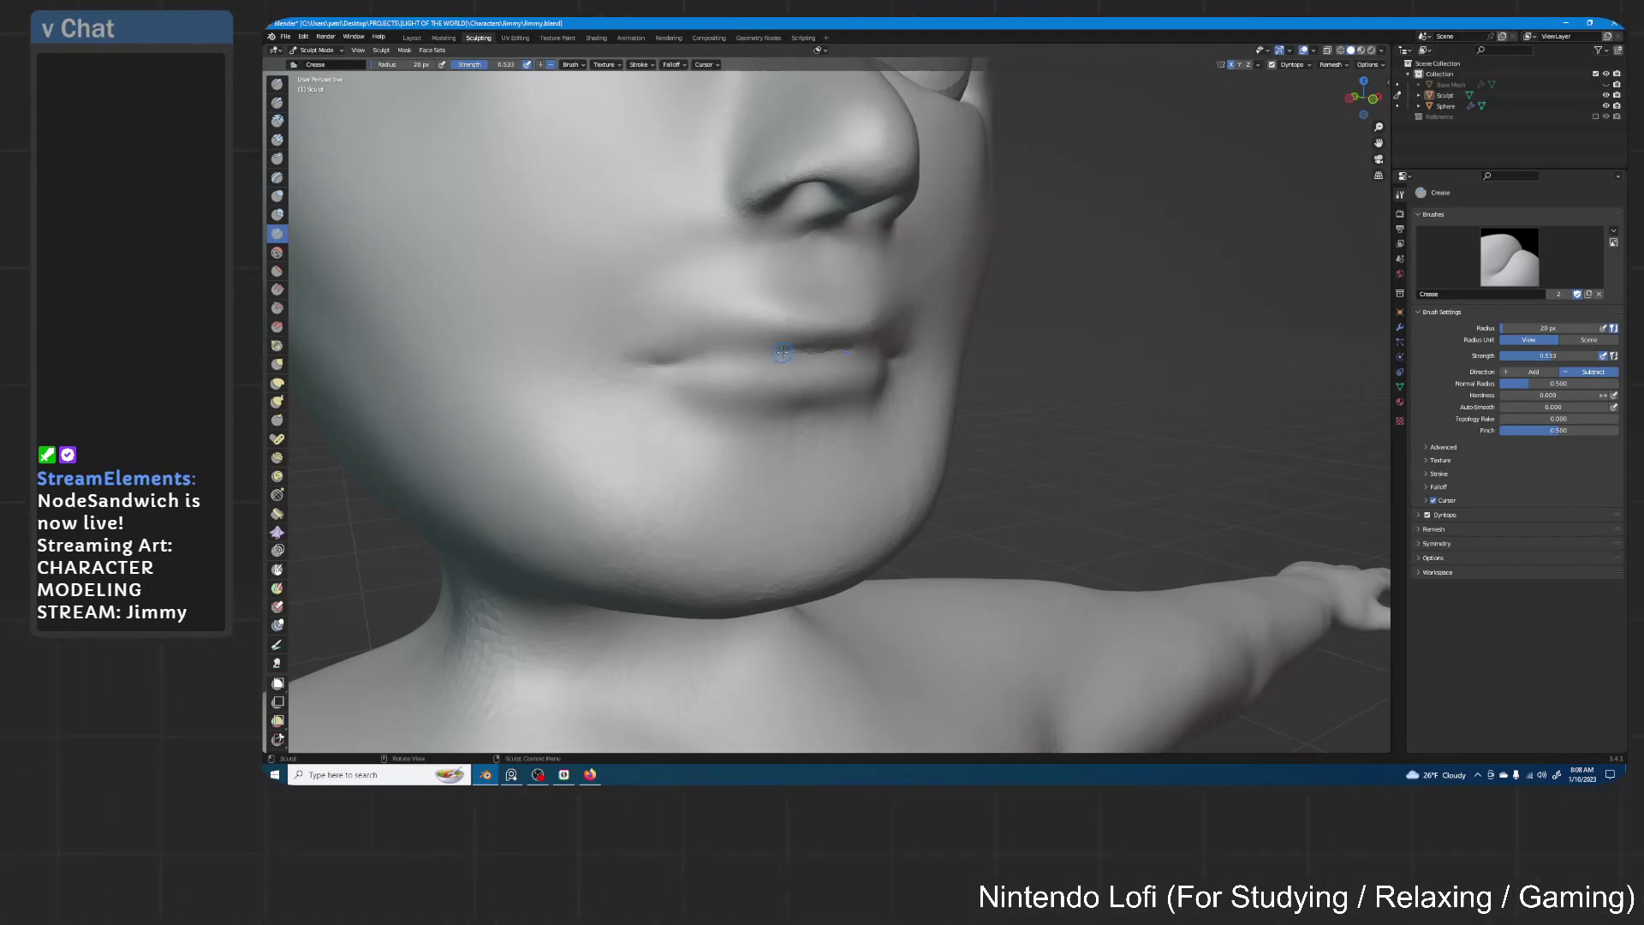
{"action": "left_click_drag", "start_coordinate": [782, 352], "coordinate": [669, 366]}
Deepen the crease between the lips out to the mouth corner, working from a lower angle
{"action": "middle_click_drag", "start_coordinate": [669, 367], "coordinate": [818, 344]}
{"action": "scroll", "coordinate": [808, 359], "scroll_direction": "up", "scroll_amount": 1}
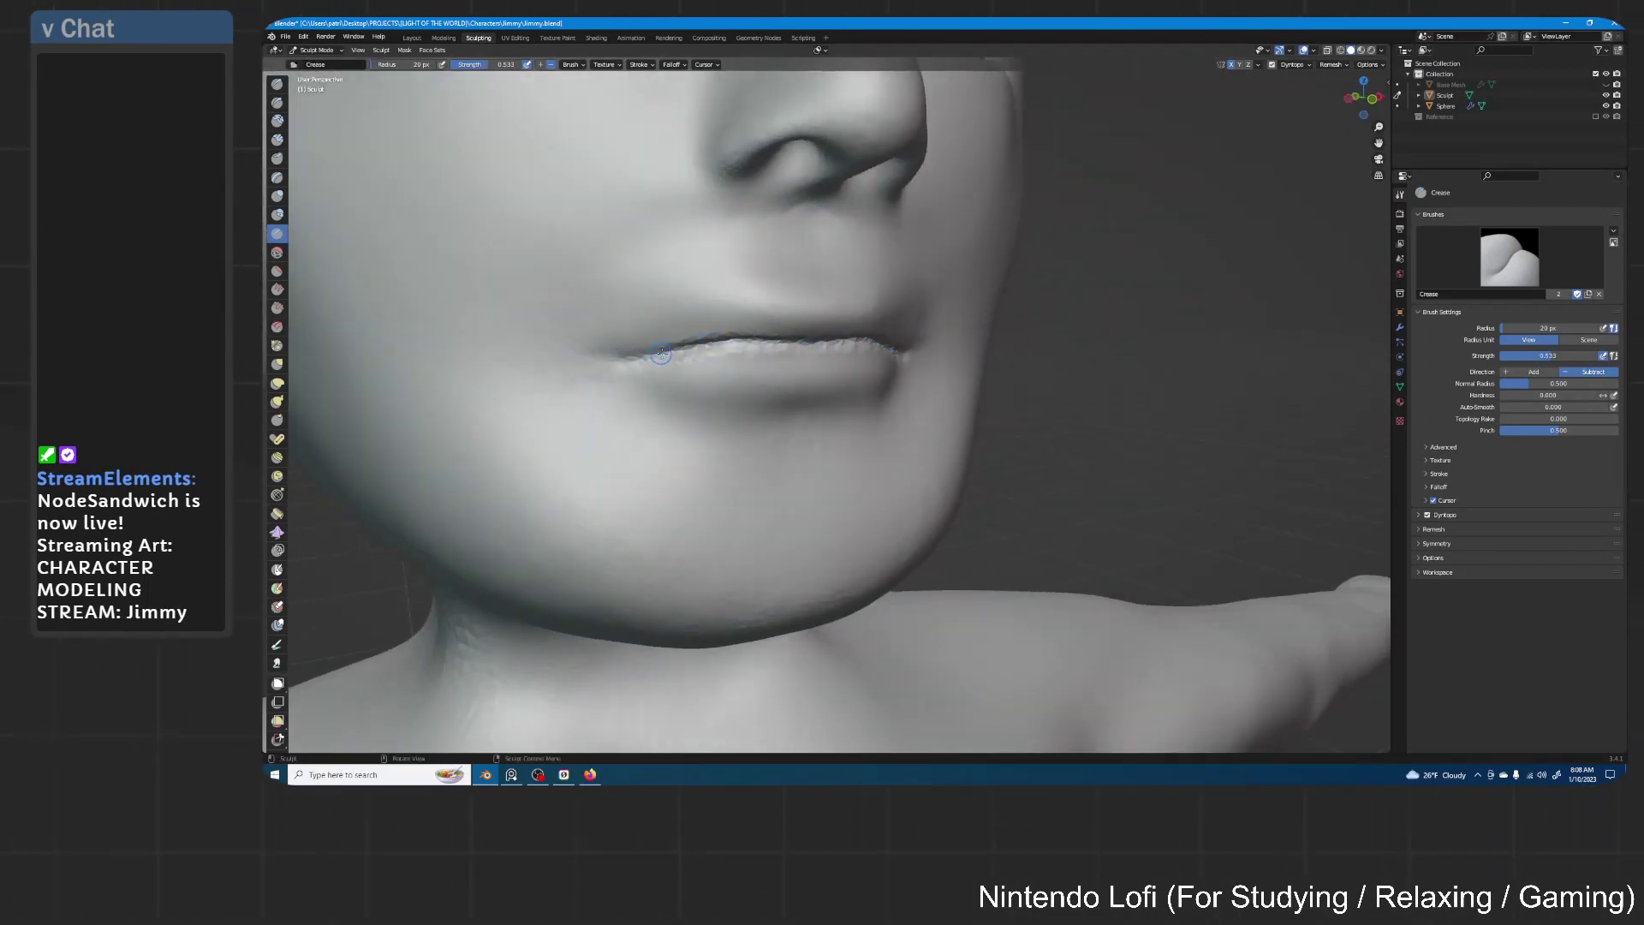
{"action": "mouse_move", "coordinate": [820, 351]}
{"action": "middle_mouse_down"}
{"action": "mouse_move", "coordinate": [775, 355]}
{"action": "mouse_move", "coordinate": [803, 327]}
{"action": "middle_mouse_up"}
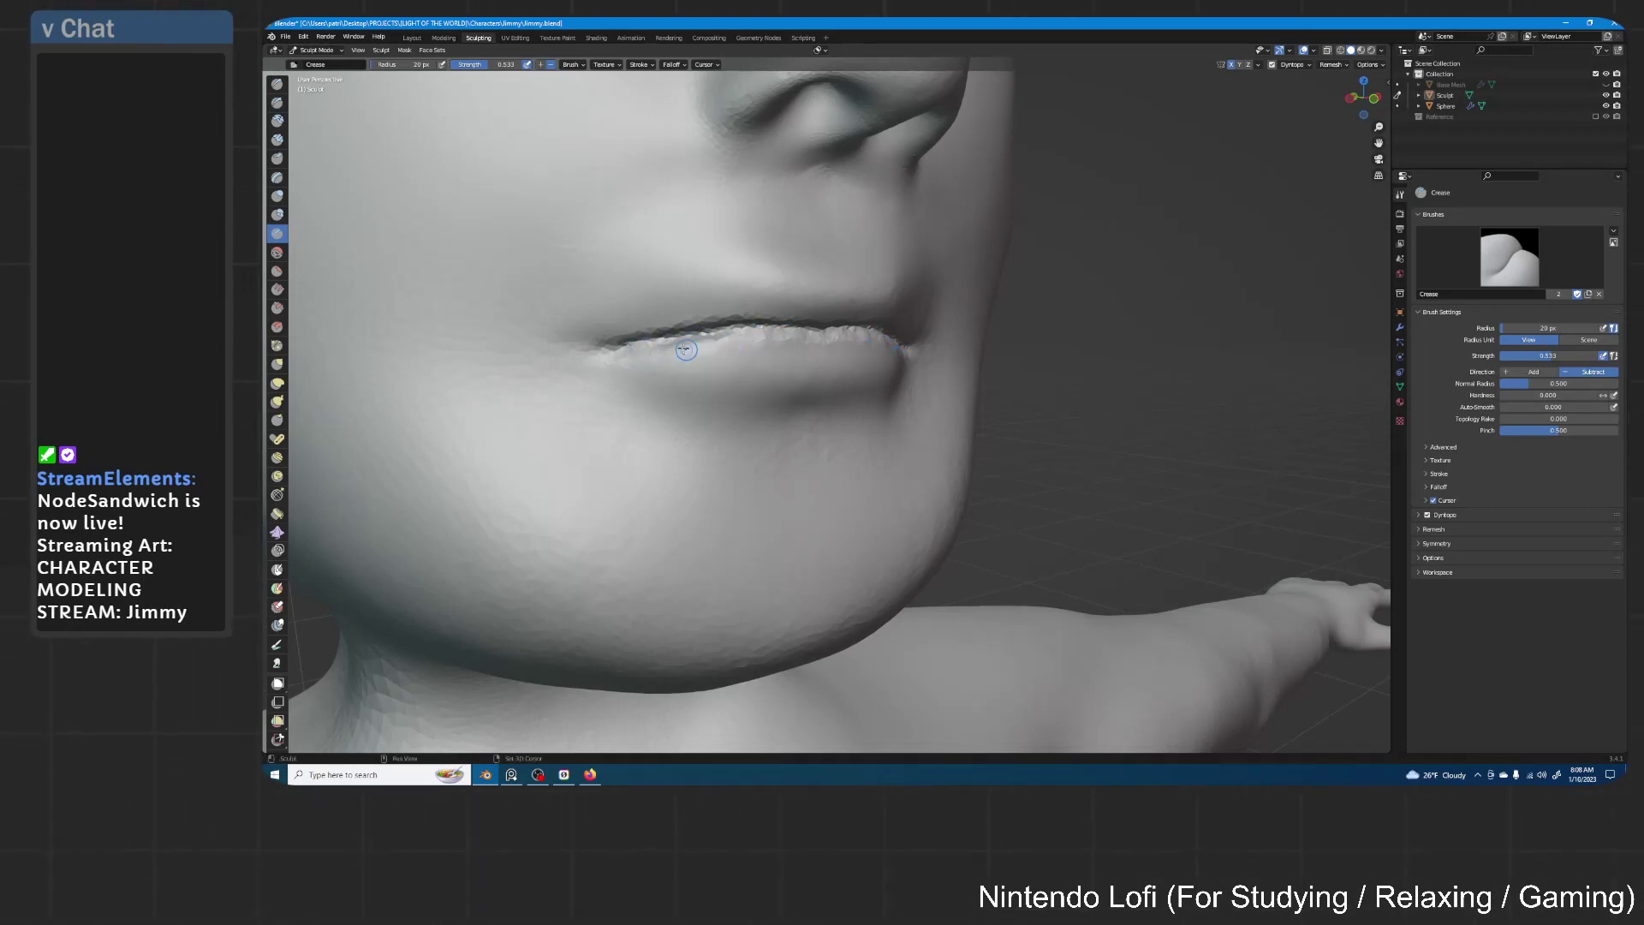
{"action": "middle_click_drag", "start_coordinate": [826, 328], "coordinate": [814, 283]}
{"action": "left_click_drag", "start_coordinate": [788, 274], "coordinate": [659, 268]}
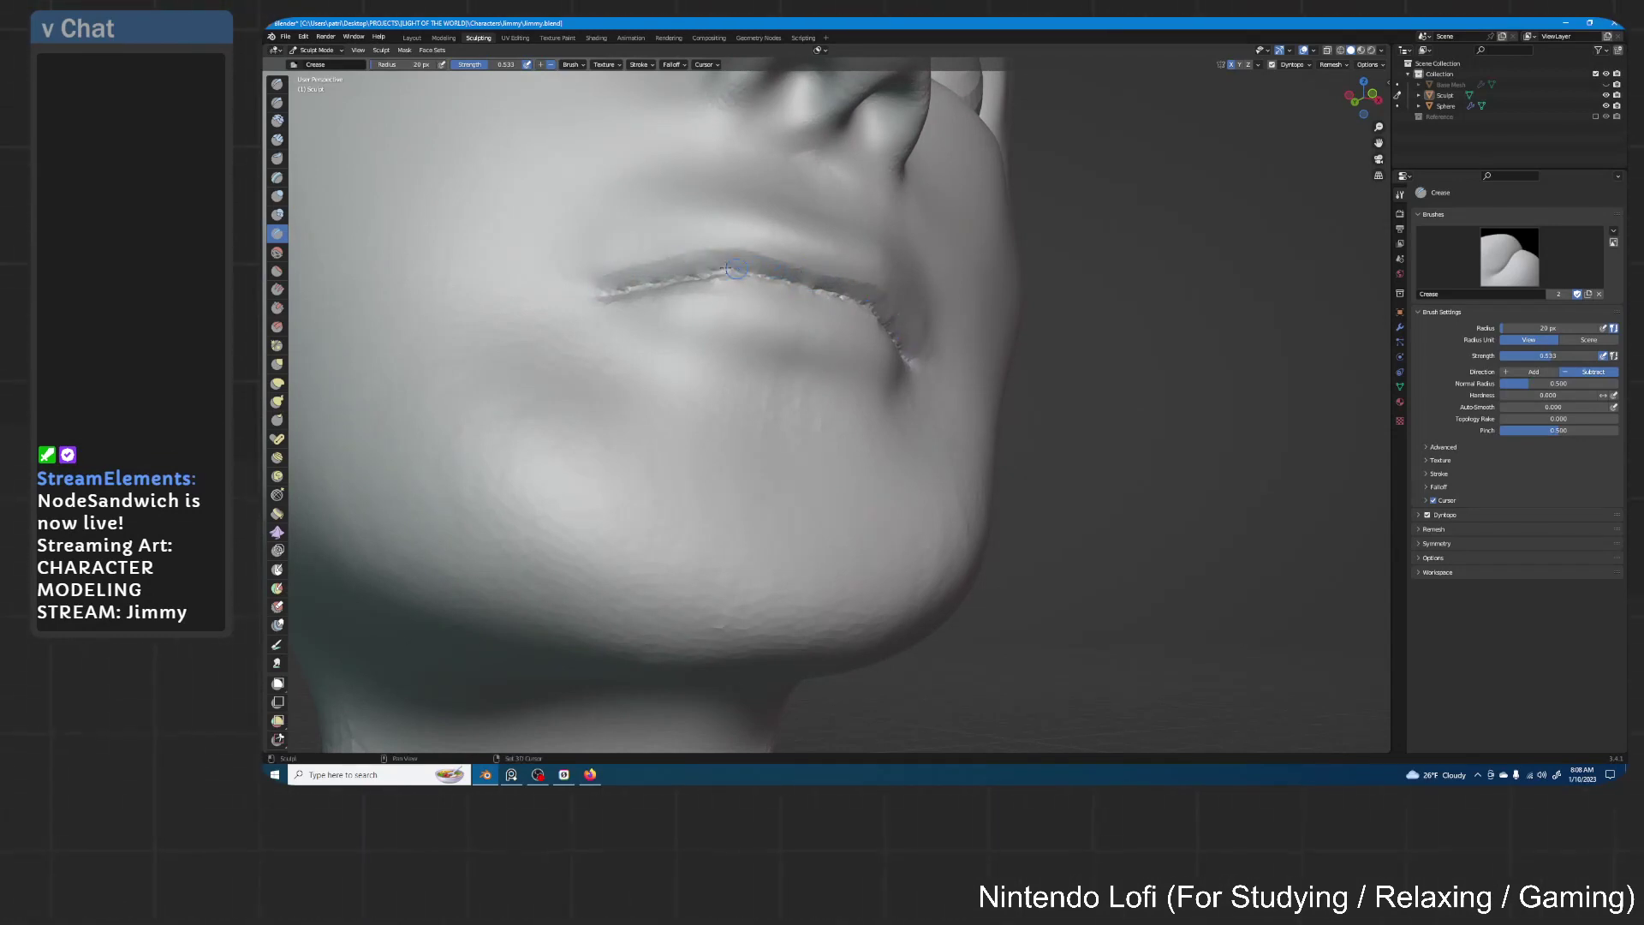
Set the Grab brush radius to 120 px and adjust the area just above the mouth corner from the side
{"action": "middle_click_drag", "start_coordinate": [835, 259], "coordinate": [824, 389]}
{"action": "scroll", "coordinate": [936, 371], "scroll_direction": "down", "scroll_amount": 2}
{"action": "middle_click_drag", "start_coordinate": [936, 370], "coordinate": [869, 370]}
{"action": "scroll", "coordinate": [928, 348], "scroll_direction": "up", "scroll_amount": 4}
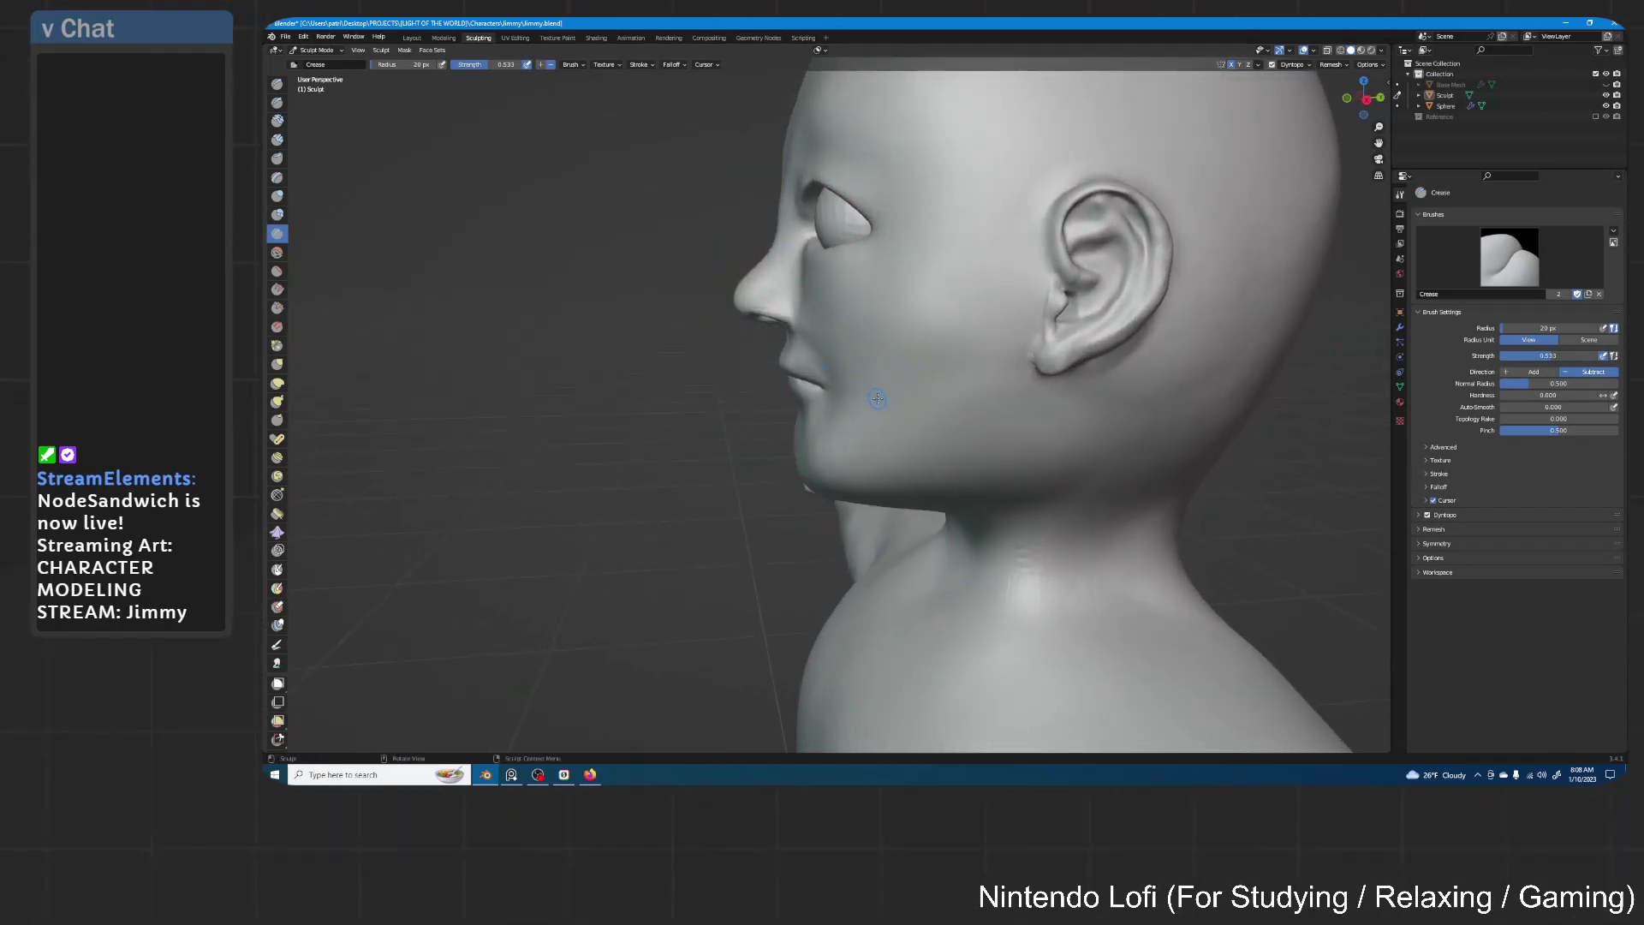
{"action": "key", "text": "g"}
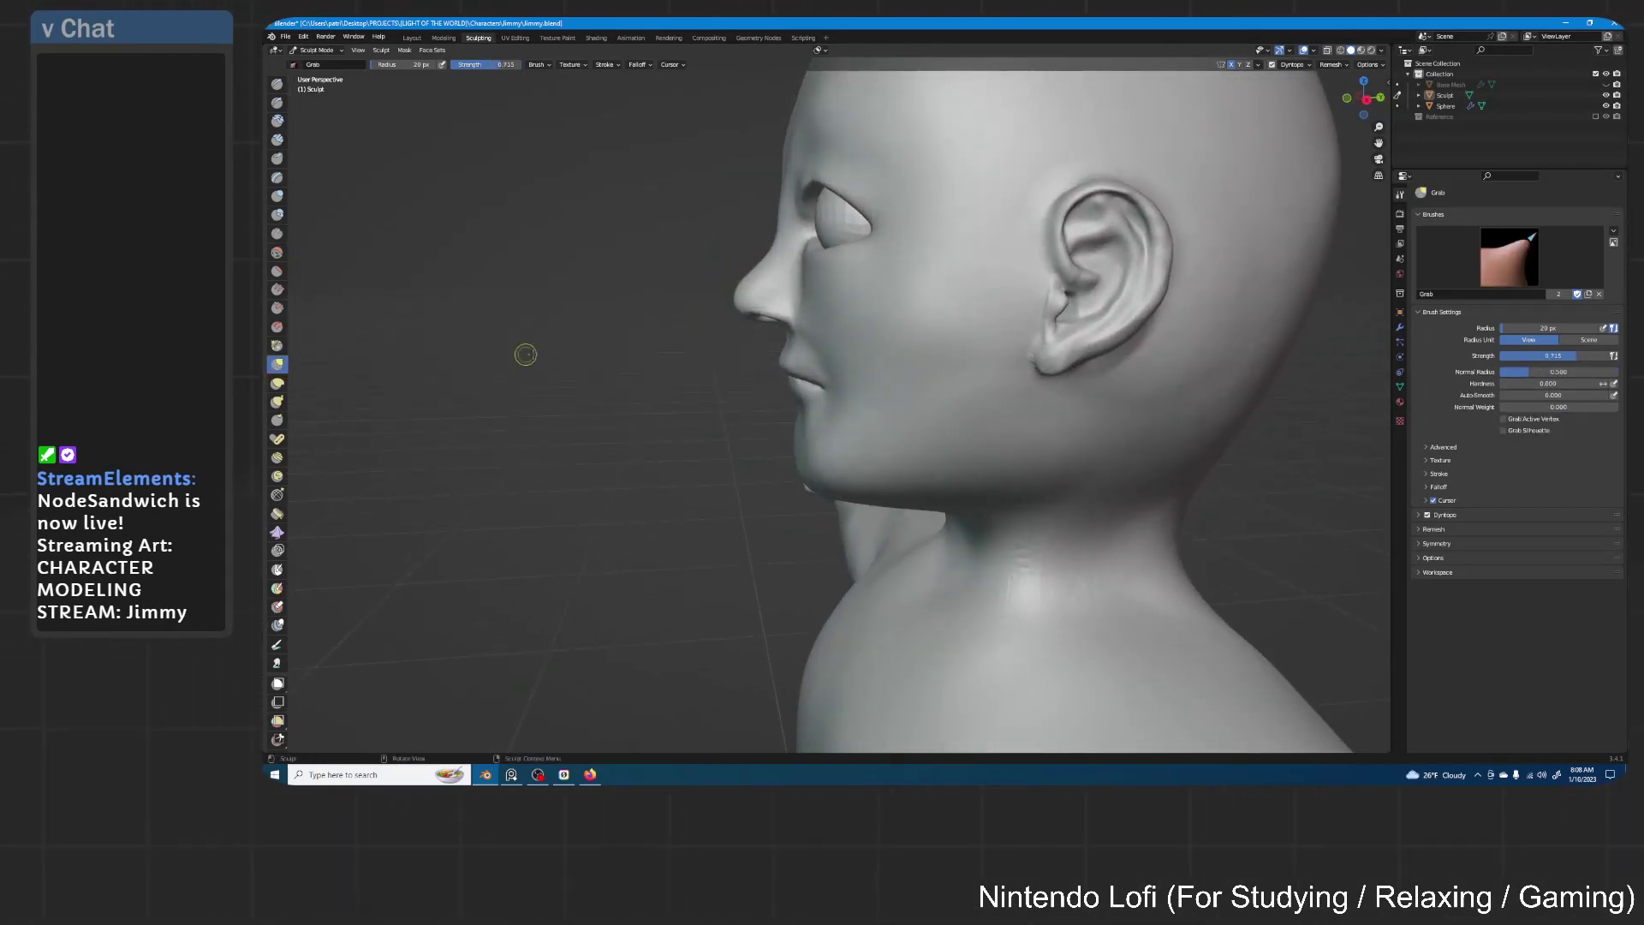
{"action": "mouse_move", "coordinate": [998, 370]}
{"action": "middle_mouse_down"}
{"action": "mouse_move", "coordinate": [888, 342]}
{"action": "mouse_move", "coordinate": [837, 357]}
{"action": "middle_mouse_up"}
{"action": "key", "text": "f"}
{"action": "left_click", "coordinate": [888, 357]}
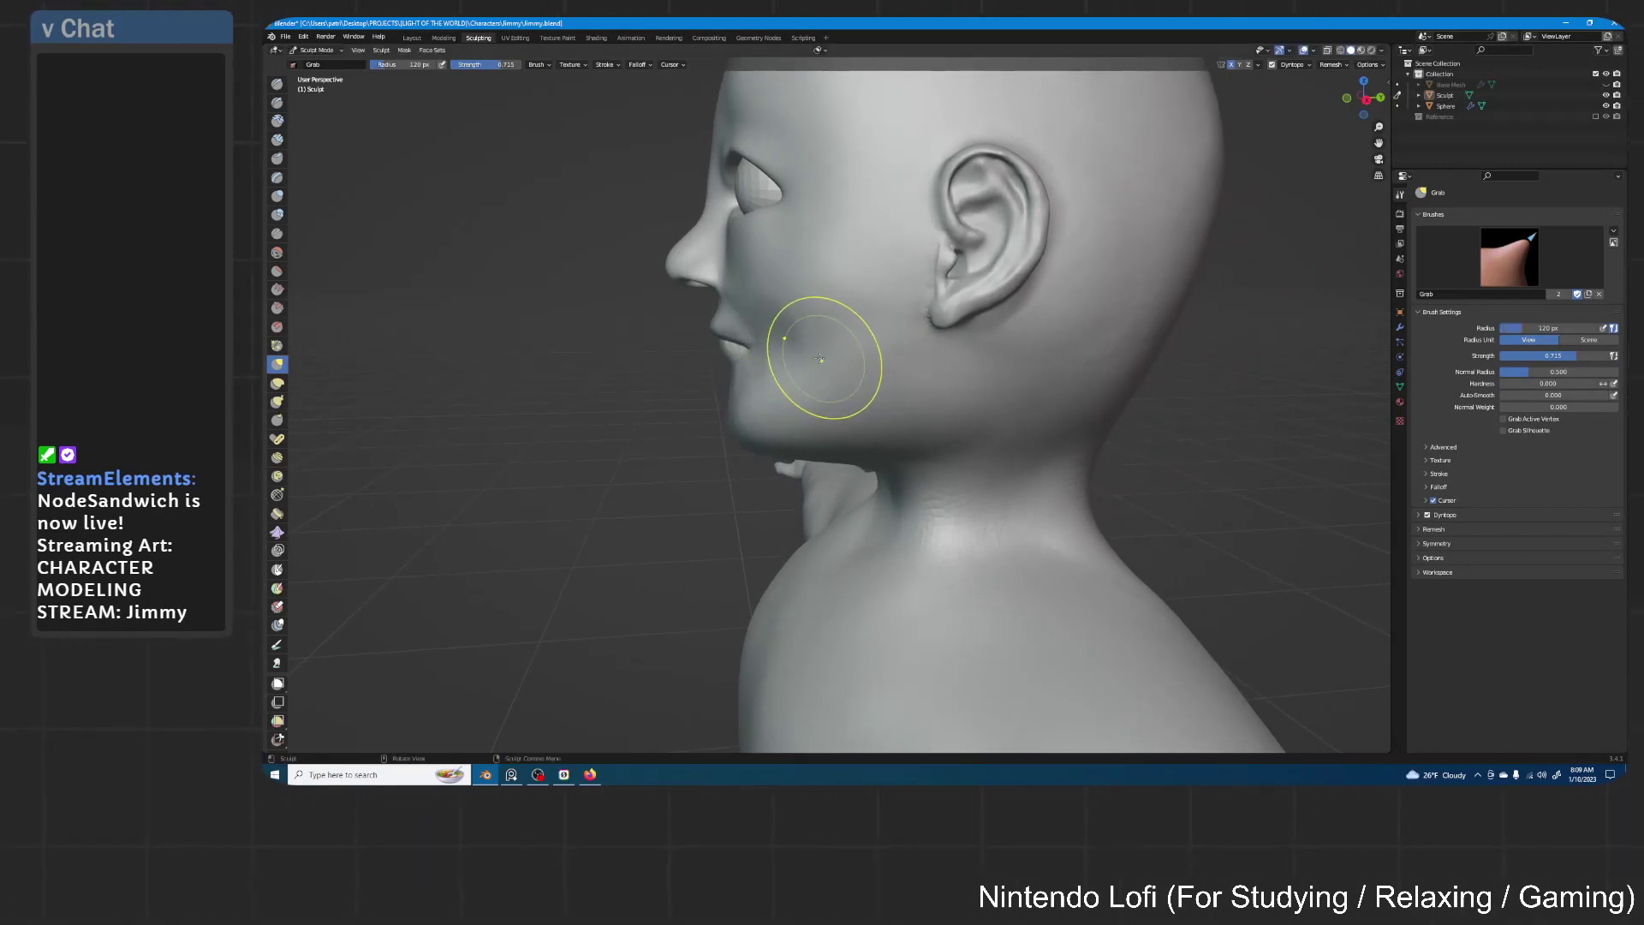
{"action": "left_click_drag", "start_coordinate": [747, 299], "coordinate": [767, 276]}
{"action": "left_click_drag", "start_coordinate": [768, 272], "coordinate": [769, 297]}
Inflate the lower cheek beside the mouth with the Inflate brush, enlarging its radius to 173 px
{"action": "middle_click_drag", "start_coordinate": [789, 326], "coordinate": [940, 286]}
{"action": "middle_click_drag", "start_coordinate": [881, 385], "coordinate": [860, 317]}
{"action": "mouse_move", "coordinate": [937, 353]}
{"action": "middle_mouse_down"}
{"action": "mouse_move", "coordinate": [836, 369]}
{"action": "mouse_move", "coordinate": [807, 356]}
{"action": "middle_mouse_up"}
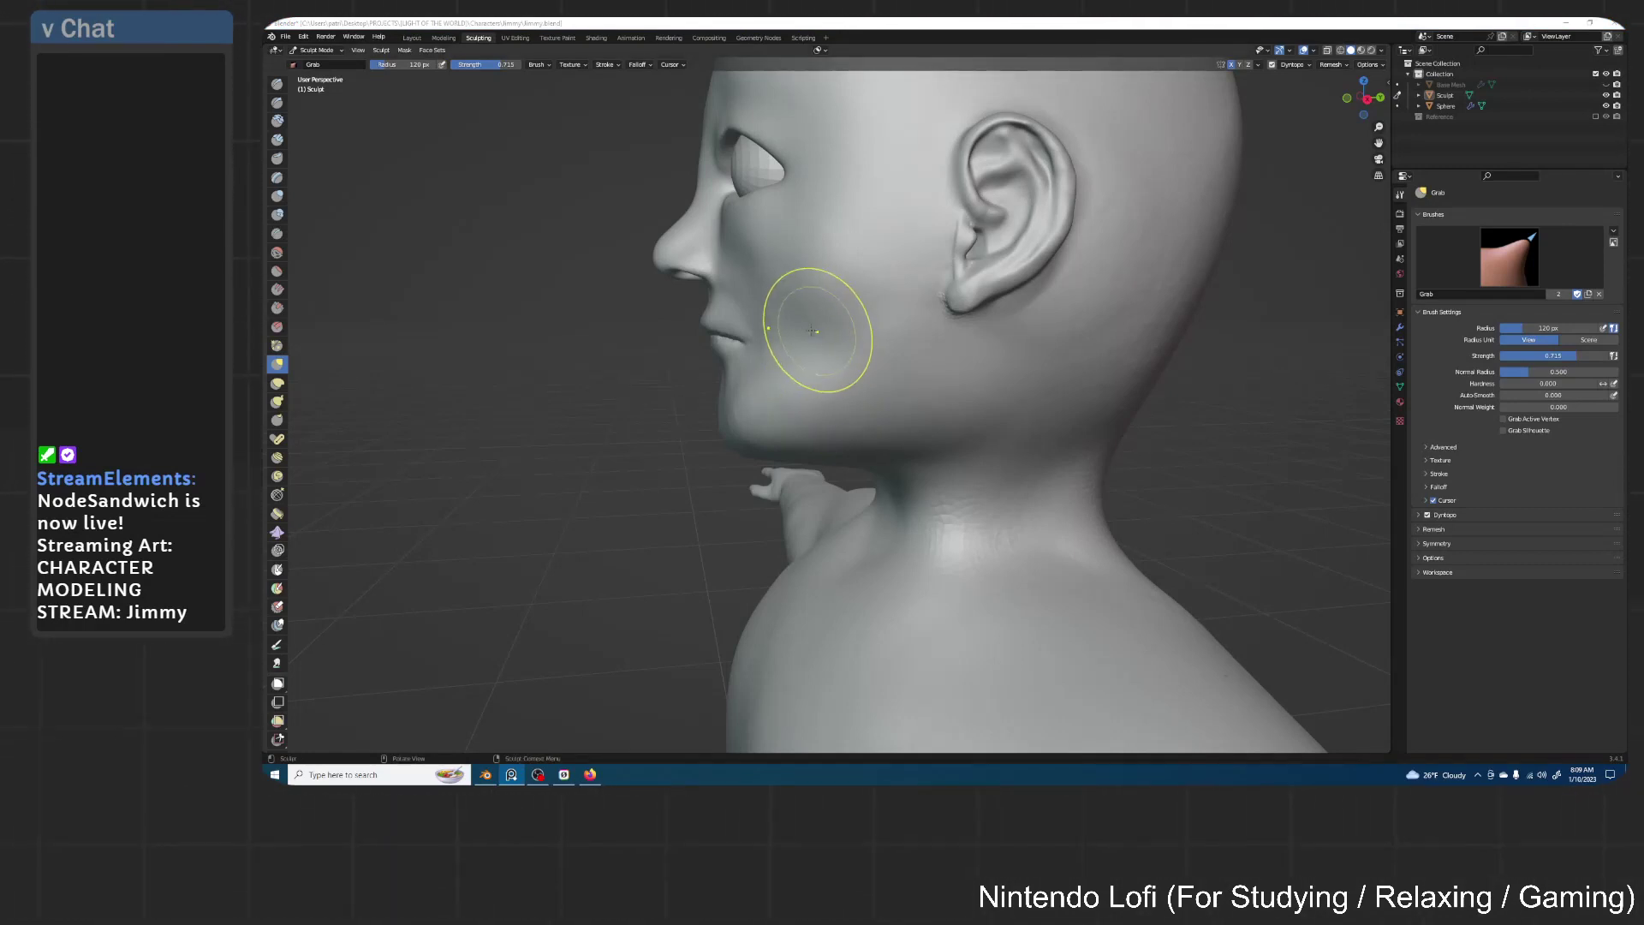
{"action": "left_click", "coordinate": [277, 196]}
{"action": "scroll", "coordinate": [832, 357], "scroll_direction": "up", "scroll_amount": 4}
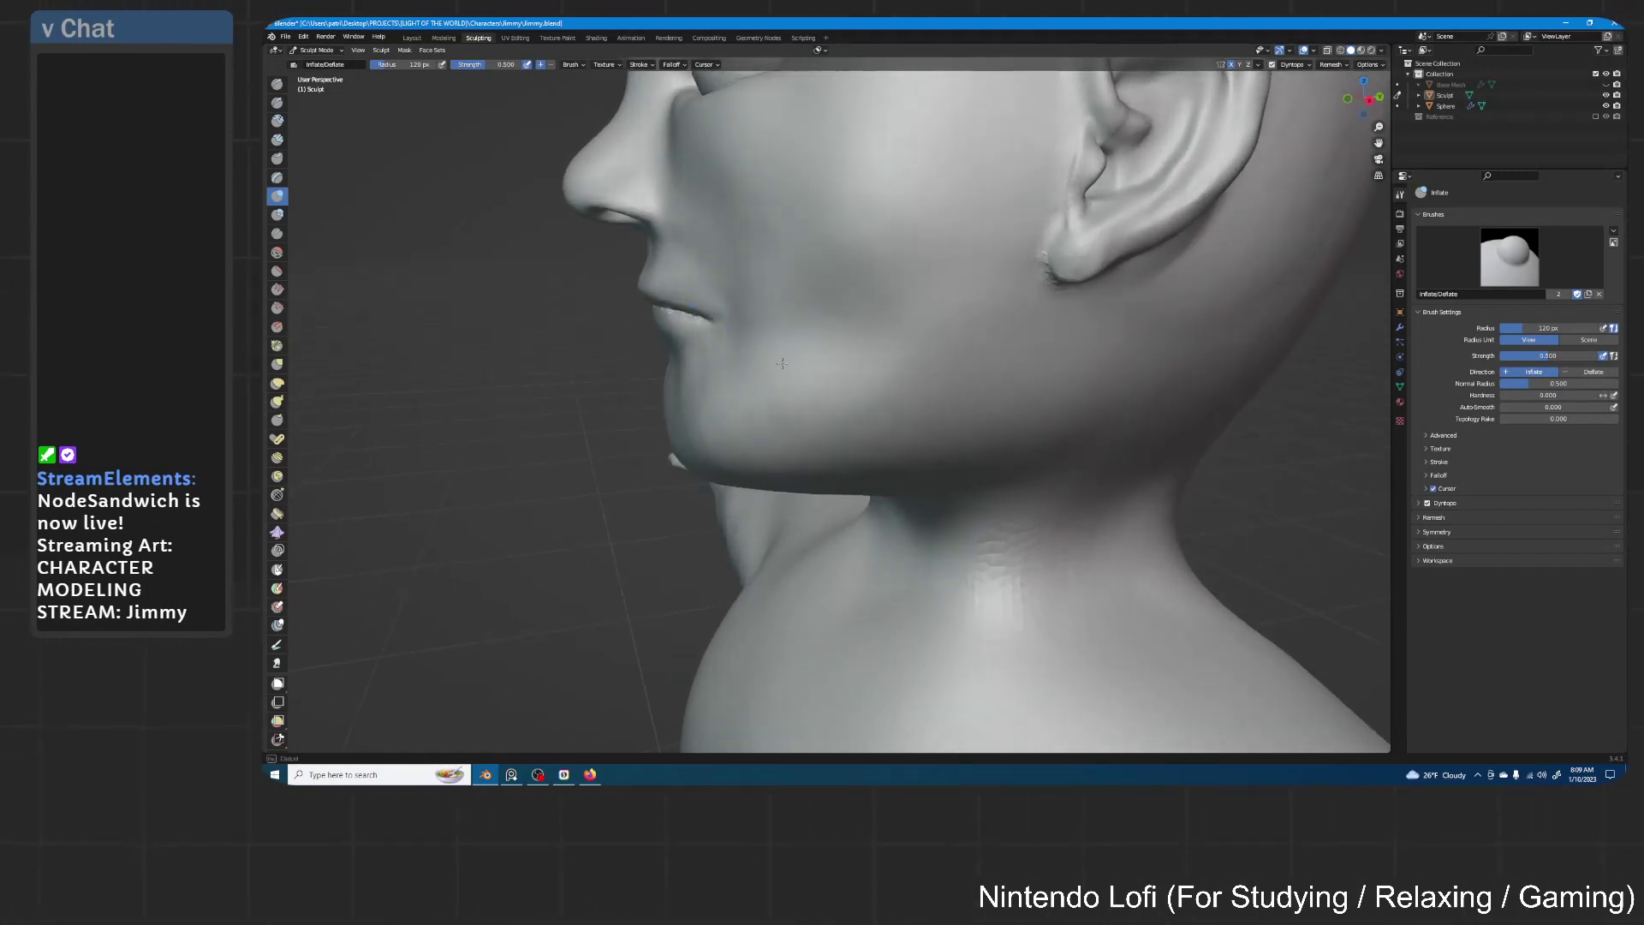
{"action": "key", "text": "f"}
{"action": "left_click", "coordinate": [804, 326]}
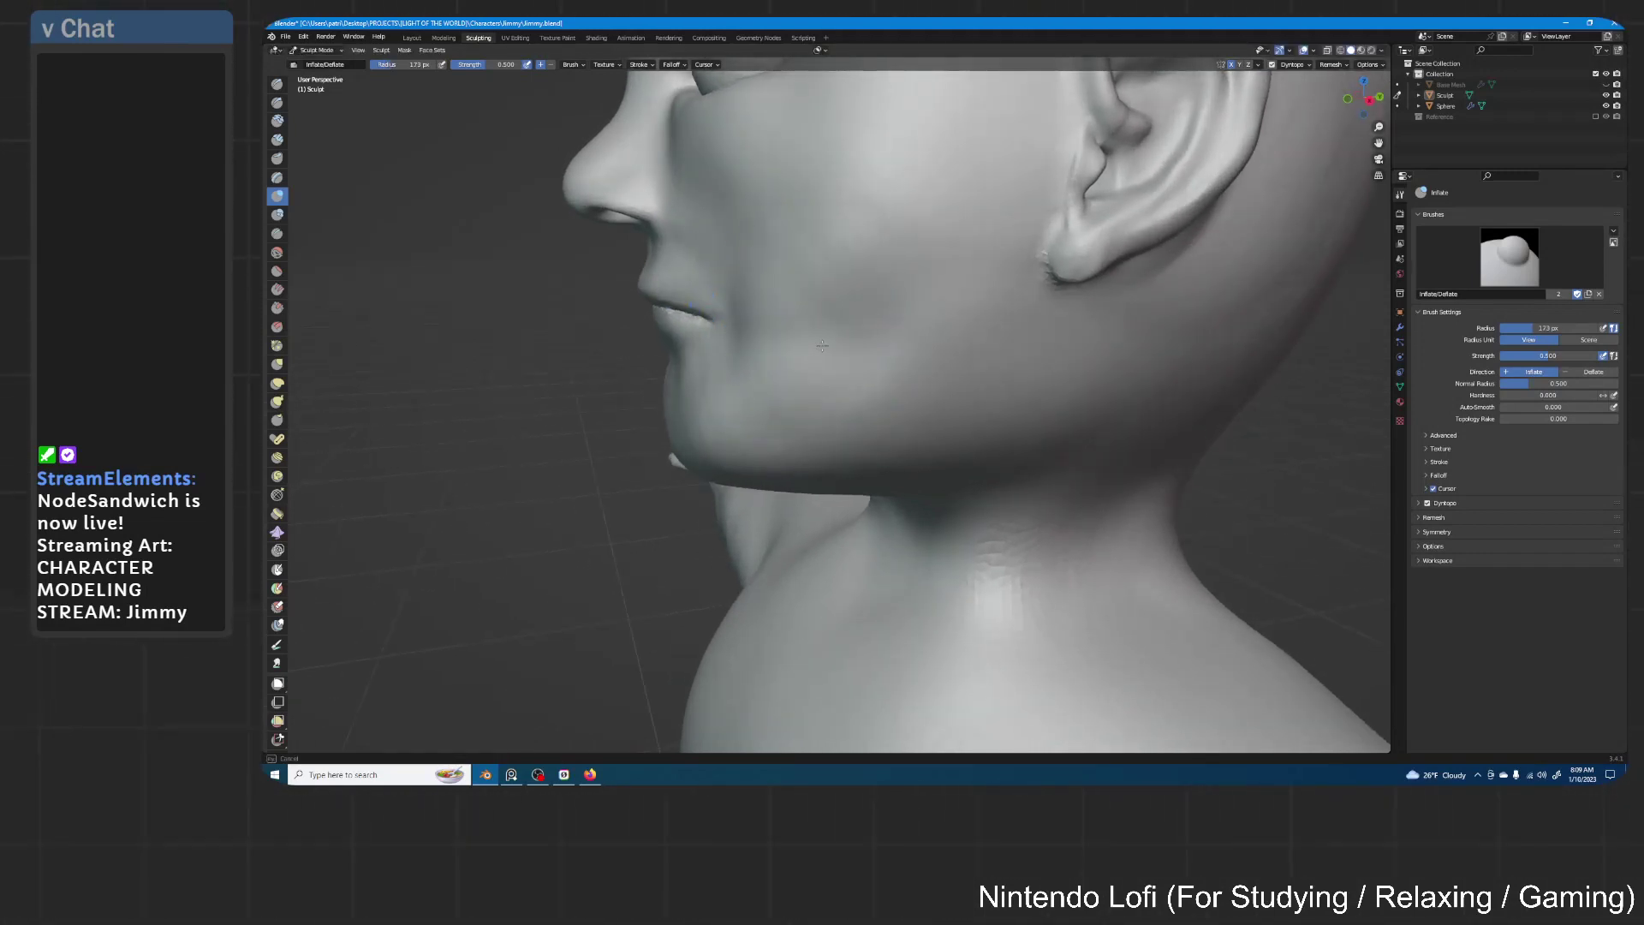
{"action": "mouse_move", "coordinate": [822, 345]}
{"action": "middle_mouse_down"}
{"action": "mouse_move", "coordinate": [759, 270]}
{"action": "mouse_move", "coordinate": [840, 332]}
{"action": "middle_mouse_up"}
{"action": "left_click_drag", "start_coordinate": [841, 323], "coordinate": [856, 299]}
{"action": "mouse_move", "coordinate": [910, 290]}
{"action": "middle_mouse_down"}
{"action": "mouse_move", "coordinate": [989, 295]}
{"action": "mouse_move", "coordinate": [855, 345]}
{"action": "middle_mouse_up"}
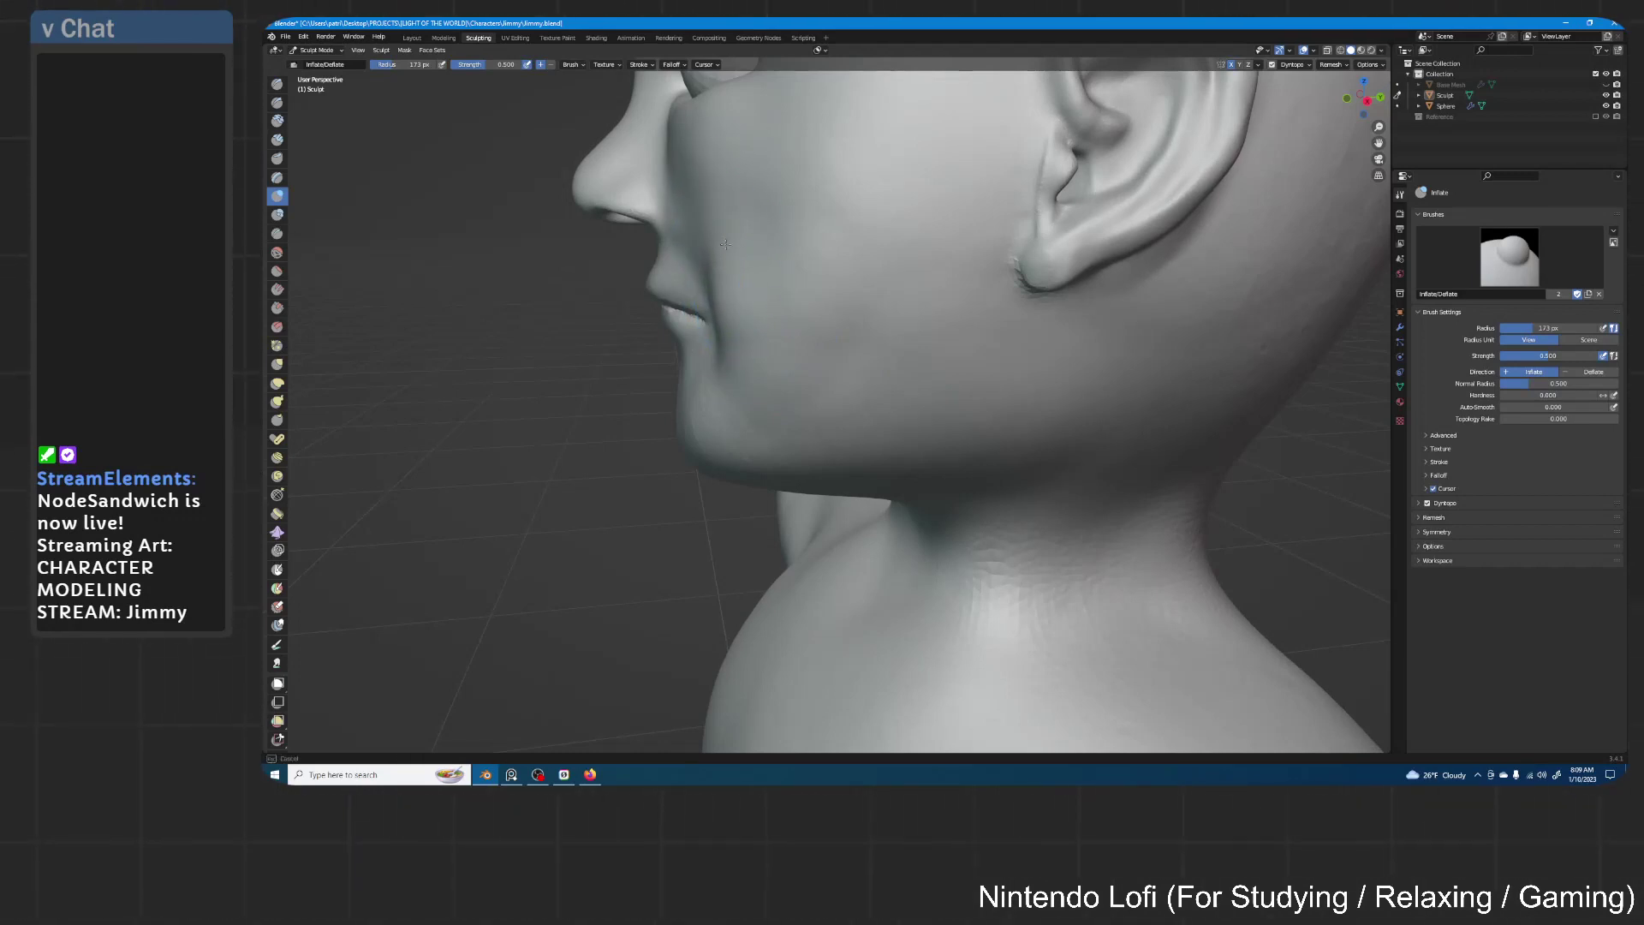
Enlarge the Grab brush and reshape the lower cheek beside the mouth, working from both sides of the face
{"action": "middle_click_drag", "start_coordinate": [697, 207], "coordinate": [907, 350]}
{"action": "scroll", "coordinate": [950, 214], "scroll_direction": "down", "scroll_amount": 1}
{"action": "scroll", "coordinate": [873, 354], "scroll_direction": "up", "scroll_amount": 2}
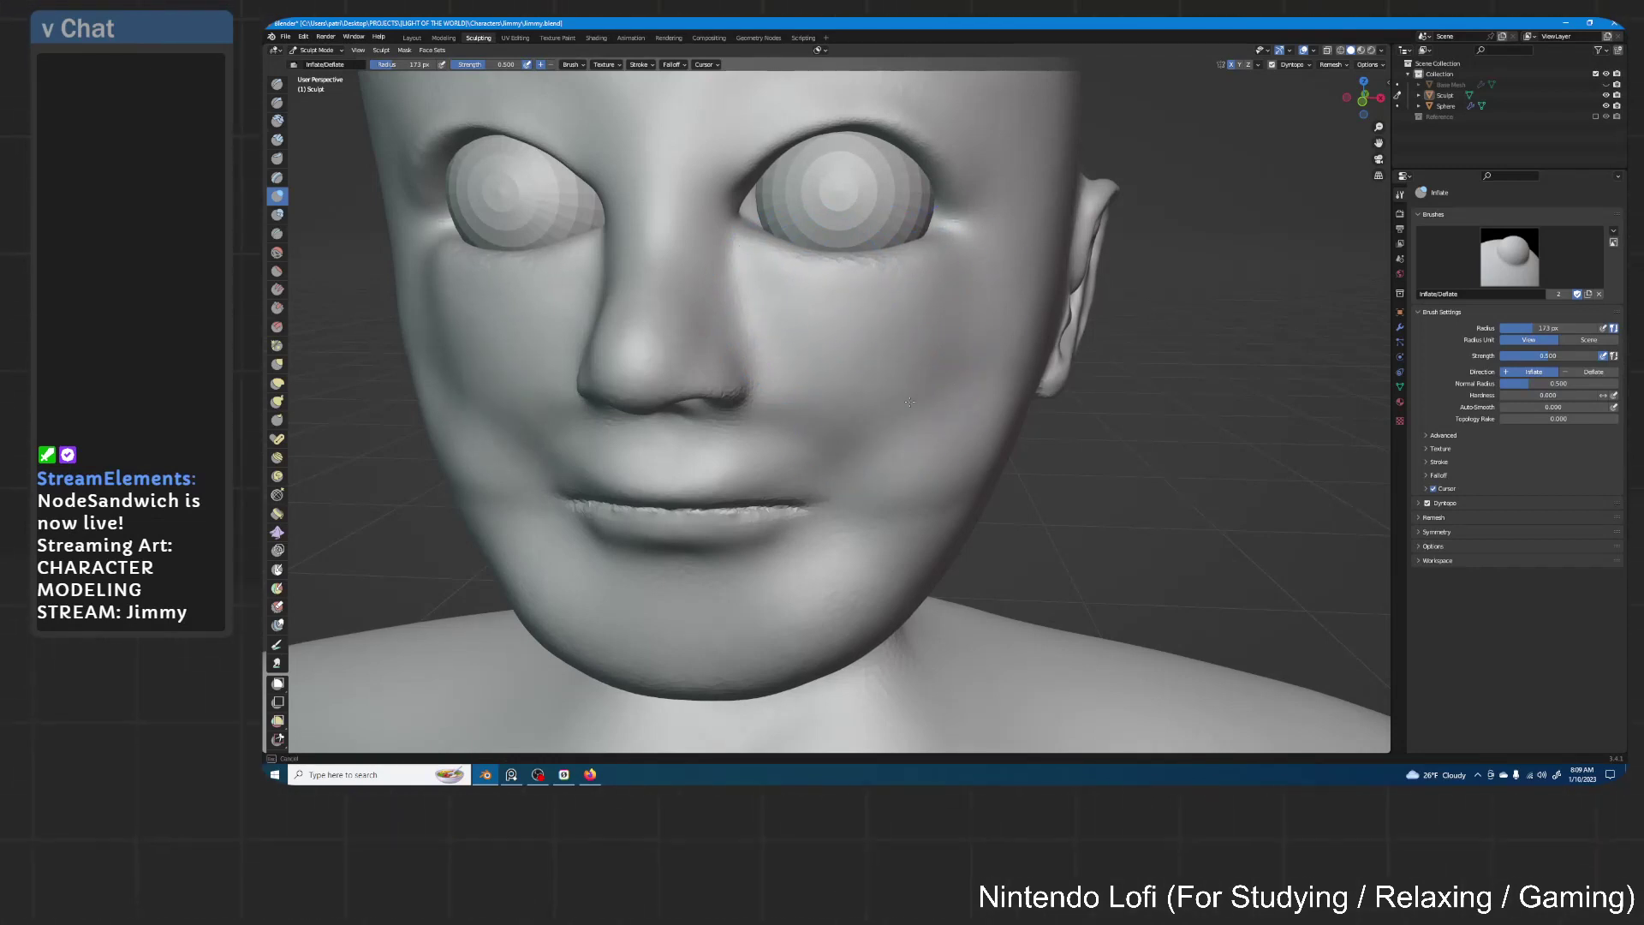
{"action": "middle_click_drag", "start_coordinate": [886, 362], "coordinate": [941, 443]}
{"action": "key", "text": "g"}
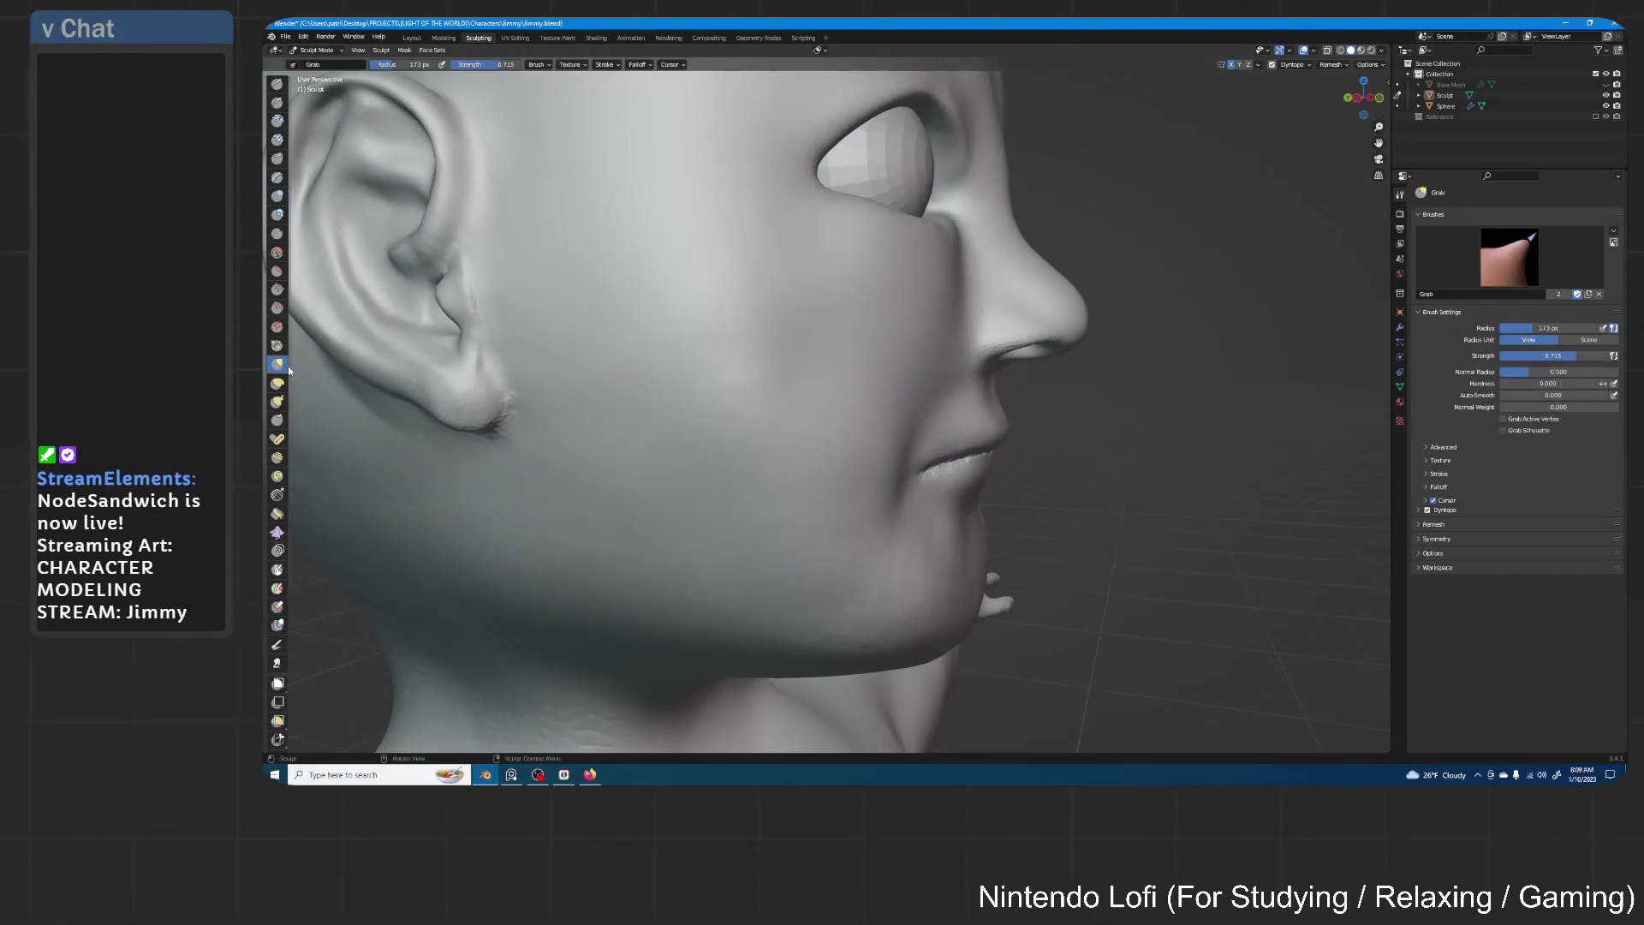
{"action": "middle_click_drag", "start_coordinate": [1046, 367], "coordinate": [1029, 441]}
{"action": "mouse_move", "coordinate": [1025, 443]}
{"action": "left_mouse_down"}
{"action": "mouse_move", "coordinate": [1034, 458]}
{"action": "mouse_move", "coordinate": [995, 469]}
{"action": "left_mouse_up"}
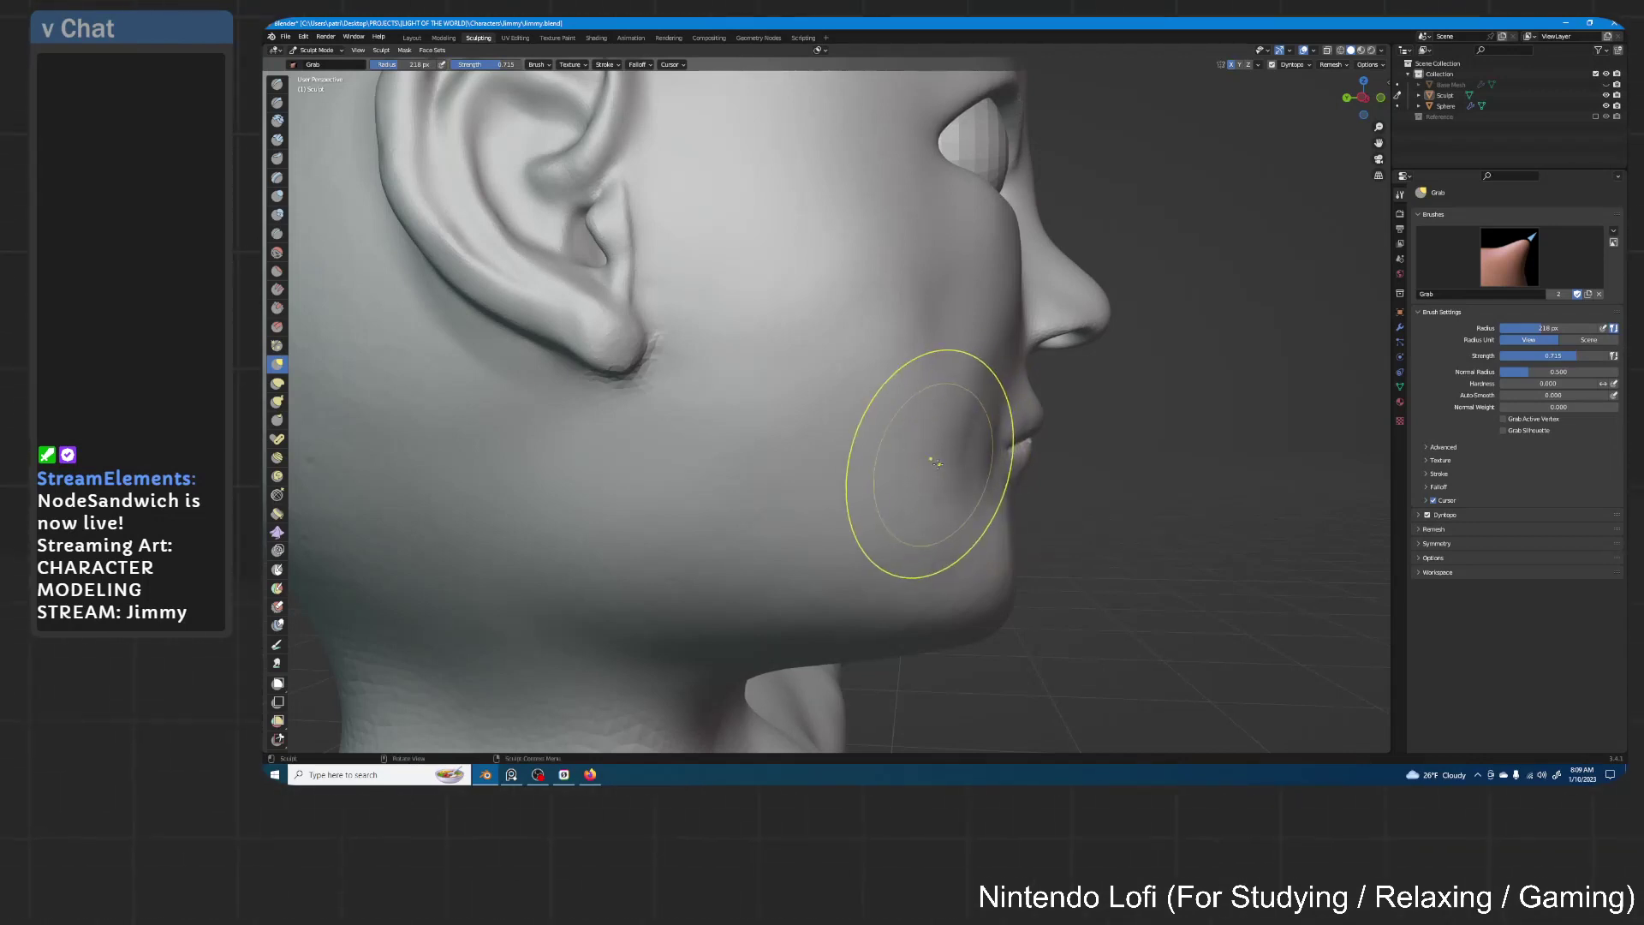
{"action": "middle_click_drag", "start_coordinate": [998, 446], "coordinate": [837, 476]}
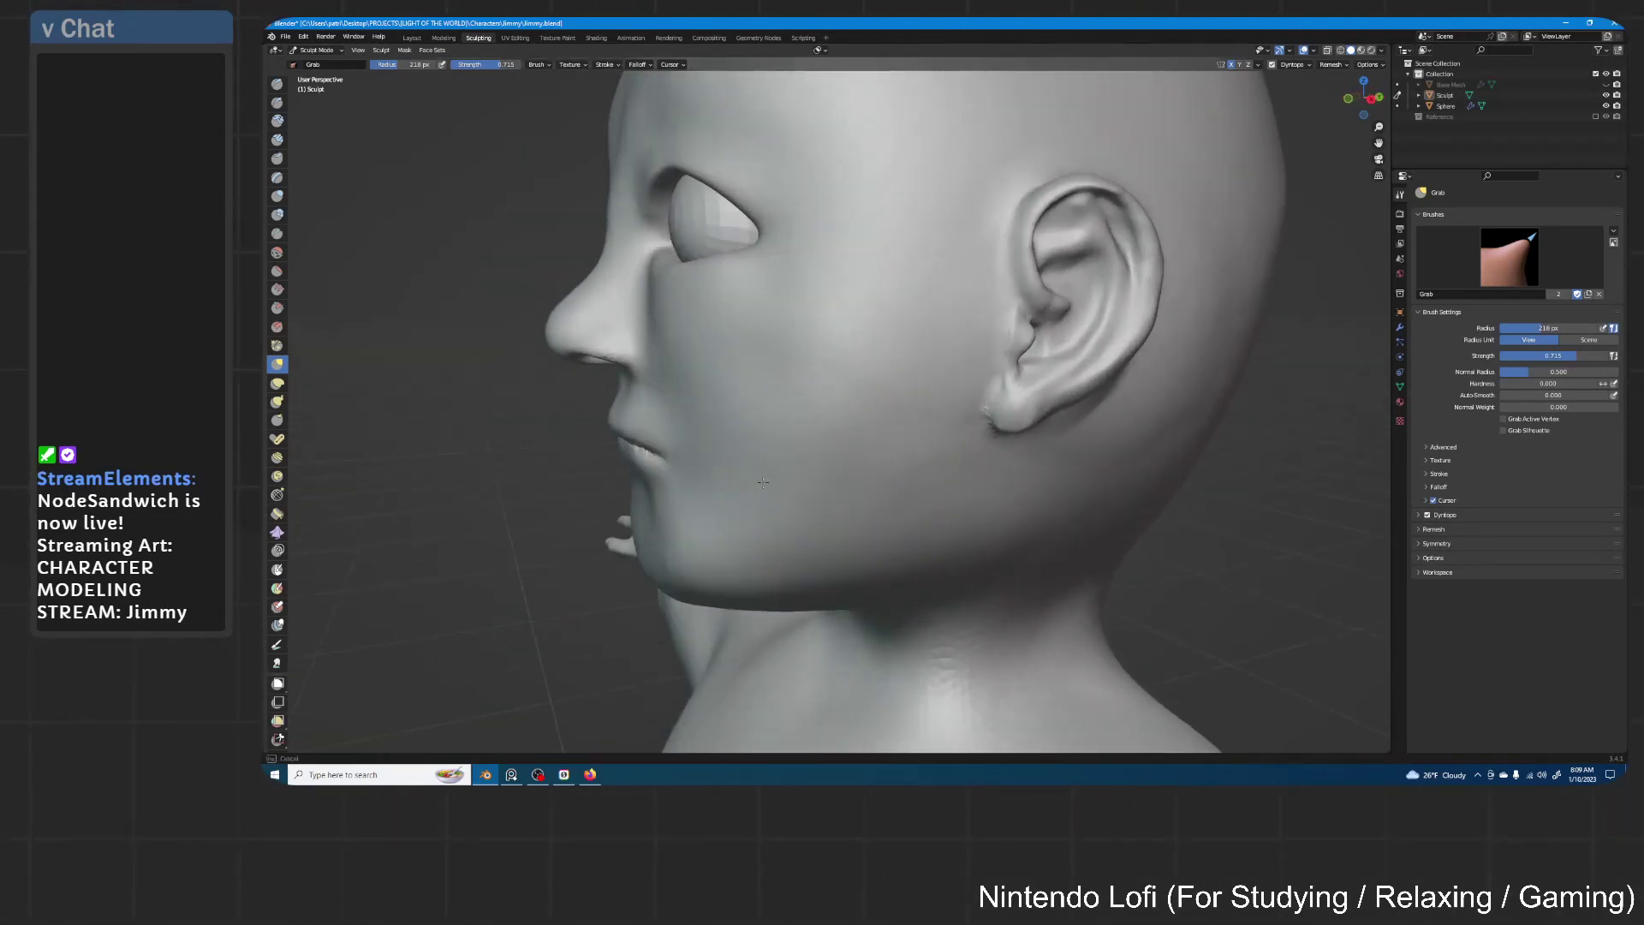
{"action": "left_click_drag", "start_coordinate": [789, 439], "coordinate": [776, 491]}
{"action": "middle_click_drag", "start_coordinate": [800, 421], "coordinate": [932, 409]}
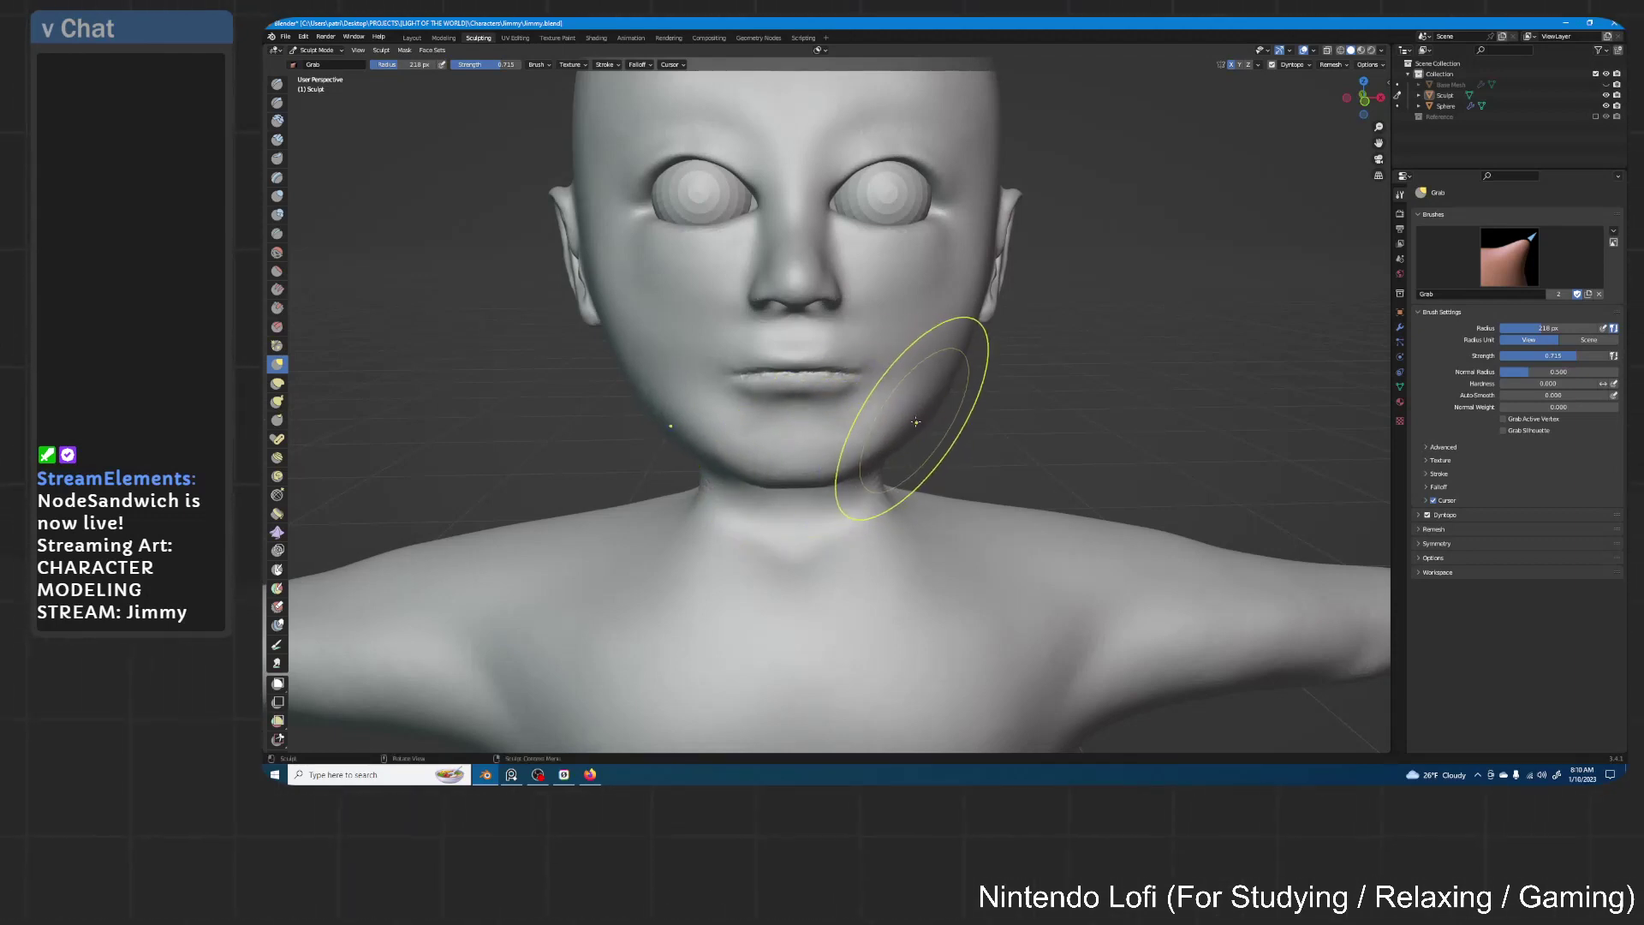
Raise the chin slightly and reposition the mouth corners with the Grab brush from the front
{"action": "left_click_drag", "start_coordinate": [804, 476], "coordinate": [805, 468]}
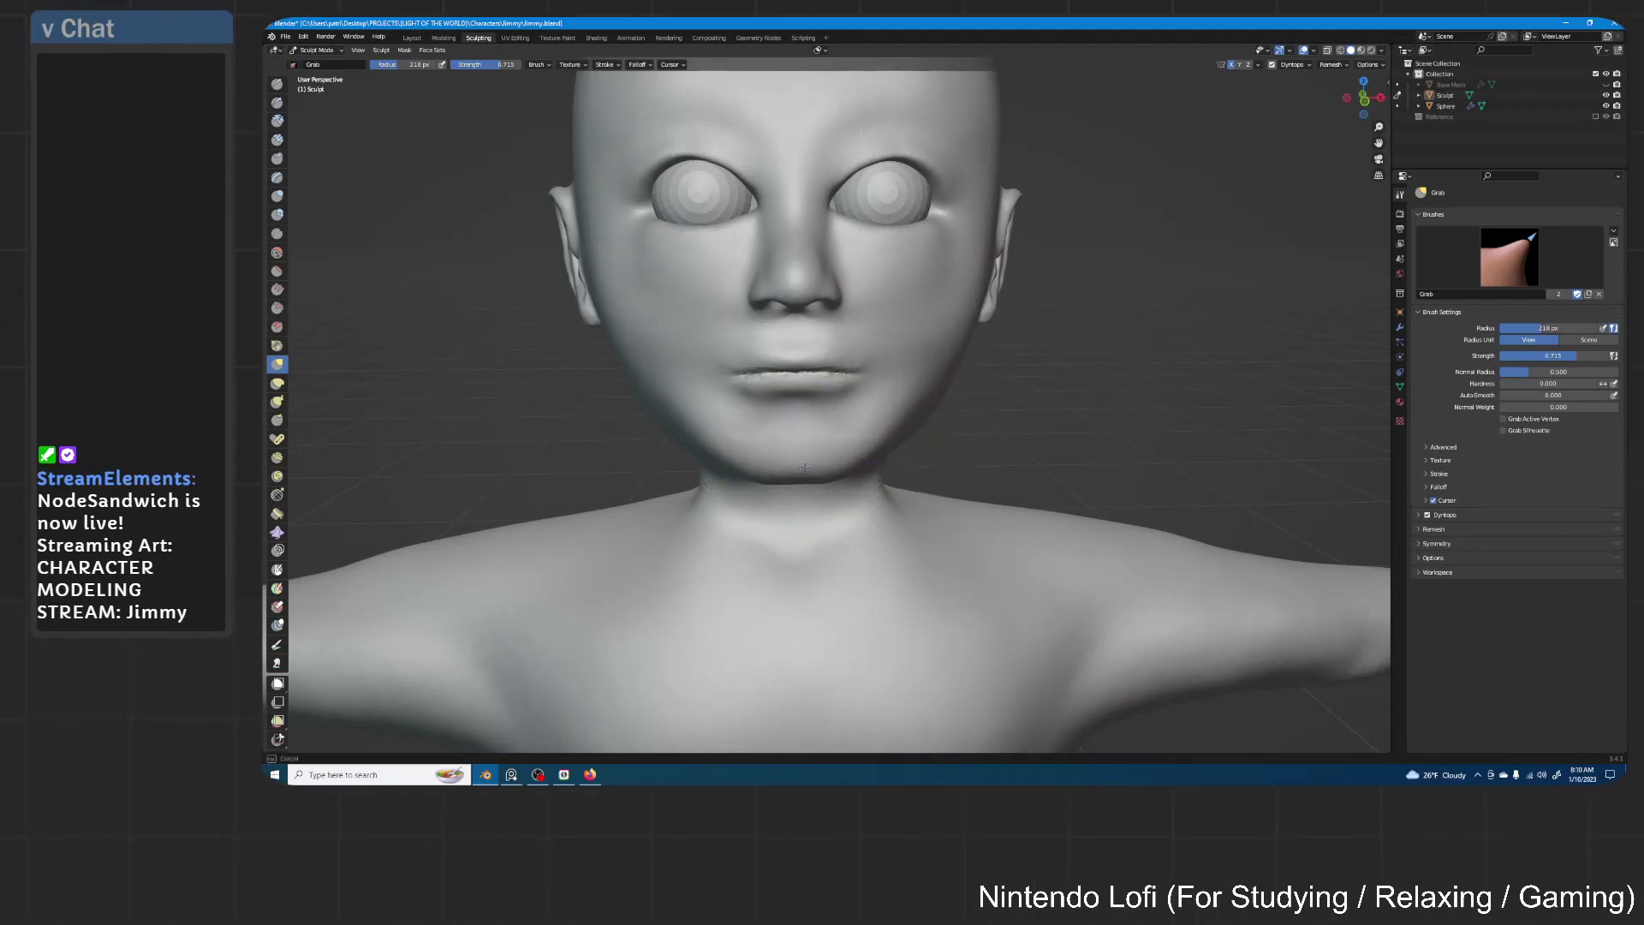
{"action": "left_click_drag", "start_coordinate": [846, 378], "coordinate": [806, 373]}
{"action": "mouse_move", "coordinate": [820, 372]}
{"action": "middle_mouse_down"}
{"action": "mouse_move", "coordinate": [992, 361]}
{"action": "mouse_move", "coordinate": [855, 397]}
{"action": "middle_mouse_up"}
{"action": "scroll", "coordinate": [1039, 356], "scroll_direction": "down", "scroll_amount": 3}
{"action": "scroll", "coordinate": [855, 398], "scroll_direction": "up", "scroll_amount": 5}
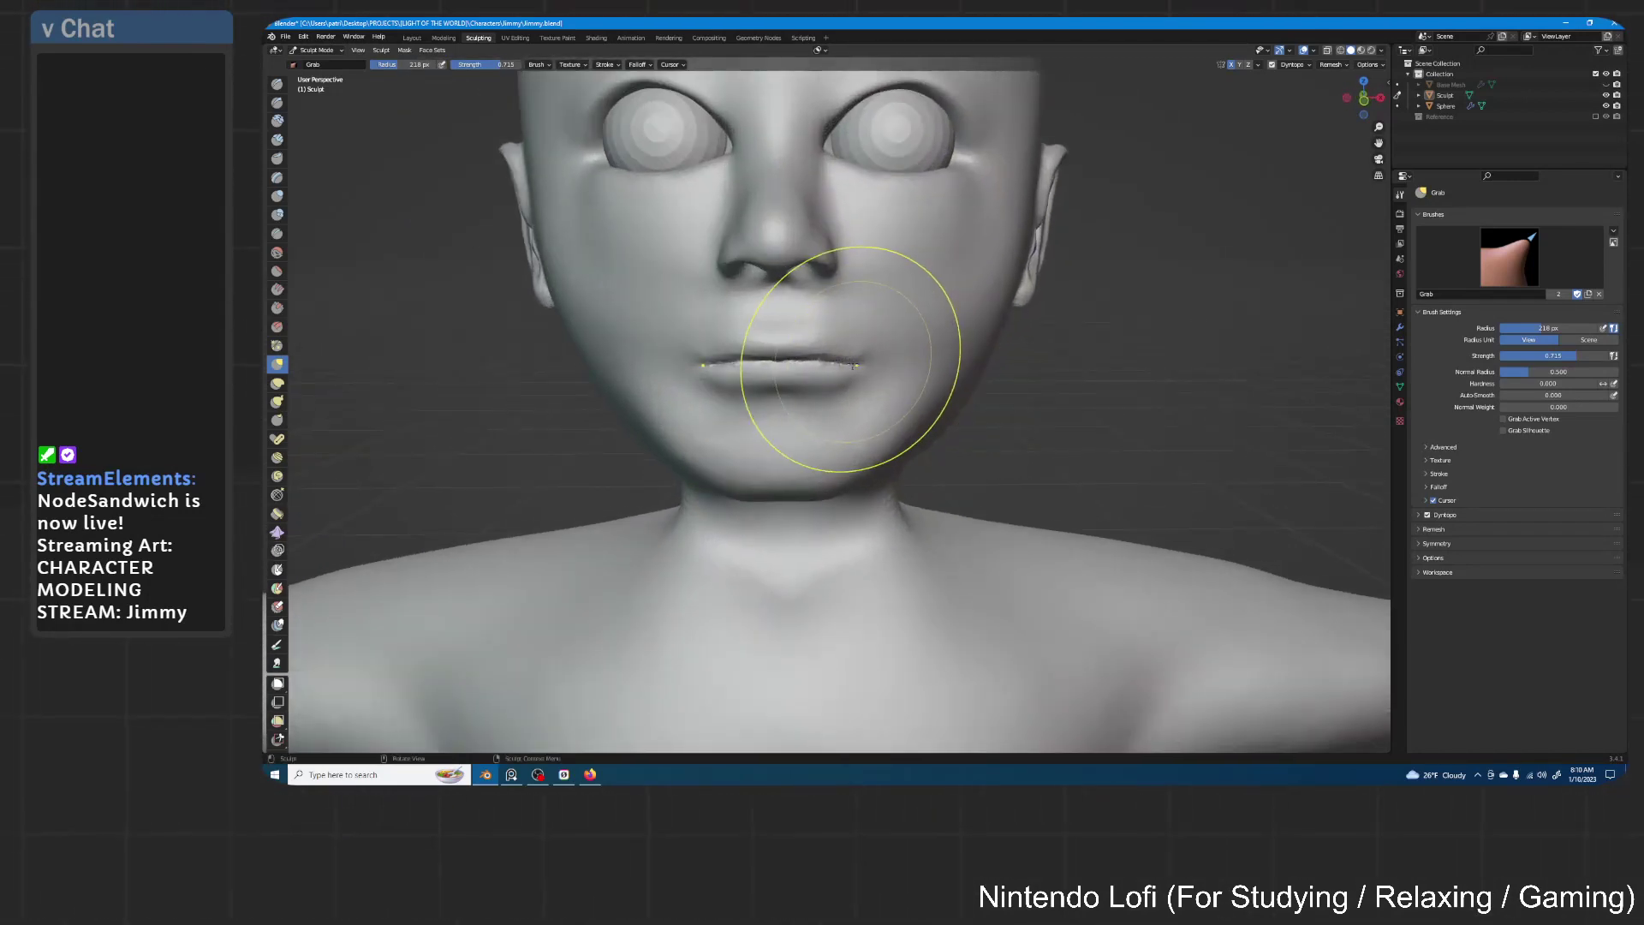
{"action": "left_click_drag", "start_coordinate": [851, 377], "coordinate": [859, 359]}
{"action": "scroll", "coordinate": [839, 368], "scroll_direction": "up", "scroll_amount": 3}
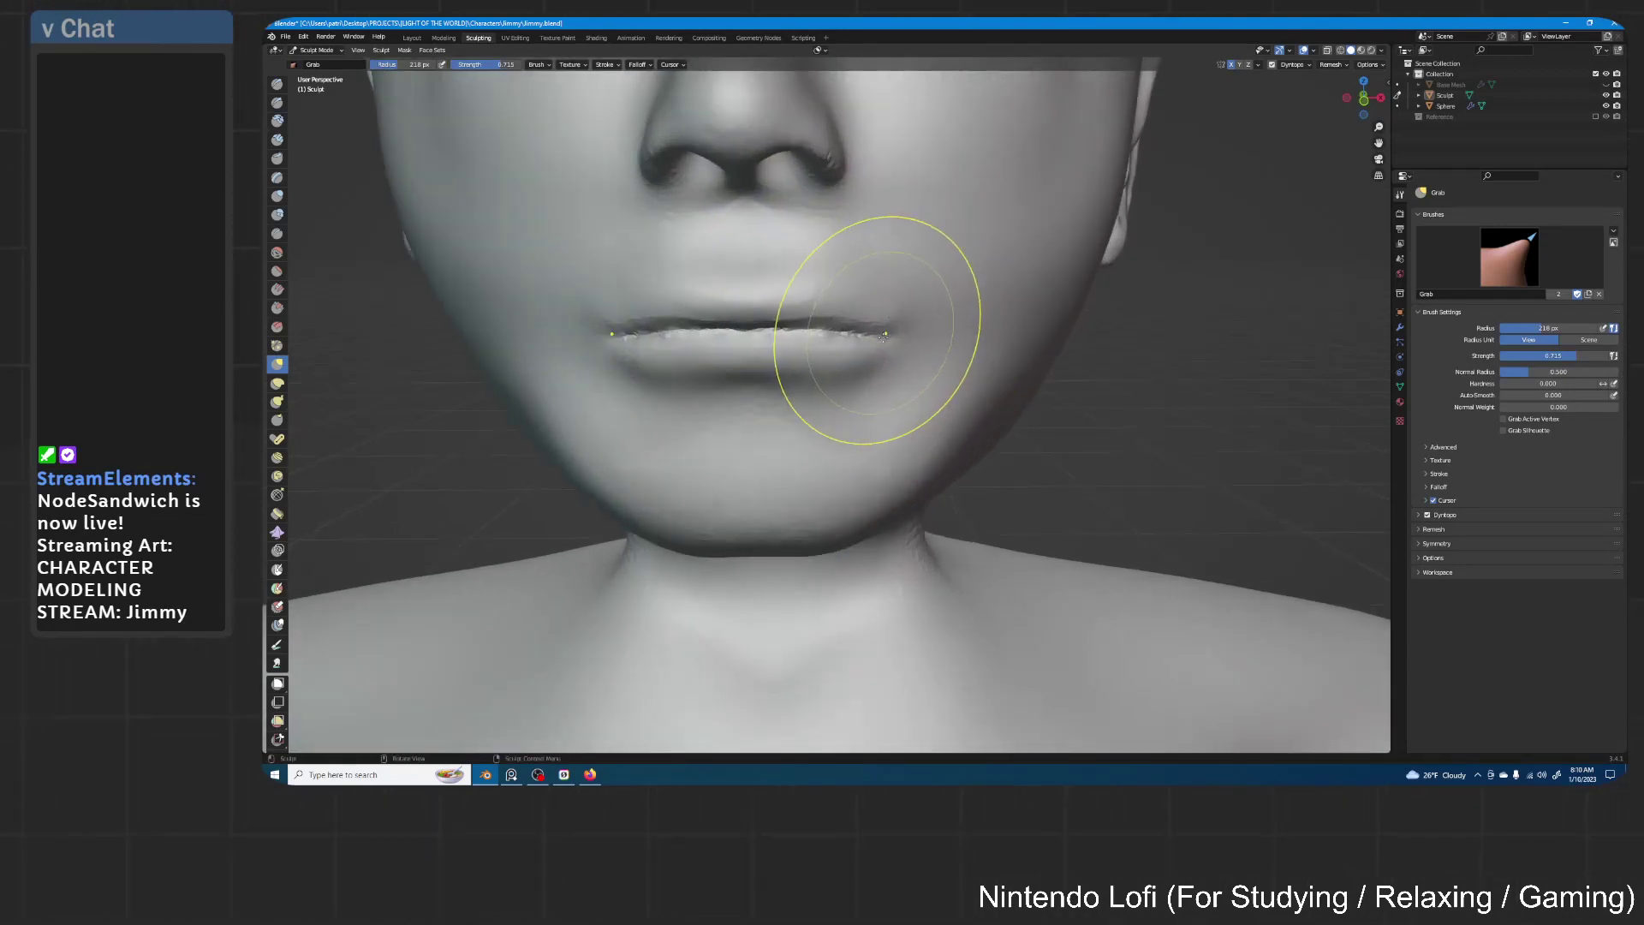
Build up the upper lip along the mouth line with the Draw brush in Add direction at a reduced radius
{"action": "middle_click_drag", "start_coordinate": [876, 332], "coordinate": [915, 333]}
{"action": "left_click", "coordinate": [278, 85]}
{"action": "scroll", "coordinate": [909, 311], "scroll_direction": "up", "scroll_amount": 2}
{"action": "key", "text": "f"}
{"action": "left_click", "coordinate": [891, 351]}
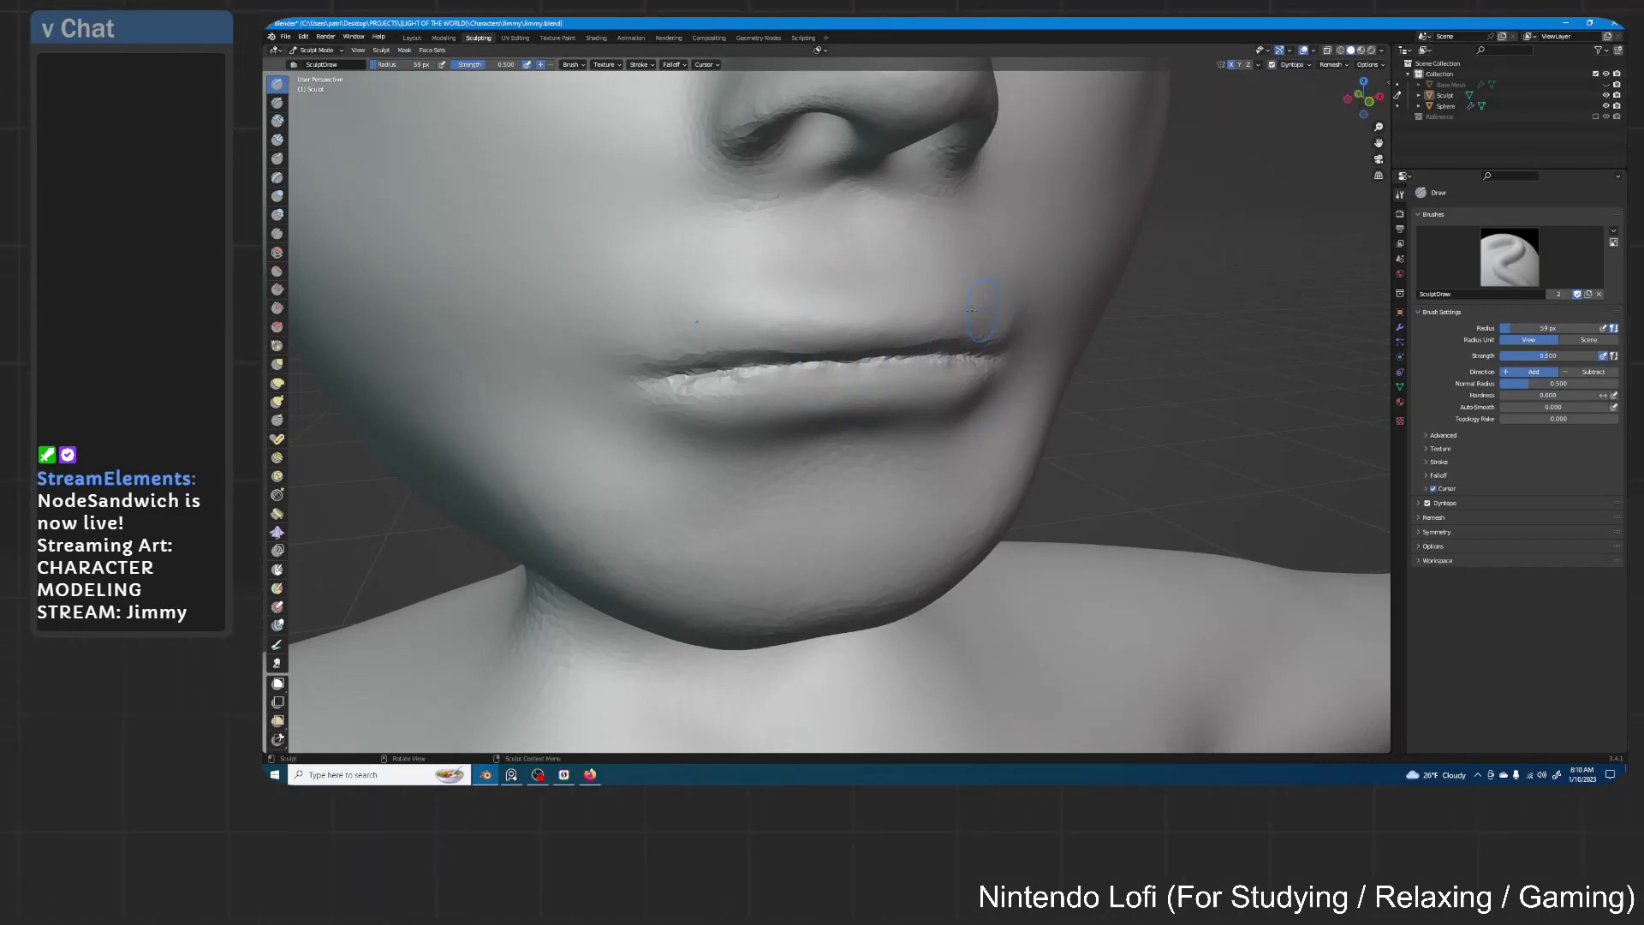
{"action": "middle_click_drag", "start_coordinate": [898, 319], "coordinate": [838, 357]}
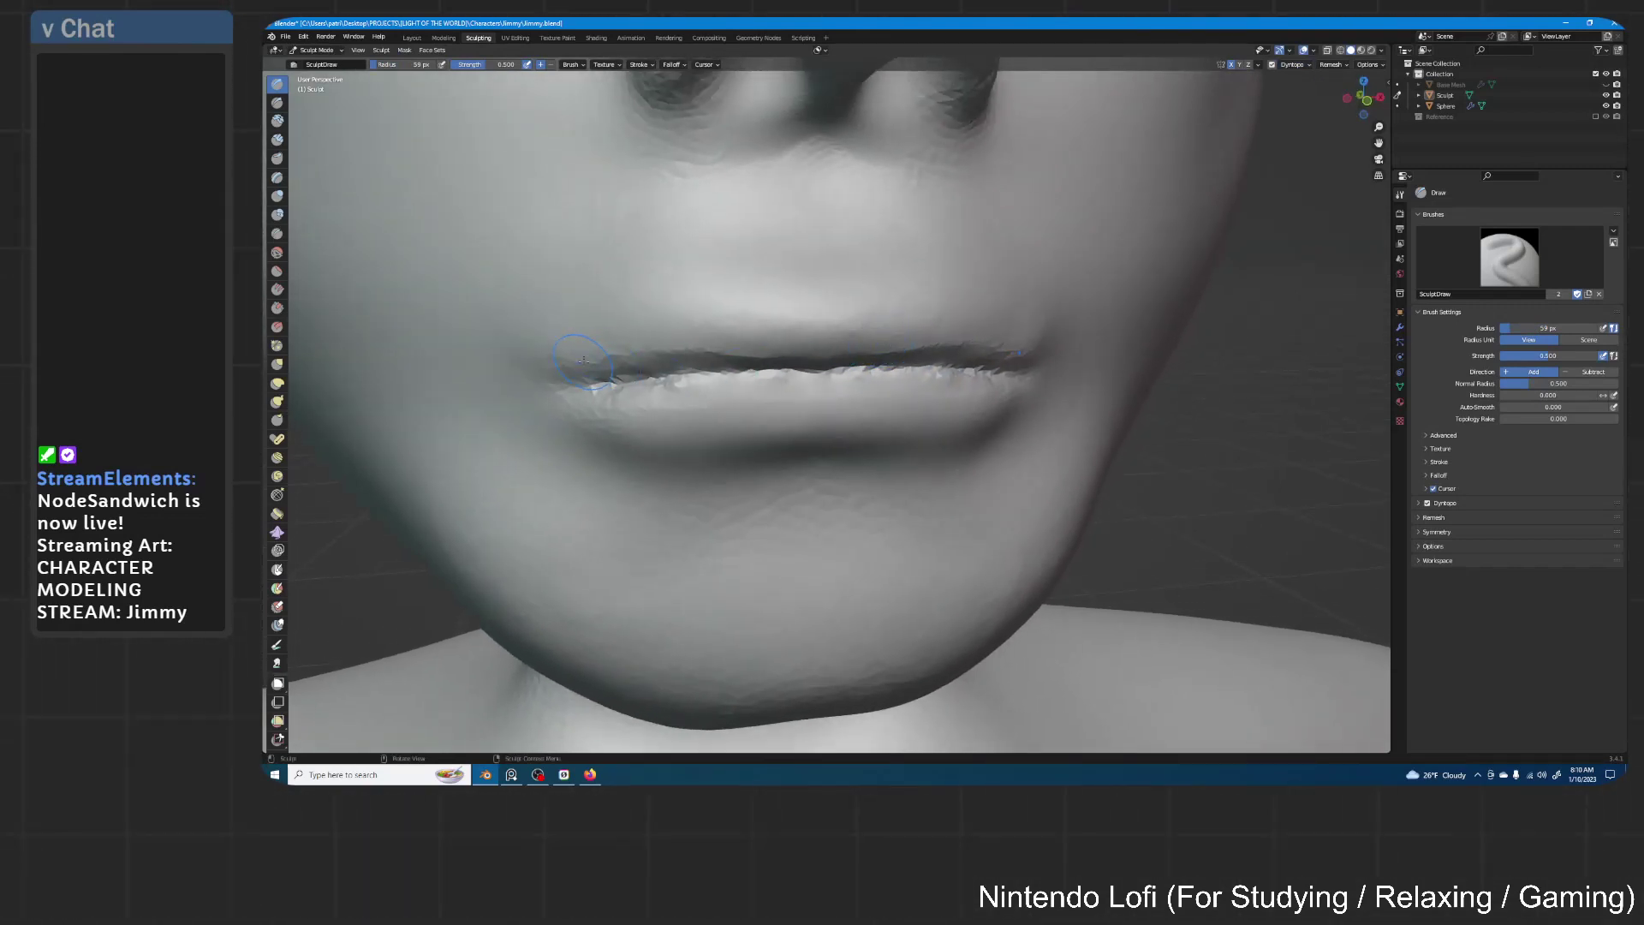
{"action": "mouse_move", "coordinate": [583, 360]}
{"action": "left_mouse_down"}
{"action": "mouse_move", "coordinate": [685, 346]}
{"action": "mouse_move", "coordinate": [753, 313]}
{"action": "mouse_move", "coordinate": [847, 341]}
{"action": "mouse_move", "coordinate": [724, 345]}
{"action": "mouse_move", "coordinate": [636, 374]}
{"action": "mouse_move", "coordinate": [727, 336]}
{"action": "mouse_move", "coordinate": [847, 334]}
{"action": "mouse_move", "coordinate": [620, 375]}
{"action": "mouse_move", "coordinate": [890, 335]}
{"action": "left_mouse_up"}
Add volume to the front of the upper lip with the Draw brush and smooth it back toward the mouth corner
{"action": "mouse_move", "coordinate": [944, 267]}
{"action": "middle_mouse_down"}
{"action": "mouse_move", "coordinate": [1073, 361]}
{"action": "mouse_move", "coordinate": [1019, 365]}
{"action": "mouse_move", "coordinate": [830, 522]}
{"action": "middle_mouse_up"}
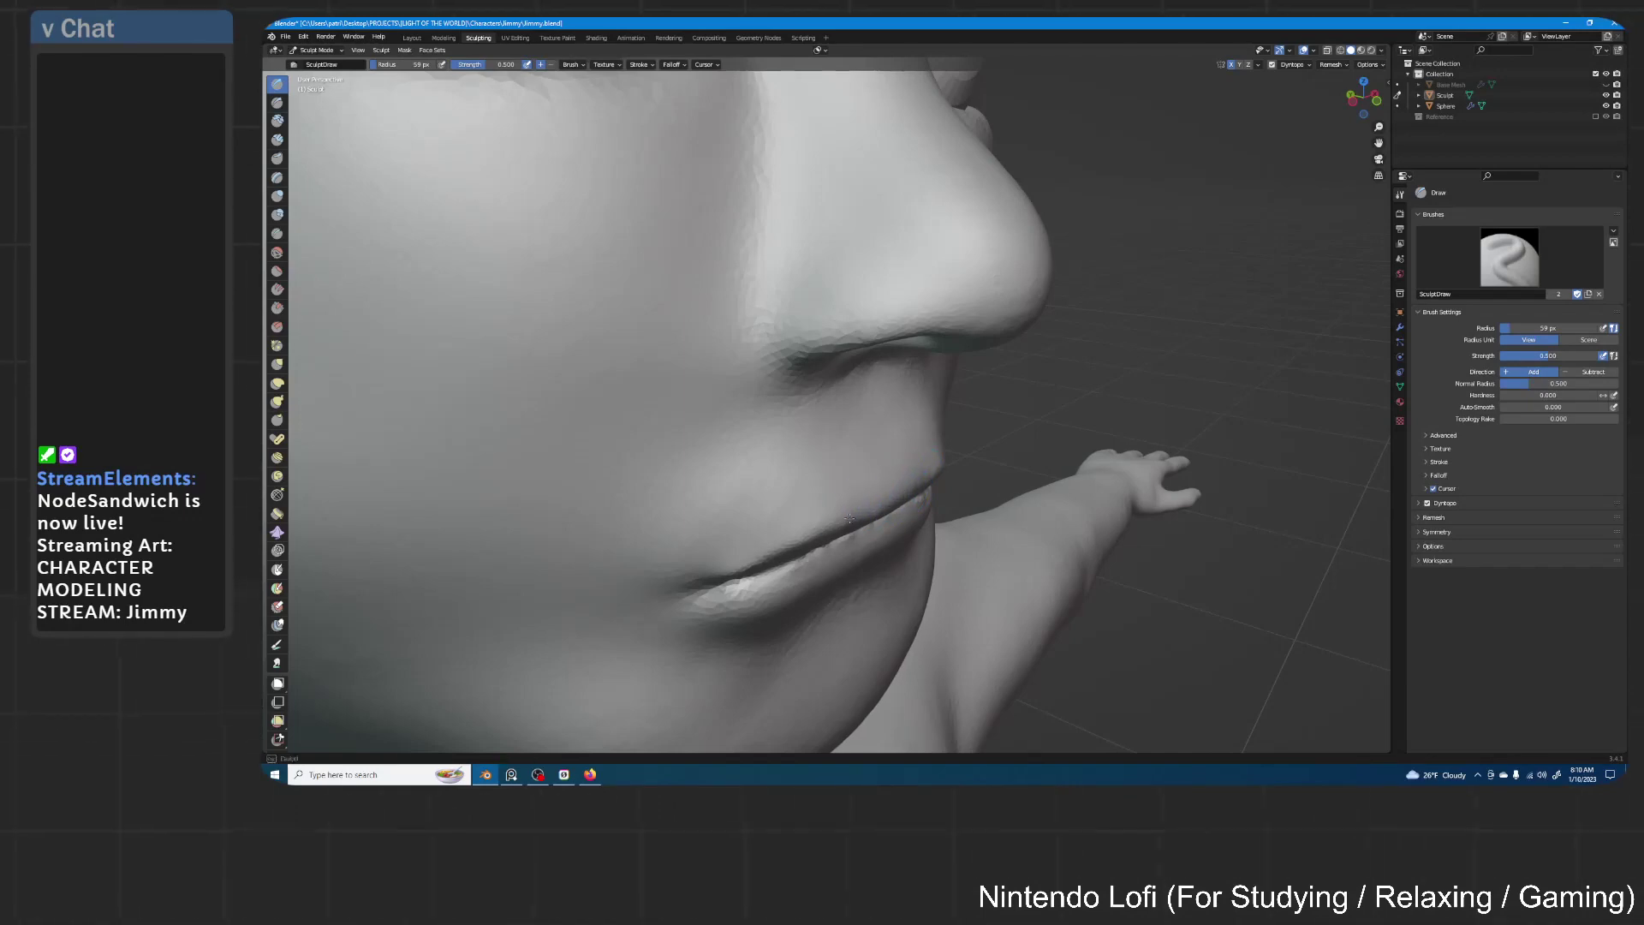
{"action": "mouse_move", "coordinate": [850, 518]}
{"action": "middle_mouse_down"}
{"action": "mouse_move", "coordinate": [878, 411]}
{"action": "mouse_move", "coordinate": [951, 399]}
{"action": "middle_mouse_up"}
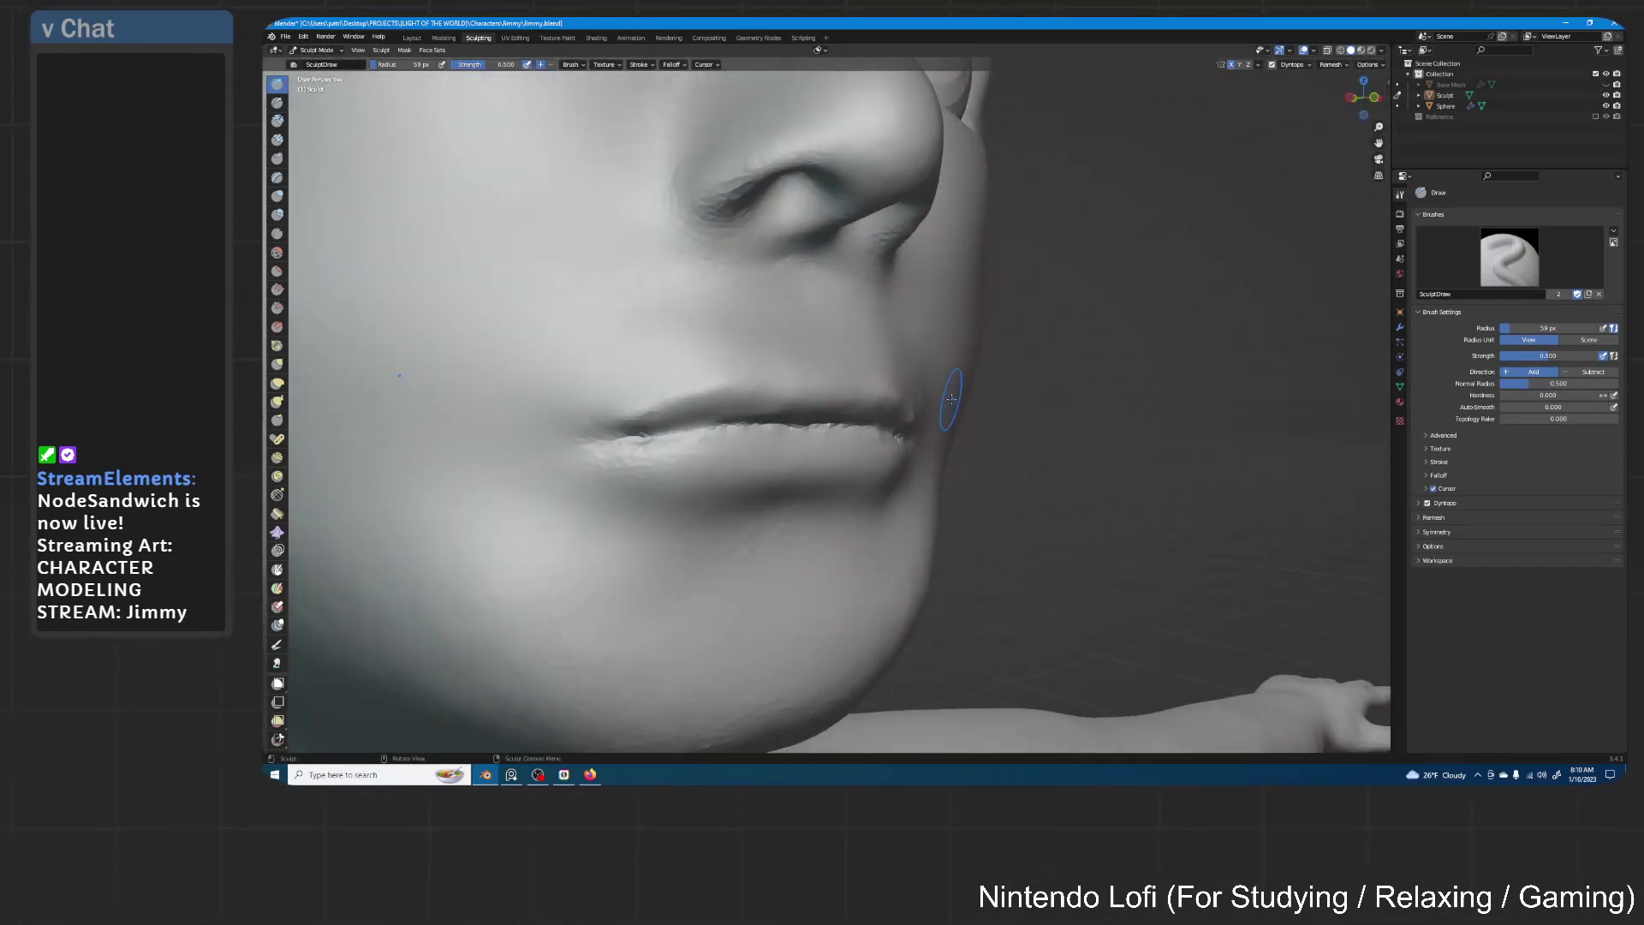
{"action": "key", "text": "alt+Tab"}
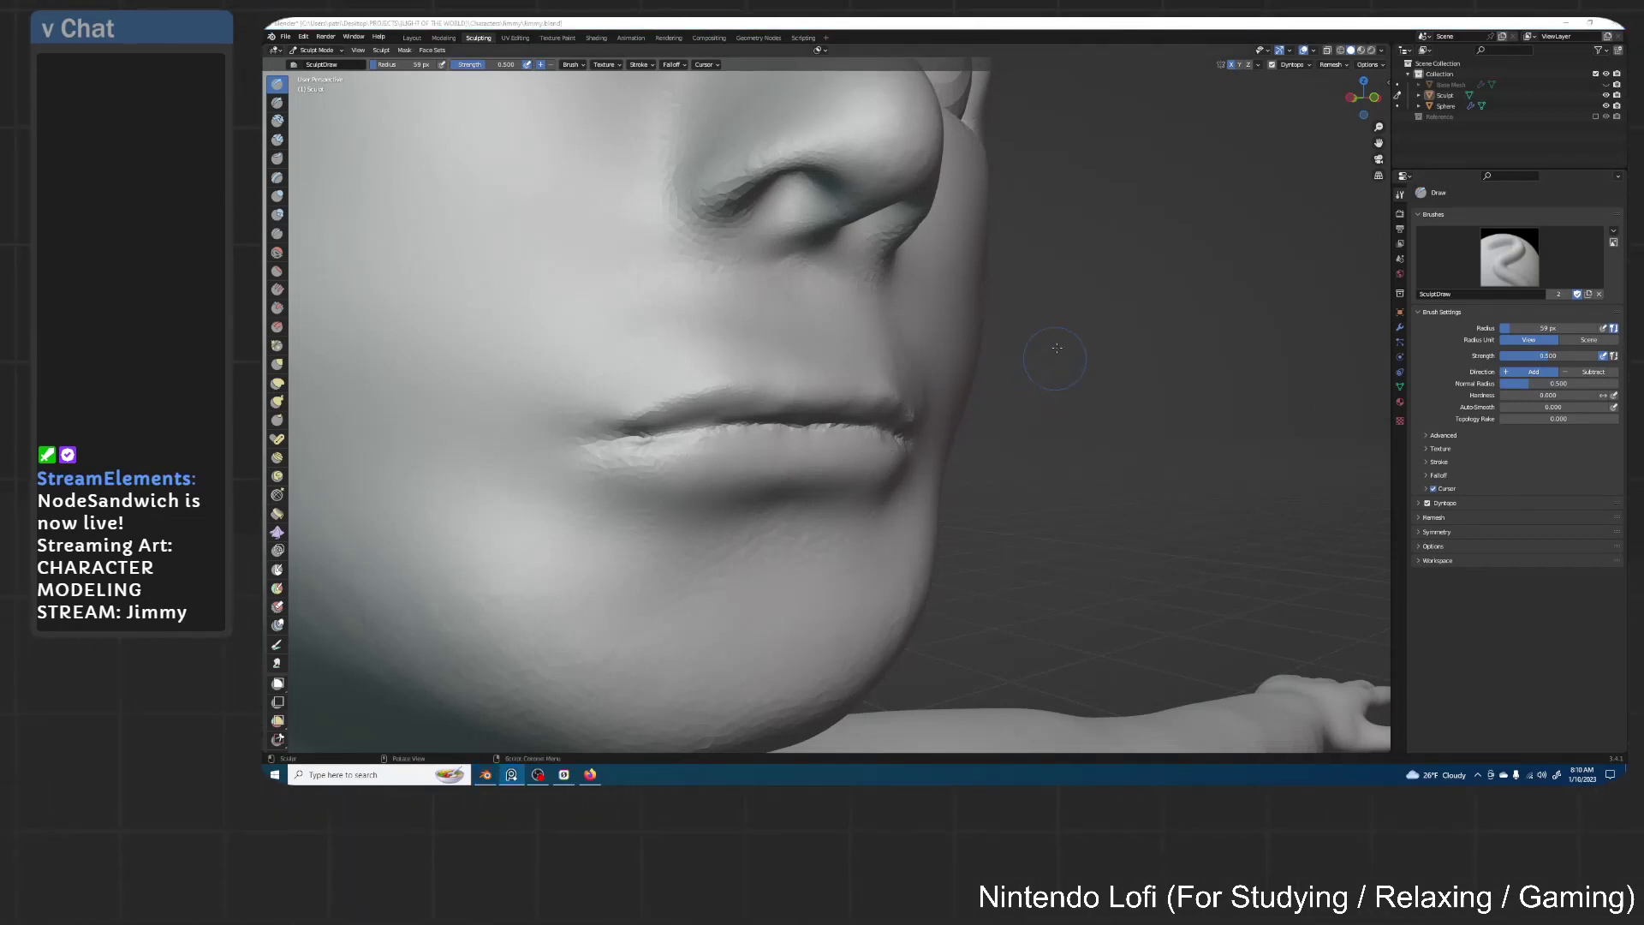
{"action": "middle_click_drag", "start_coordinate": [1056, 348], "coordinate": [1107, 356]}
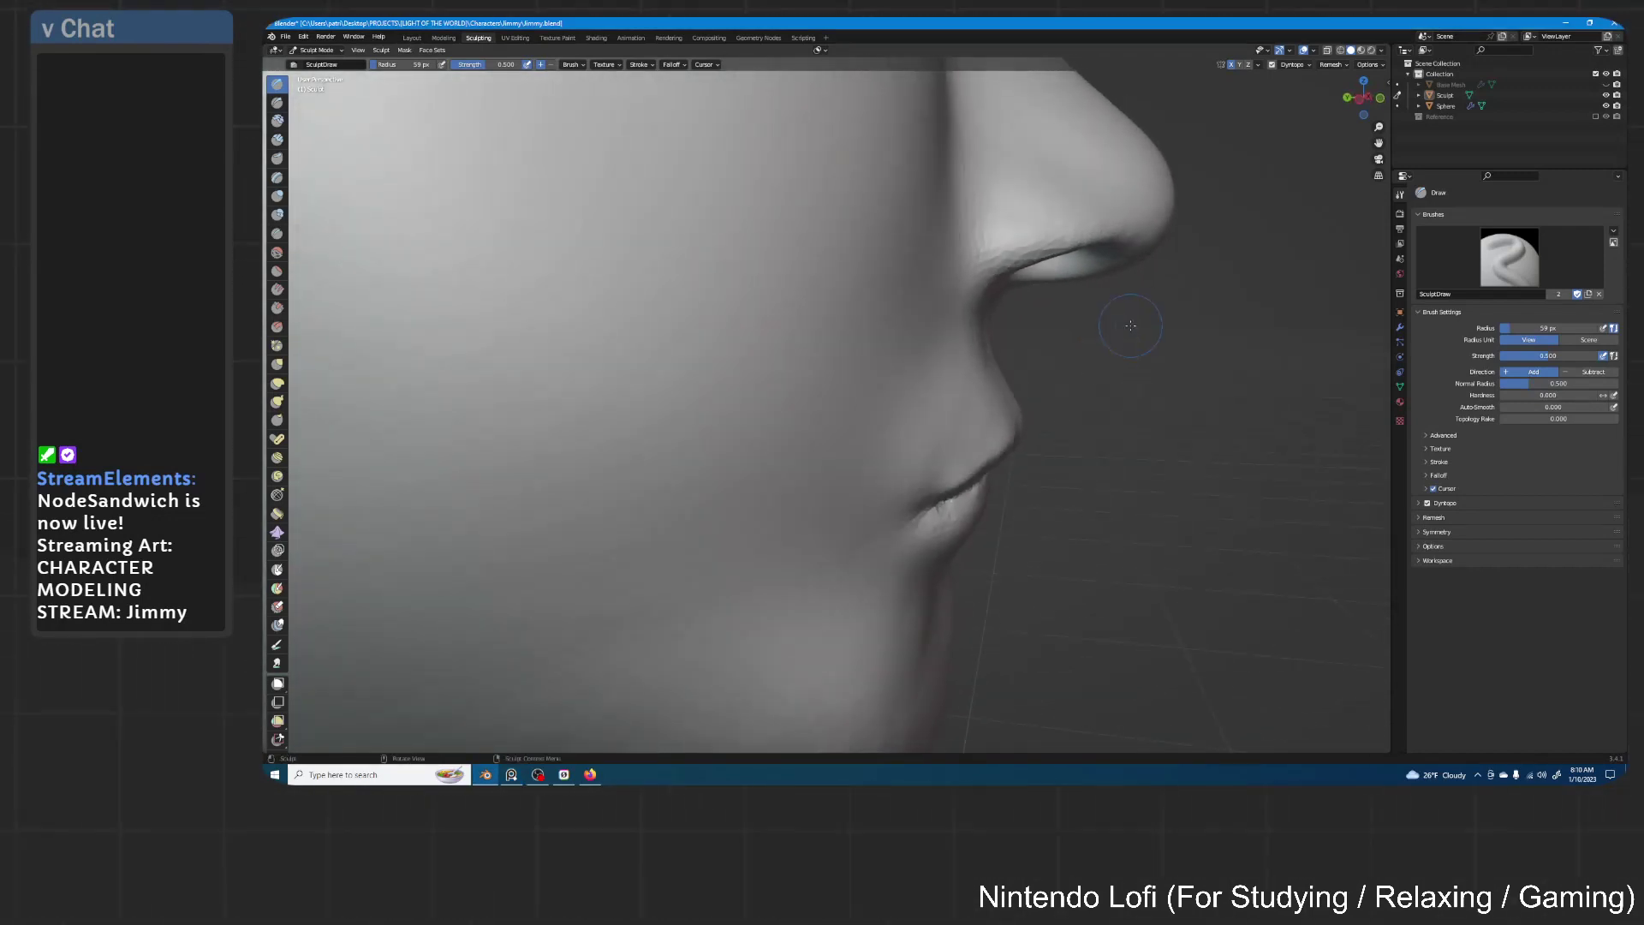
{"action": "middle_click_drag", "start_coordinate": [1026, 405], "coordinate": [947, 419]}
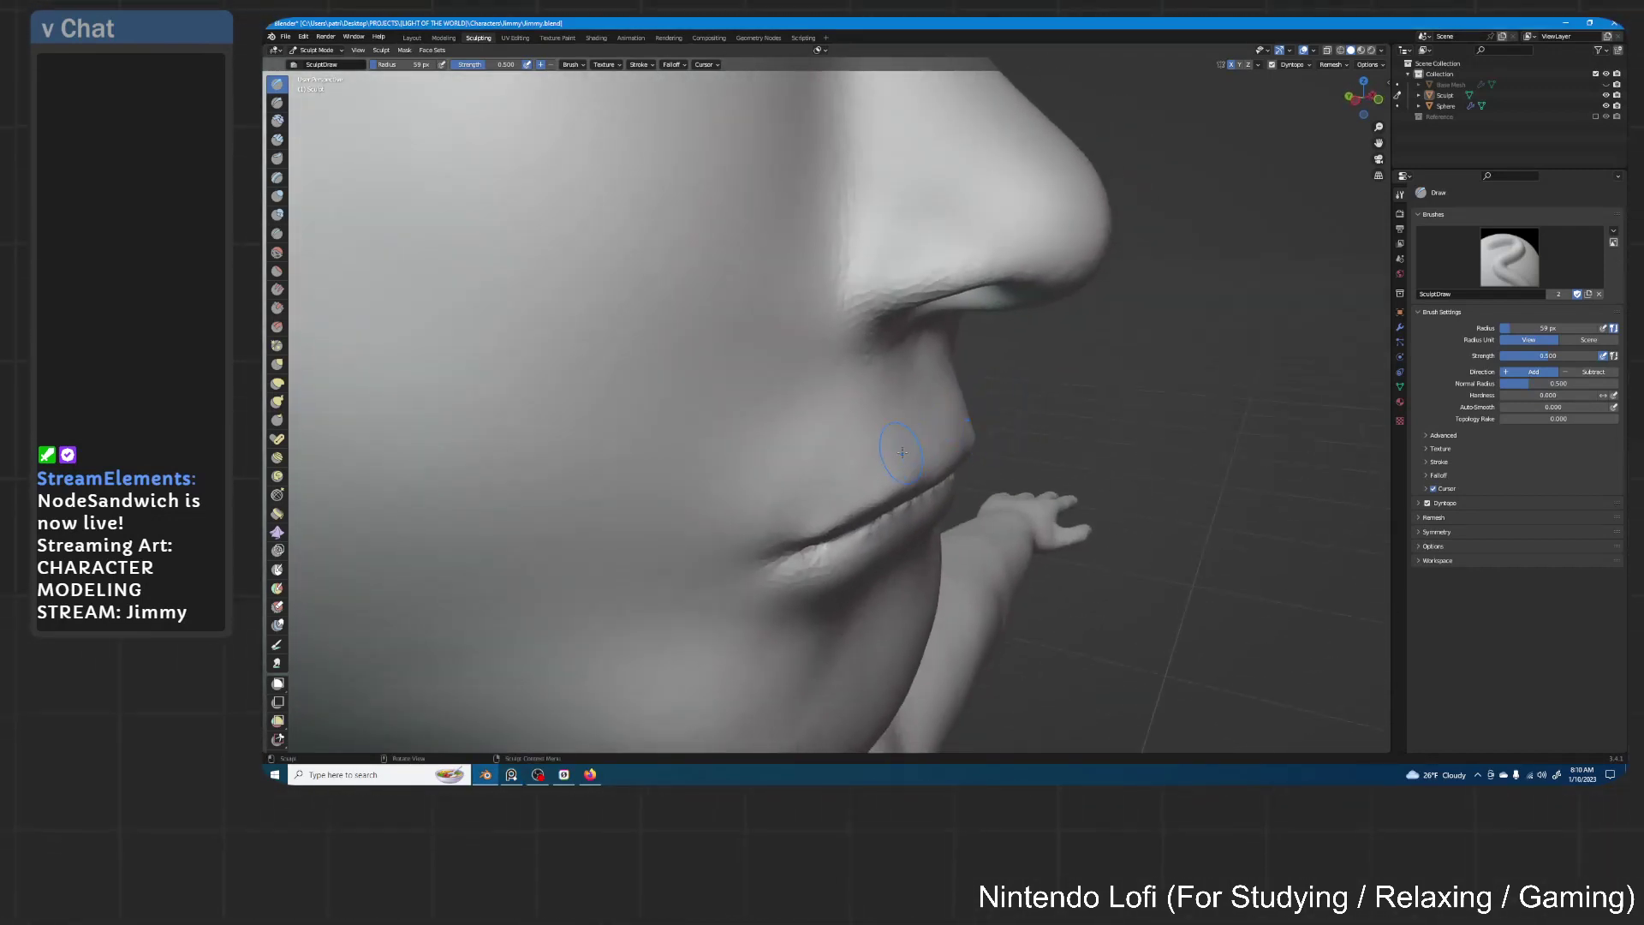
{"action": "mouse_move", "coordinate": [915, 454]}
{"action": "left_mouse_down"}
{"action": "mouse_move", "coordinate": [933, 454]}
{"action": "mouse_move", "coordinate": [896, 480]}
{"action": "mouse_move", "coordinate": [969, 439]}
{"action": "left_mouse_up"}
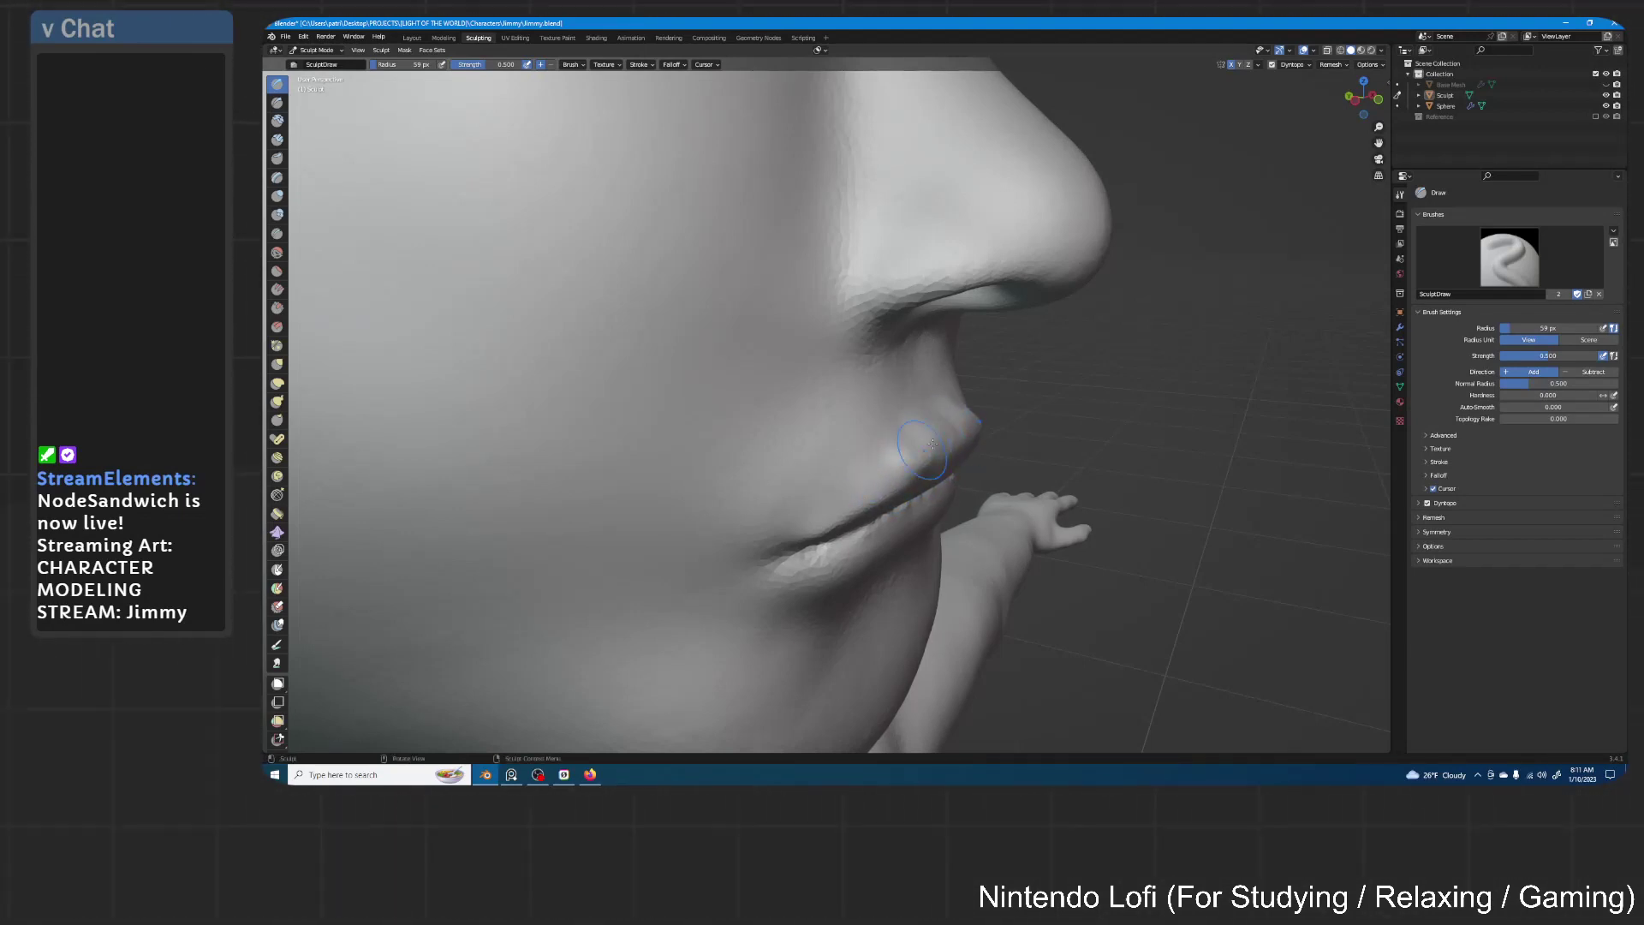
{"action": "left_click_drag", "start_coordinate": [932, 443], "coordinate": [861, 484], "text": "shift"}
{"action": "mouse_move", "coordinate": [972, 409]}
{"action": "middle_mouse_down"}
{"action": "mouse_move", "coordinate": [940, 403]}
{"action": "mouse_move", "coordinate": [1043, 389]}
{"action": "middle_mouse_up"}
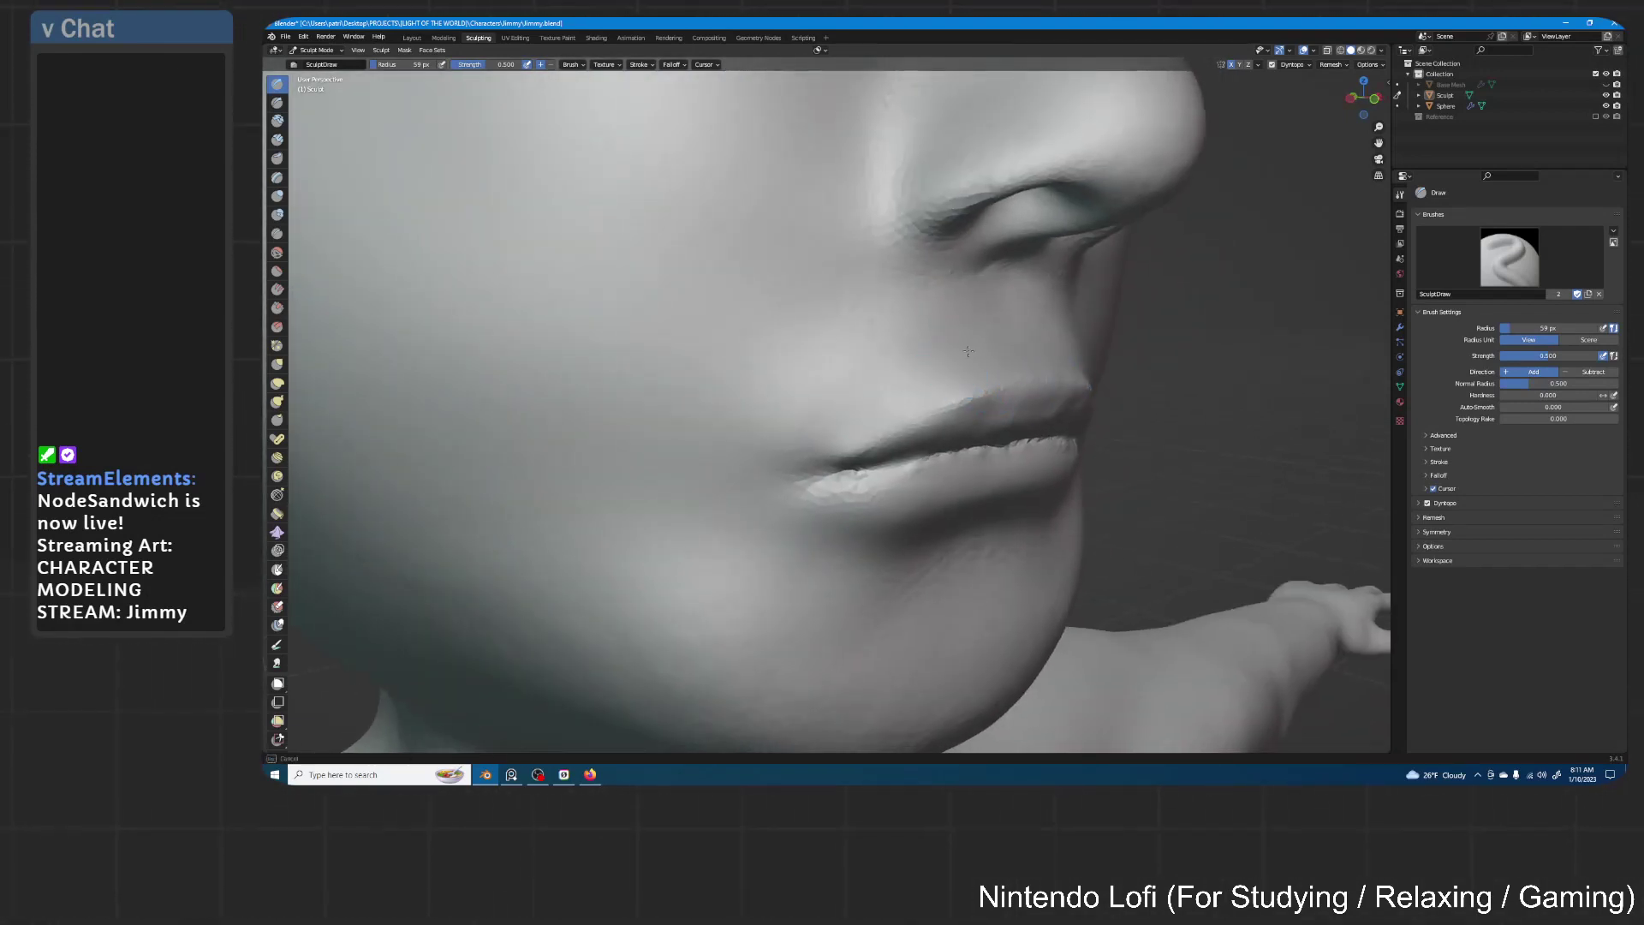
Build up the lower lip and define its lower edge with Draw brush strokes from the mouth corner across the middle
{"action": "middle_click_drag", "start_coordinate": [969, 351], "coordinate": [939, 354]}
{"action": "middle_click_drag", "start_coordinate": [882, 435], "coordinate": [842, 417]}
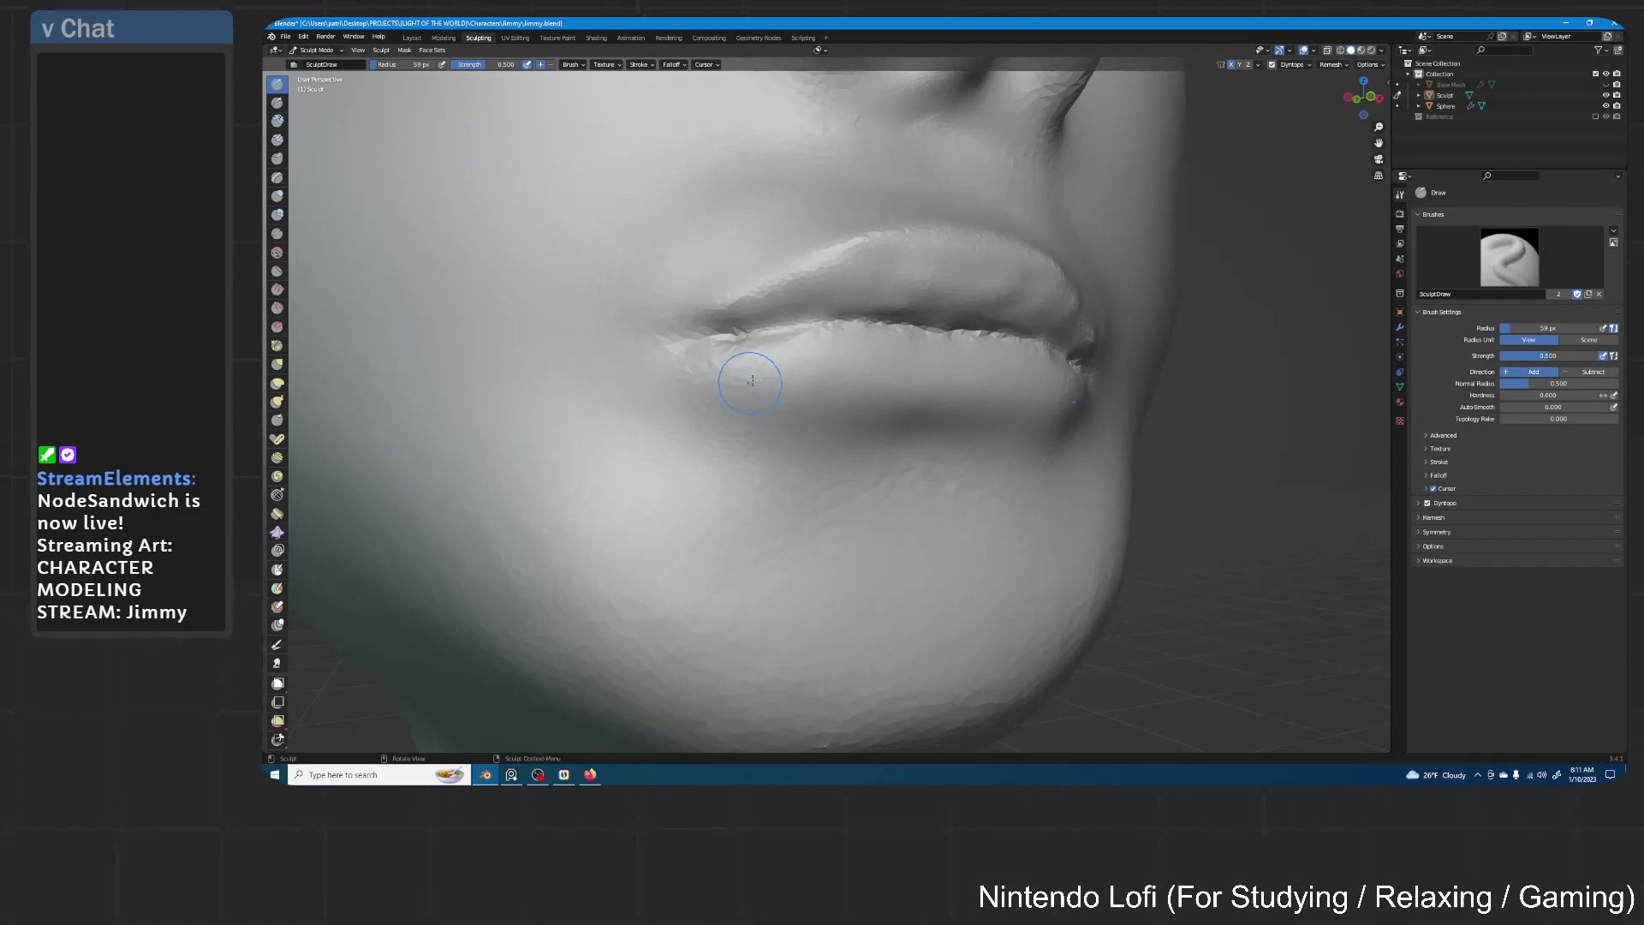
{"action": "mouse_move", "coordinate": [750, 380]}
{"action": "left_mouse_down"}
{"action": "mouse_move", "coordinate": [966, 422]}
{"action": "mouse_move", "coordinate": [754, 376]}
{"action": "mouse_move", "coordinate": [904, 416]}
{"action": "mouse_move", "coordinate": [850, 400]}
{"action": "left_mouse_up"}
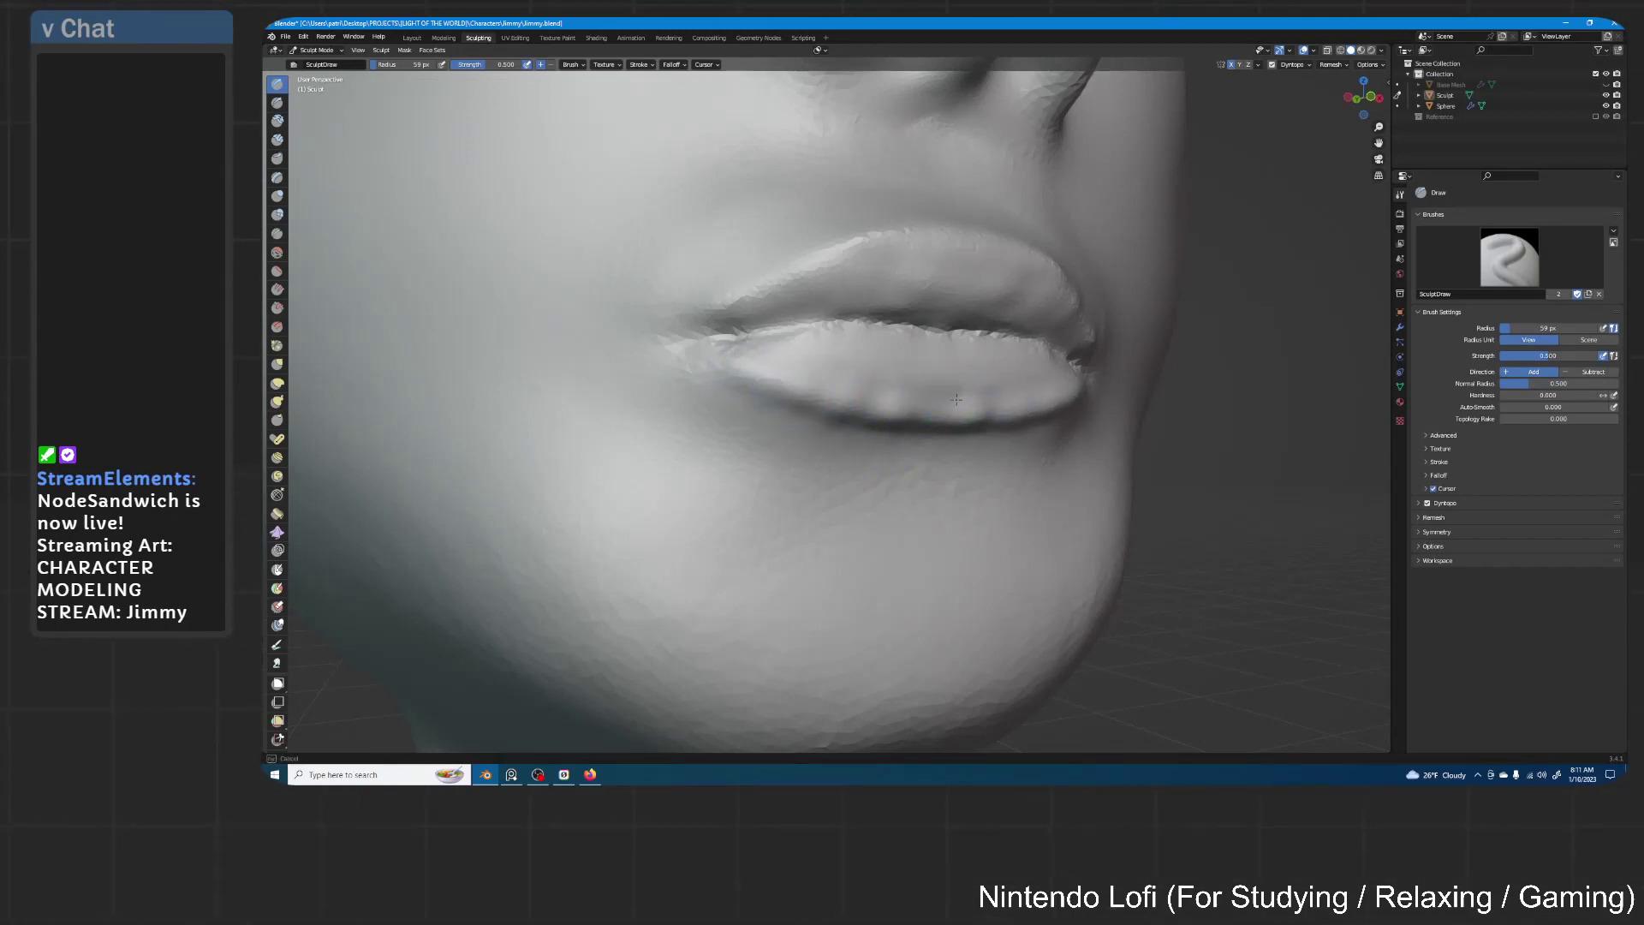
{"action": "left_click_drag", "start_coordinate": [955, 399], "coordinate": [745, 358]}
{"action": "mouse_move", "coordinate": [745, 358]}
{"action": "middle_mouse_down"}
{"action": "mouse_move", "coordinate": [1090, 370]}
{"action": "mouse_move", "coordinate": [1011, 432]}
{"action": "mouse_move", "coordinate": [967, 395]}
{"action": "middle_mouse_up"}
{"action": "scroll", "coordinate": [1001, 442], "scroll_direction": "up", "scroll_amount": 2}
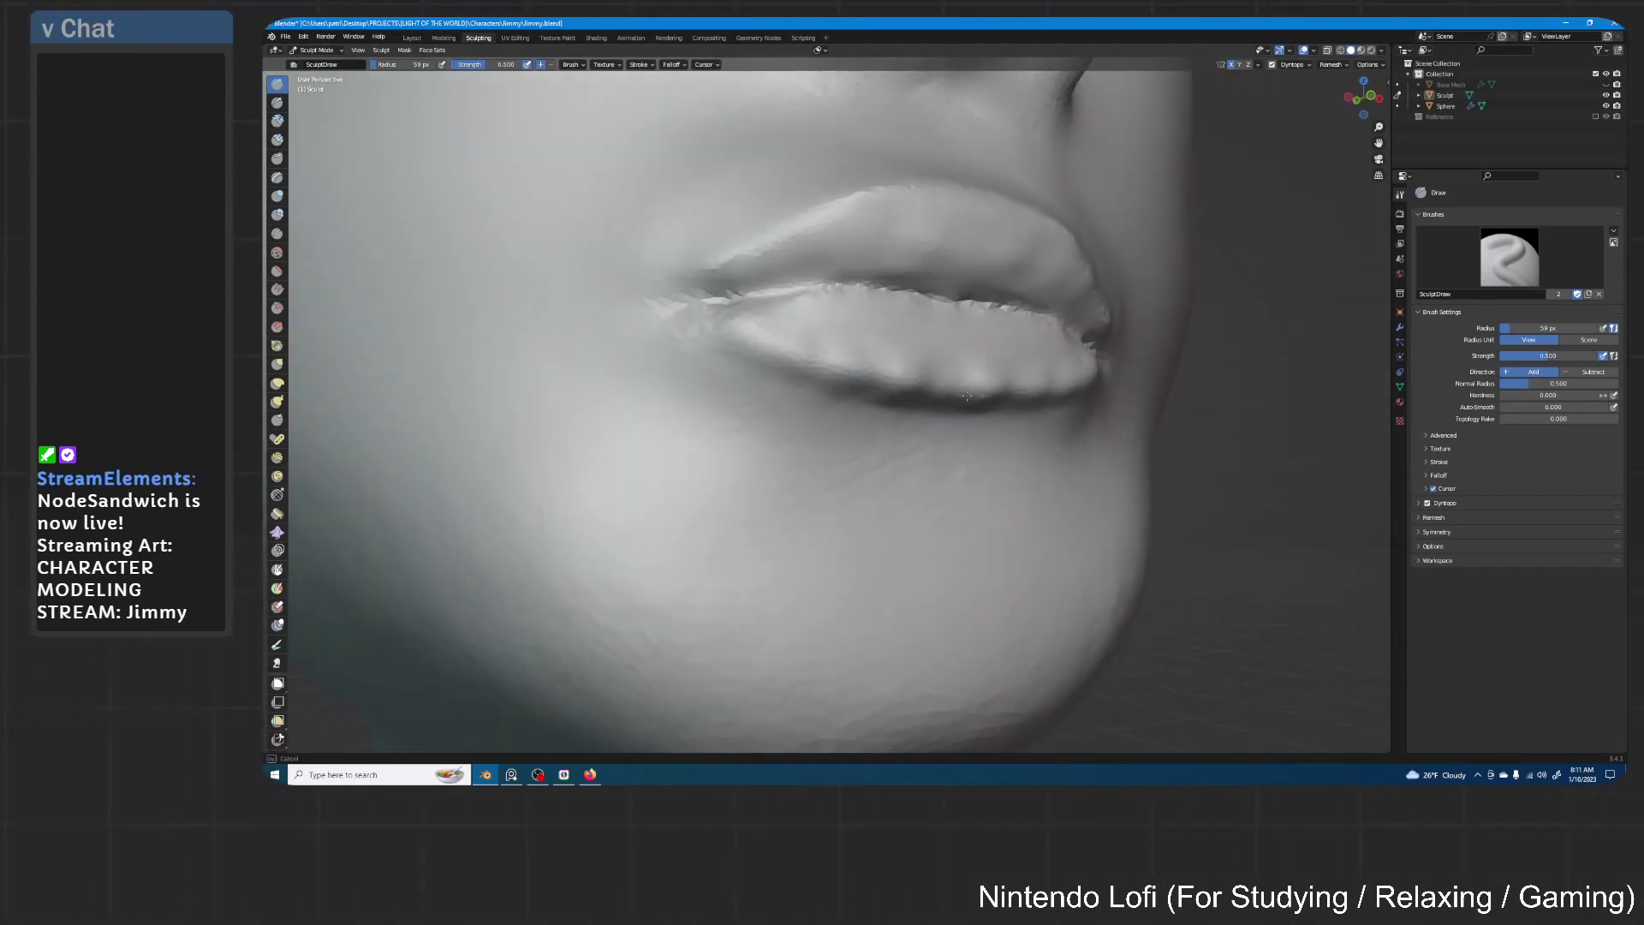
{"action": "mouse_move", "coordinate": [966, 395]}
{"action": "left_mouse_down"}
{"action": "mouse_move", "coordinate": [826, 379]}
{"action": "mouse_move", "coordinate": [945, 409]}
{"action": "mouse_move", "coordinate": [900, 402]}
{"action": "mouse_move", "coordinate": [930, 408]}
{"action": "left_mouse_up"}
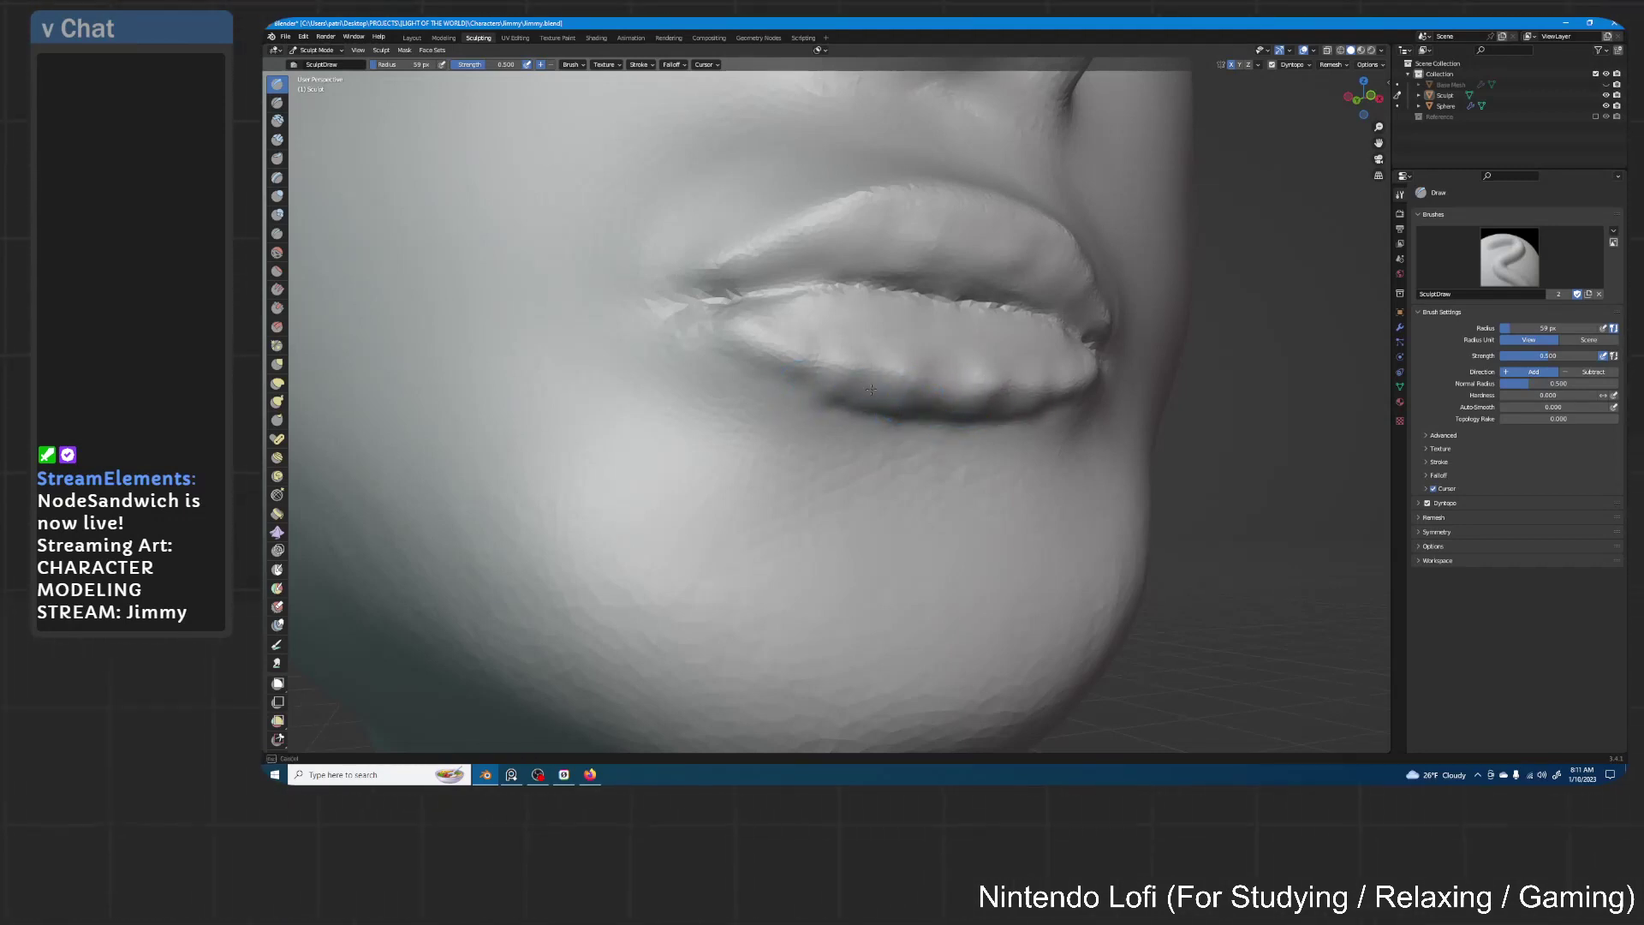
Smooth the bumps on the lower lip and refine its outer end near the mouth corner
{"action": "mouse_move", "coordinate": [811, 371]}
{"action": "left_mouse_down", "text": "shift"}
{"action": "mouse_move", "coordinate": [818, 356]}
{"action": "mouse_move", "coordinate": [959, 381]}
{"action": "mouse_move", "coordinate": [894, 356]}
{"action": "left_mouse_up", "text": "shift"}
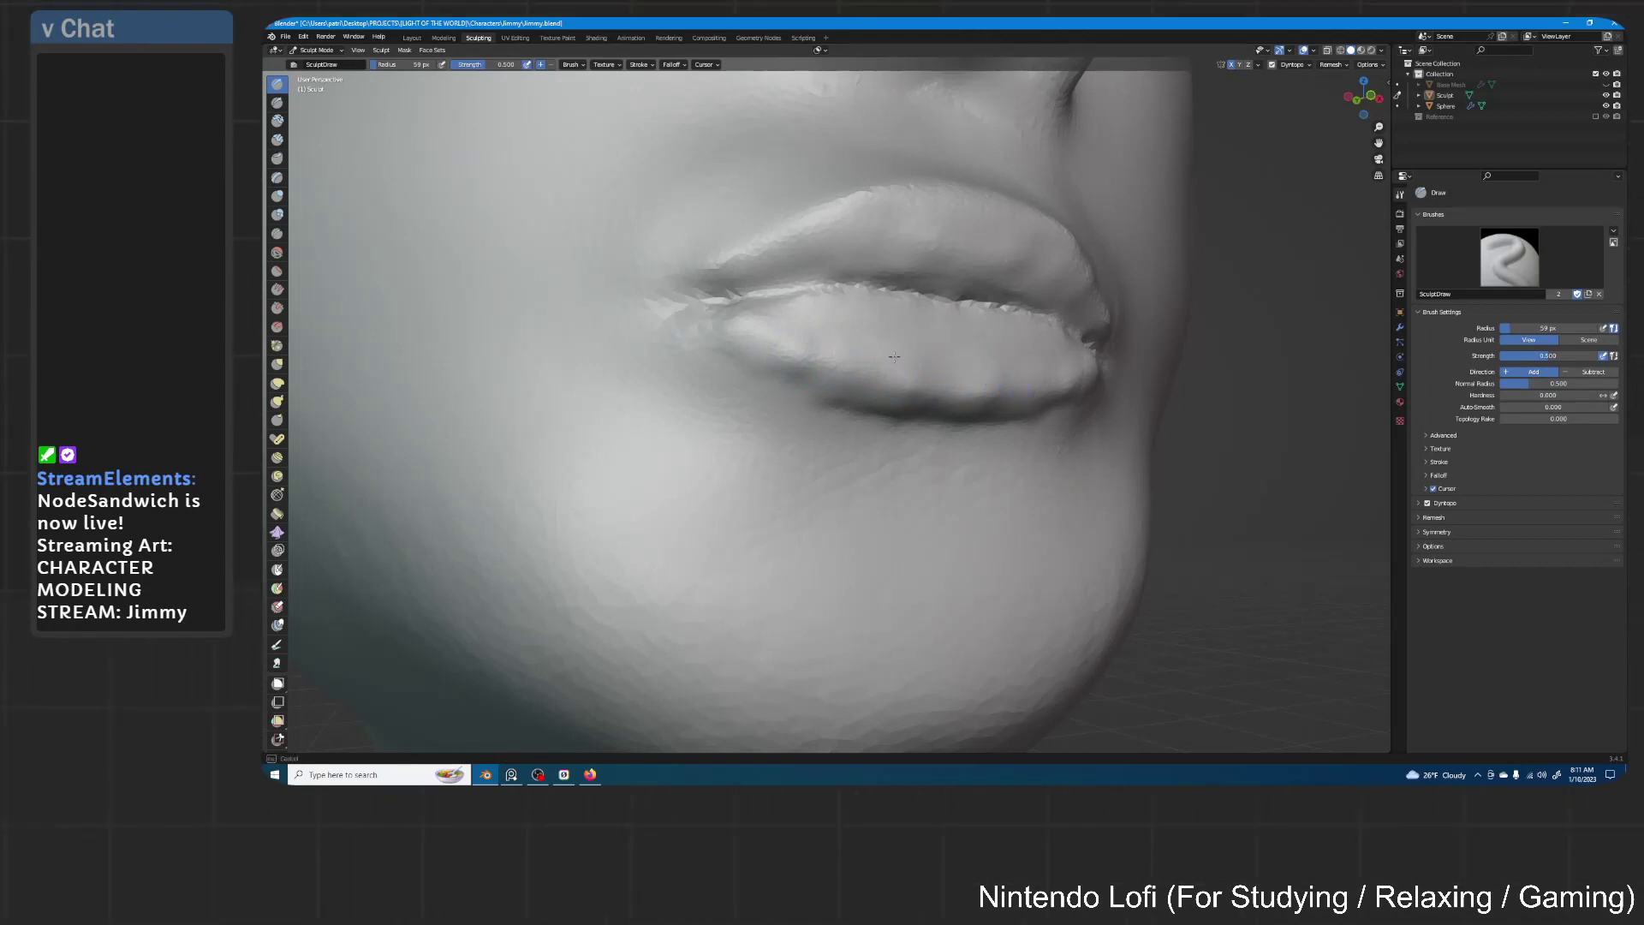
{"action": "left_click_drag", "start_coordinate": [779, 323], "coordinate": [709, 340]}
{"action": "mouse_move", "coordinate": [991, 348]}
{"action": "middle_mouse_down"}
{"action": "mouse_move", "coordinate": [1137, 403]}
{"action": "mouse_move", "coordinate": [759, 517]}
{"action": "middle_mouse_up"}
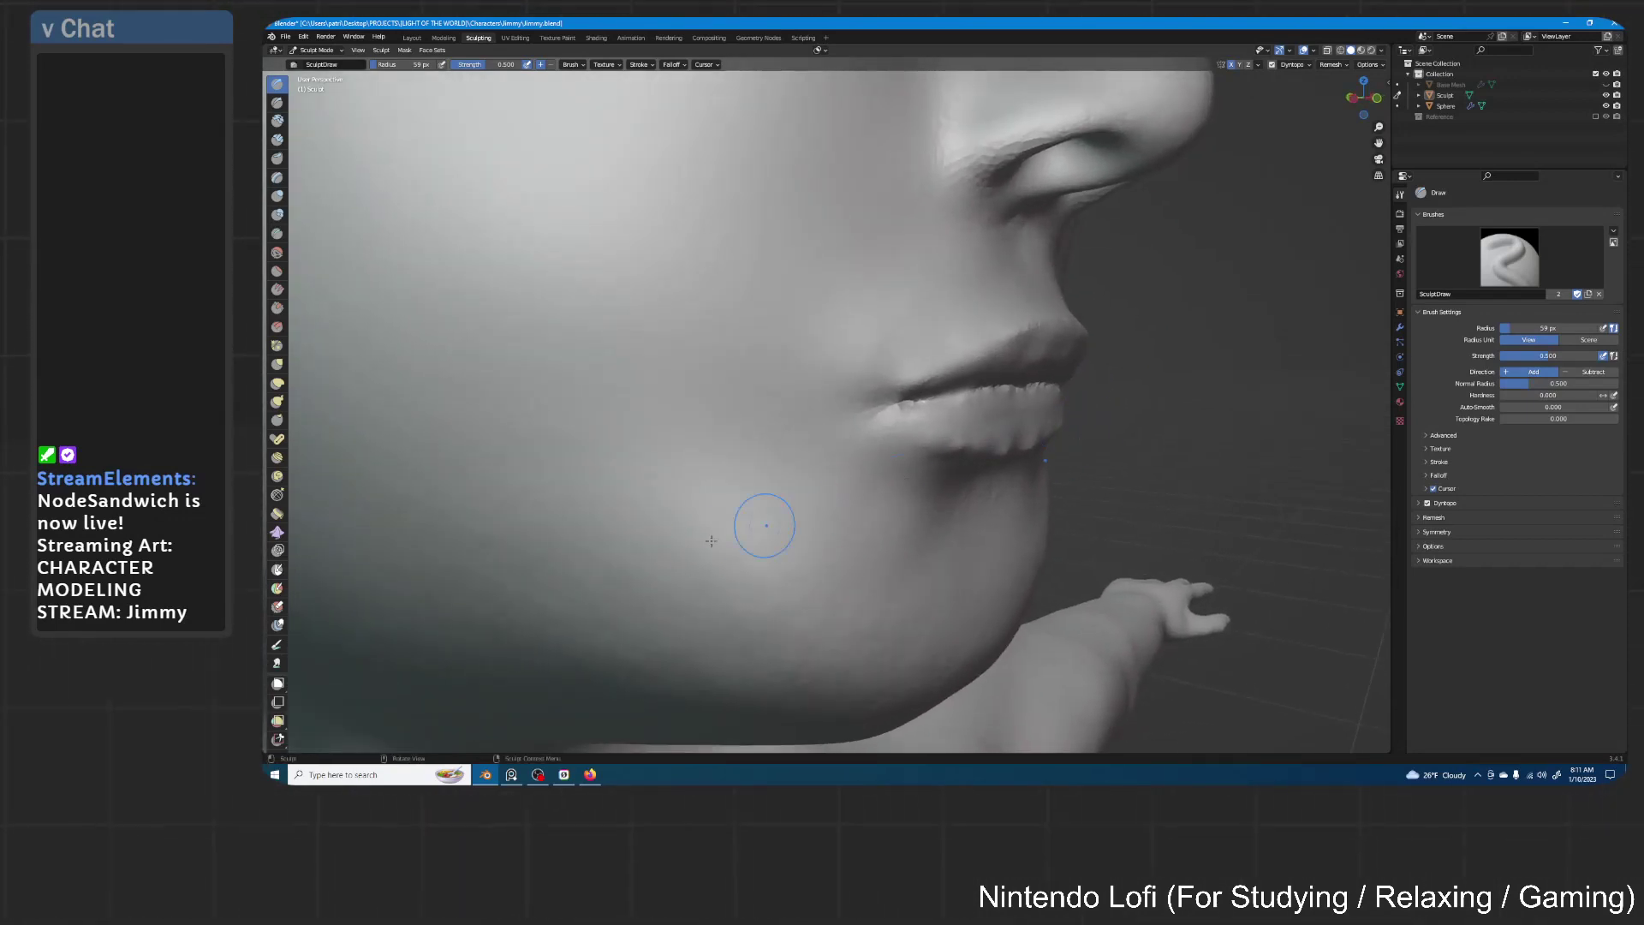
Plump the lower lip with the Inflate brush at an 87 px radius
{"action": "left_click", "coordinate": [276, 196]}
{"action": "mouse_move", "coordinate": [1050, 435]}
{"action": "middle_mouse_down"}
{"action": "mouse_move", "coordinate": [978, 433]}
{"action": "mouse_move", "coordinate": [1028, 409]}
{"action": "middle_mouse_up"}
{"action": "key", "text": "f"}
{"action": "left_click", "coordinate": [1008, 414]}
{"action": "scroll", "coordinate": [1010, 414], "scroll_direction": "up", "scroll_amount": 2}
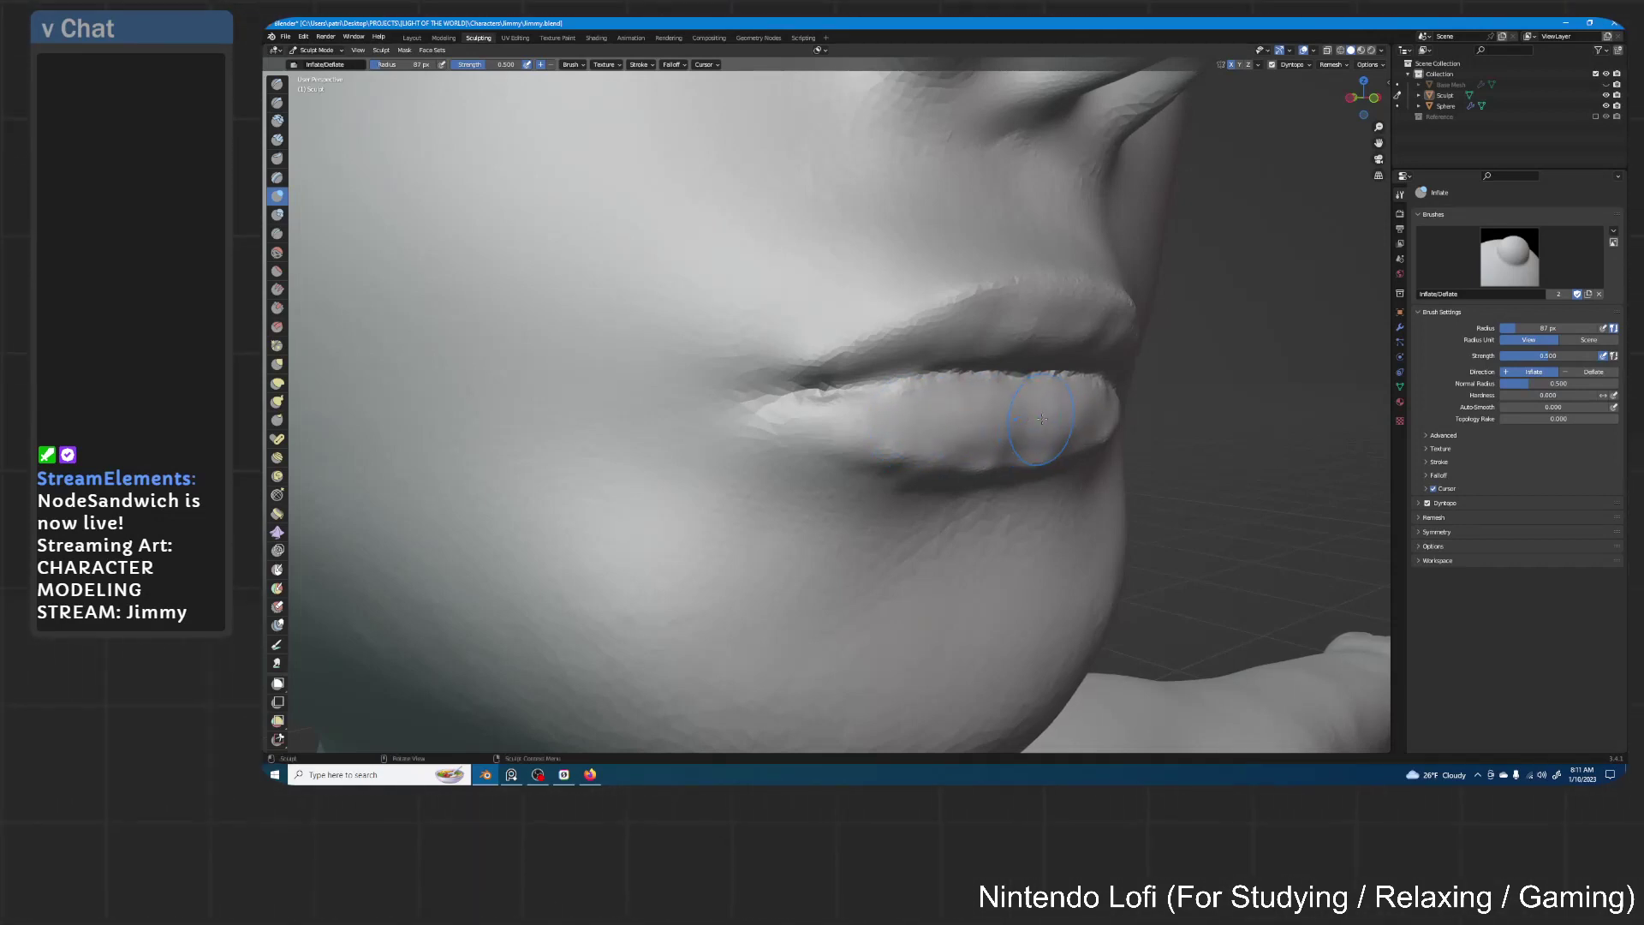
{"action": "left_click_drag", "start_coordinate": [1041, 419], "coordinate": [912, 420]}
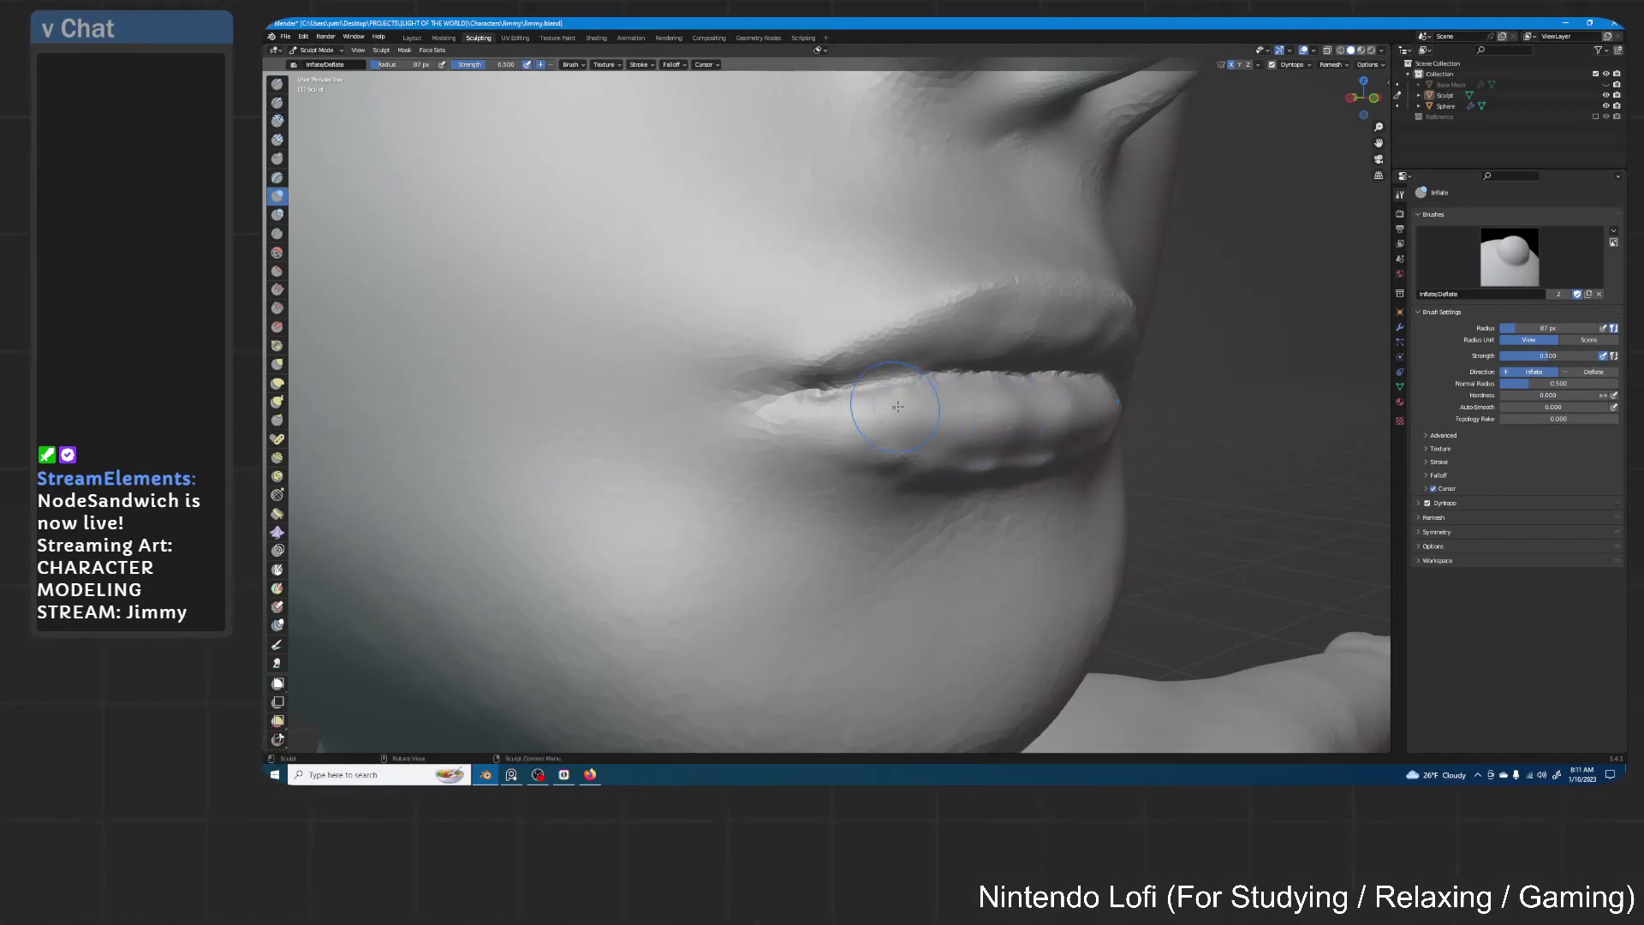
{"action": "mouse_move", "coordinate": [898, 407]}
{"action": "middle_mouse_down"}
{"action": "mouse_move", "coordinate": [1151, 412]}
{"action": "mouse_move", "coordinate": [1147, 397]}
{"action": "mouse_move", "coordinate": [1010, 425]}
{"action": "middle_mouse_up"}
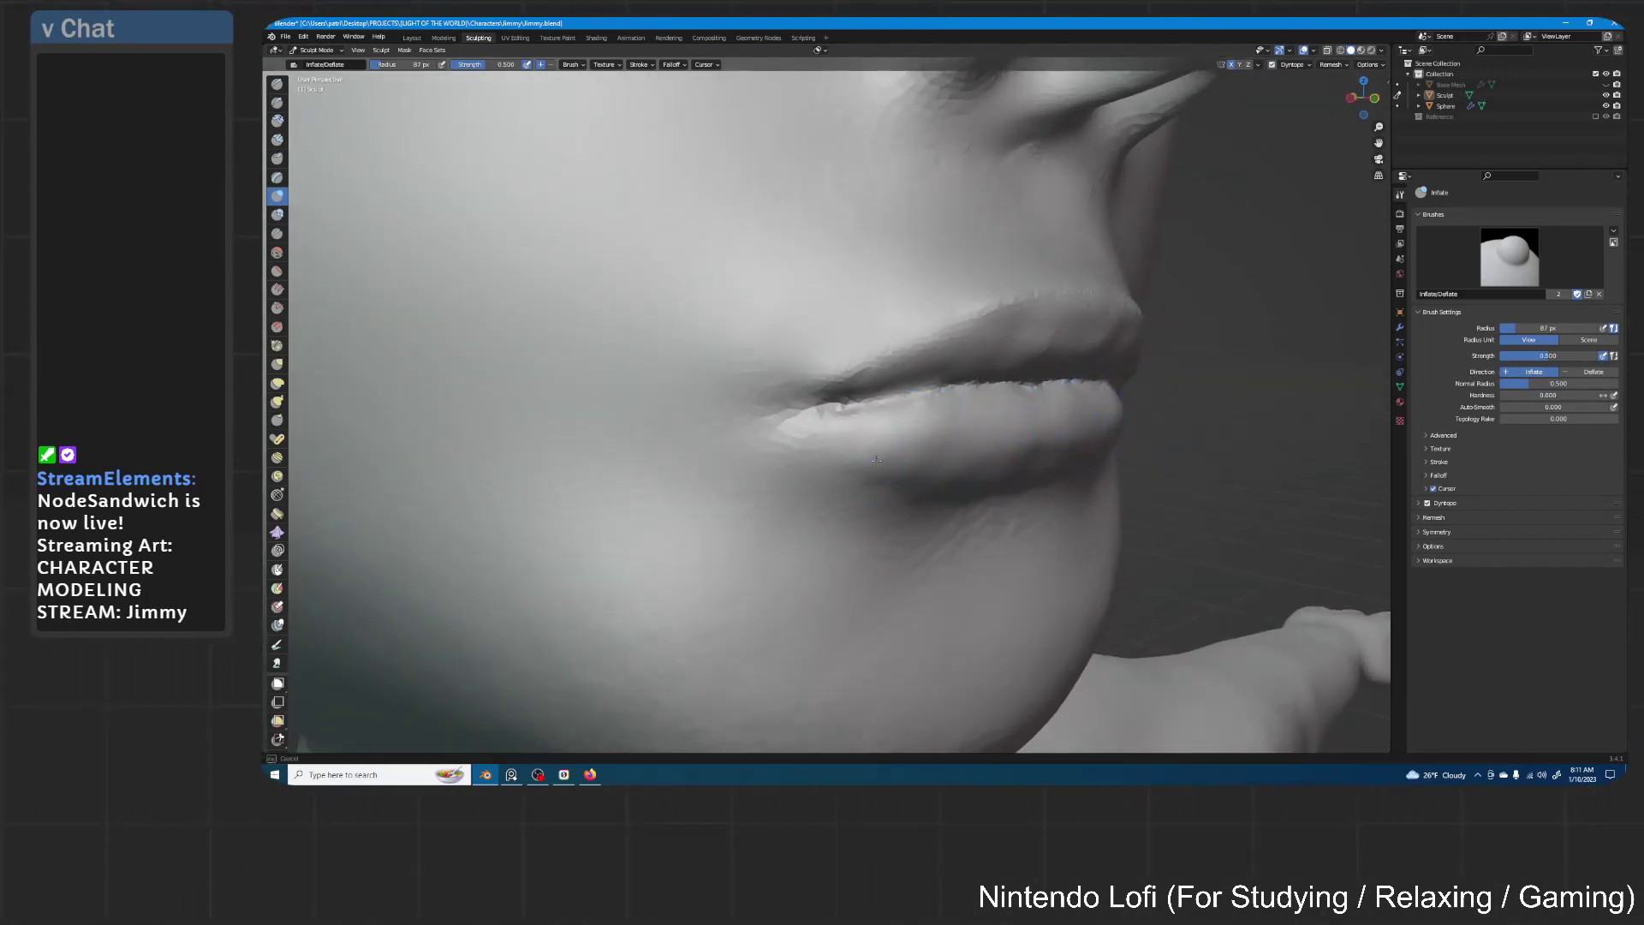
Set the Grab brush radius to 123 px and pull the lower lip upward in profile
{"action": "mouse_move", "coordinate": [1055, 440]}
{"action": "middle_mouse_down"}
{"action": "mouse_move", "coordinate": [959, 433]}
{"action": "mouse_move", "coordinate": [1094, 423]}
{"action": "mouse_move", "coordinate": [1041, 408]}
{"action": "mouse_move", "coordinate": [1103, 413]}
{"action": "mouse_move", "coordinate": [1082, 452]}
{"action": "middle_mouse_up"}
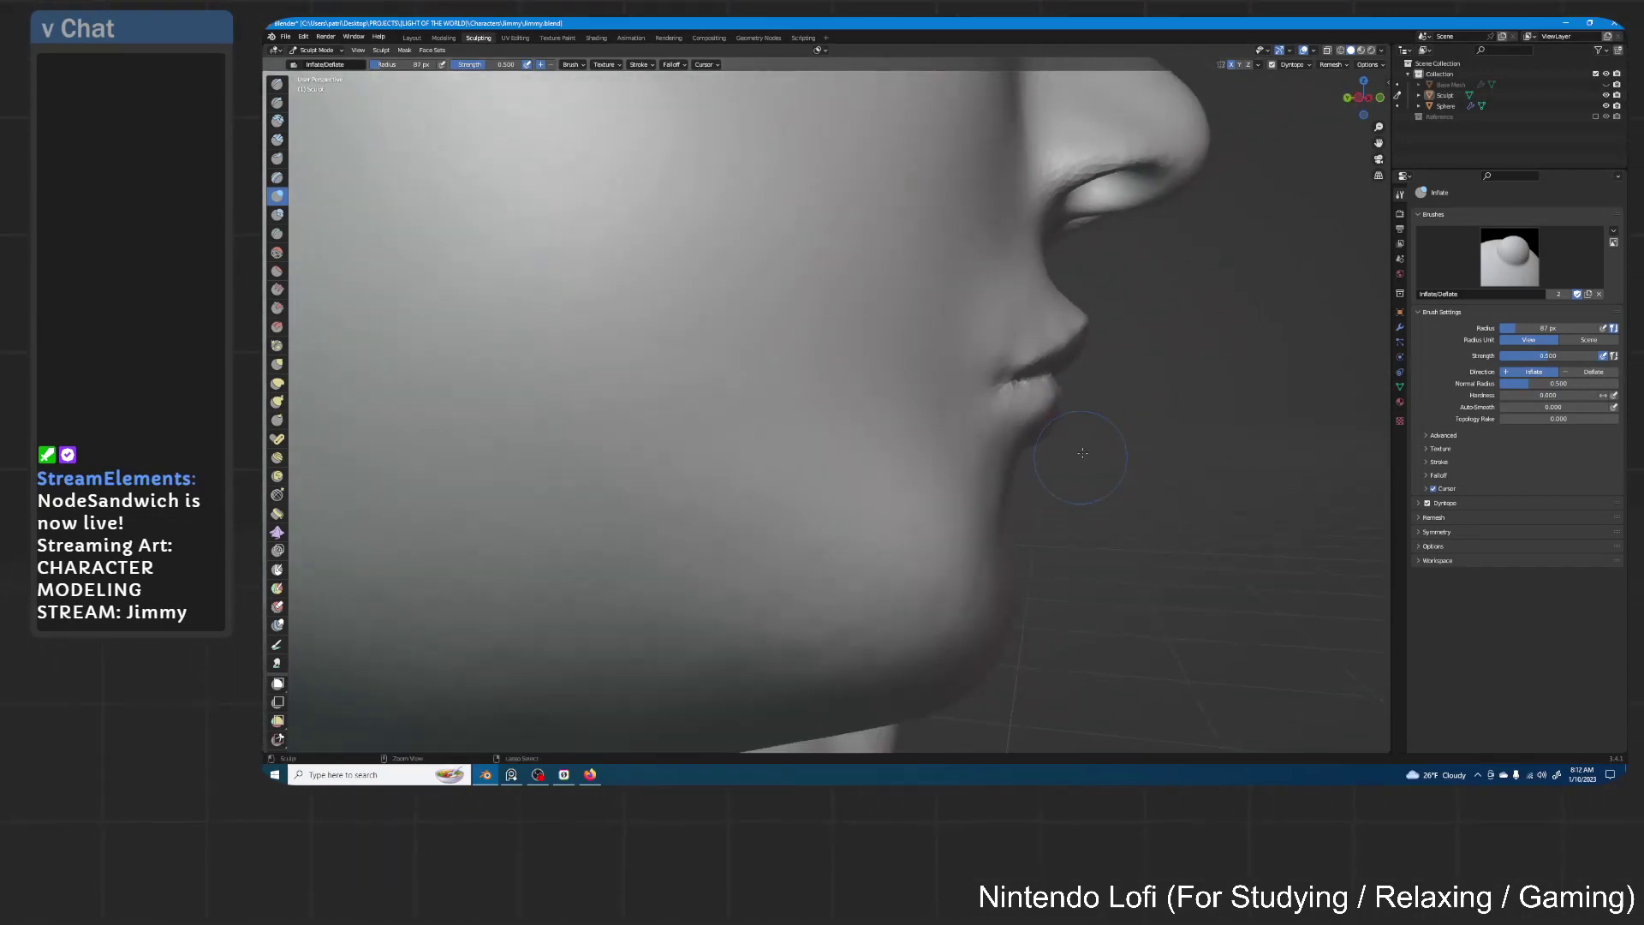
{"action": "key", "text": "g"}
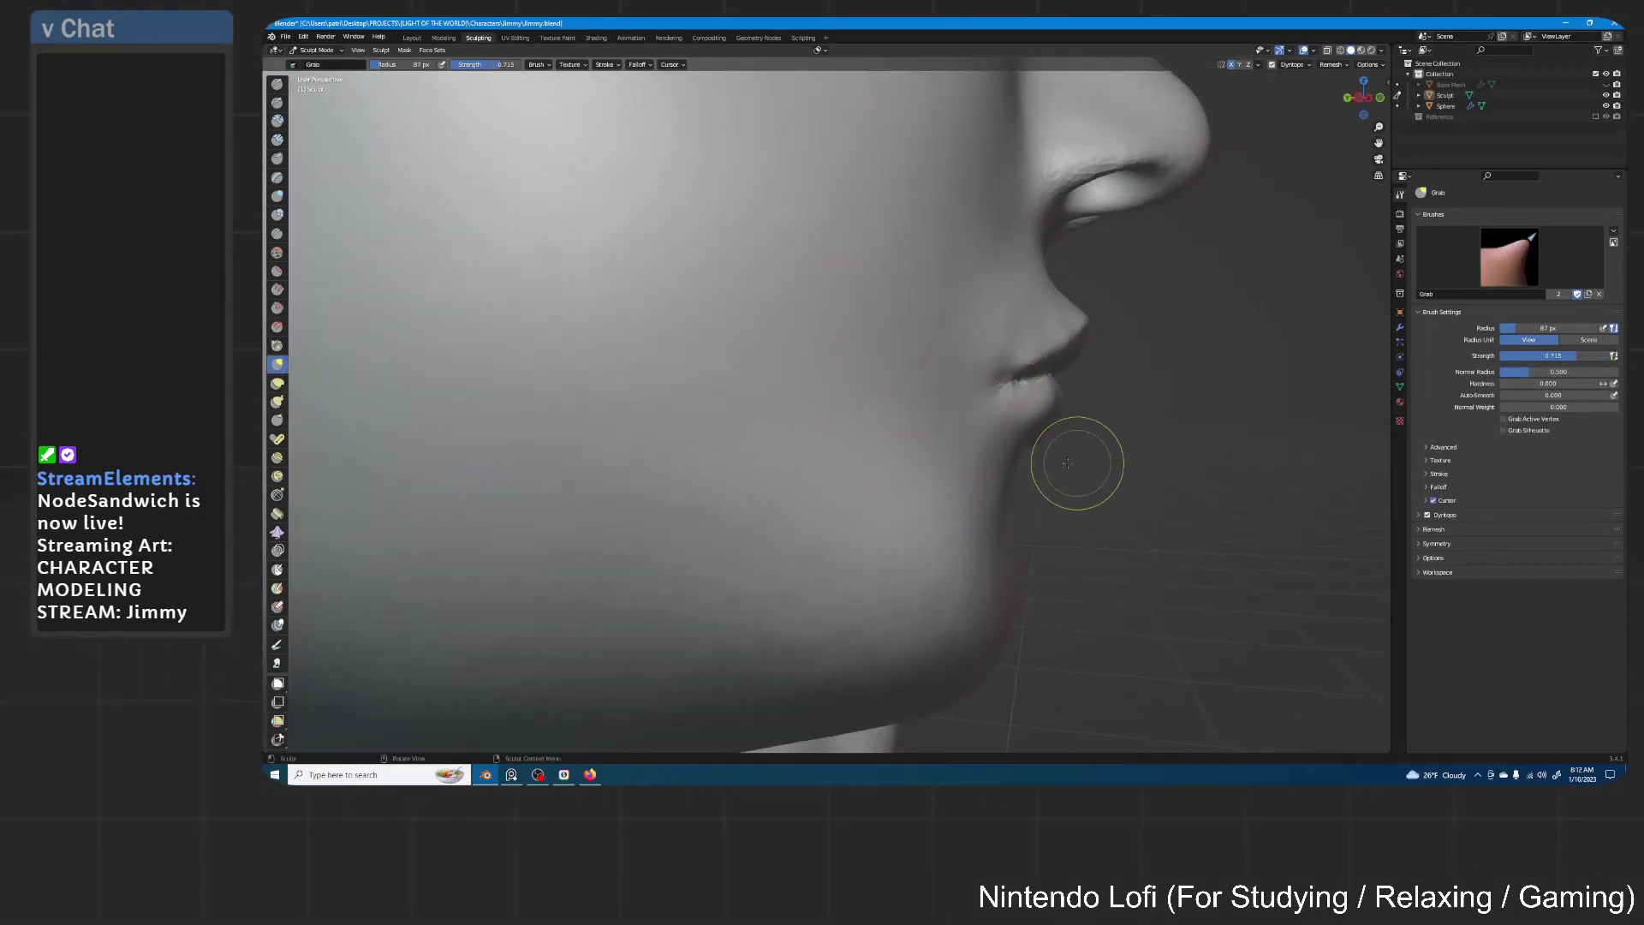
{"action": "middle_click_drag", "start_coordinate": [1080, 459], "coordinate": [1050, 458]}
{"action": "left_click_drag", "start_coordinate": [1050, 458], "coordinate": [1048, 432]}
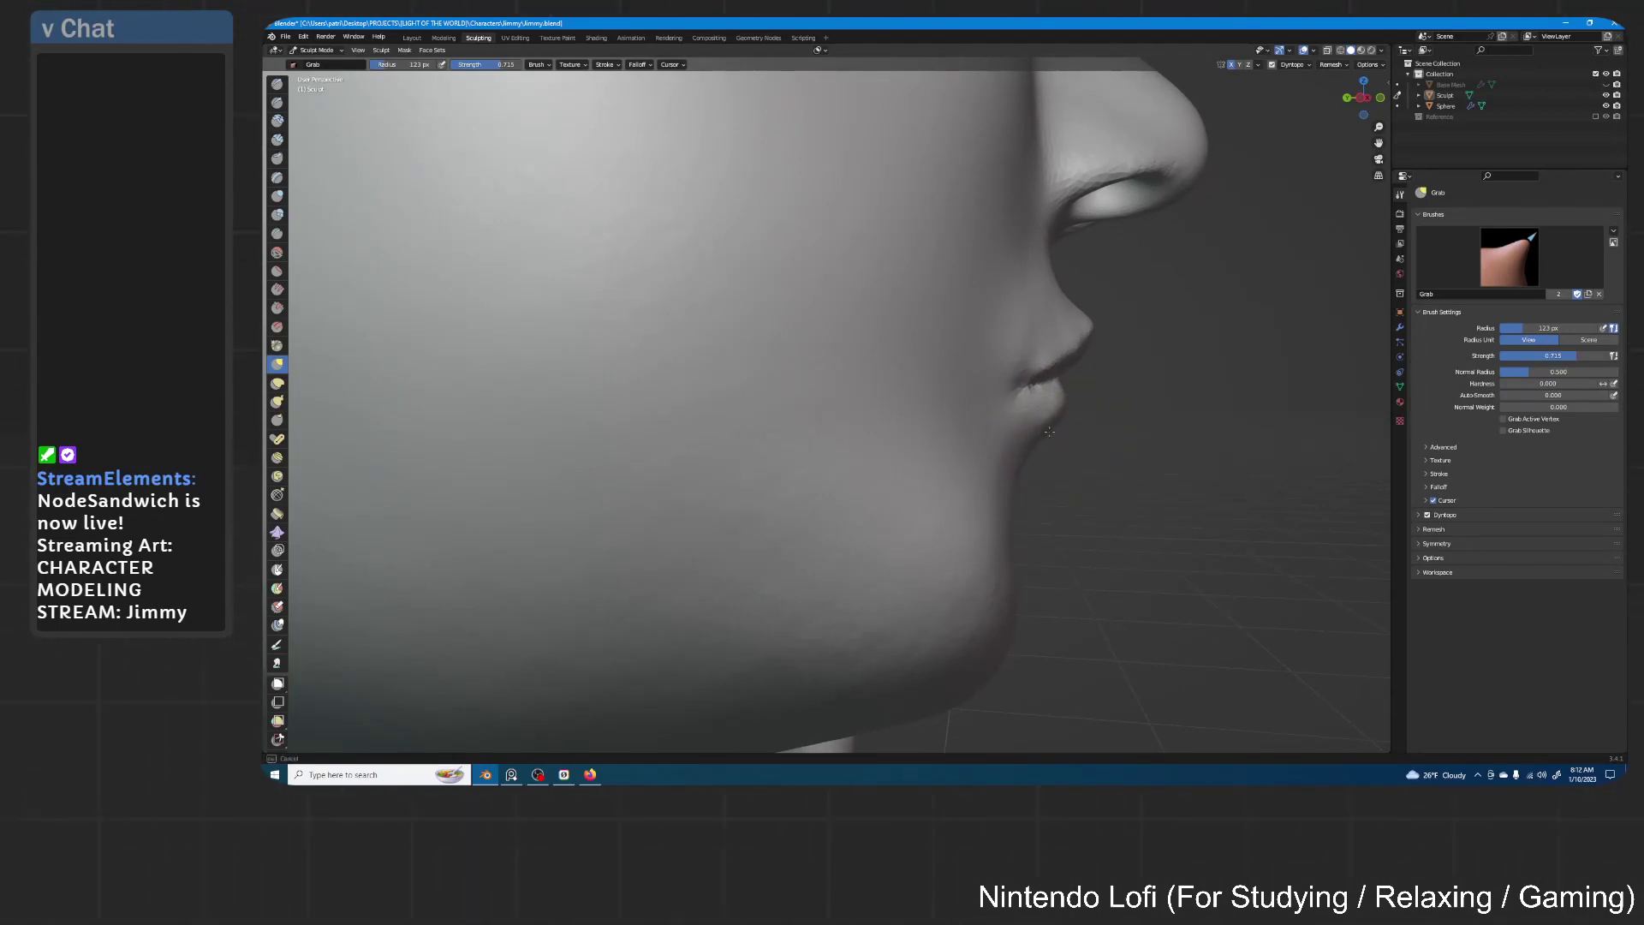
Pull the area below the mouth corners inward and raise the lower lip's bottom edge with the Grab brush from the front
{"action": "middle_click_drag", "start_coordinate": [1092, 422], "coordinate": [826, 433]}
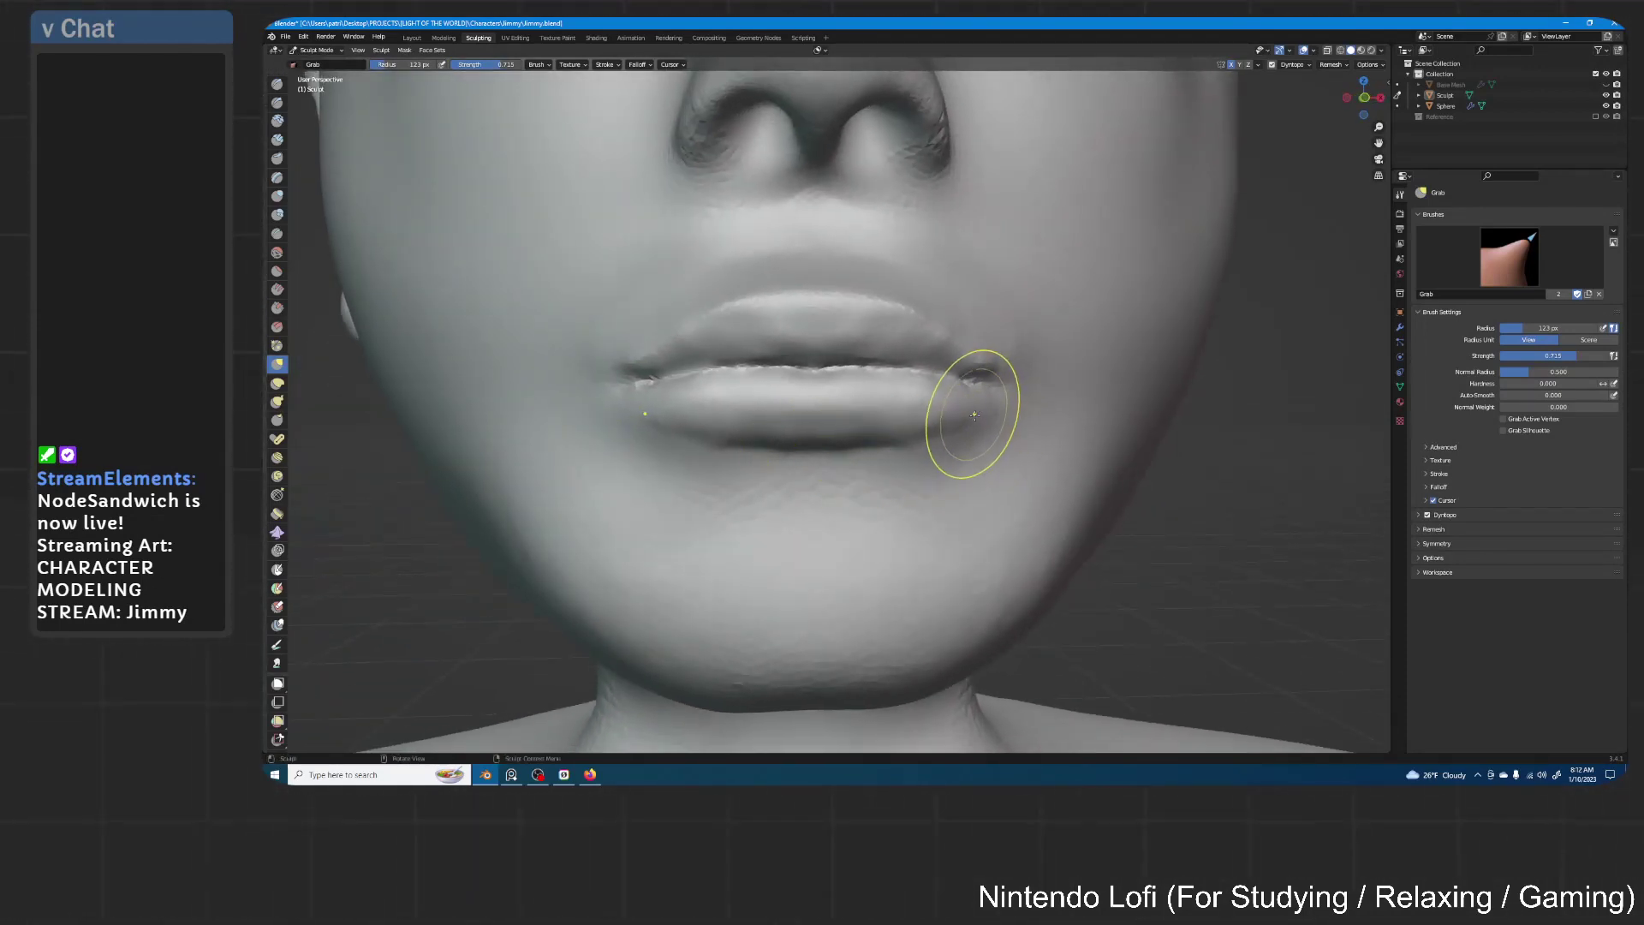
{"action": "left_click_drag", "start_coordinate": [965, 415], "coordinate": [922, 425]}
{"action": "left_click_drag", "start_coordinate": [829, 449], "coordinate": [874, 435]}
{"action": "middle_click_drag", "start_coordinate": [903, 423], "coordinate": [906, 429], "text": "ctrl"}
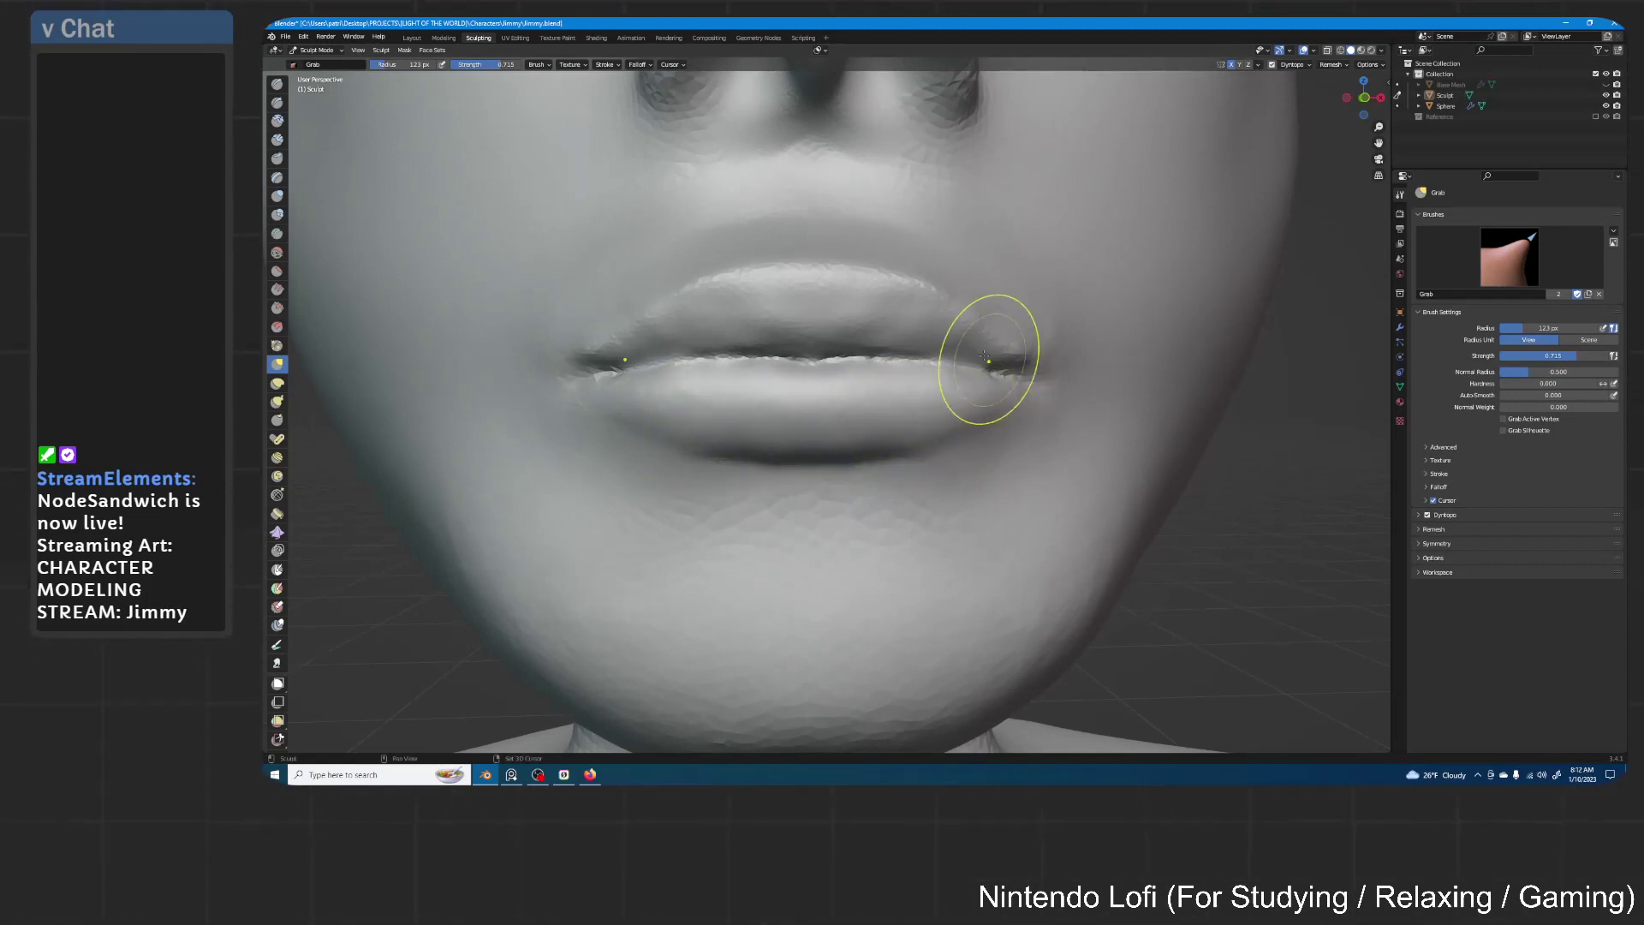
Set the Grab brush radius to 179 px and pull the mouth corners slightly downward from the front
{"action": "middle_click_drag", "start_coordinate": [829, 334], "coordinate": [953, 367]}
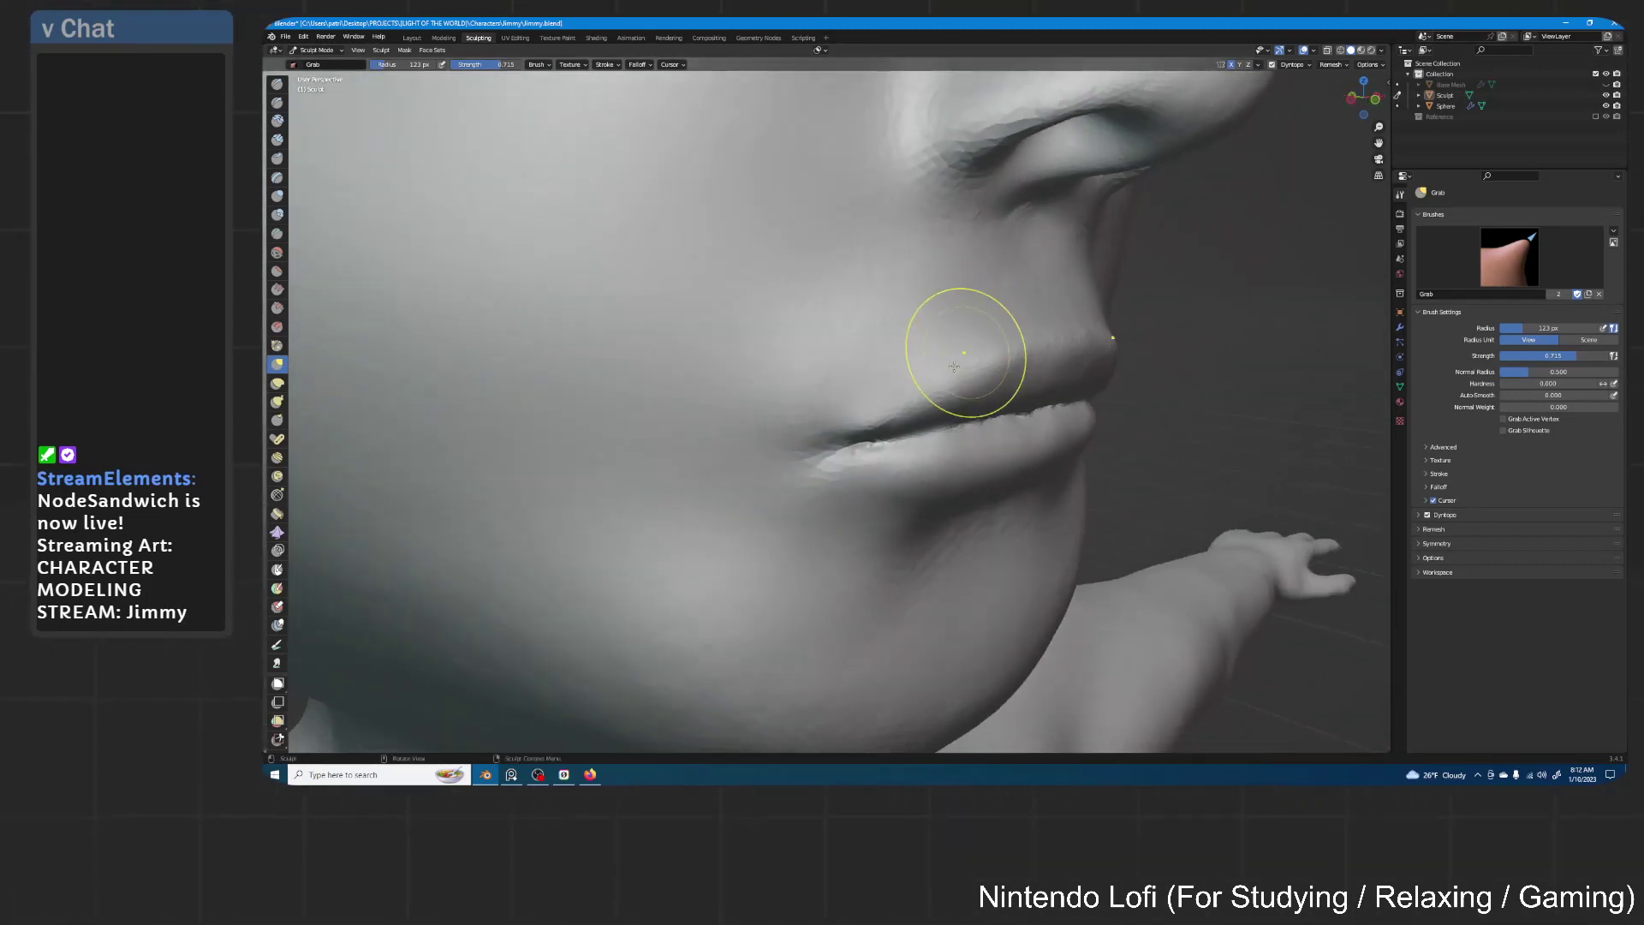
{"action": "middle_click_drag", "start_coordinate": [776, 469], "coordinate": [1022, 411]}
{"action": "middle_click_drag", "start_coordinate": [1022, 411], "coordinate": [864, 475]}
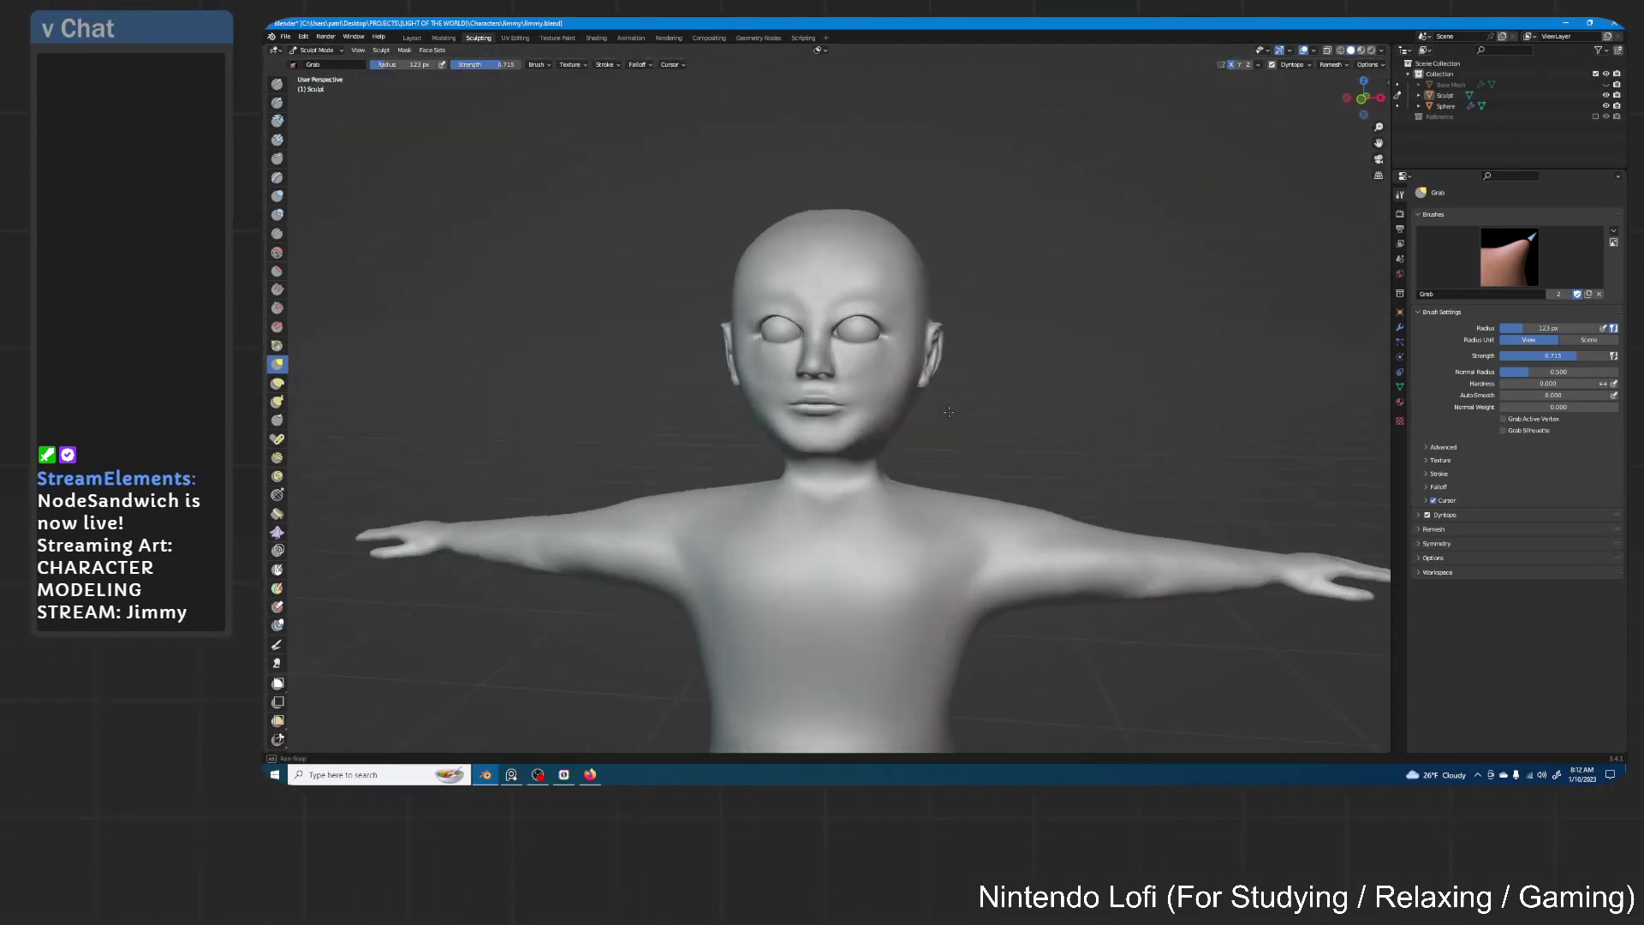
{"action": "scroll", "coordinate": [865, 475], "scroll_direction": "up", "scroll_amount": 6}
{"action": "scroll", "coordinate": [939, 385], "scroll_direction": "up", "scroll_amount": 4}
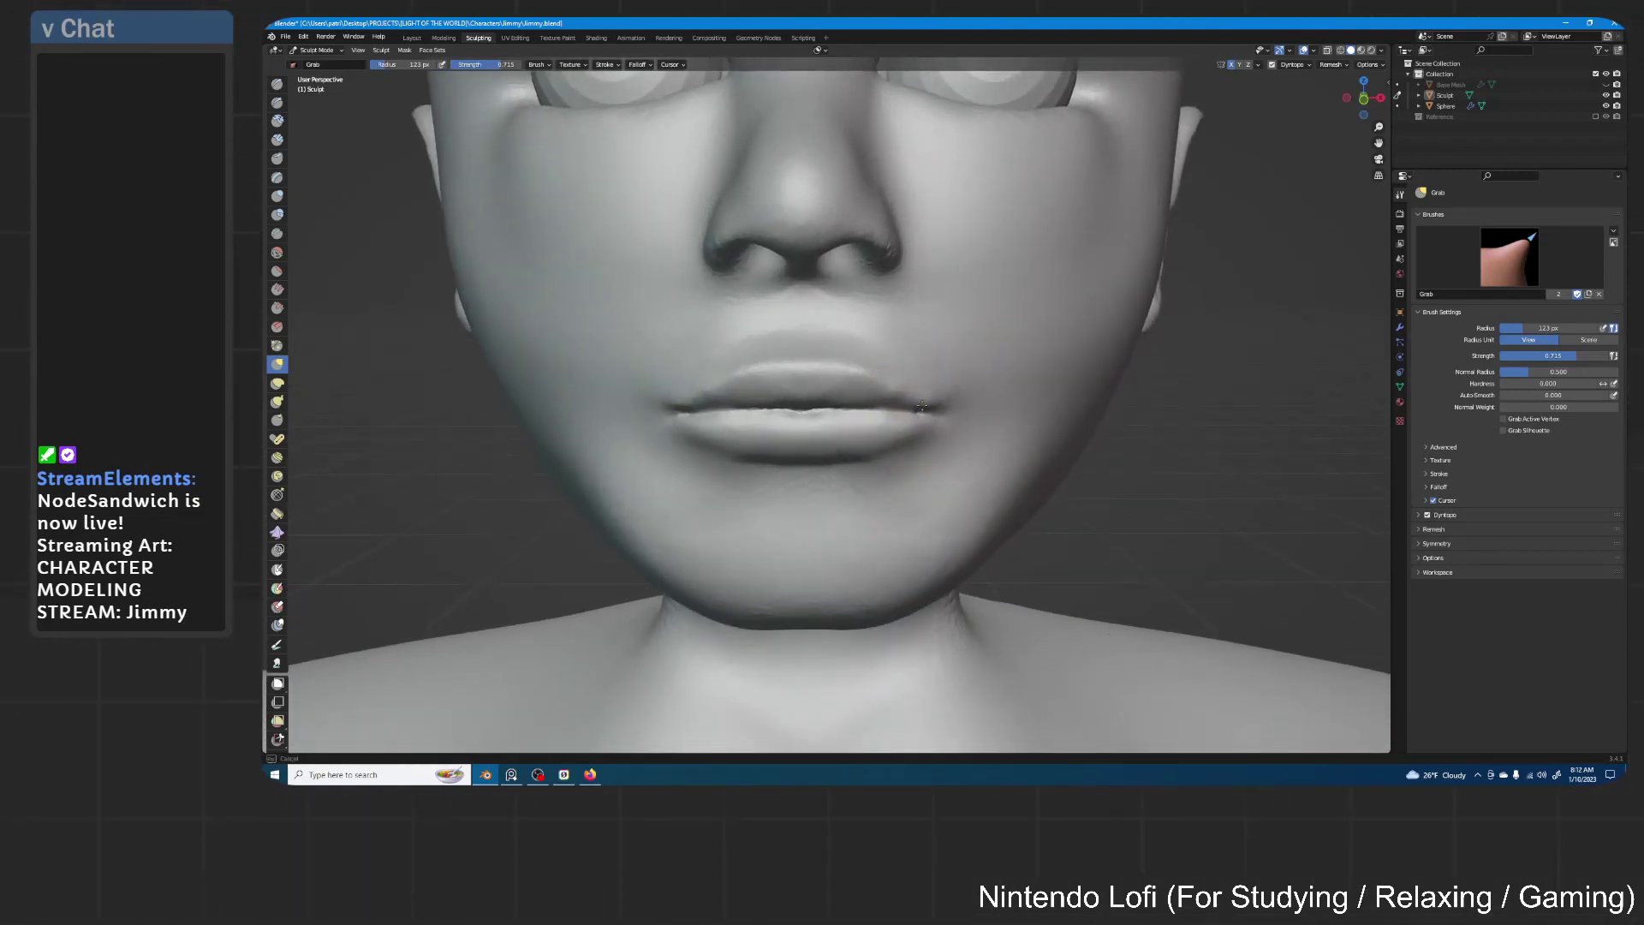
{"action": "scroll", "coordinate": [933, 416], "scroll_direction": "up", "scroll_amount": 2}
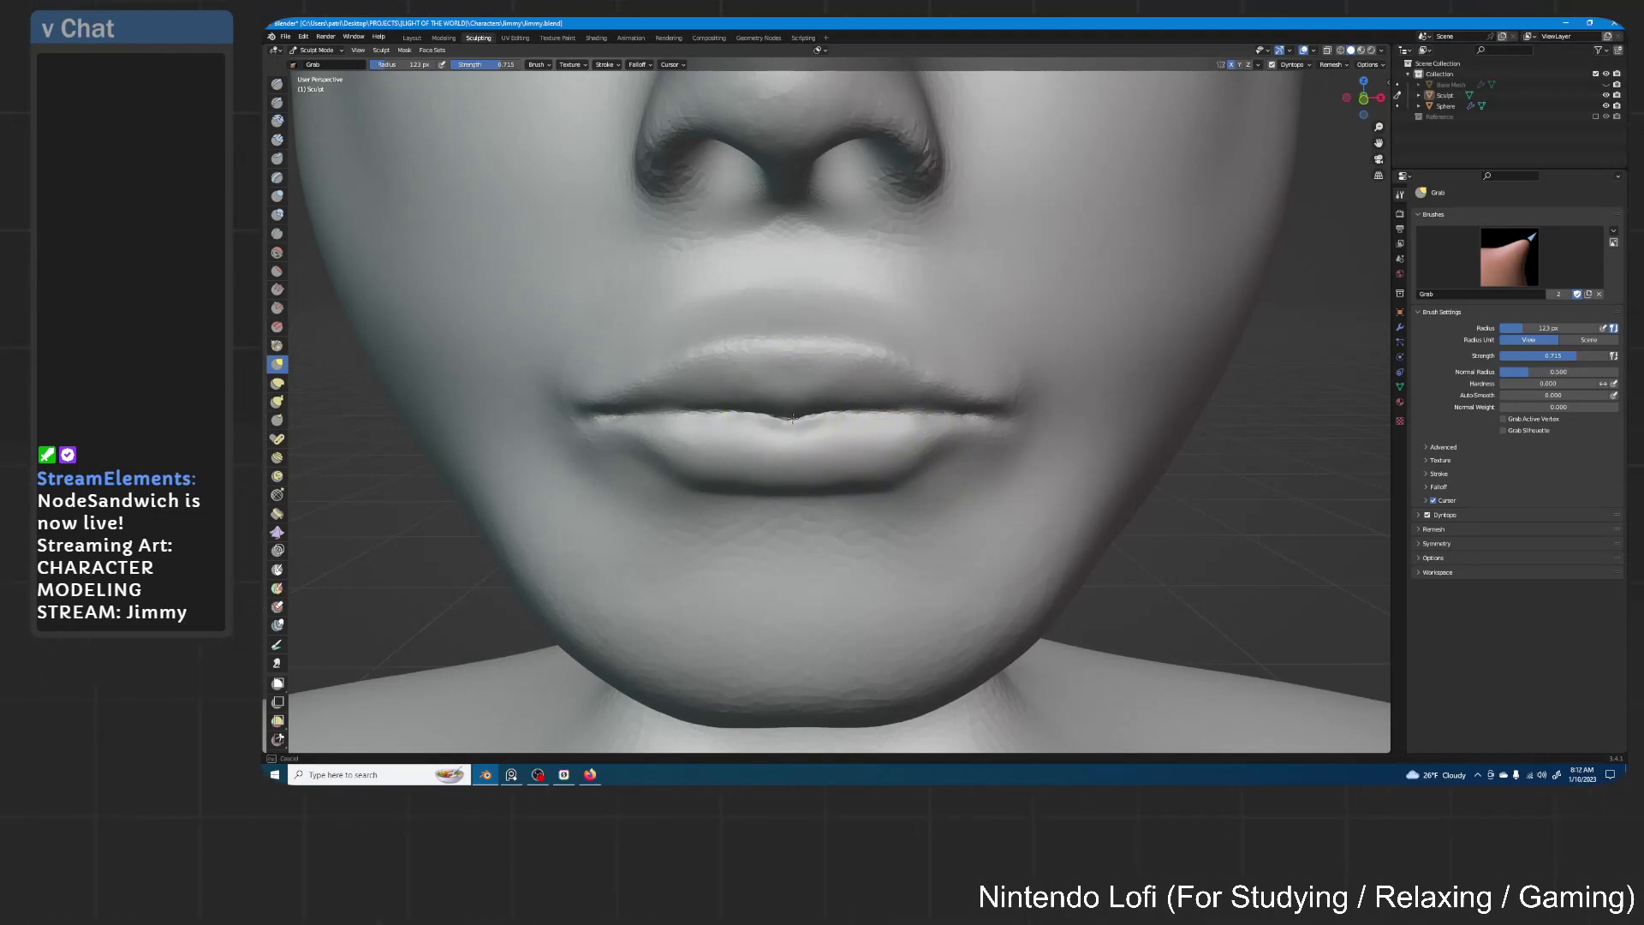
{"action": "key", "text": "f"}
{"action": "left_click", "coordinate": [907, 418]}
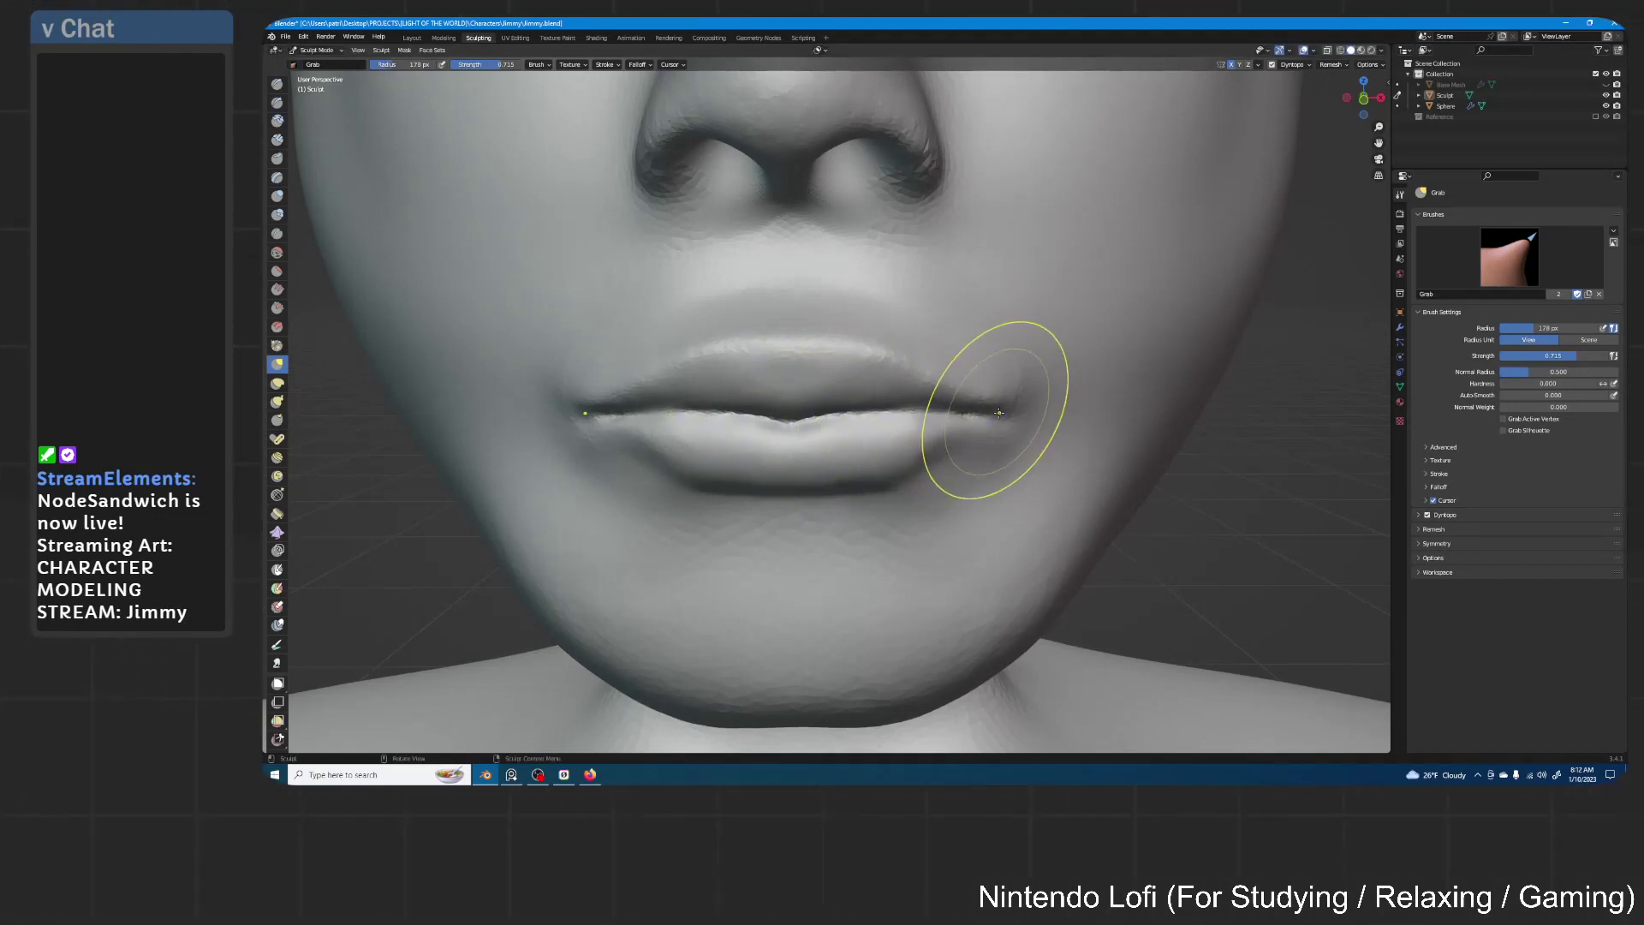
{"action": "left_click_drag", "start_coordinate": [998, 413], "coordinate": [1001, 423]}
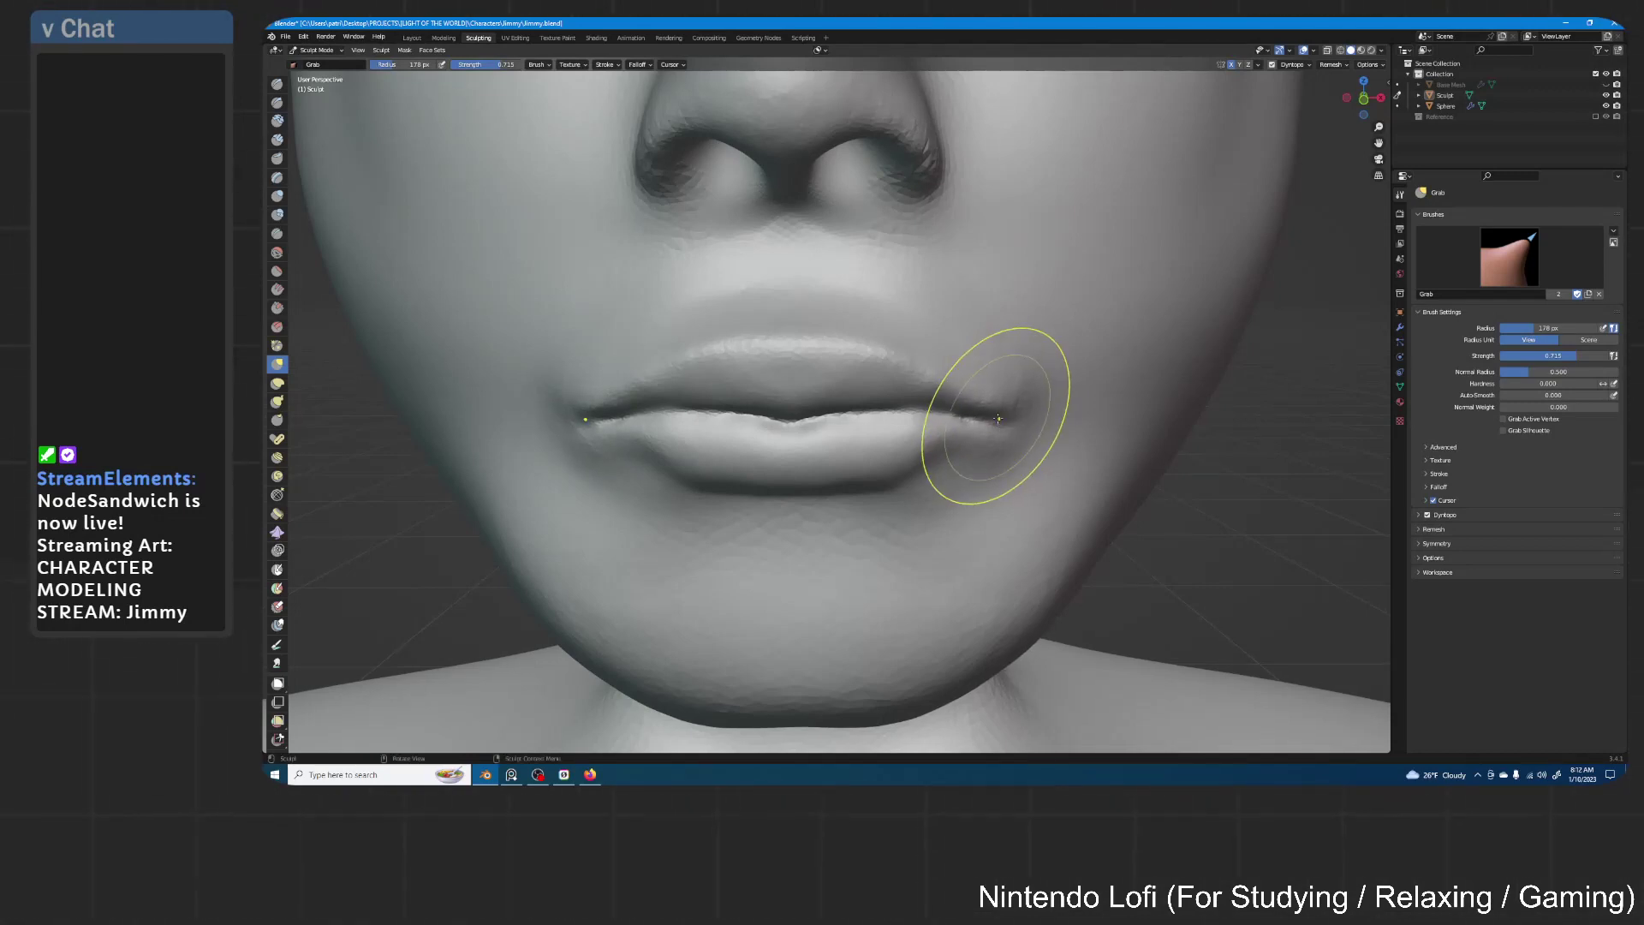
Nudge the skin just above the mouth corners upward with the Grab brush and smooth the area below the lower lip
{"action": "middle_click_drag", "start_coordinate": [1004, 402], "coordinate": [970, 418]}
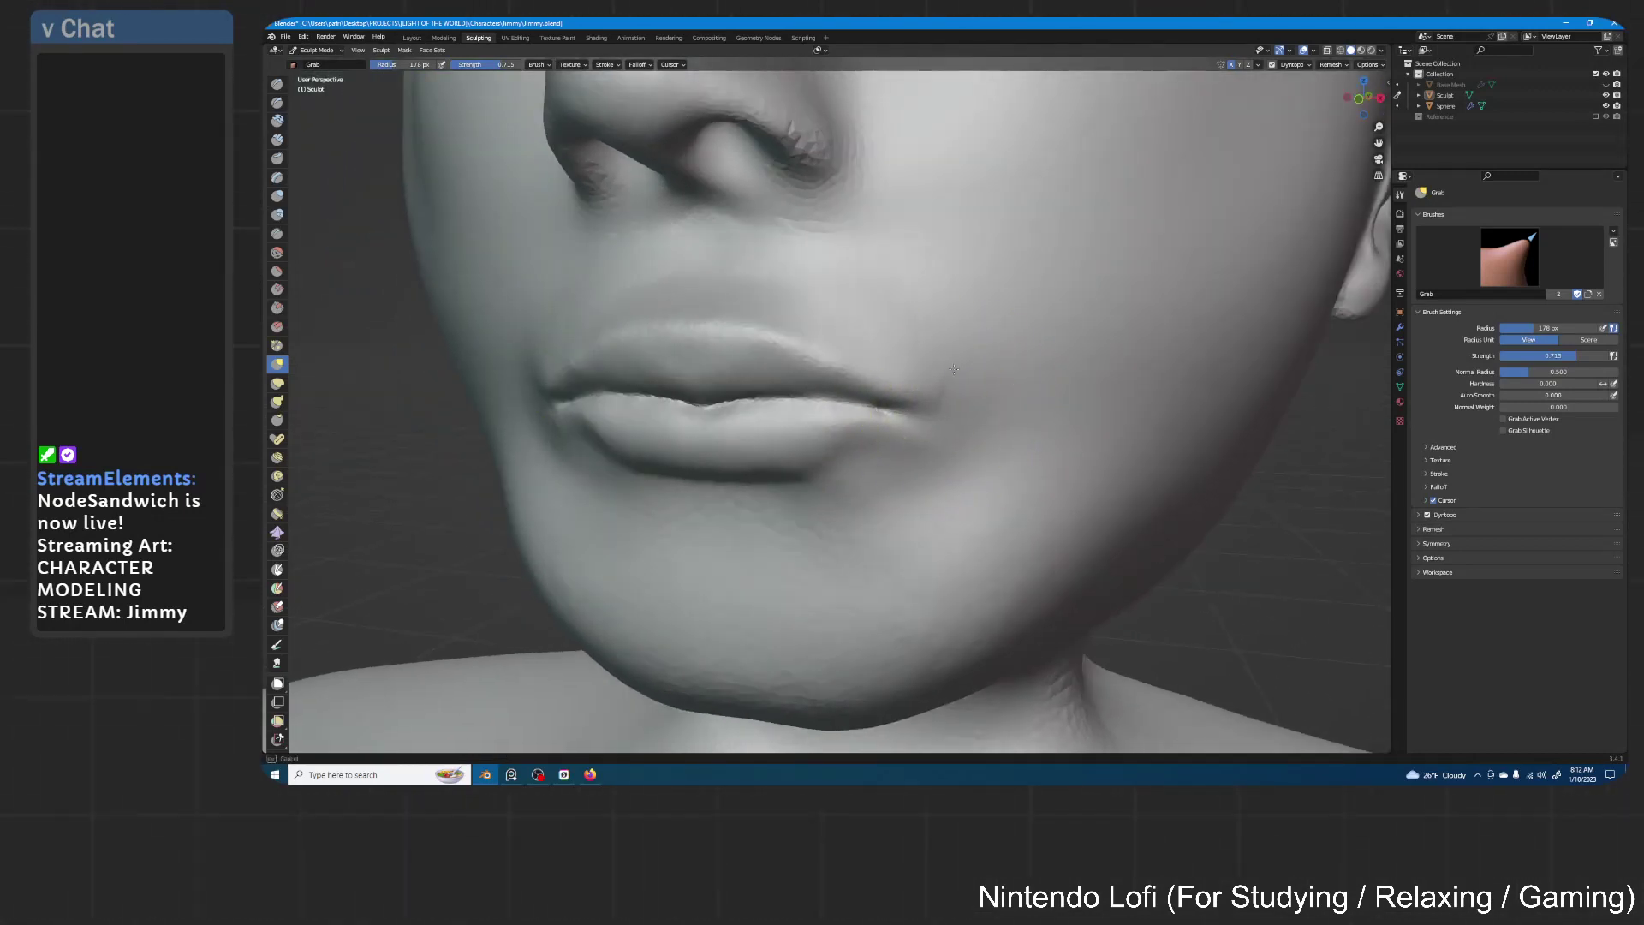
{"action": "left_click_drag", "start_coordinate": [954, 369], "coordinate": [949, 362]}
{"action": "middle_click_drag", "start_coordinate": [947, 361], "coordinate": [1072, 380]}
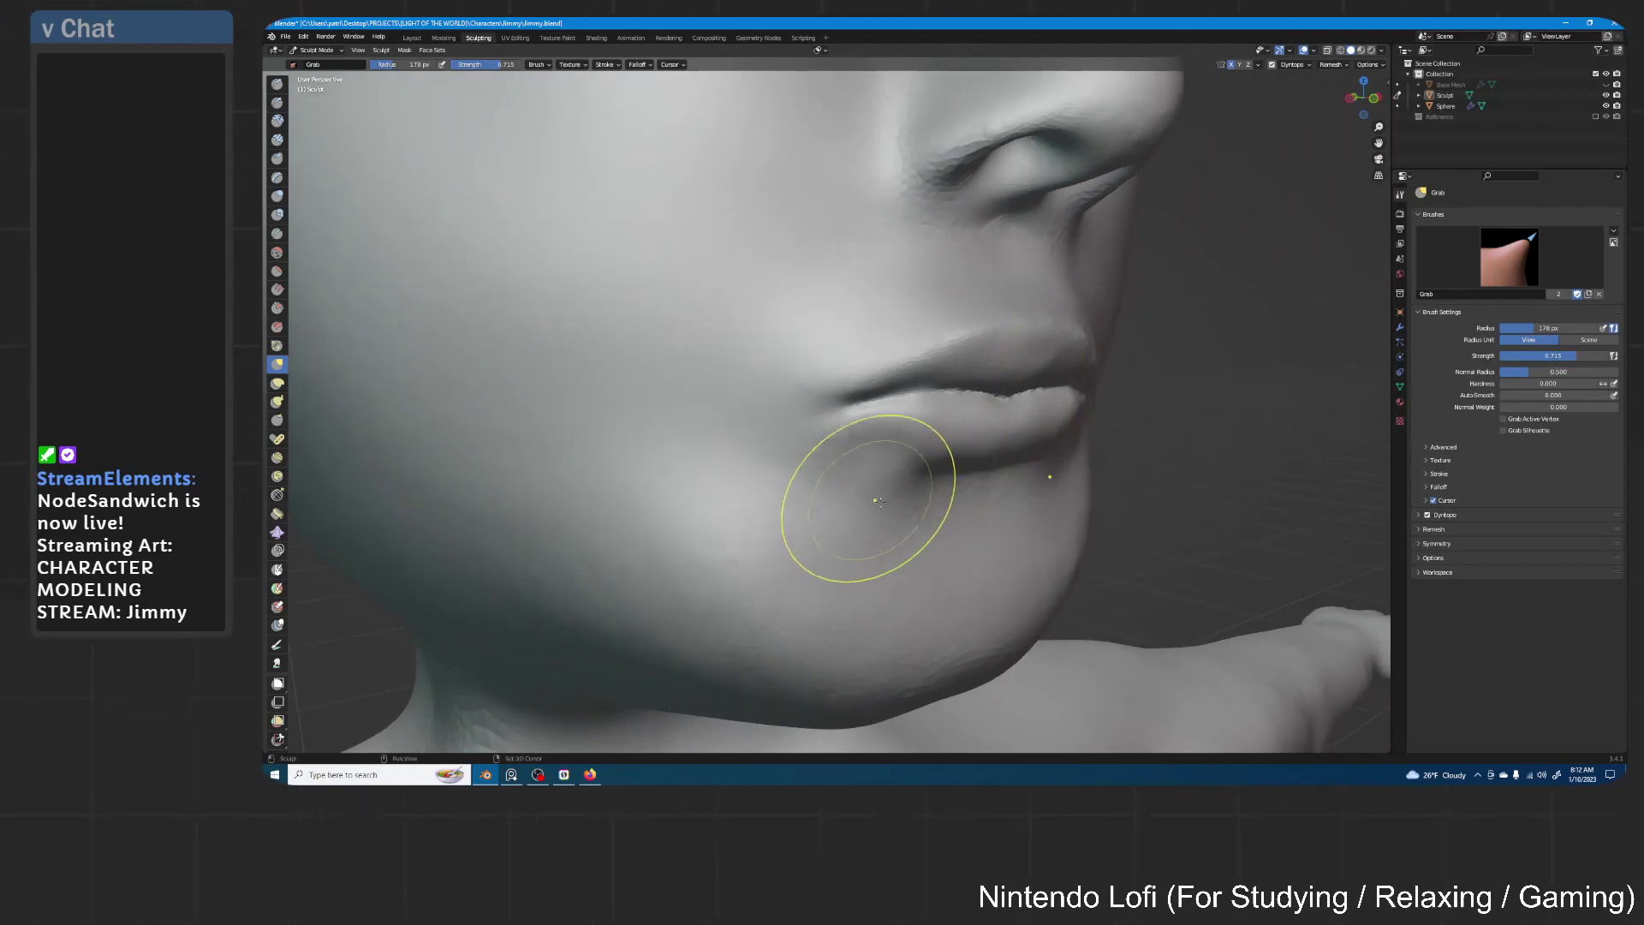
{"action": "left_click_drag", "start_coordinate": [988, 521], "coordinate": [969, 517], "text": "shift"}
{"action": "middle_click_drag", "start_coordinate": [976, 524], "coordinate": [921, 494]}
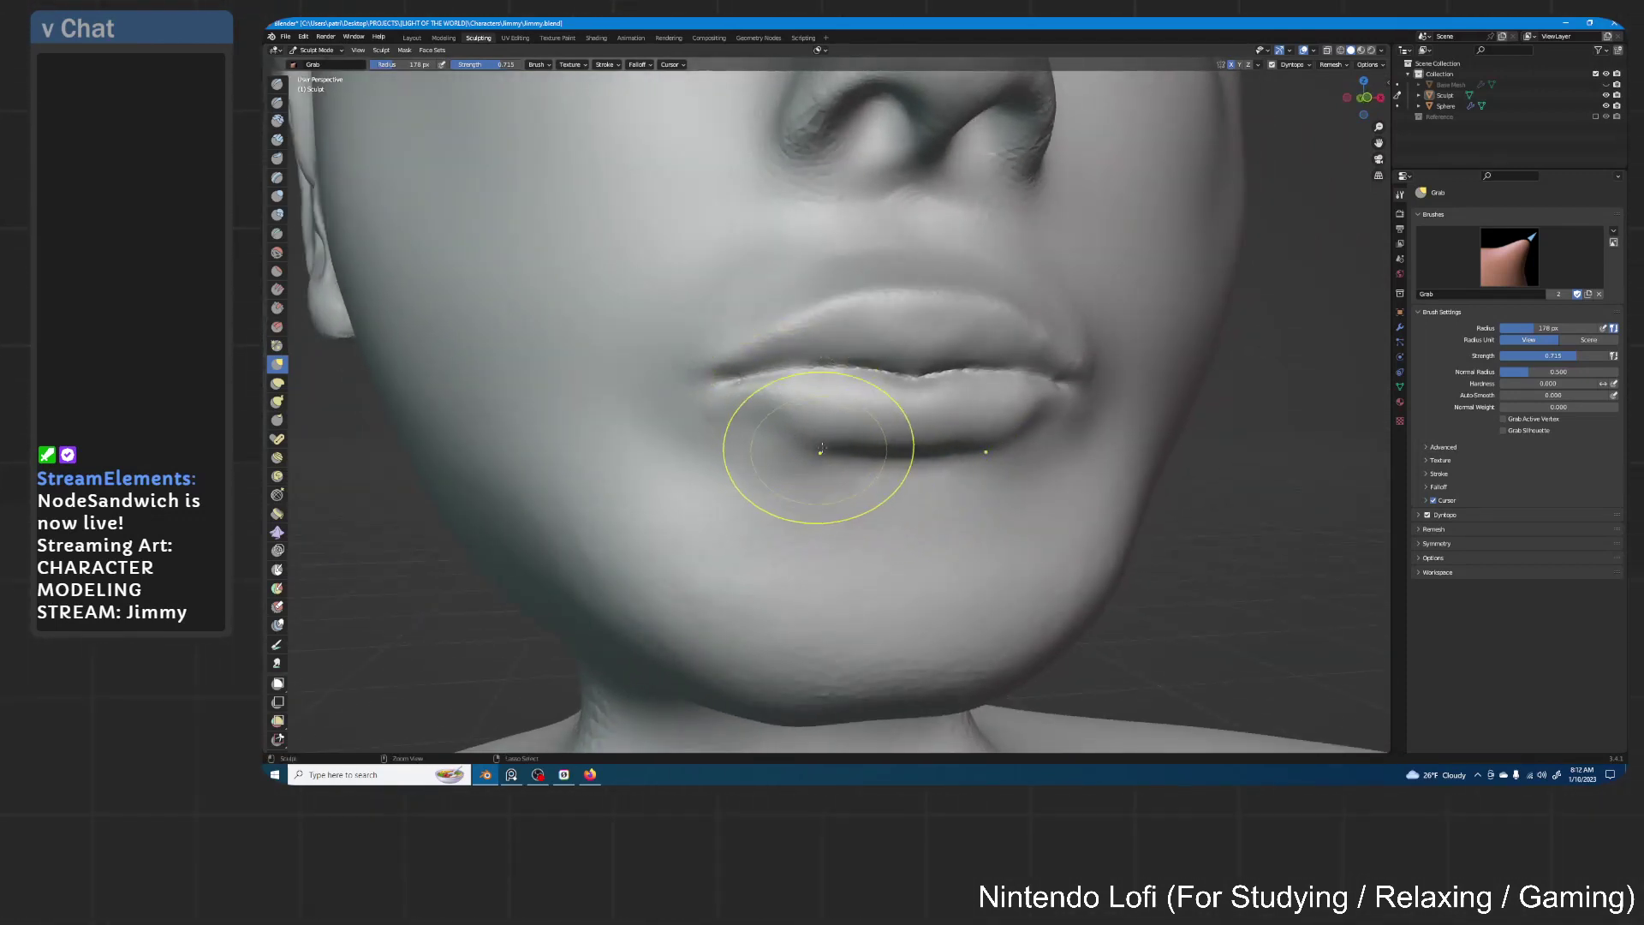
{"action": "middle_click_drag", "start_coordinate": [821, 447], "coordinate": [808, 433], "text": "ctrl"}
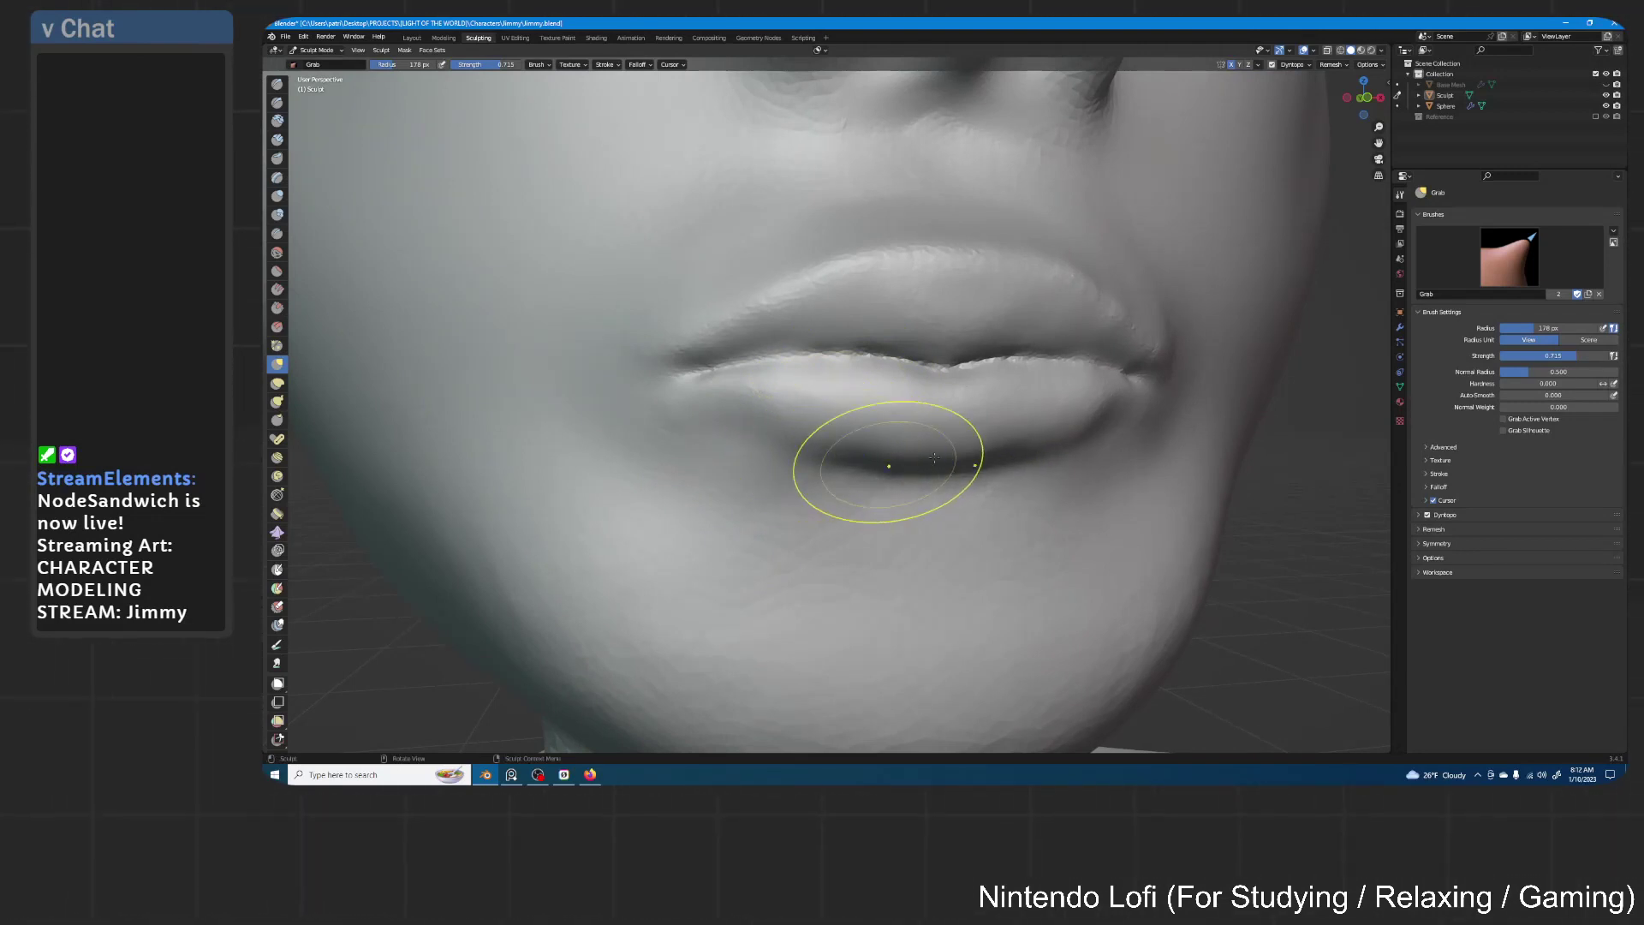
{"action": "mouse_move", "coordinate": [970, 423]}
{"action": "middle_mouse_down"}
{"action": "mouse_move", "coordinate": [1018, 428]}
{"action": "mouse_move", "coordinate": [946, 473]}
{"action": "middle_mouse_up"}
Build up the lower lip's outer end and bottom edge with the Draw brush at a 47 px radius
{"action": "key", "text": "x"}
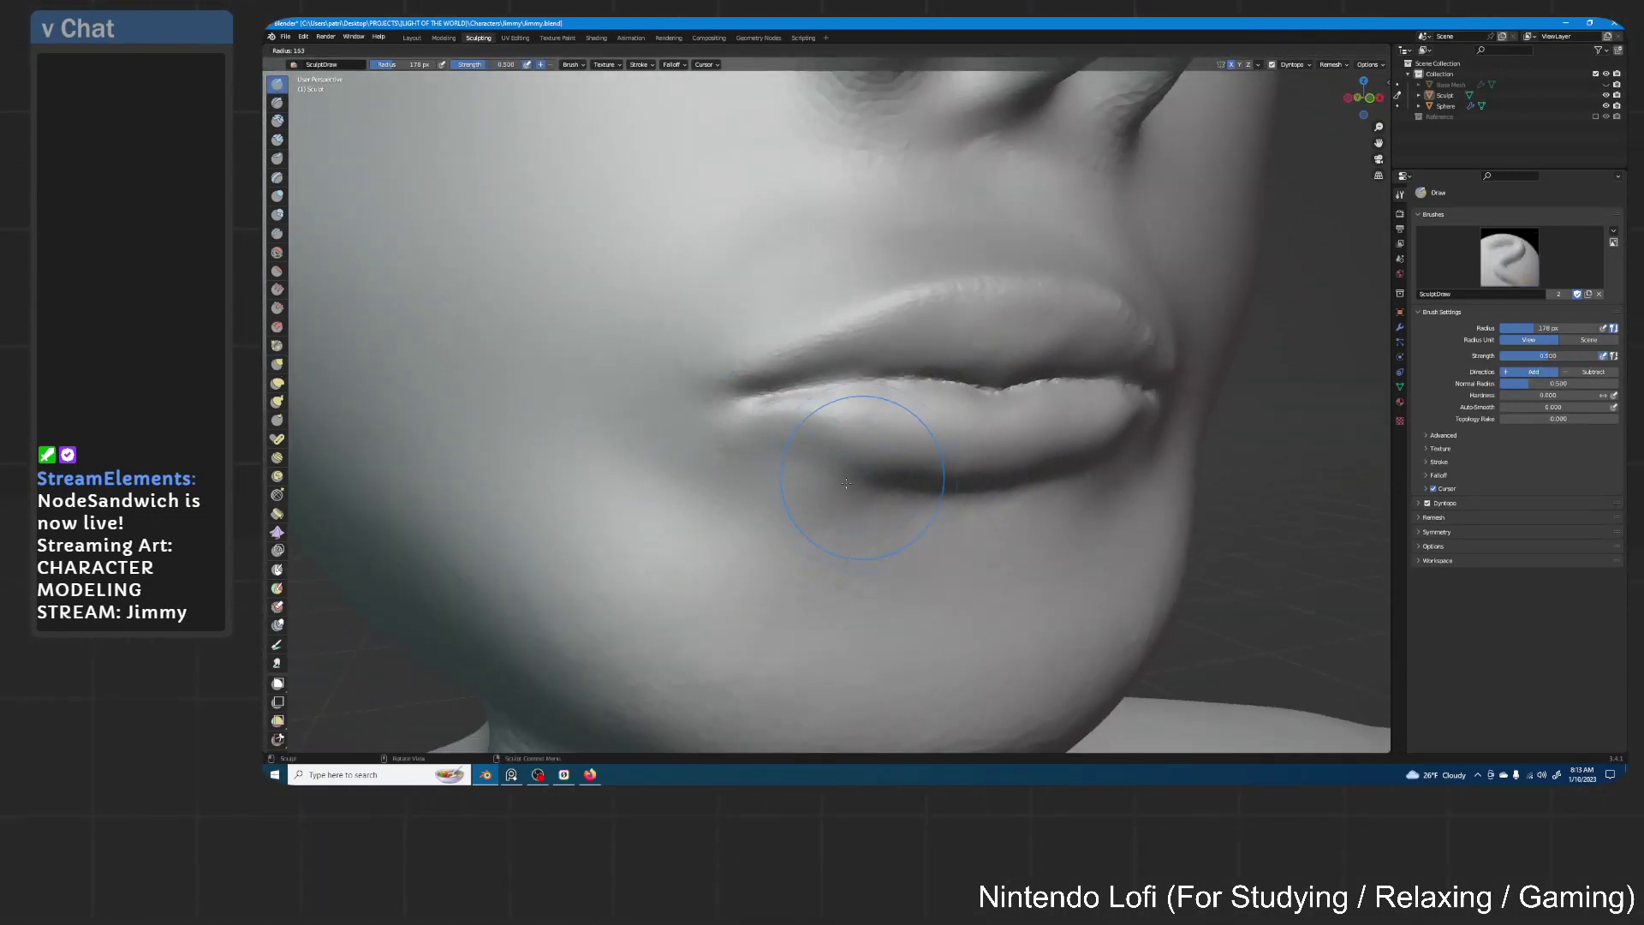
{"action": "left_click", "coordinate": [791, 499]}
{"action": "key", "text": "f"}
{"action": "left_click", "coordinate": [787, 415]}
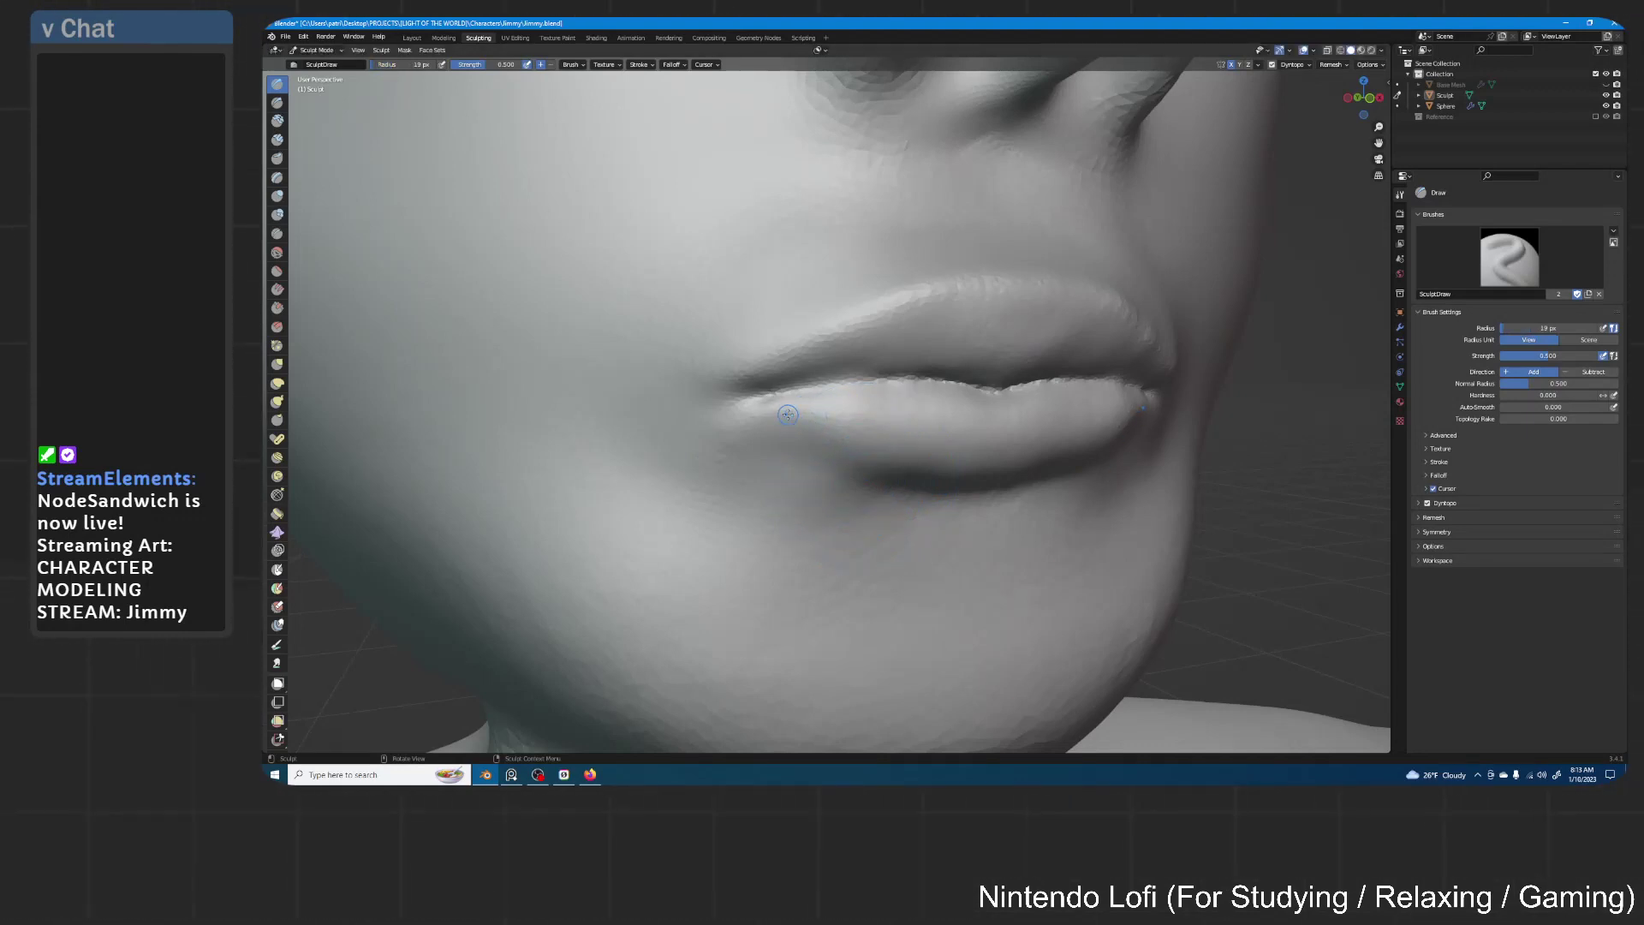
{"action": "key", "text": "f"}
{"action": "left_click", "coordinate": [832, 422]}
{"action": "mouse_move", "coordinate": [788, 410]}
{"action": "left_mouse_down"}
{"action": "mouse_move", "coordinate": [943, 480]}
{"action": "mouse_move", "coordinate": [983, 477]}
{"action": "left_mouse_up"}
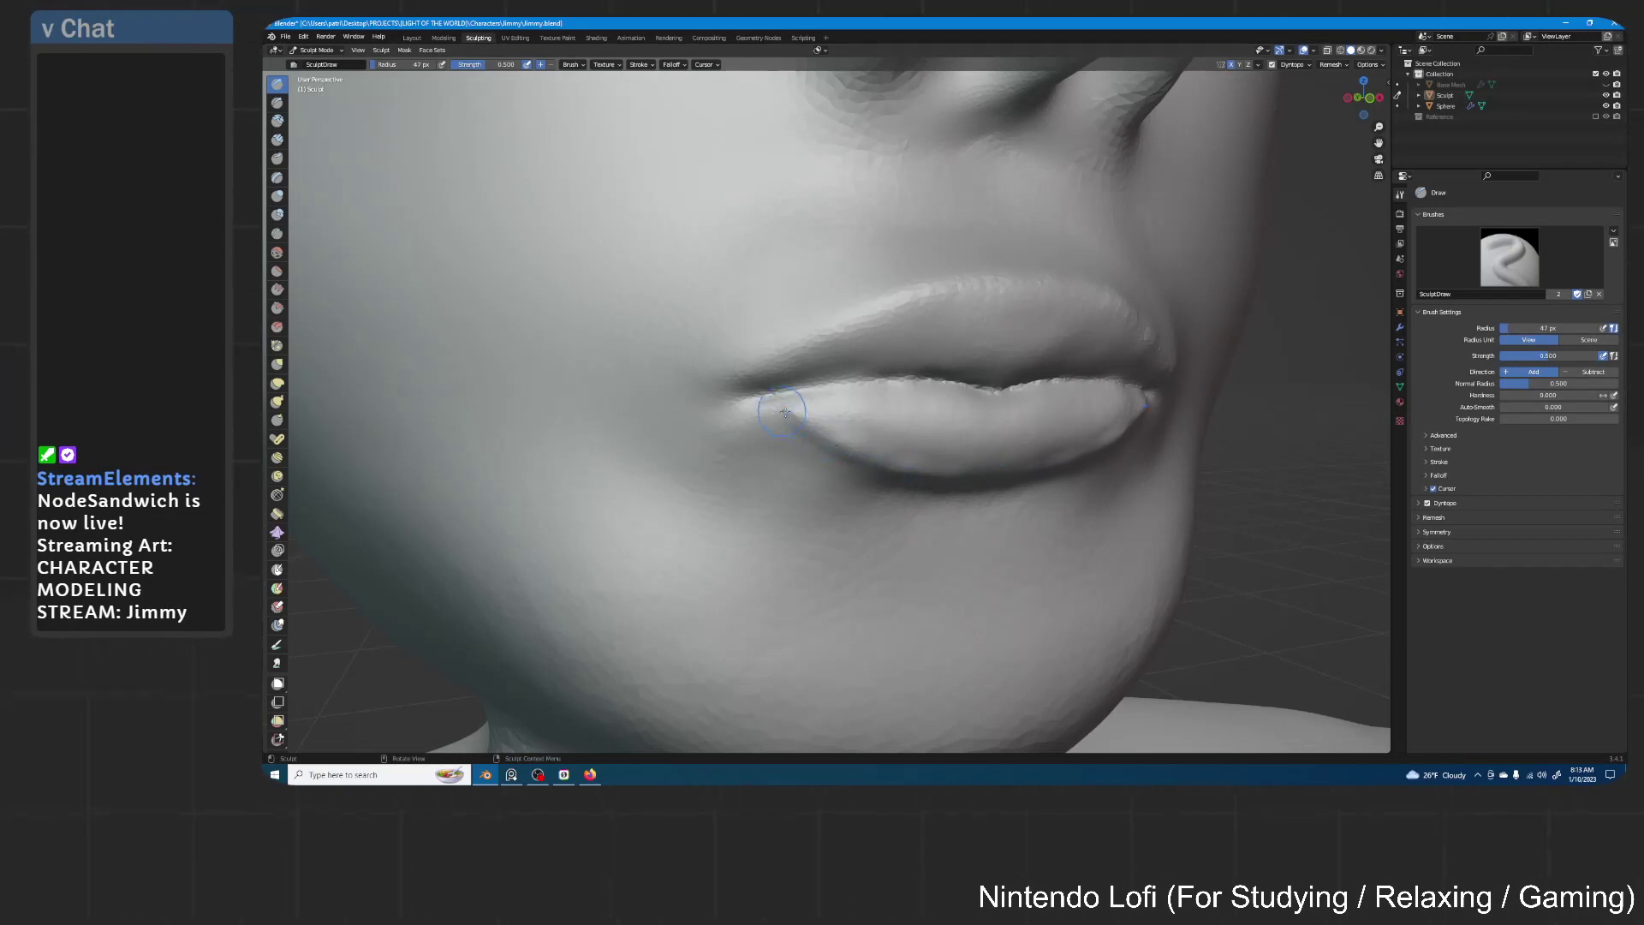
{"action": "left_click_drag", "start_coordinate": [784, 412], "coordinate": [811, 436]}
Push the lower lip upward and inward in profile with the Grab brush at a 149 px radius
{"action": "mouse_move", "coordinate": [1023, 538]}
{"action": "middle_mouse_down"}
{"action": "mouse_move", "coordinate": [1053, 518]}
{"action": "mouse_move", "coordinate": [1006, 484]}
{"action": "middle_mouse_up"}
{"action": "middle_click_drag", "start_coordinate": [935, 413], "coordinate": [849, 549]}
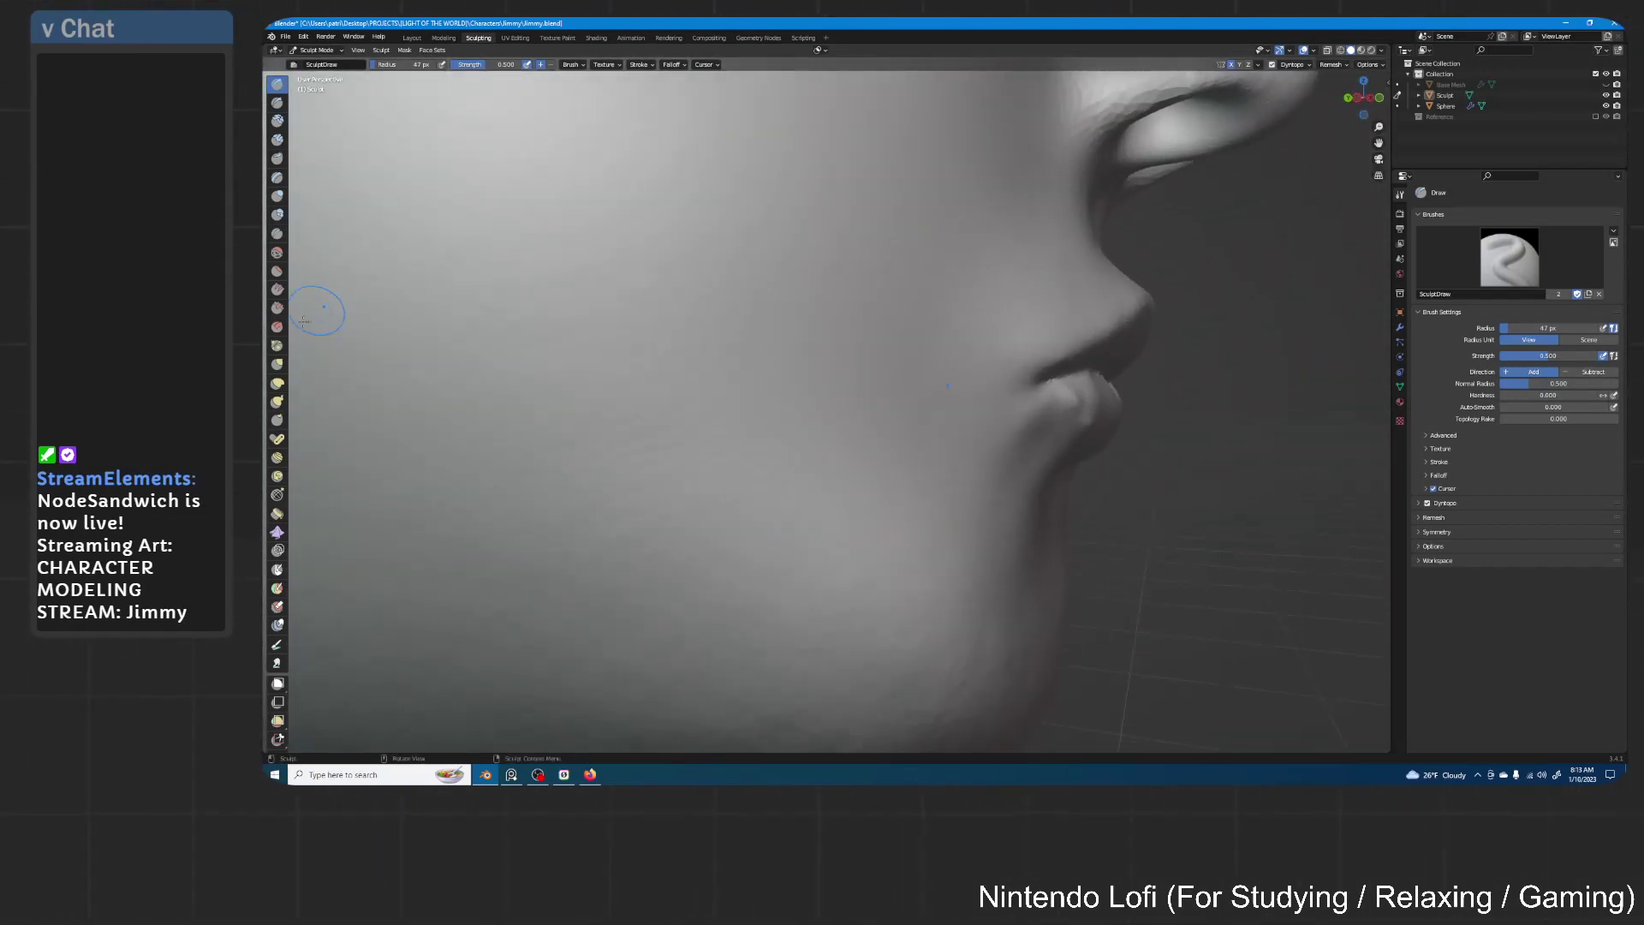
{"action": "left_click", "coordinate": [277, 364]}
{"action": "middle_click_drag", "start_coordinate": [1101, 459], "coordinate": [1120, 464]}
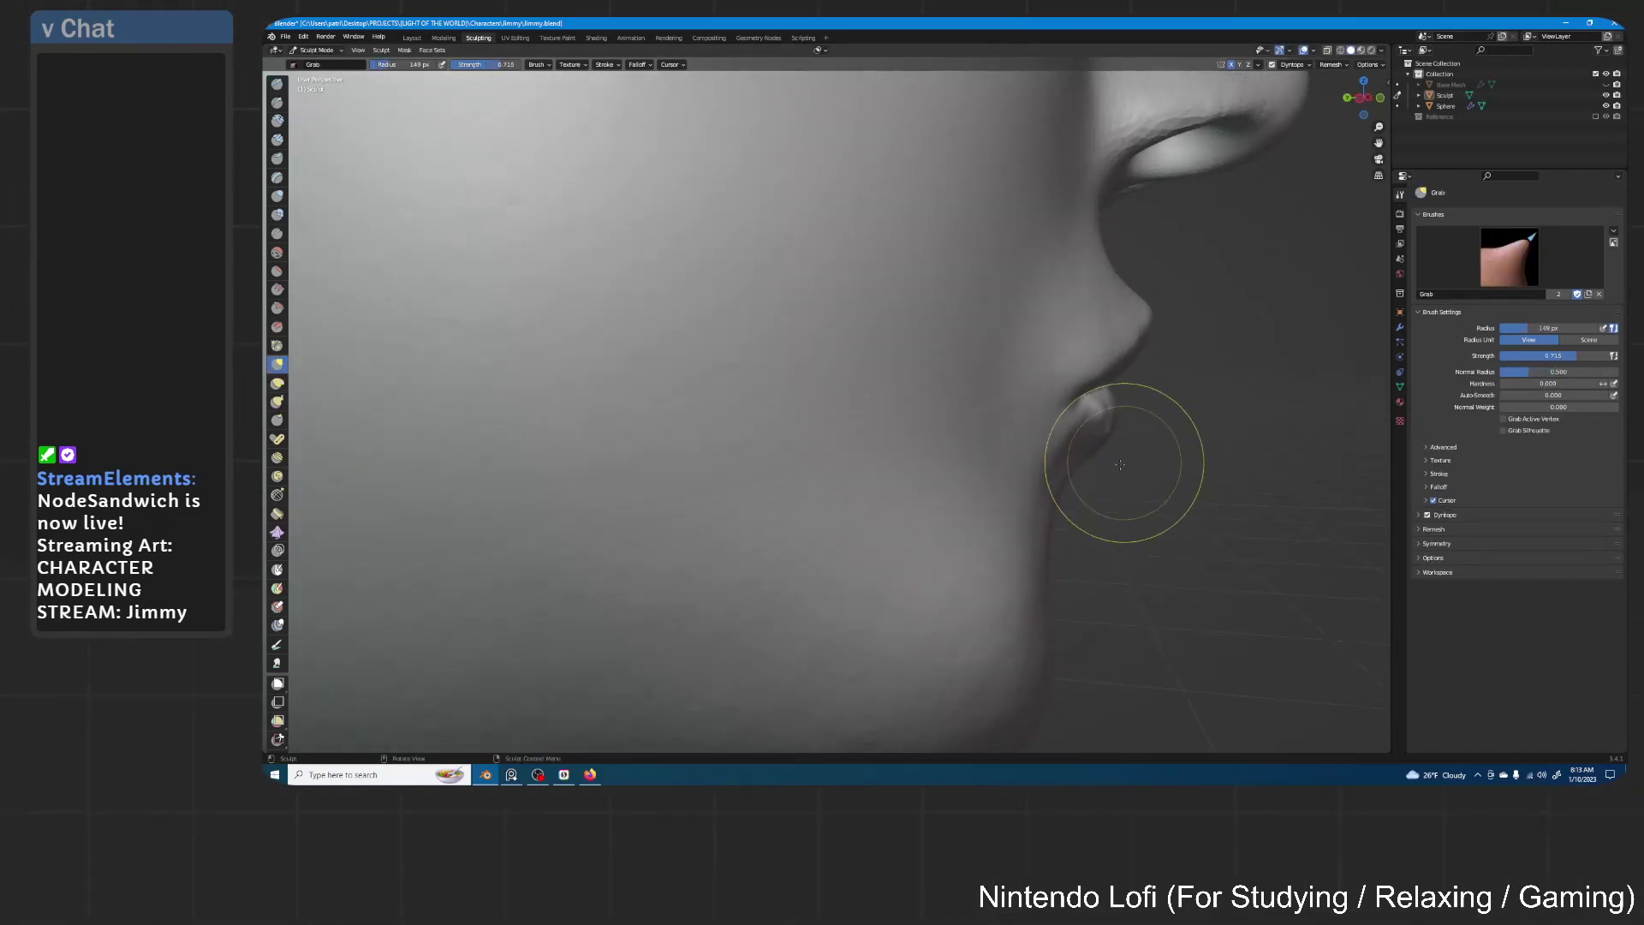
{"action": "left_click_drag", "start_coordinate": [1119, 464], "coordinate": [1104, 435]}
{"action": "middle_click_drag", "start_coordinate": [1138, 440], "coordinate": [1133, 438]}
{"action": "left_click_drag", "start_coordinate": [1132, 438], "coordinate": [1120, 425]}
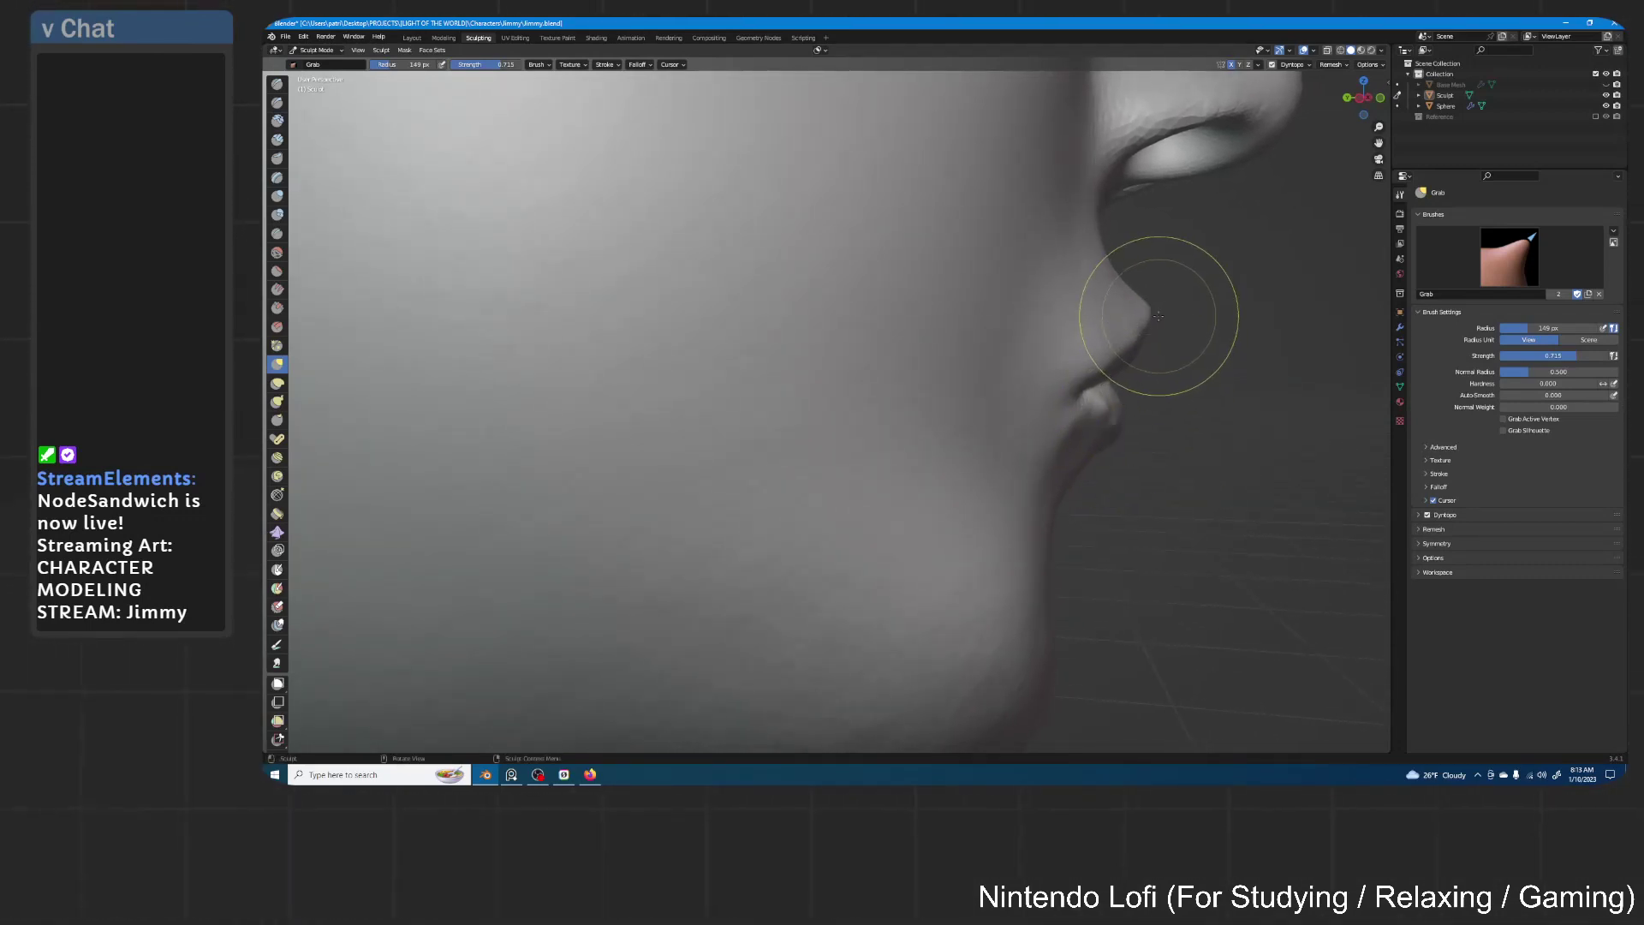
Pull the upper lip's tip slightly downward in profile and adjust its upper contour from a three-quarter view with the Grab brush
{"action": "left_click_drag", "start_coordinate": [1143, 315], "coordinate": [1148, 328]}
{"action": "left_click_drag", "start_coordinate": [1147, 328], "coordinate": [1150, 323]}
{"action": "middle_click_drag", "start_coordinate": [1150, 318], "coordinate": [1017, 317]}
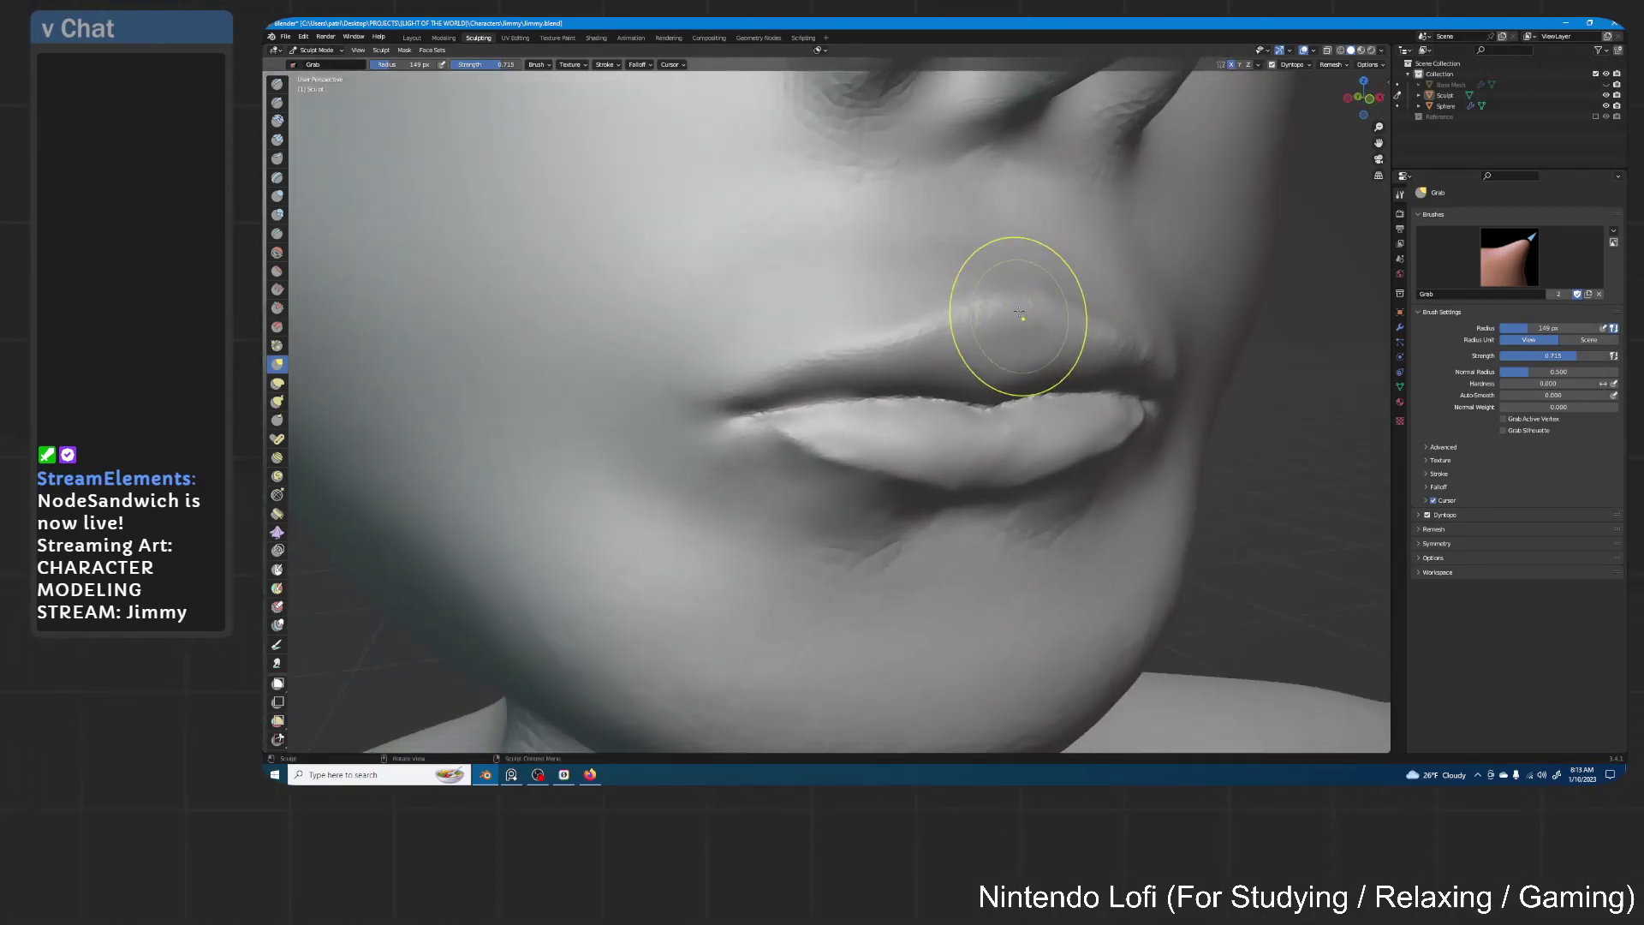
{"action": "mouse_move", "coordinate": [1018, 316]}
{"action": "left_mouse_down"}
{"action": "mouse_move", "coordinate": [1047, 306]}
{"action": "mouse_move", "coordinate": [991, 311]}
{"action": "mouse_move", "coordinate": [984, 294]}
{"action": "mouse_move", "coordinate": [1016, 316]}
{"action": "mouse_move", "coordinate": [969, 342]}
{"action": "mouse_move", "coordinate": [874, 348]}
{"action": "left_mouse_up"}
{"action": "middle_click_drag", "start_coordinate": [1058, 323], "coordinate": [874, 474]}
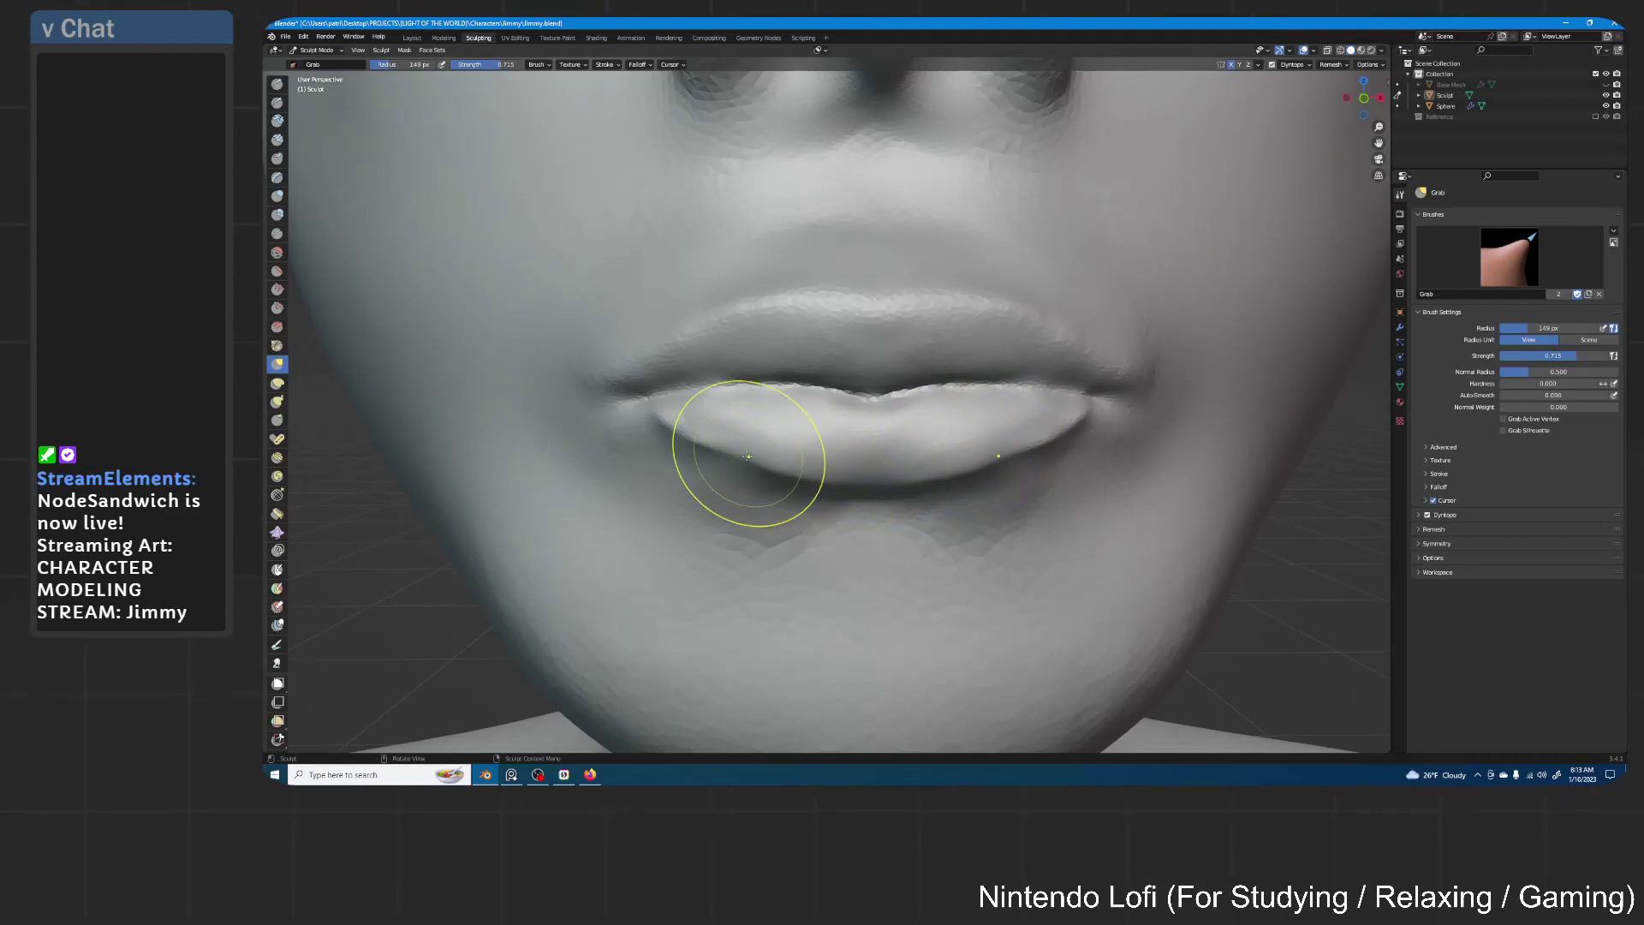
Smooth out the rough creases beneath the lower lip and mouth corners
{"action": "mouse_move", "coordinate": [752, 466]}
{"action": "middle_mouse_down"}
{"action": "mouse_move", "coordinate": [1039, 431]}
{"action": "mouse_move", "coordinate": [984, 363]}
{"action": "middle_mouse_up"}
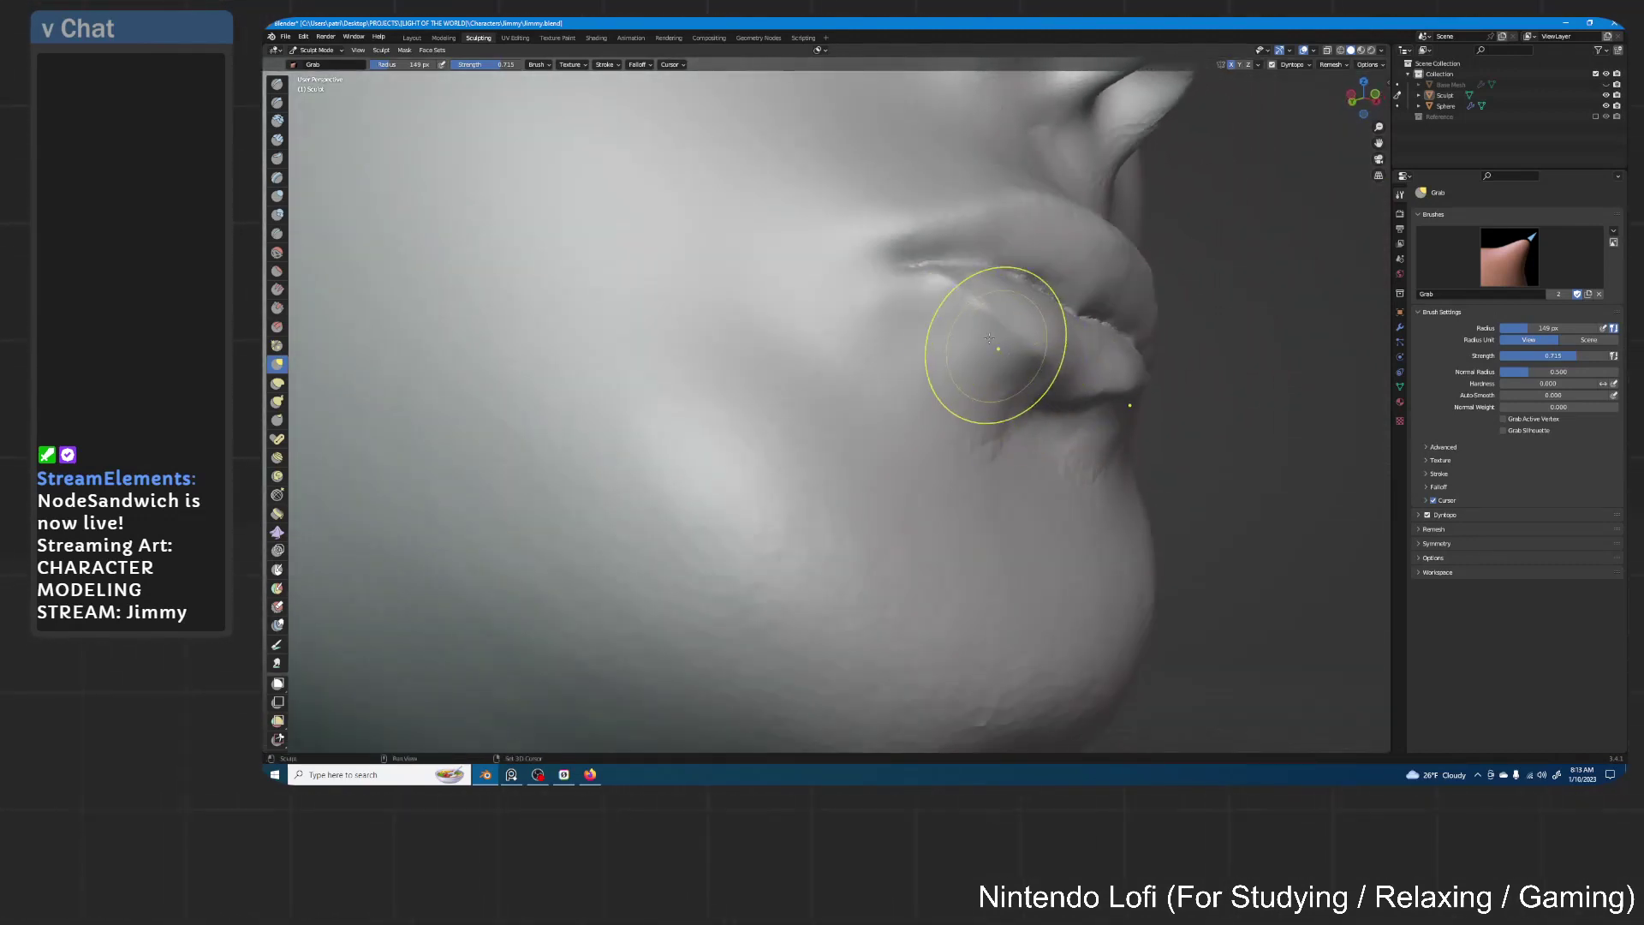
{"action": "mouse_move", "coordinate": [971, 306]}
{"action": "left_mouse_down", "text": "shift"}
{"action": "mouse_move", "coordinate": [1094, 400]}
{"action": "mouse_move", "coordinate": [1045, 437]}
{"action": "left_mouse_up", "text": "shift"}
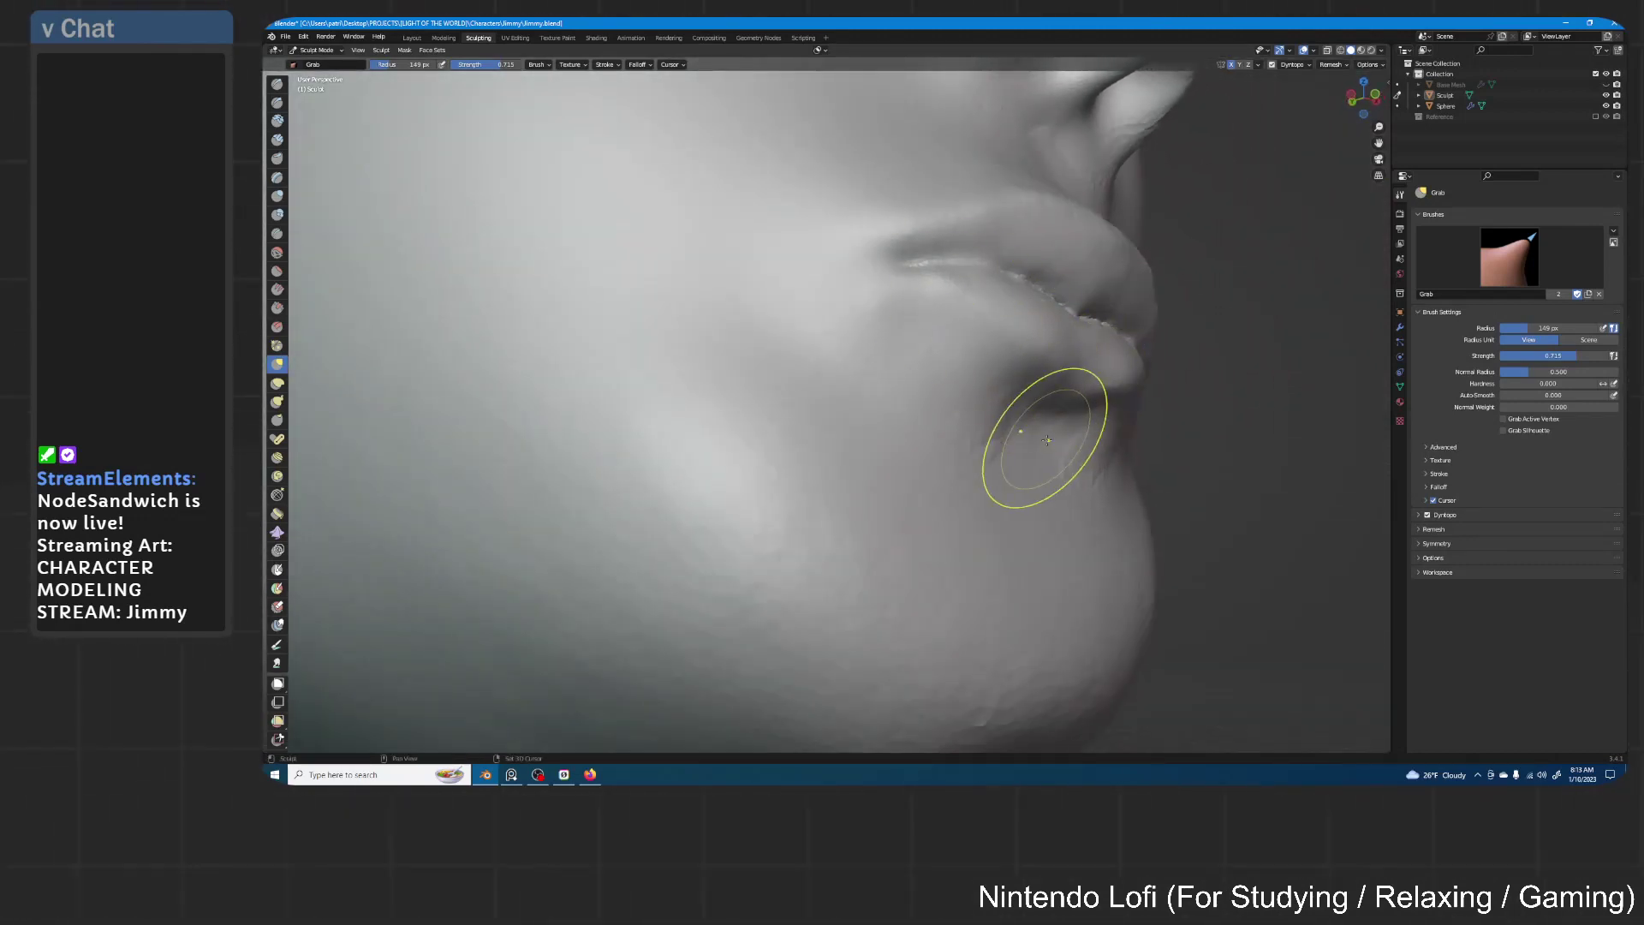
{"action": "left_click", "coordinate": [276, 272]}
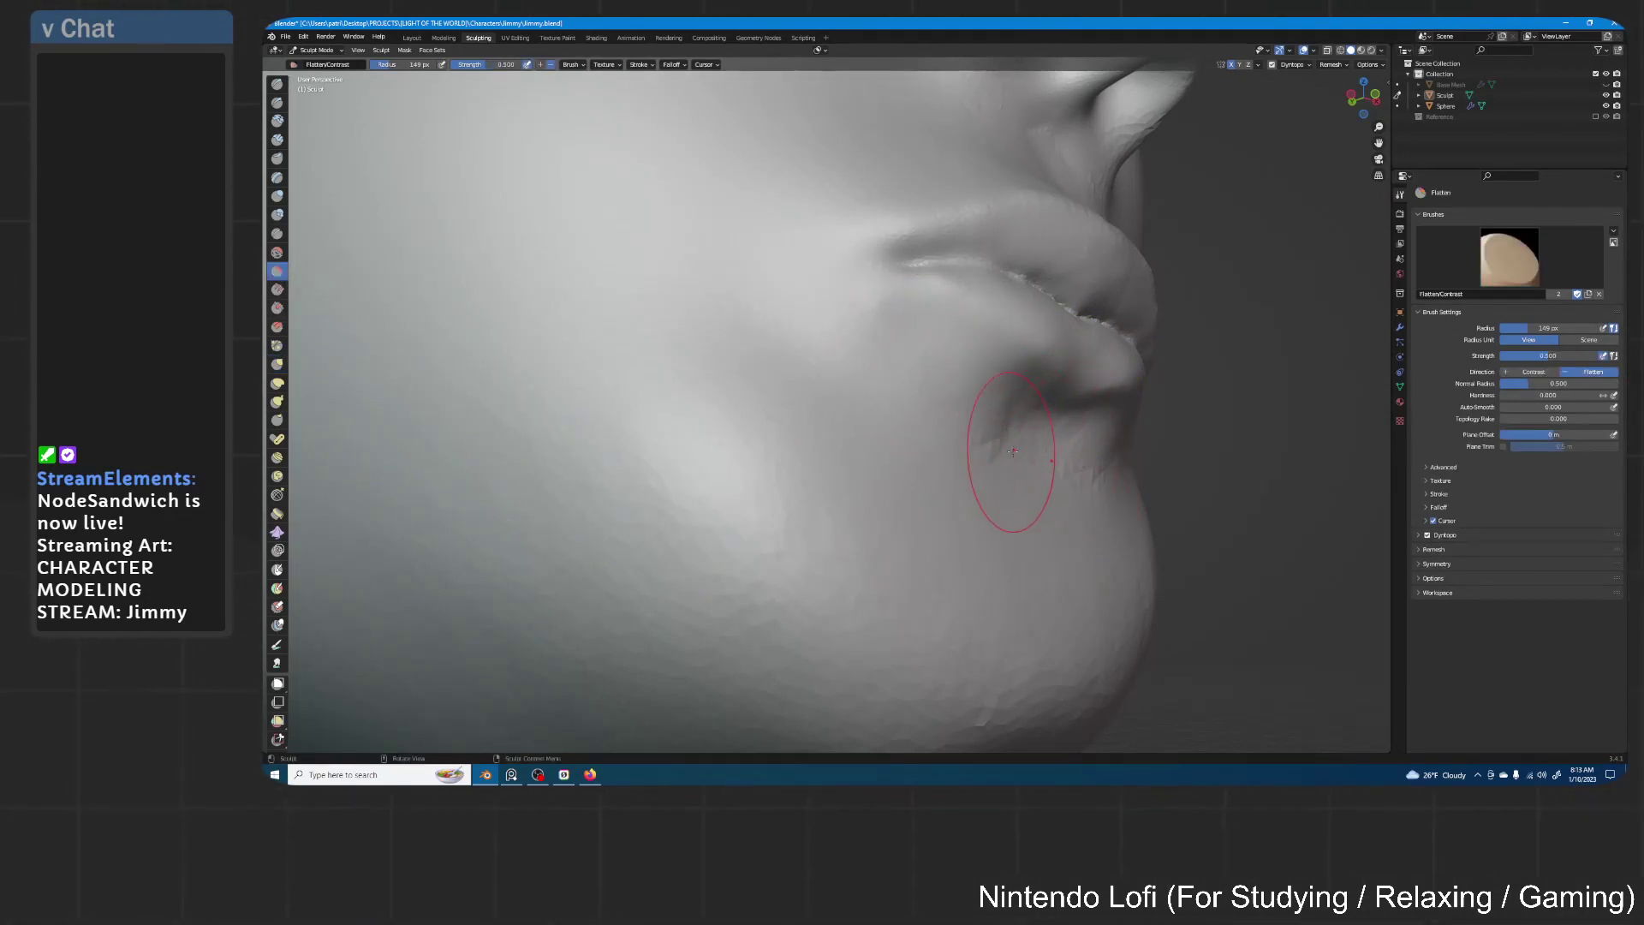
{"action": "middle_click_drag", "start_coordinate": [873, 385], "coordinate": [983, 451]}
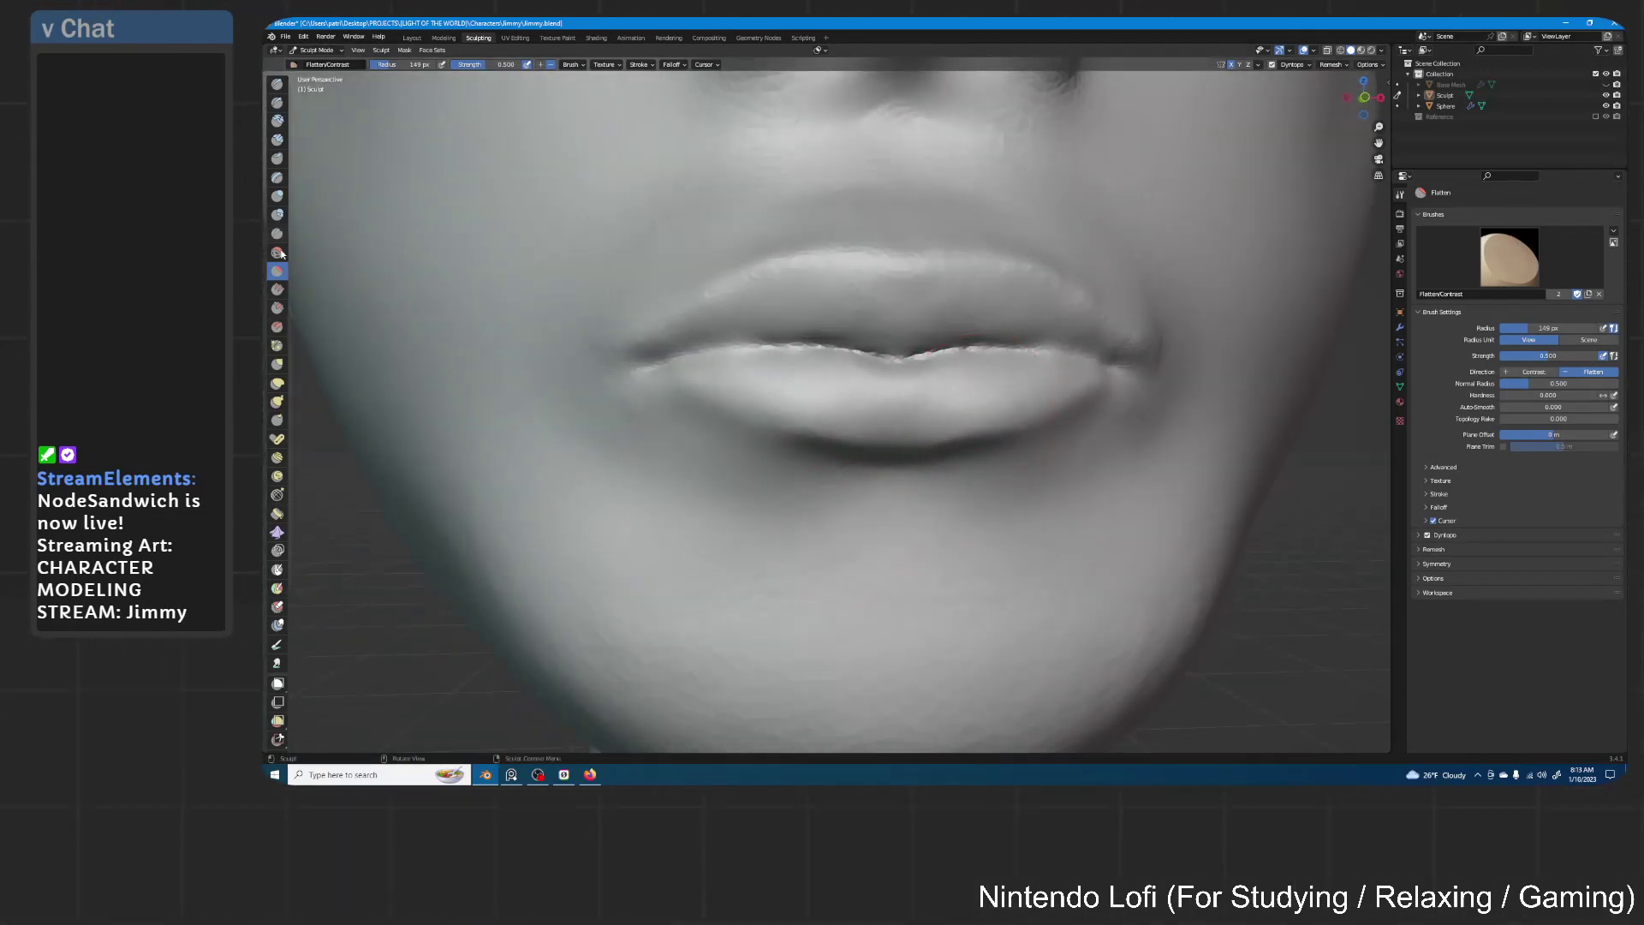
Pull the lower lip's bottom edge slightly downward with the Grab brush
{"action": "left_click", "coordinate": [277, 197]}
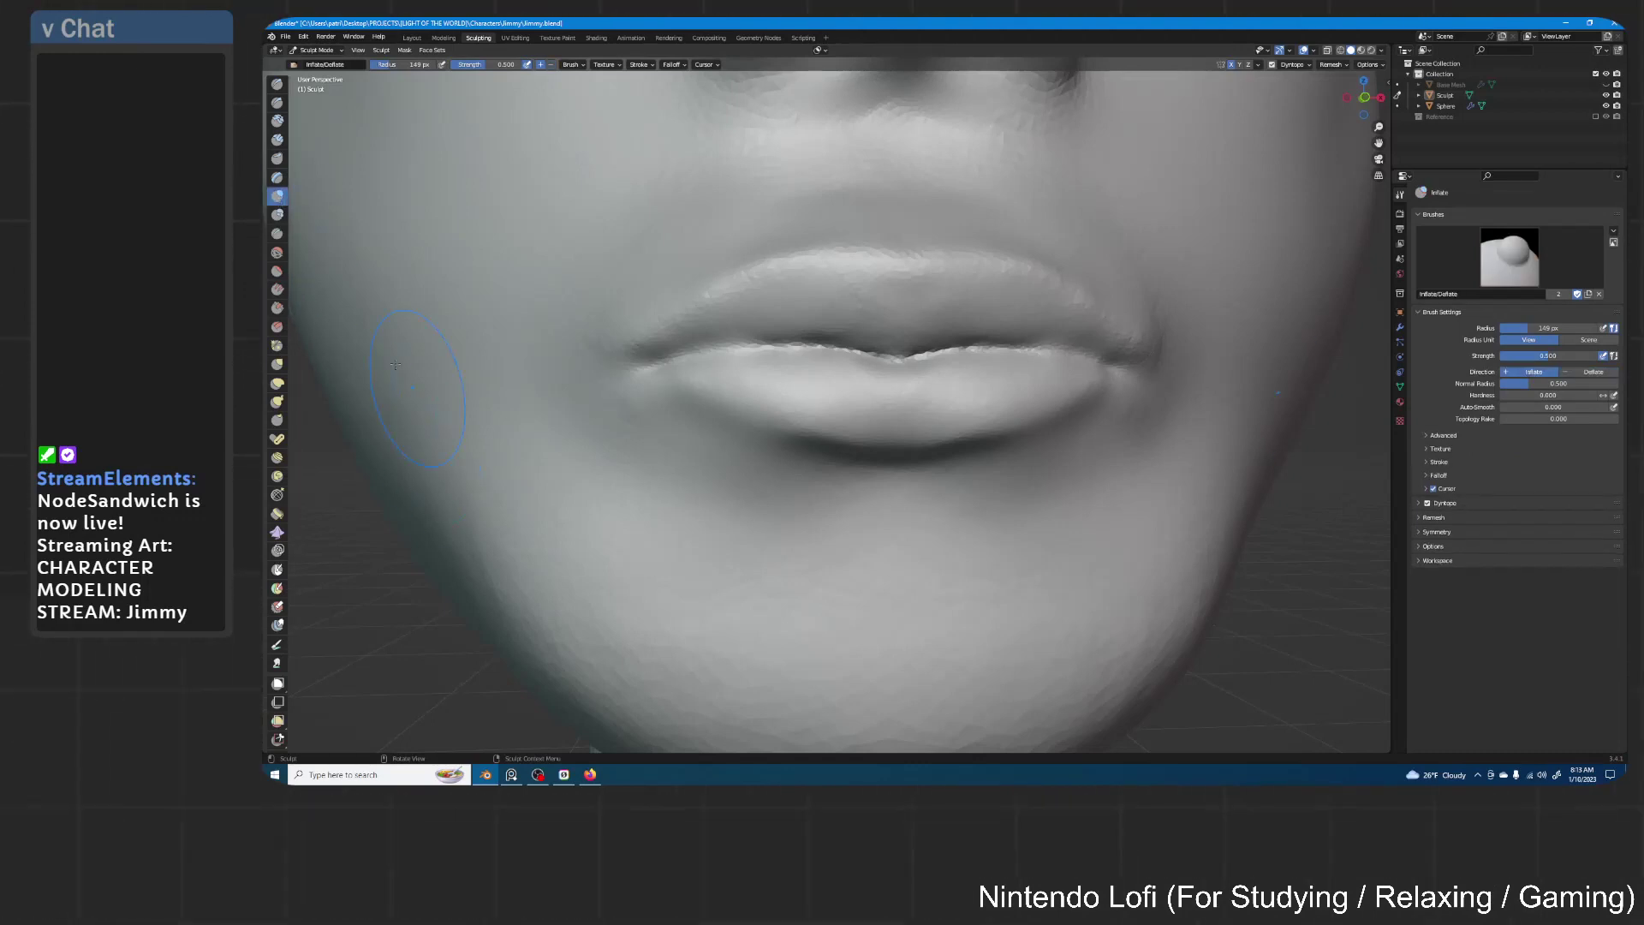
{"action": "left_click", "coordinate": [278, 365]}
{"action": "mouse_move", "coordinate": [925, 440]}
{"action": "middle_mouse_down"}
{"action": "mouse_move", "coordinate": [917, 421]}
{"action": "mouse_move", "coordinate": [932, 446]}
{"action": "middle_mouse_up"}
{"action": "left_click_drag", "start_coordinate": [824, 431], "coordinate": [823, 438]}
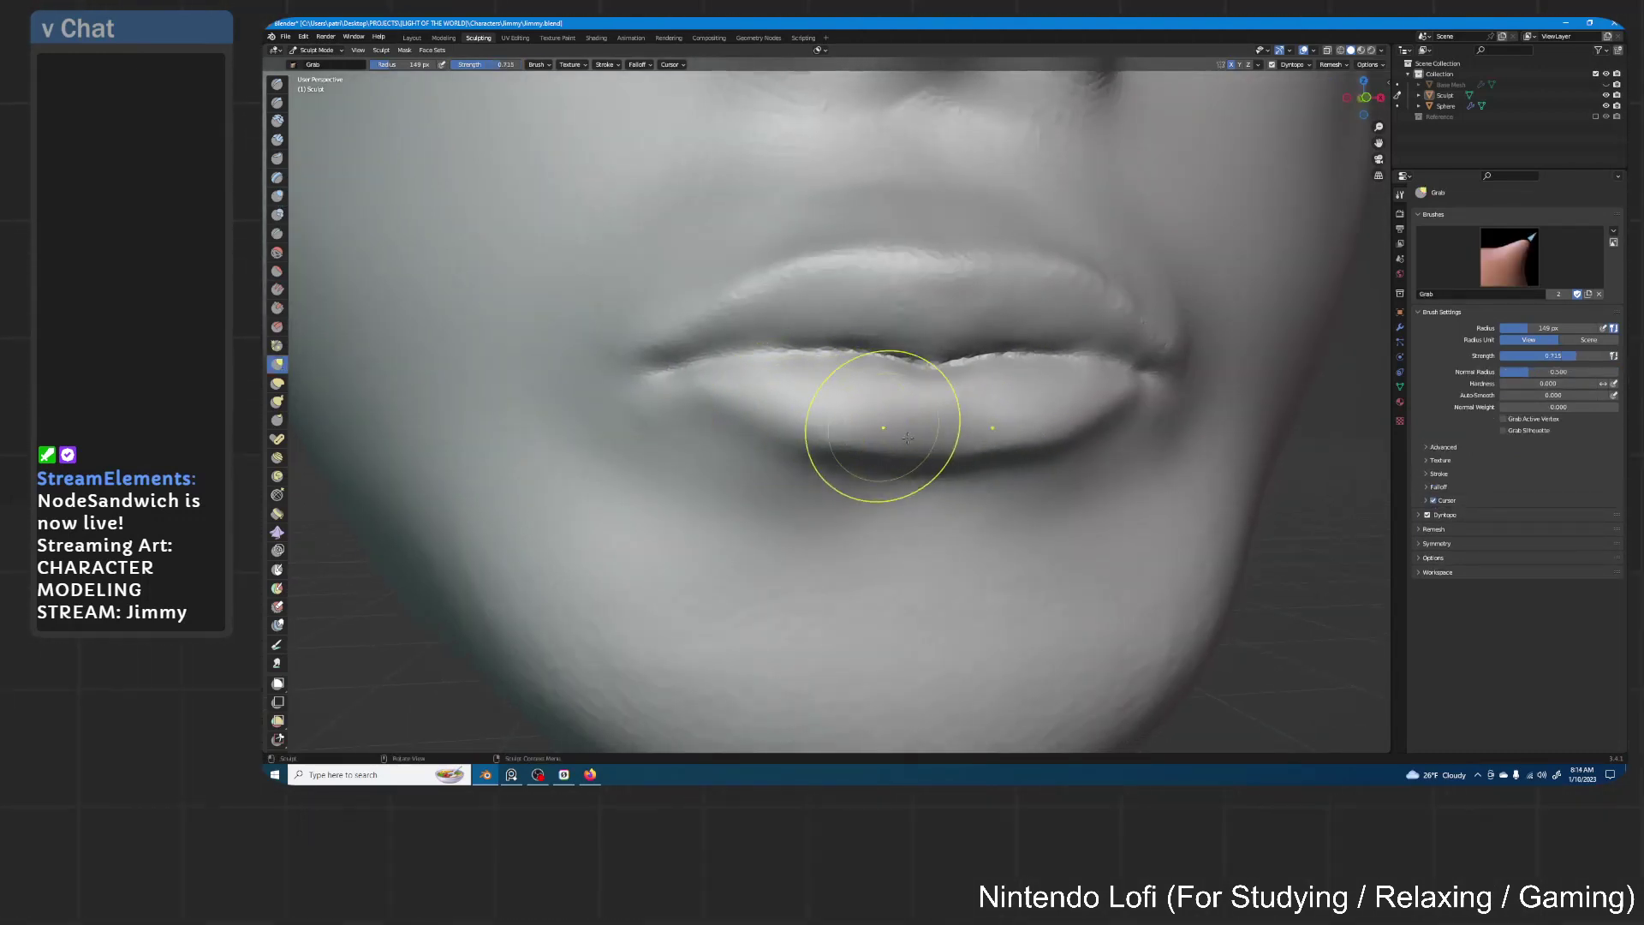
{"action": "mouse_move", "coordinate": [958, 443]}
{"action": "middle_mouse_down"}
{"action": "mouse_move", "coordinate": [1112, 385]}
{"action": "mouse_move", "coordinate": [908, 426]}
{"action": "mouse_move", "coordinate": [903, 490]}
{"action": "mouse_move", "coordinate": [865, 467]}
{"action": "mouse_move", "coordinate": [799, 480]}
{"action": "mouse_move", "coordinate": [865, 385]}
{"action": "mouse_move", "coordinate": [965, 349]}
{"action": "middle_mouse_up"}
Examine the head and the lips' proportions from the front, profile and three-quarter views
{"action": "scroll", "coordinate": [1112, 386], "scroll_direction": "down", "scroll_amount": 6}
{"action": "scroll", "coordinate": [882, 429], "scroll_direction": "up", "scroll_amount": 5}
{"action": "middle_click_drag", "start_coordinate": [753, 311], "coordinate": [984, 385]}
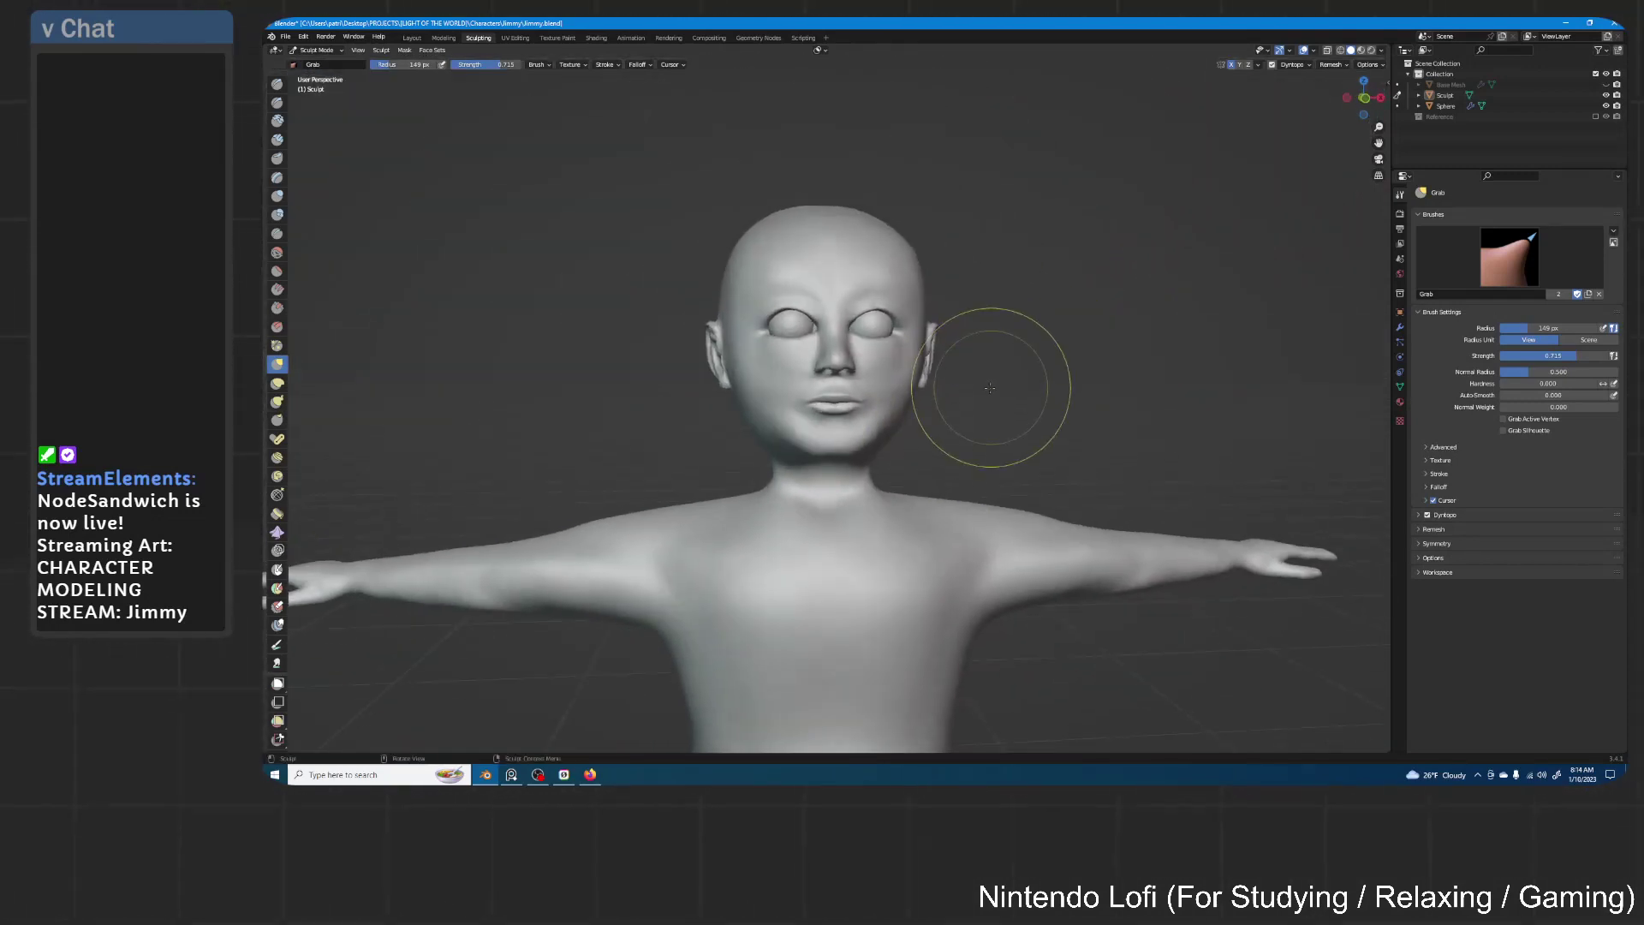
{"action": "scroll", "coordinate": [976, 377], "scroll_direction": "up", "scroll_amount": 3}
{"action": "scroll", "coordinate": [999, 348], "scroll_direction": "up", "scroll_amount": 2}
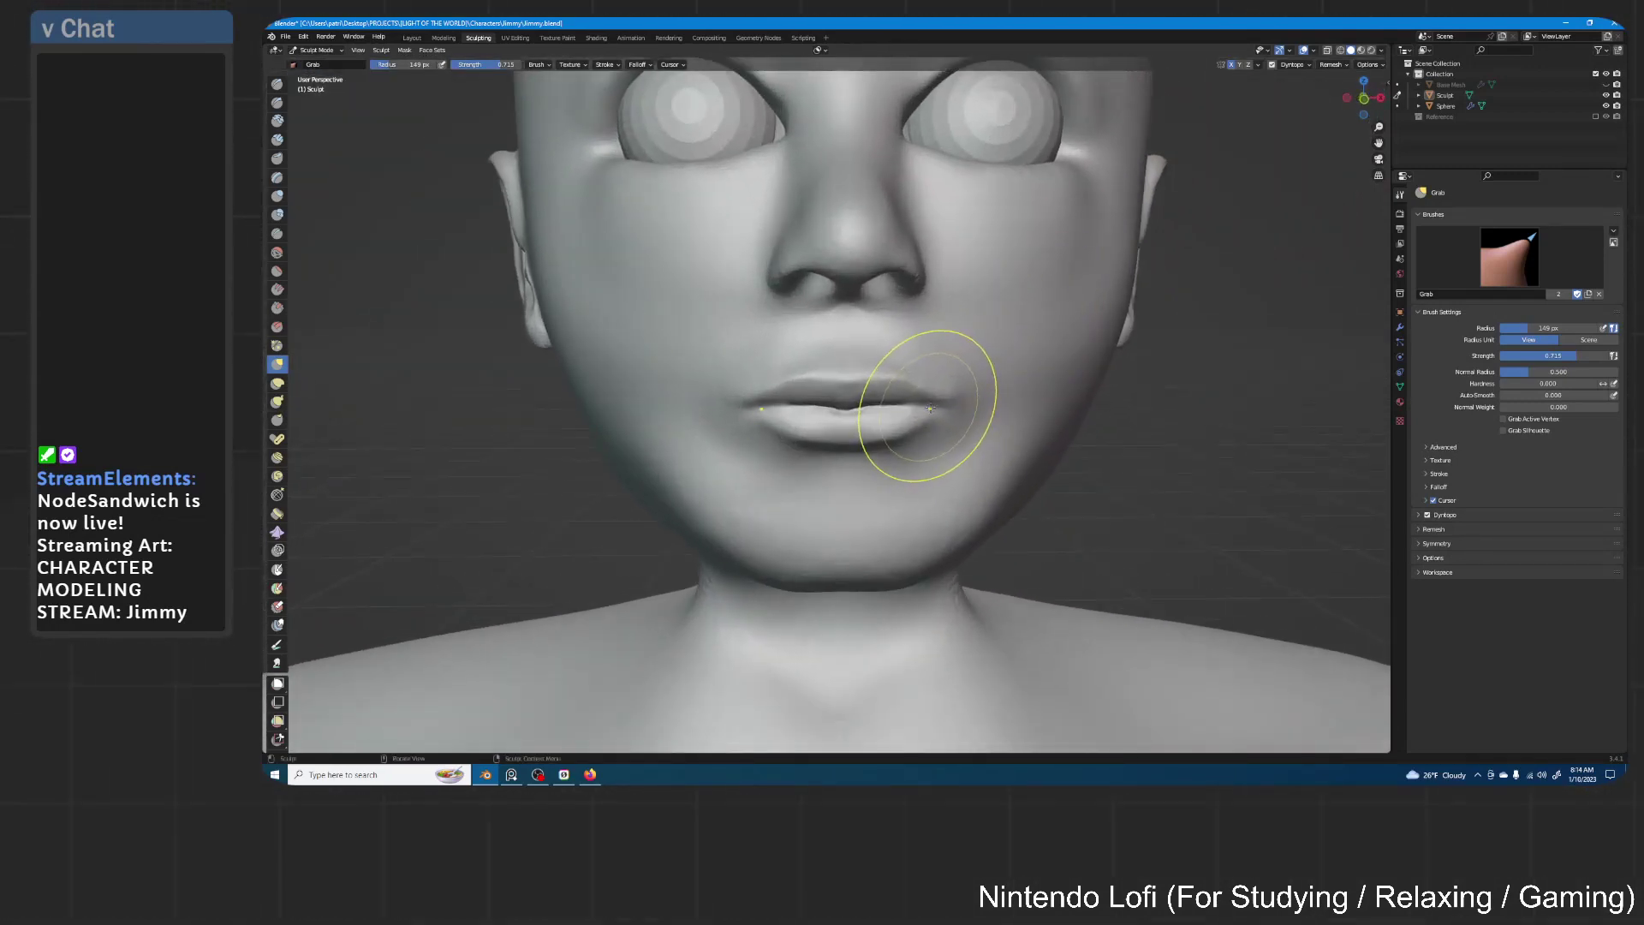
{"action": "mouse_move", "coordinate": [902, 436]}
{"action": "middle_mouse_down"}
{"action": "mouse_move", "coordinate": [1001, 385]}
{"action": "mouse_move", "coordinate": [1028, 417]}
{"action": "mouse_move", "coordinate": [1042, 357]}
{"action": "mouse_move", "coordinate": [881, 422]}
{"action": "mouse_move", "coordinate": [924, 414]}
{"action": "mouse_move", "coordinate": [864, 402]}
{"action": "mouse_move", "coordinate": [993, 429]}
{"action": "middle_mouse_up"}
{"action": "scroll", "coordinate": [1027, 359], "scroll_direction": "down", "scroll_amount": 5}
{"action": "scroll", "coordinate": [957, 402], "scroll_direction": "up", "scroll_amount": 3}
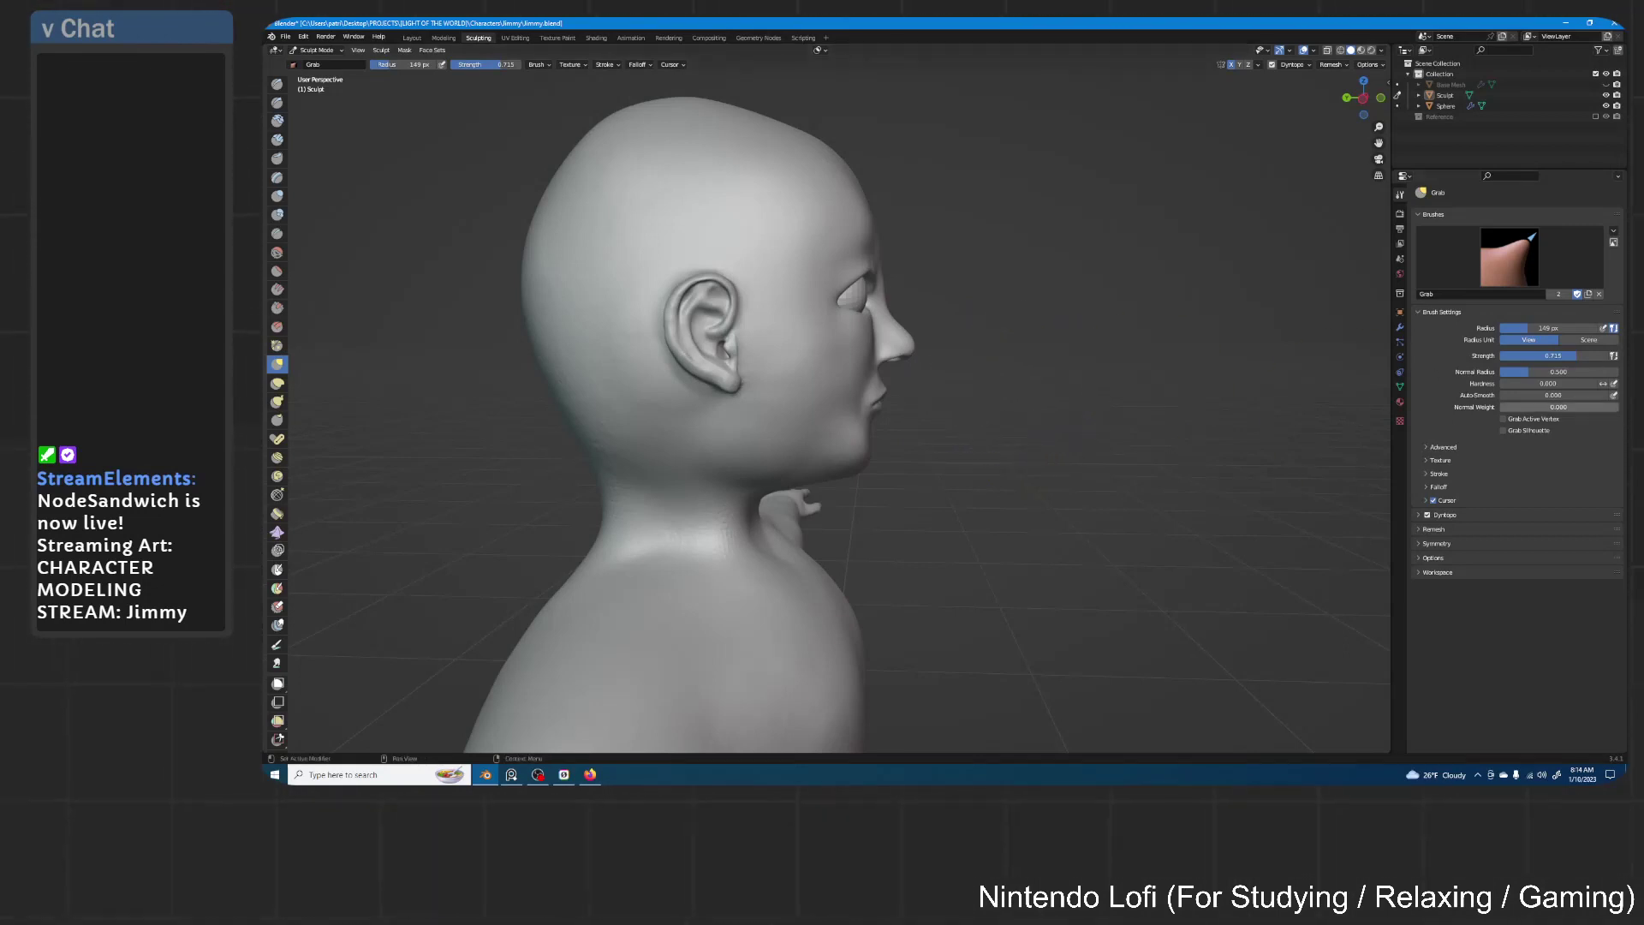
{"action": "key", "text": "alt+Tab"}
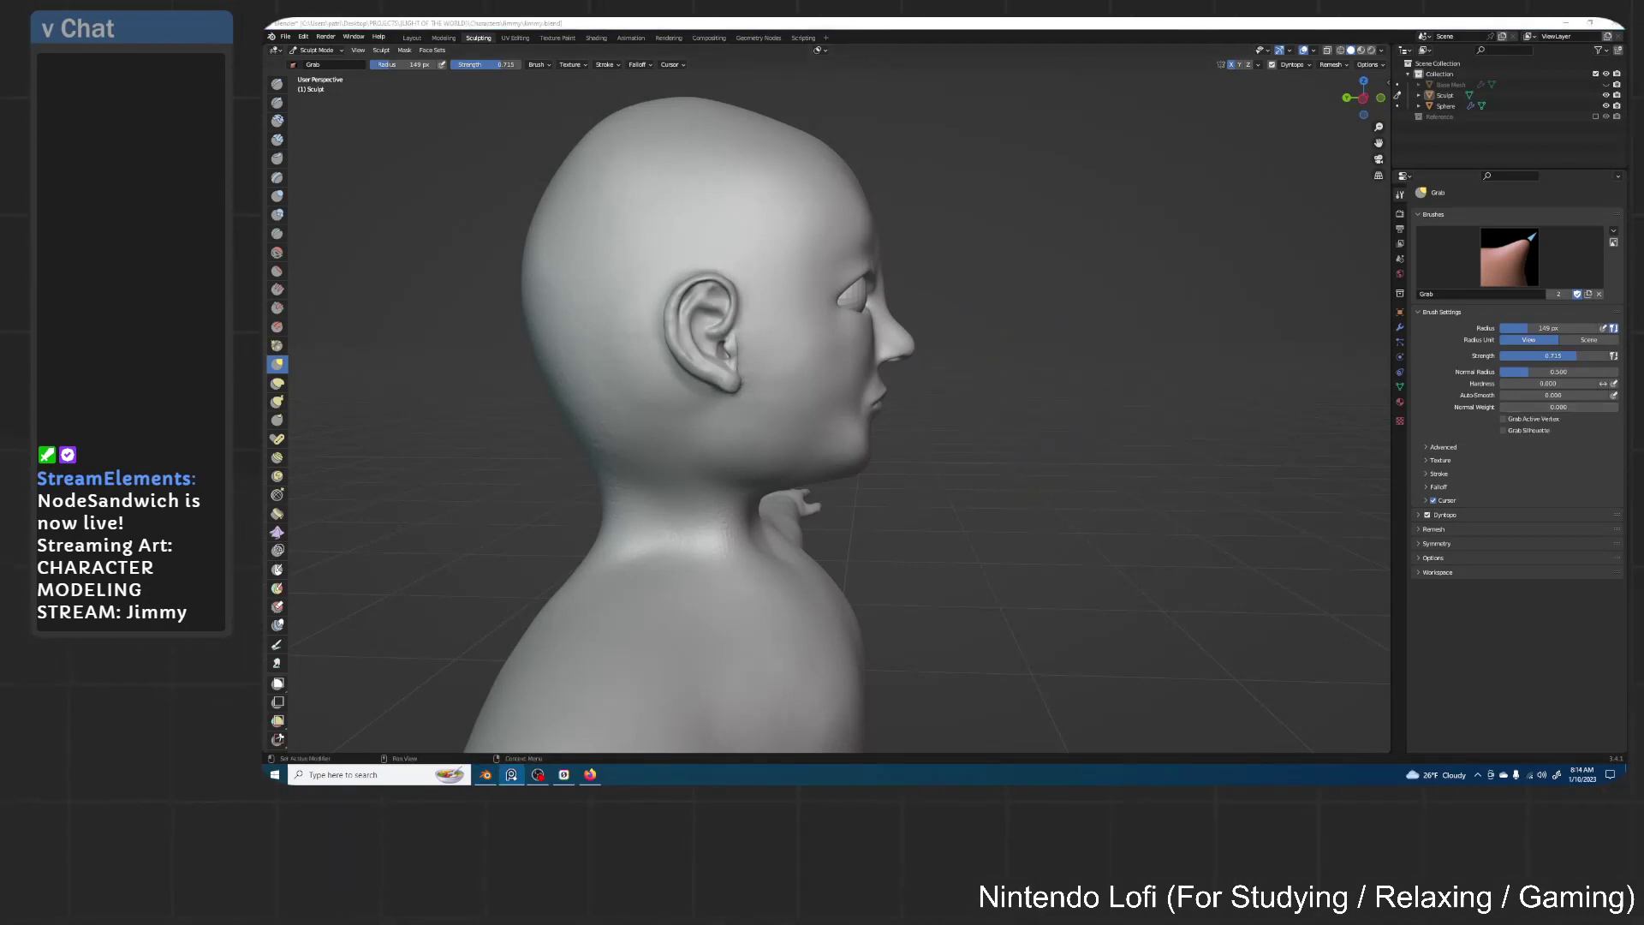
{"action": "left_click", "coordinate": [947, 20]}
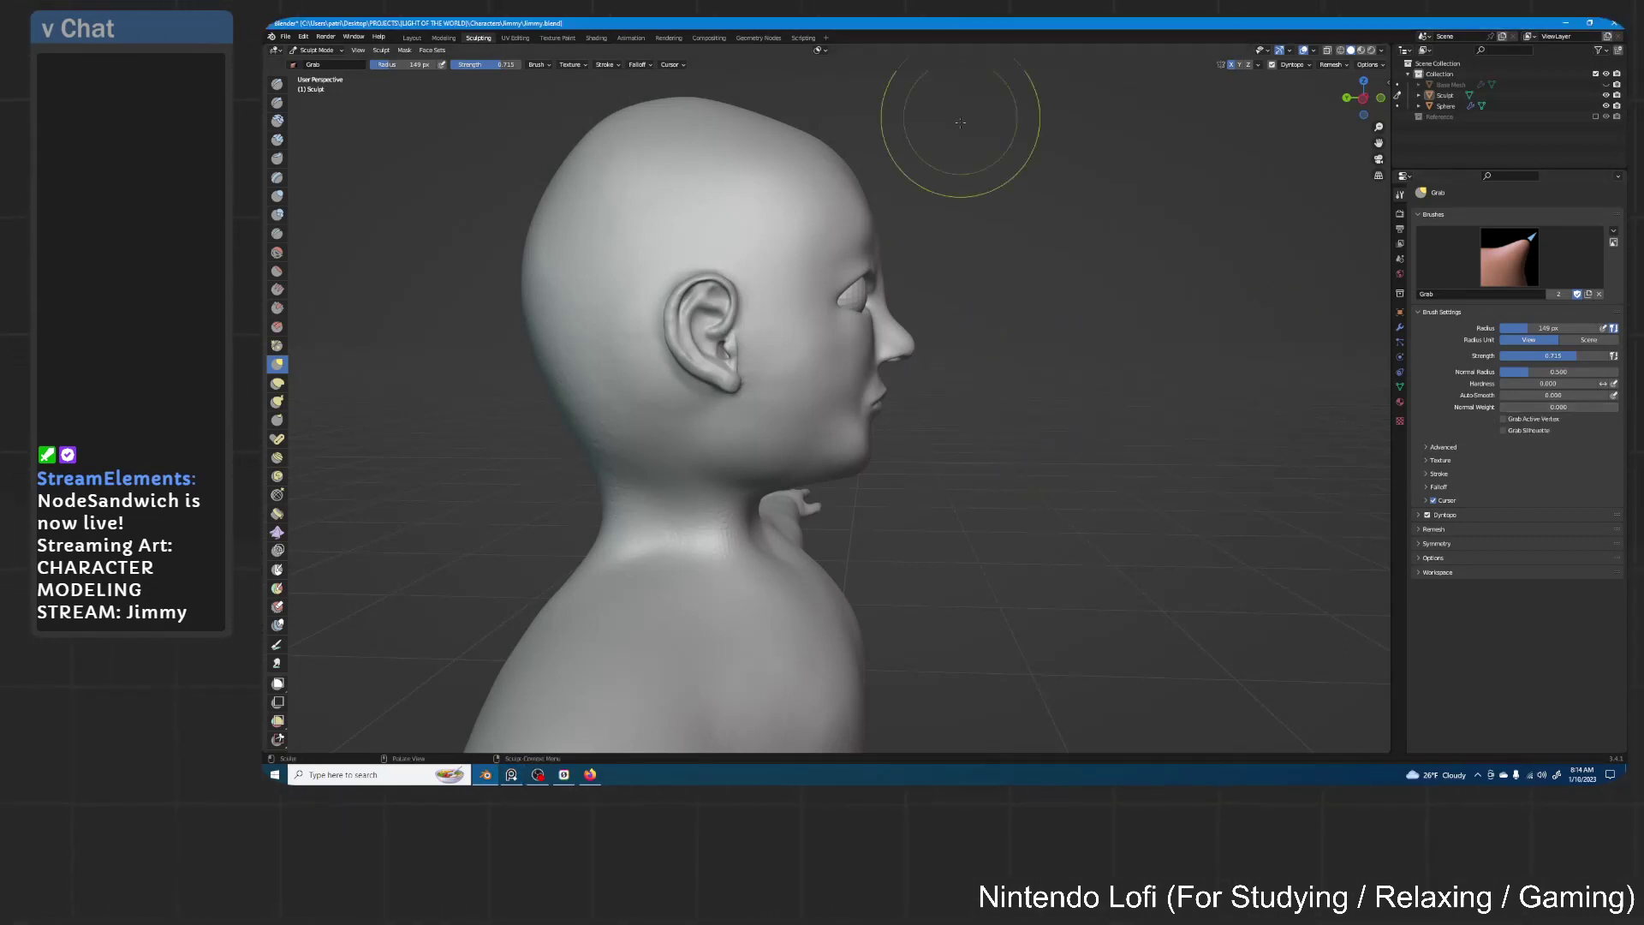
{"action": "middle_click_drag", "start_coordinate": [898, 411], "coordinate": [774, 405]}
{"action": "scroll", "coordinate": [951, 336], "scroll_direction": "up", "scroll_amount": 4}
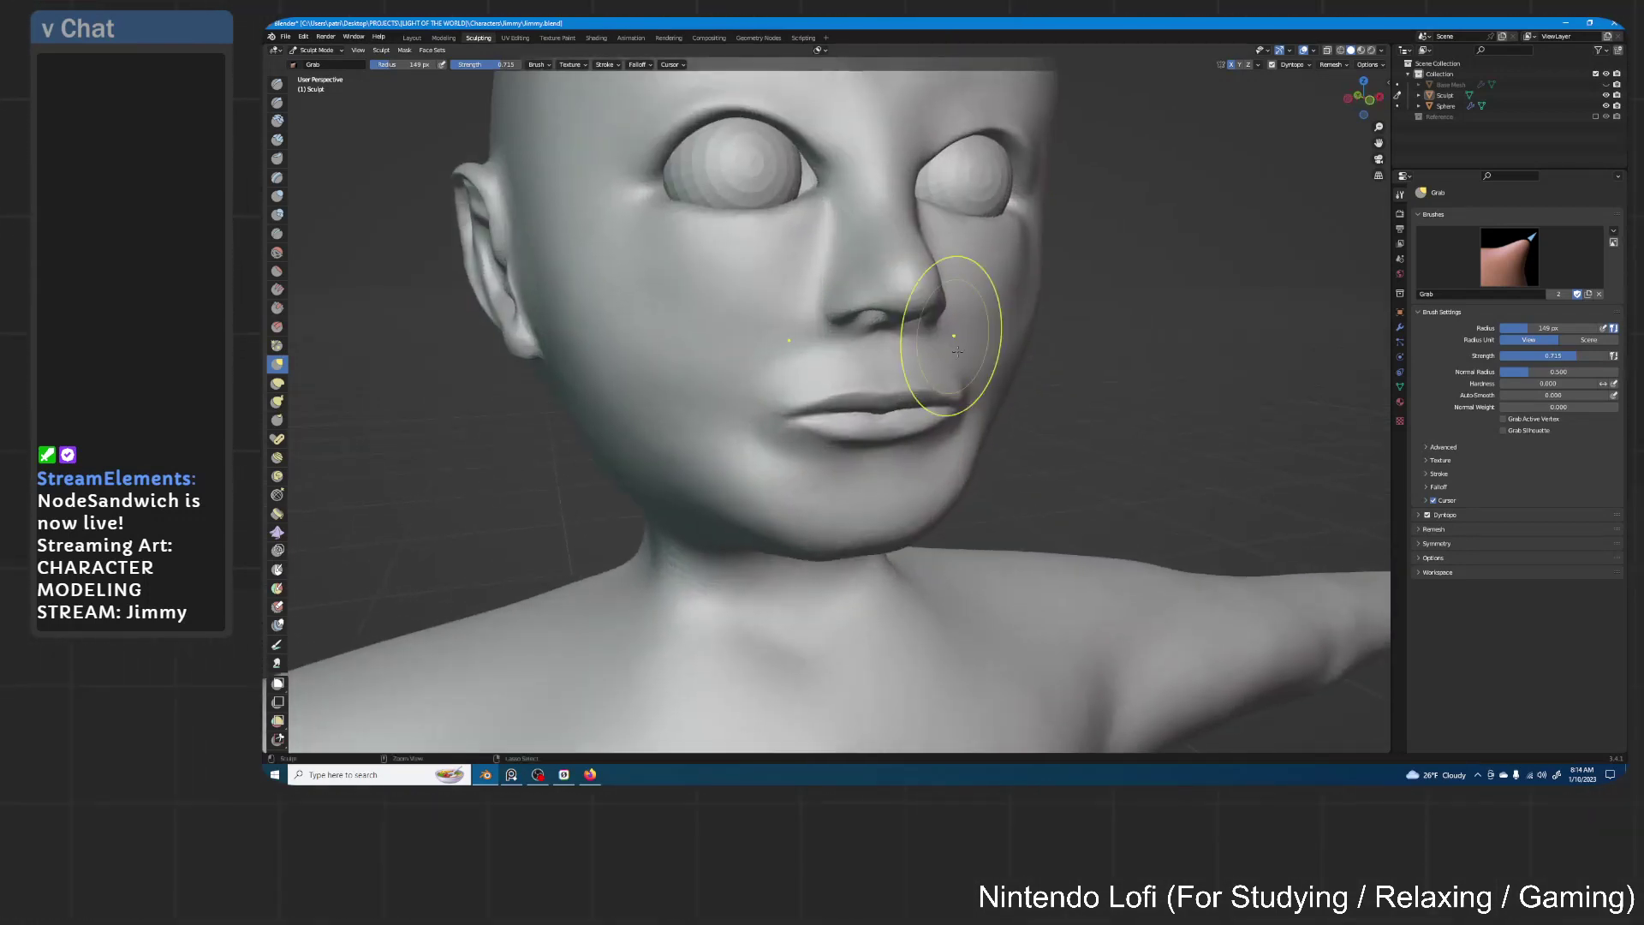
{"action": "middle_click_drag", "start_coordinate": [950, 335], "coordinate": [899, 344]}
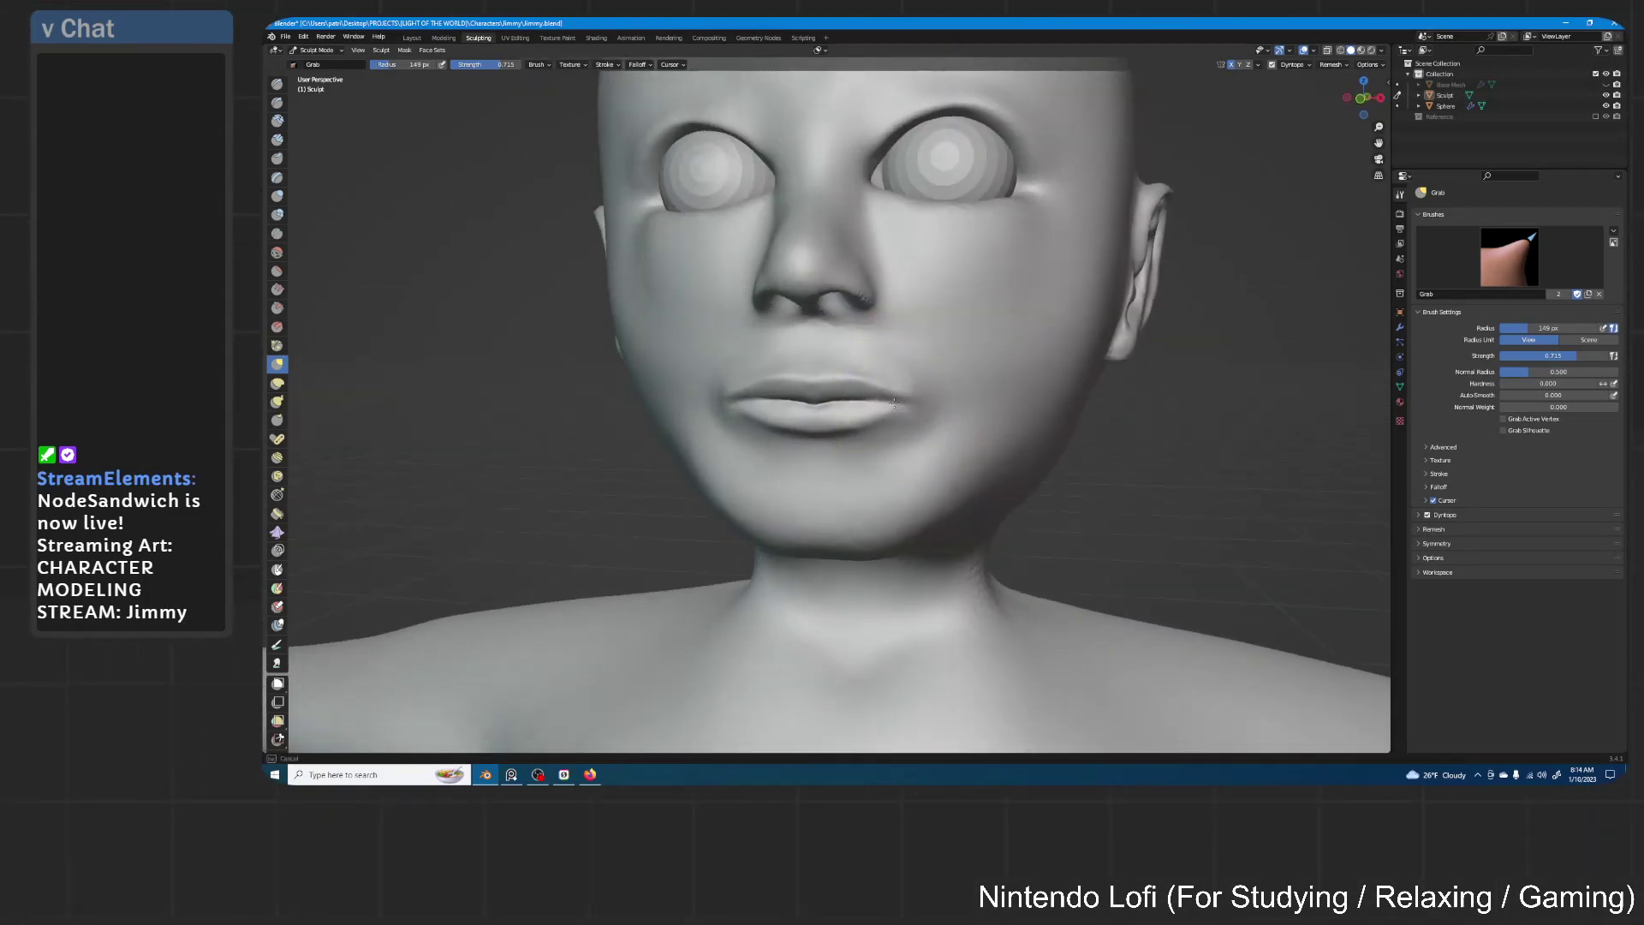
{"action": "mouse_move", "coordinate": [893, 403]}
{"action": "middle_mouse_down"}
{"action": "mouse_move", "coordinate": [856, 422]}
{"action": "mouse_move", "coordinate": [836, 510]}
{"action": "mouse_move", "coordinate": [862, 486]}
{"action": "mouse_move", "coordinate": [848, 495]}
{"action": "middle_mouse_up"}
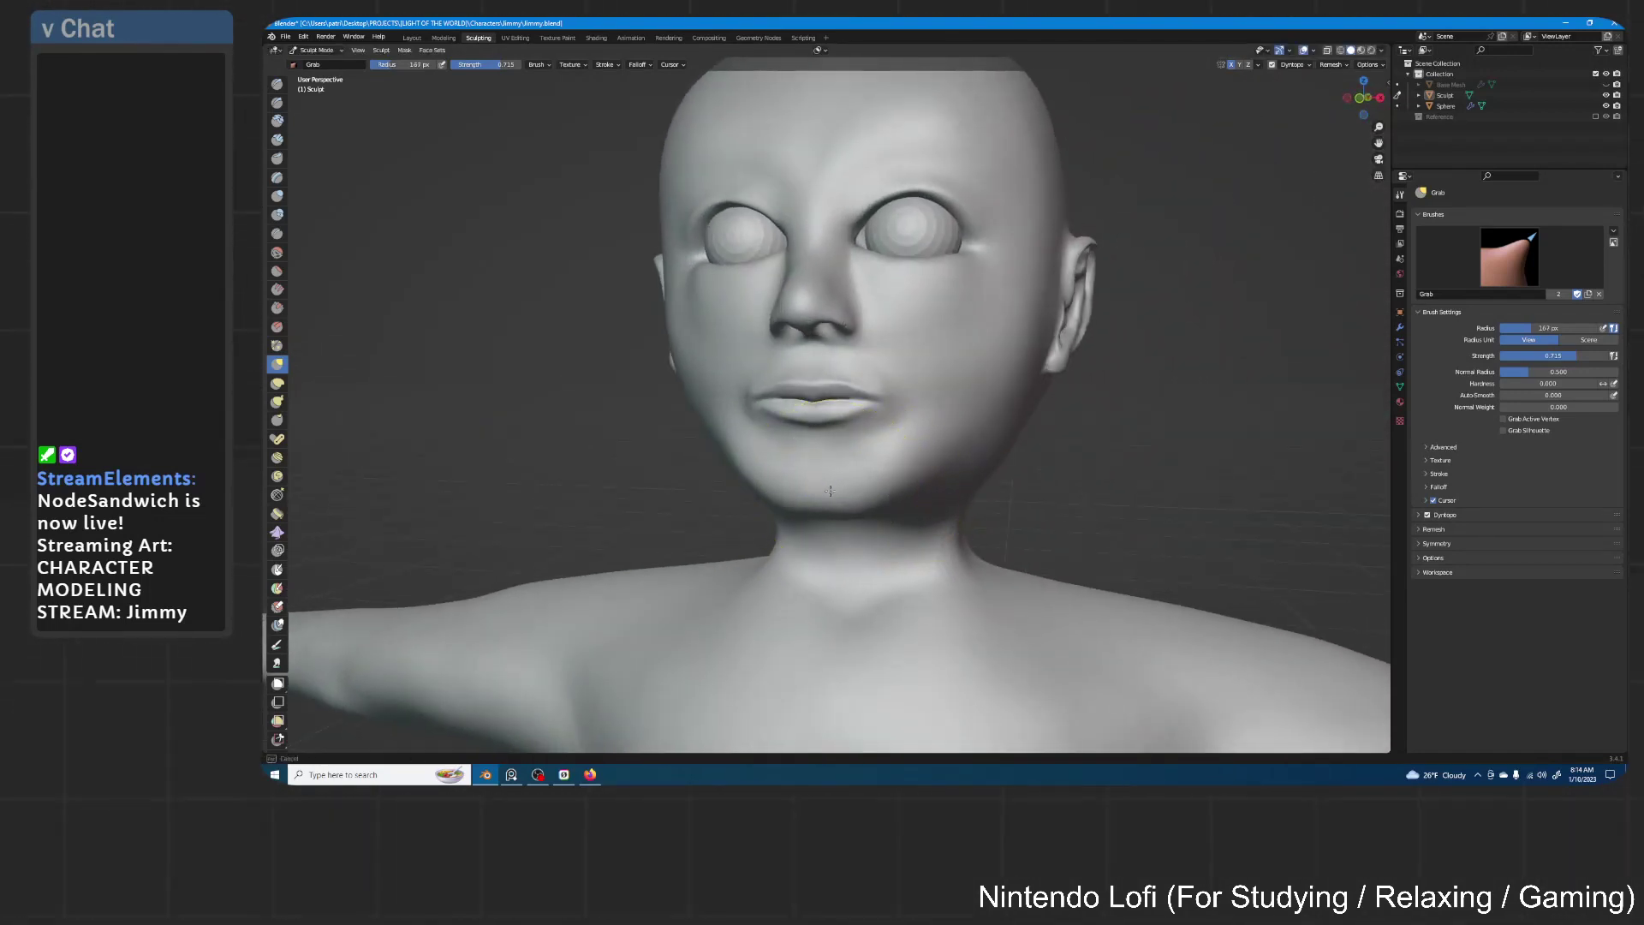
Enlarge the Grab brush and pull the upper lip inward and upward in profile
{"action": "scroll", "coordinate": [917, 469], "scroll_direction": "up", "scroll_amount": 6}
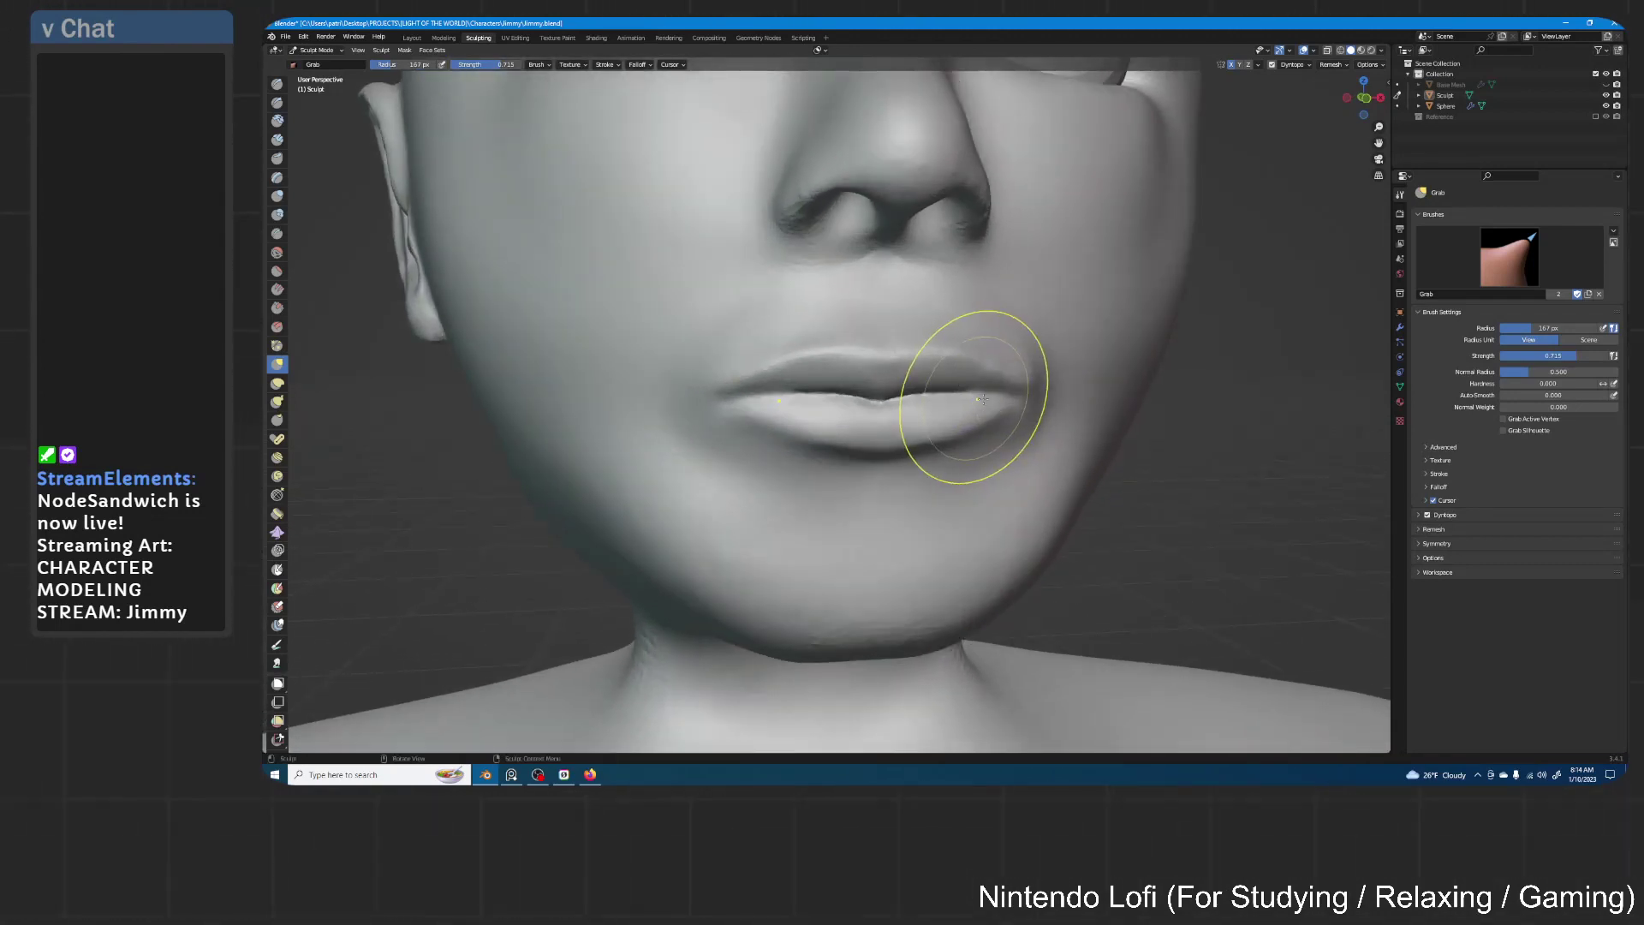
{"action": "middle_click_drag", "start_coordinate": [982, 399], "coordinate": [1087, 396]}
{"action": "key", "text": "bracketright"}
{"action": "key", "text": "bracketright"}
{"action": "left_click_drag", "start_coordinate": [1046, 369], "coordinate": [1016, 357]}
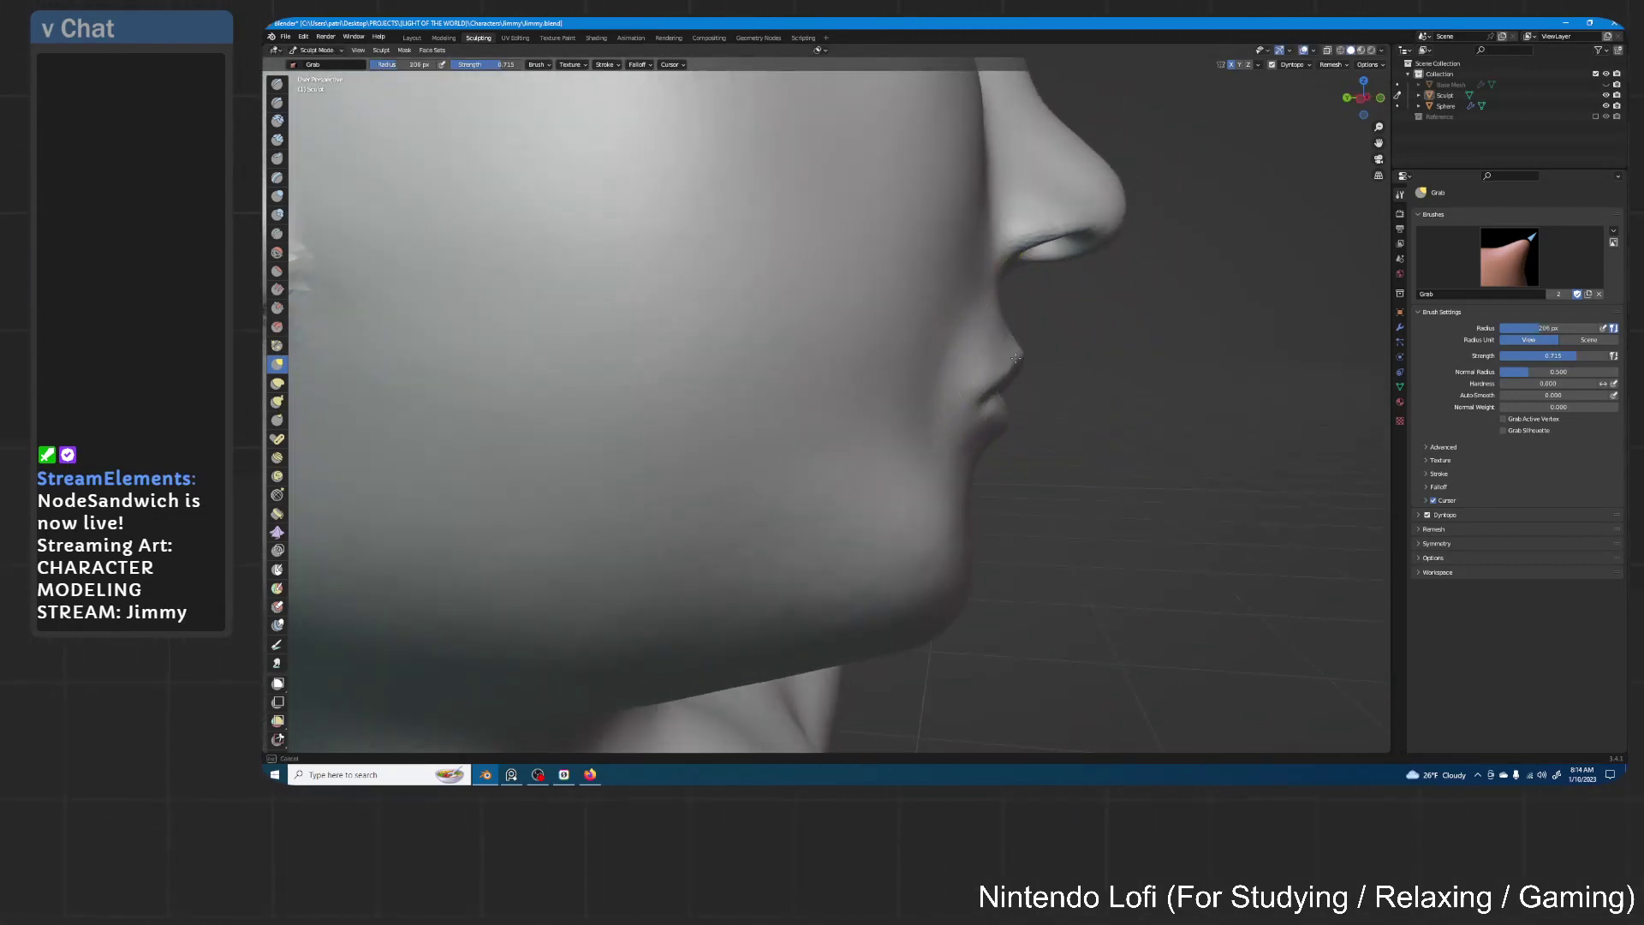
{"action": "scroll", "coordinate": [1046, 386], "scroll_direction": "down", "scroll_amount": 4}
{"action": "middle_click_drag", "start_coordinate": [1045, 385], "coordinate": [1009, 404]}
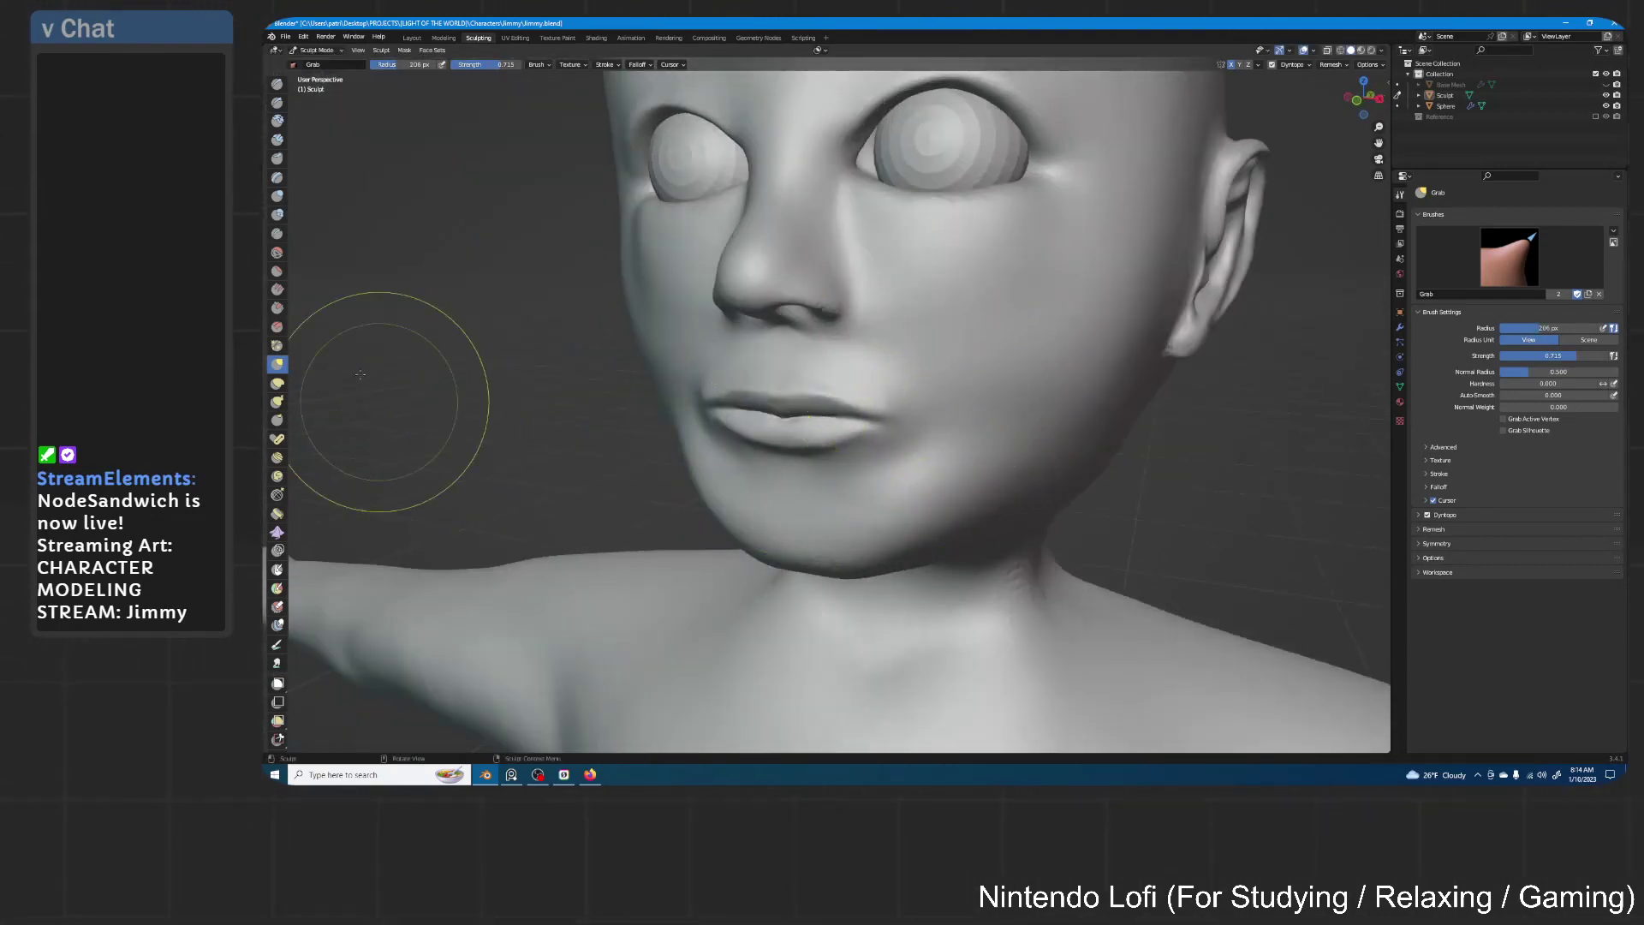
Puff out the cheeks beside the mouth with the Inflate brush
{"action": "key", "text": "i"}
{"action": "scroll", "coordinate": [1017, 470], "scroll_direction": "up", "scroll_amount": 3}
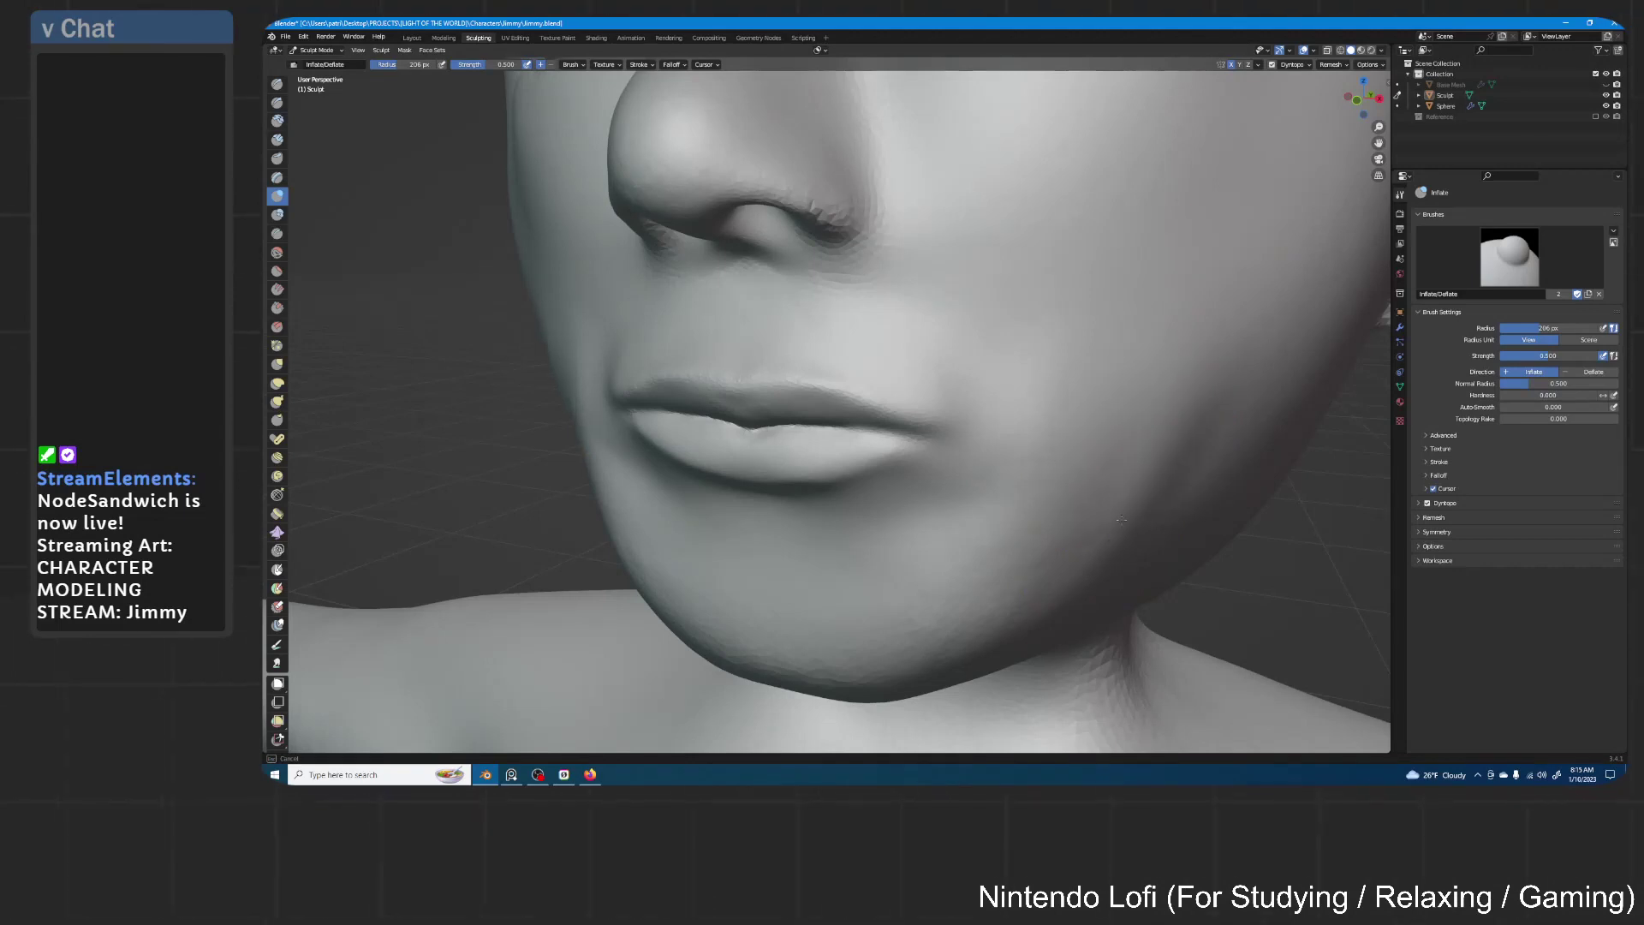
{"action": "left_click_drag", "start_coordinate": [1125, 485], "coordinate": [1156, 437]}
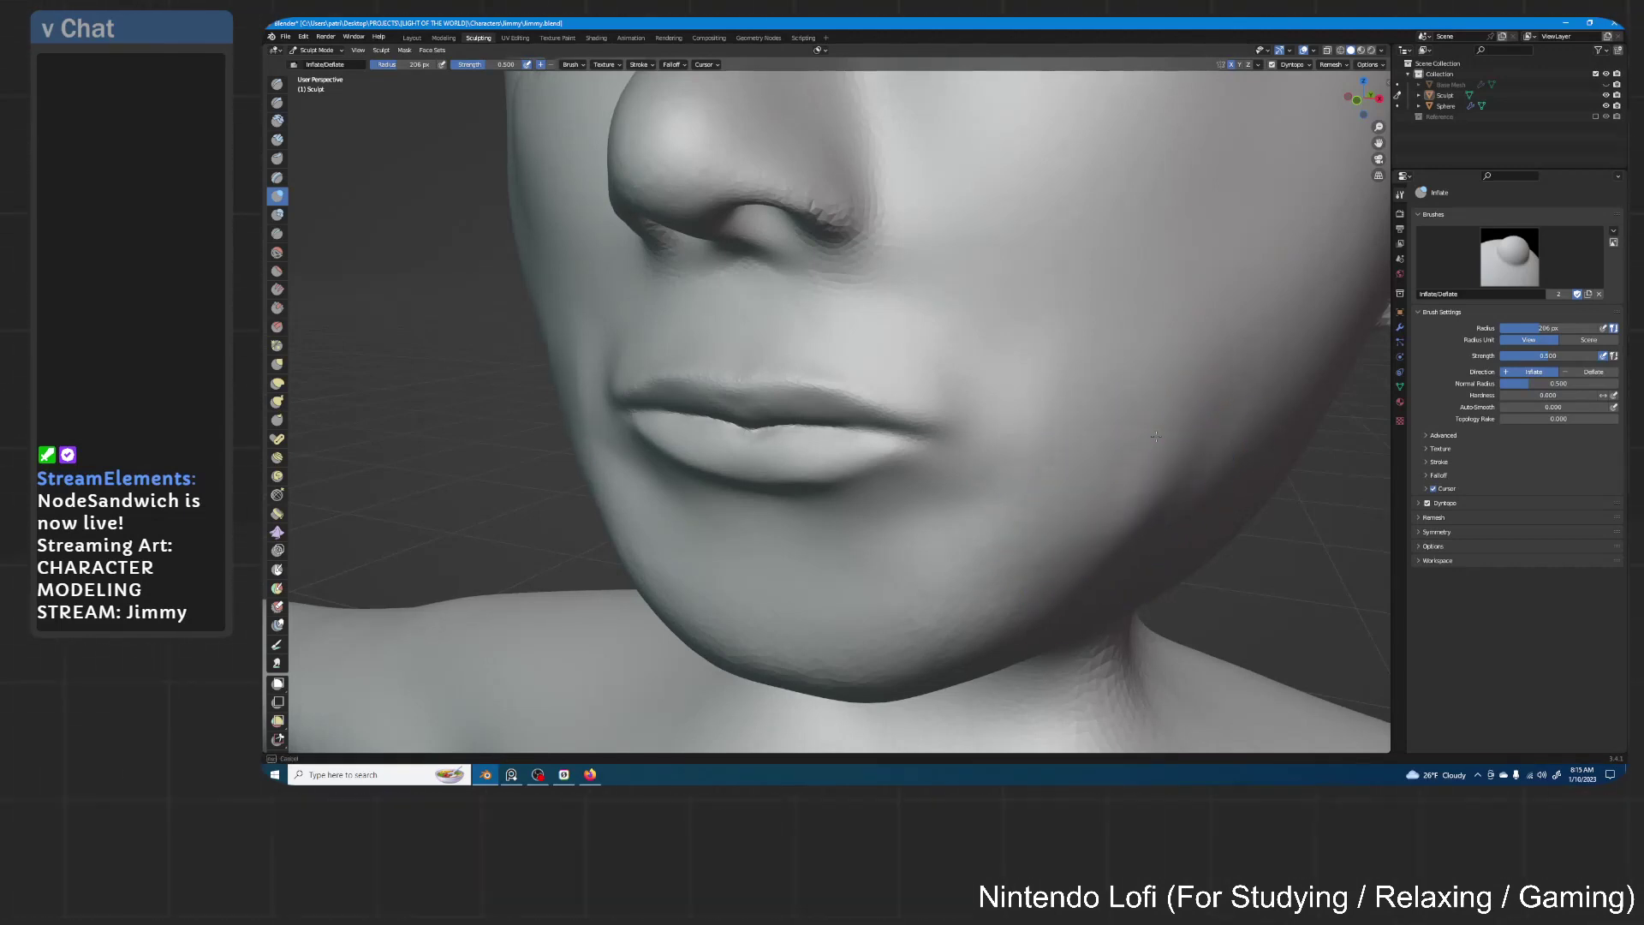
{"action": "scroll", "coordinate": [1109, 325], "scroll_direction": "down", "scroll_amount": 6}
{"action": "mouse_move", "coordinate": [1050, 428]}
{"action": "middle_mouse_down"}
{"action": "mouse_move", "coordinate": [1099, 437]}
{"action": "mouse_move", "coordinate": [1049, 446]}
{"action": "middle_mouse_up"}
{"action": "scroll", "coordinate": [1048, 448], "scroll_direction": "up", "scroll_amount": 3}
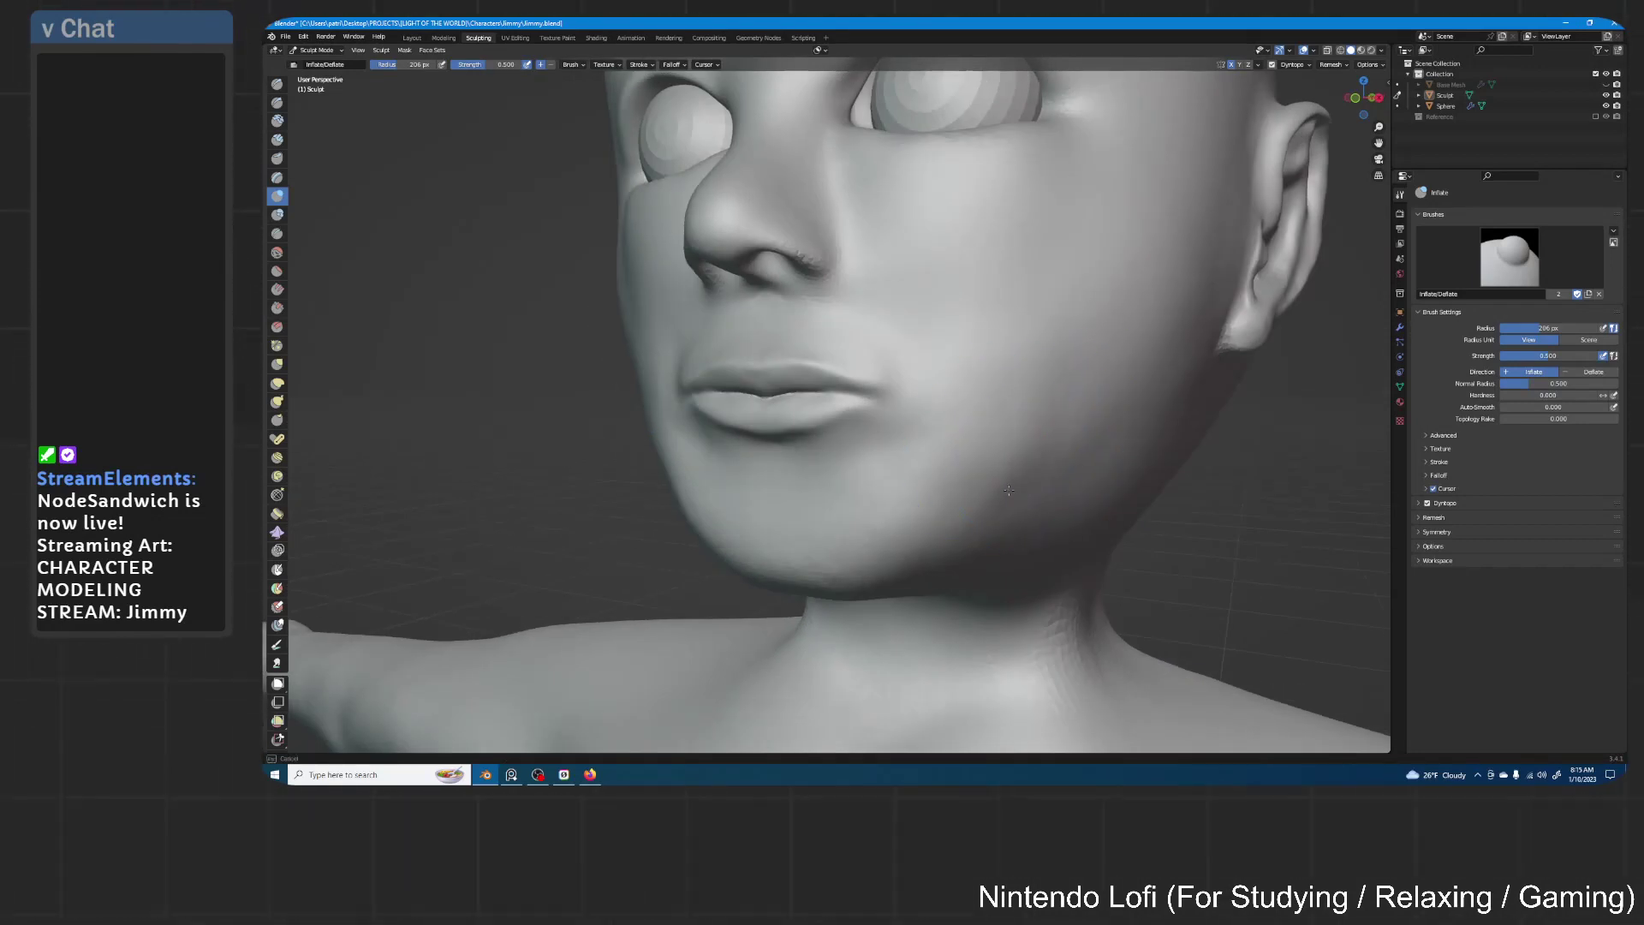
{"action": "left_click_drag", "start_coordinate": [1071, 409], "coordinate": [1074, 419]}
{"action": "scroll", "coordinate": [1070, 420], "scroll_direction": "down", "scroll_amount": 3}
{"action": "mouse_move", "coordinate": [1012, 419]}
{"action": "middle_mouse_down"}
{"action": "mouse_move", "coordinate": [1090, 419]}
{"action": "mouse_move", "coordinate": [977, 423]}
{"action": "middle_mouse_up"}
{"action": "scroll", "coordinate": [1061, 417], "scroll_direction": "up", "scroll_amount": 3}
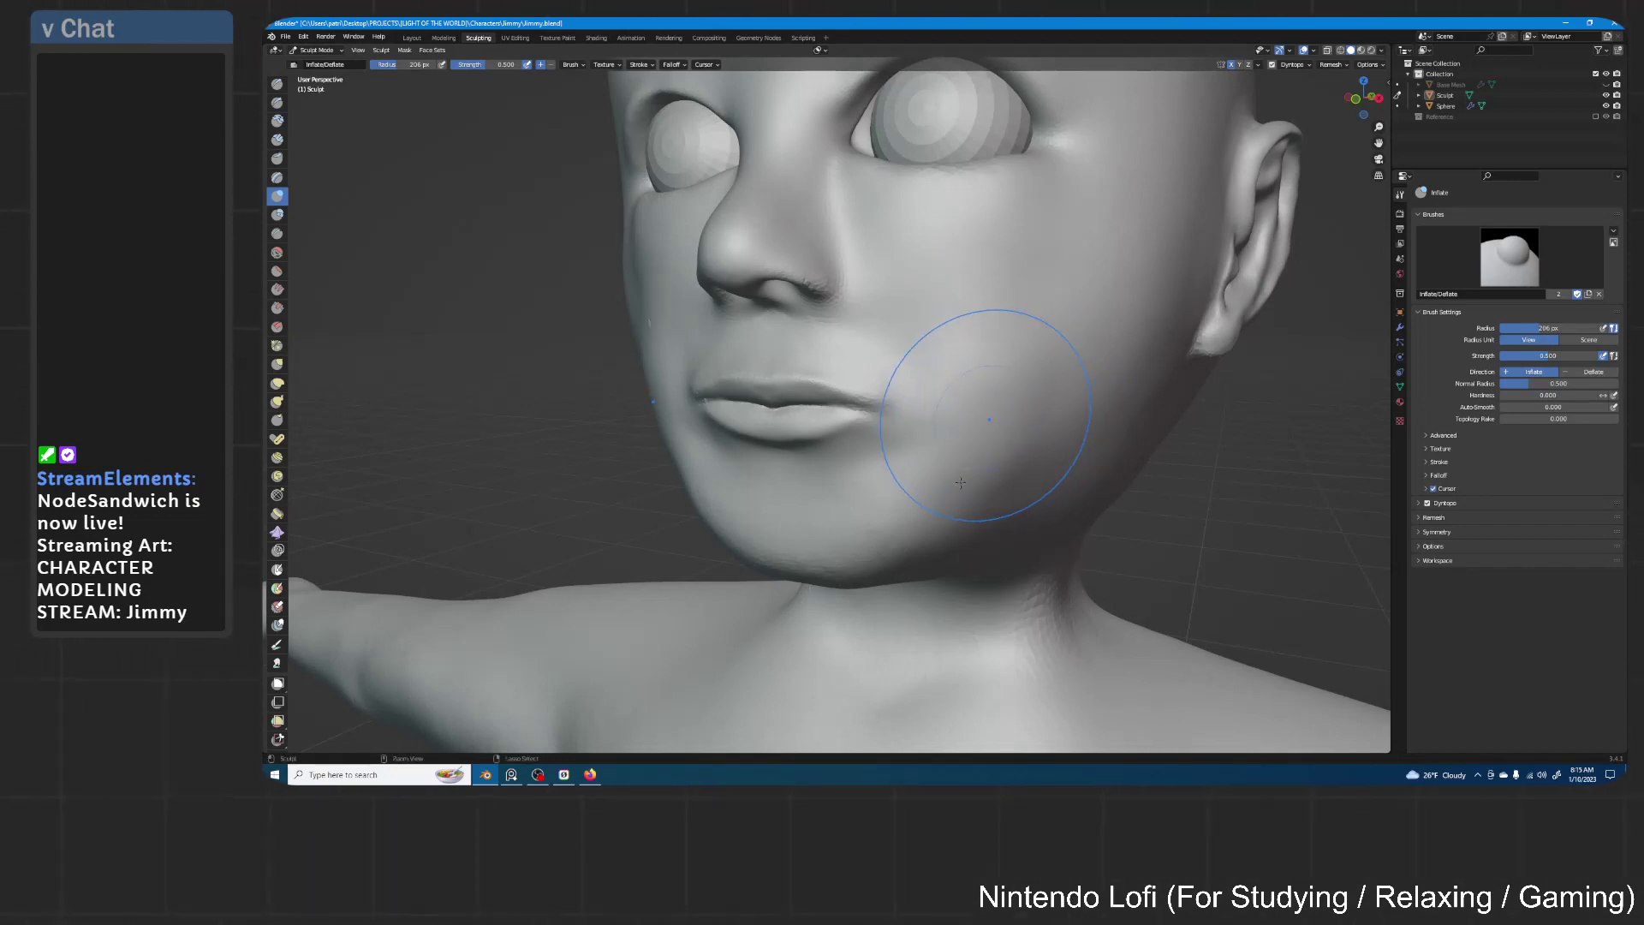
Reduce the Inflate brush radius to 148 px and review the cheeks close up and against the whole body
{"action": "middle_click_drag", "start_coordinate": [984, 420], "coordinate": [987, 381], "text": "ctrl"}
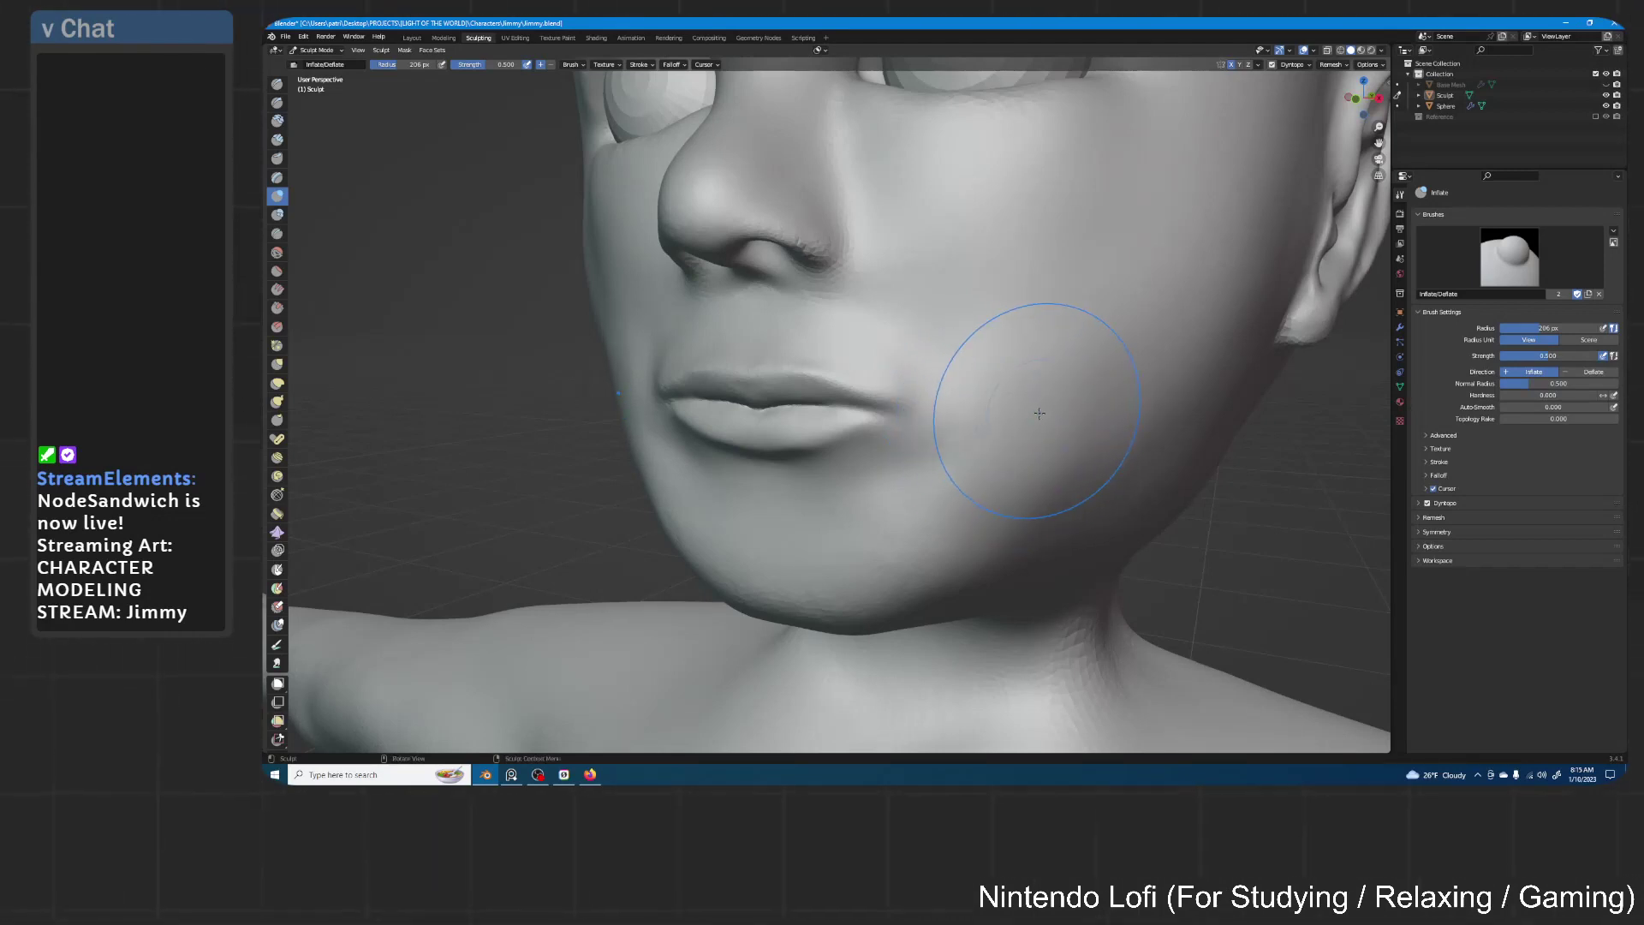
{"action": "key", "text": "f"}
{"action": "left_click", "coordinate": [1032, 439]}
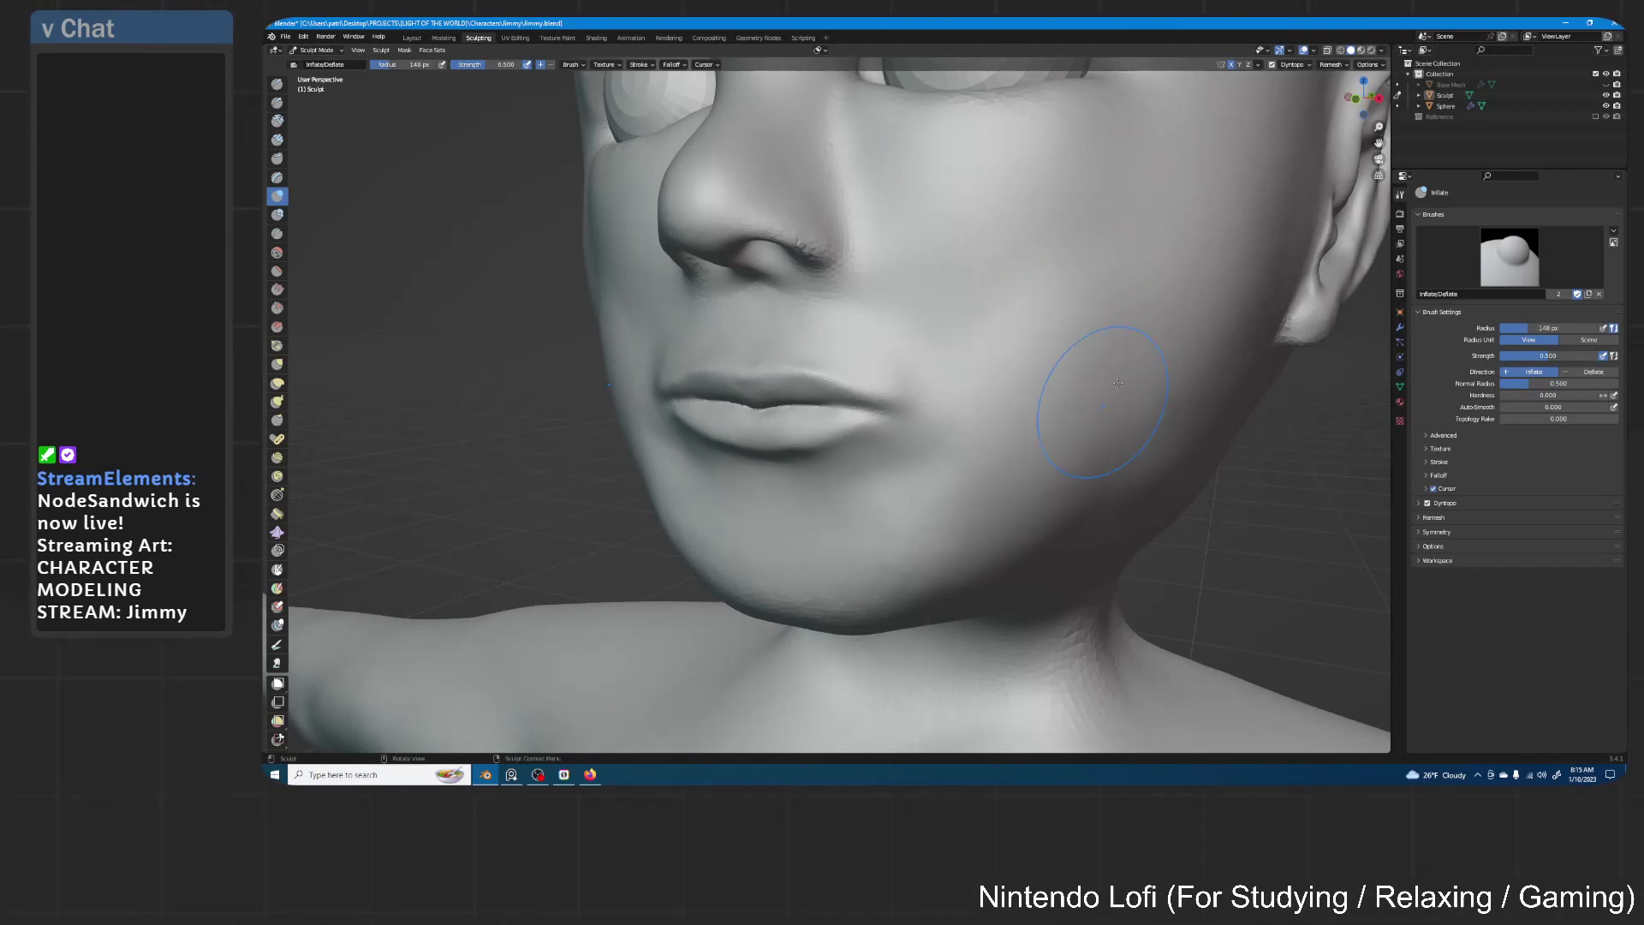
{"action": "middle_click_drag", "start_coordinate": [1117, 383], "coordinate": [1080, 479], "text": "ctrl"}
{"action": "mouse_move", "coordinate": [934, 454]}
{"action": "middle_mouse_down"}
{"action": "mouse_move", "coordinate": [1007, 447]}
{"action": "mouse_move", "coordinate": [994, 358]}
{"action": "middle_mouse_up"}
{"action": "scroll", "coordinate": [1009, 443], "scroll_direction": "up", "scroll_amount": 4}
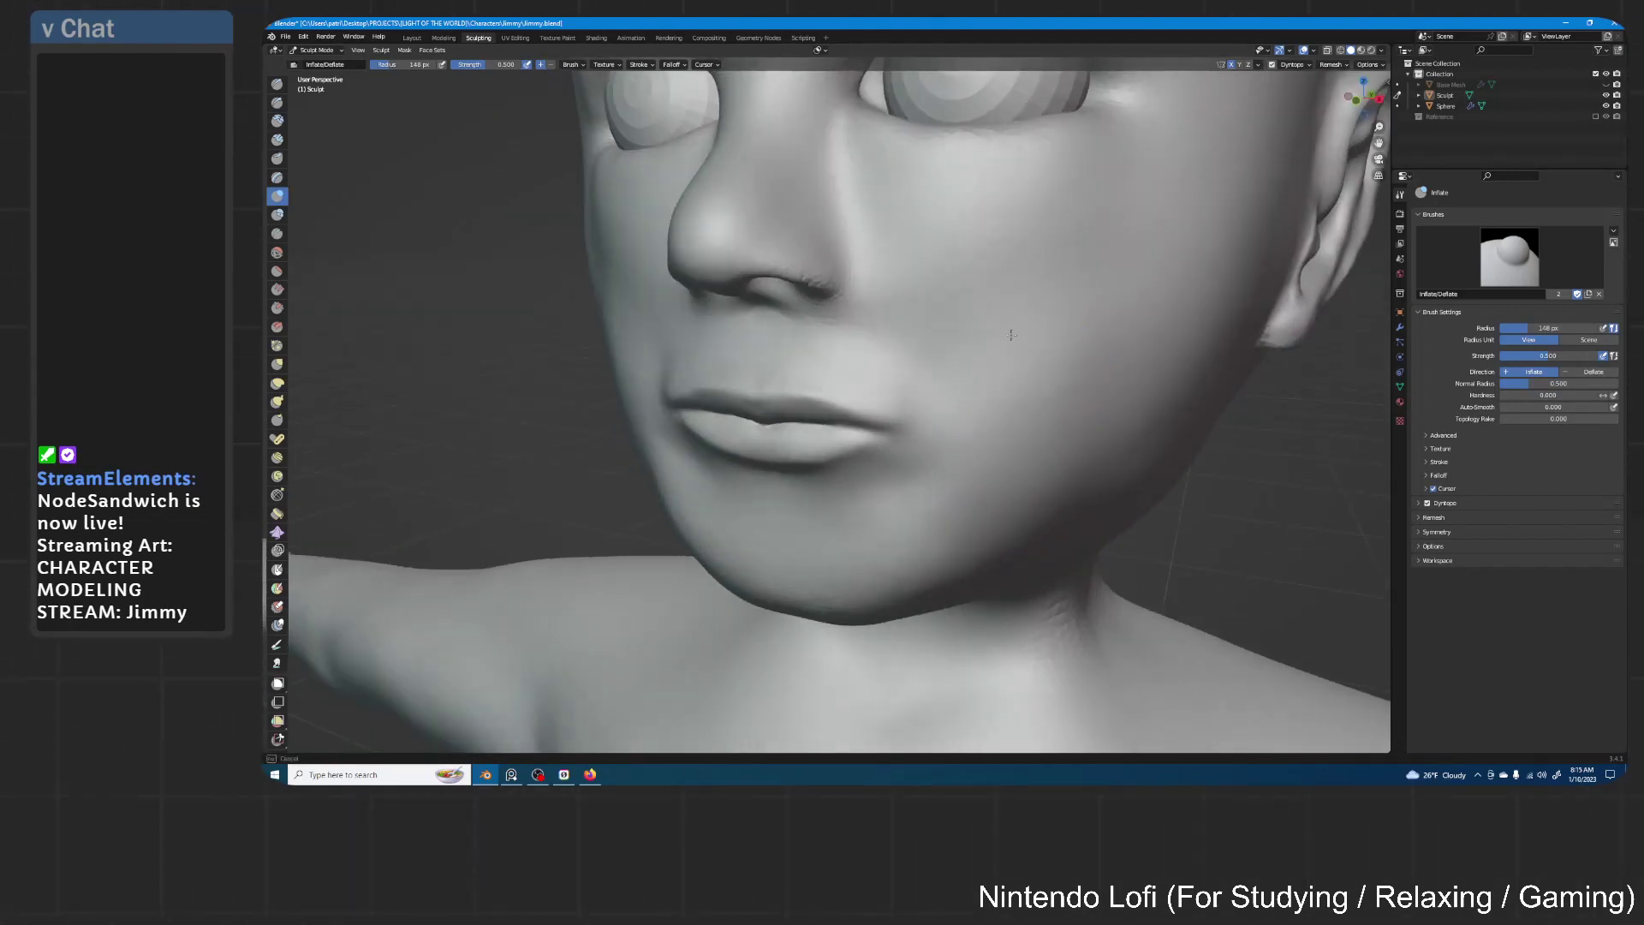
{"action": "scroll", "coordinate": [1045, 283], "scroll_direction": "down", "scroll_amount": 5}
{"action": "middle_click_drag", "start_coordinate": [1045, 283], "coordinate": [1060, 382]}
{"action": "scroll", "coordinate": [1008, 434], "scroll_direction": "down", "scroll_amount": 4}
{"action": "middle_click_drag", "start_coordinate": [1008, 434], "coordinate": [1029, 391]}
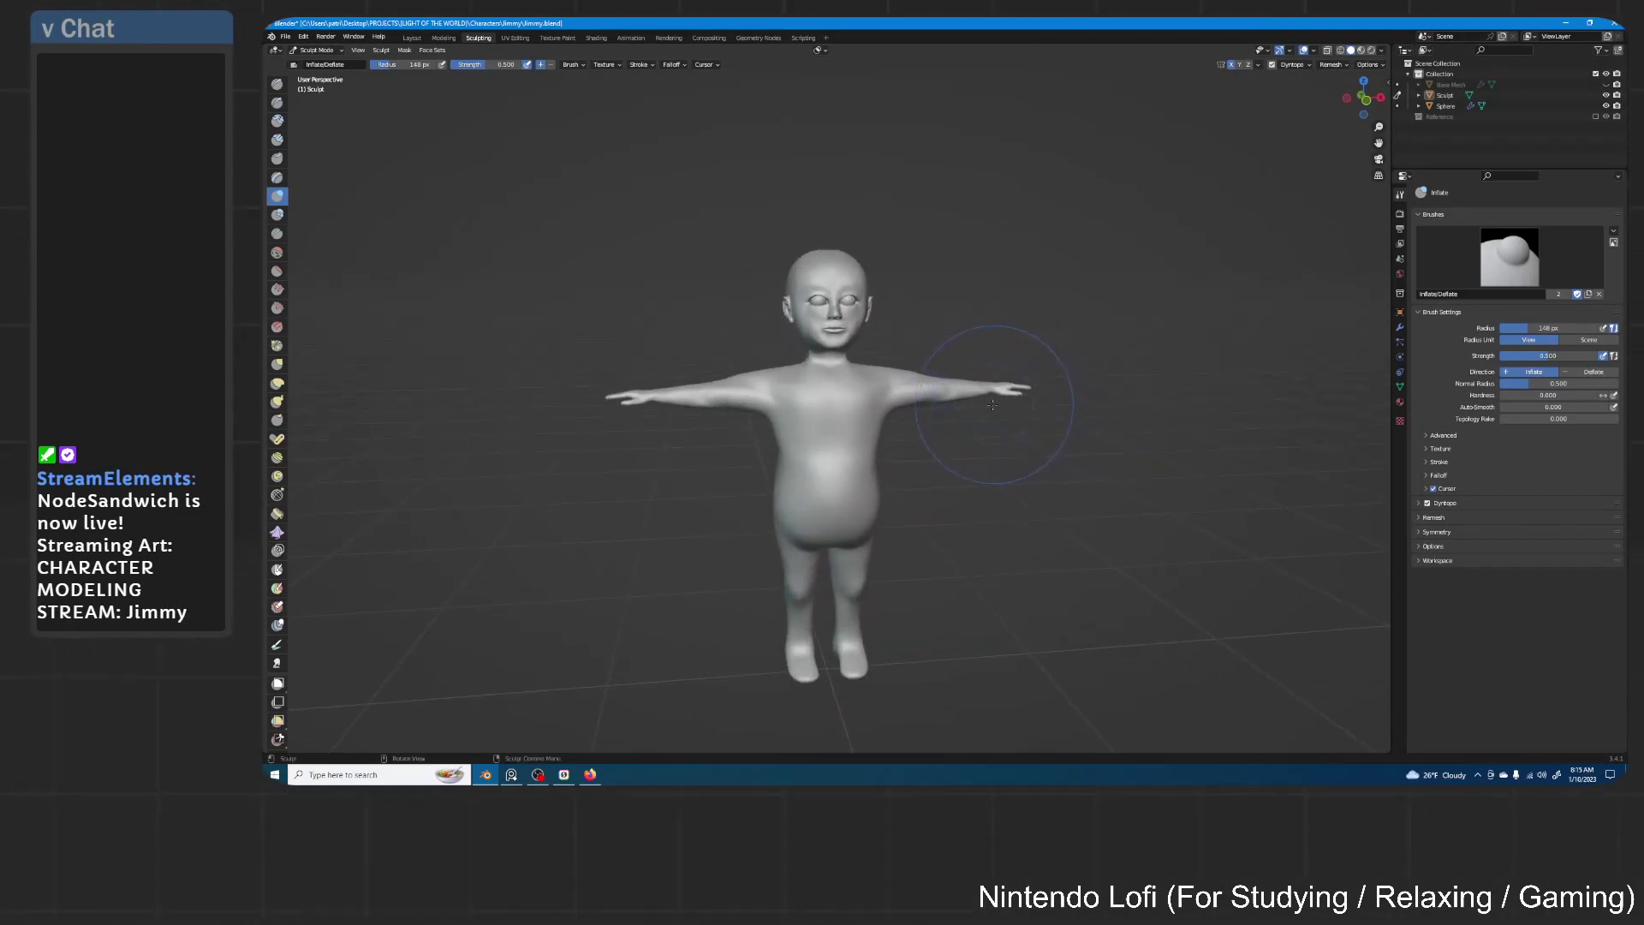
{"action": "middle_click_drag", "start_coordinate": [970, 359], "coordinate": [950, 364]}
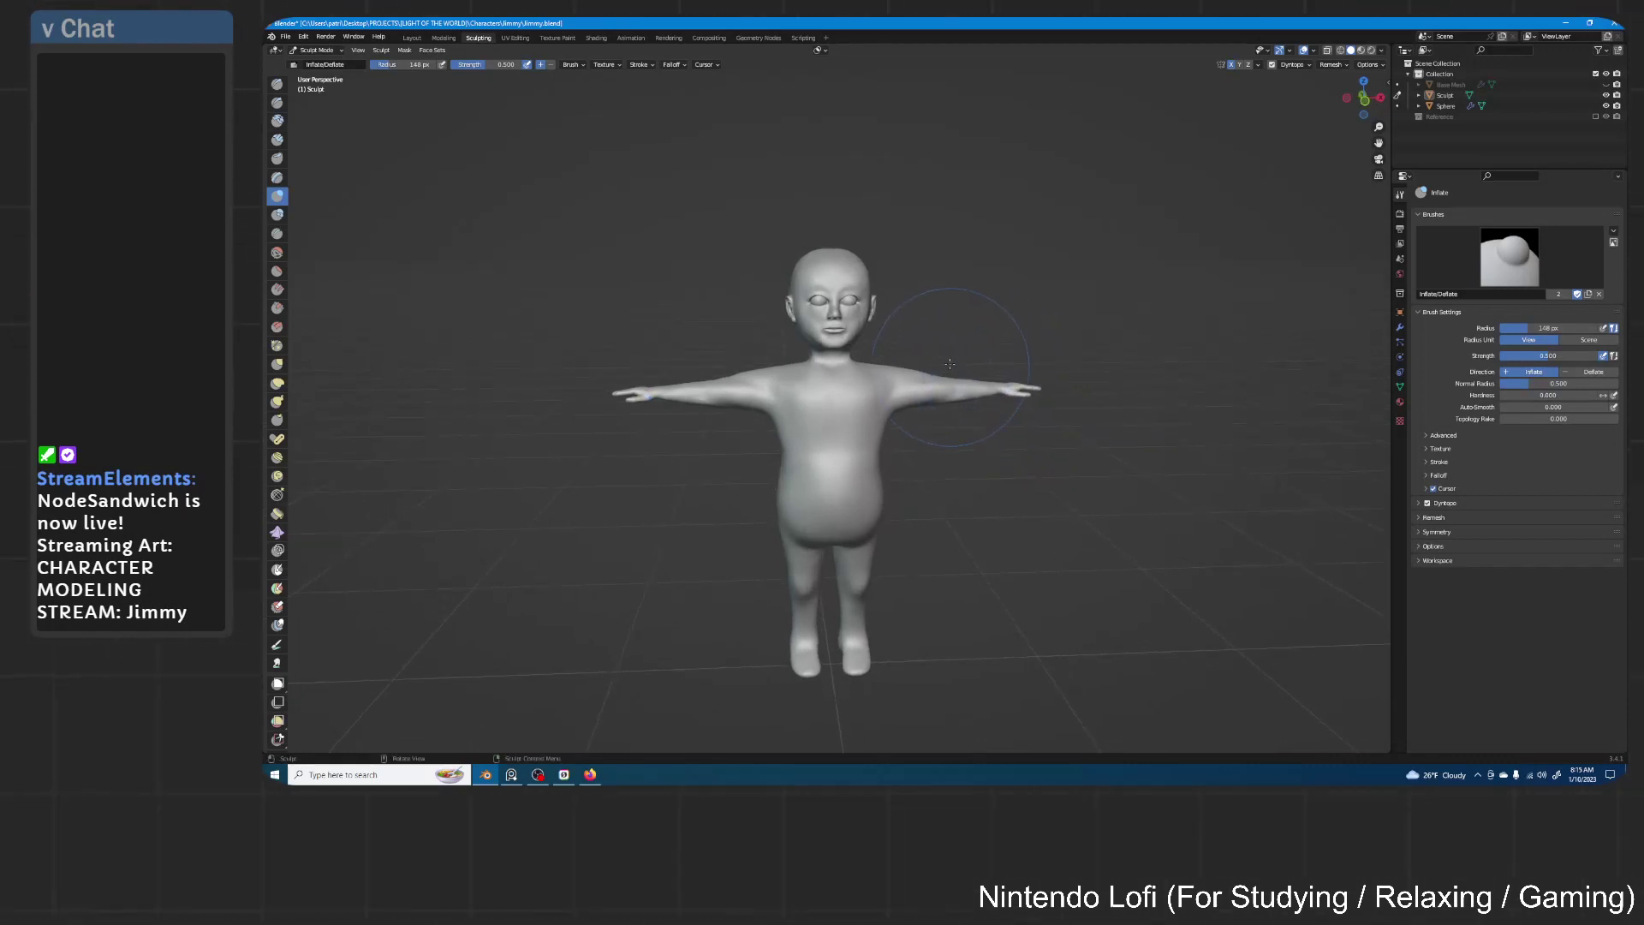
Push the sides of the lower jaw slightly inward and upward with the Grab brush
{"action": "scroll", "coordinate": [949, 364], "scroll_direction": "up", "scroll_amount": 4}
{"action": "left_click", "coordinate": [277, 363]}
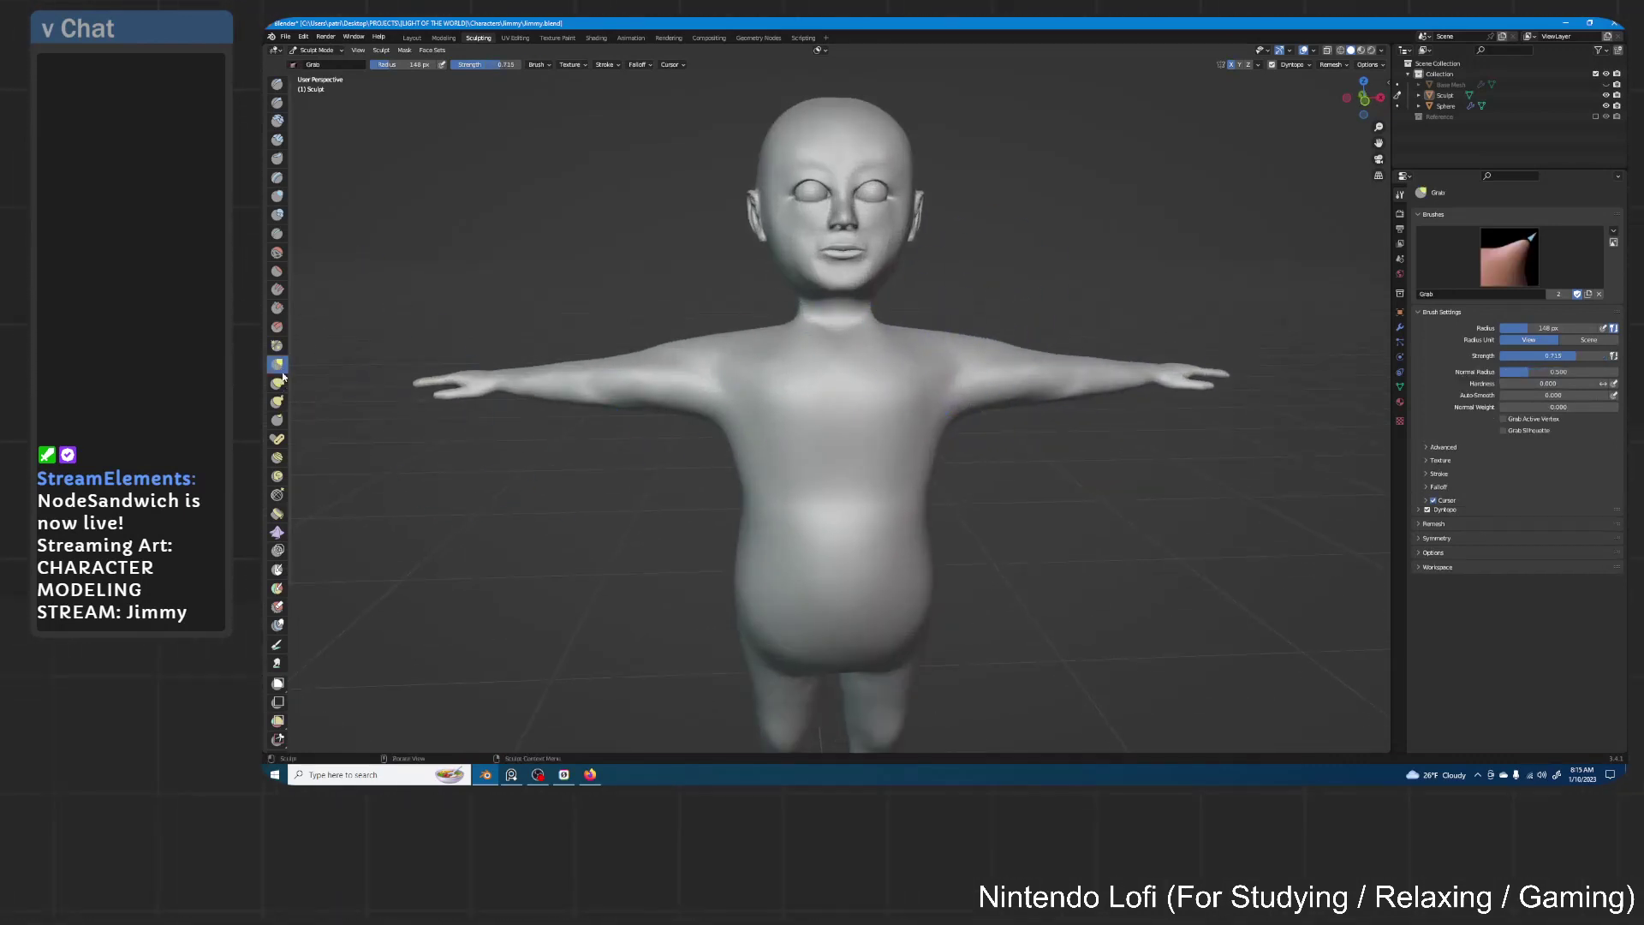
{"action": "scroll", "coordinate": [921, 324], "scroll_direction": "up", "scroll_amount": 6}
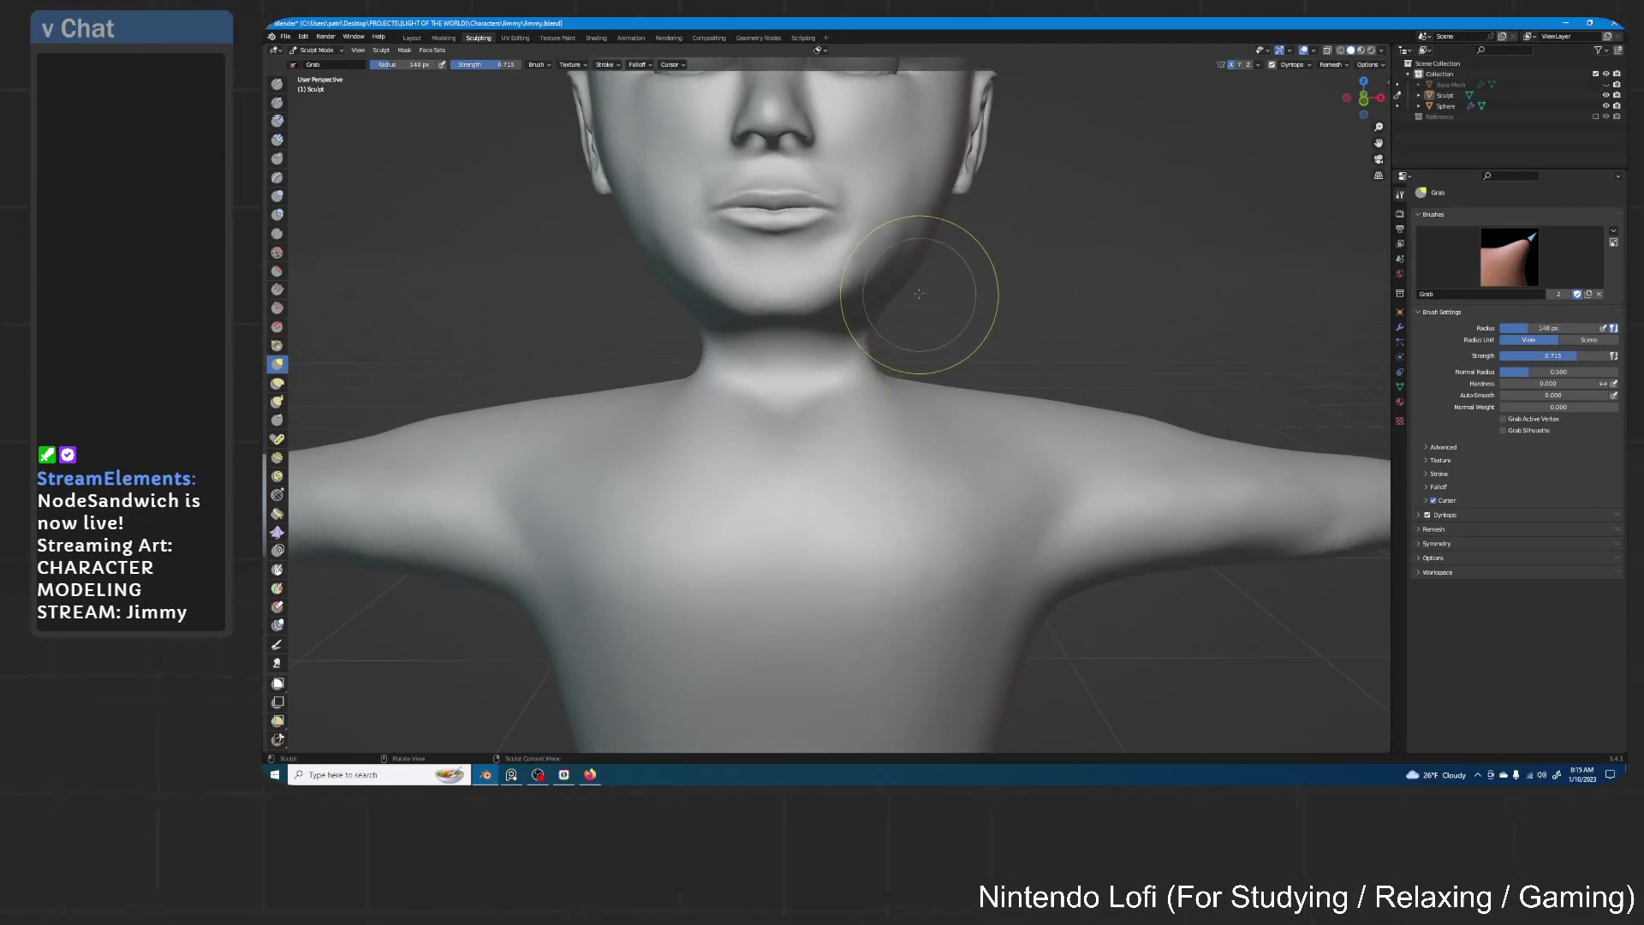
{"action": "mouse_move", "coordinate": [923, 278]}
{"action": "left_mouse_down"}
{"action": "mouse_move", "coordinate": [912, 248]}
{"action": "mouse_move", "coordinate": [910, 273]}
{"action": "left_mouse_up"}
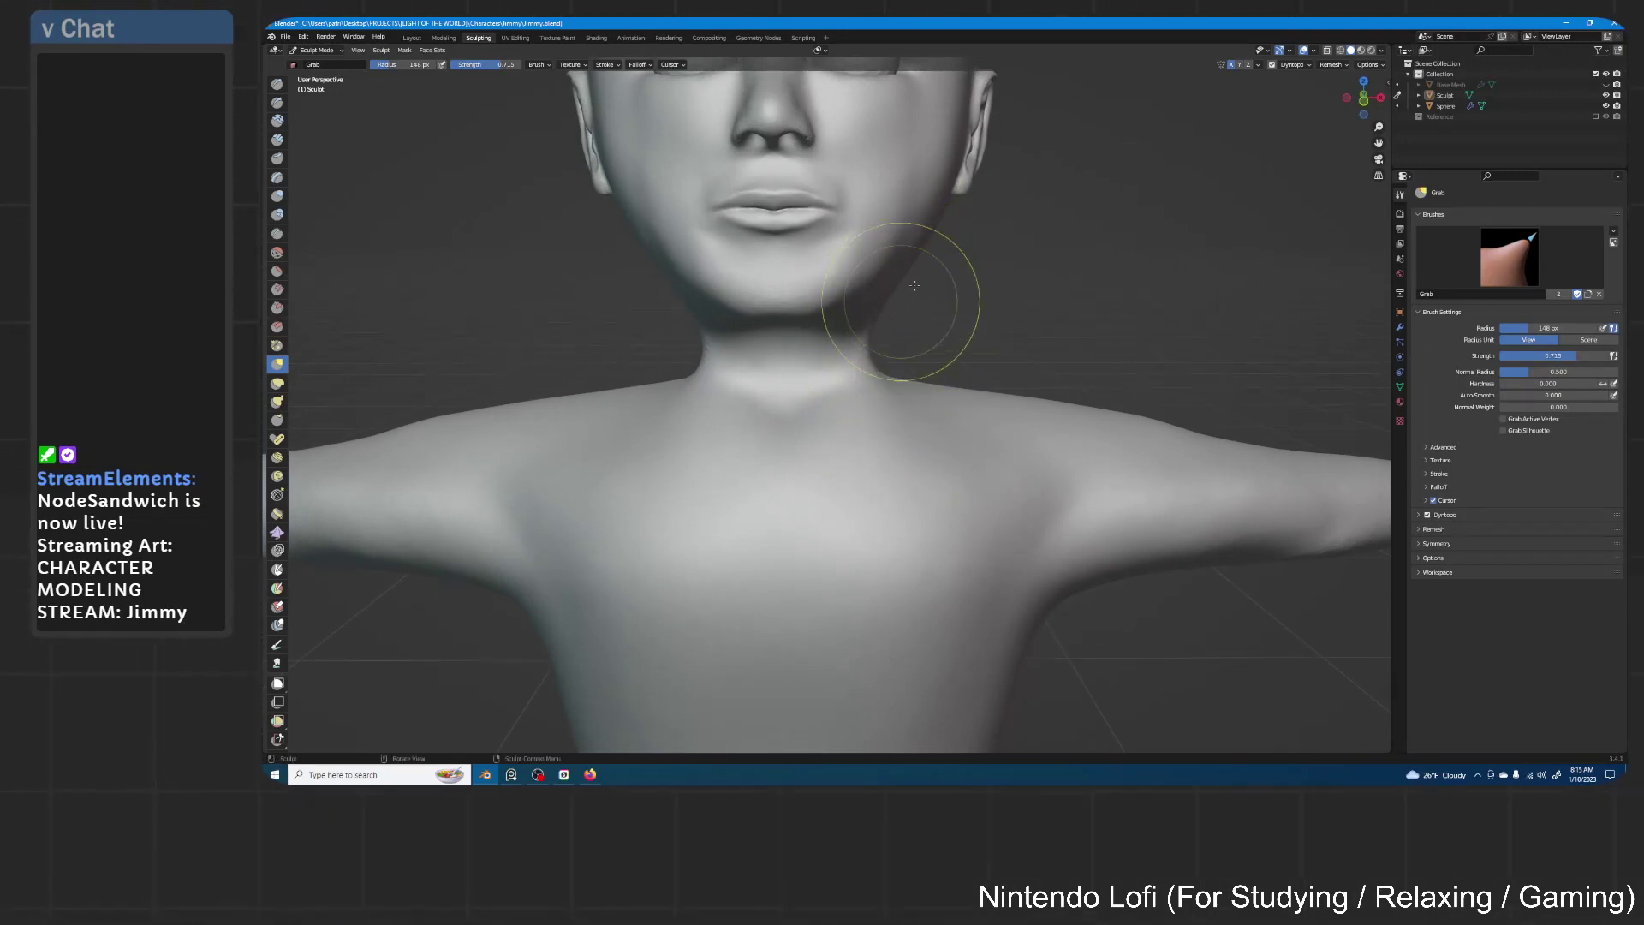
{"action": "scroll", "coordinate": [897, 315], "scroll_direction": "down", "scroll_amount": 5}
{"action": "scroll", "coordinate": [914, 283], "scroll_direction": "up", "scroll_amount": 5}
{"action": "left_click_drag", "start_coordinate": [914, 281], "coordinate": [908, 257]}
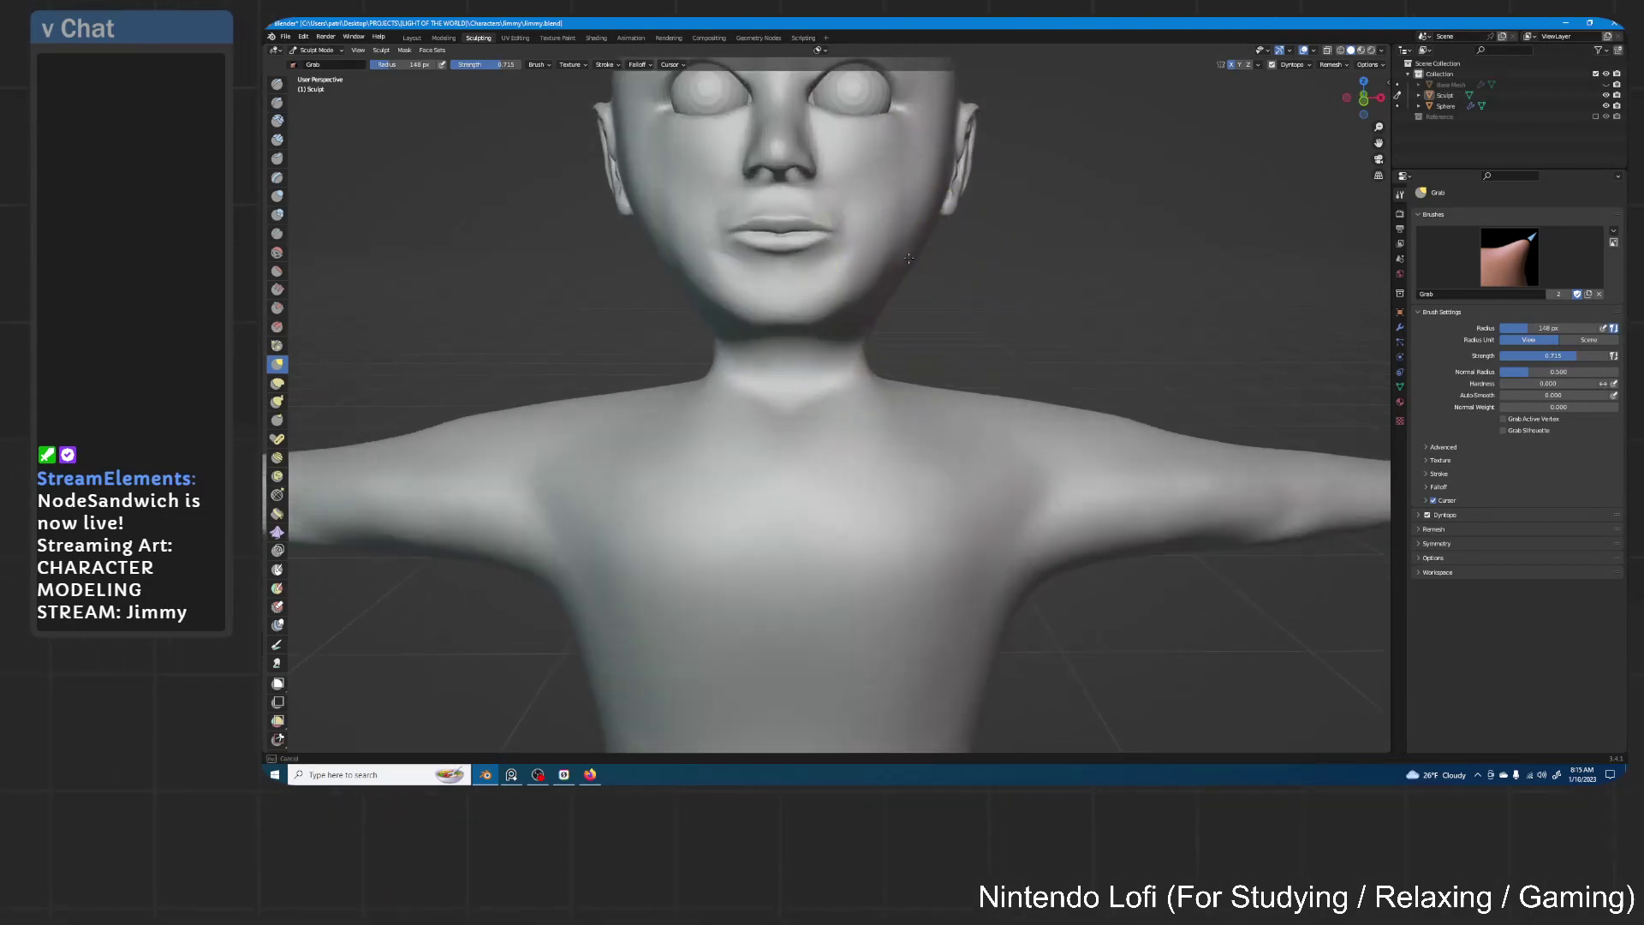
Nudge the rear of the jaw near the neck with the Grab brush, working from below
{"action": "middle_click_drag", "start_coordinate": [907, 257], "coordinate": [744, 355]}
{"action": "scroll", "coordinate": [928, 261], "scroll_direction": "up", "scroll_amount": 4}
{"action": "middle_click_drag", "start_coordinate": [713, 281], "coordinate": [730, 350]}
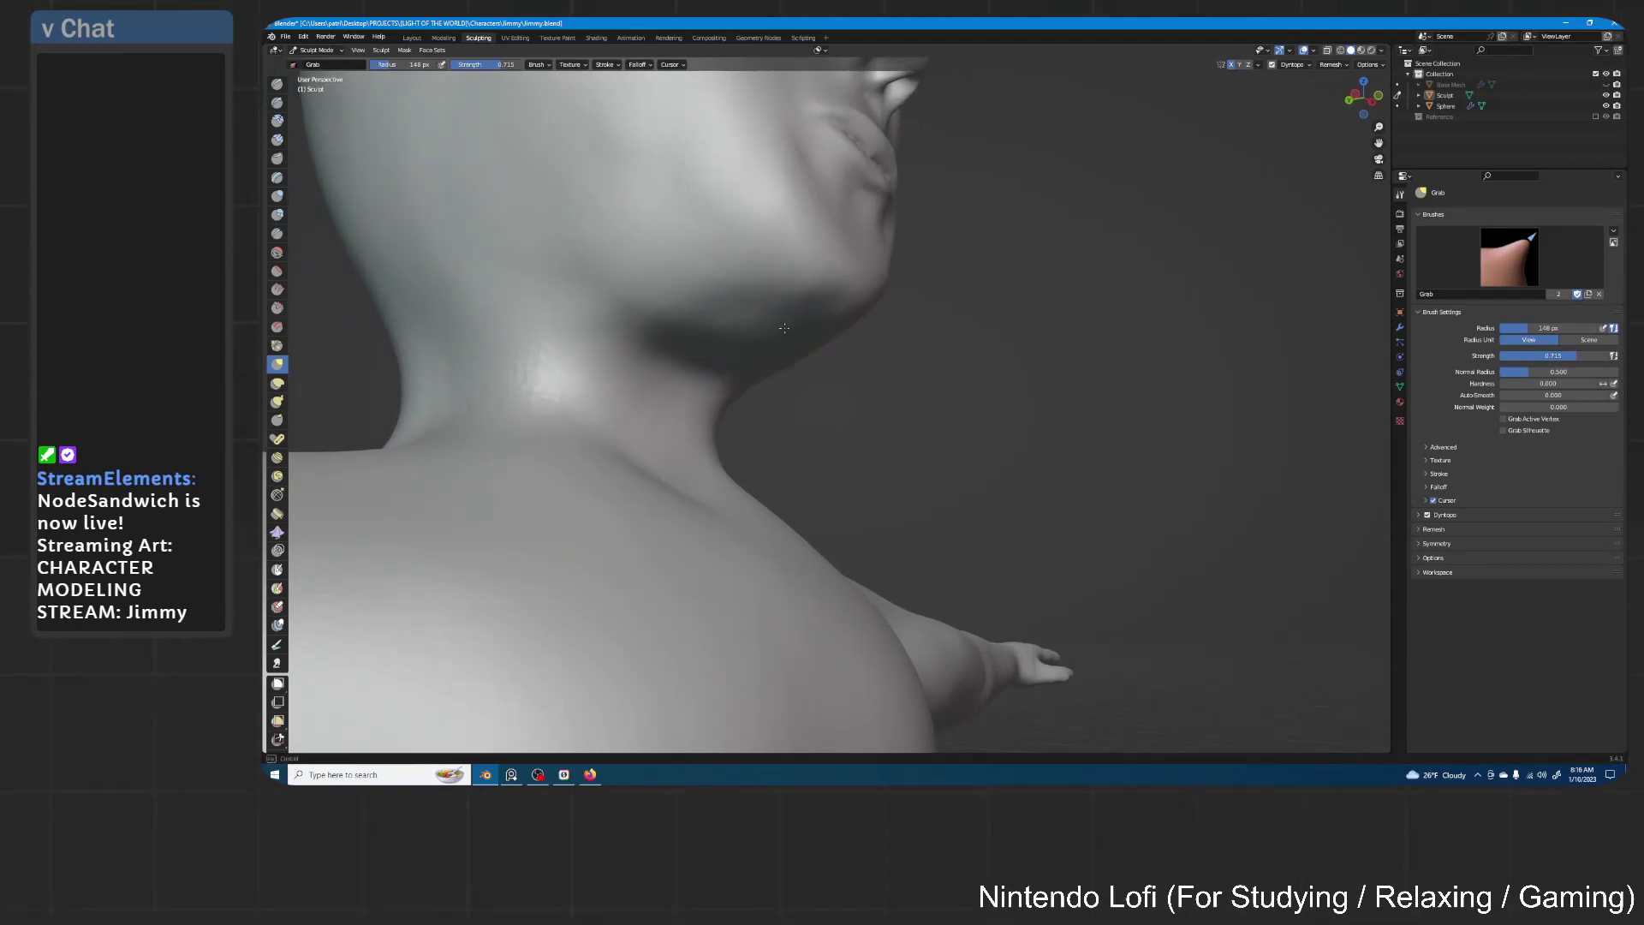
{"action": "middle_click_drag", "start_coordinate": [846, 340], "coordinate": [757, 404]}
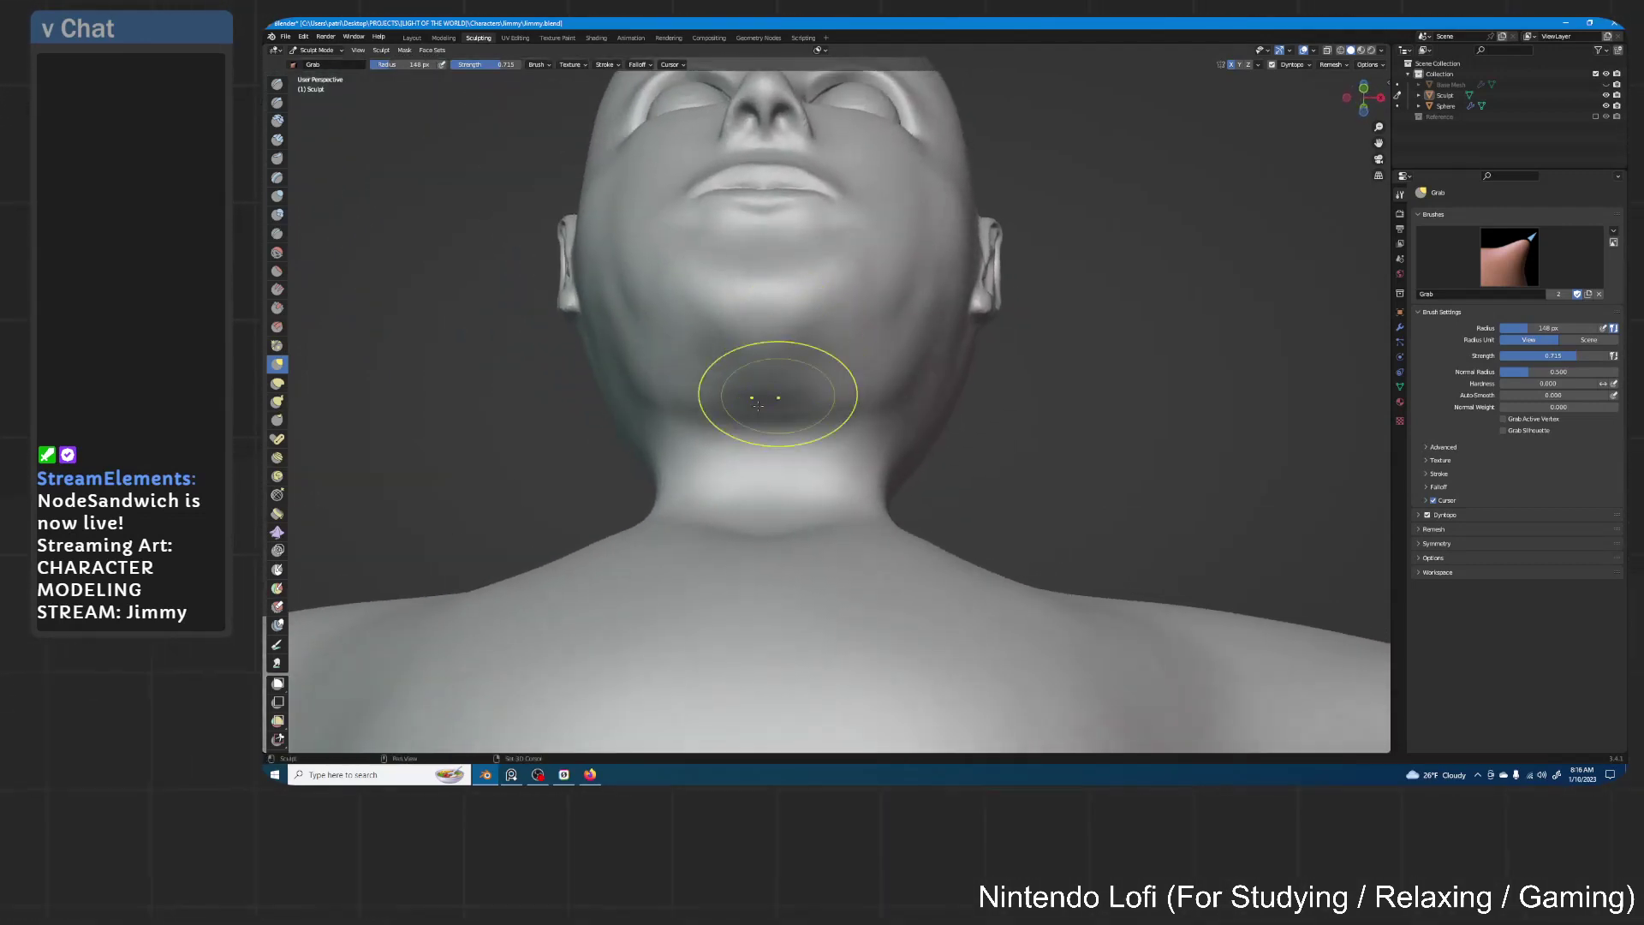
{"action": "middle_click_drag", "start_coordinate": [897, 308], "coordinate": [897, 254]}
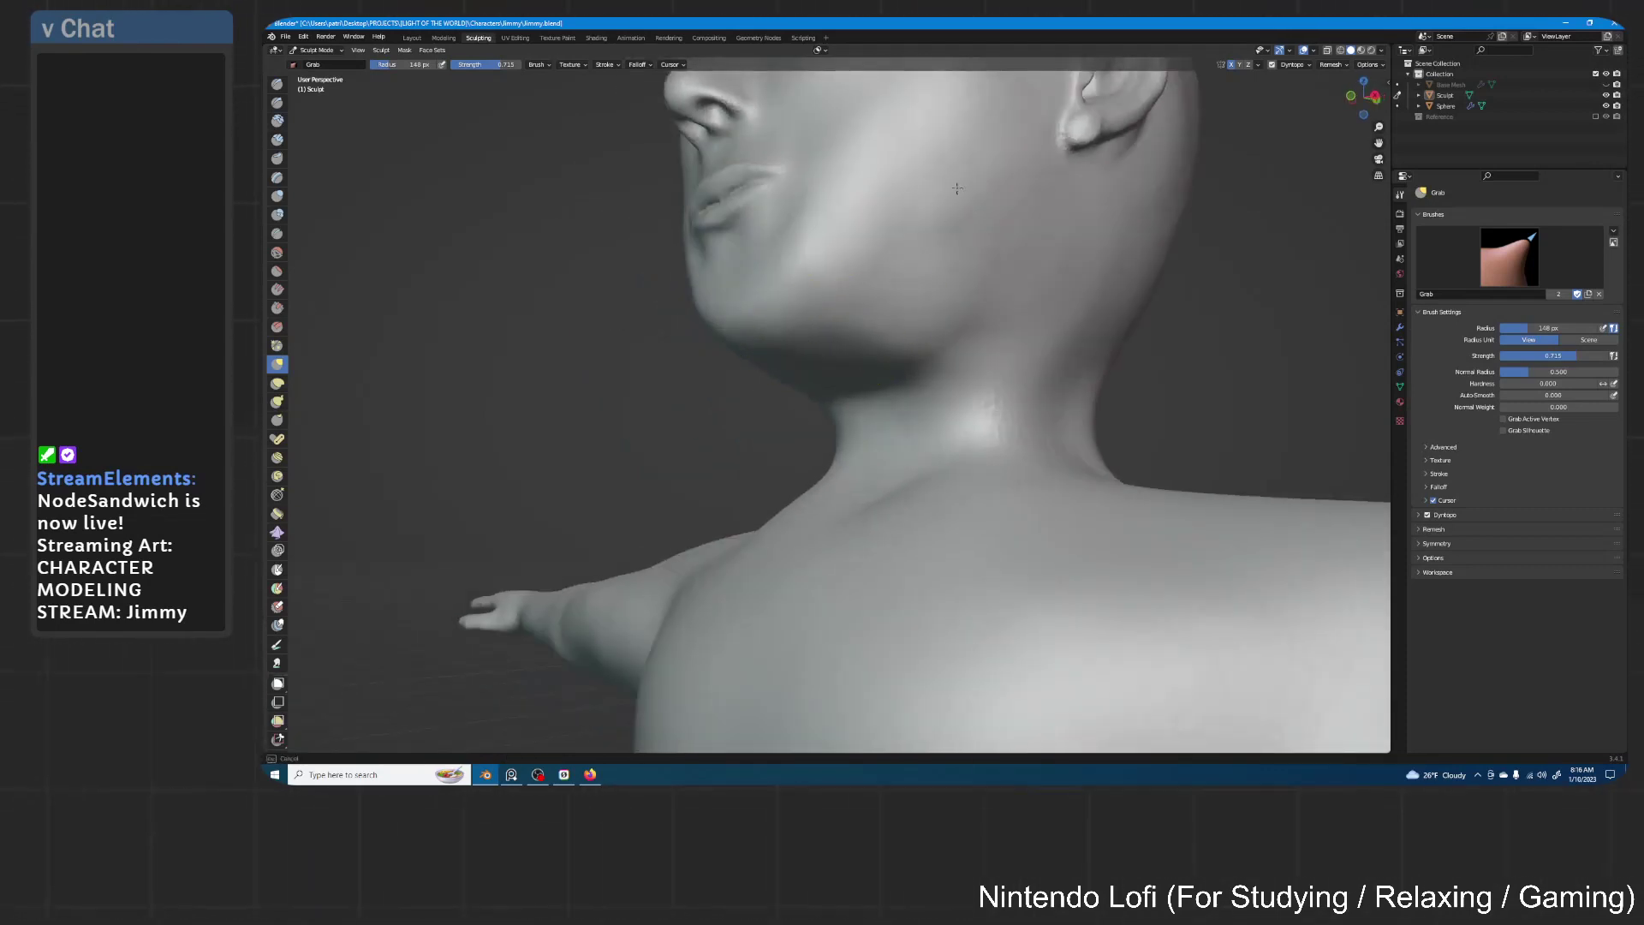
{"action": "middle_click_drag", "start_coordinate": [997, 257], "coordinate": [990, 322]}
{"action": "left_click_drag", "start_coordinate": [639, 320], "coordinate": [644, 322]}
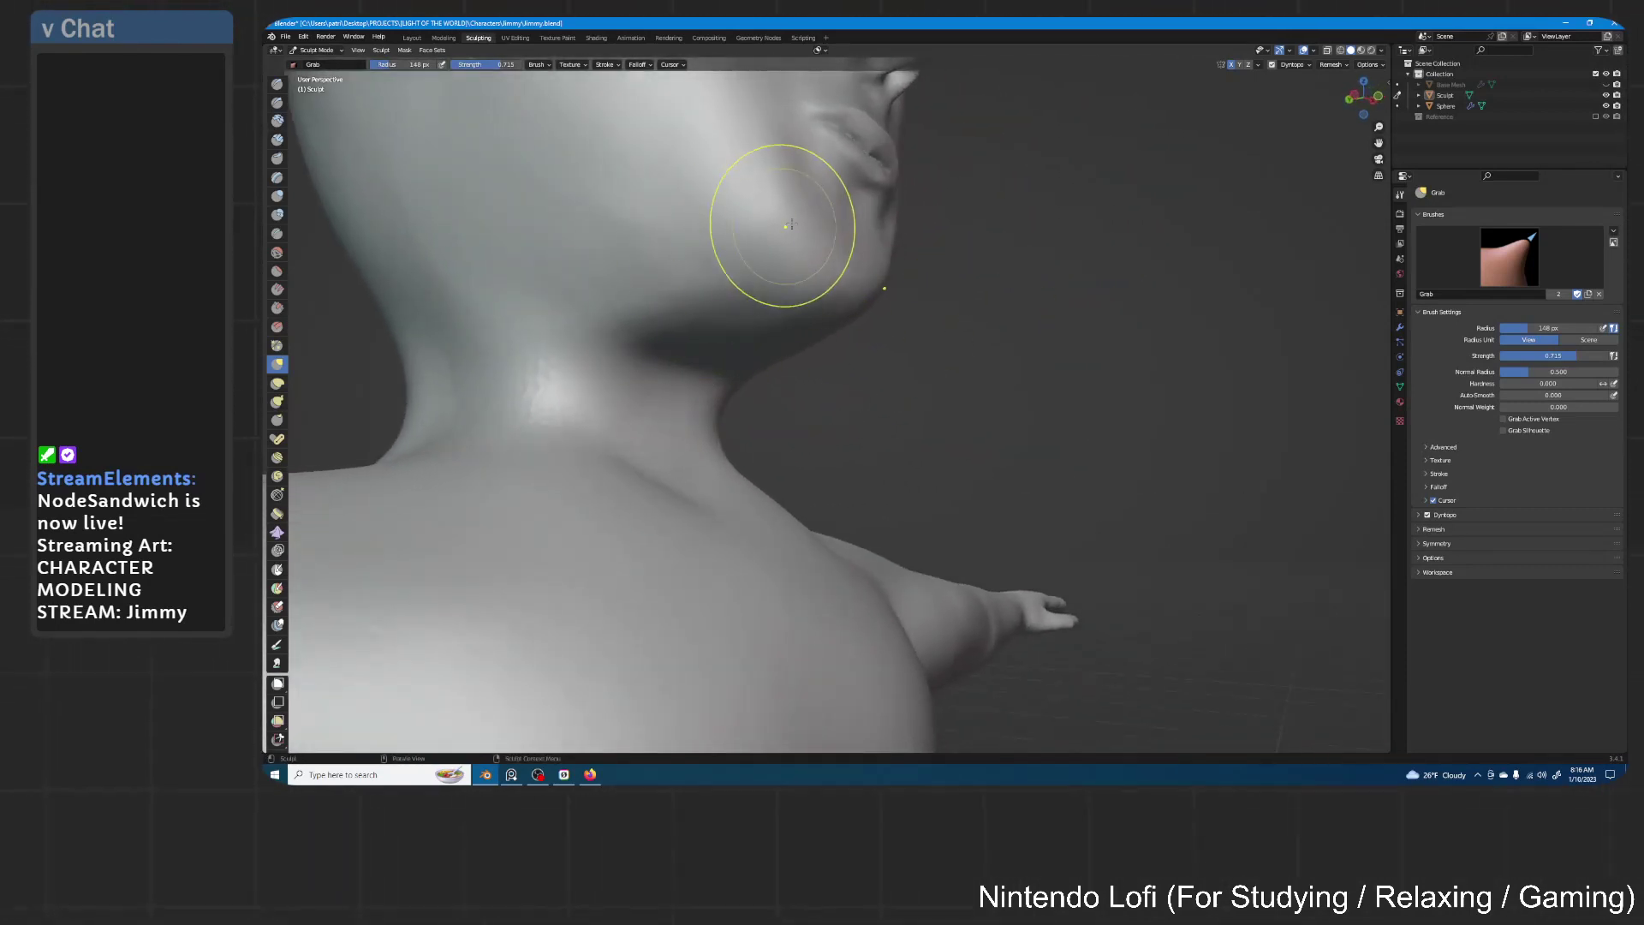
Reshape the jawline below the ears and its transition into the neck with the Grab brush
{"action": "middle_click_drag", "start_coordinate": [788, 225], "coordinate": [897, 304]}
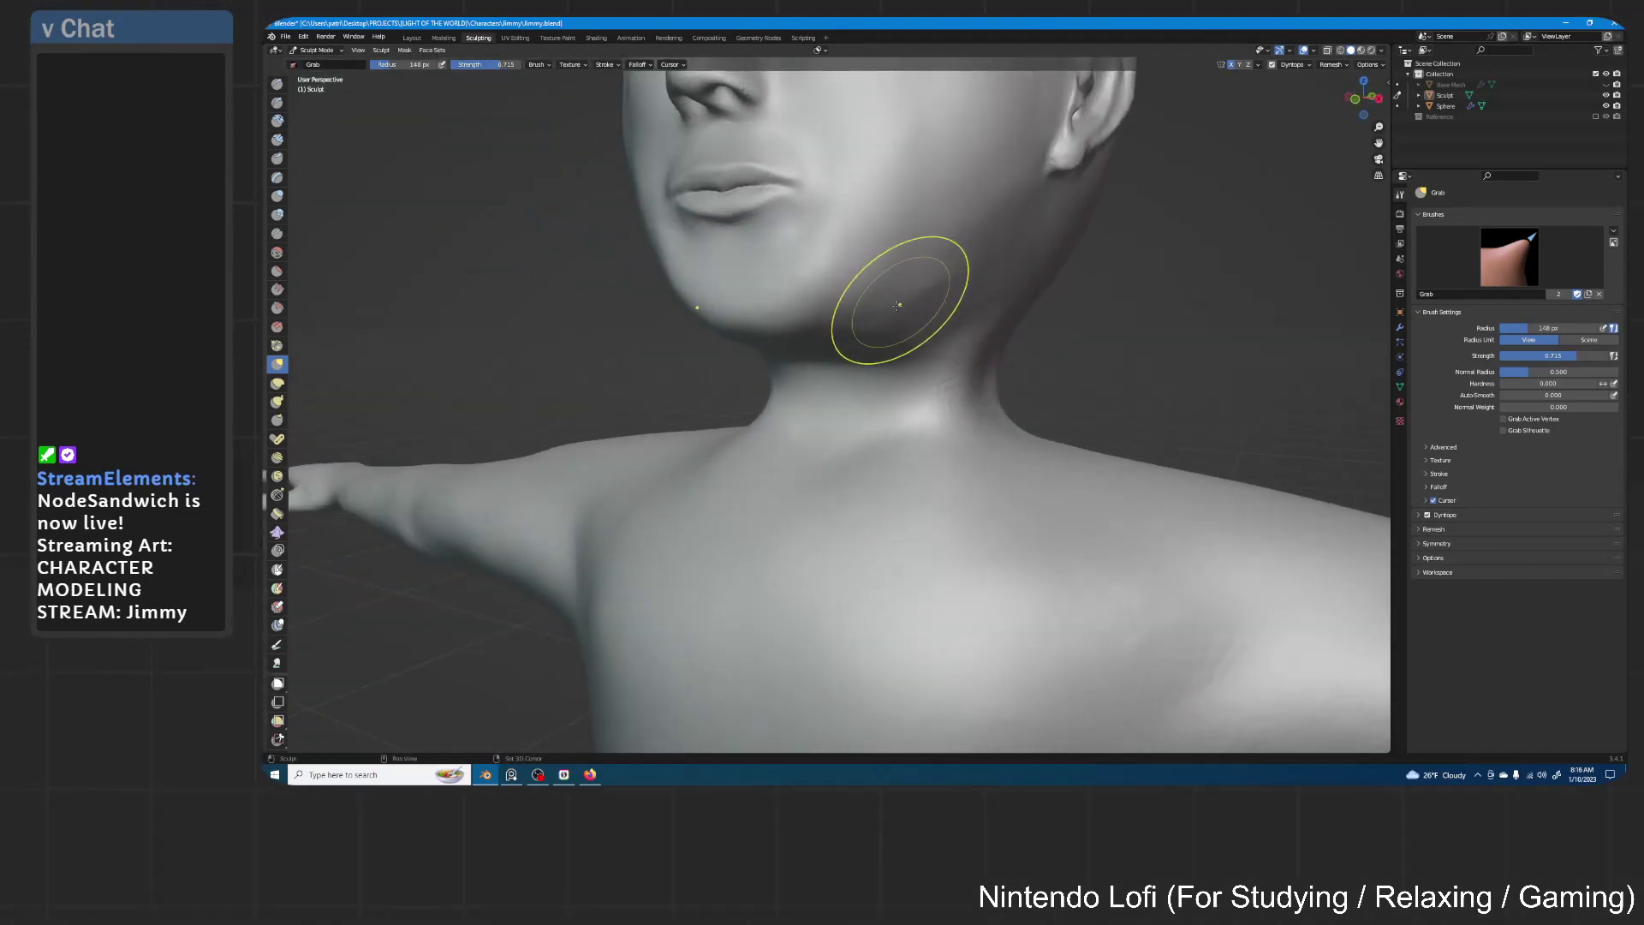
{"action": "left_click_drag", "start_coordinate": [882, 299], "coordinate": [895, 317]}
{"action": "mouse_move", "coordinate": [985, 245]}
{"action": "left_mouse_down"}
{"action": "mouse_move", "coordinate": [920, 307]}
{"action": "mouse_move", "coordinate": [971, 289]}
{"action": "left_mouse_up"}
{"action": "middle_click_drag", "start_coordinate": [971, 289], "coordinate": [1020, 255]}
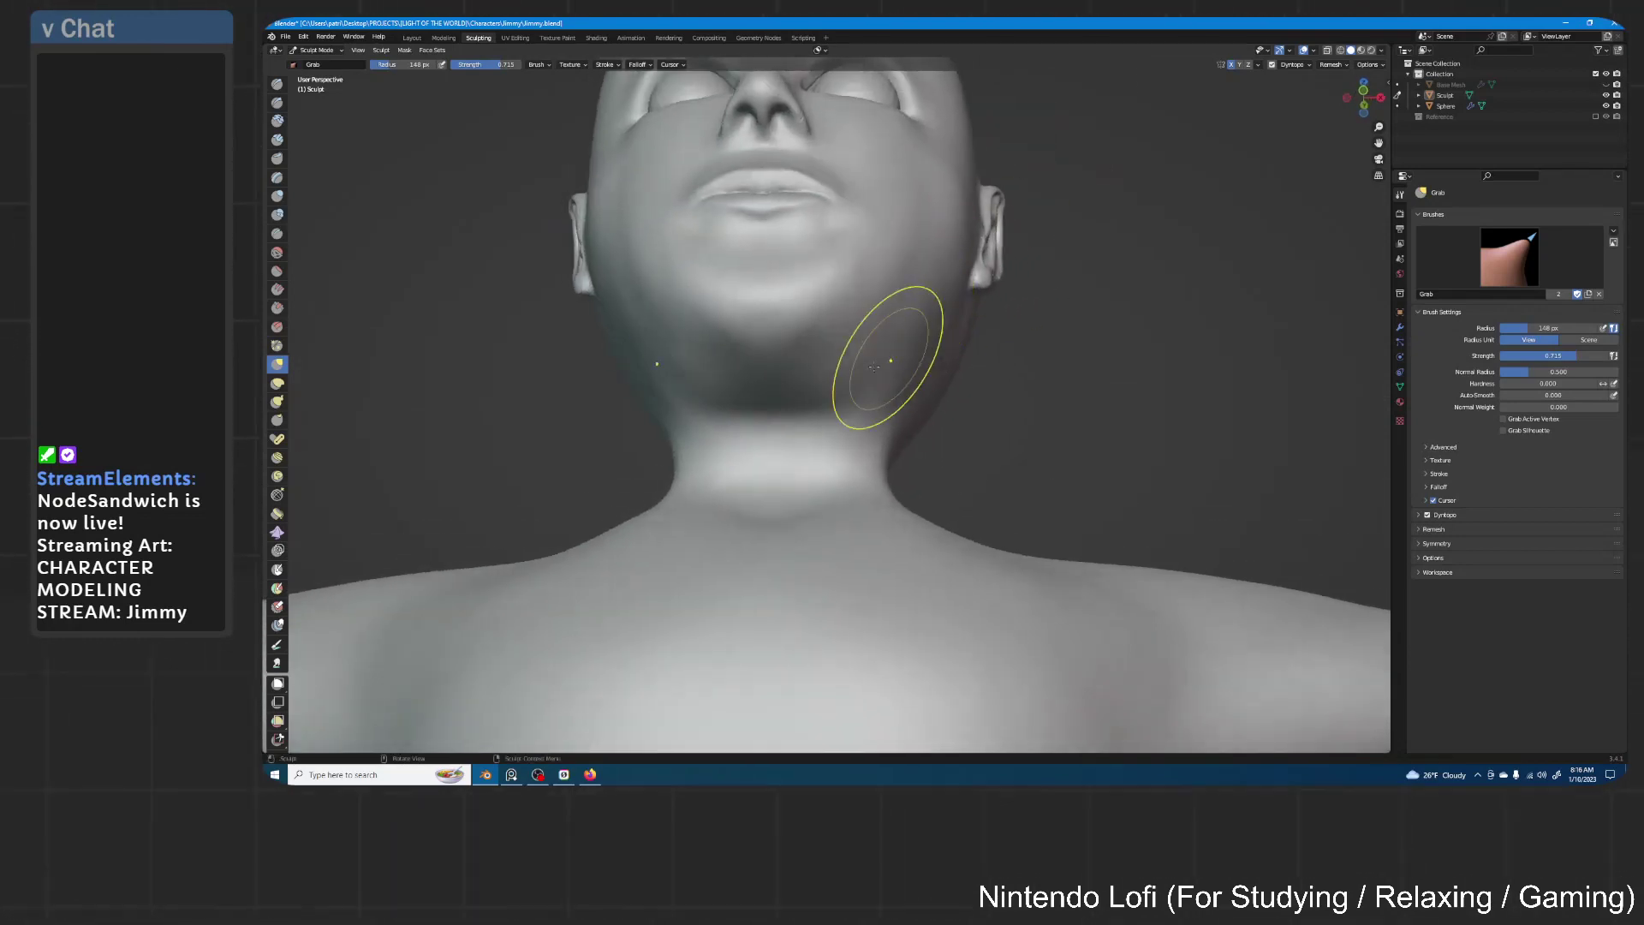
{"action": "mouse_move", "coordinate": [874, 367]}
{"action": "middle_mouse_down"}
{"action": "mouse_move", "coordinate": [771, 389]}
{"action": "mouse_move", "coordinate": [896, 413]}
{"action": "middle_mouse_up"}
{"action": "left_click_drag", "start_coordinate": [645, 338], "coordinate": [548, 290]}
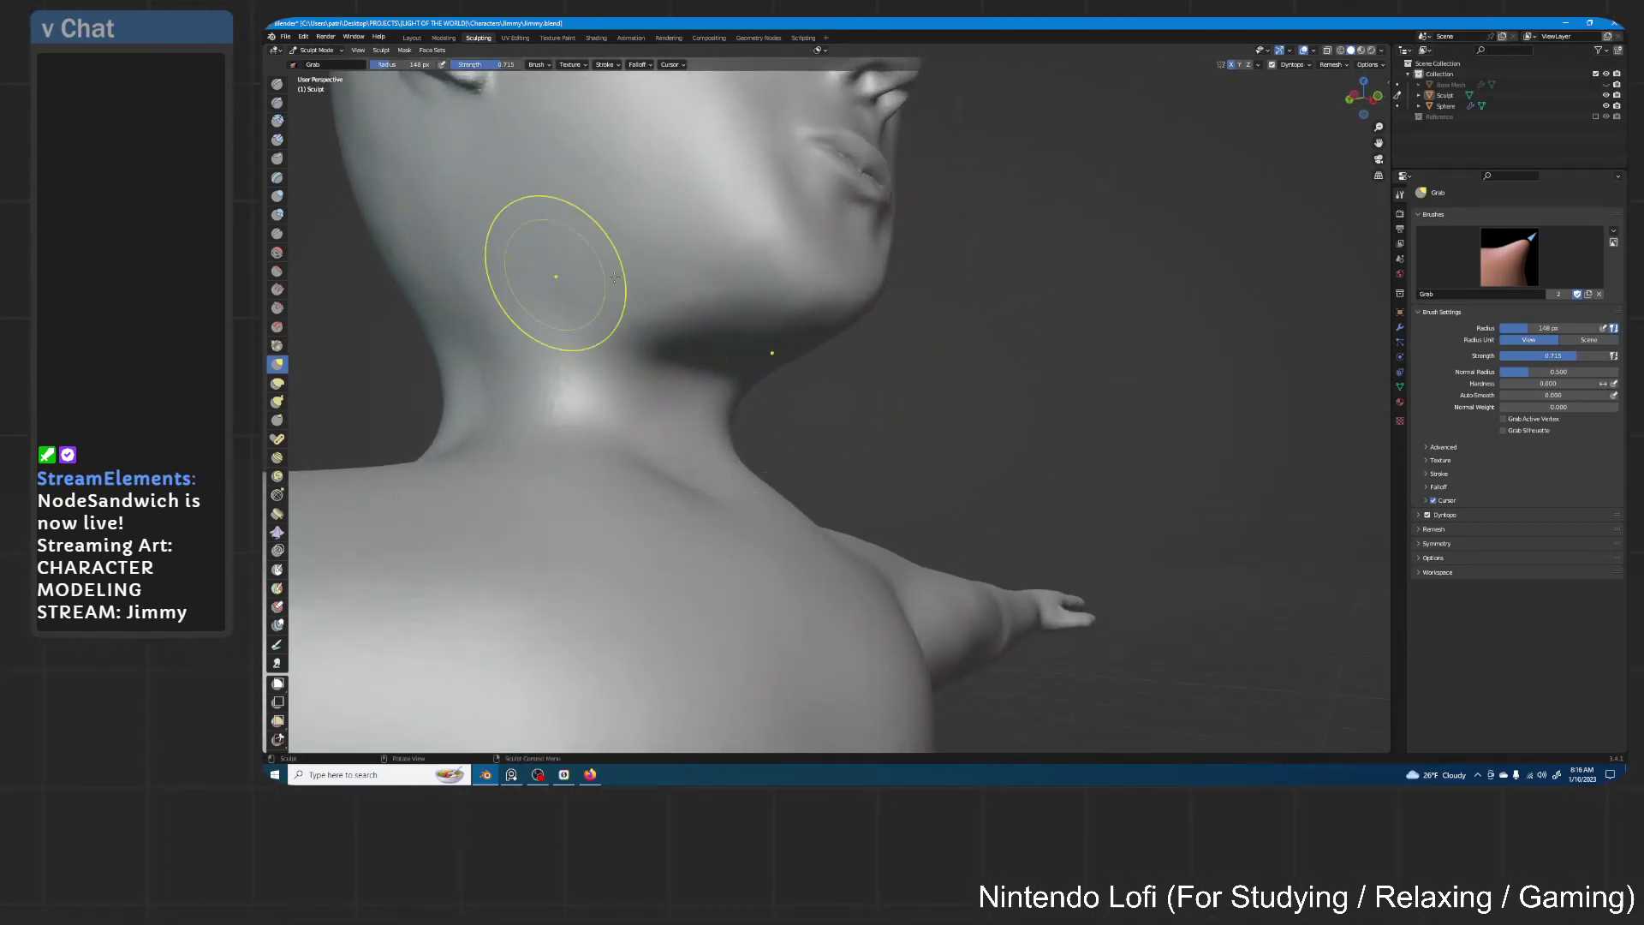
{"action": "mouse_move", "coordinate": [971, 274]}
{"action": "middle_mouse_down"}
{"action": "mouse_move", "coordinate": [929, 293]}
{"action": "mouse_move", "coordinate": [960, 300]}
{"action": "mouse_move", "coordinate": [934, 295]}
{"action": "mouse_move", "coordinate": [984, 265]}
{"action": "mouse_move", "coordinate": [836, 353]}
{"action": "middle_mouse_up"}
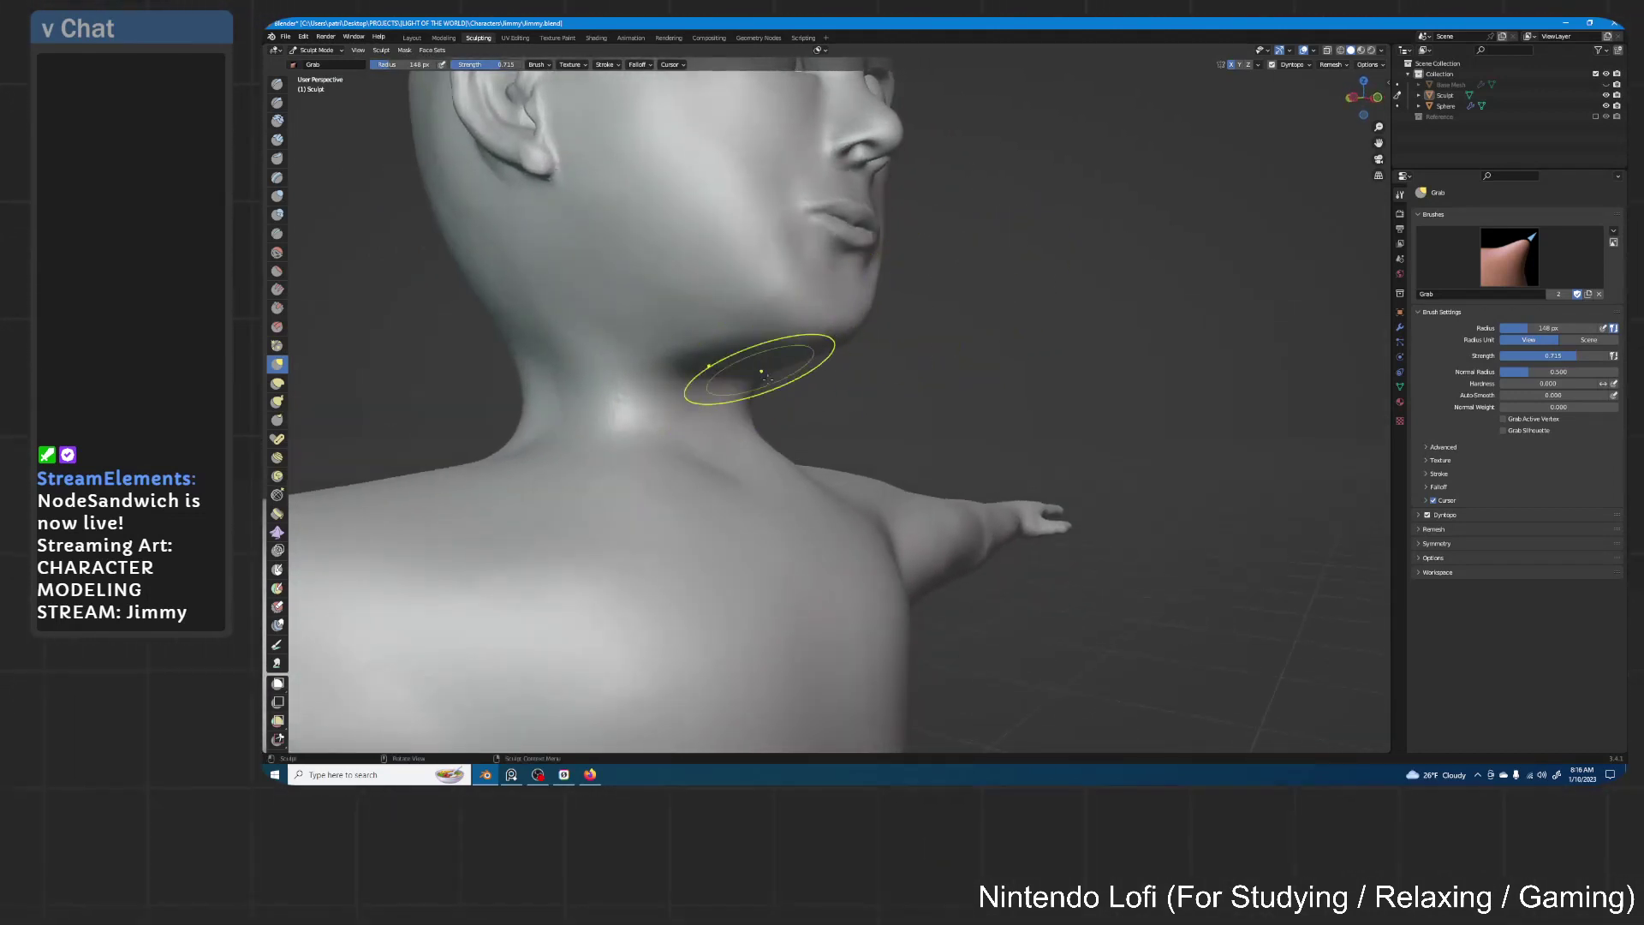
Change the viewport's MatCap from grey to the red clay-like material
{"action": "left_click", "coordinate": [1381, 52]}
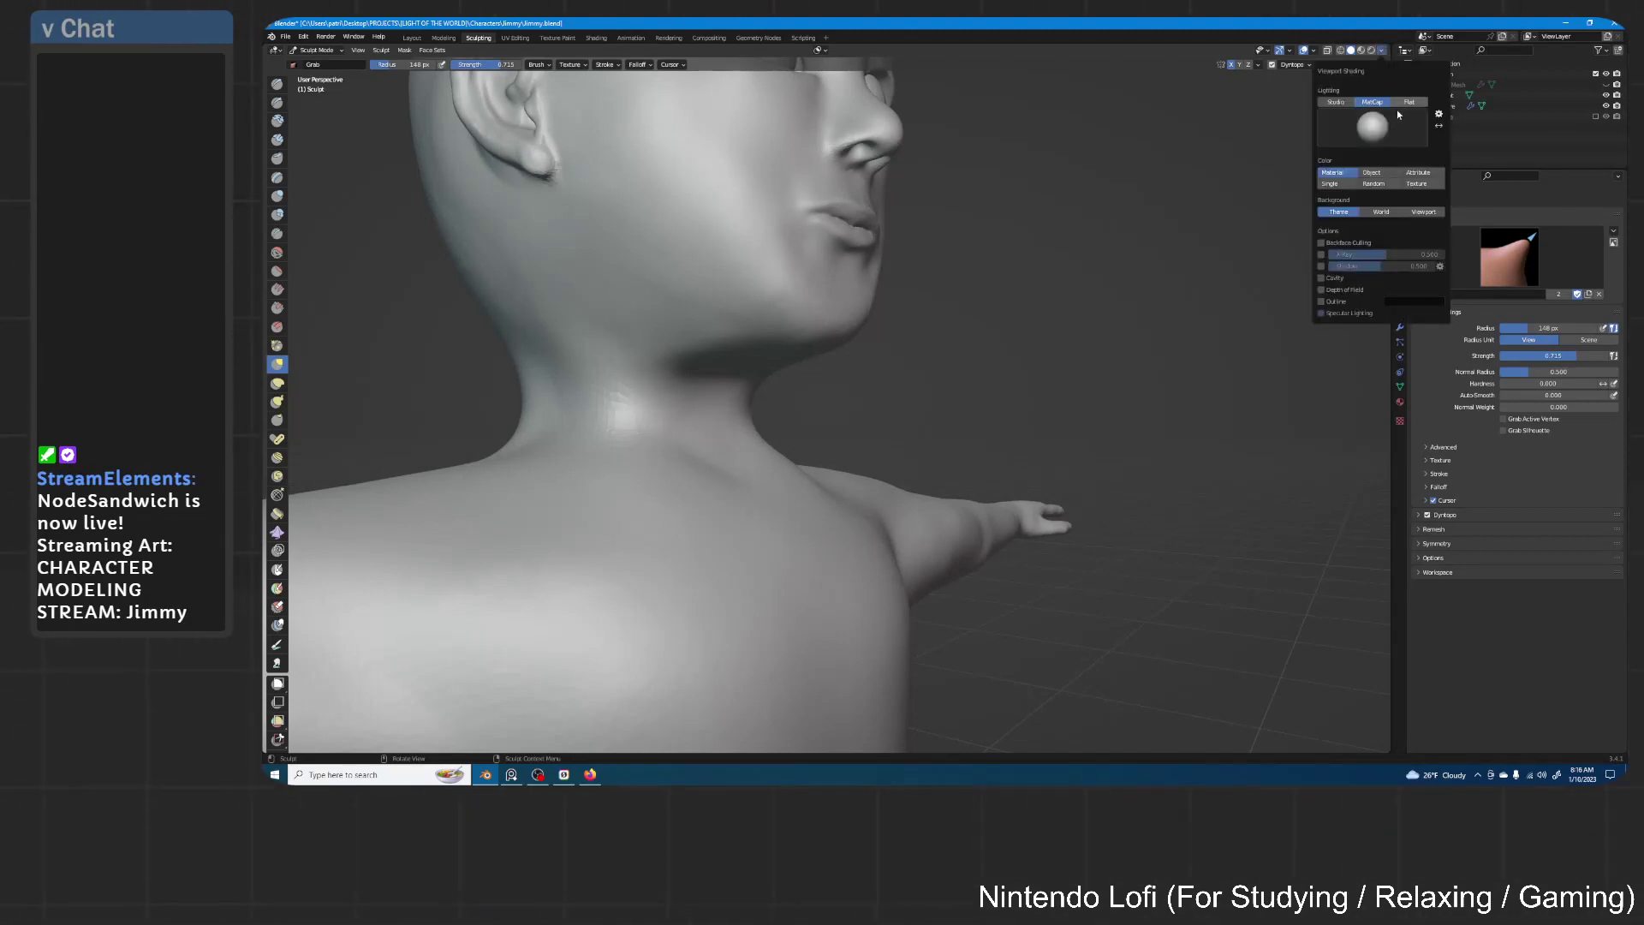
{"action": "left_click", "coordinate": [1372, 125]}
{"action": "left_click", "coordinate": [1215, 197]}
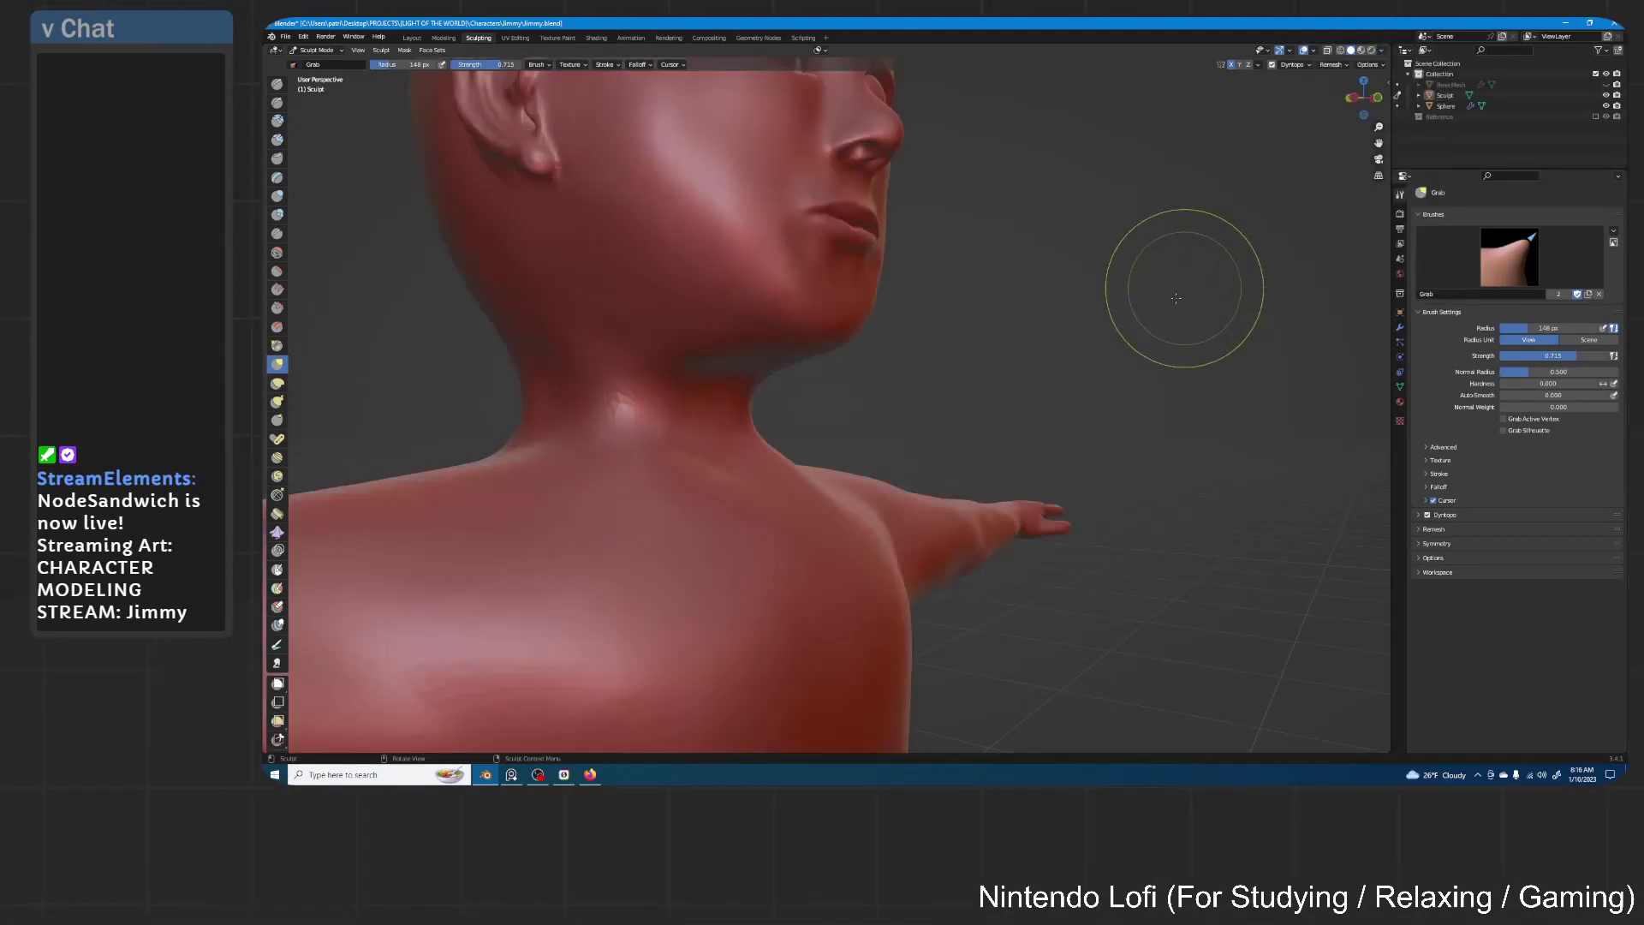
Examine the jaw, neck and facial proportions from the side and front under the red shading
{"action": "mouse_move", "coordinate": [947, 322]}
{"action": "middle_mouse_down"}
{"action": "mouse_move", "coordinate": [927, 281]}
{"action": "mouse_move", "coordinate": [987, 306]}
{"action": "mouse_move", "coordinate": [943, 368]}
{"action": "mouse_move", "coordinate": [942, 428]}
{"action": "mouse_move", "coordinate": [975, 365]}
{"action": "mouse_move", "coordinate": [1031, 352]}
{"action": "mouse_move", "coordinate": [855, 424]}
{"action": "middle_mouse_up"}
{"action": "scroll", "coordinate": [880, 381], "scroll_direction": "up", "scroll_amount": 1}
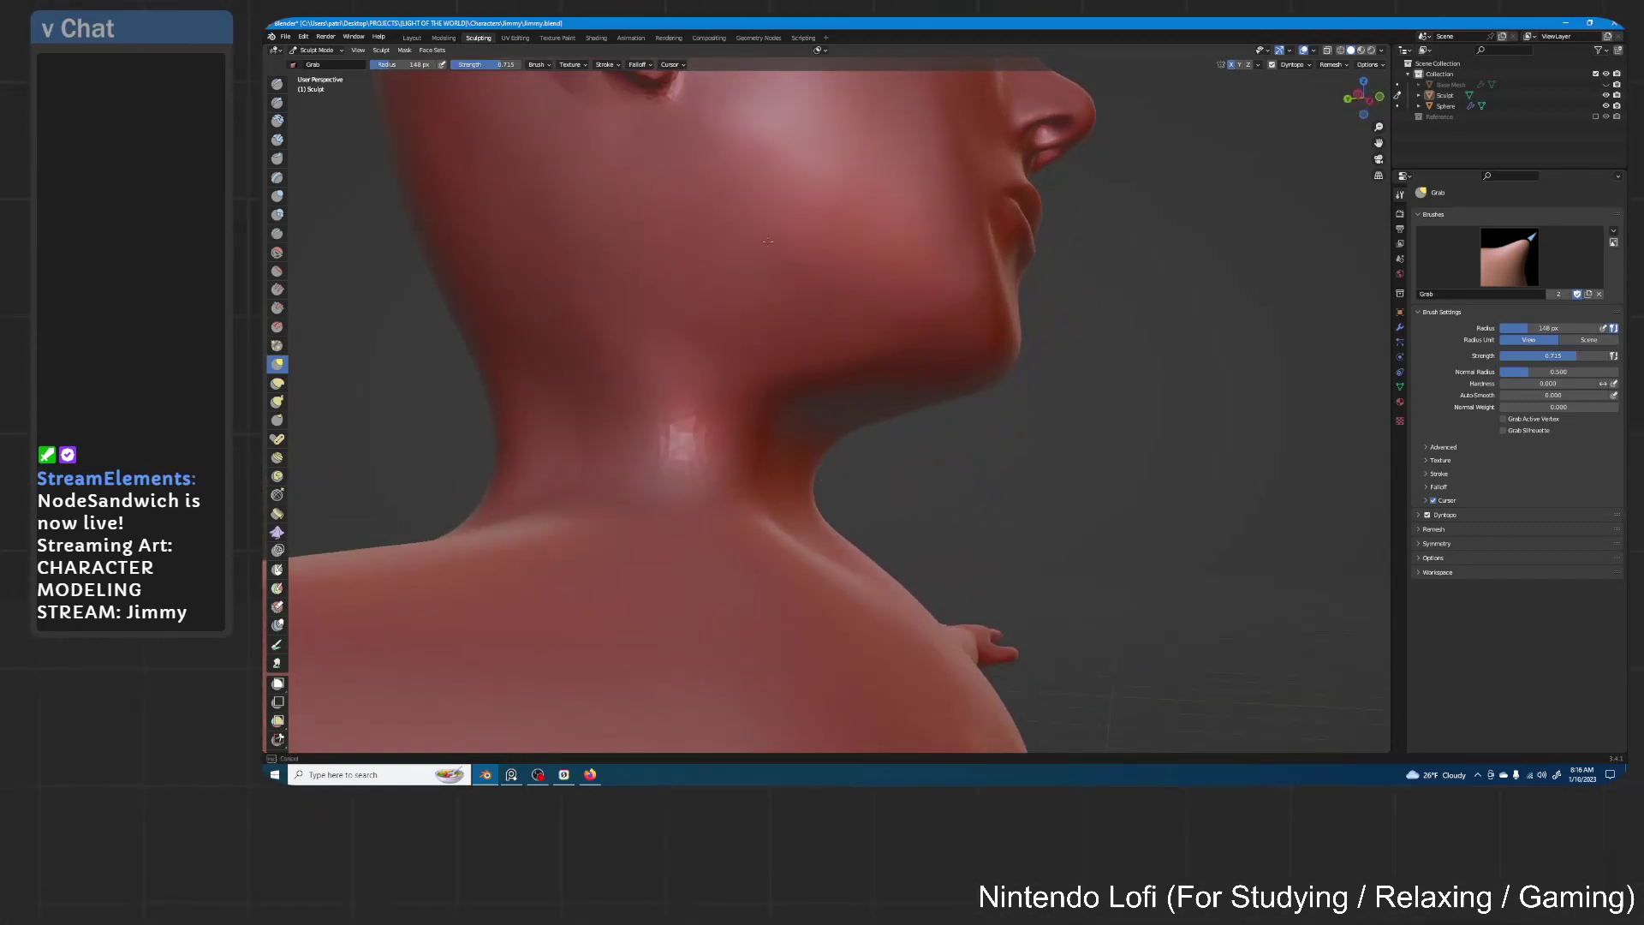
{"action": "mouse_move", "coordinate": [895, 308]}
{"action": "middle_mouse_down"}
{"action": "mouse_move", "coordinate": [947, 321]}
{"action": "mouse_move", "coordinate": [934, 336]}
{"action": "mouse_move", "coordinate": [947, 300]}
{"action": "mouse_move", "coordinate": [960, 304]}
{"action": "mouse_move", "coordinate": [916, 389]}
{"action": "mouse_move", "coordinate": [898, 386]}
{"action": "middle_mouse_up"}
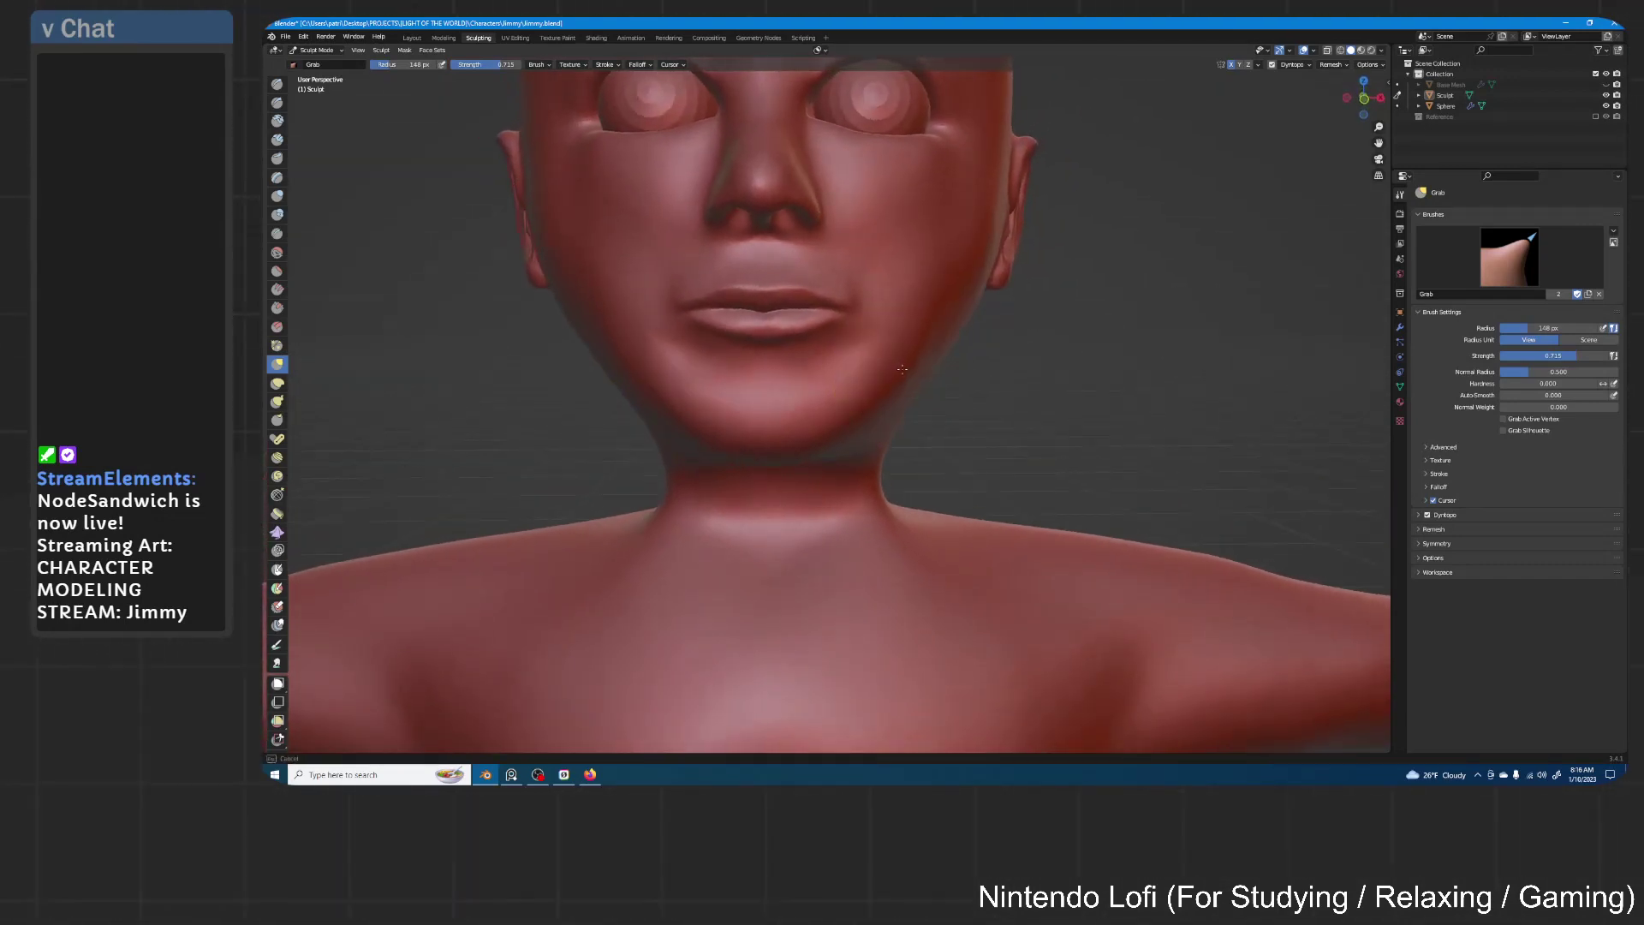
{"action": "scroll", "coordinate": [985, 271], "scroll_direction": "down", "scroll_amount": 5}
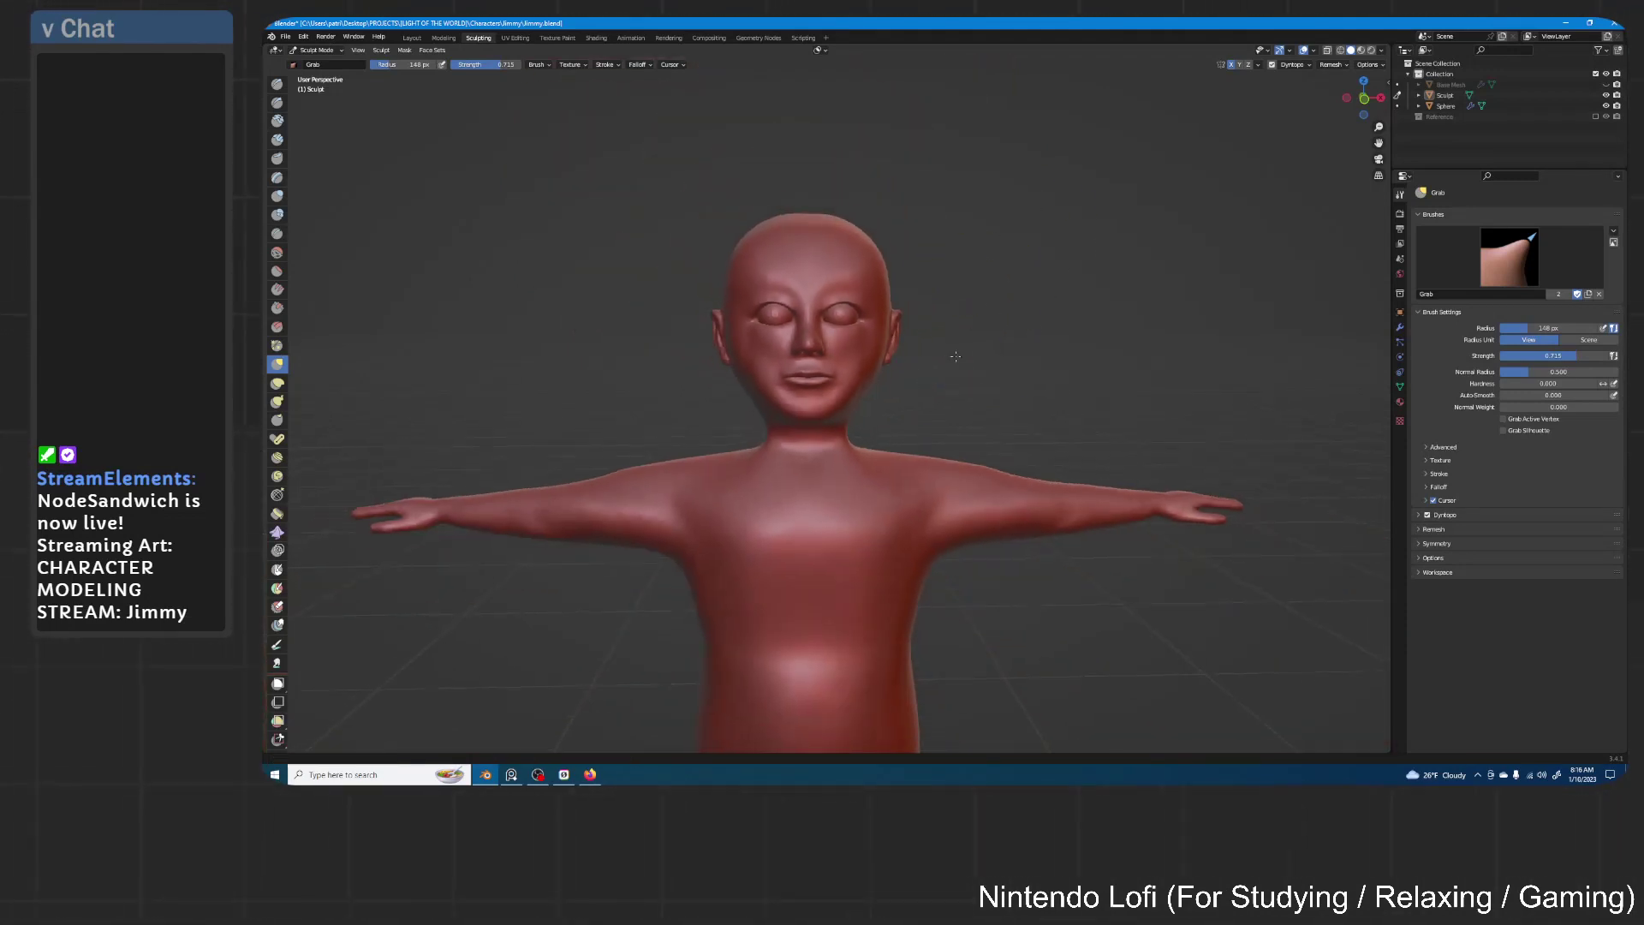
{"action": "scroll", "coordinate": [855, 407], "scroll_direction": "up", "scroll_amount": 3}
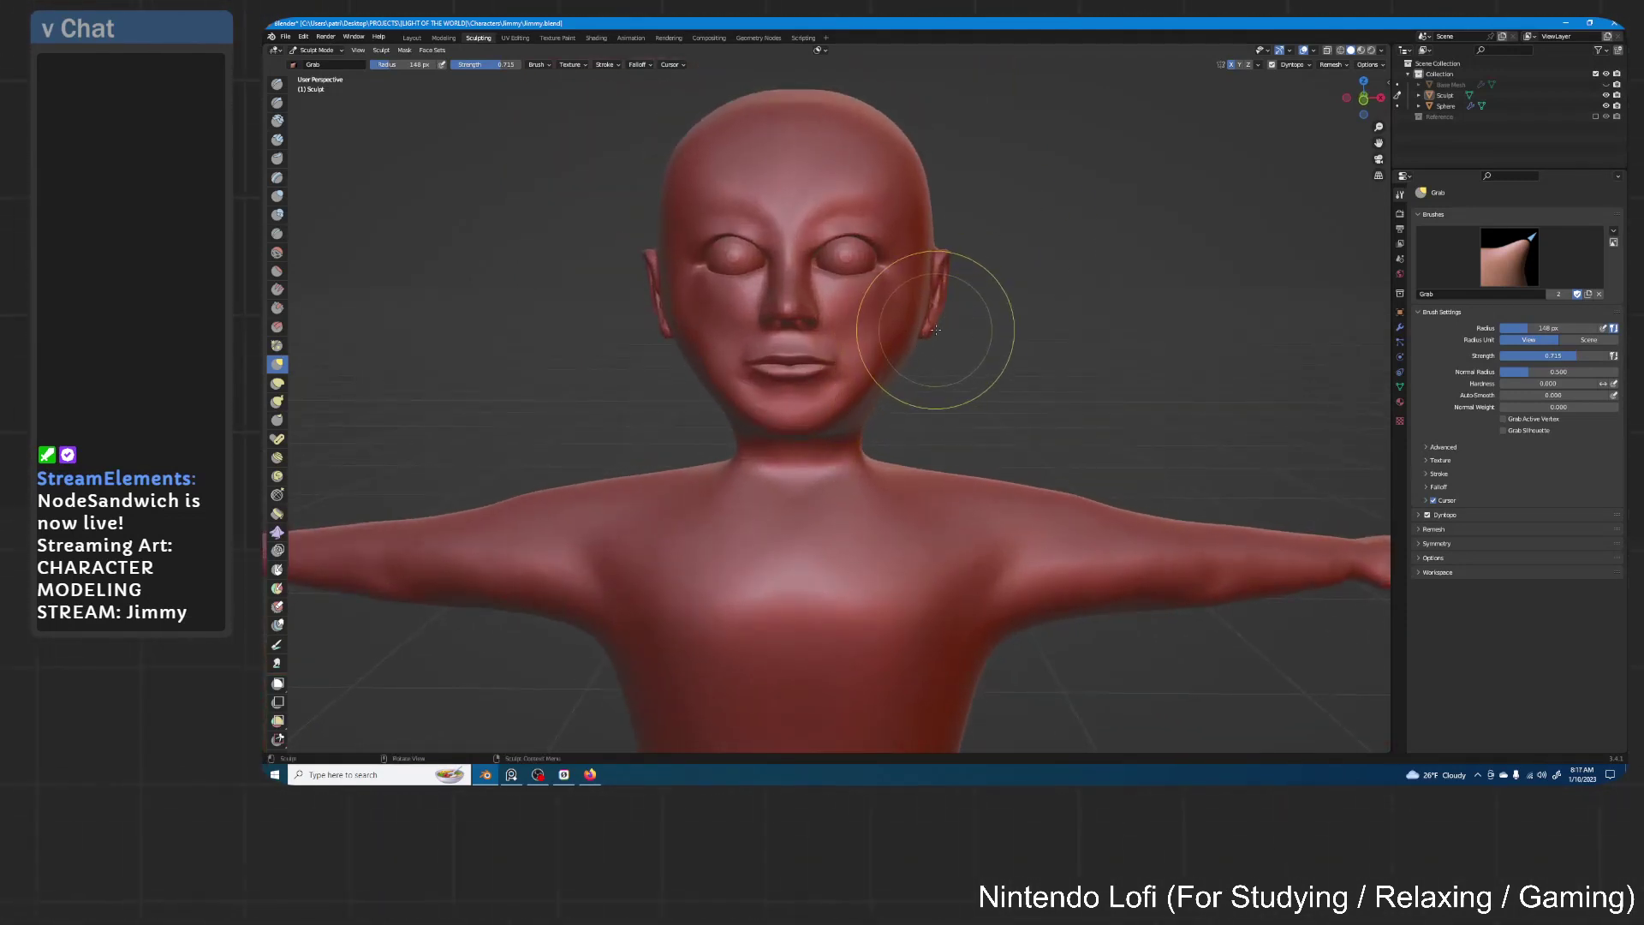
{"action": "middle_click_drag", "start_coordinate": [937, 329], "coordinate": [994, 336]}
{"action": "scroll", "coordinate": [972, 348], "scroll_direction": "up", "scroll_amount": 6}
{"action": "scroll", "coordinate": [1035, 294], "scroll_direction": "down", "scroll_amount": 4}
{"action": "scroll", "coordinate": [968, 309], "scroll_direction": "up", "scroll_amount": 2}
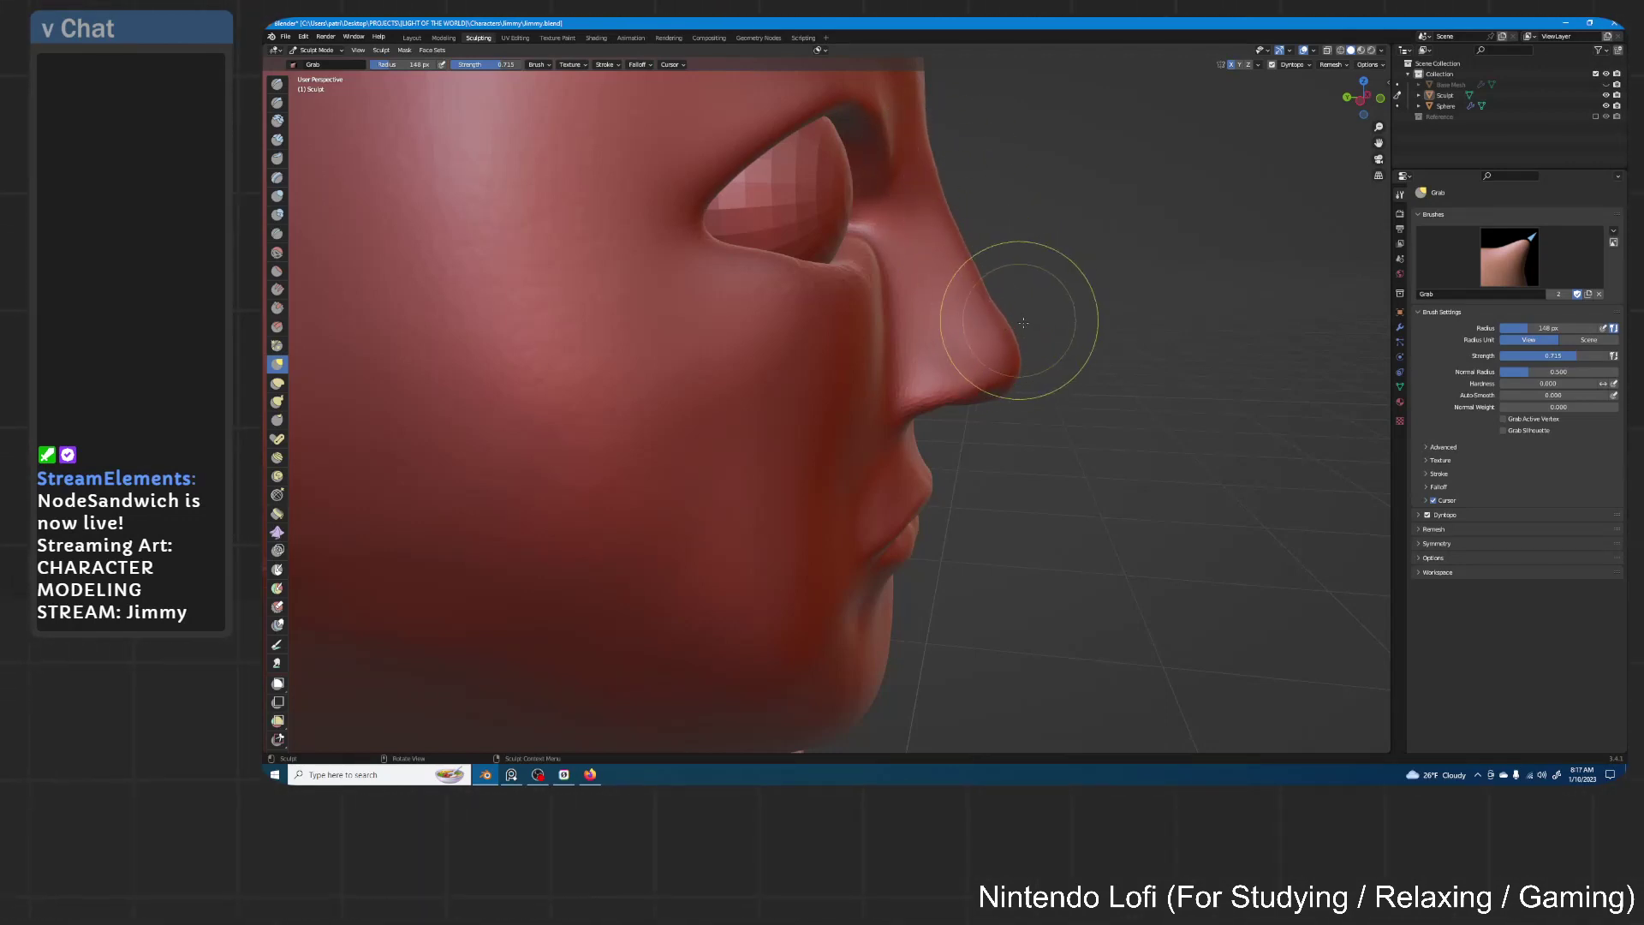
{"action": "scroll", "coordinate": [991, 252], "scroll_direction": "down", "scroll_amount": 5}
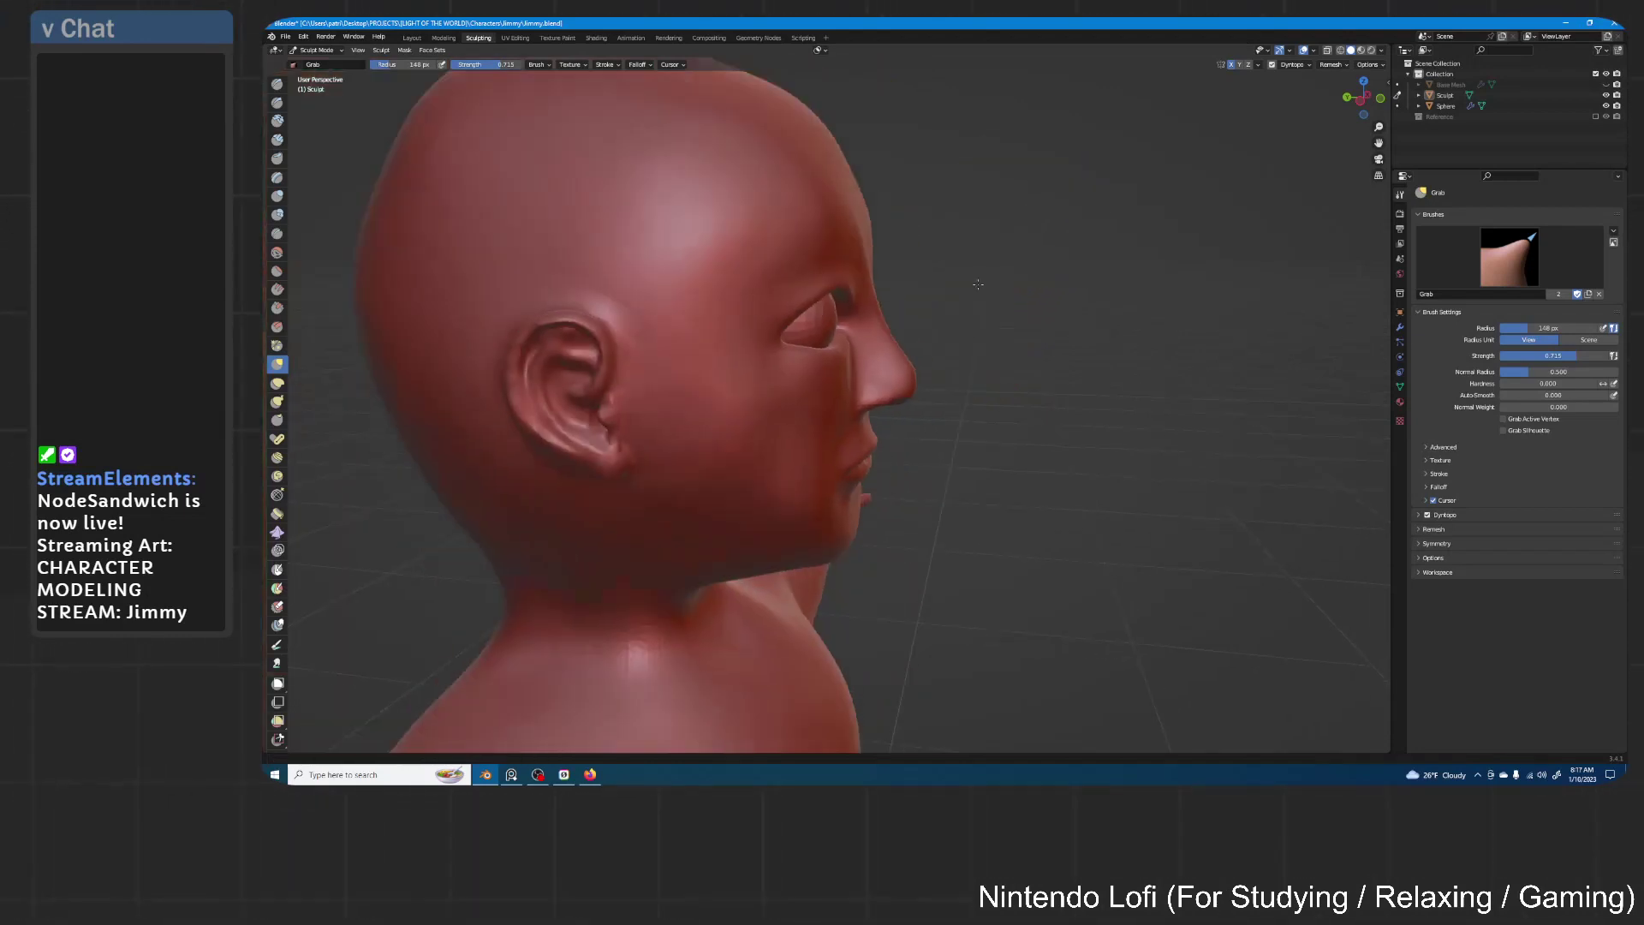
Enlarge the Grab brush and adjust the nose's tip and bridge in profile
{"action": "middle_click_drag", "start_coordinate": [980, 280], "coordinate": [1026, 233]}
{"action": "scroll", "coordinate": [978, 328], "scroll_direction": "up", "scroll_amount": 3}
{"action": "middle_click_drag", "start_coordinate": [981, 328], "coordinate": [980, 357]}
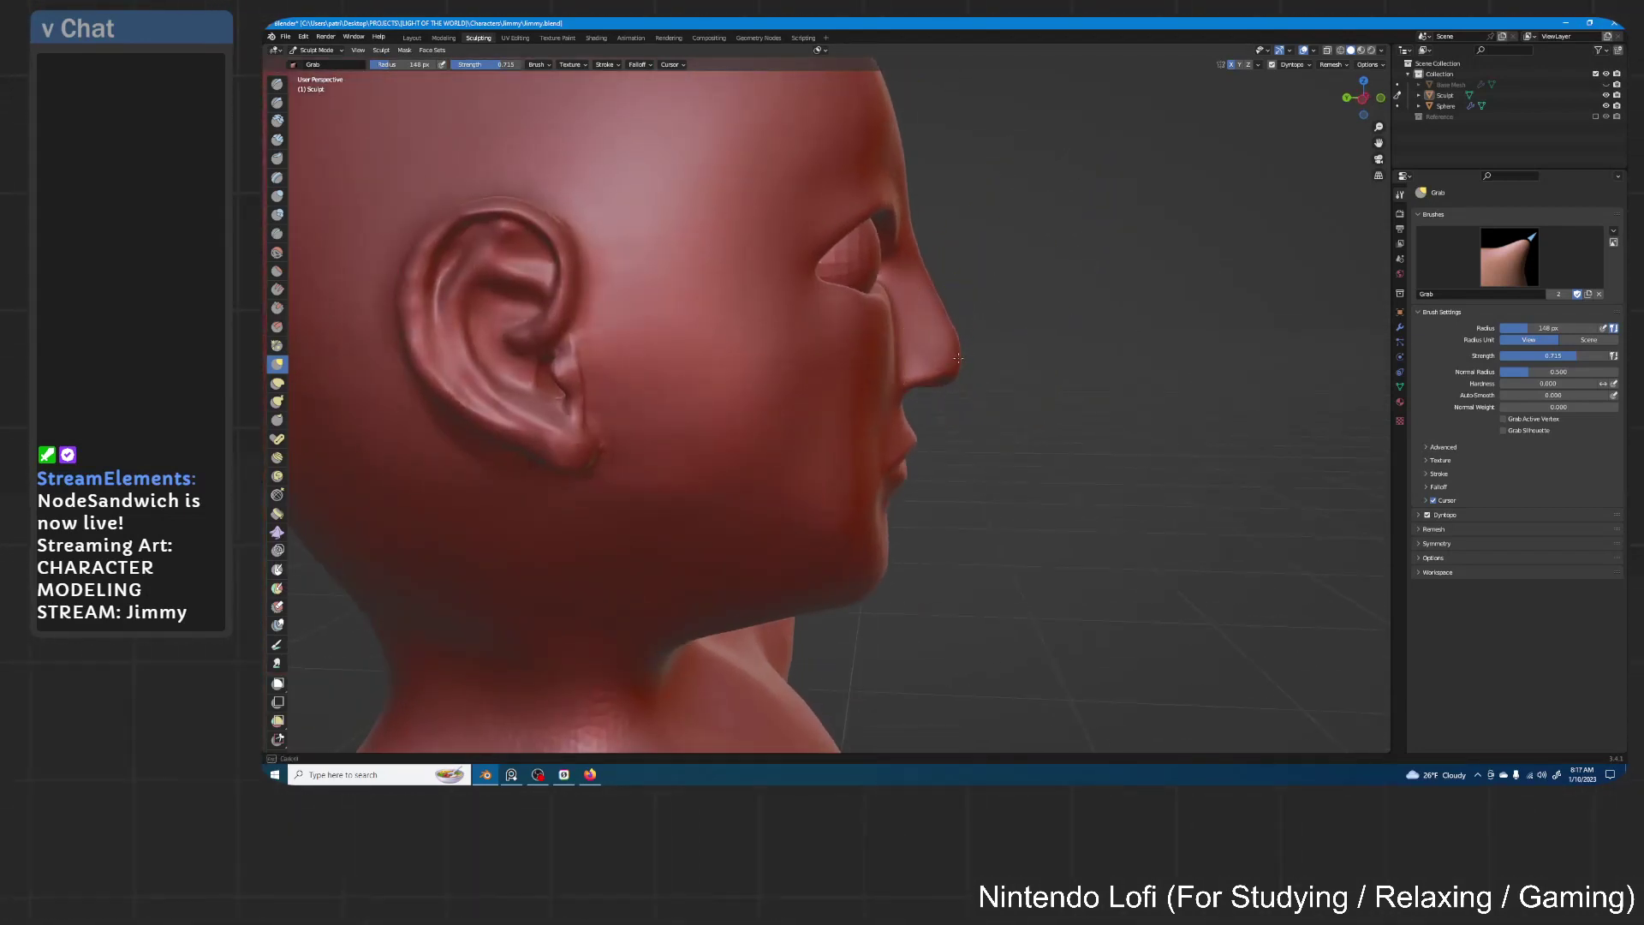
{"action": "key", "text": "f"}
{"action": "left_click", "coordinate": [963, 340]}
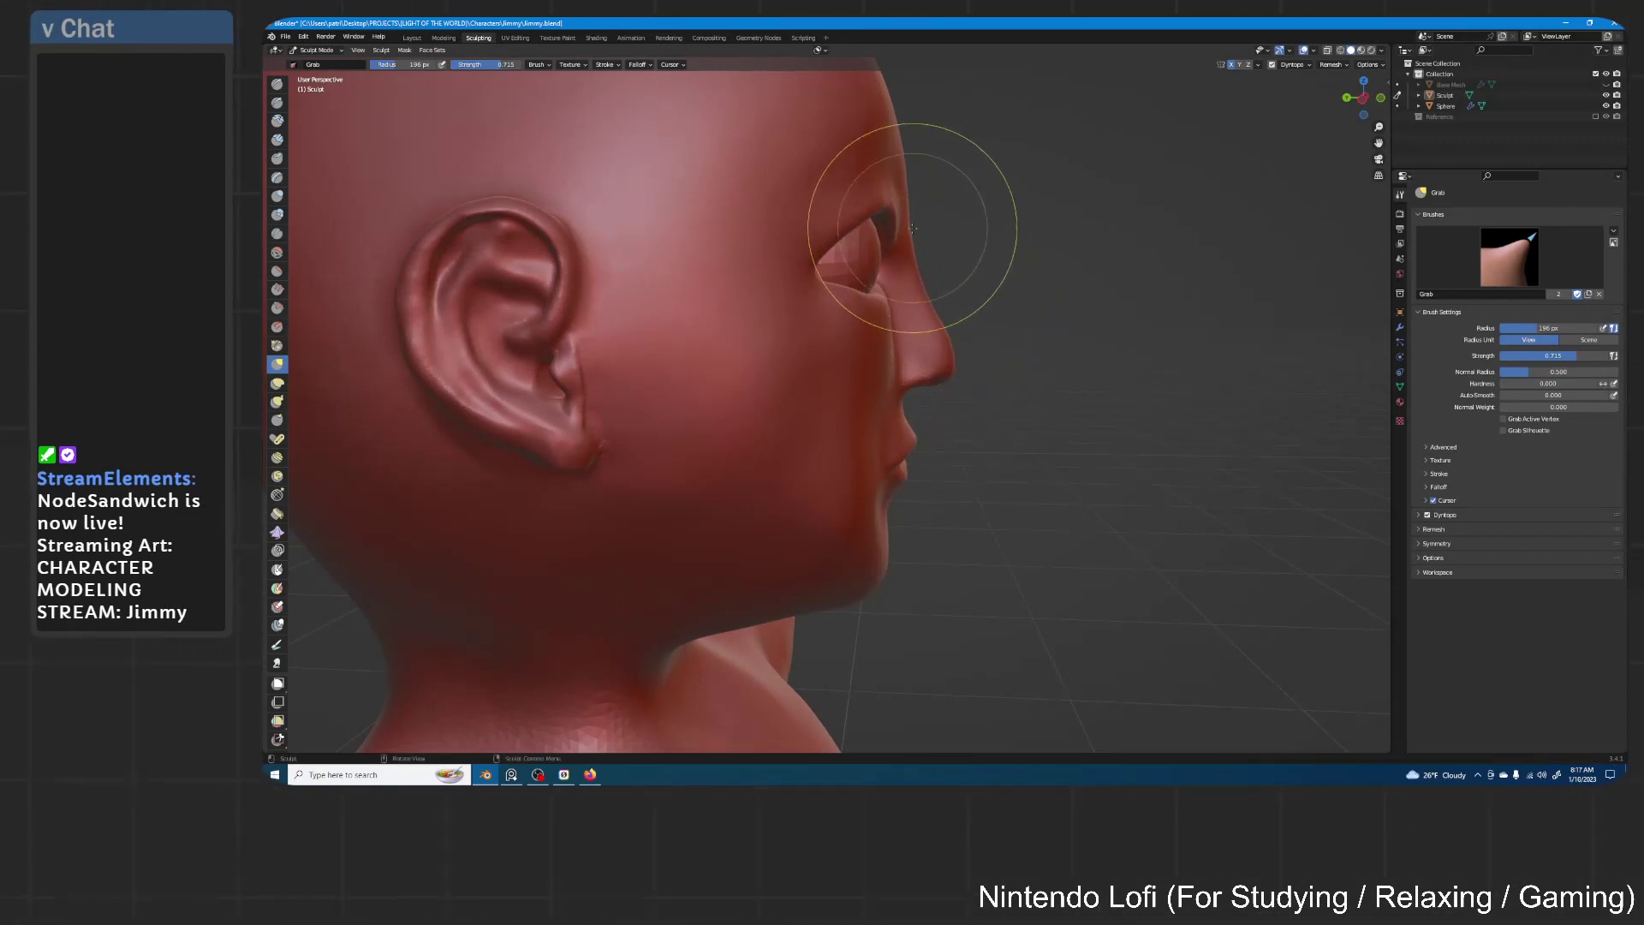
{"action": "middle_click_drag", "start_coordinate": [951, 328], "coordinate": [901, 285], "text": "ctrl"}
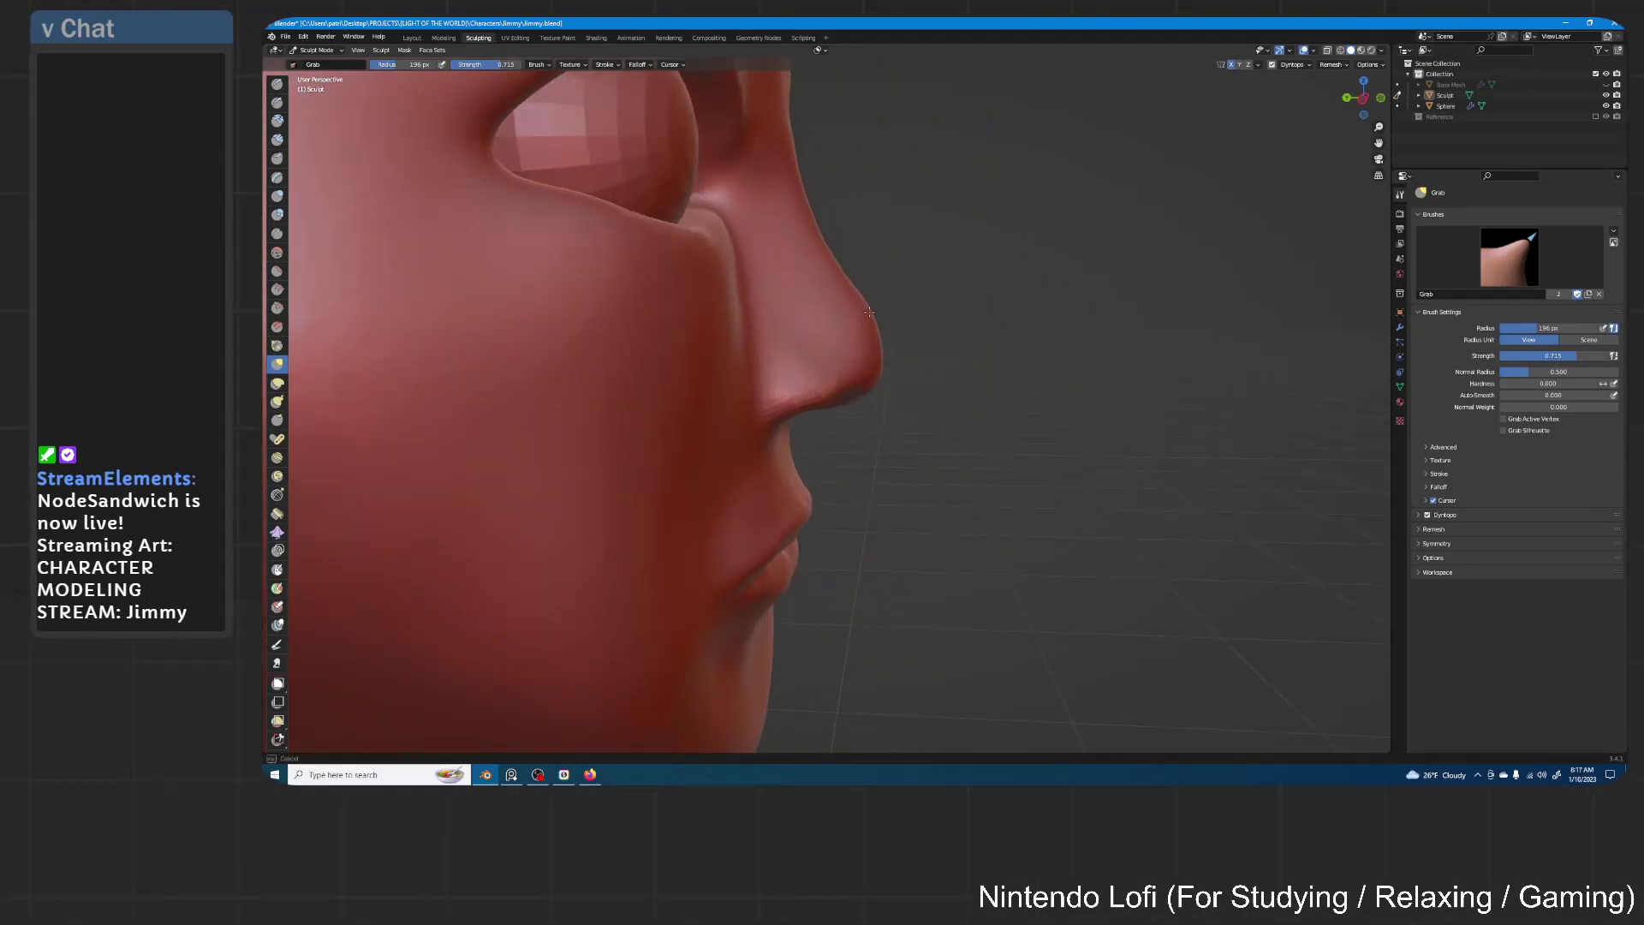
{"action": "left_click_drag", "start_coordinate": [869, 311], "coordinate": [875, 308]}
Examine the nose and the whole head's profile from near and far
{"action": "mouse_move", "coordinate": [951, 242]}
{"action": "middle_mouse_down", "text": "ctrl"}
{"action": "mouse_move", "coordinate": [814, 403]}
{"action": "mouse_move", "coordinate": [915, 337]}
{"action": "middle_mouse_up", "text": "ctrl"}
{"action": "middle_click_drag", "start_coordinate": [915, 337], "coordinate": [1096, 274], "text": "shift"}
{"action": "middle_click_drag", "start_coordinate": [1010, 317], "coordinate": [929, 300], "text": "ctrl"}
{"action": "mouse_move", "coordinate": [929, 300]}
{"action": "middle_mouse_down", "text": "shift"}
{"action": "mouse_move", "coordinate": [948, 325]}
{"action": "mouse_move", "coordinate": [1061, 354]}
{"action": "middle_mouse_up", "text": "shift"}
{"action": "scroll", "coordinate": [1016, 345], "scroll_direction": "down", "scroll_amount": 6}
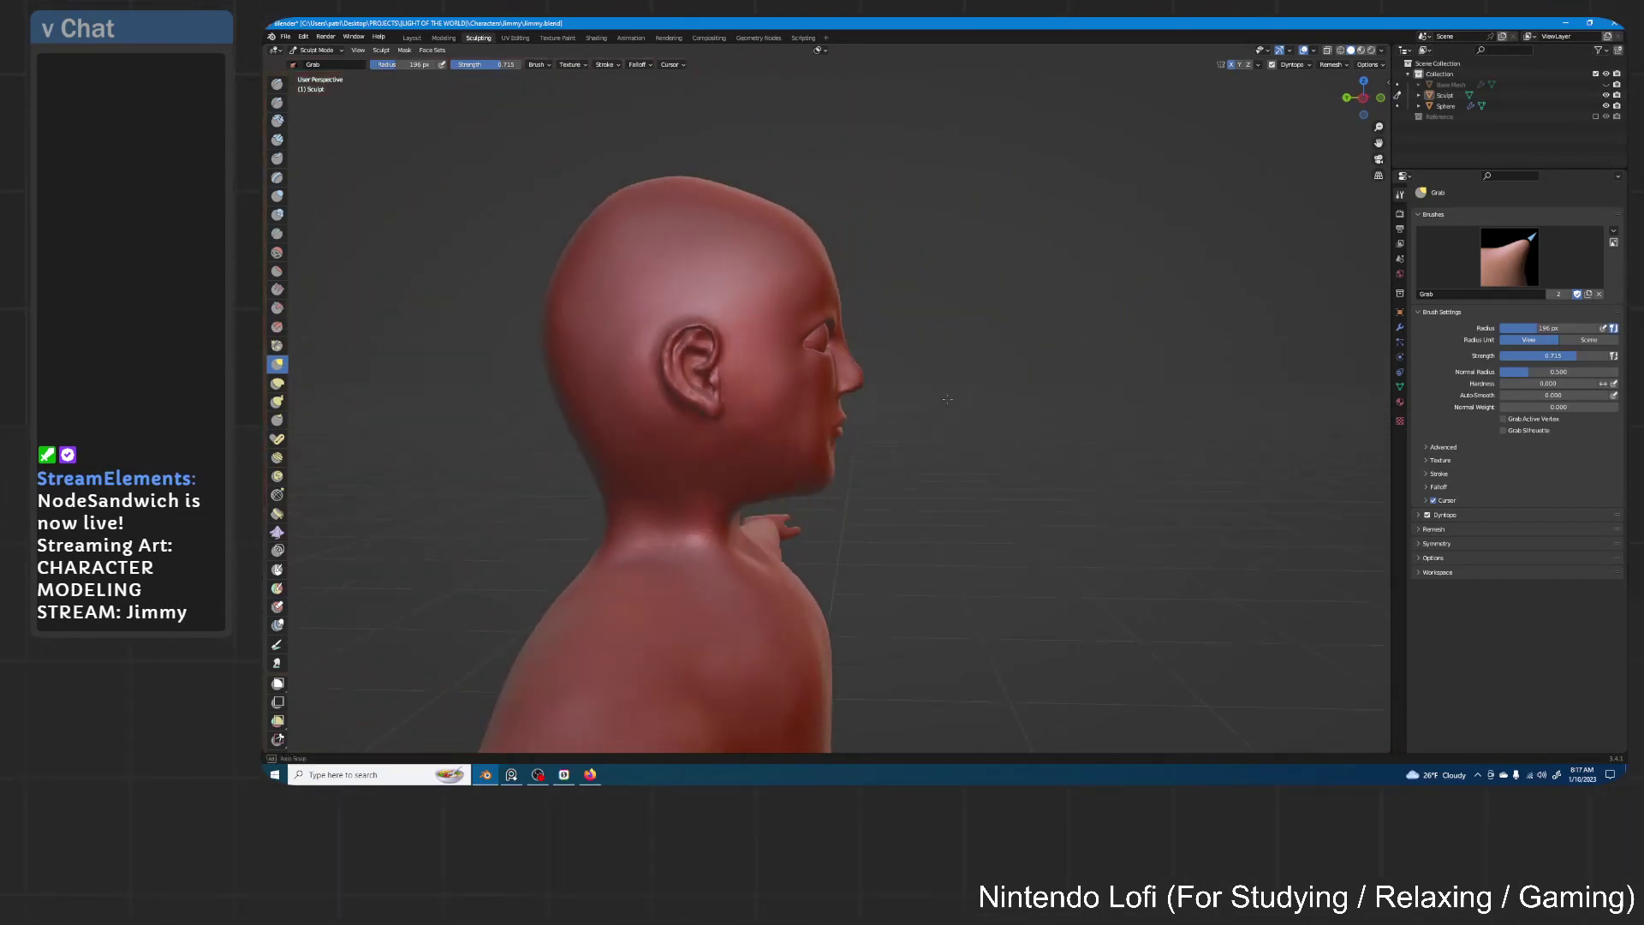
{"action": "scroll", "coordinate": [970, 384], "scroll_direction": "up", "scroll_amount": 1}
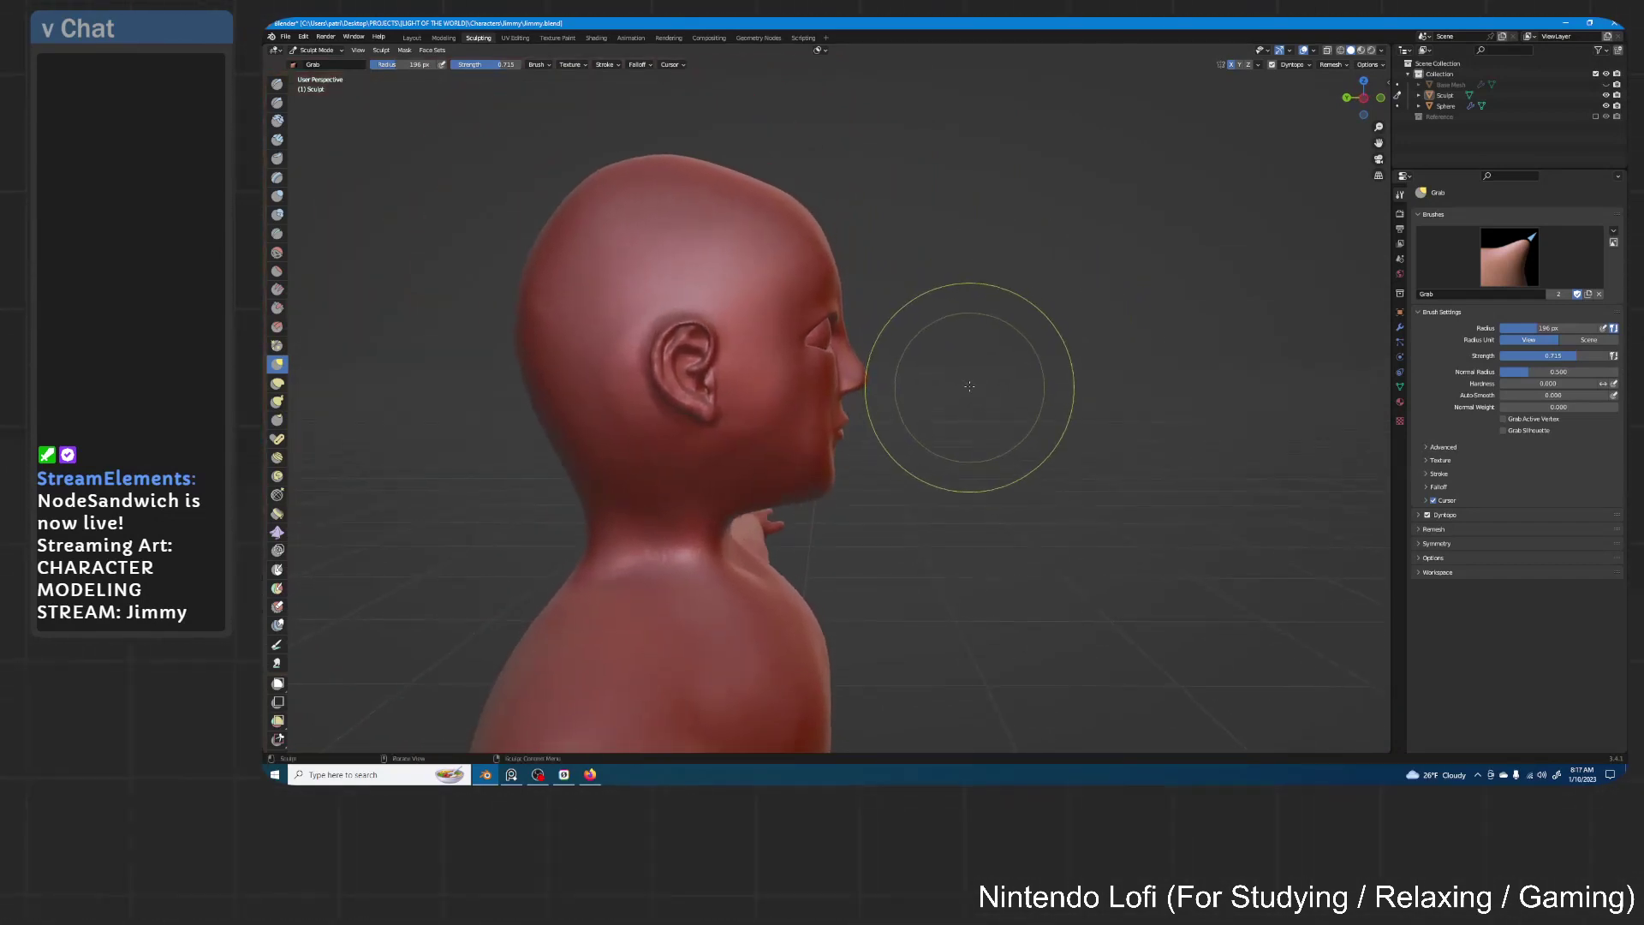
{"action": "mouse_move", "coordinate": [966, 379]}
{"action": "middle_mouse_down"}
{"action": "mouse_move", "coordinate": [936, 348]}
{"action": "mouse_move", "coordinate": [983, 385]}
{"action": "mouse_move", "coordinate": [966, 363]}
{"action": "middle_mouse_up"}
{"action": "scroll", "coordinate": [983, 386], "scroll_direction": "up", "scroll_amount": 4}
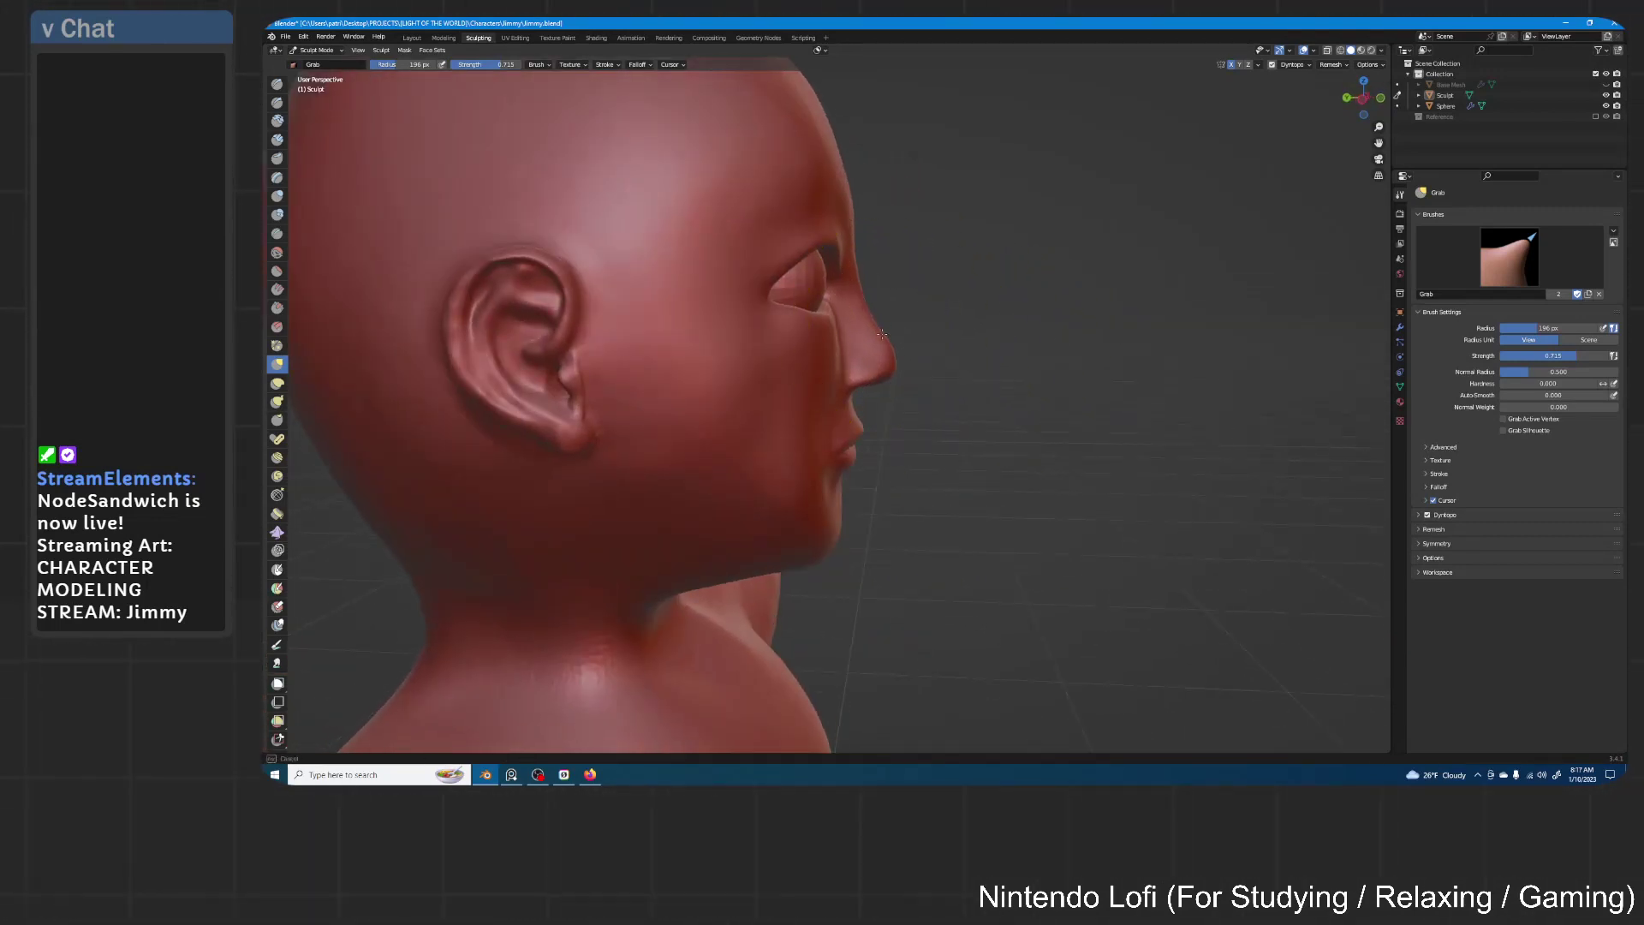
Nudge the outer eye area with the Grab brush from a front view of the face
{"action": "mouse_move", "coordinate": [1028, 305]}
{"action": "middle_mouse_down"}
{"action": "mouse_move", "coordinate": [963, 283]}
{"action": "mouse_move", "coordinate": [917, 349]}
{"action": "mouse_move", "coordinate": [995, 328]}
{"action": "mouse_move", "coordinate": [958, 349]}
{"action": "mouse_move", "coordinate": [857, 329]}
{"action": "middle_mouse_up"}
{"action": "scroll", "coordinate": [989, 335], "scroll_direction": "up", "scroll_amount": 2}
{"action": "left_click_drag", "start_coordinate": [796, 307], "coordinate": [794, 312]}
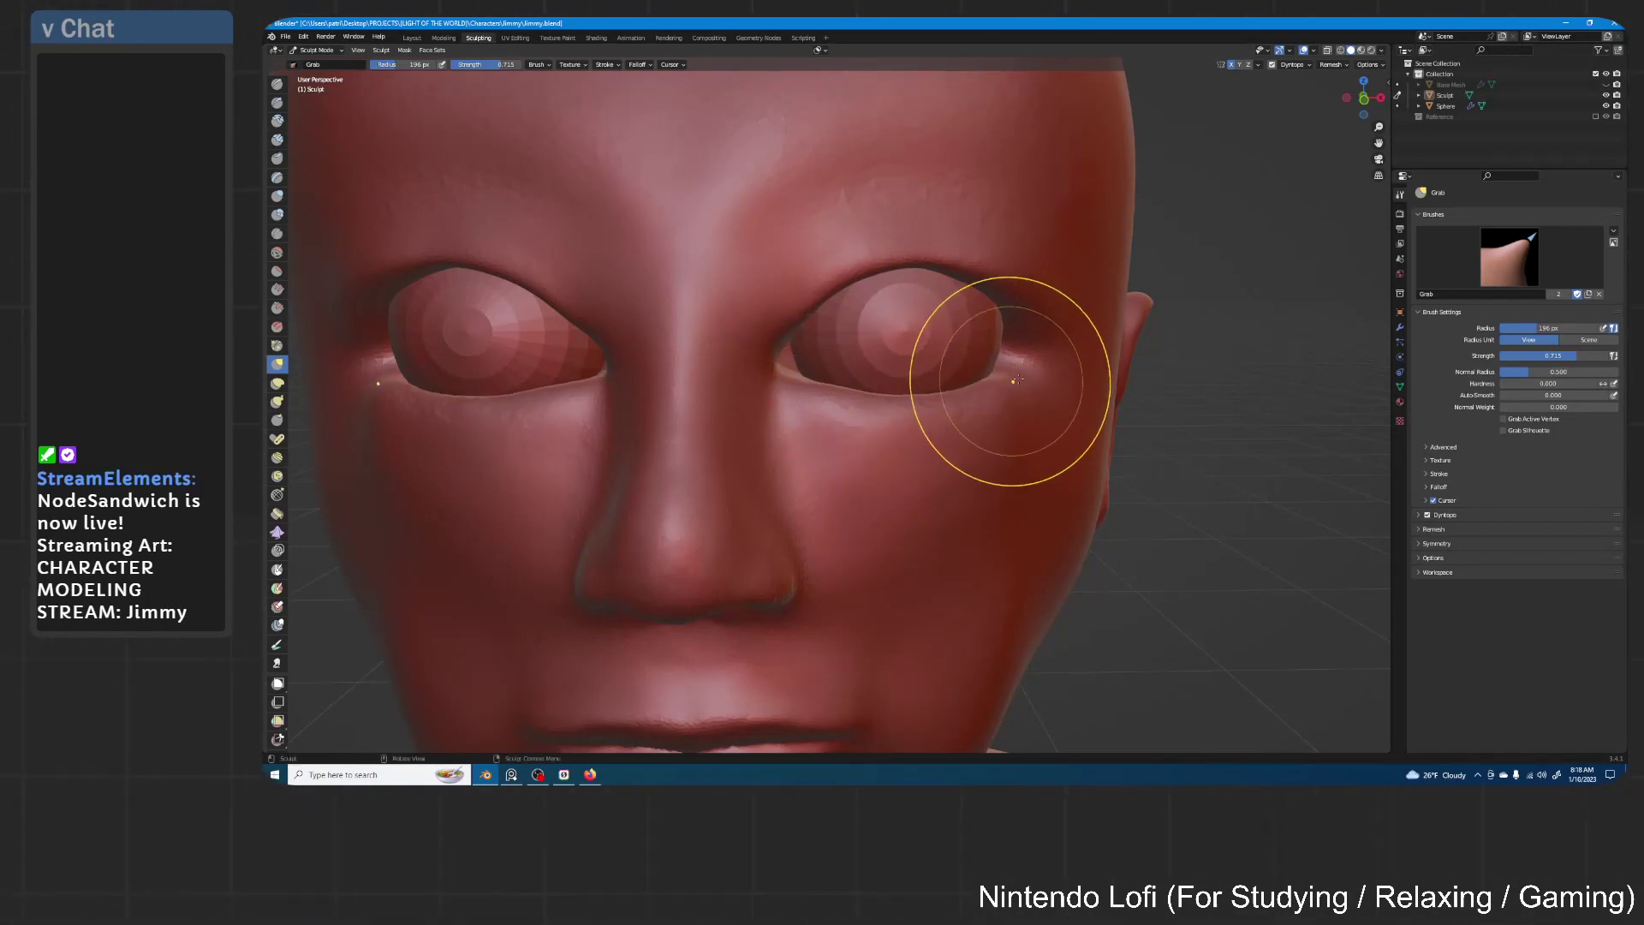
Examine the eyes' outer corners from the side and front, close up and at full head size
{"action": "middle_click_drag", "start_coordinate": [1050, 353], "coordinate": [890, 358]}
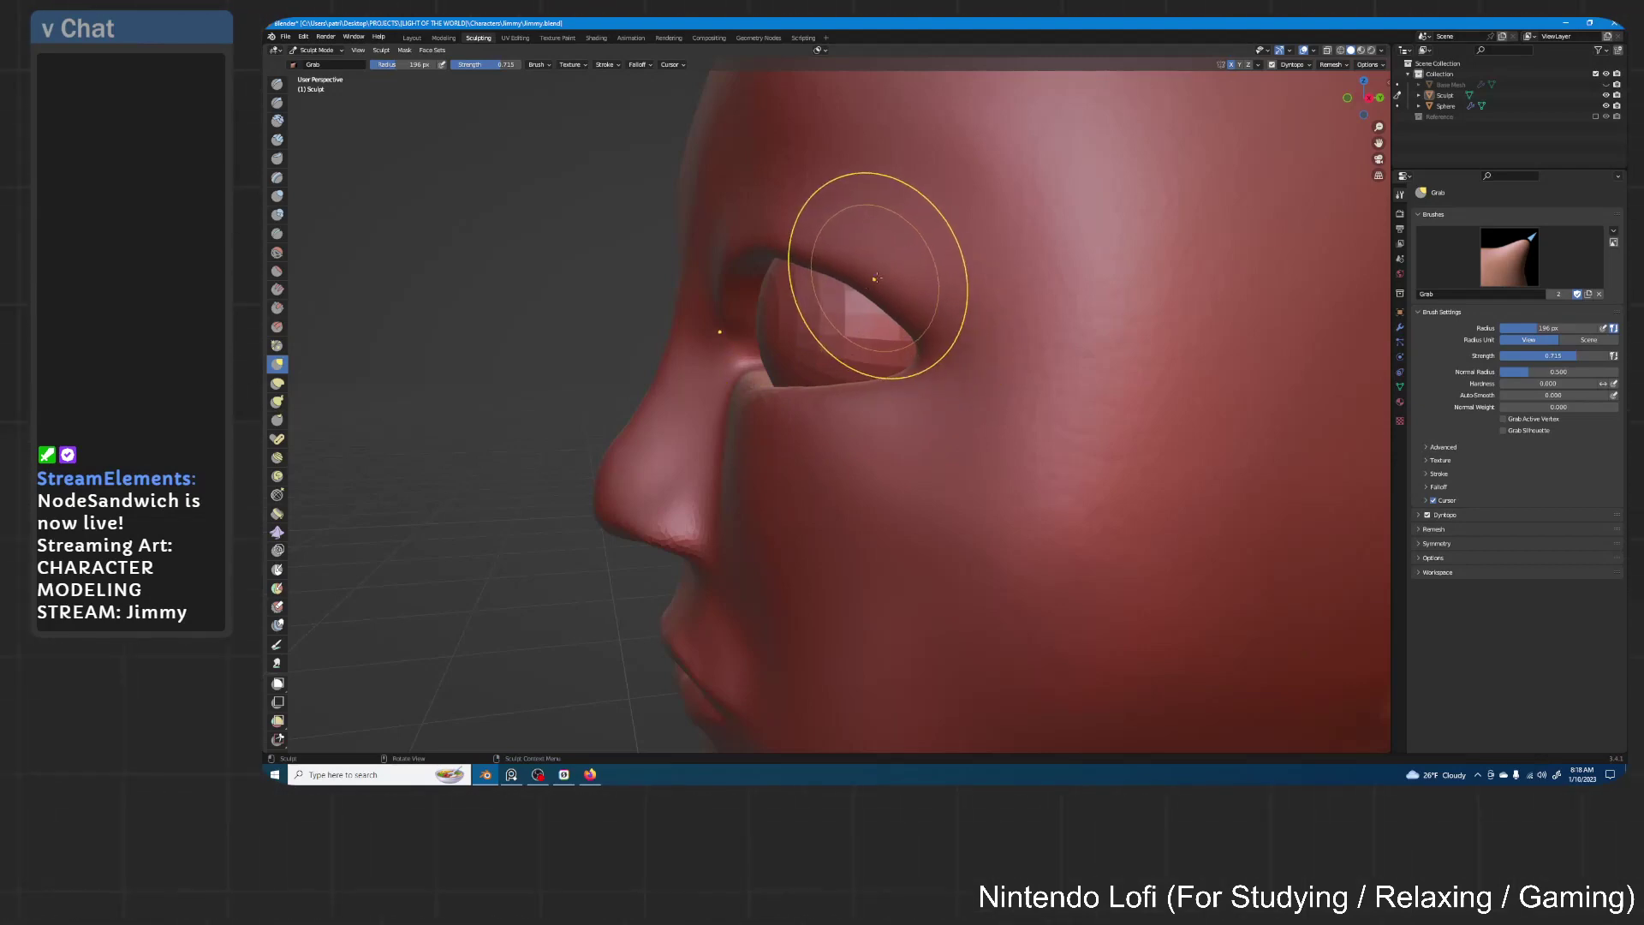
{"action": "middle_click_drag", "start_coordinate": [875, 278], "coordinate": [961, 286]}
{"action": "scroll", "coordinate": [921, 364], "scroll_direction": "down", "scroll_amount": 2}
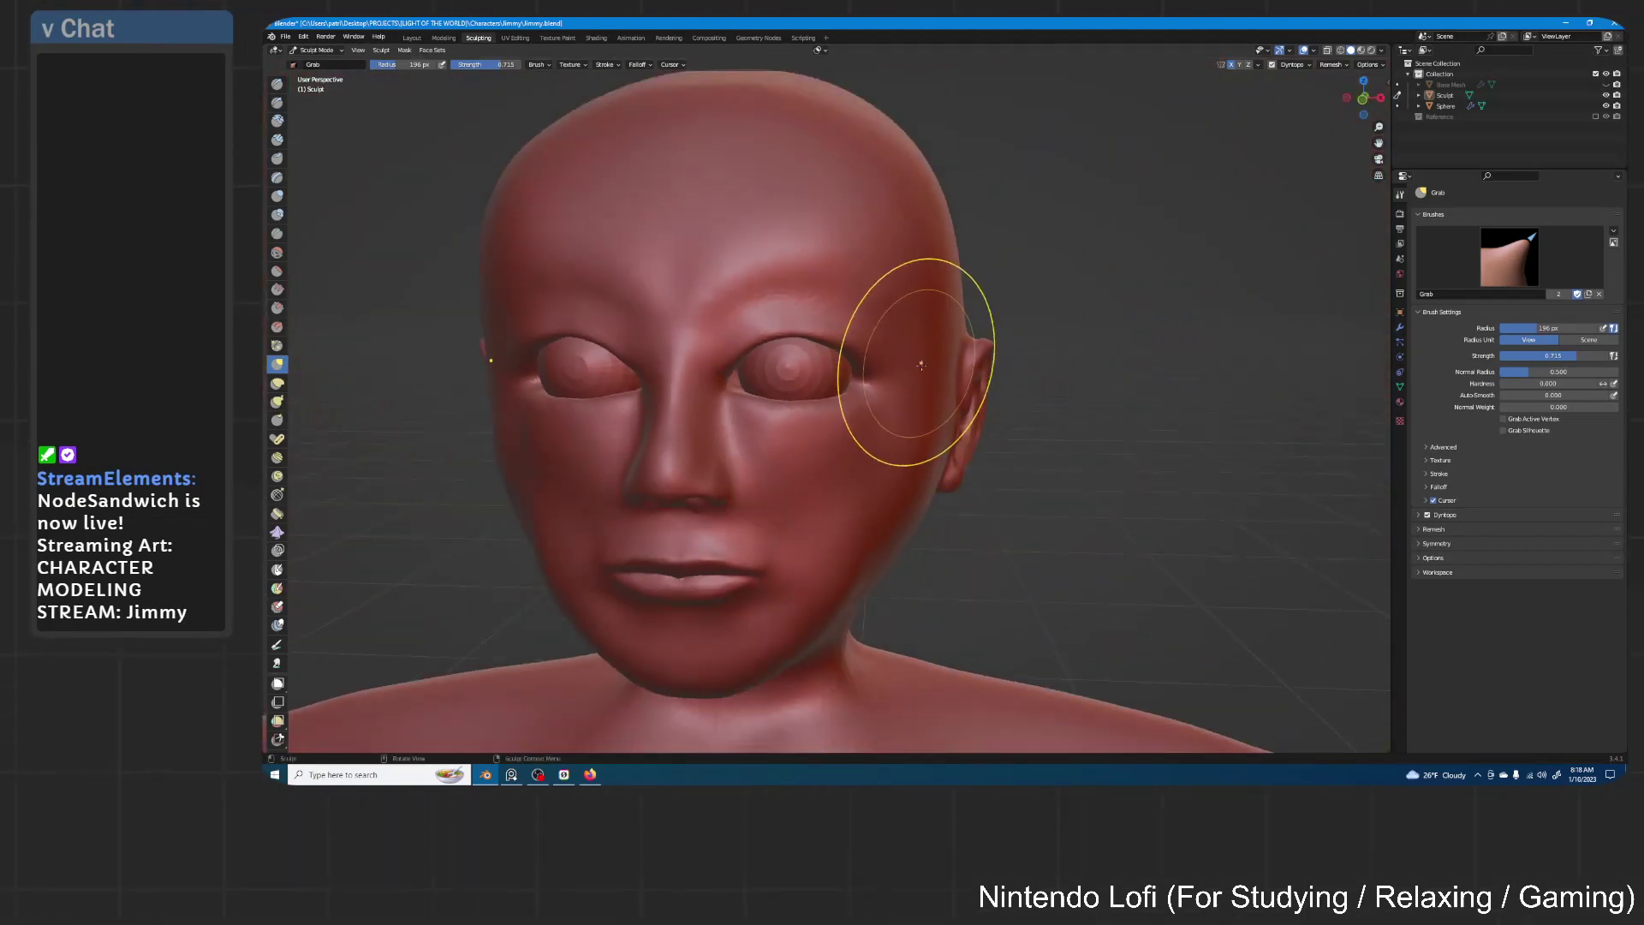
{"action": "scroll", "coordinate": [921, 365], "scroll_direction": "up", "scroll_amount": 6}
{"action": "scroll", "coordinate": [914, 330], "scroll_direction": "up", "scroll_amount": 2}
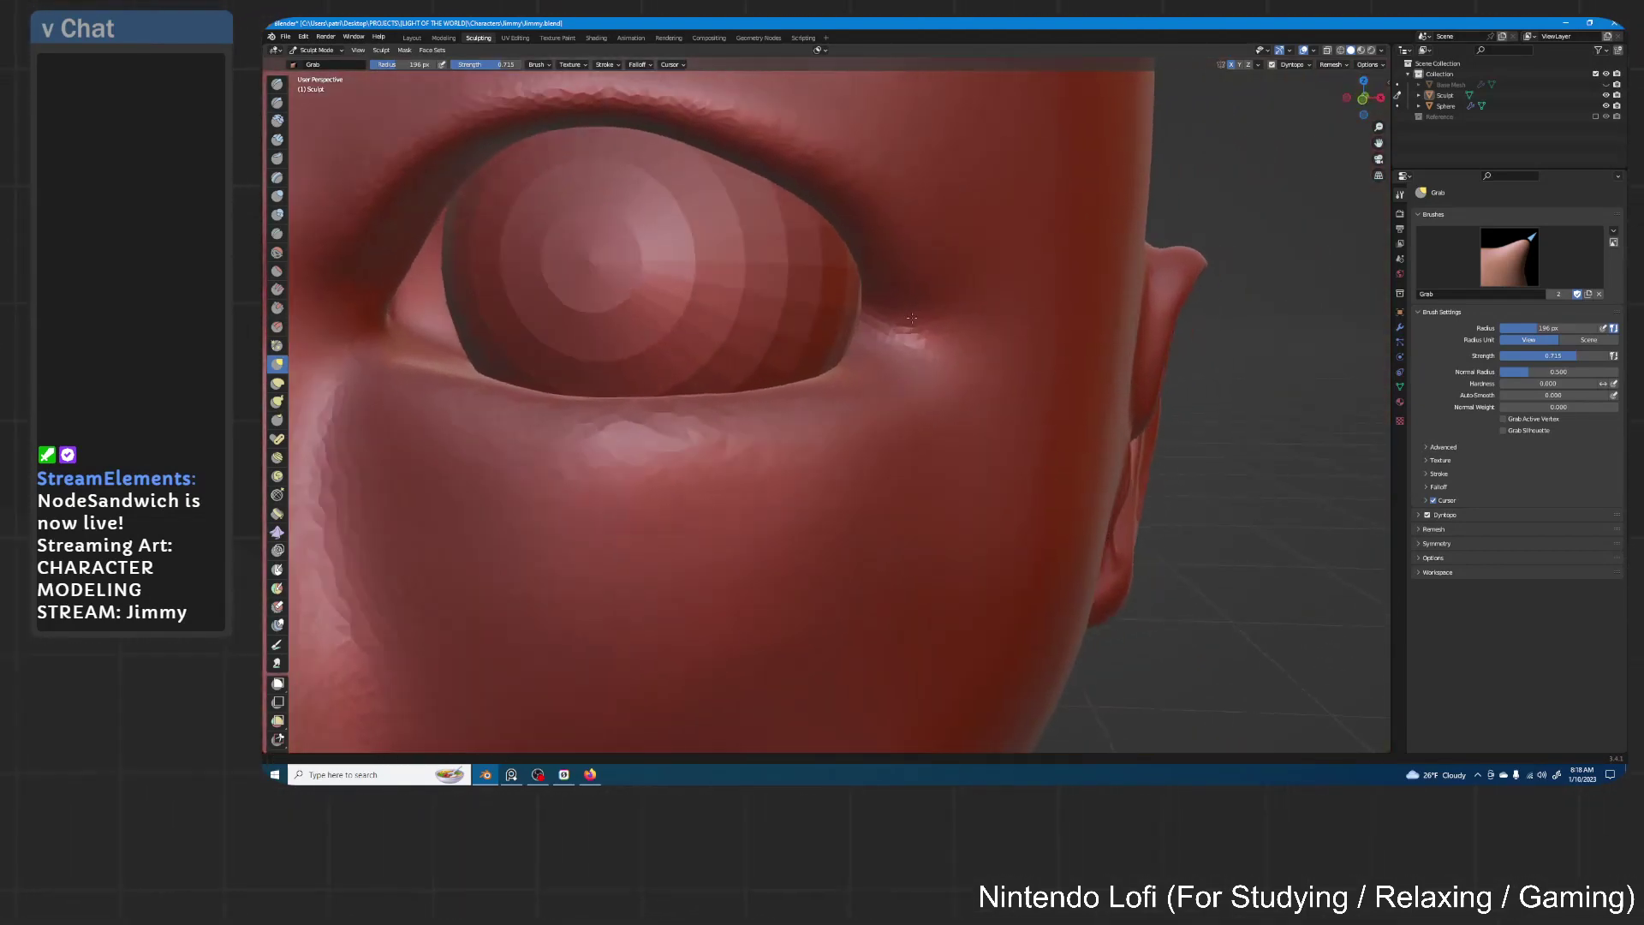
{"action": "middle_click_drag", "start_coordinate": [912, 318], "coordinate": [857, 347]}
{"action": "middle_click_drag", "start_coordinate": [856, 347], "coordinate": [809, 475], "text": "ctrl"}
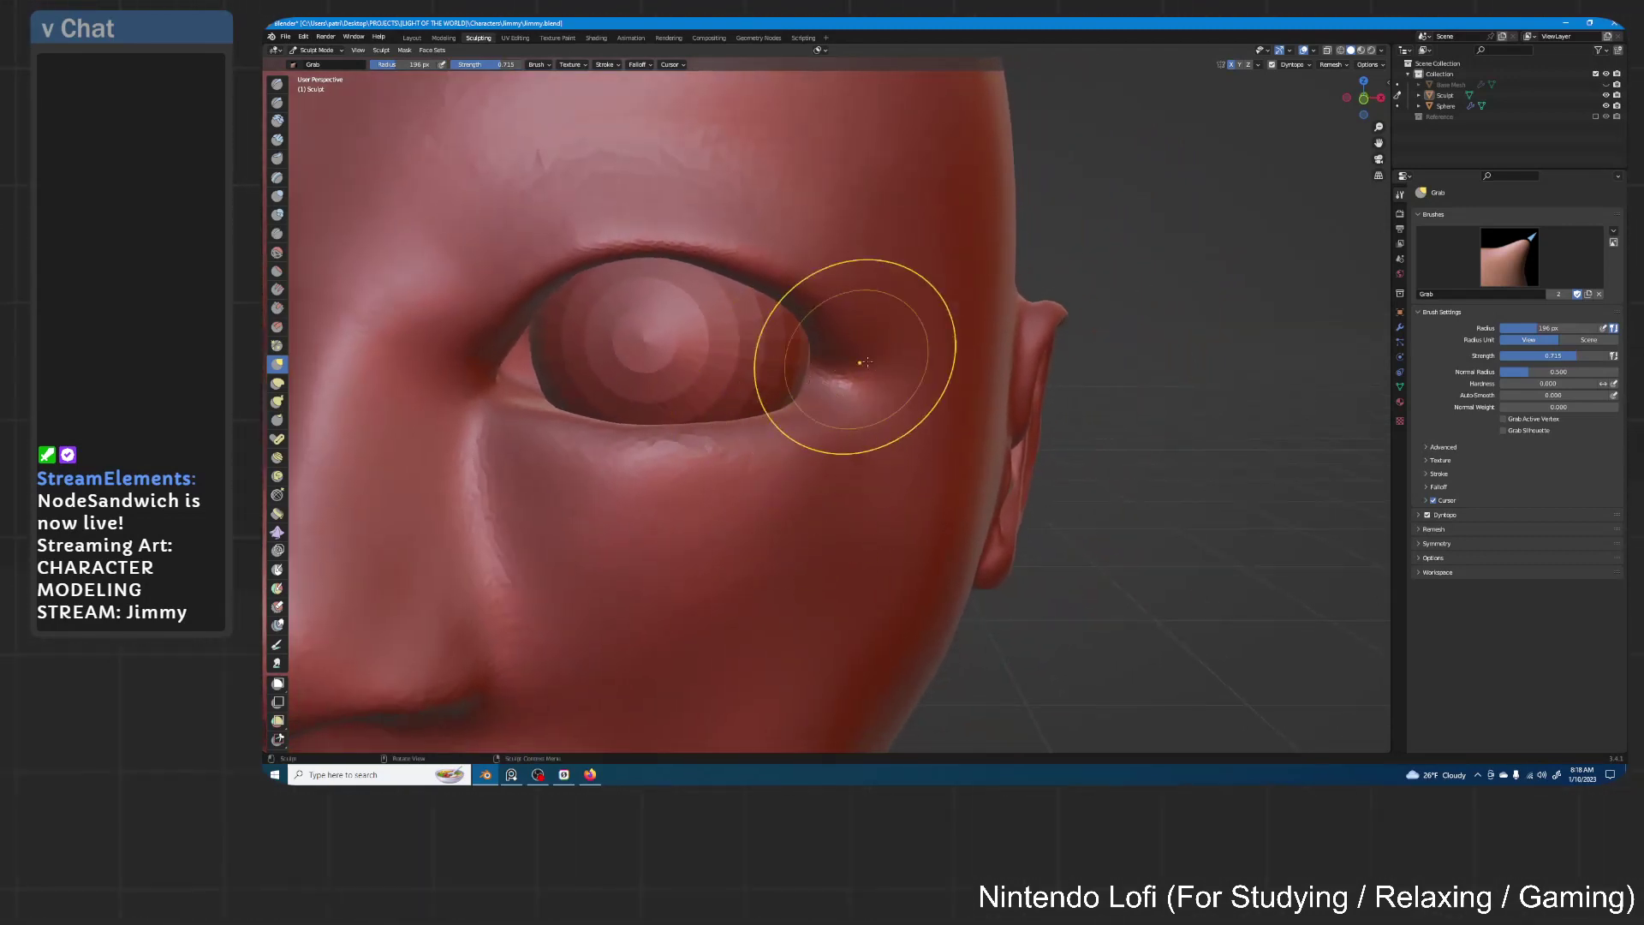
{"action": "scroll", "coordinate": [850, 374], "scroll_direction": "down", "scroll_amount": 7}
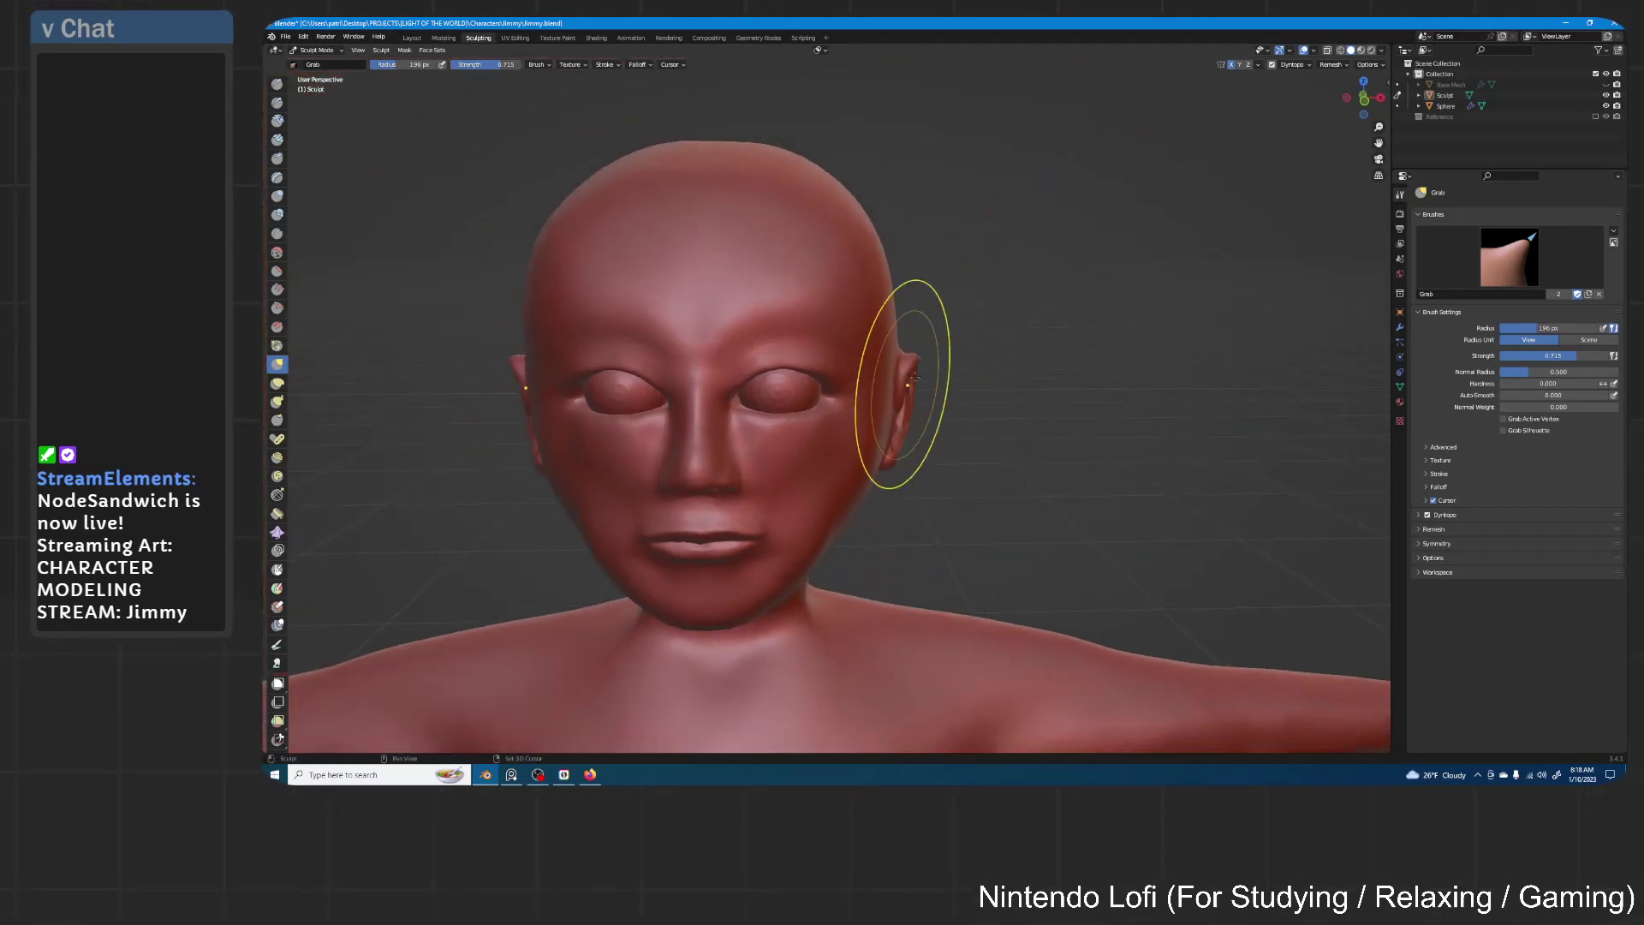
{"action": "middle_click_drag", "start_coordinate": [986, 308], "coordinate": [964, 348], "text": "ctrl"}
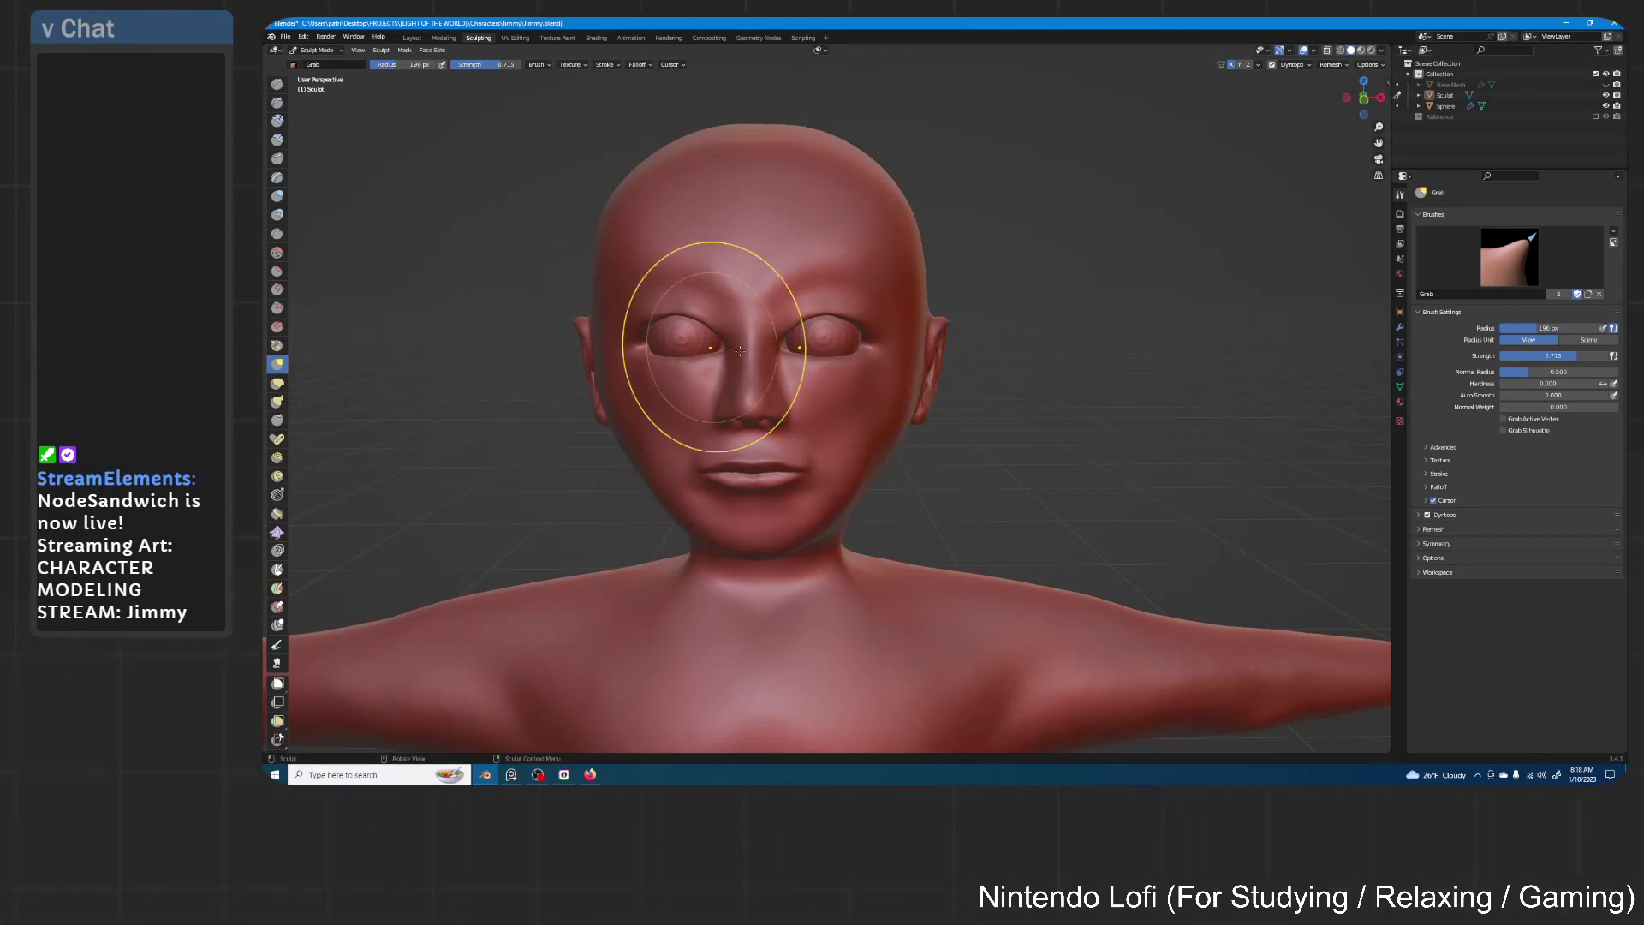
Try the Inflate brush at a 124 px radius around the outer corner of the eye
{"action": "key", "text": "f"}
{"action": "left_click", "coordinate": [795, 397]}
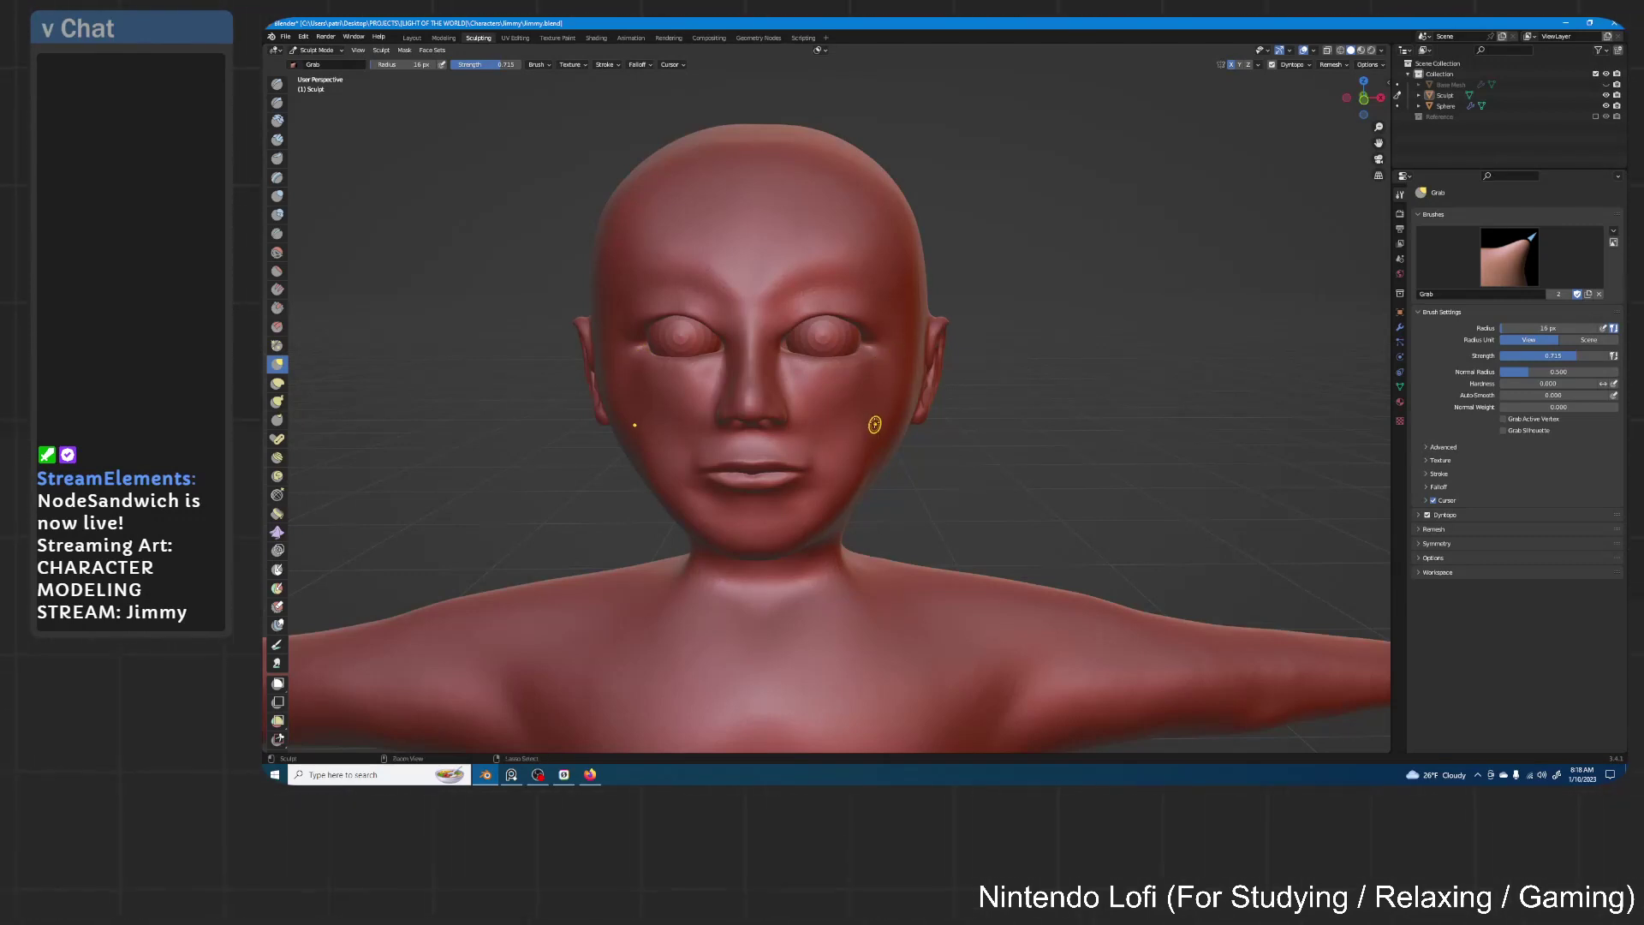
{"action": "scroll", "coordinate": [874, 425], "scroll_direction": "up", "scroll_amount": 8}
{"action": "middle_click_drag", "start_coordinate": [910, 315], "coordinate": [806, 443]}
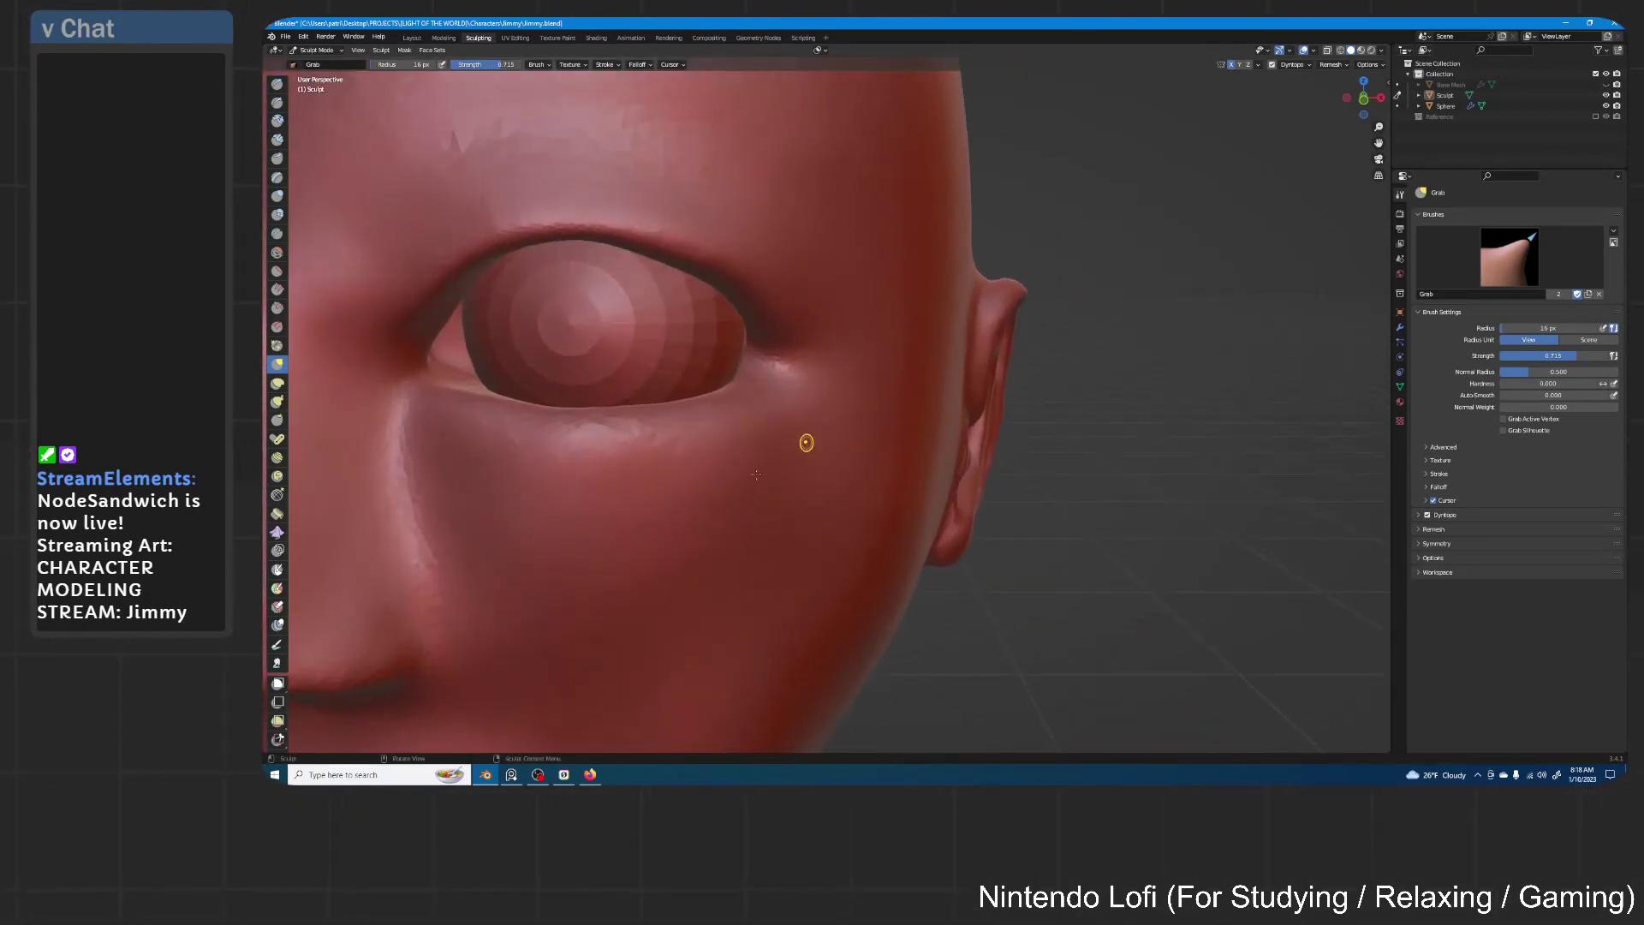
{"action": "left_click", "coordinate": [277, 196]}
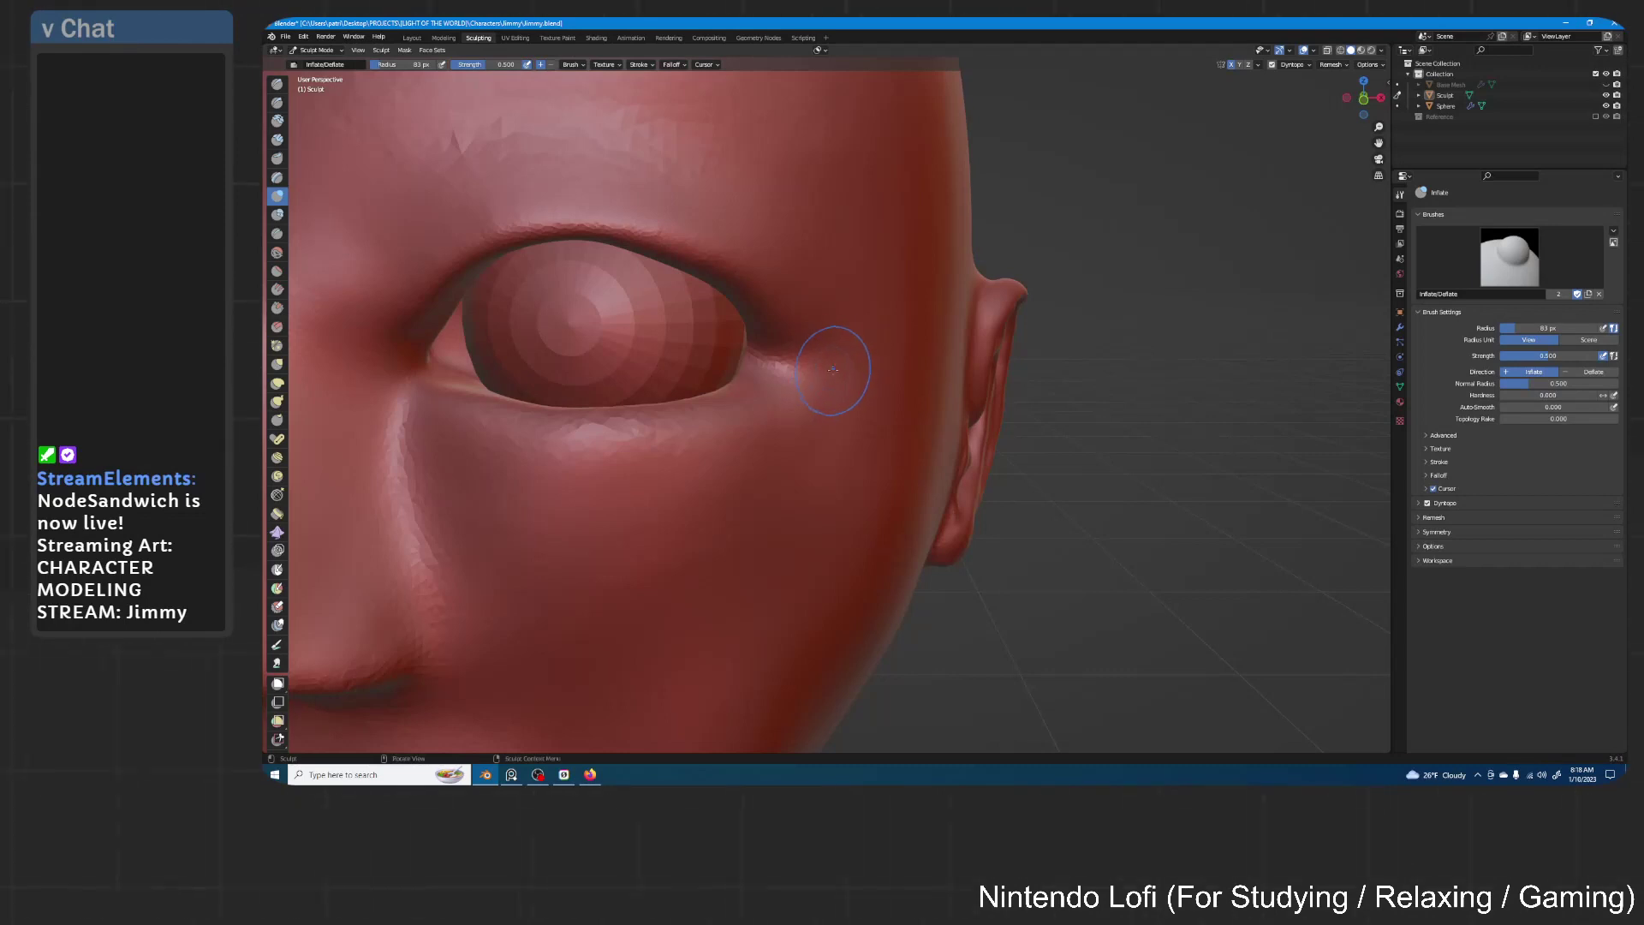
{"action": "key", "text": "f"}
{"action": "left_click", "coordinate": [854, 369]}
{"action": "mouse_move", "coordinate": [851, 367]}
{"action": "middle_mouse_down"}
{"action": "mouse_move", "coordinate": [771, 360]}
{"action": "mouse_move", "coordinate": [813, 364]}
{"action": "middle_mouse_up"}
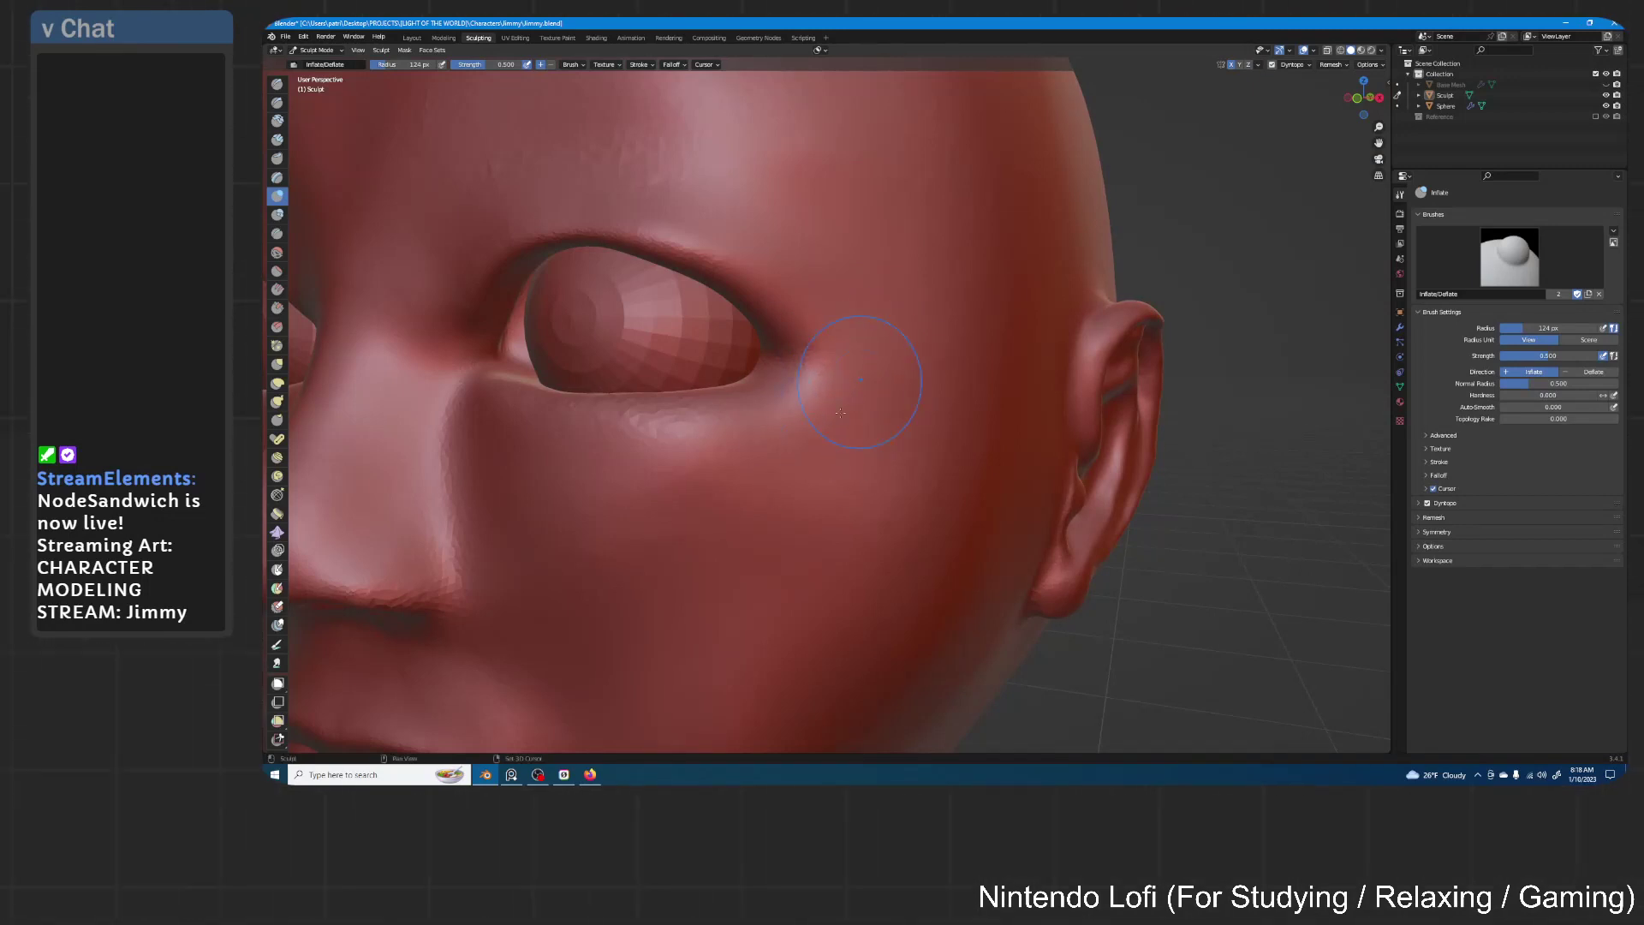
{"action": "middle_click_drag", "start_coordinate": [858, 375], "coordinate": [882, 373], "text": "shift"}
{"action": "middle_click_drag", "start_coordinate": [879, 406], "coordinate": [881, 363], "text": "ctrl"}
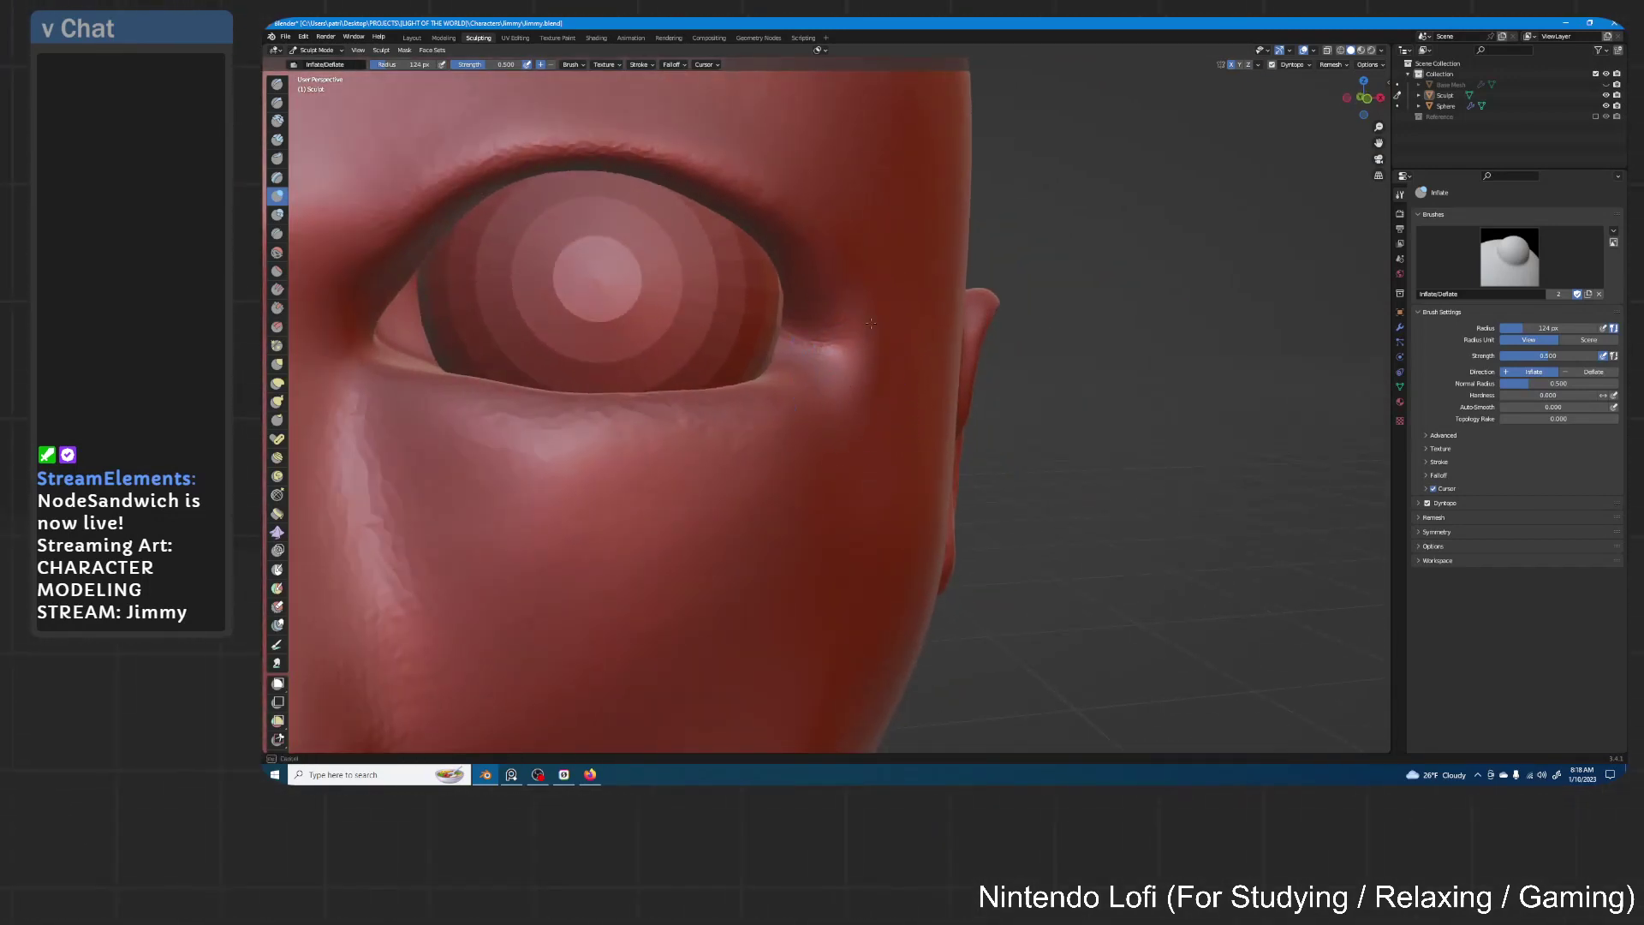
{"action": "mouse_move", "coordinate": [856, 316]}
{"action": "middle_mouse_down"}
{"action": "mouse_move", "coordinate": [834, 388]}
{"action": "mouse_move", "coordinate": [888, 356]}
{"action": "mouse_move", "coordinate": [870, 375]}
{"action": "middle_mouse_up"}
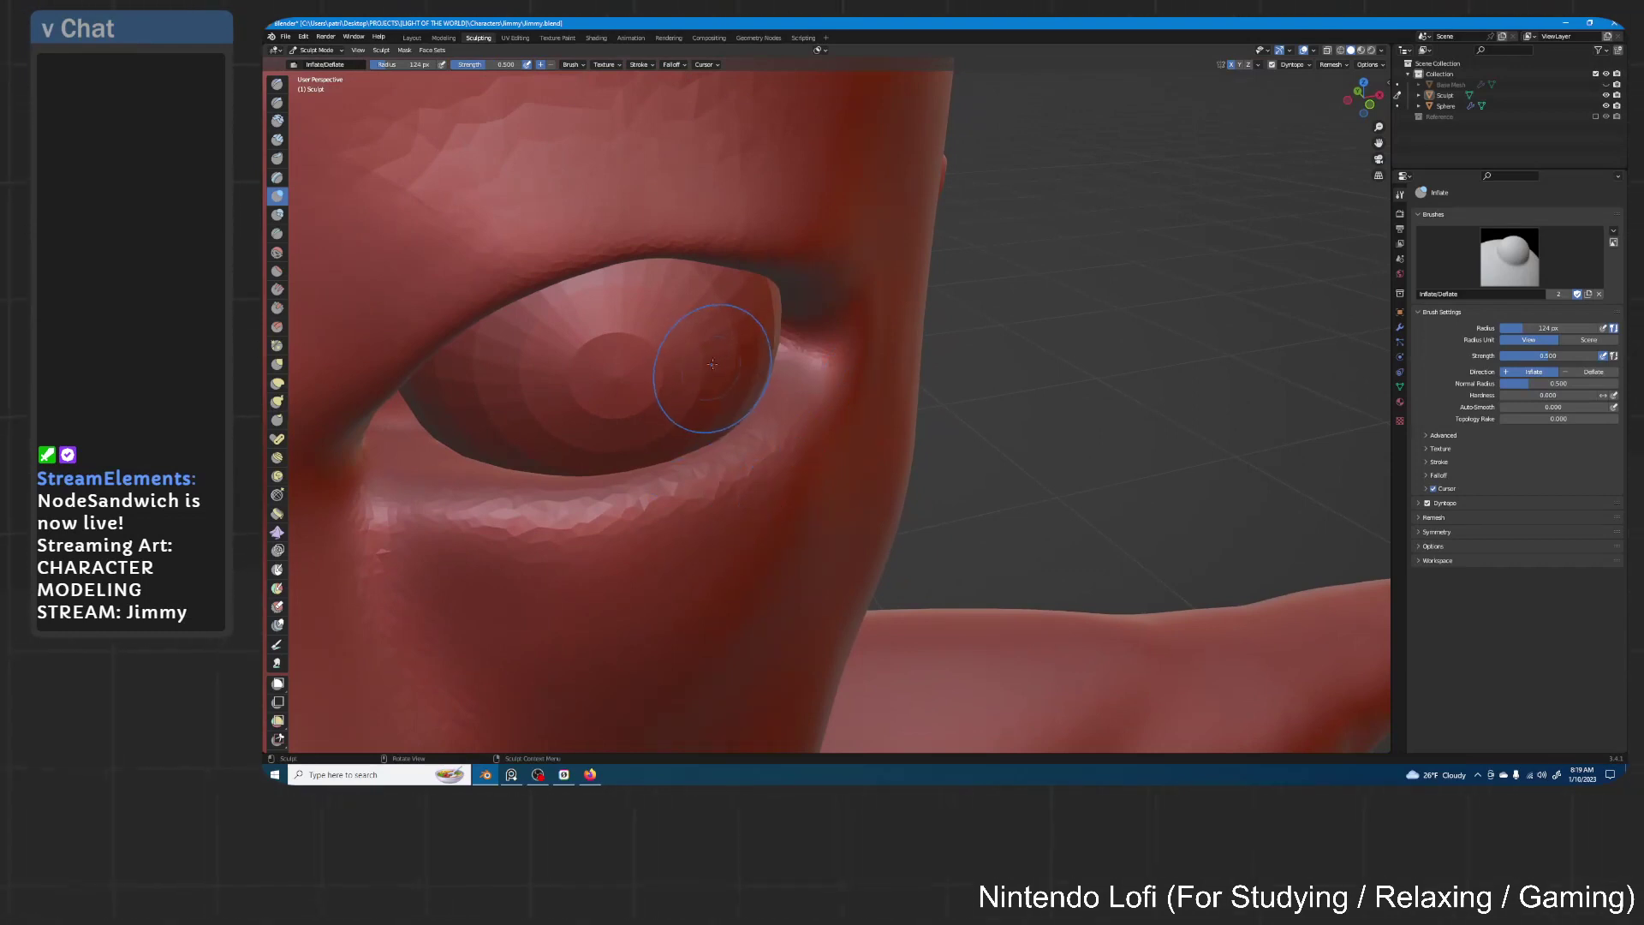
Return to the Grab brush, enlarge it, and reshape the eye's outer corner and the lower eyelid
{"action": "left_click", "coordinate": [277, 363]}
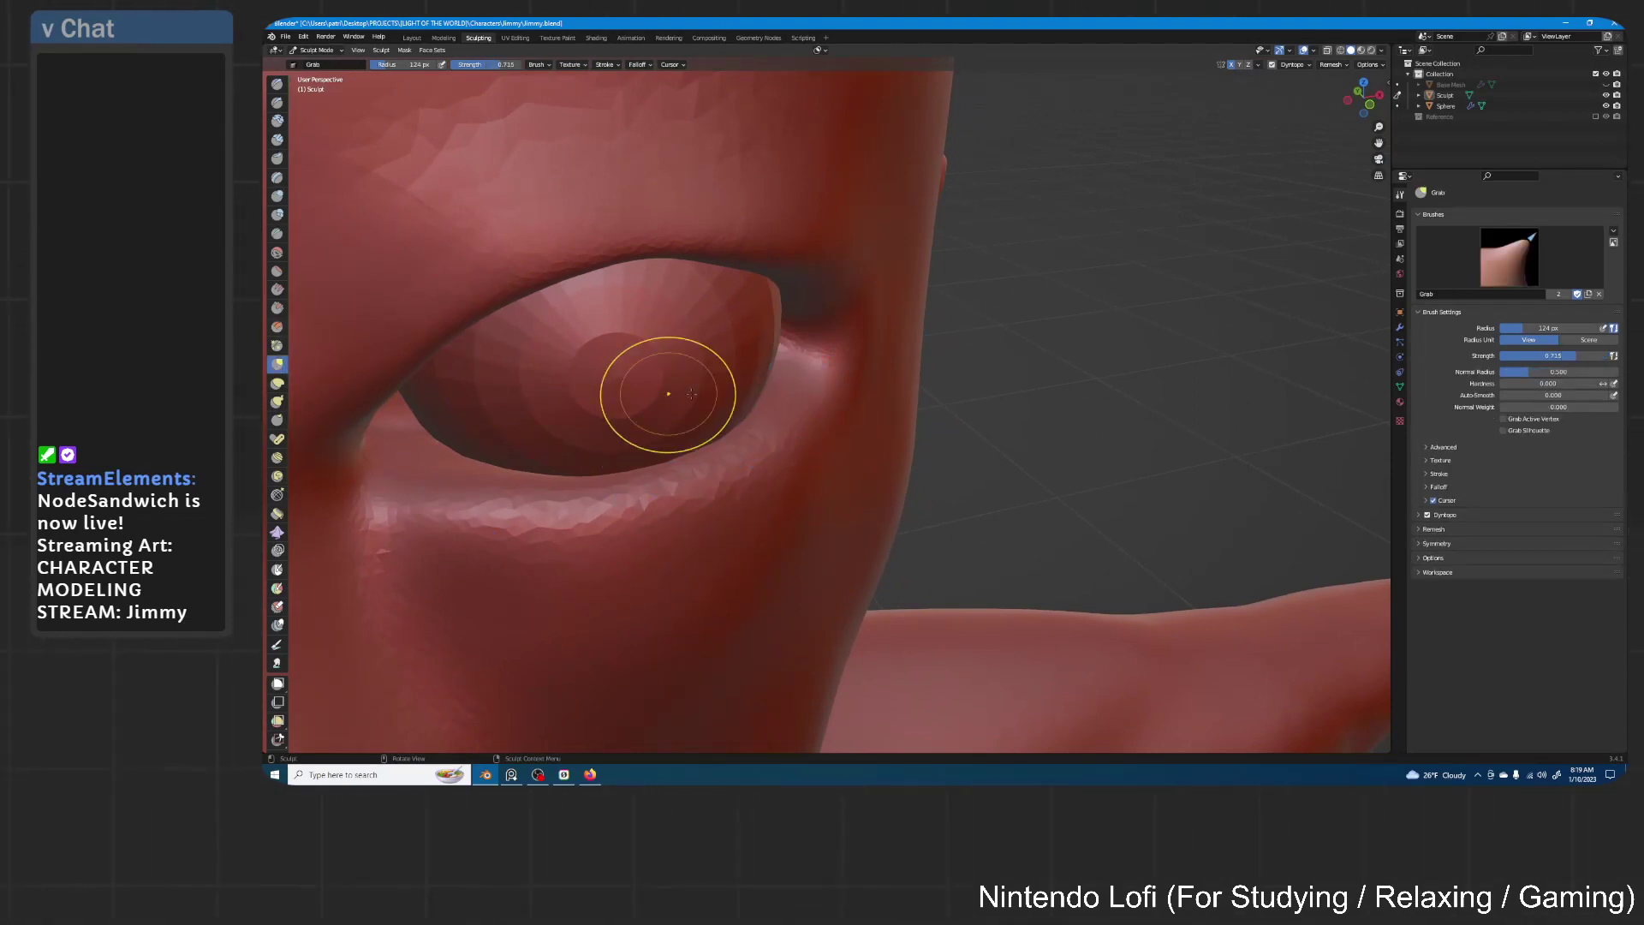
{"action": "mouse_move", "coordinate": [771, 422]}
{"action": "middle_mouse_down"}
{"action": "mouse_move", "coordinate": [852, 379]}
{"action": "mouse_move", "coordinate": [818, 332]}
{"action": "mouse_move", "coordinate": [843, 300]}
{"action": "middle_mouse_up"}
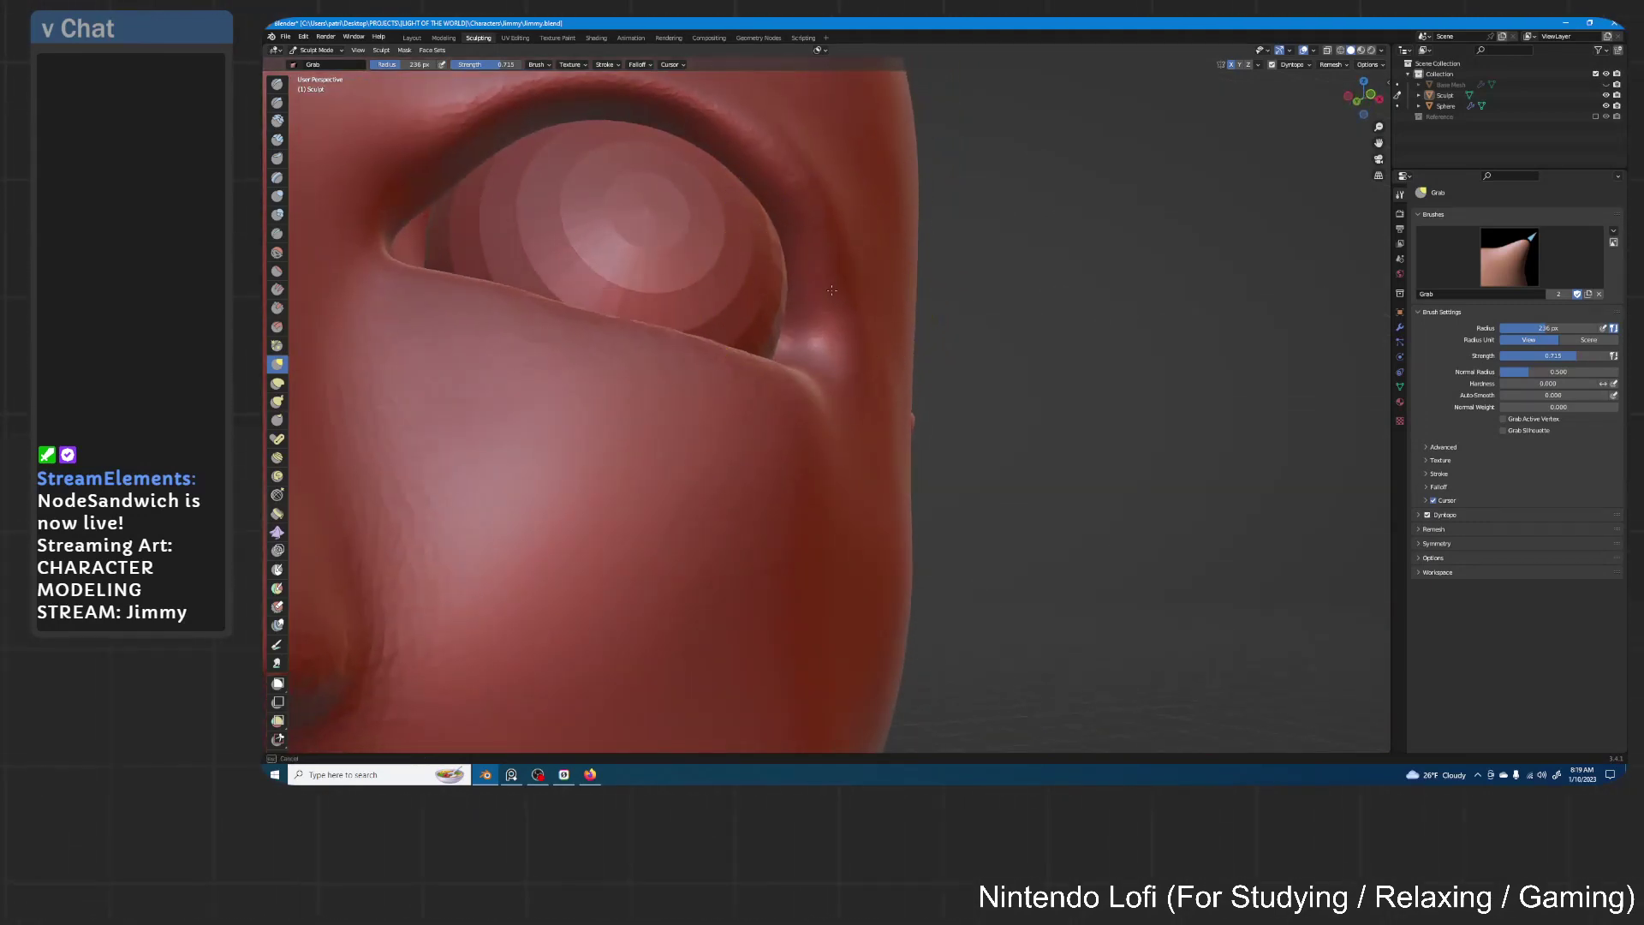
{"action": "left_click_drag", "start_coordinate": [831, 290], "coordinate": [835, 283]}
{"action": "mouse_move", "coordinate": [833, 198]}
{"action": "middle_mouse_down"}
{"action": "mouse_move", "coordinate": [821, 248]}
{"action": "mouse_move", "coordinate": [660, 348]}
{"action": "middle_mouse_up"}
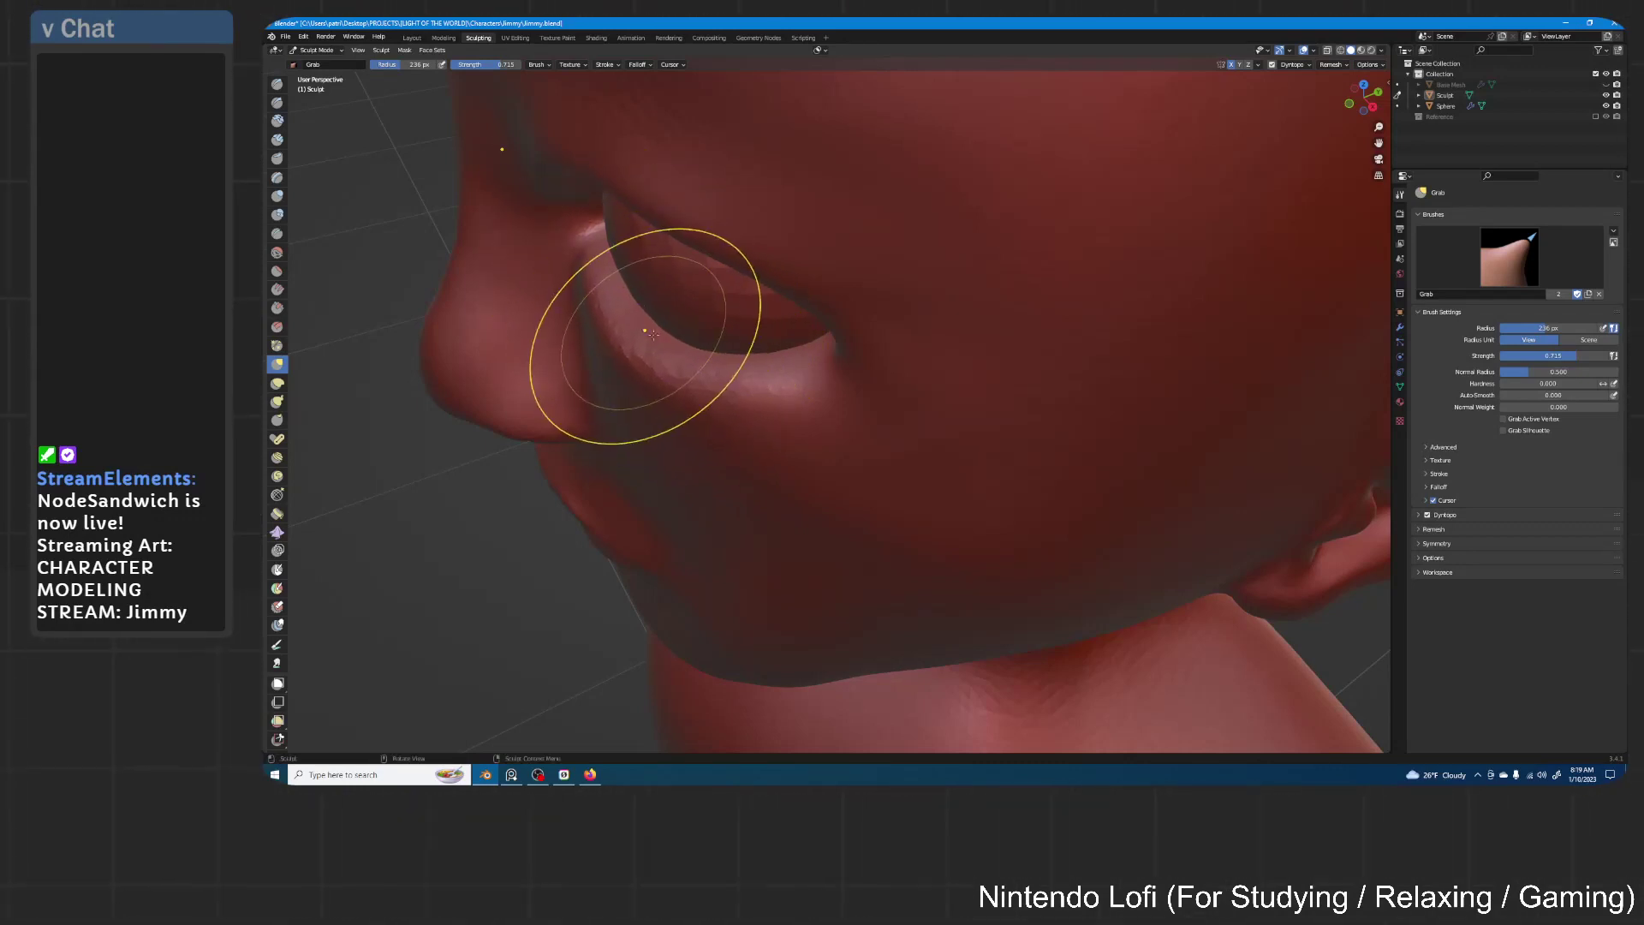
{"action": "left_click_drag", "start_coordinate": [649, 340], "coordinate": [637, 347]}
Refine the upper eyelid's curve and the outer end of the lower eyelid with the Grab brush
{"action": "middle_click_drag", "start_coordinate": [775, 322], "coordinate": [803, 356]}
{"action": "left_click_drag", "start_coordinate": [803, 356], "coordinate": [801, 387]}
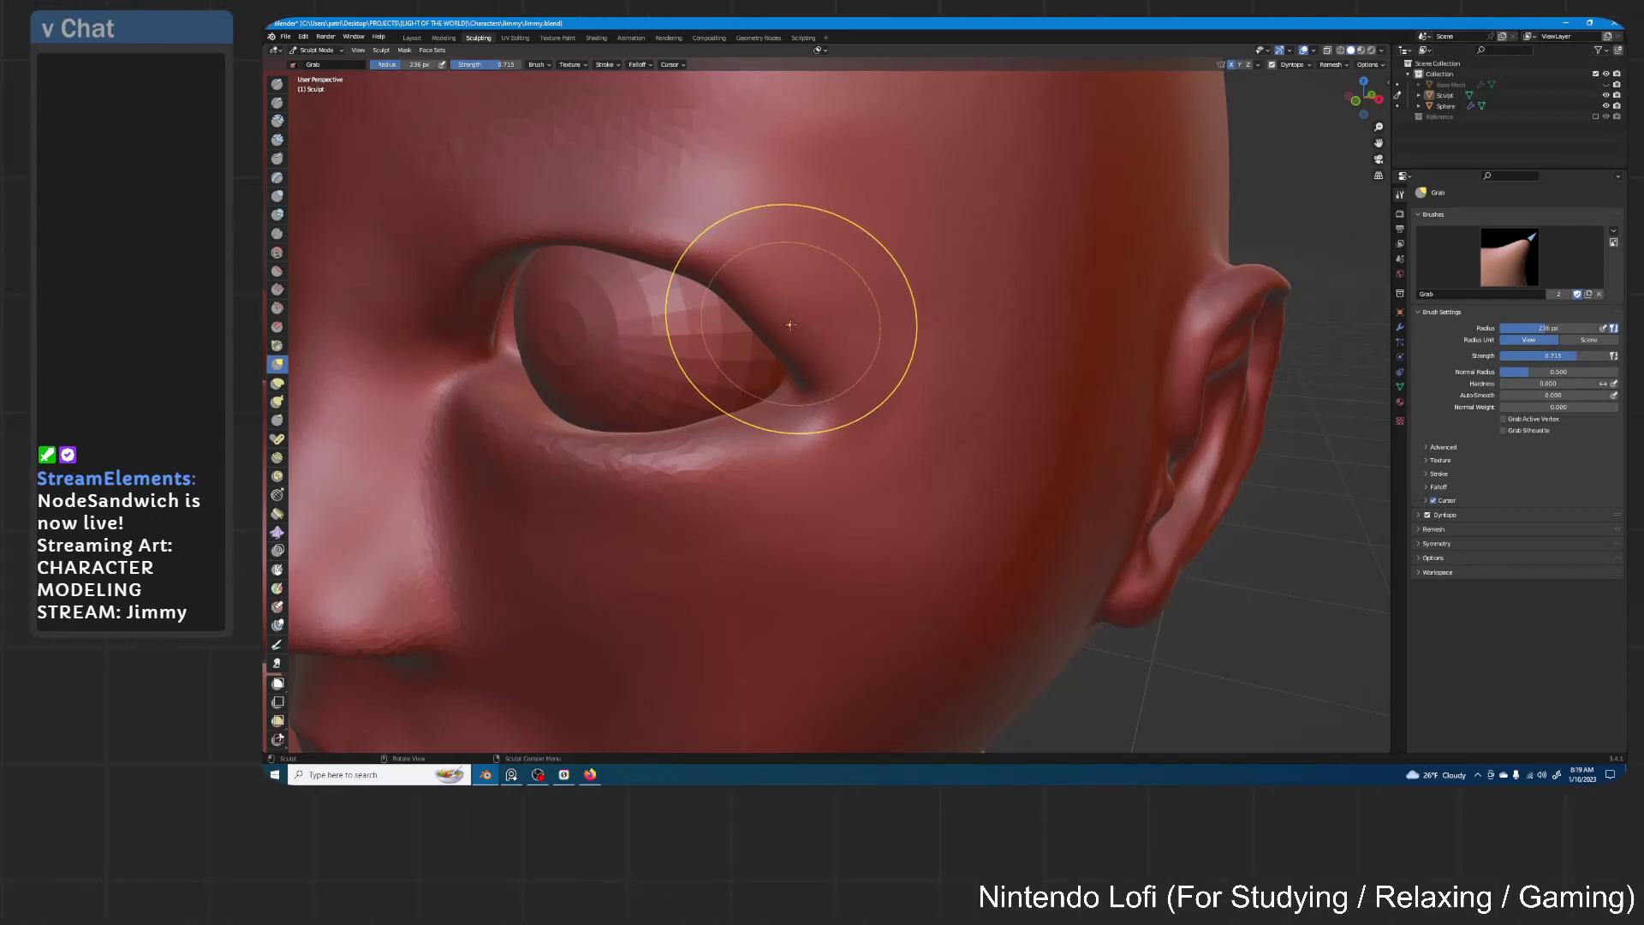
{"action": "left_click_drag", "start_coordinate": [728, 292], "coordinate": [724, 287]}
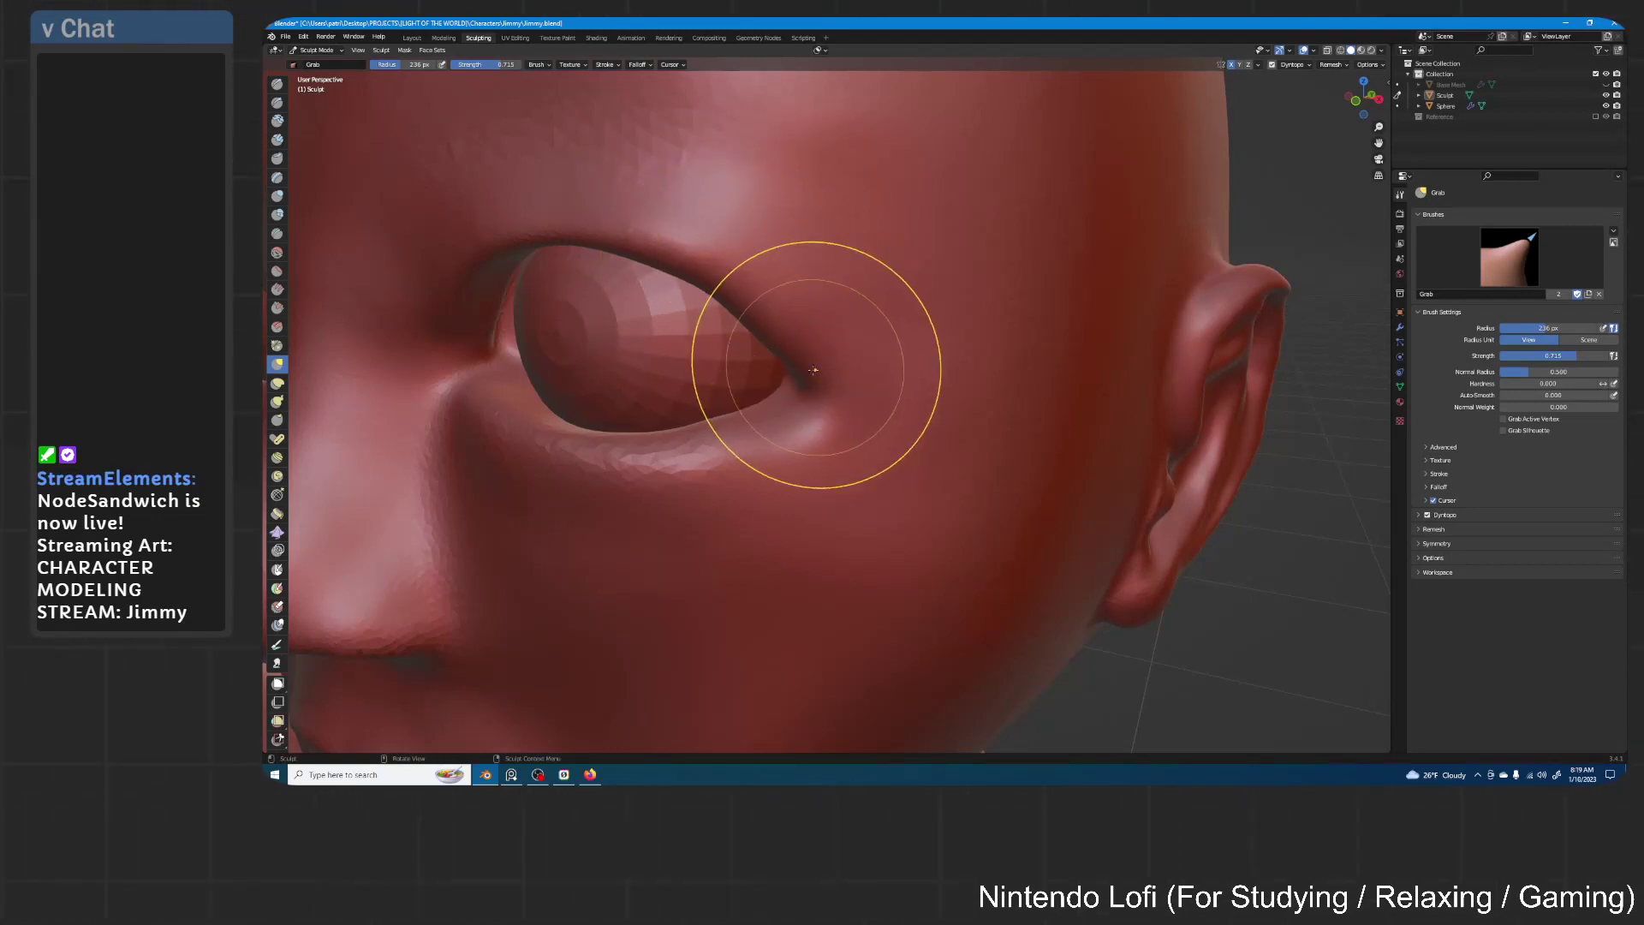
{"action": "middle_click_drag", "start_coordinate": [812, 338], "coordinate": [754, 384]}
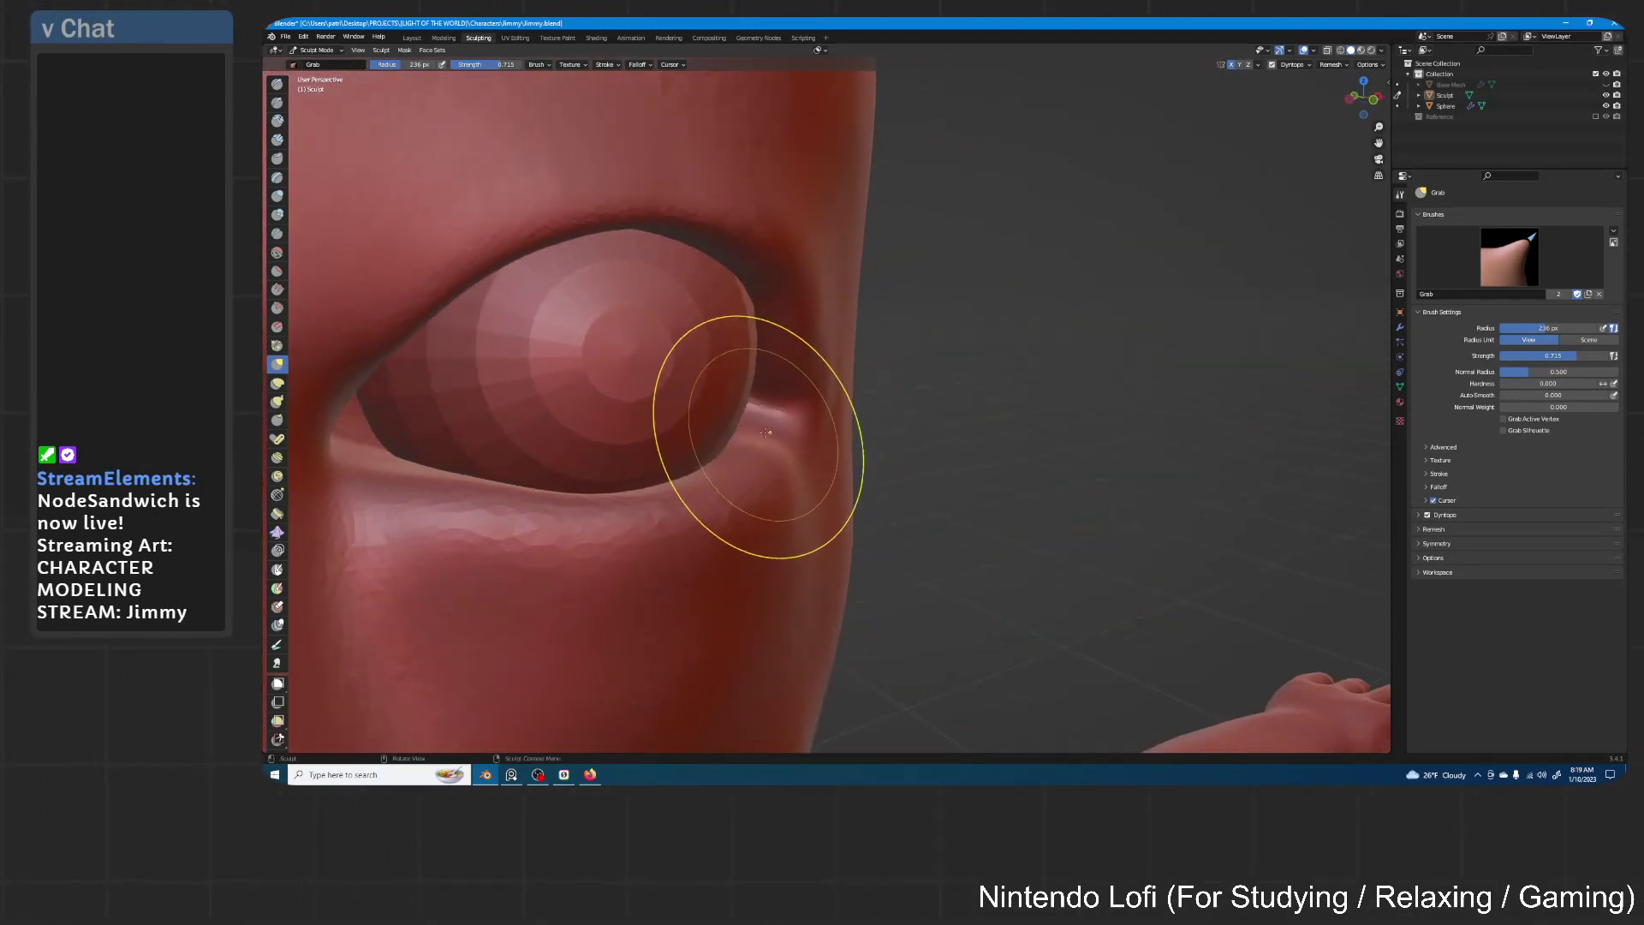
{"action": "left_click_drag", "start_coordinate": [777, 486], "coordinate": [776, 459]}
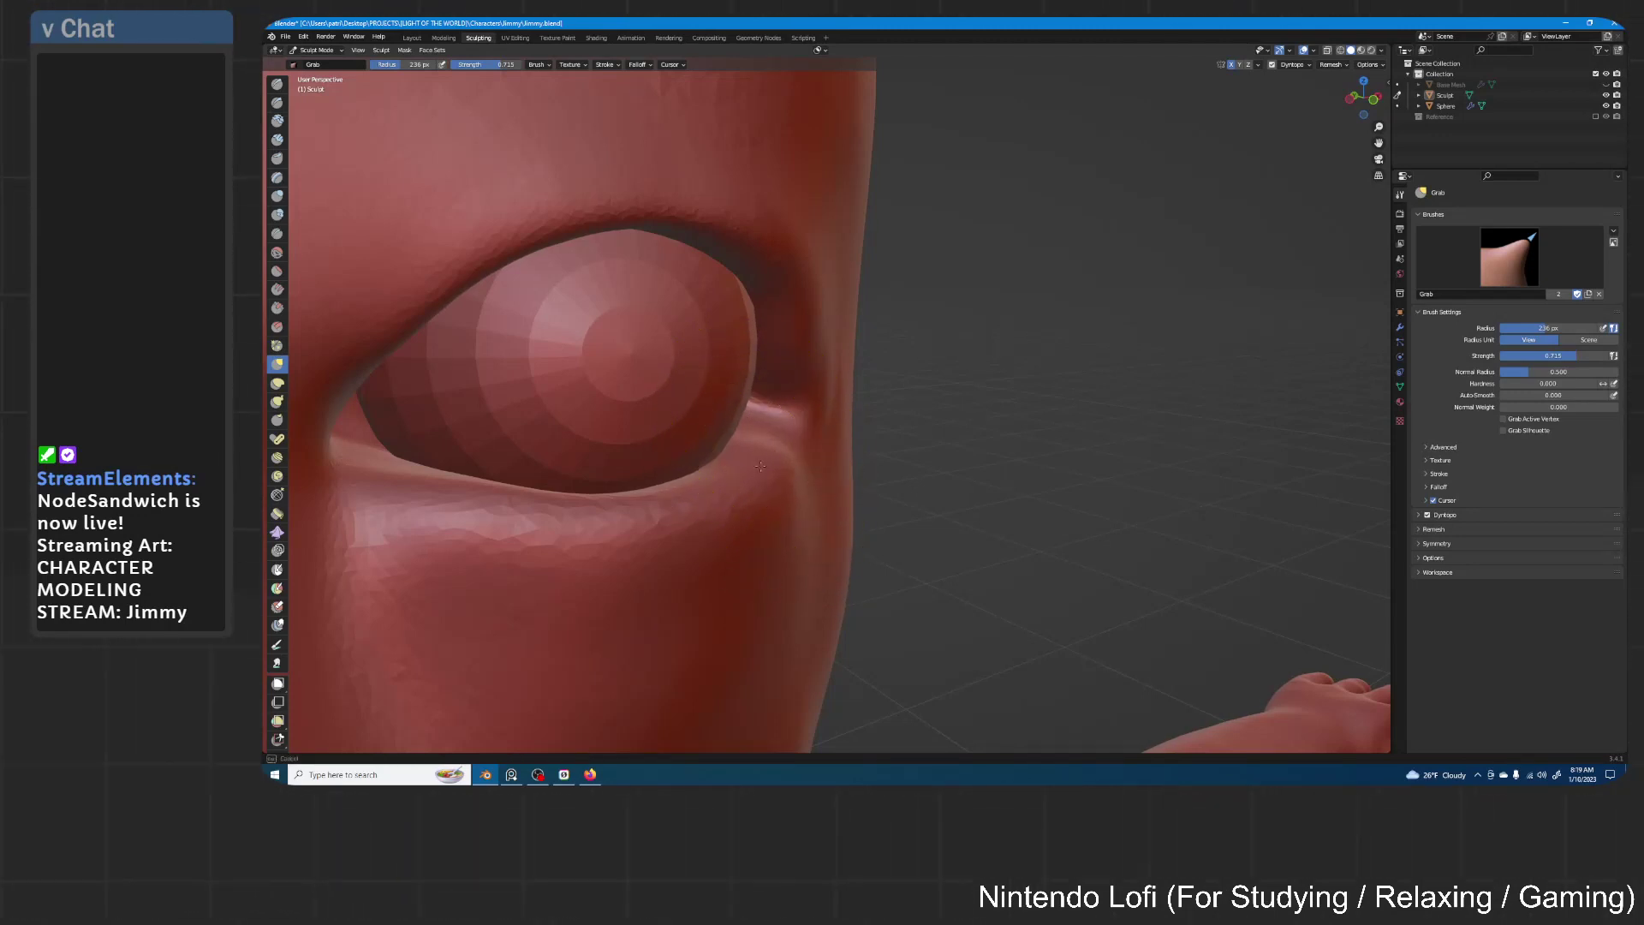
{"action": "middle_click_drag", "start_coordinate": [786, 450], "coordinate": [763, 327]}
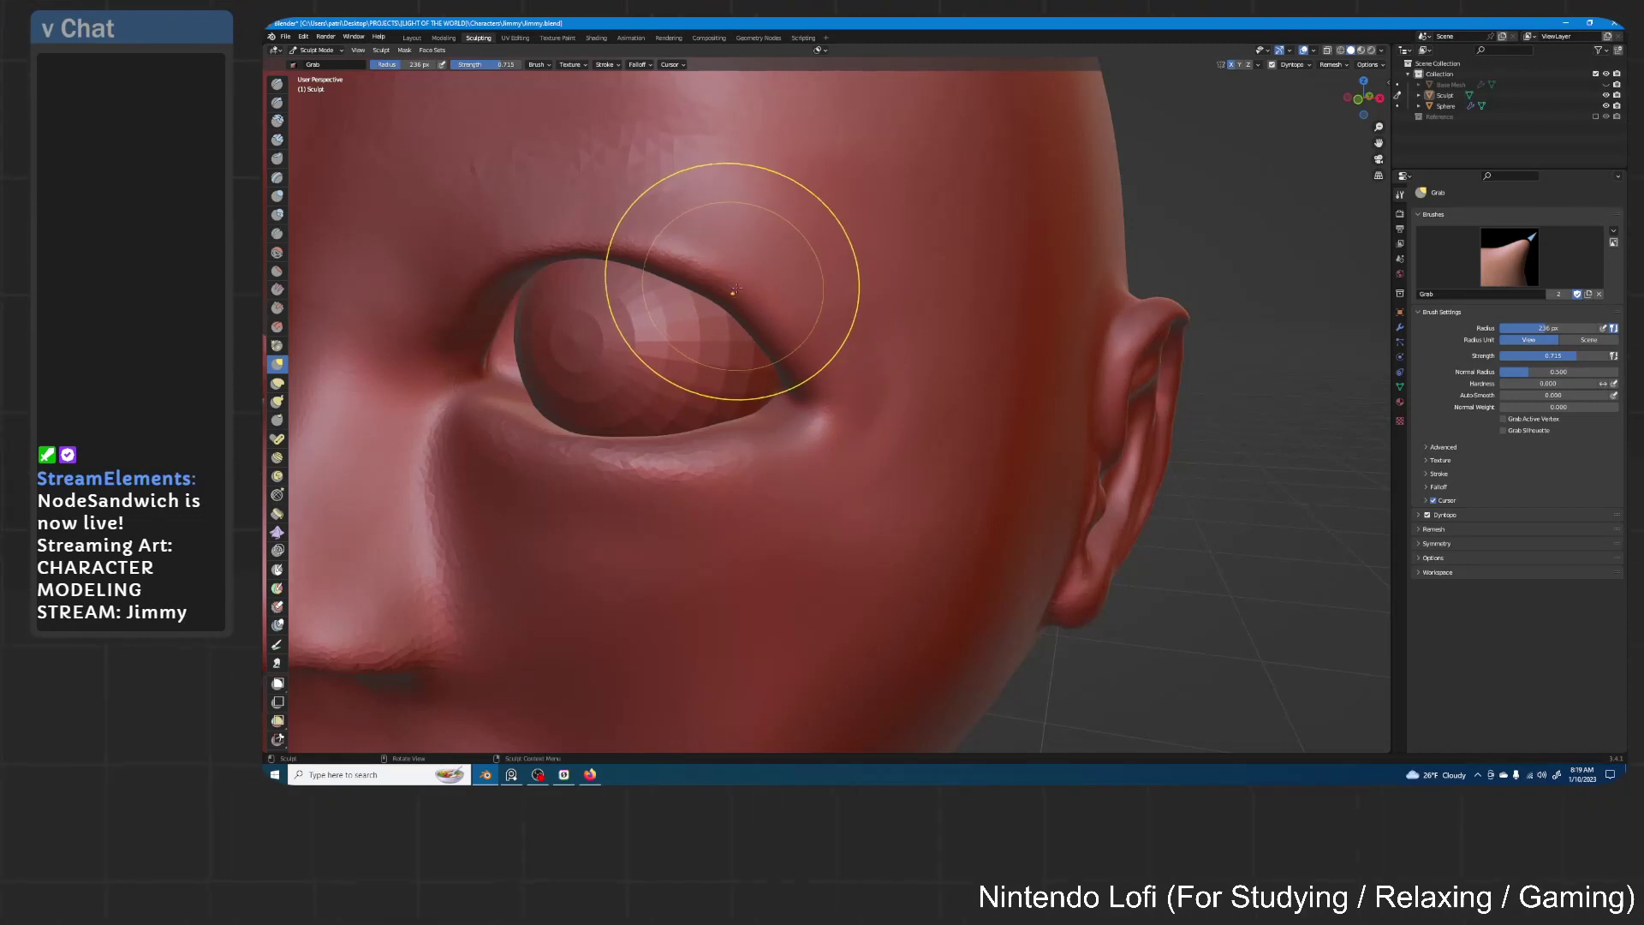
Pull the cheekbone area just below the eye's outer corner slightly downward with the Grab brush
{"action": "middle_click_drag", "start_coordinate": [727, 275], "coordinate": [836, 272]}
{"action": "scroll", "coordinate": [836, 272], "scroll_direction": "down", "scroll_amount": 8}
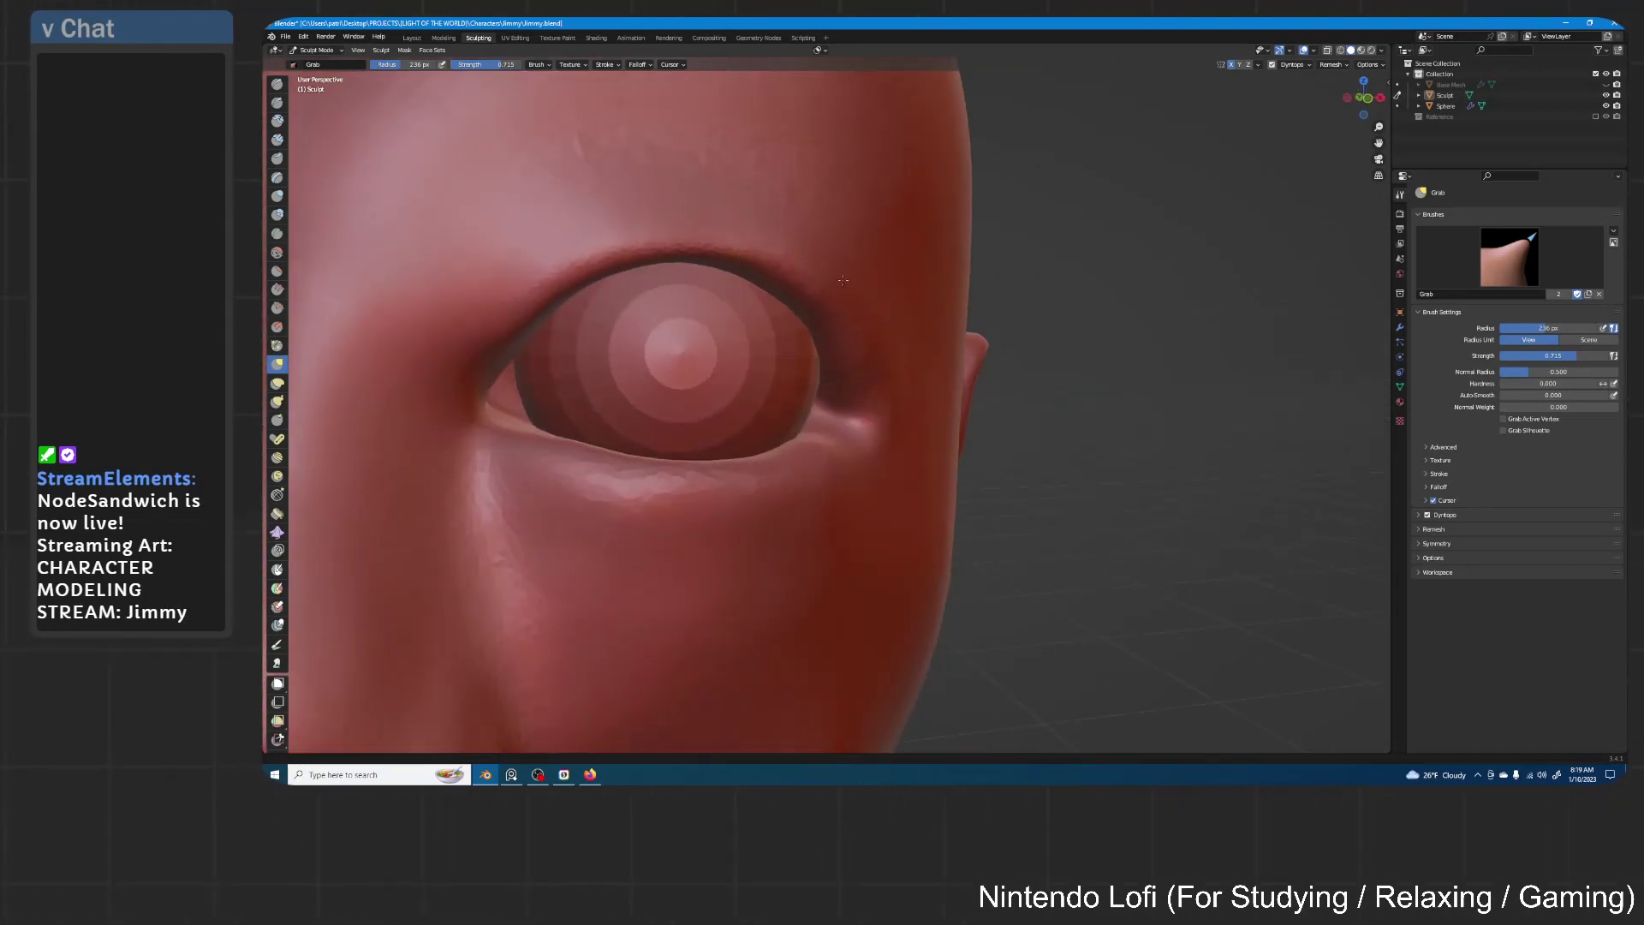
{"action": "mouse_move", "coordinate": [852, 328]}
{"action": "middle_mouse_down", "text": "ctrl"}
{"action": "mouse_move", "coordinate": [854, 358]}
{"action": "mouse_move", "coordinate": [861, 249]}
{"action": "middle_mouse_up", "text": "ctrl"}
{"action": "middle_click_drag", "start_coordinate": [909, 318], "coordinate": [863, 330]}
{"action": "left_click_drag", "start_coordinate": [902, 441], "coordinate": [904, 463]}
{"action": "scroll", "coordinate": [900, 446], "scroll_direction": "down", "scroll_amount": 3}
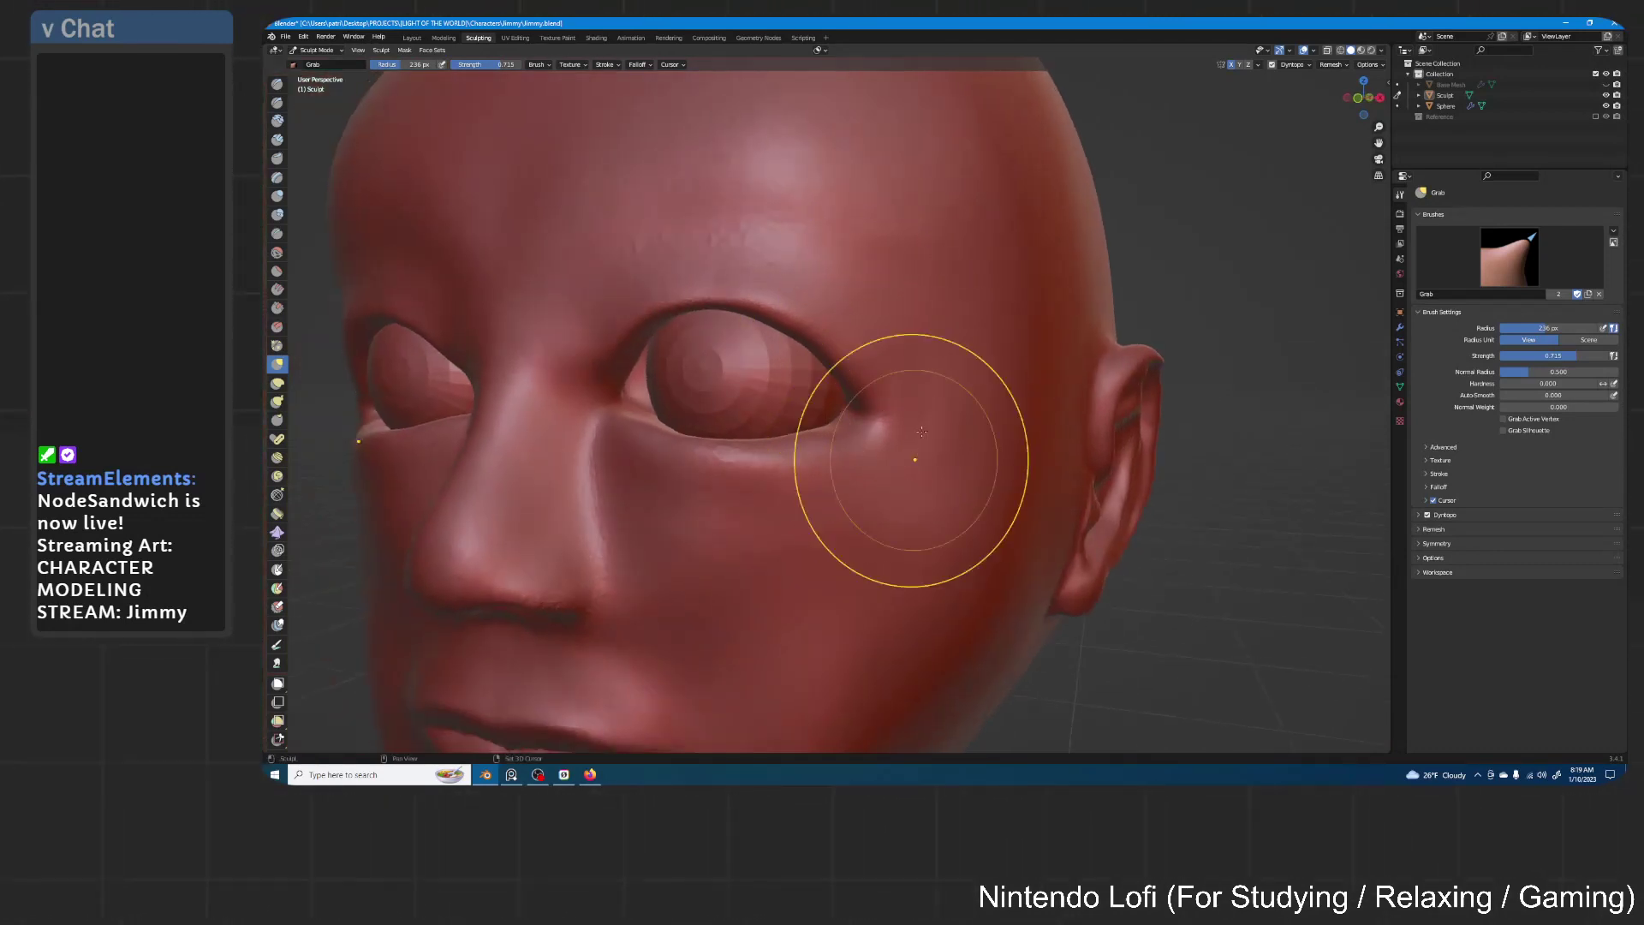
Examine the whole character's body and head proportions from the side, front and three-quarter view
{"action": "scroll", "coordinate": [892, 392], "scroll_direction": "down", "scroll_amount": 3}
{"action": "scroll", "coordinate": [892, 392], "scroll_direction": "down", "scroll_amount": 1}
{"action": "middle_click_drag", "start_coordinate": [892, 377], "coordinate": [896, 344]}
{"action": "scroll", "coordinate": [921, 344], "scroll_direction": "down", "scroll_amount": 4}
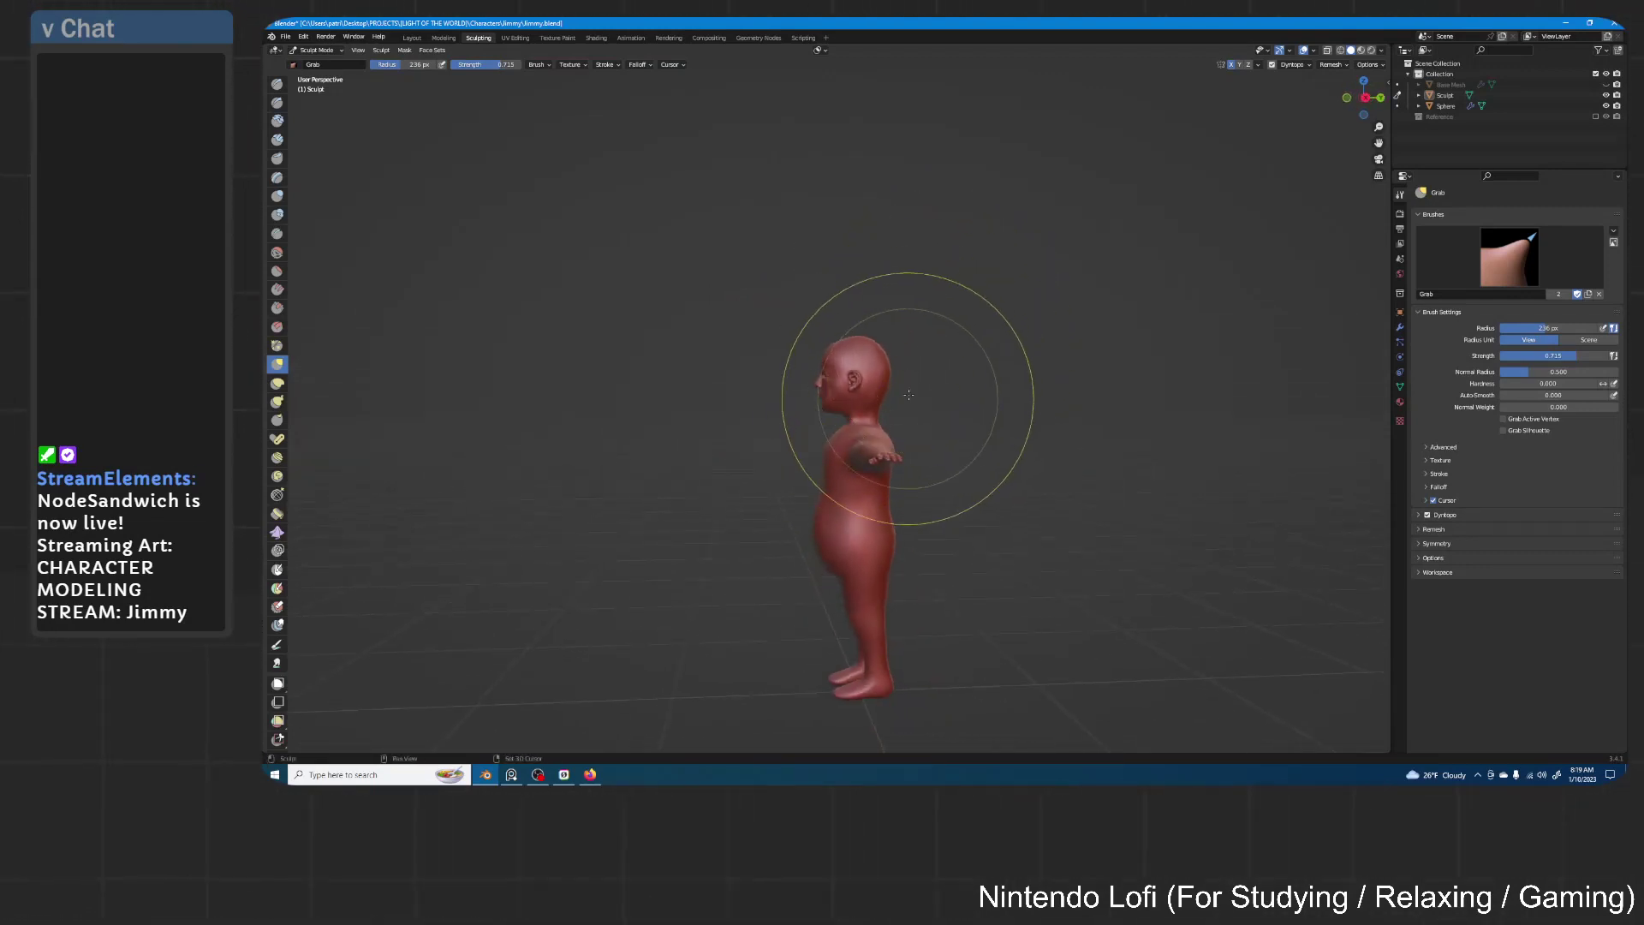
{"action": "scroll", "coordinate": [942, 384], "scroll_direction": "up", "scroll_amount": 1}
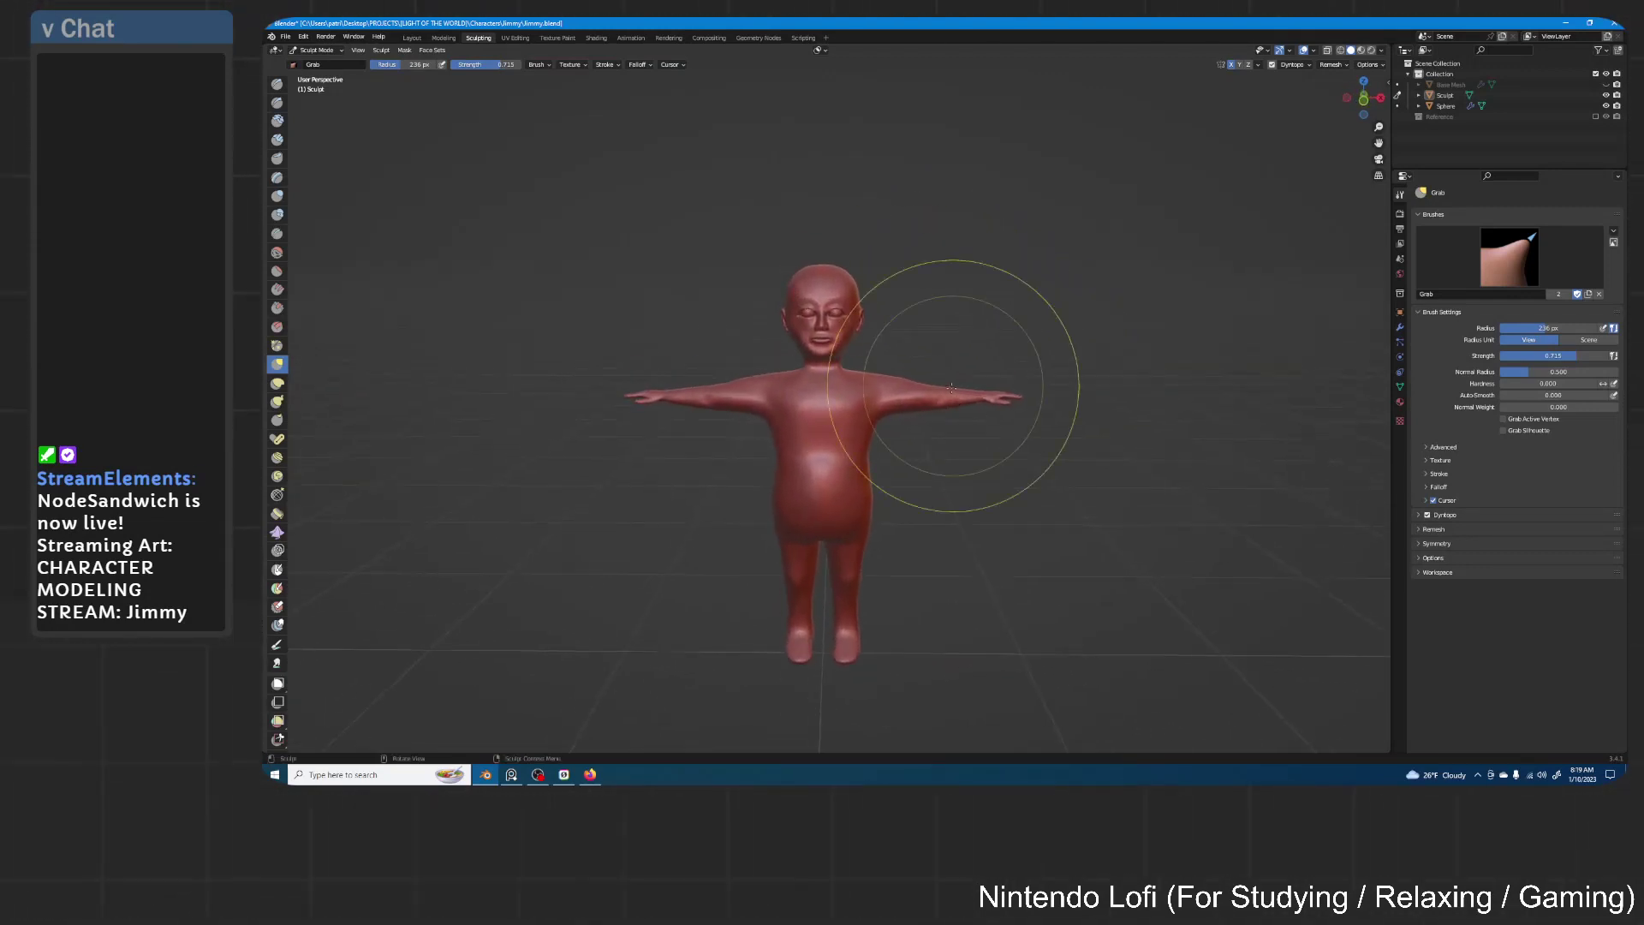
{"action": "middle_click_drag", "start_coordinate": [965, 379], "coordinate": [963, 388]}
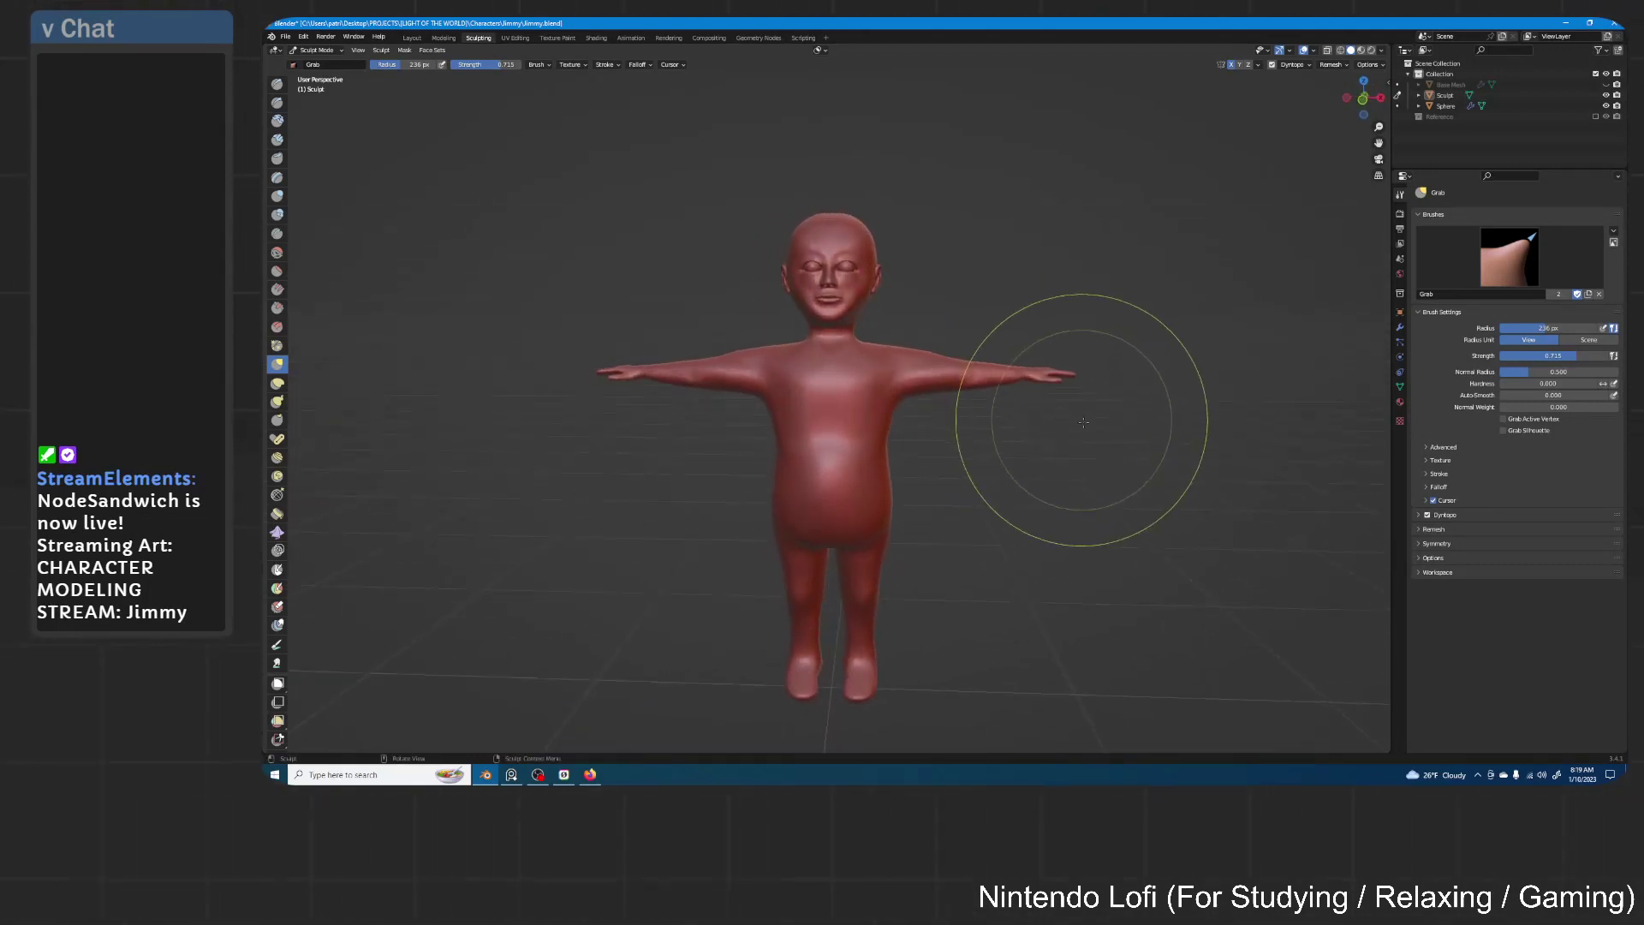
{"action": "mouse_move", "coordinate": [1064, 411]}
{"action": "middle_mouse_down"}
{"action": "mouse_move", "coordinate": [1105, 416]}
{"action": "mouse_move", "coordinate": [1045, 422]}
{"action": "mouse_move", "coordinate": [1090, 378]}
{"action": "mouse_move", "coordinate": [1067, 425]}
{"action": "mouse_move", "coordinate": [1092, 418]}
{"action": "mouse_move", "coordinate": [1026, 404]}
{"action": "mouse_move", "coordinate": [1053, 436]}
{"action": "mouse_move", "coordinate": [1064, 393]}
{"action": "mouse_move", "coordinate": [1078, 427]}
{"action": "mouse_move", "coordinate": [1088, 405]}
{"action": "mouse_move", "coordinate": [1071, 407]}
{"action": "middle_mouse_up"}
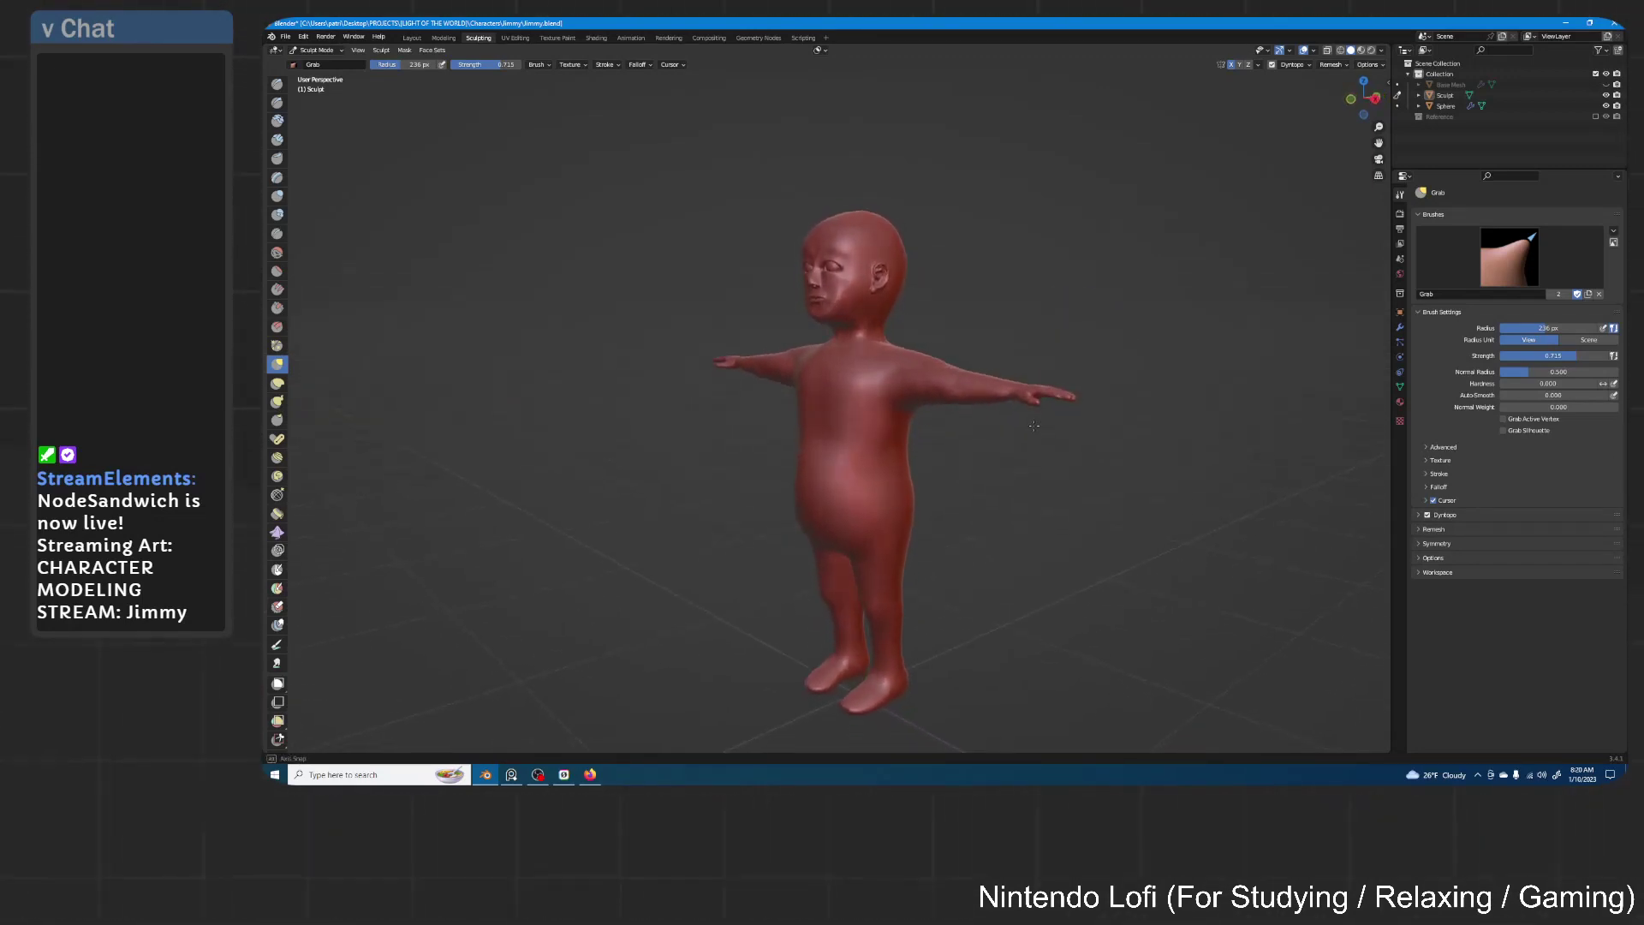
Nudge the lower cheek and jaw slightly downward with the Grab brush, and check the full figure
{"action": "mouse_move", "coordinate": [996, 446]}
{"action": "middle_mouse_down", "text": "ctrl"}
{"action": "mouse_move", "coordinate": [1038, 375]}
{"action": "mouse_move", "coordinate": [1029, 421]}
{"action": "mouse_move", "coordinate": [1089, 338]}
{"action": "mouse_move", "coordinate": [1082, 300]}
{"action": "mouse_move", "coordinate": [1011, 418]}
{"action": "middle_mouse_up", "text": "ctrl"}
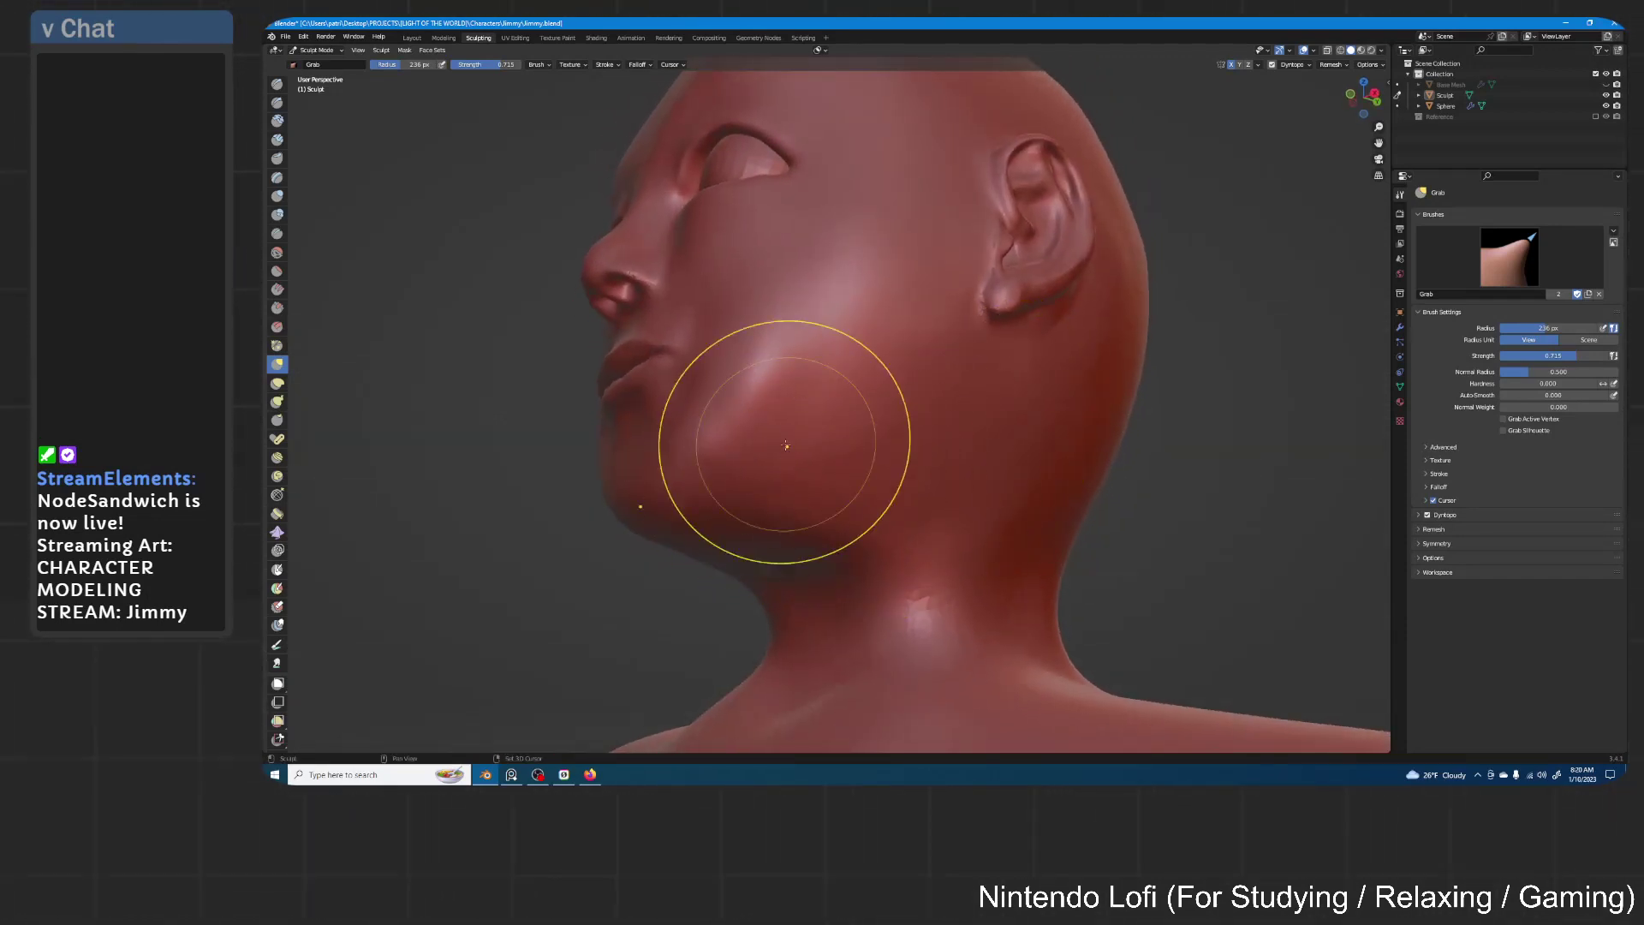
{"action": "left_click_drag", "start_coordinate": [761, 483], "coordinate": [759, 486]}
{"action": "middle_click_drag", "start_coordinate": [1001, 342], "coordinate": [993, 423], "text": "ctrl"}
{"action": "middle_click_drag", "start_coordinate": [991, 383], "coordinate": [971, 452]}
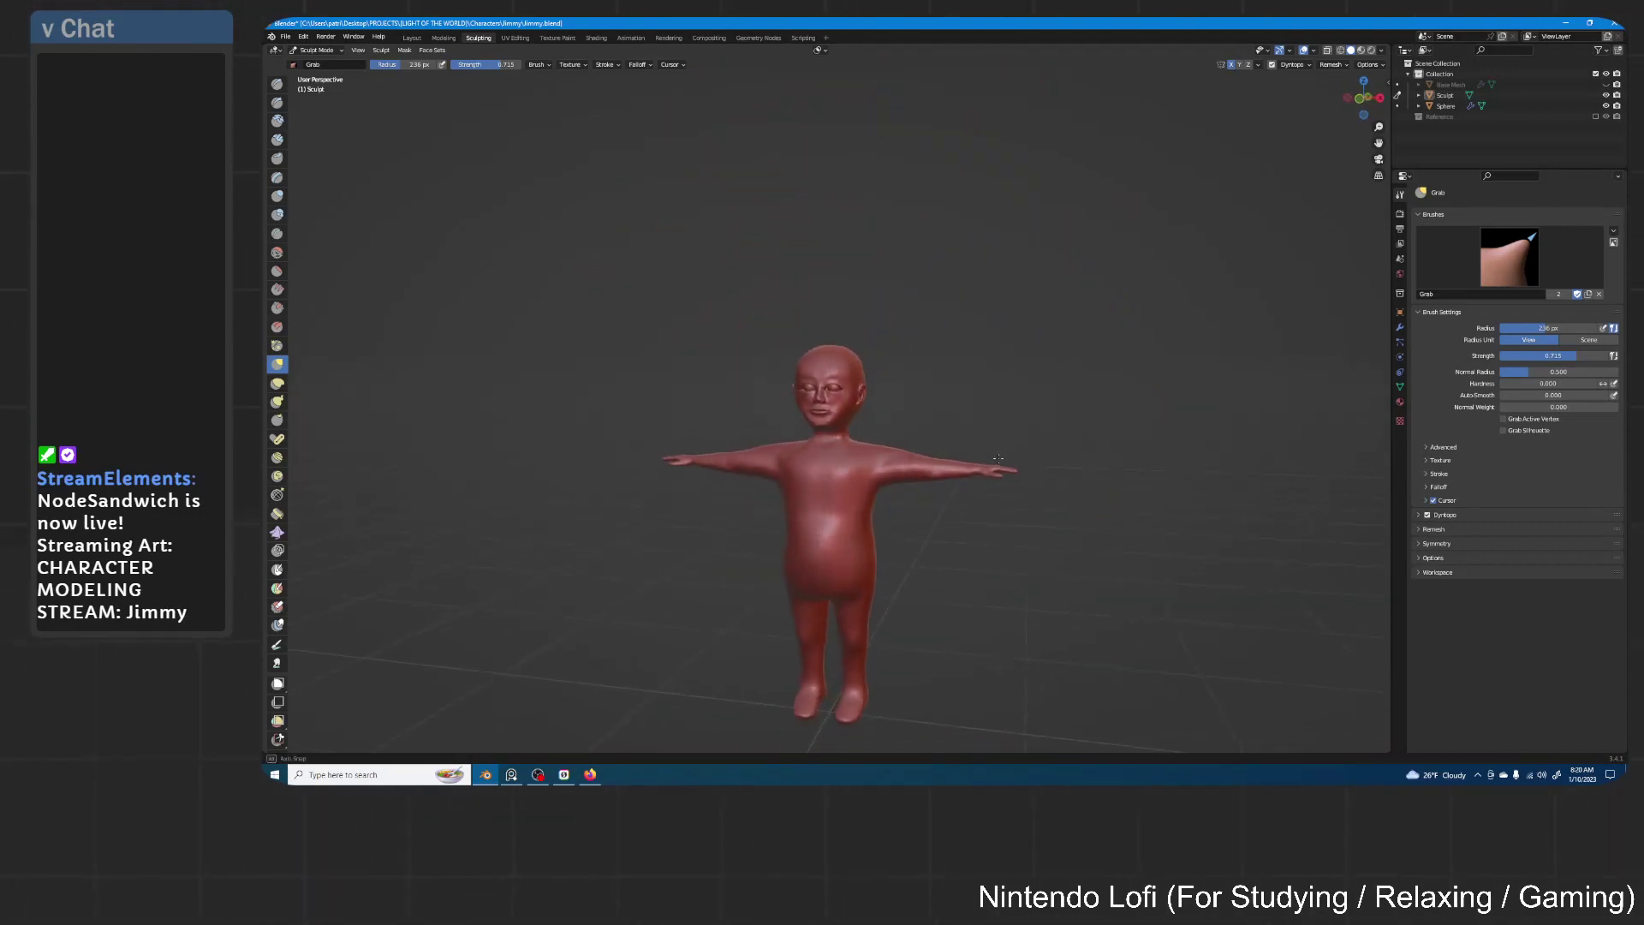
Pull the base of the back of the neck slightly upward with the Grab brush
{"action": "mouse_move", "coordinate": [984, 391]}
{"action": "middle_mouse_down"}
{"action": "mouse_move", "coordinate": [1017, 469]}
{"action": "mouse_move", "coordinate": [947, 477]}
{"action": "mouse_move", "coordinate": [961, 433]}
{"action": "mouse_move", "coordinate": [911, 490]}
{"action": "mouse_move", "coordinate": [881, 587]}
{"action": "mouse_move", "coordinate": [933, 518]}
{"action": "mouse_move", "coordinate": [877, 551]}
{"action": "mouse_move", "coordinate": [917, 502]}
{"action": "middle_mouse_up"}
{"action": "left_click_drag", "start_coordinate": [857, 509], "coordinate": [857, 493]}
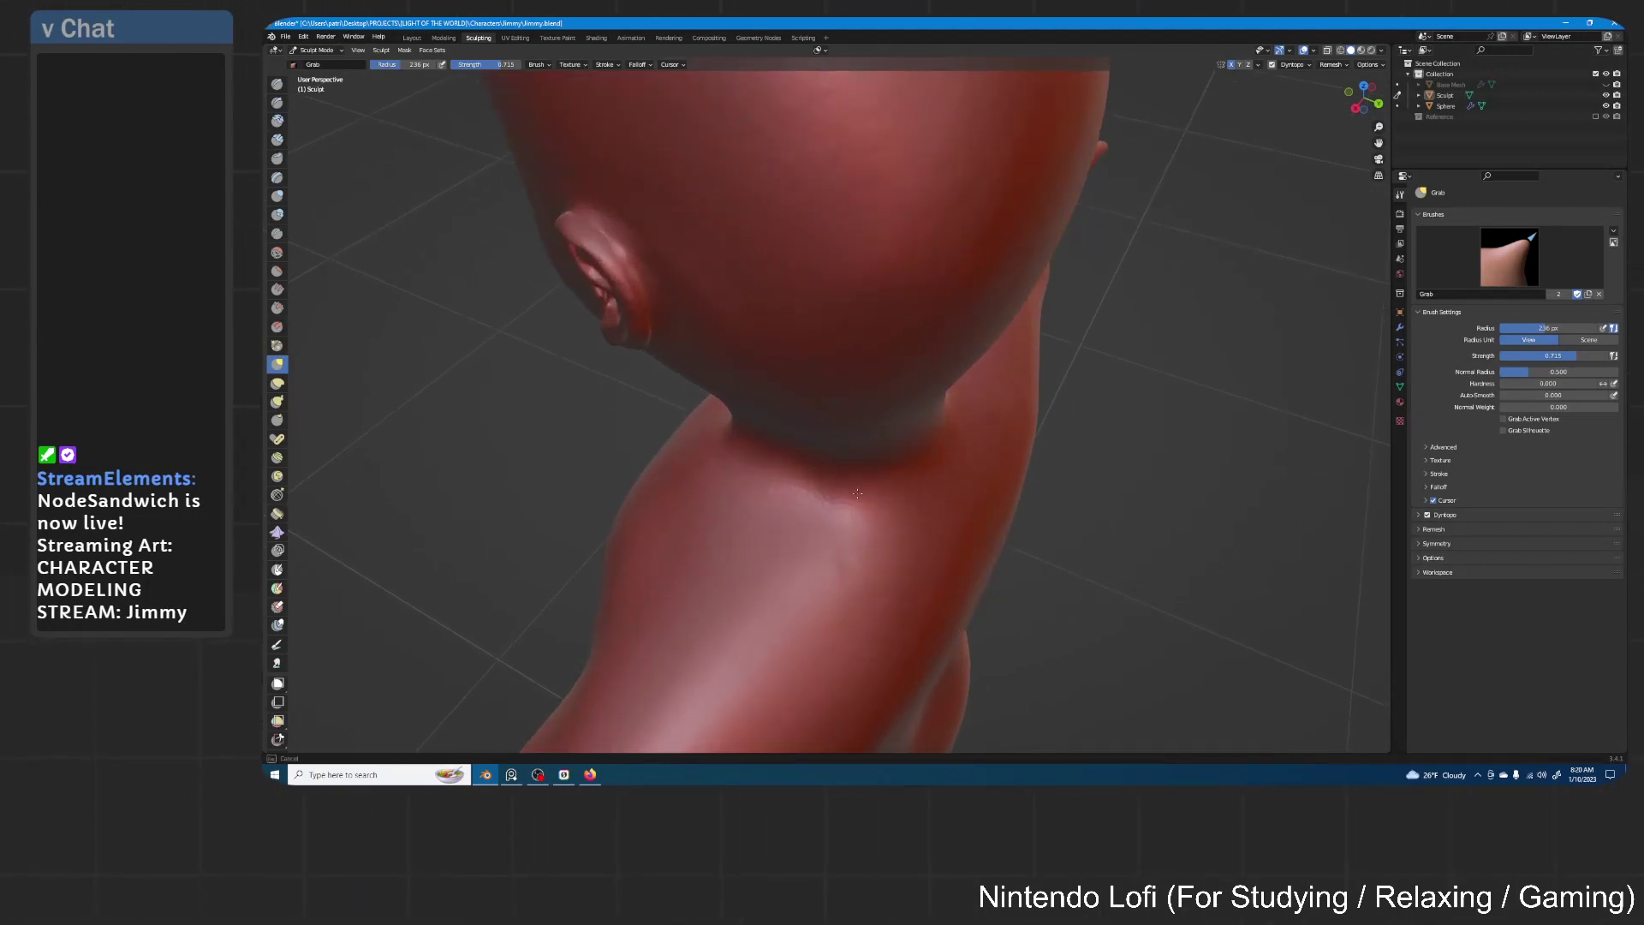
{"action": "middle_click_drag", "start_coordinate": [857, 492], "coordinate": [846, 485]}
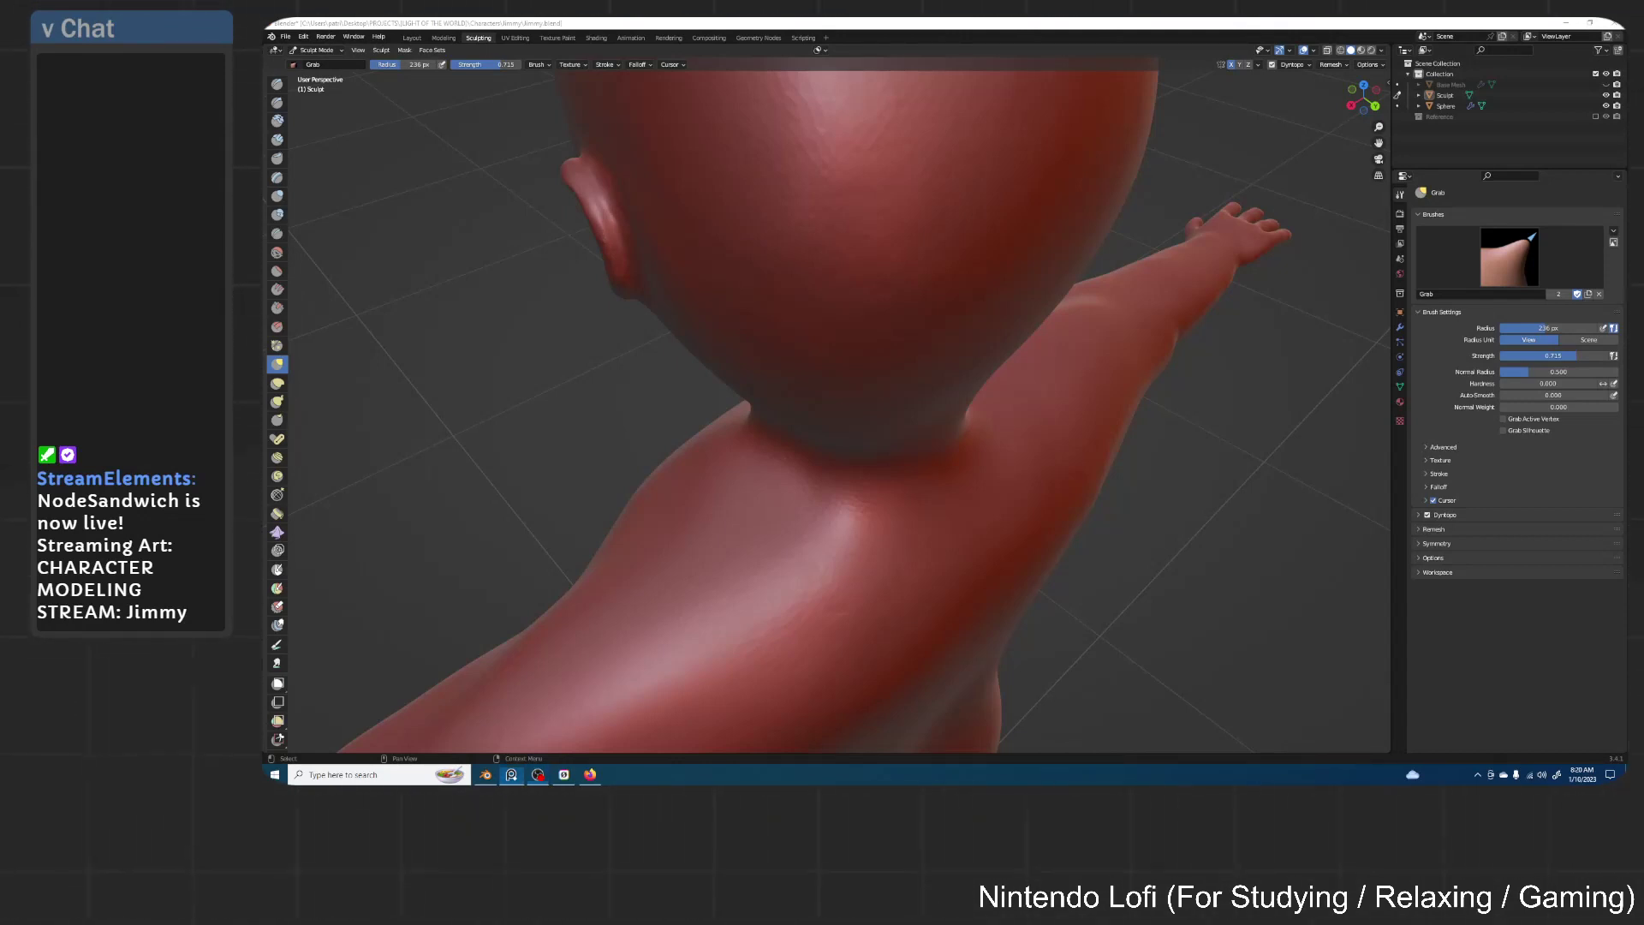
Add lengthwise ridges down the back of the neck onto the upper back with a smaller Draw brush
{"action": "left_click", "coordinate": [903, 40]}
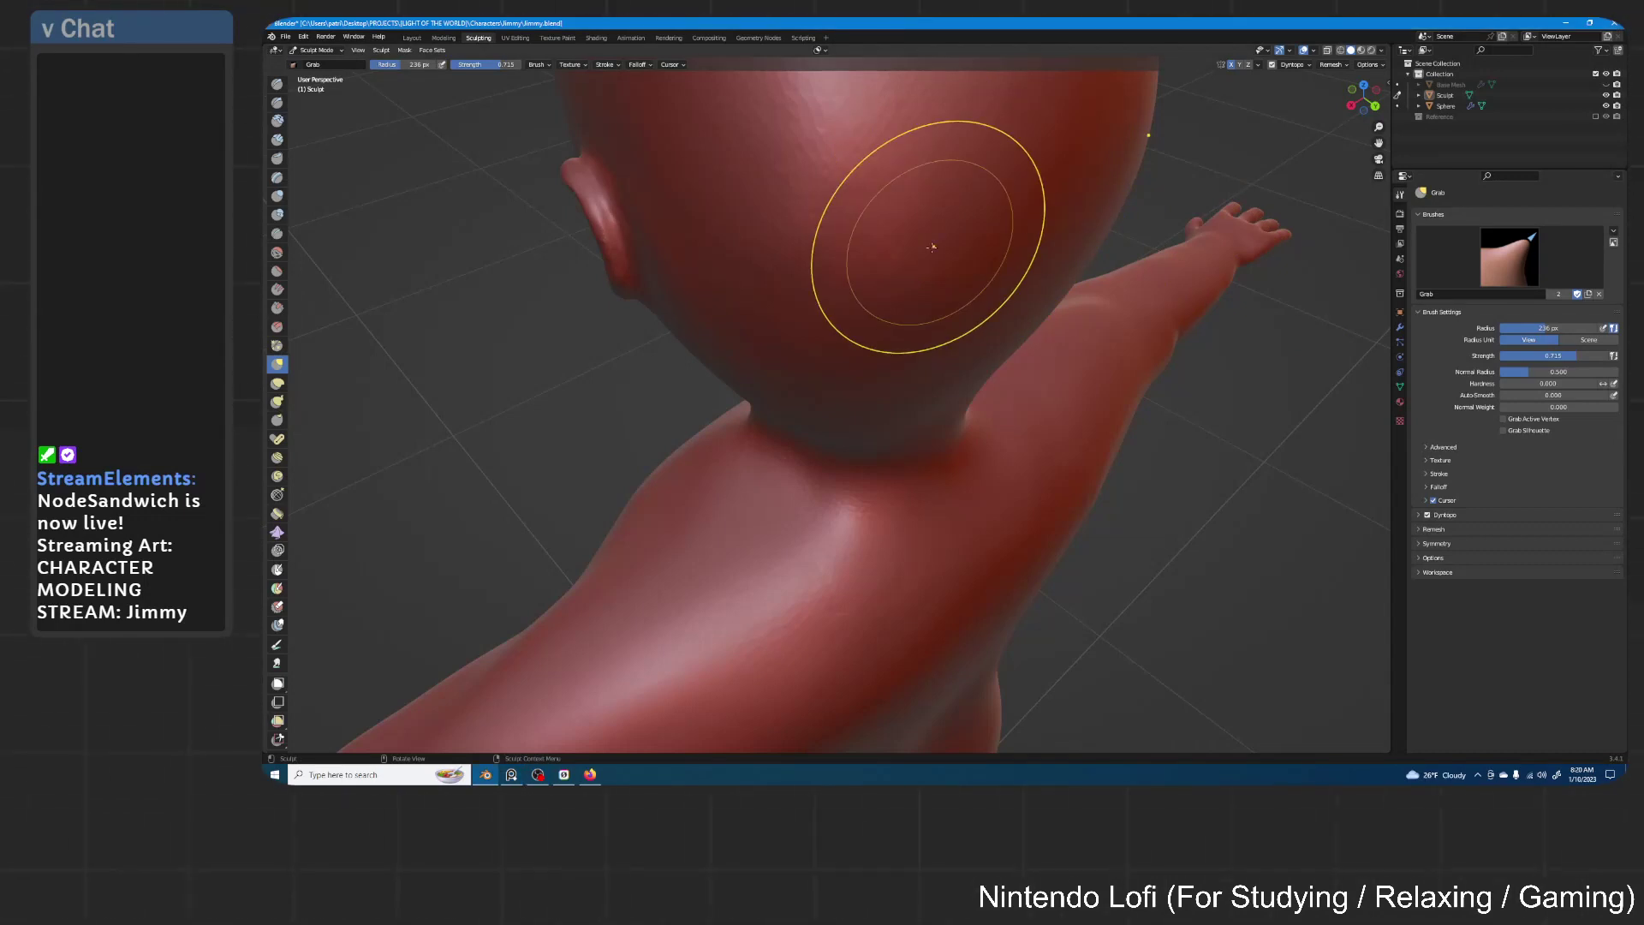
{"action": "mouse_move", "coordinate": [928, 377]}
{"action": "middle_mouse_down"}
{"action": "mouse_move", "coordinate": [993, 428]}
{"action": "mouse_move", "coordinate": [984, 371]}
{"action": "mouse_move", "coordinate": [935, 393]}
{"action": "mouse_move", "coordinate": [914, 477]}
{"action": "mouse_move", "coordinate": [876, 441]}
{"action": "mouse_move", "coordinate": [878, 469]}
{"action": "mouse_move", "coordinate": [814, 470]}
{"action": "mouse_move", "coordinate": [759, 502]}
{"action": "mouse_move", "coordinate": [728, 463]}
{"action": "mouse_move", "coordinate": [808, 470]}
{"action": "mouse_move", "coordinate": [765, 487]}
{"action": "mouse_move", "coordinate": [726, 472]}
{"action": "mouse_move", "coordinate": [1037, 427]}
{"action": "mouse_move", "coordinate": [999, 514]}
{"action": "mouse_move", "coordinate": [942, 518]}
{"action": "mouse_move", "coordinate": [921, 462]}
{"action": "mouse_move", "coordinate": [869, 514]}
{"action": "middle_mouse_up"}
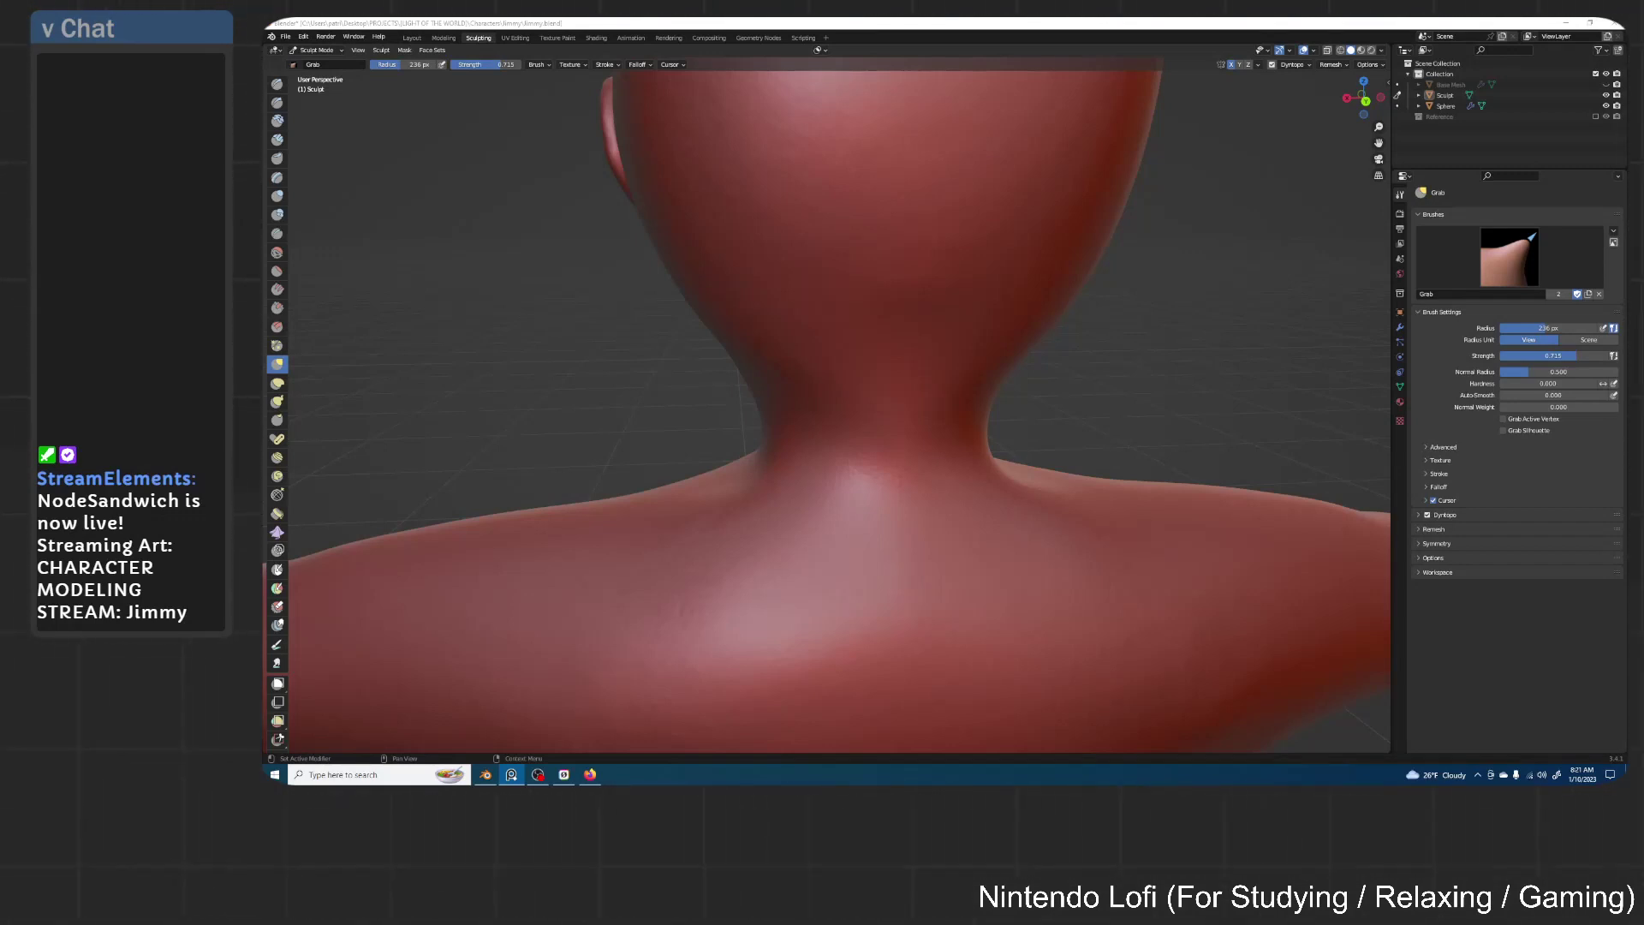
{"action": "left_click", "coordinate": [908, 22]}
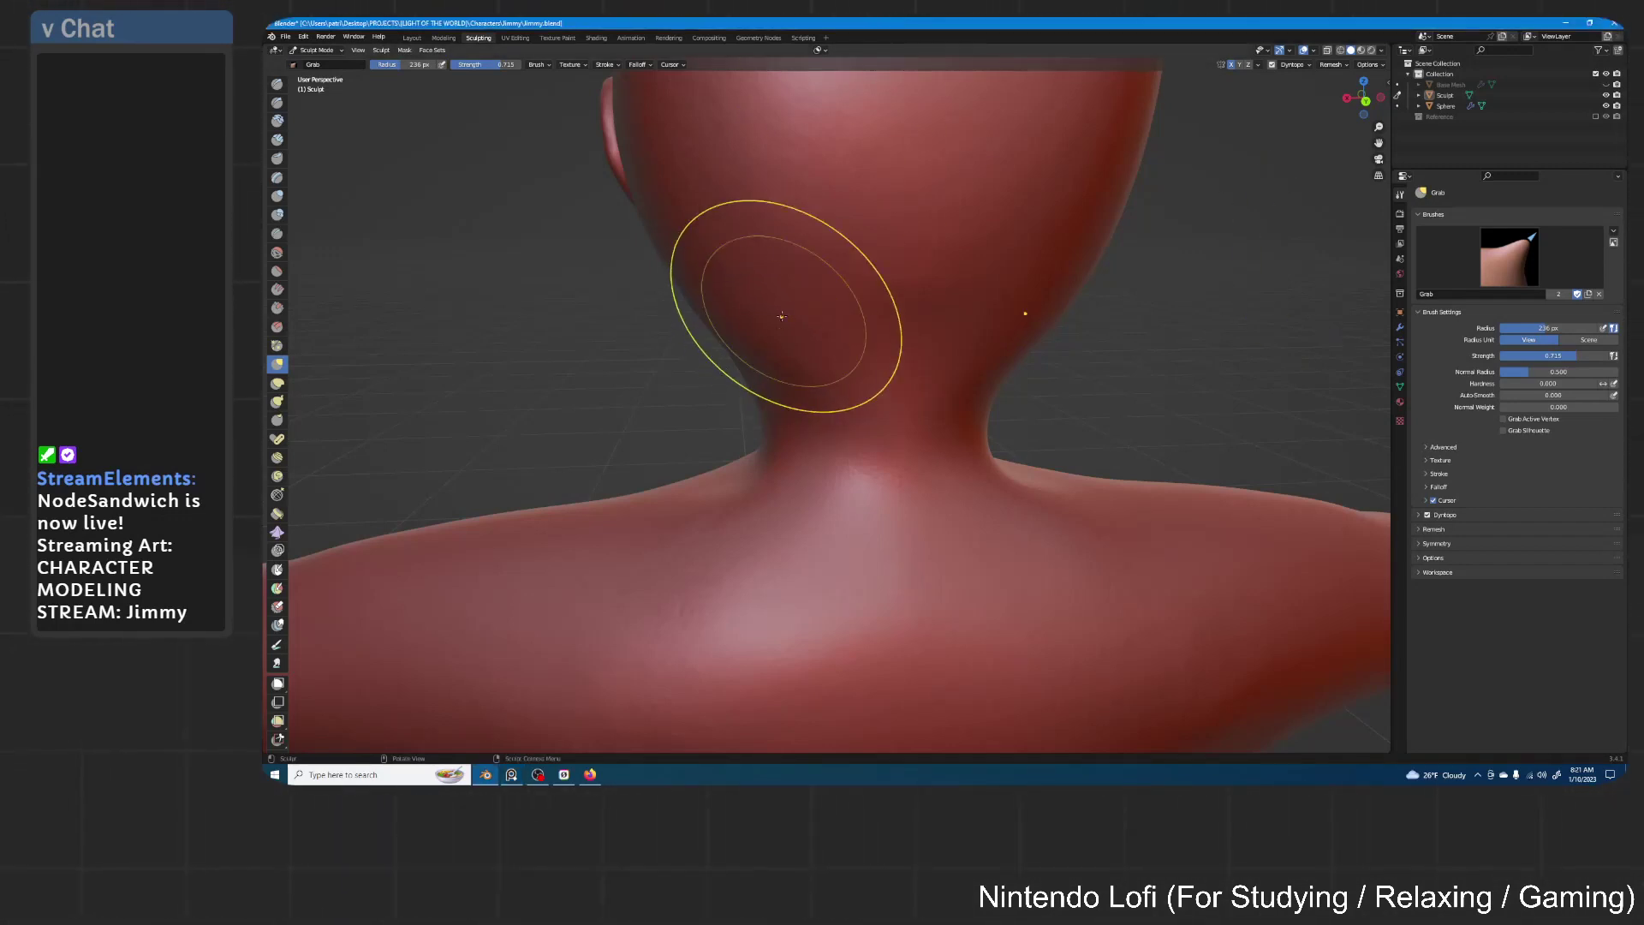
{"action": "left_click", "coordinate": [277, 83]}
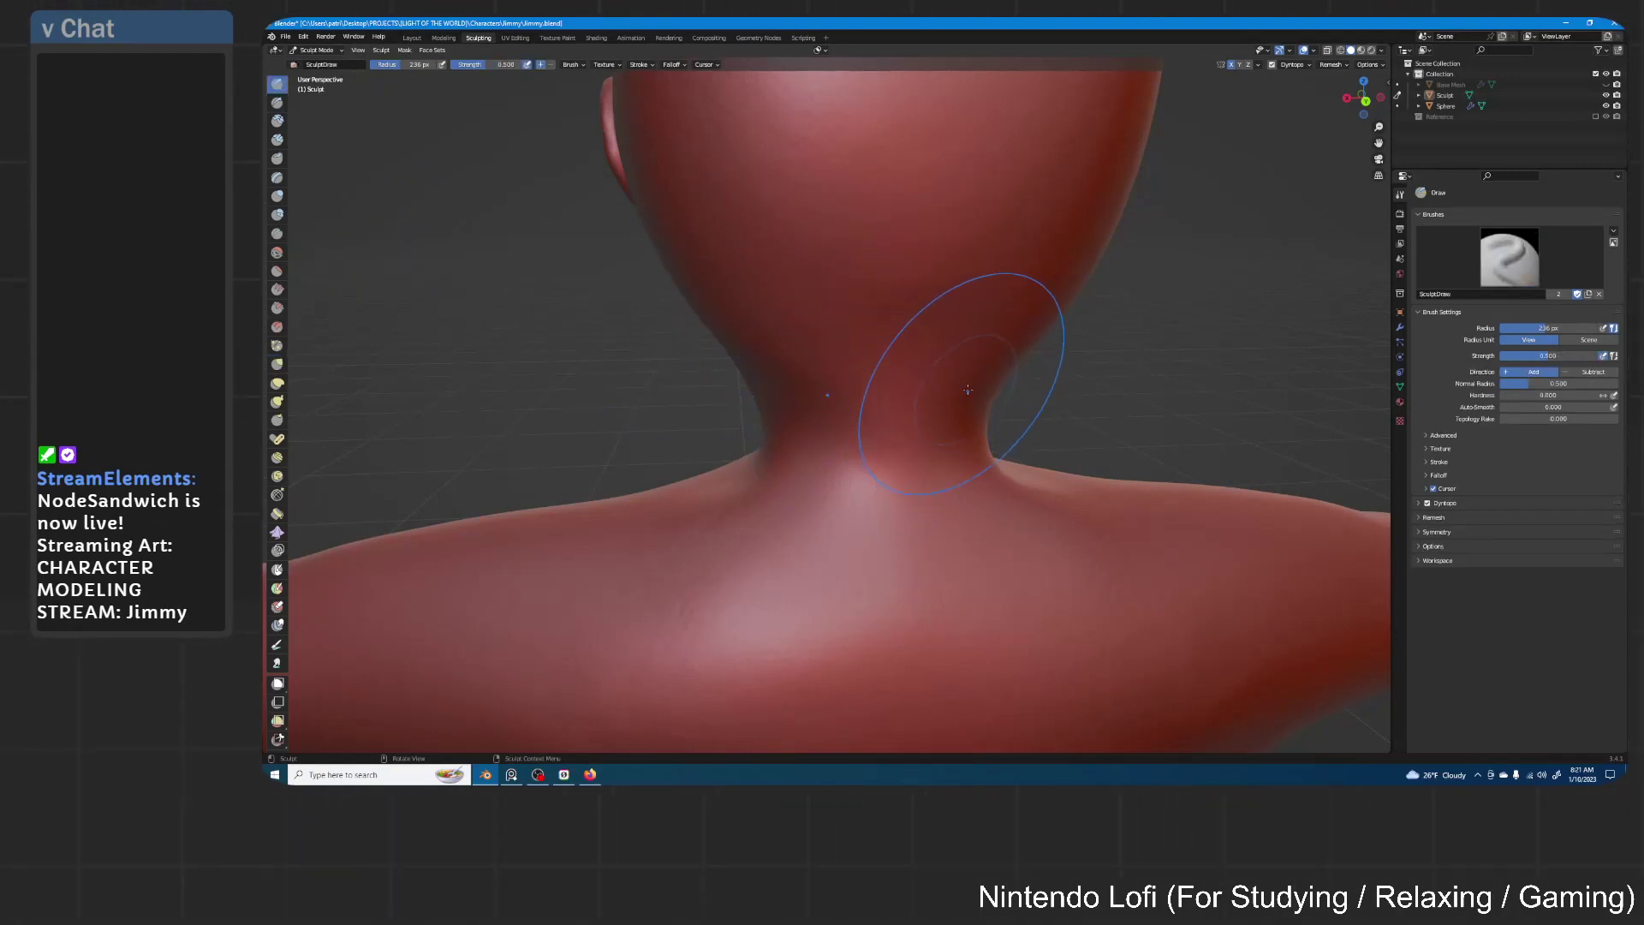
{"action": "middle_click_drag", "start_coordinate": [963, 389], "coordinate": [843, 371]}
{"action": "key", "text": "f"}
{"action": "left_click", "coordinate": [832, 373]}
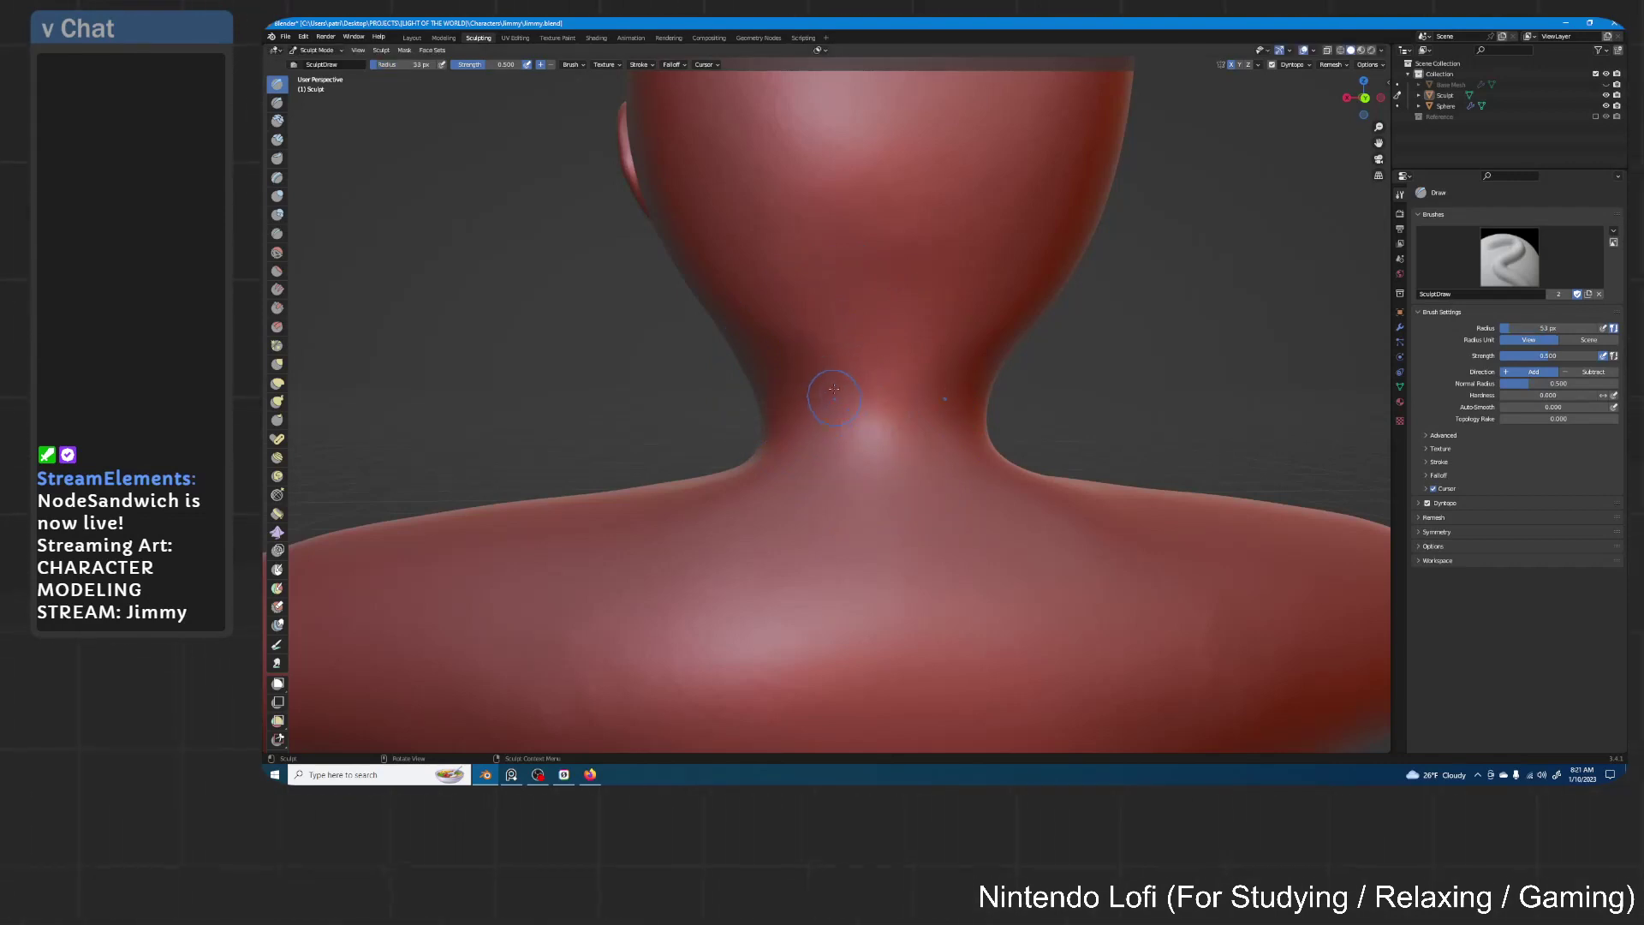
{"action": "key", "text": "f"}
{"action": "left_click", "coordinate": [828, 368]}
{"action": "left_click_drag", "start_coordinate": [812, 297], "coordinate": [818, 469]}
{"action": "mouse_move", "coordinate": [831, 387]}
{"action": "left_mouse_down"}
{"action": "mouse_move", "coordinate": [827, 503]}
{"action": "mouse_move", "coordinate": [863, 445]}
{"action": "left_mouse_up"}
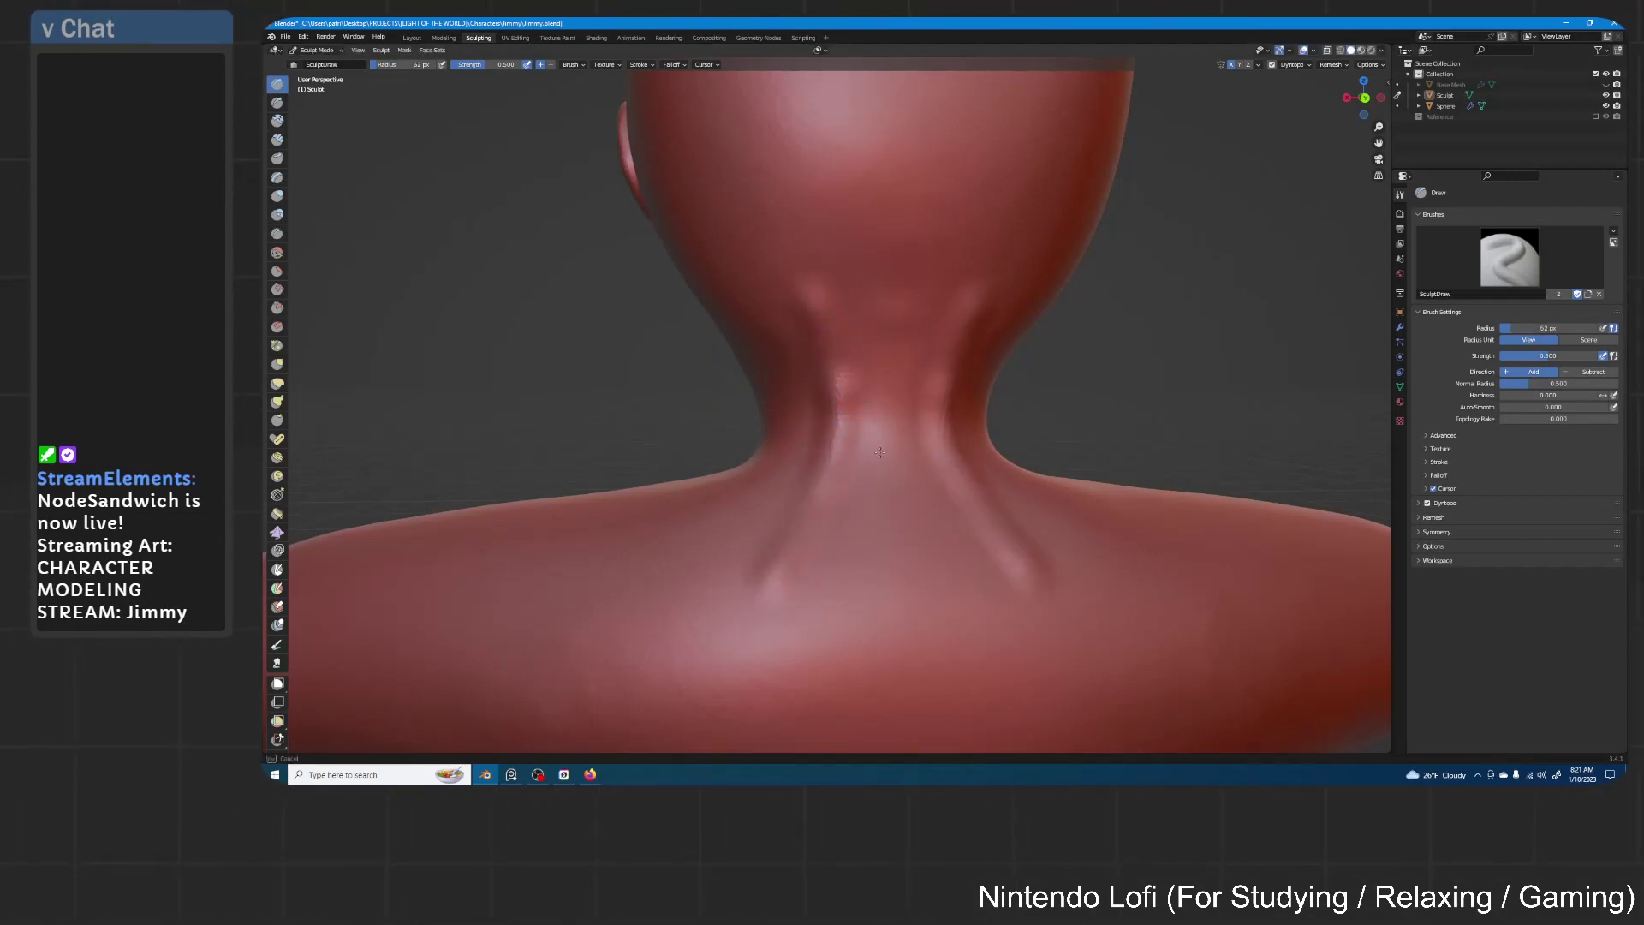
{"action": "left_click_drag", "start_coordinate": [881, 334], "coordinate": [856, 599]}
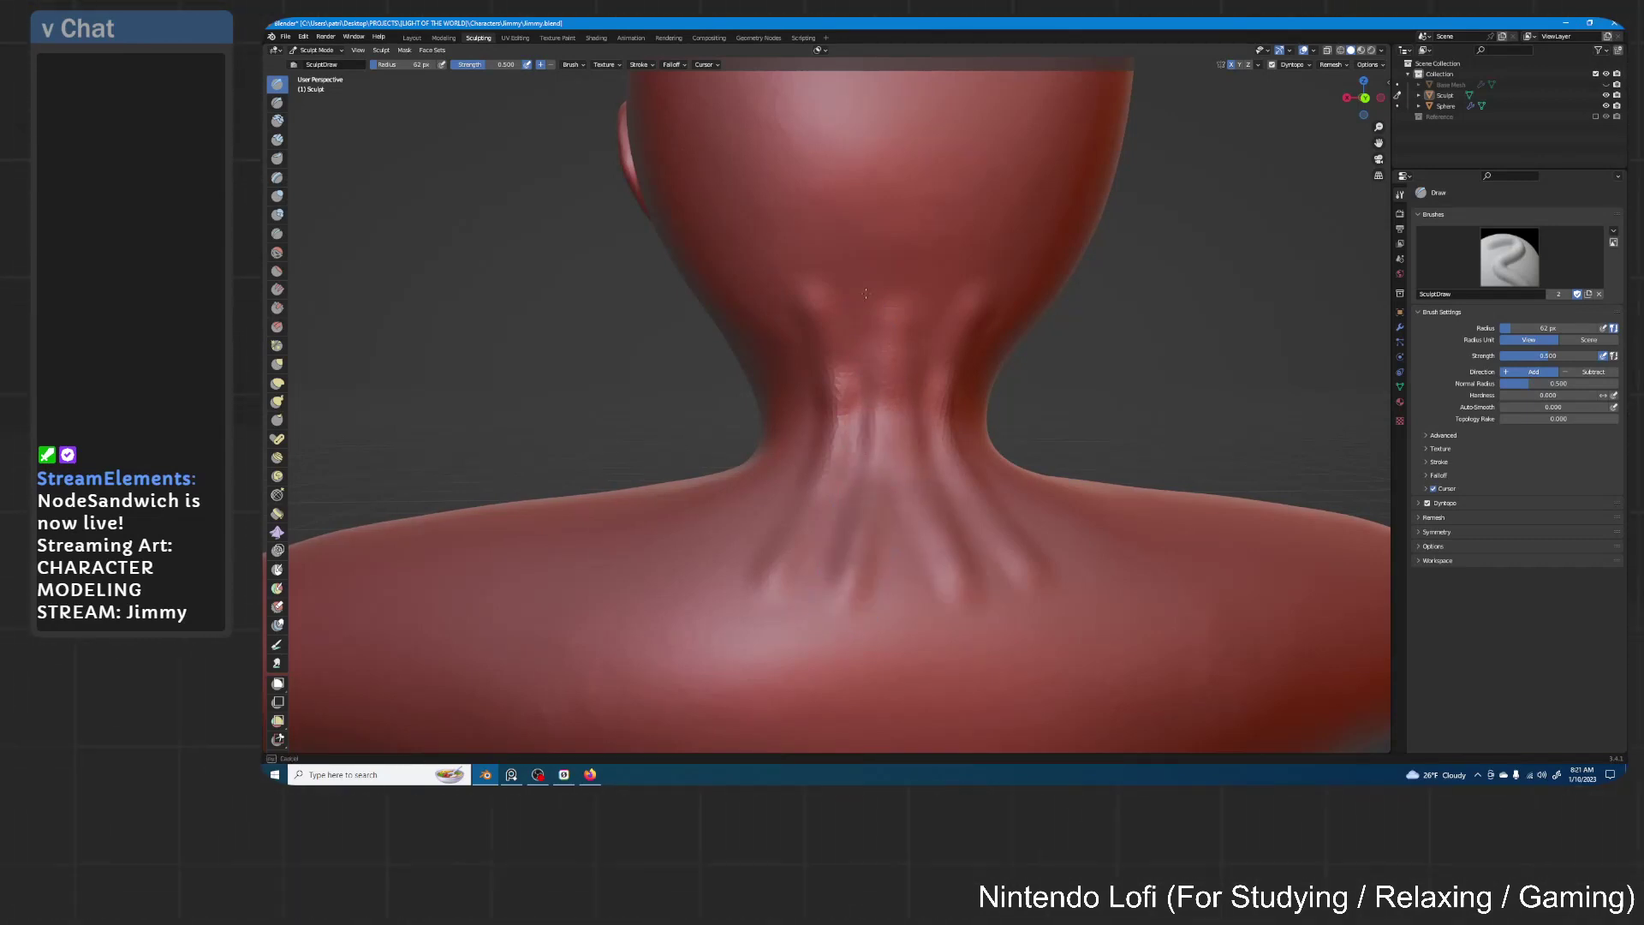
Build up the side of the neck between the ear and shoulder with Draw brush strokes
{"action": "mouse_move", "coordinate": [879, 352]}
{"action": "middle_mouse_down"}
{"action": "mouse_move", "coordinate": [962, 349]}
{"action": "mouse_move", "coordinate": [905, 419]}
{"action": "middle_mouse_up"}
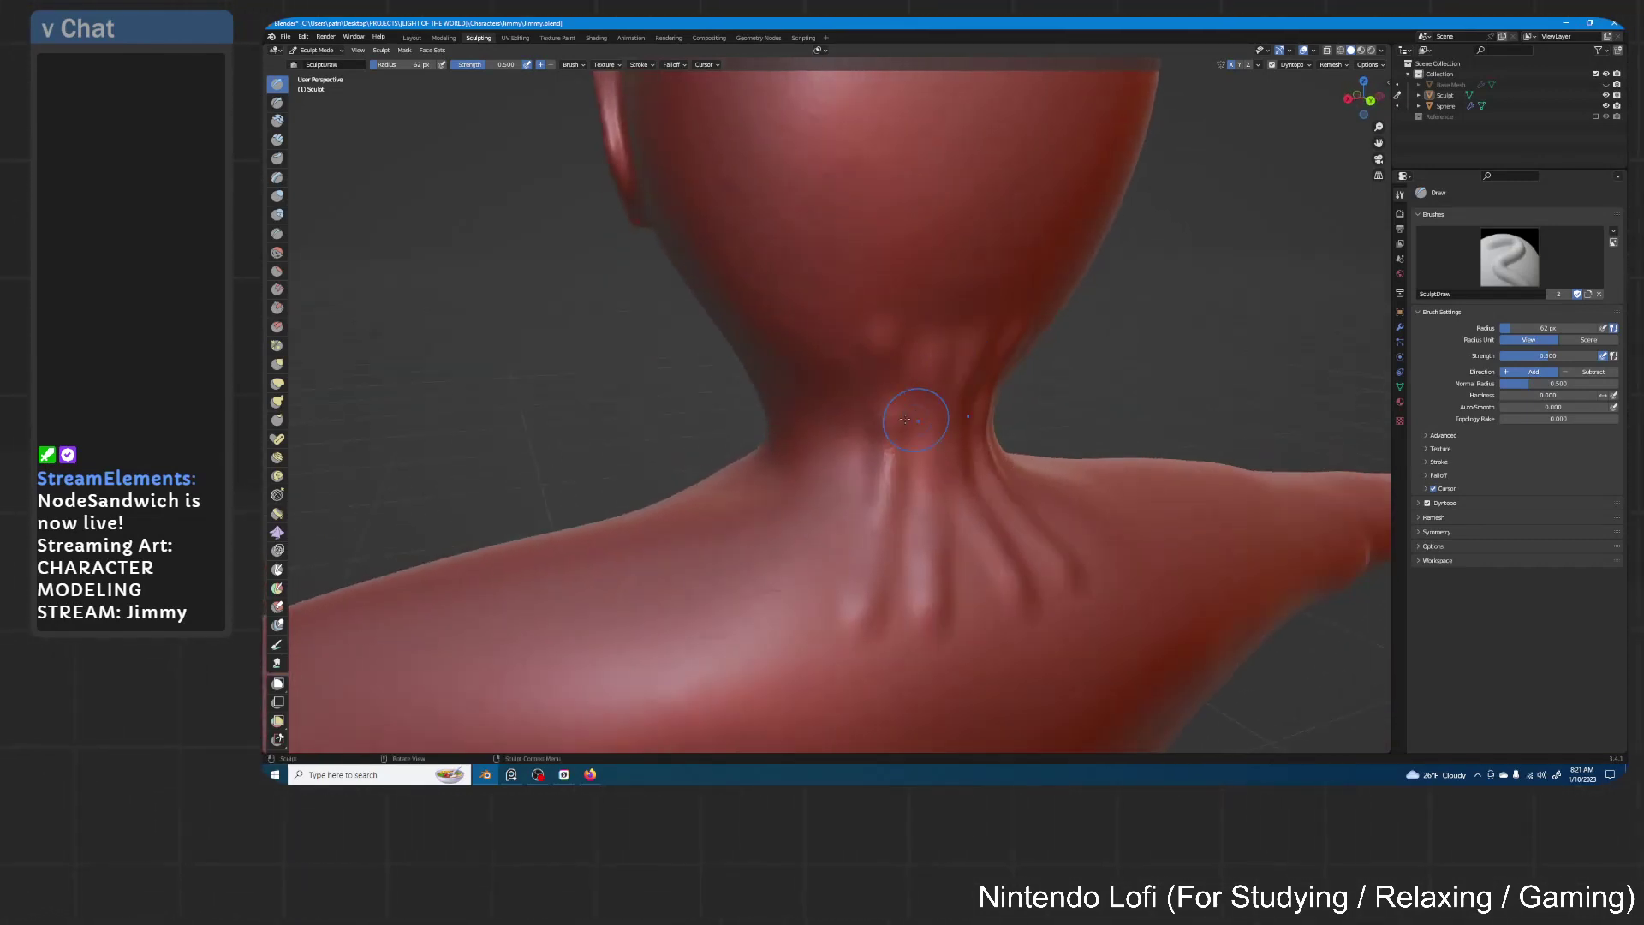
{"action": "left_click_drag", "start_coordinate": [864, 501], "coordinate": [861, 561]}
{"action": "mouse_move", "coordinate": [845, 479]}
{"action": "middle_mouse_down"}
{"action": "mouse_move", "coordinate": [942, 441]}
{"action": "mouse_move", "coordinate": [912, 391]}
{"action": "middle_mouse_up"}
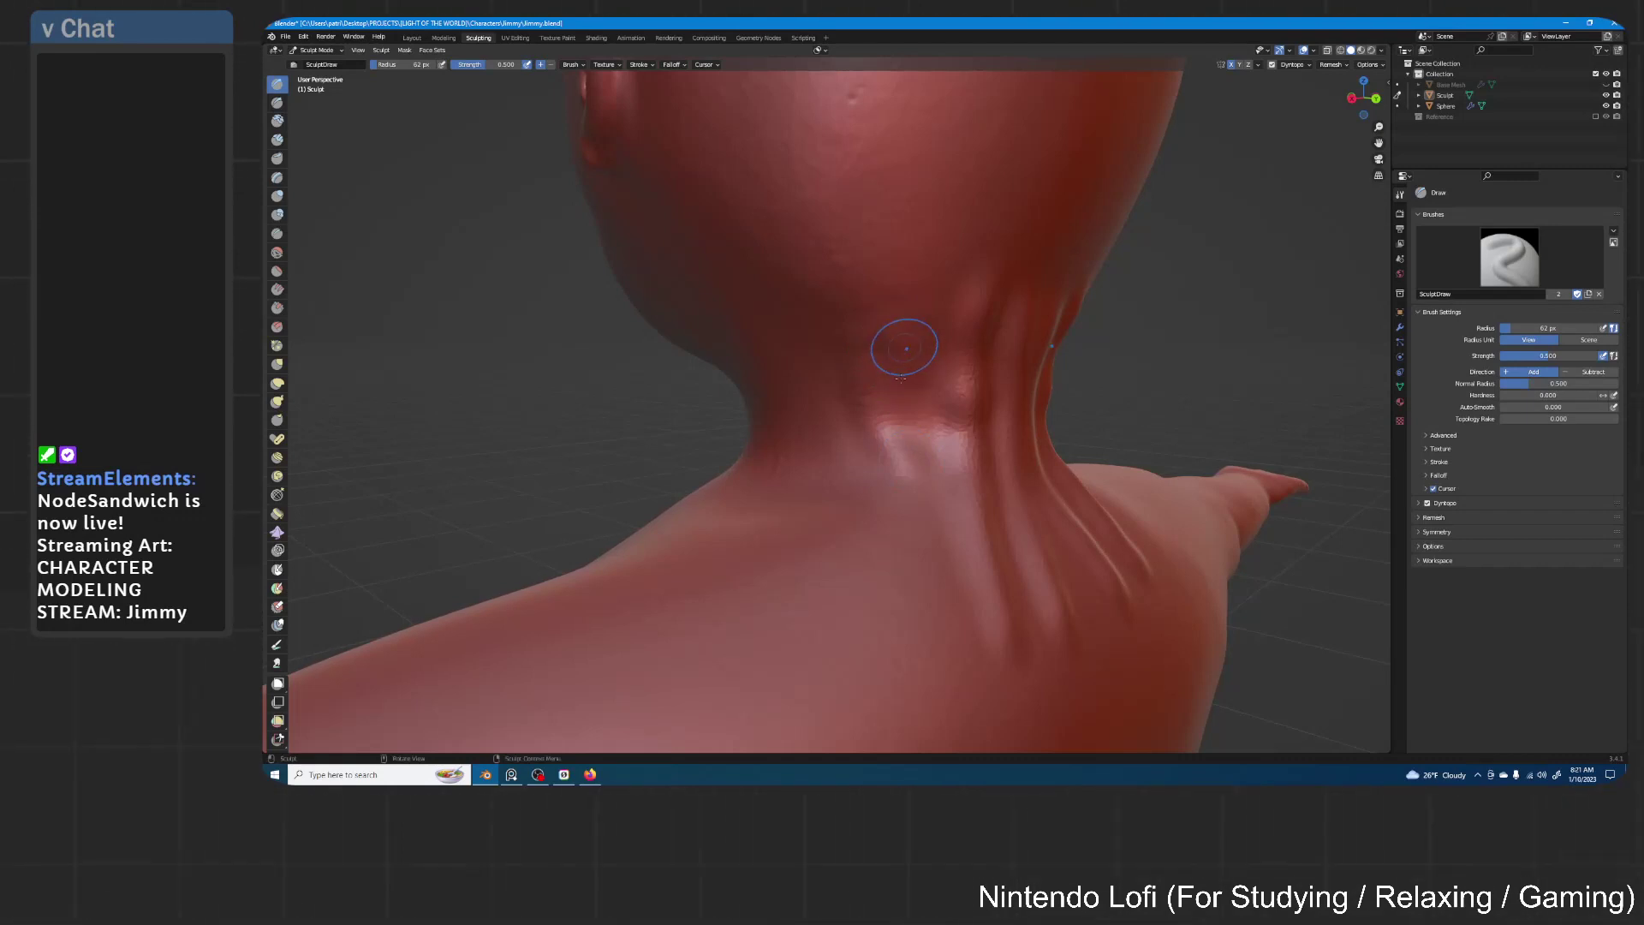
{"action": "middle_click_drag", "start_coordinate": [904, 348], "coordinate": [906, 367]}
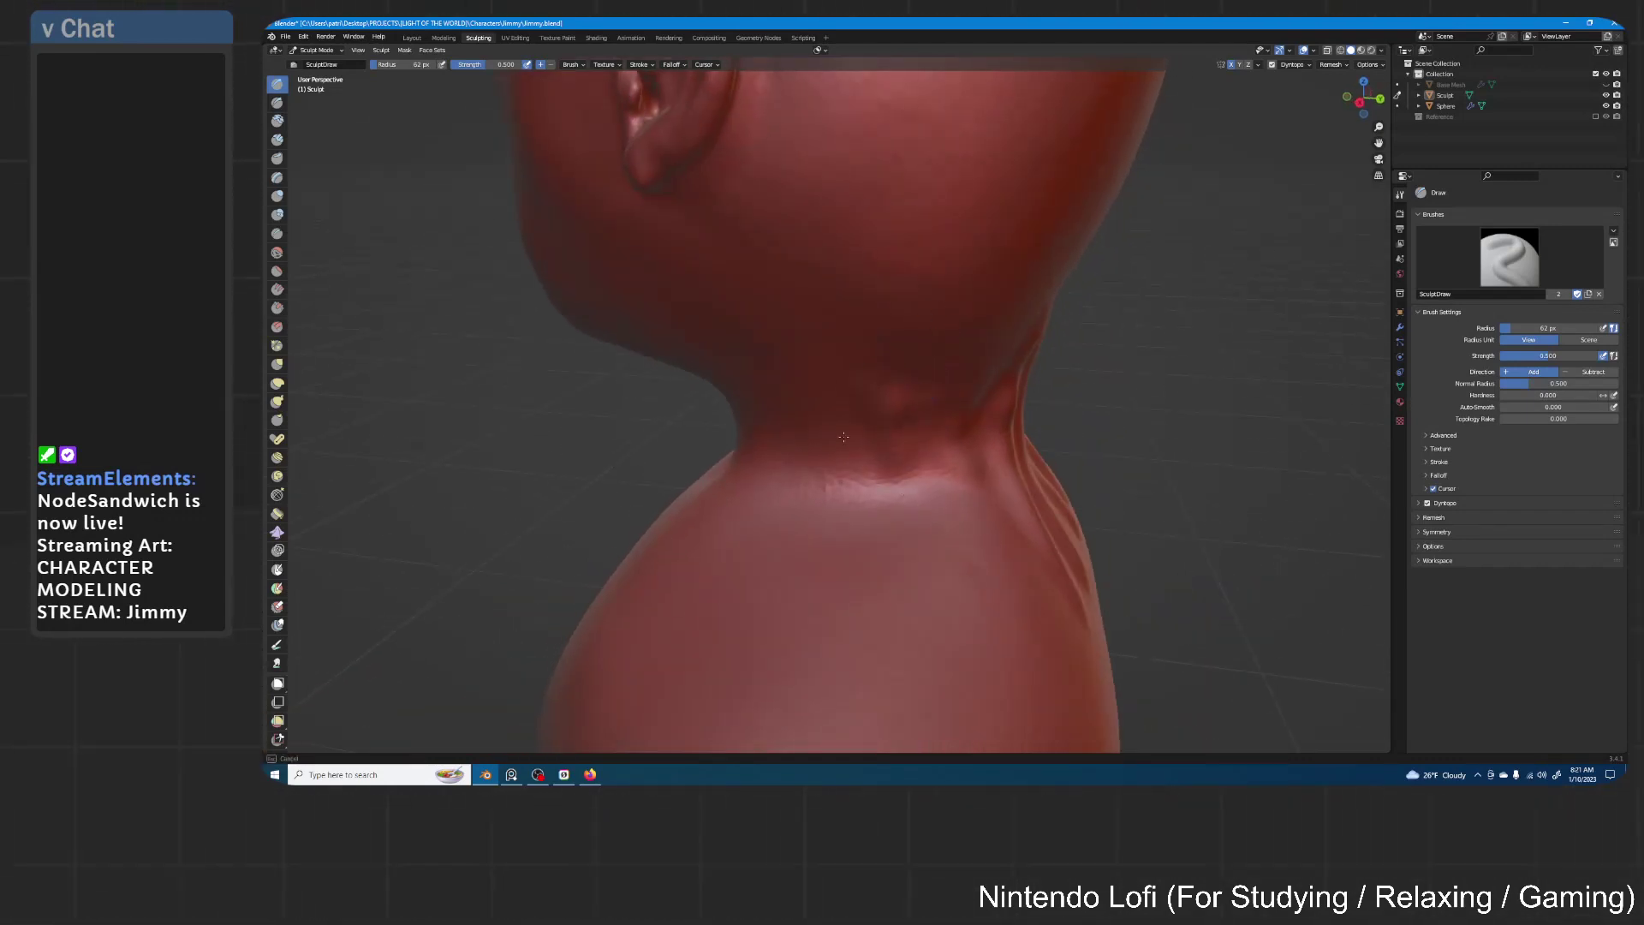
{"action": "middle_click_drag", "start_coordinate": [948, 389], "coordinate": [939, 357]}
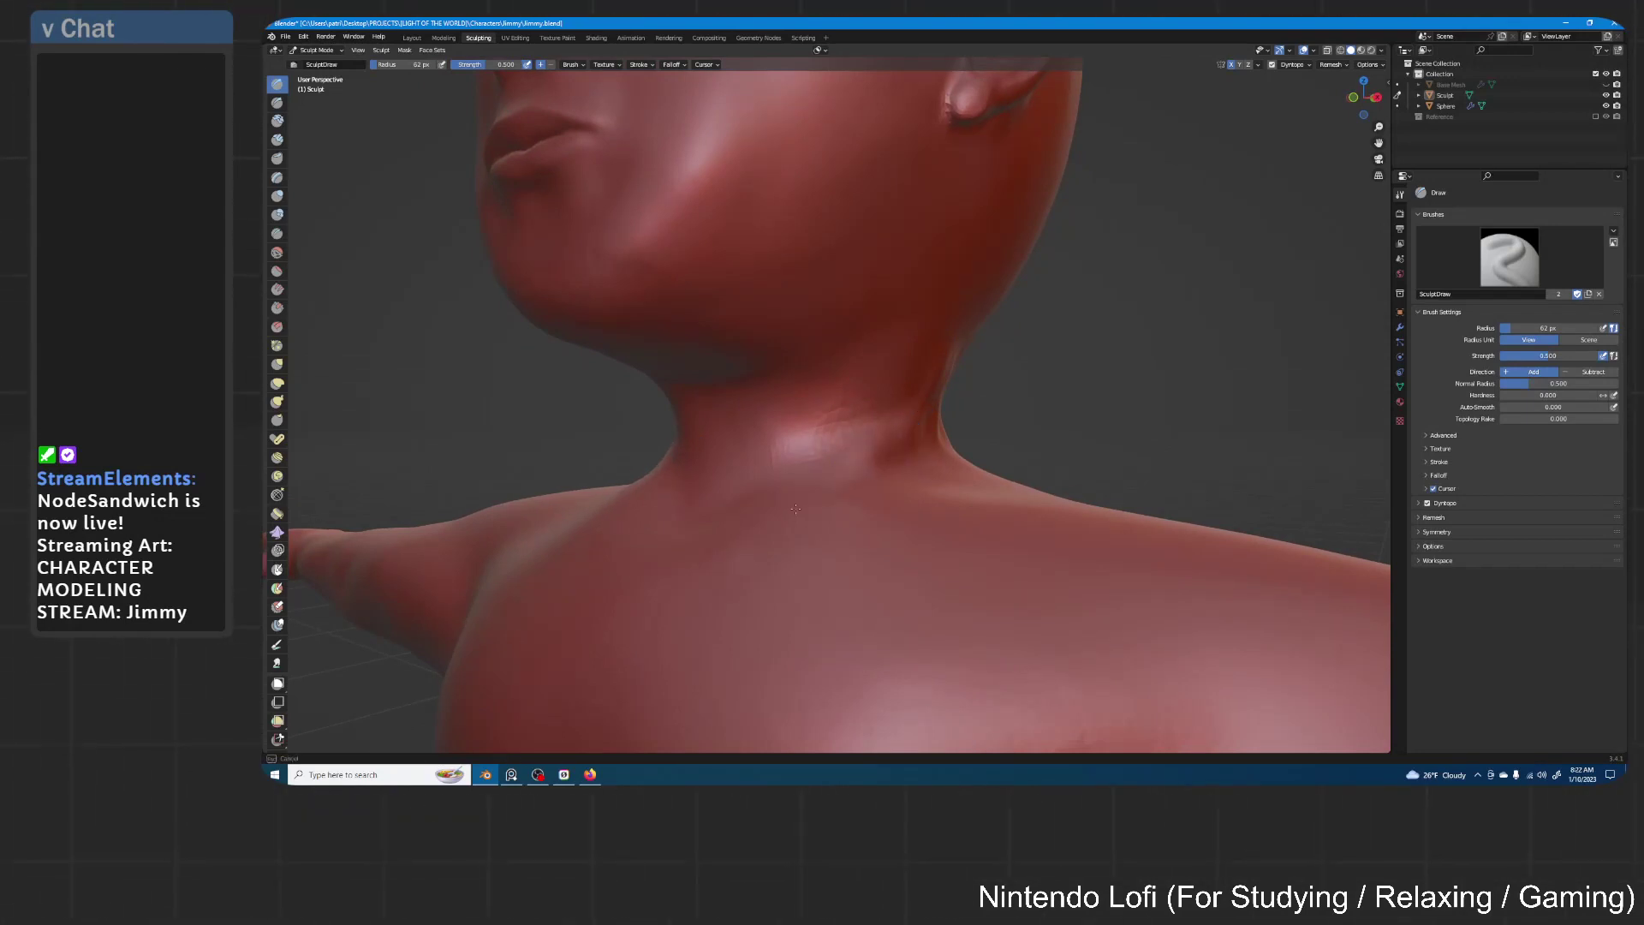
Draw raised muscle lines down the front of the neck, from under the jaw toward the collarbone
{"action": "middle_click_drag", "start_coordinate": [795, 508], "coordinate": [785, 600]}
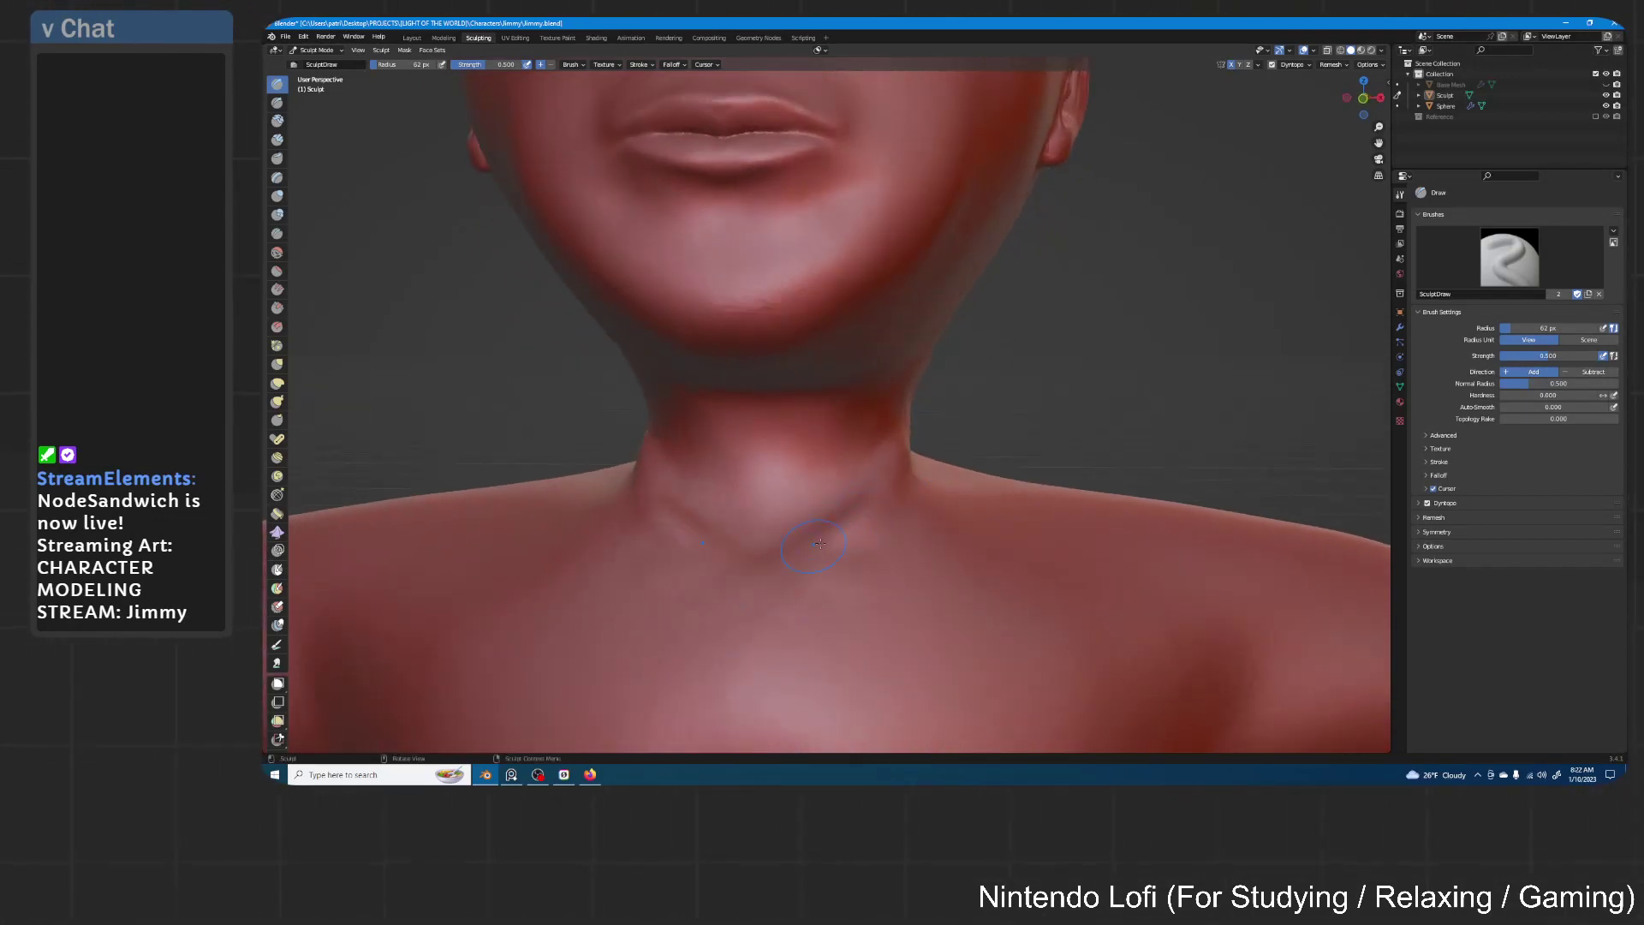
{"action": "middle_click_drag", "start_coordinate": [820, 542], "coordinate": [910, 419]}
{"action": "left_click_drag", "start_coordinate": [829, 392], "coordinate": [803, 500]}
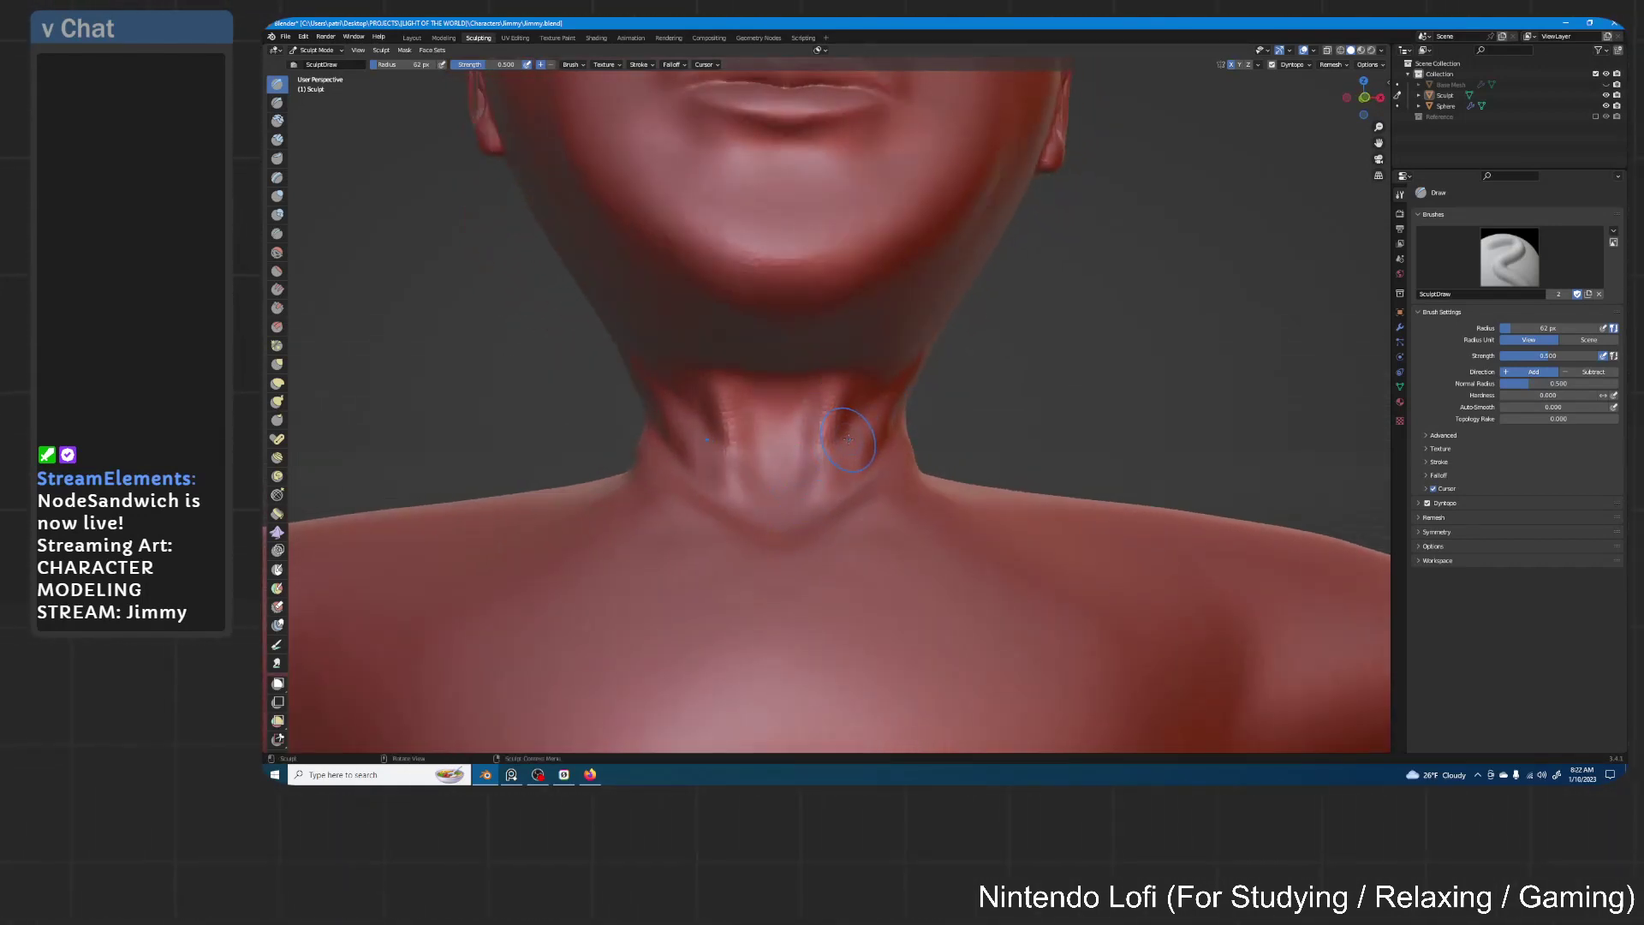
Thicken the nape with further long Draw brush ridges running down to the upper back
{"action": "mouse_move", "coordinate": [800, 411]}
{"action": "middle_mouse_down"}
{"action": "mouse_move", "coordinate": [872, 375]}
{"action": "mouse_move", "coordinate": [728, 368]}
{"action": "mouse_move", "coordinate": [778, 300]}
{"action": "mouse_move", "coordinate": [913, 404]}
{"action": "mouse_move", "coordinate": [998, 377]}
{"action": "middle_mouse_up"}
{"action": "left_click_drag", "start_coordinate": [856, 256], "coordinate": [856, 454]}
{"action": "mouse_move", "coordinate": [928, 264]}
{"action": "left_mouse_down"}
{"action": "mouse_move", "coordinate": [908, 423]}
{"action": "mouse_move", "coordinate": [924, 587]}
{"action": "left_mouse_up"}
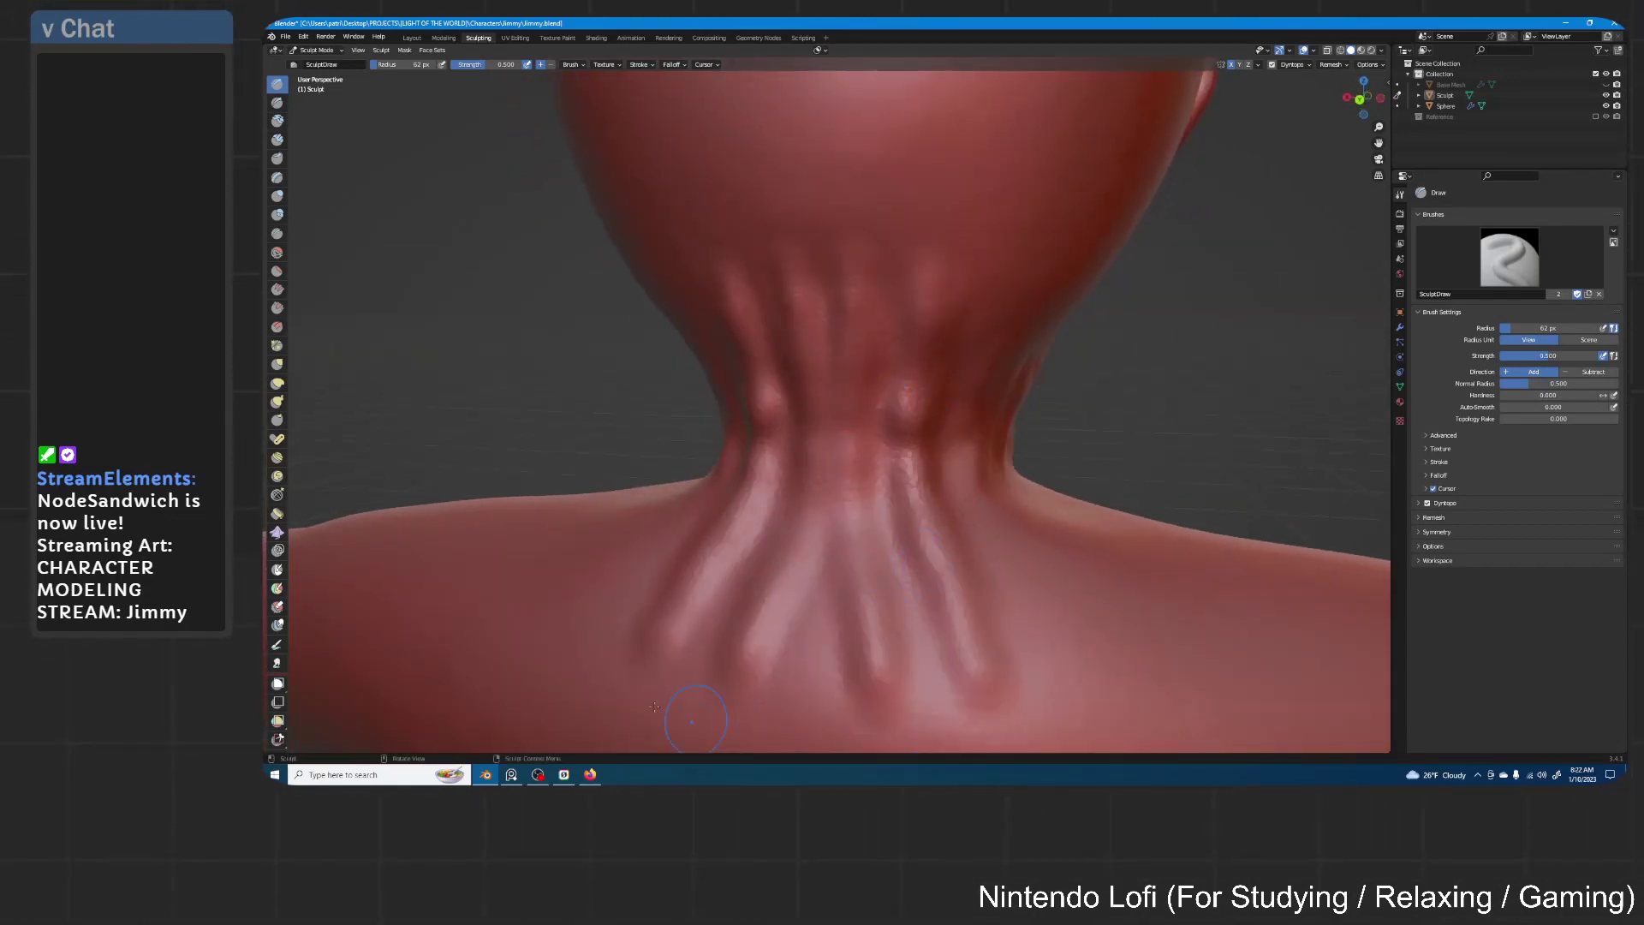
Blend the drawn ridges into the neck and upper back with the Smooth brush
{"action": "left_click", "coordinate": [277, 364]}
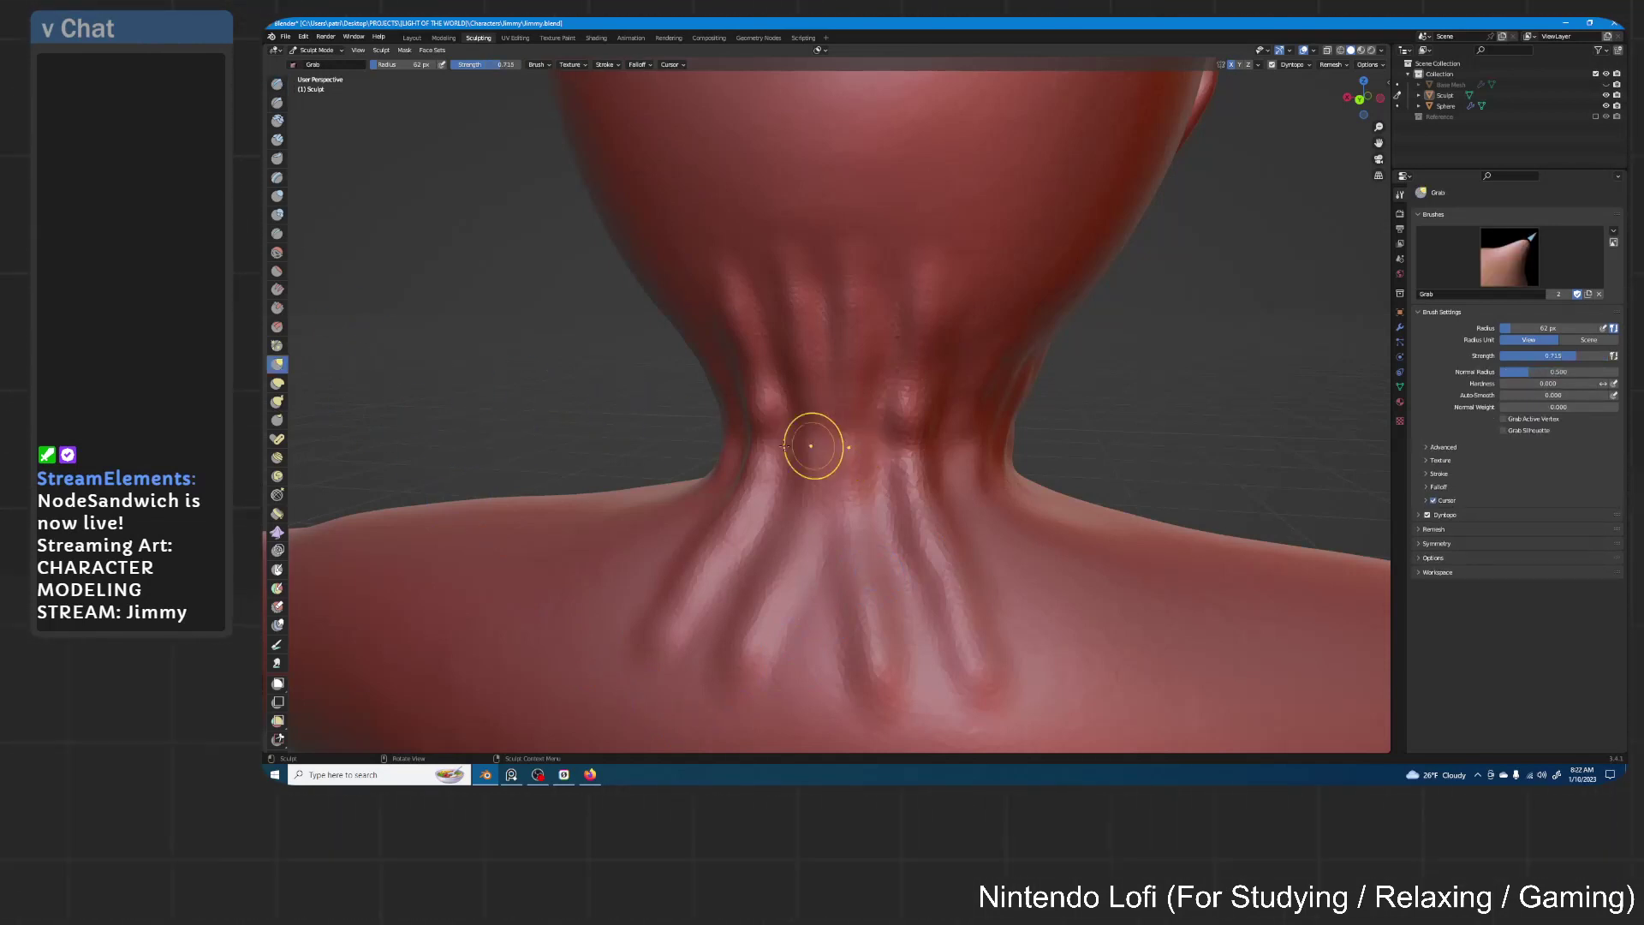
{"action": "left_click", "coordinate": [276, 252]}
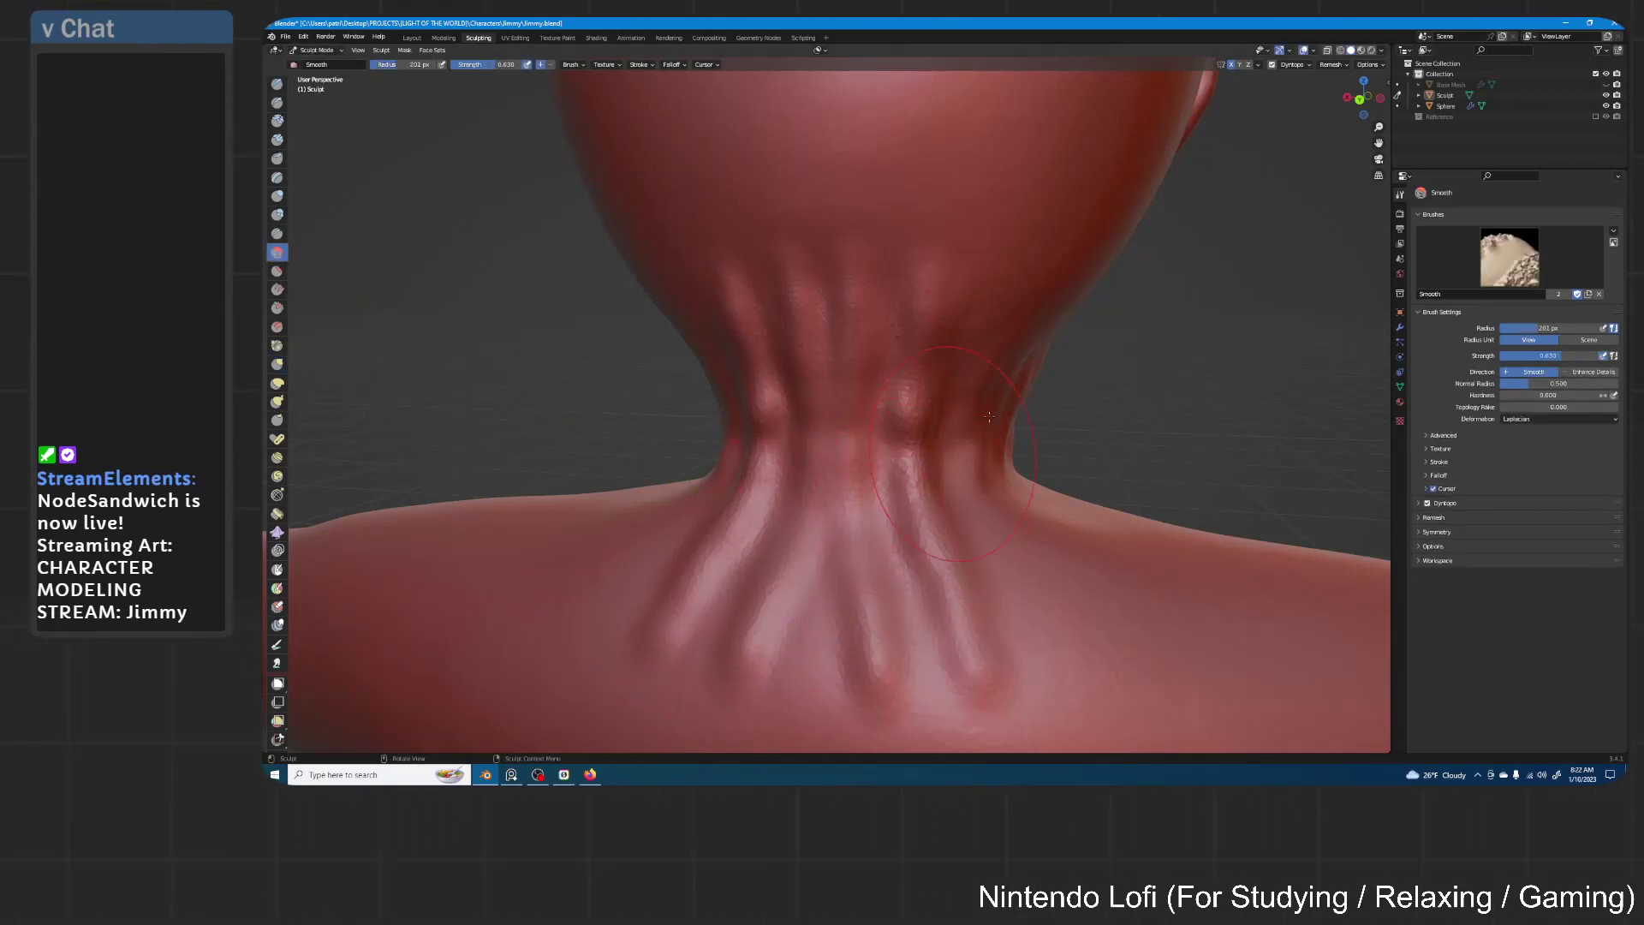
{"action": "scroll", "coordinate": [989, 417], "scroll_direction": "down", "scroll_amount": 1}
{"action": "middle_click_drag", "start_coordinate": [989, 417], "coordinate": [993, 366], "text": "shift"}
{"action": "mouse_move", "coordinate": [963, 582]}
{"action": "left_mouse_down"}
{"action": "mouse_move", "coordinate": [949, 547]}
{"action": "mouse_move", "coordinate": [805, 467]}
{"action": "mouse_move", "coordinate": [813, 385]}
{"action": "mouse_move", "coordinate": [786, 263]}
{"action": "left_mouse_up"}
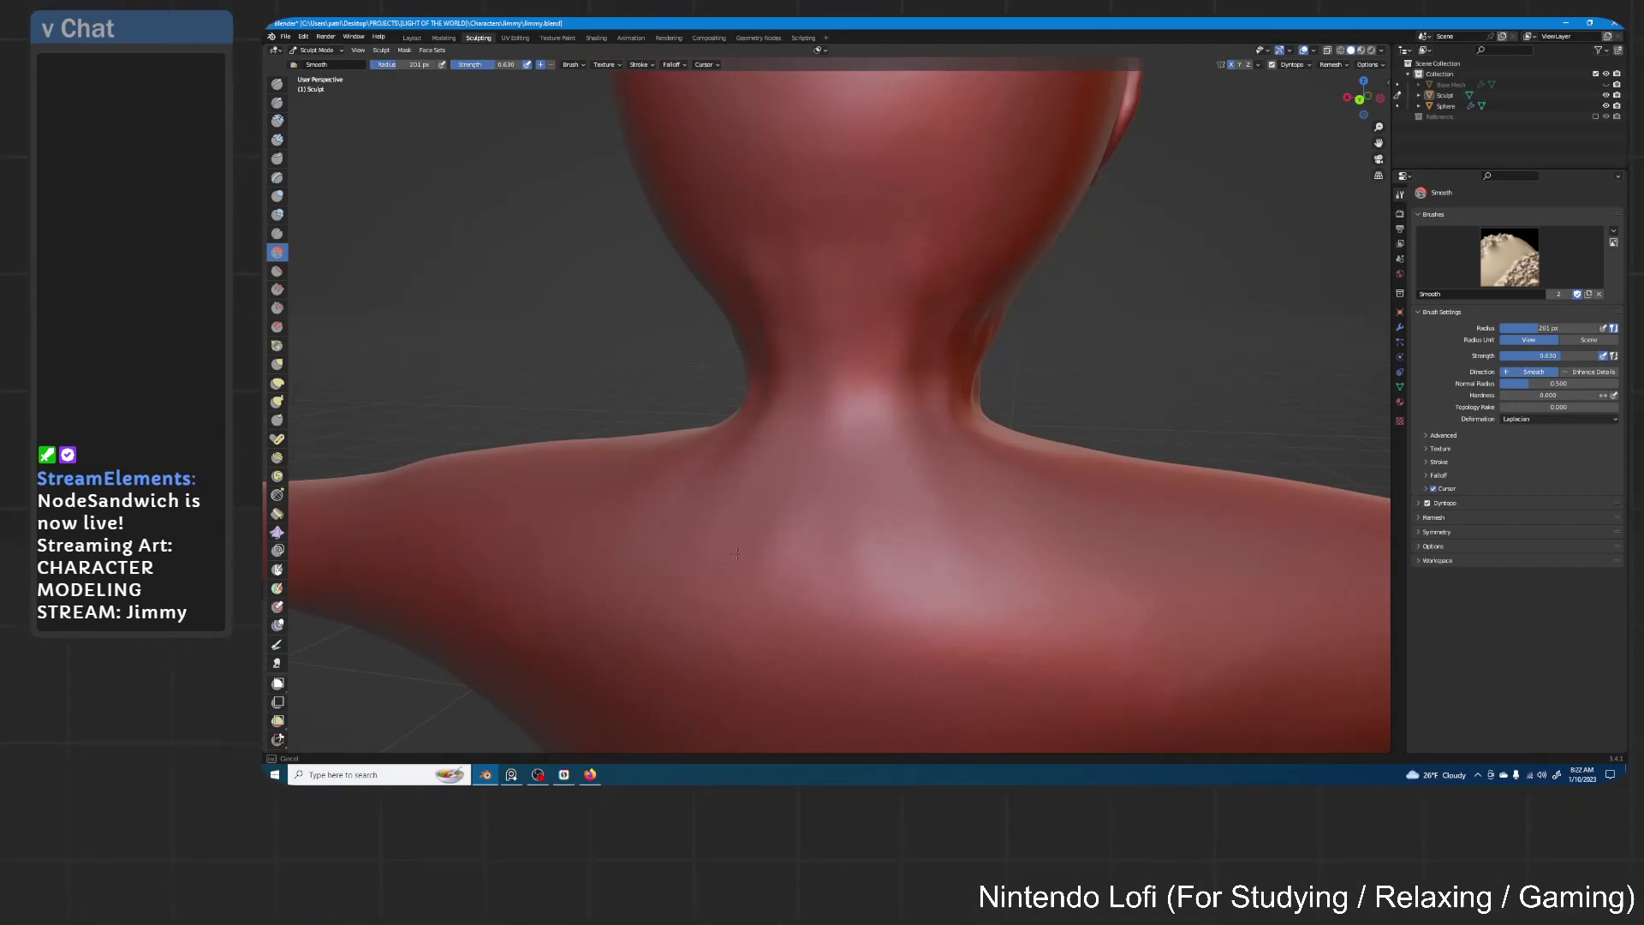
{"action": "mouse_move", "coordinate": [874, 513]}
{"action": "middle_mouse_down"}
{"action": "mouse_move", "coordinate": [868, 390]}
{"action": "mouse_move", "coordinate": [820, 363]}
{"action": "mouse_move", "coordinate": [852, 364]}
{"action": "mouse_move", "coordinate": [805, 478]}
{"action": "middle_mouse_up"}
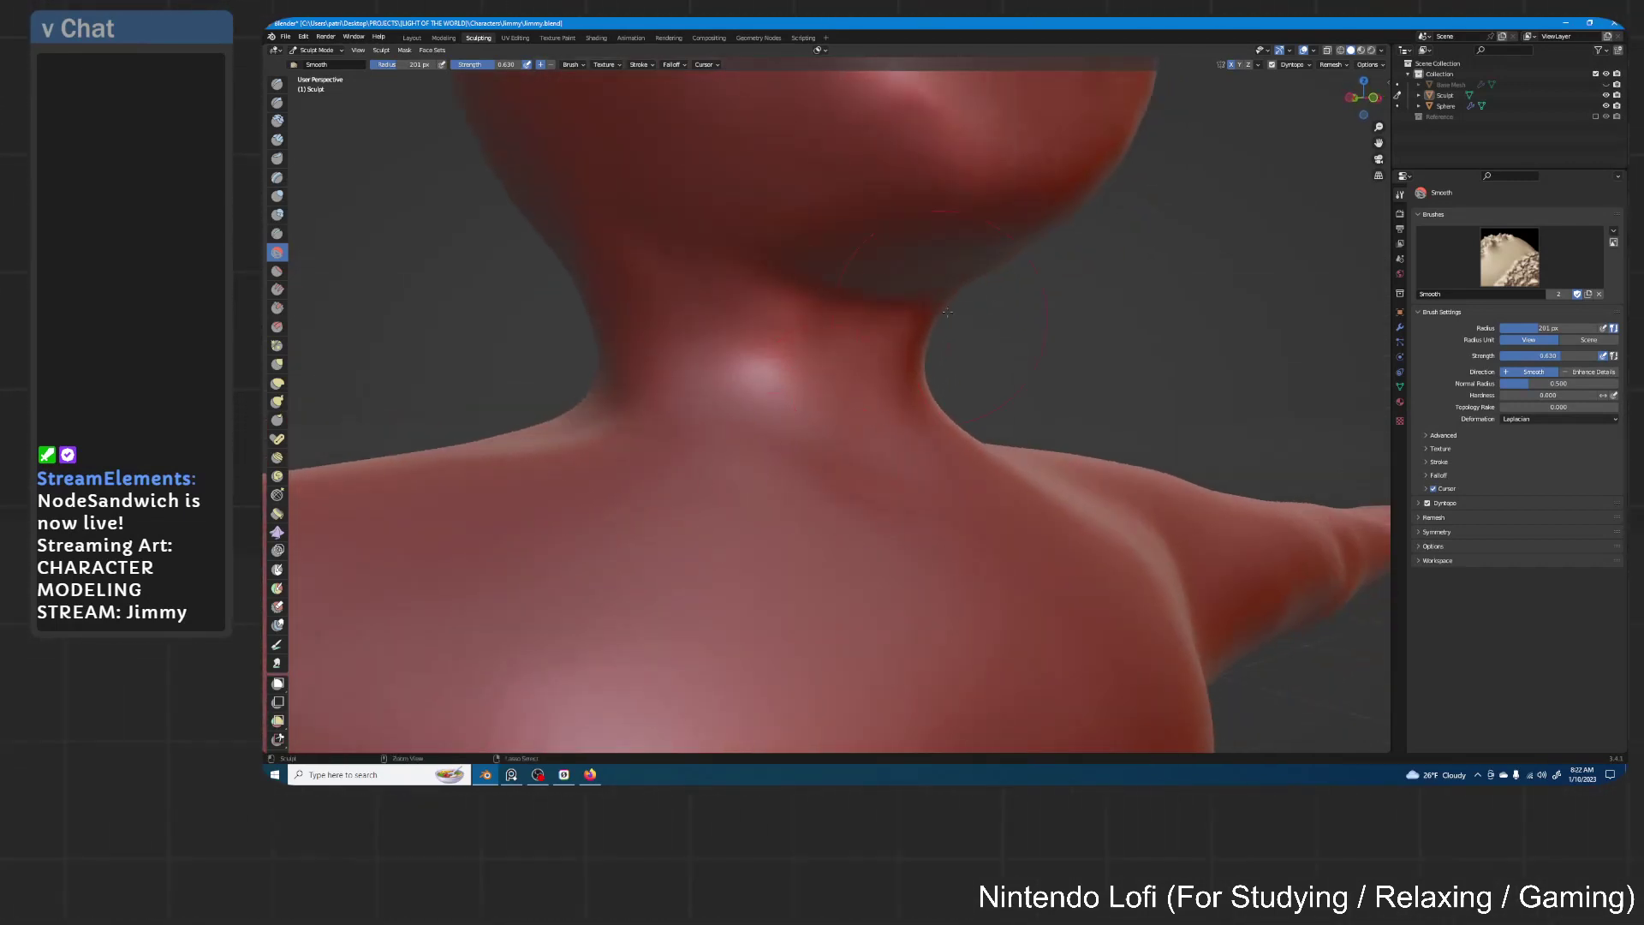
Examine the neck from the front and compare it with the full figure's proportions
{"action": "mouse_move", "coordinate": [947, 312]}
{"action": "middle_mouse_down"}
{"action": "mouse_move", "coordinate": [916, 357]}
{"action": "mouse_move", "coordinate": [817, 309]}
{"action": "mouse_move", "coordinate": [914, 314]}
{"action": "mouse_move", "coordinate": [949, 368]}
{"action": "middle_mouse_up"}
{"action": "scroll", "coordinate": [916, 357], "scroll_direction": "up", "scroll_amount": 3}
{"action": "middle_click_drag", "start_coordinate": [948, 368], "coordinate": [981, 417]}
{"action": "middle_click_drag", "start_coordinate": [981, 417], "coordinate": [992, 331], "text": "ctrl"}
{"action": "scroll", "coordinate": [992, 331], "scroll_direction": "up", "scroll_amount": 6}
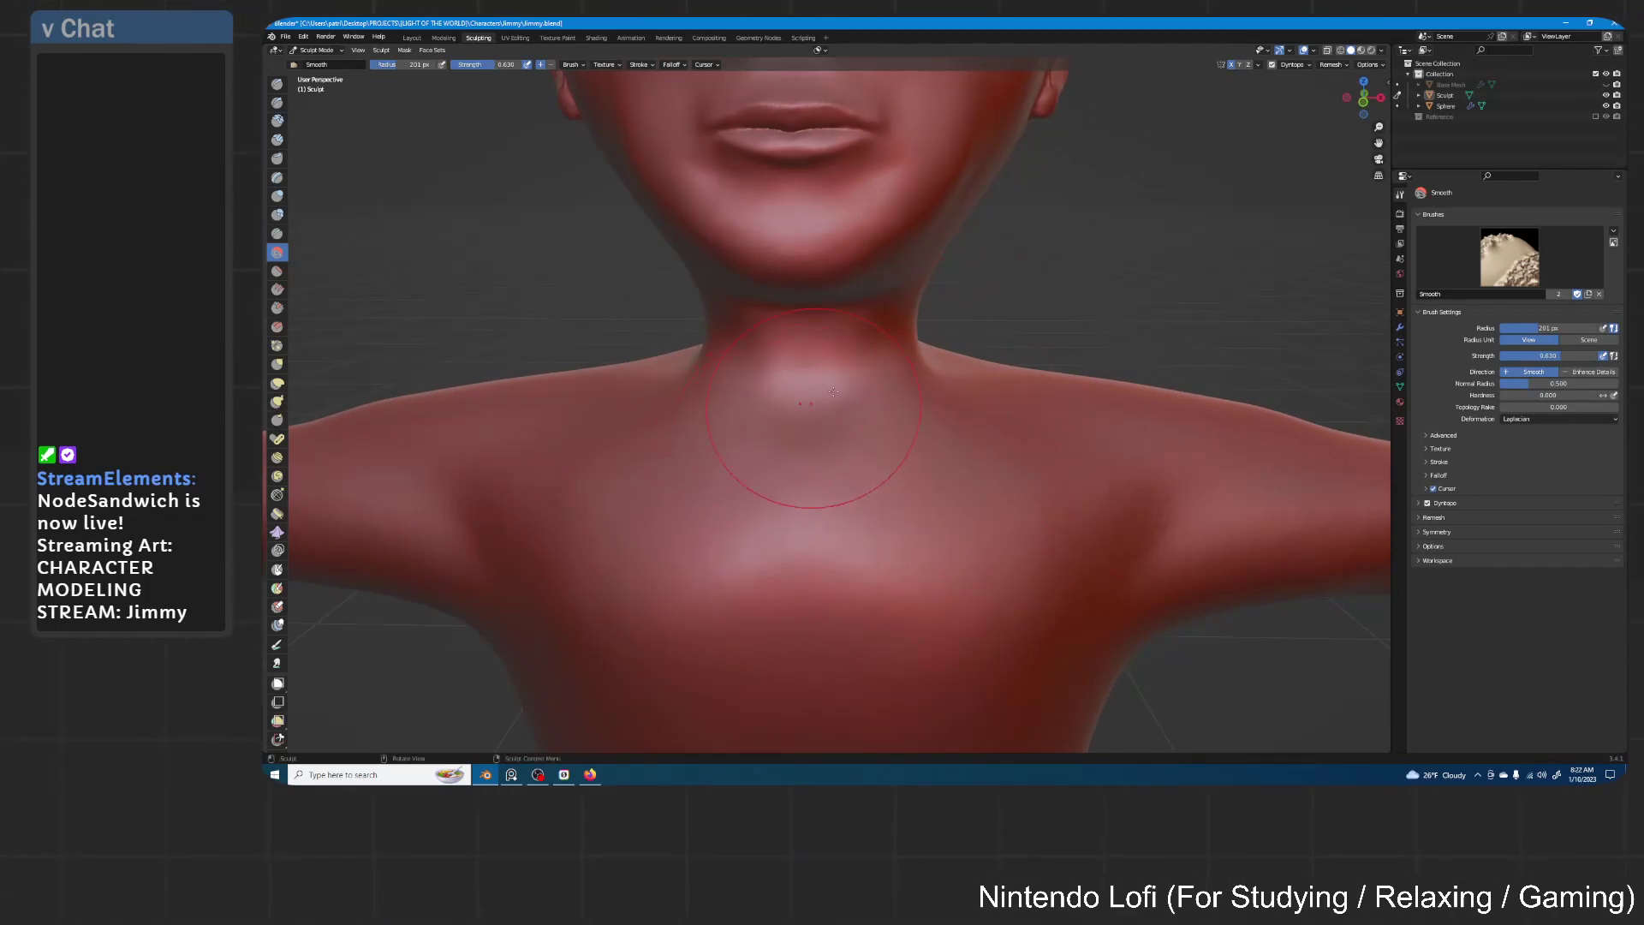
{"action": "scroll", "coordinate": [1001, 317], "scroll_direction": "down", "scroll_amount": 7}
{"action": "mouse_move", "coordinate": [1002, 317]}
{"action": "middle_mouse_down"}
{"action": "mouse_move", "coordinate": [1019, 427]}
{"action": "mouse_move", "coordinate": [892, 423]}
{"action": "middle_mouse_up"}
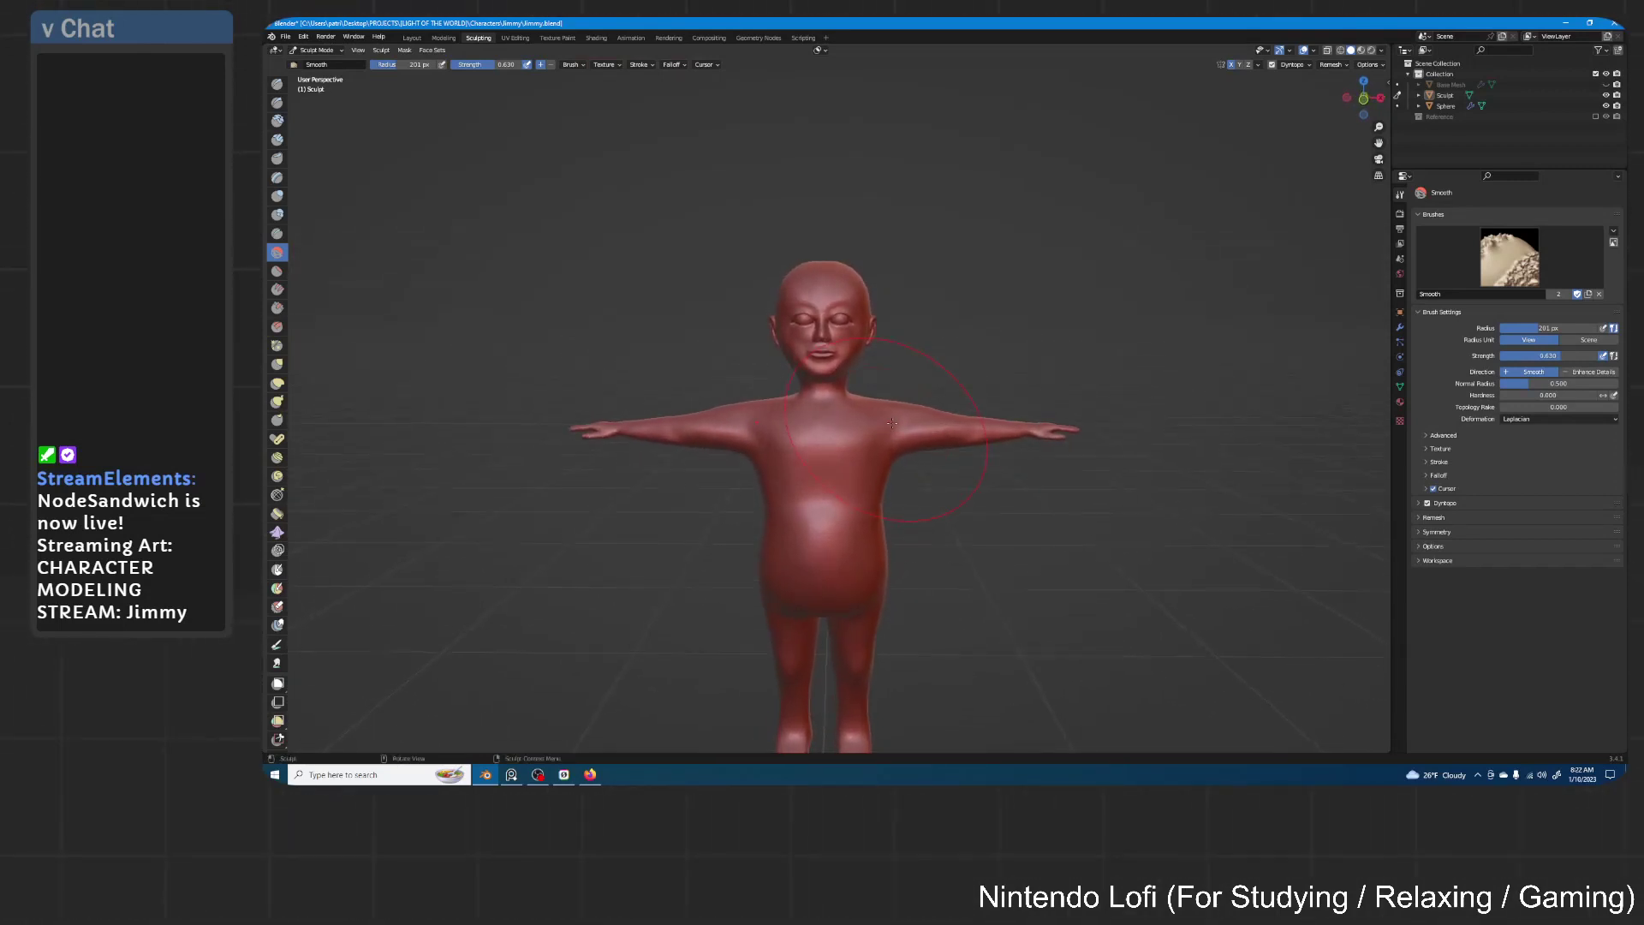
{"action": "scroll", "coordinate": [891, 379], "scroll_direction": "up", "scroll_amount": 7}
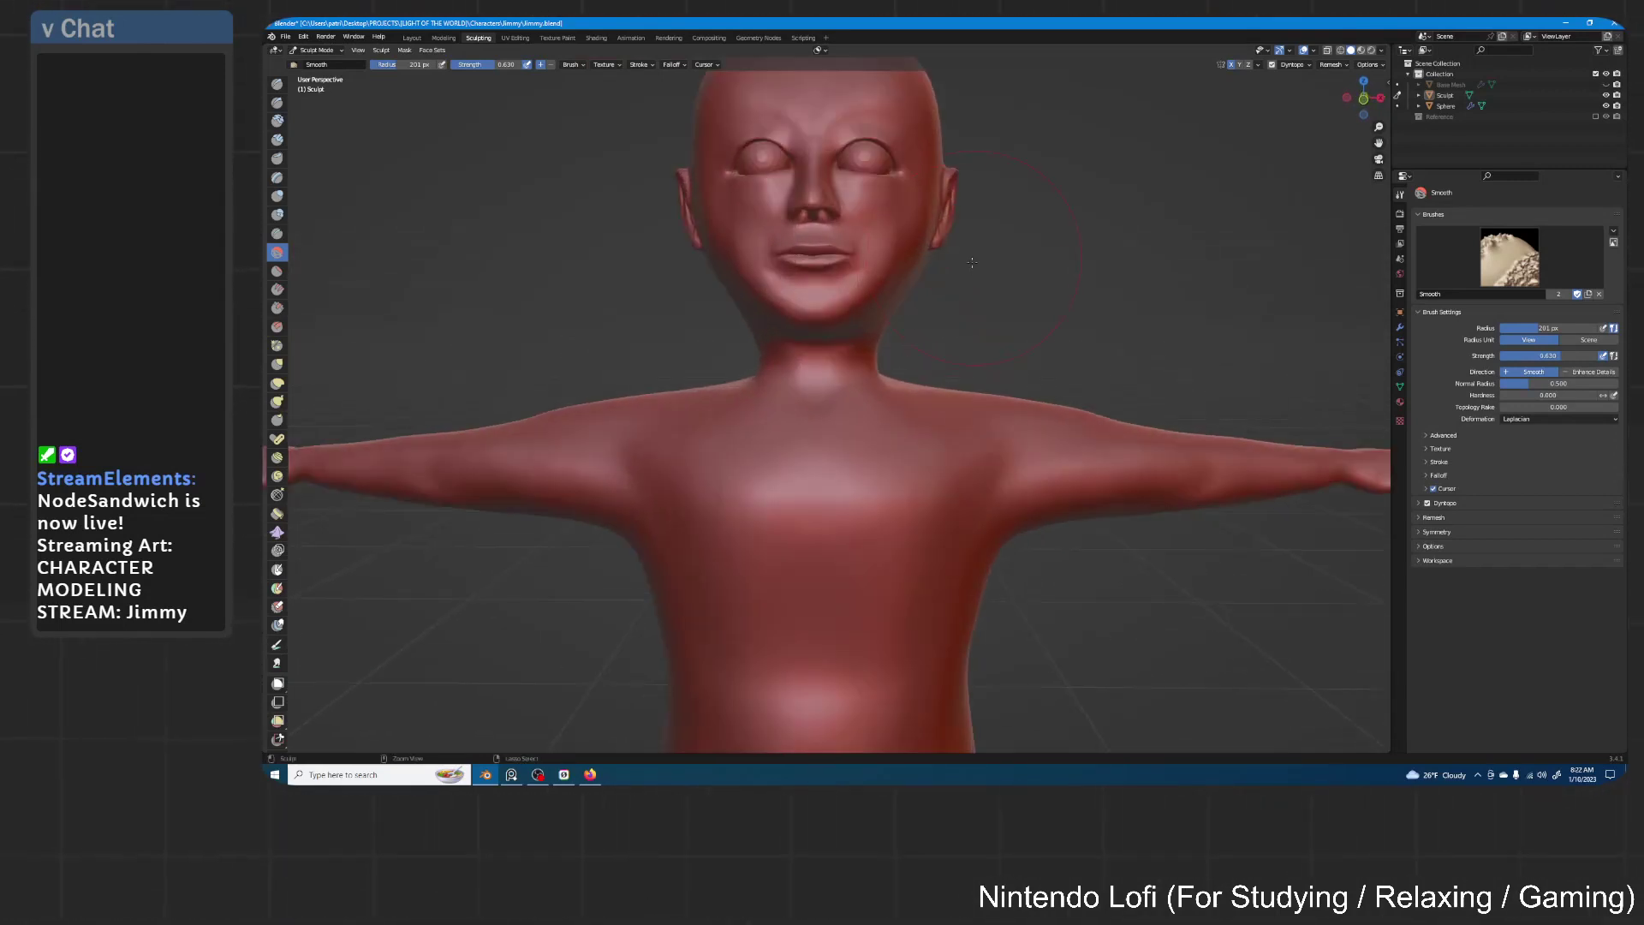
Soften the ear's lobe, inner folds and outer rim with the Smooth brush
{"action": "mouse_move", "coordinate": [979, 286]}
{"action": "middle_mouse_down"}
{"action": "mouse_move", "coordinate": [924, 368]}
{"action": "mouse_move", "coordinate": [784, 495]}
{"action": "middle_mouse_up"}
{"action": "scroll", "coordinate": [915, 386], "scroll_direction": "up", "scroll_amount": 6}
{"action": "left_click_drag", "start_coordinate": [764, 511], "coordinate": [728, 552]}
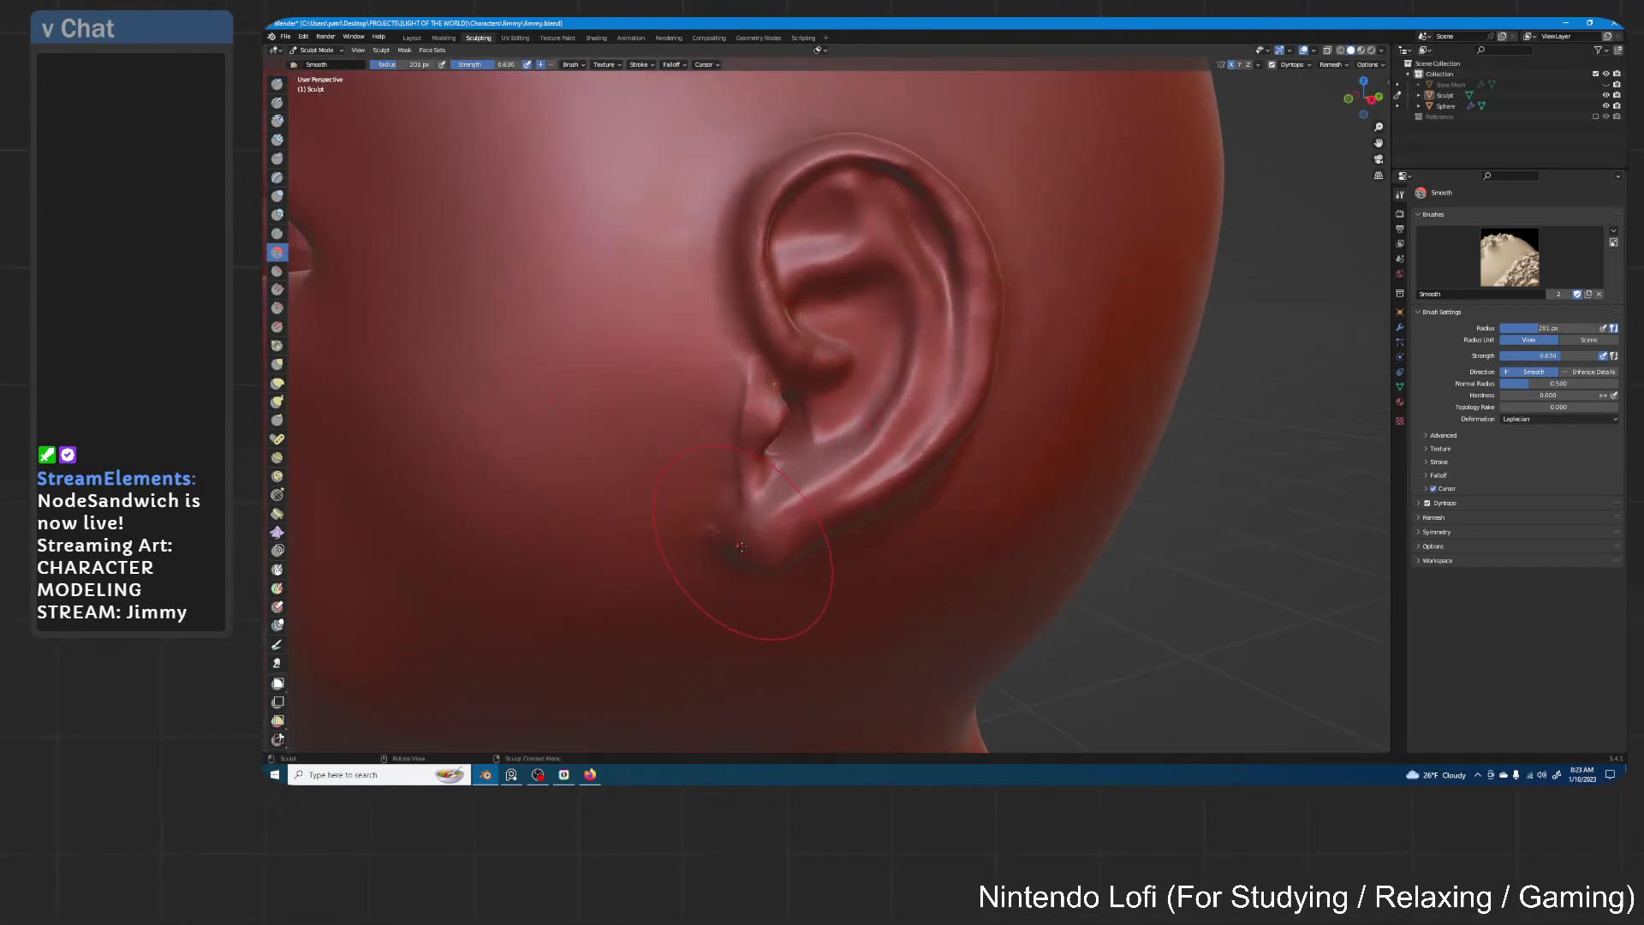
{"action": "mouse_move", "coordinate": [916, 389]}
{"action": "left_mouse_down"}
{"action": "mouse_move", "coordinate": [940, 287]}
{"action": "mouse_move", "coordinate": [916, 314]}
{"action": "left_mouse_up"}
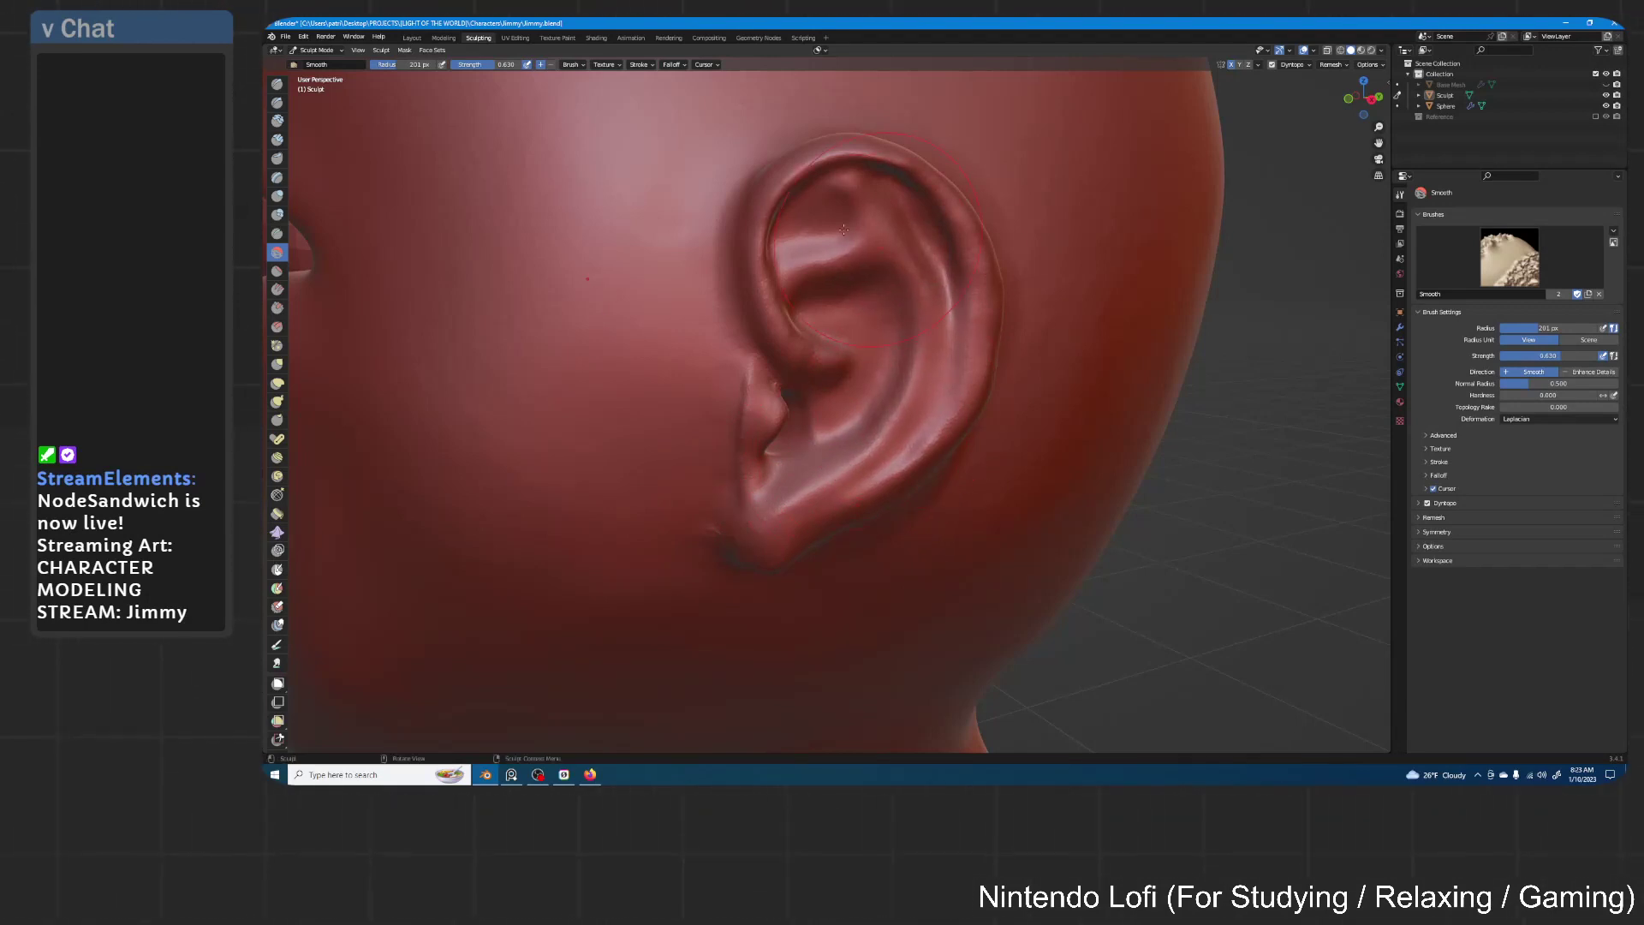
{"action": "mouse_move", "coordinate": [818, 225]}
{"action": "left_mouse_down"}
{"action": "mouse_move", "coordinate": [770, 244]}
{"action": "mouse_move", "coordinate": [773, 212]}
{"action": "left_mouse_up"}
{"action": "left_click_drag", "start_coordinate": [856, 182], "coordinate": [951, 242]}
{"action": "left_click_drag", "start_coordinate": [966, 358], "coordinate": [967, 348]}
Thicken the ear's upper rim and the fold curving into its center with a smaller Inflate brush
{"action": "left_click", "coordinate": [277, 195]}
{"action": "scroll", "coordinate": [959, 317], "scroll_direction": "up", "scroll_amount": 4}
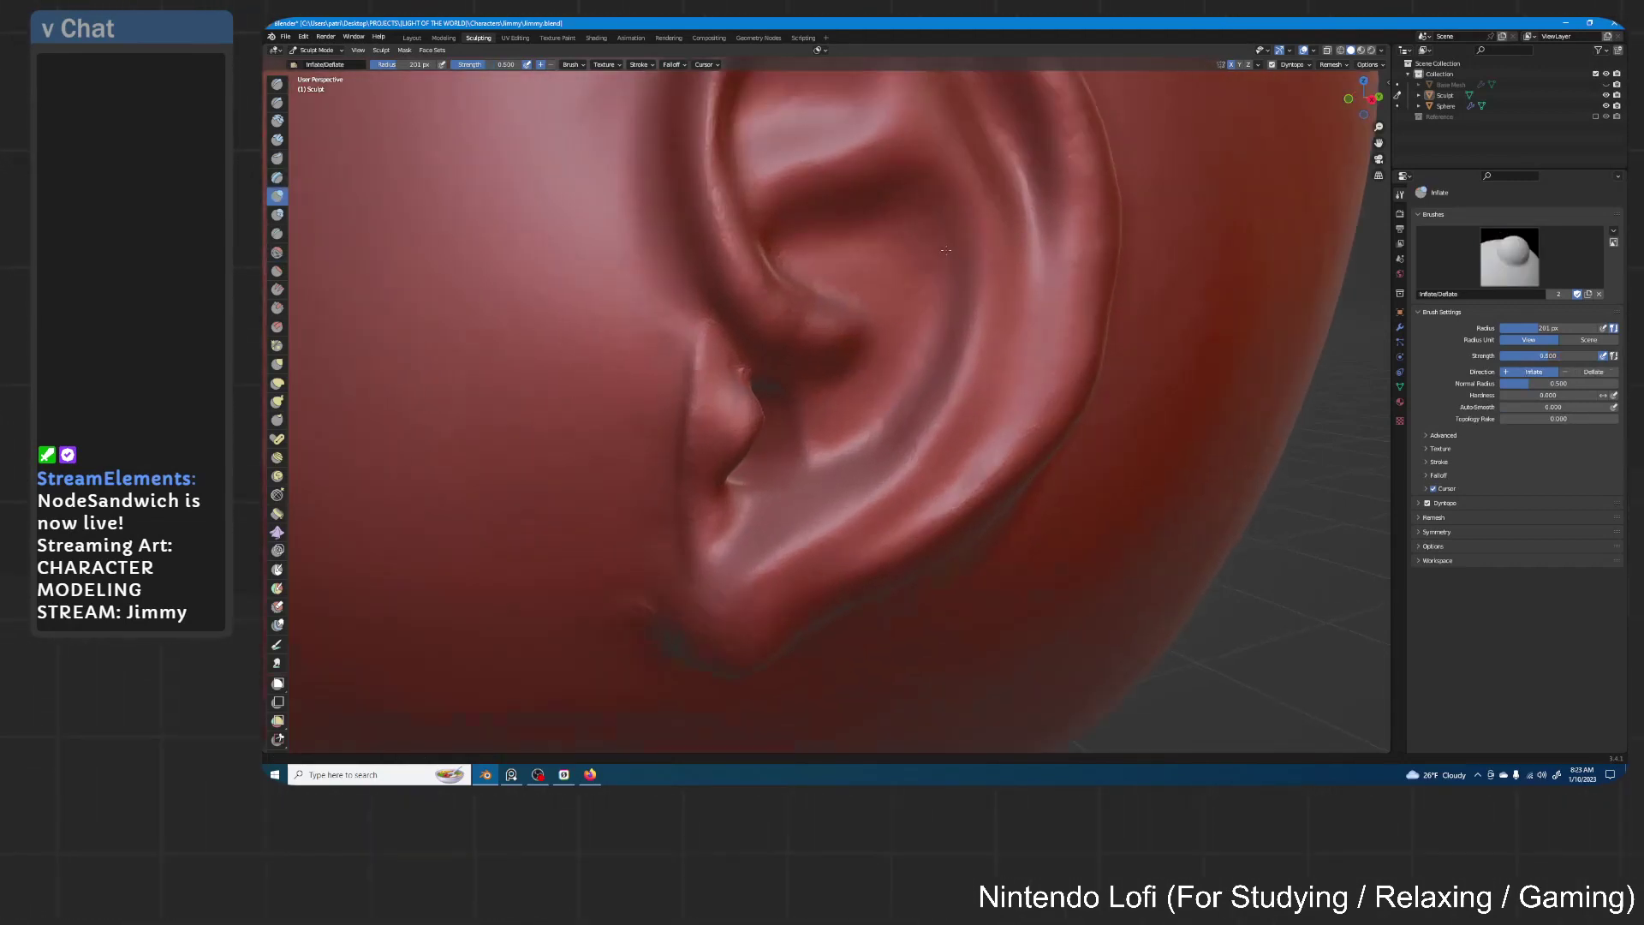
{"action": "key", "text": "f"}
{"action": "left_click", "coordinate": [943, 589]}
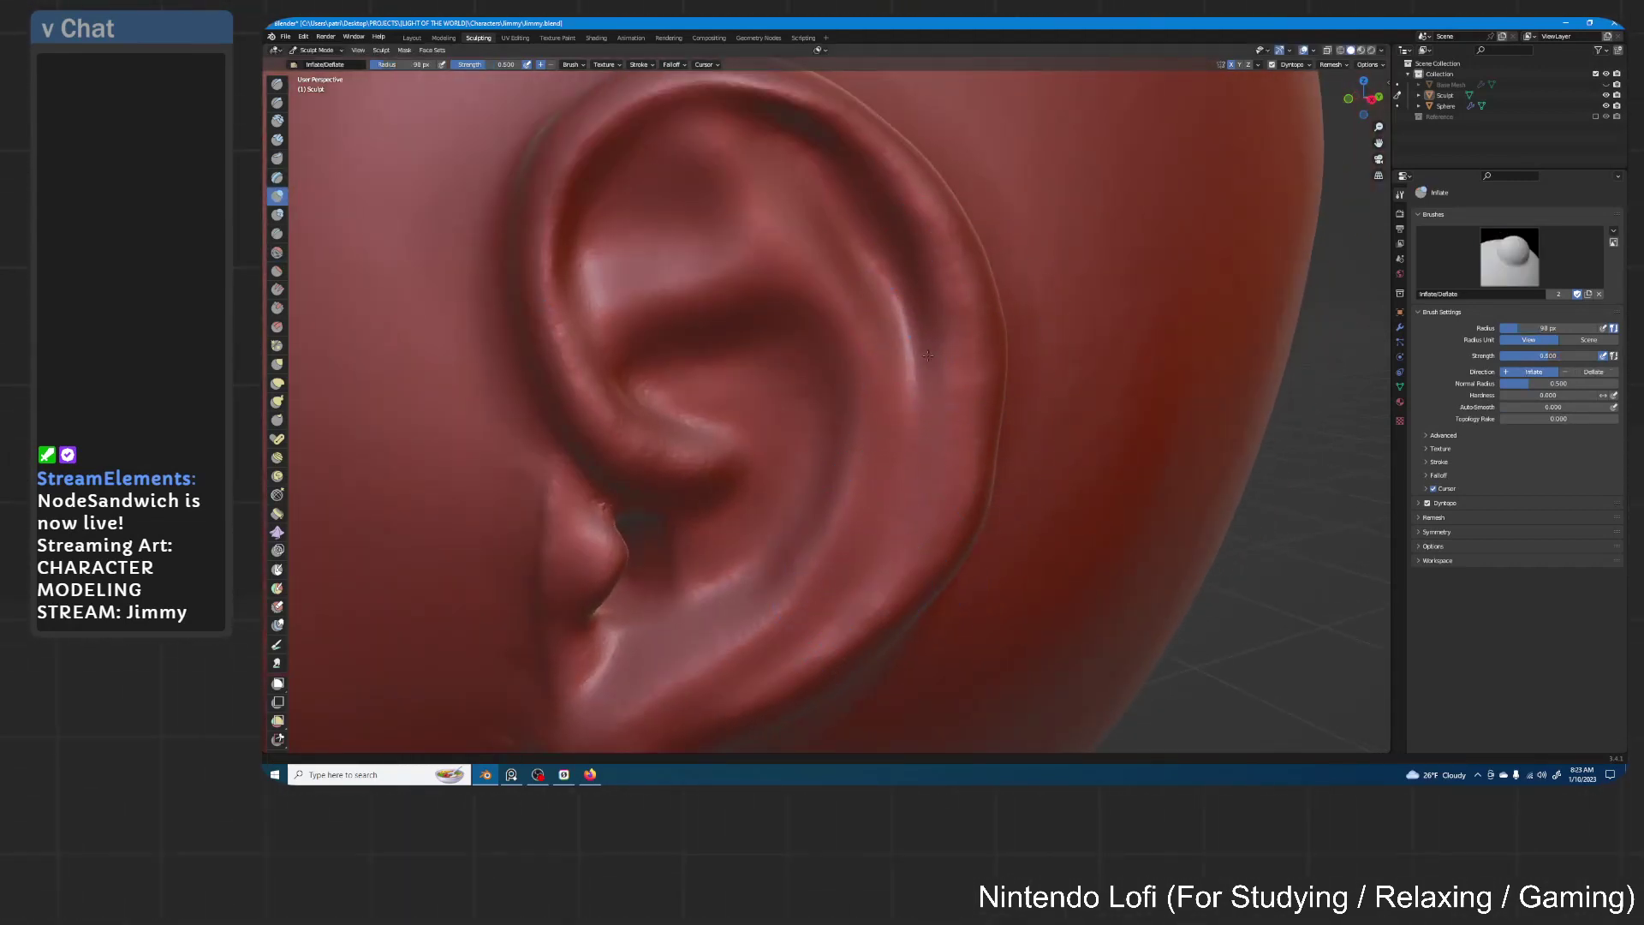
{"action": "middle_click_drag", "start_coordinate": [856, 202], "coordinate": [971, 328], "text": "shift"}
{"action": "mouse_move", "coordinate": [896, 246]}
{"action": "left_mouse_down"}
{"action": "mouse_move", "coordinate": [878, 240]}
{"action": "mouse_move", "coordinate": [925, 257]}
{"action": "mouse_move", "coordinate": [818, 250]}
{"action": "mouse_move", "coordinate": [682, 297]}
{"action": "left_mouse_up"}
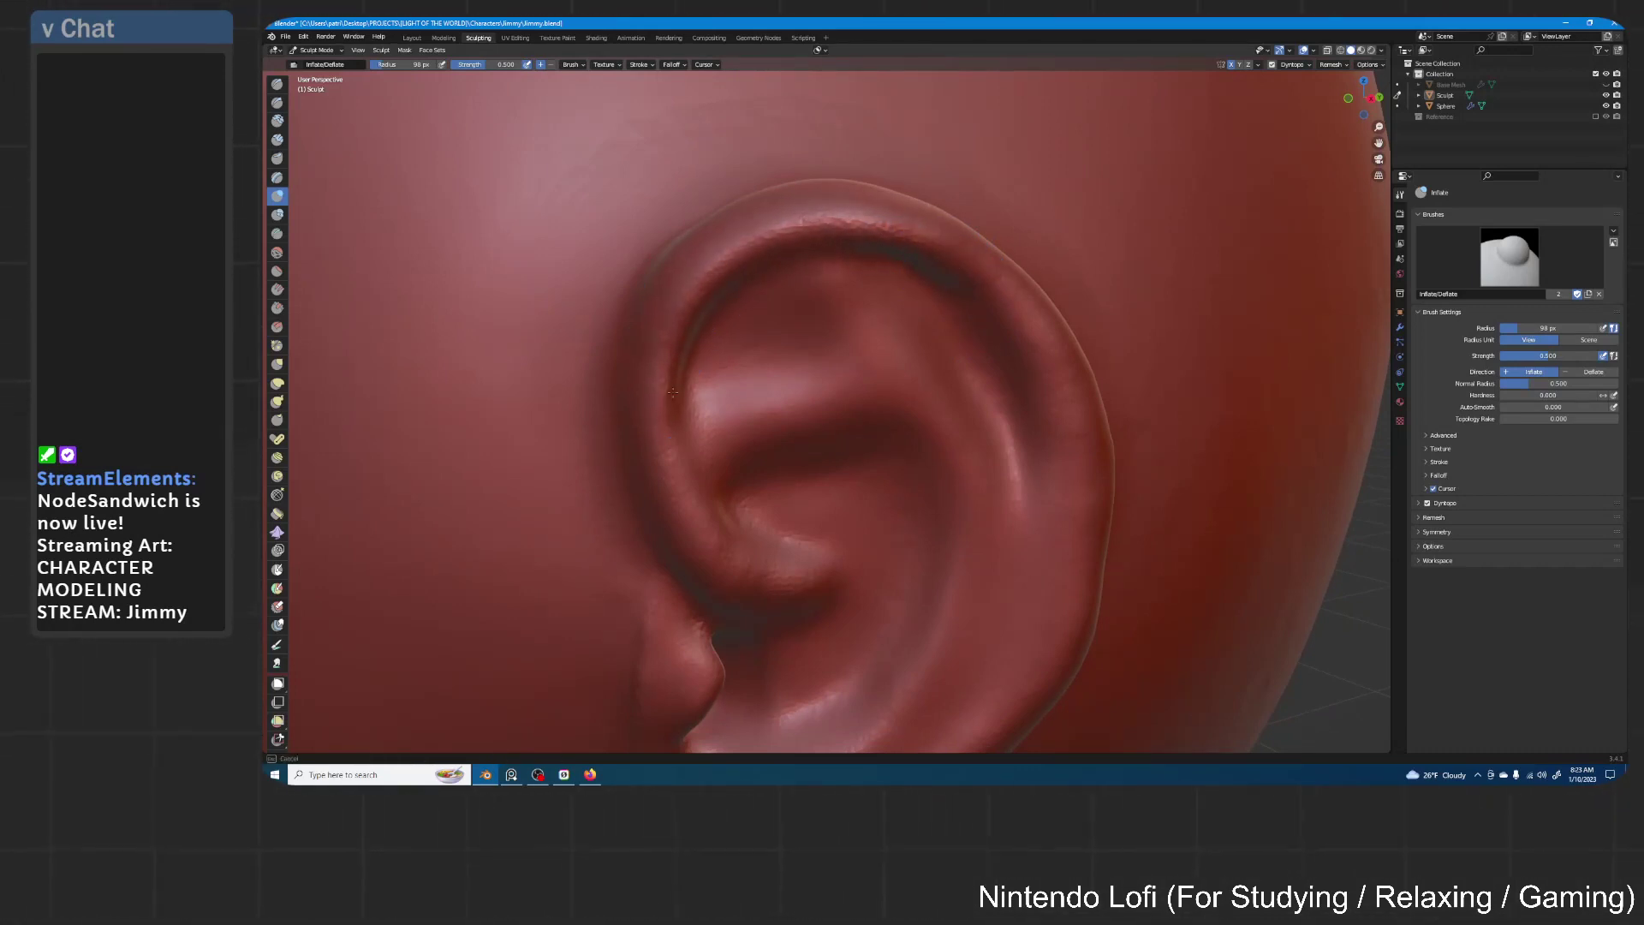
{"action": "mouse_move", "coordinate": [673, 392]}
{"action": "left_mouse_down"}
{"action": "mouse_move", "coordinate": [656, 473]}
{"action": "mouse_move", "coordinate": [652, 319]}
{"action": "mouse_move", "coordinate": [783, 257]}
{"action": "mouse_move", "coordinate": [981, 280]}
{"action": "left_mouse_up"}
{"action": "mouse_move", "coordinate": [853, 226]}
{"action": "left_mouse_down"}
{"action": "mouse_move", "coordinate": [843, 243]}
{"action": "mouse_move", "coordinate": [985, 281]}
{"action": "left_mouse_up"}
{"action": "mouse_move", "coordinate": [938, 264]}
{"action": "left_mouse_down"}
{"action": "mouse_move", "coordinate": [819, 233]}
{"action": "mouse_move", "coordinate": [710, 265]}
{"action": "mouse_move", "coordinate": [676, 326]}
{"action": "mouse_move", "coordinate": [659, 368]}
{"action": "mouse_move", "coordinate": [706, 545]}
{"action": "mouse_move", "coordinate": [787, 578]}
{"action": "left_mouse_up"}
{"action": "left_click_drag", "start_coordinate": [703, 642], "coordinate": [709, 639]}
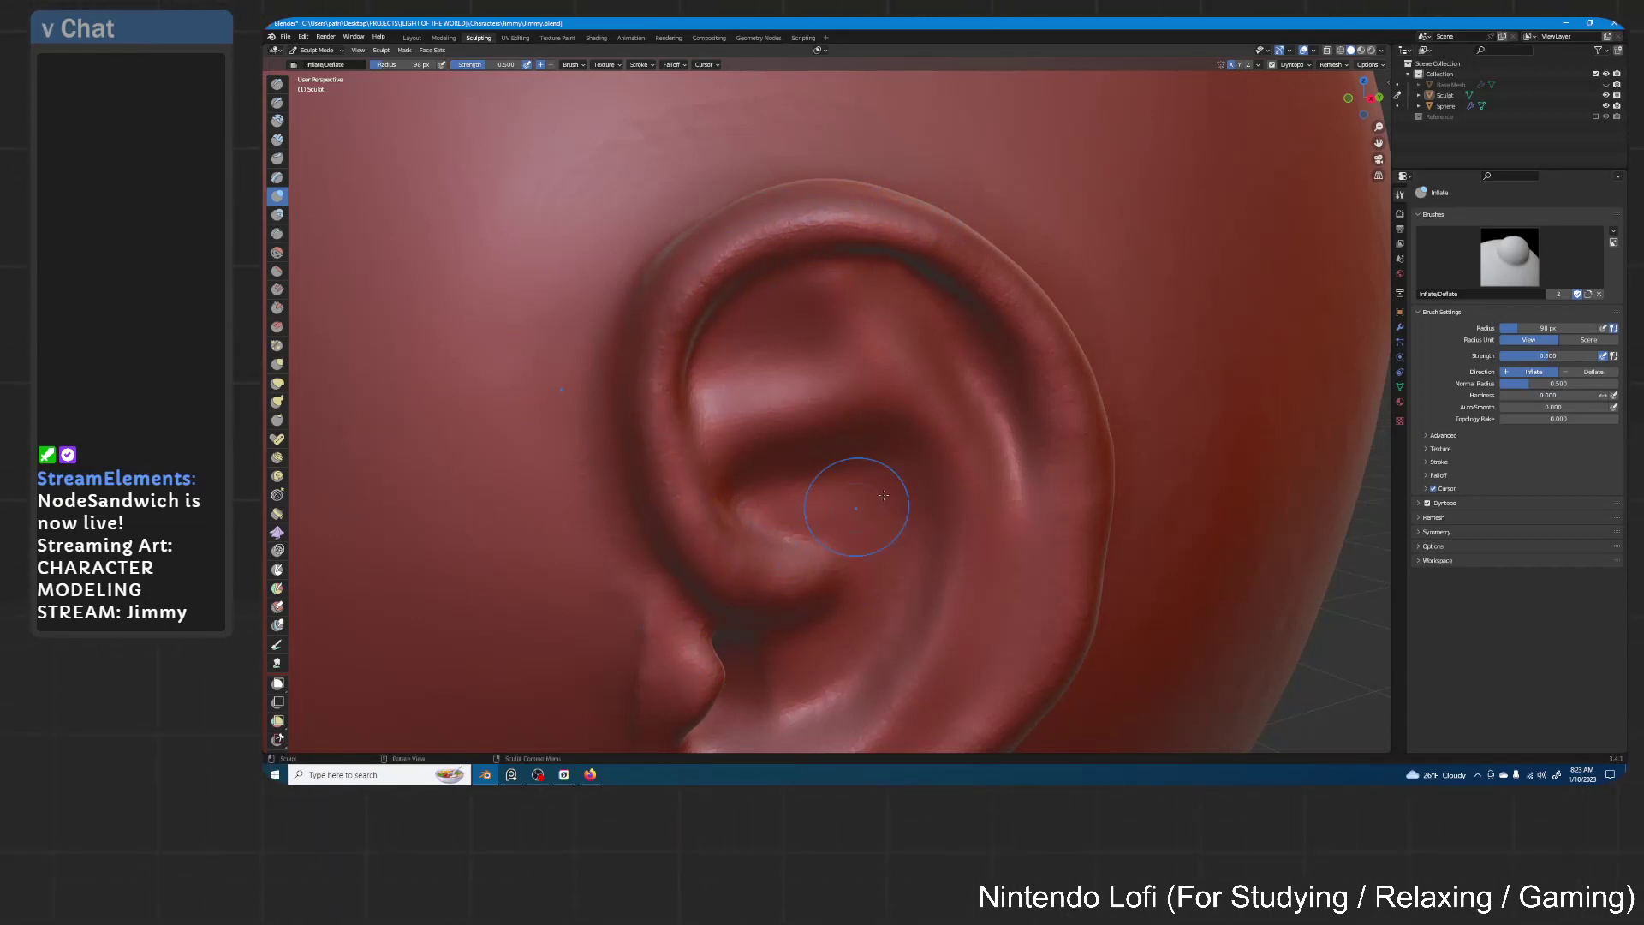
Inflate the upper back section of the ear's rim so it rolls over the inner groove
{"action": "middle_click_drag", "start_coordinate": [882, 494], "coordinate": [961, 213], "text": "shift"}
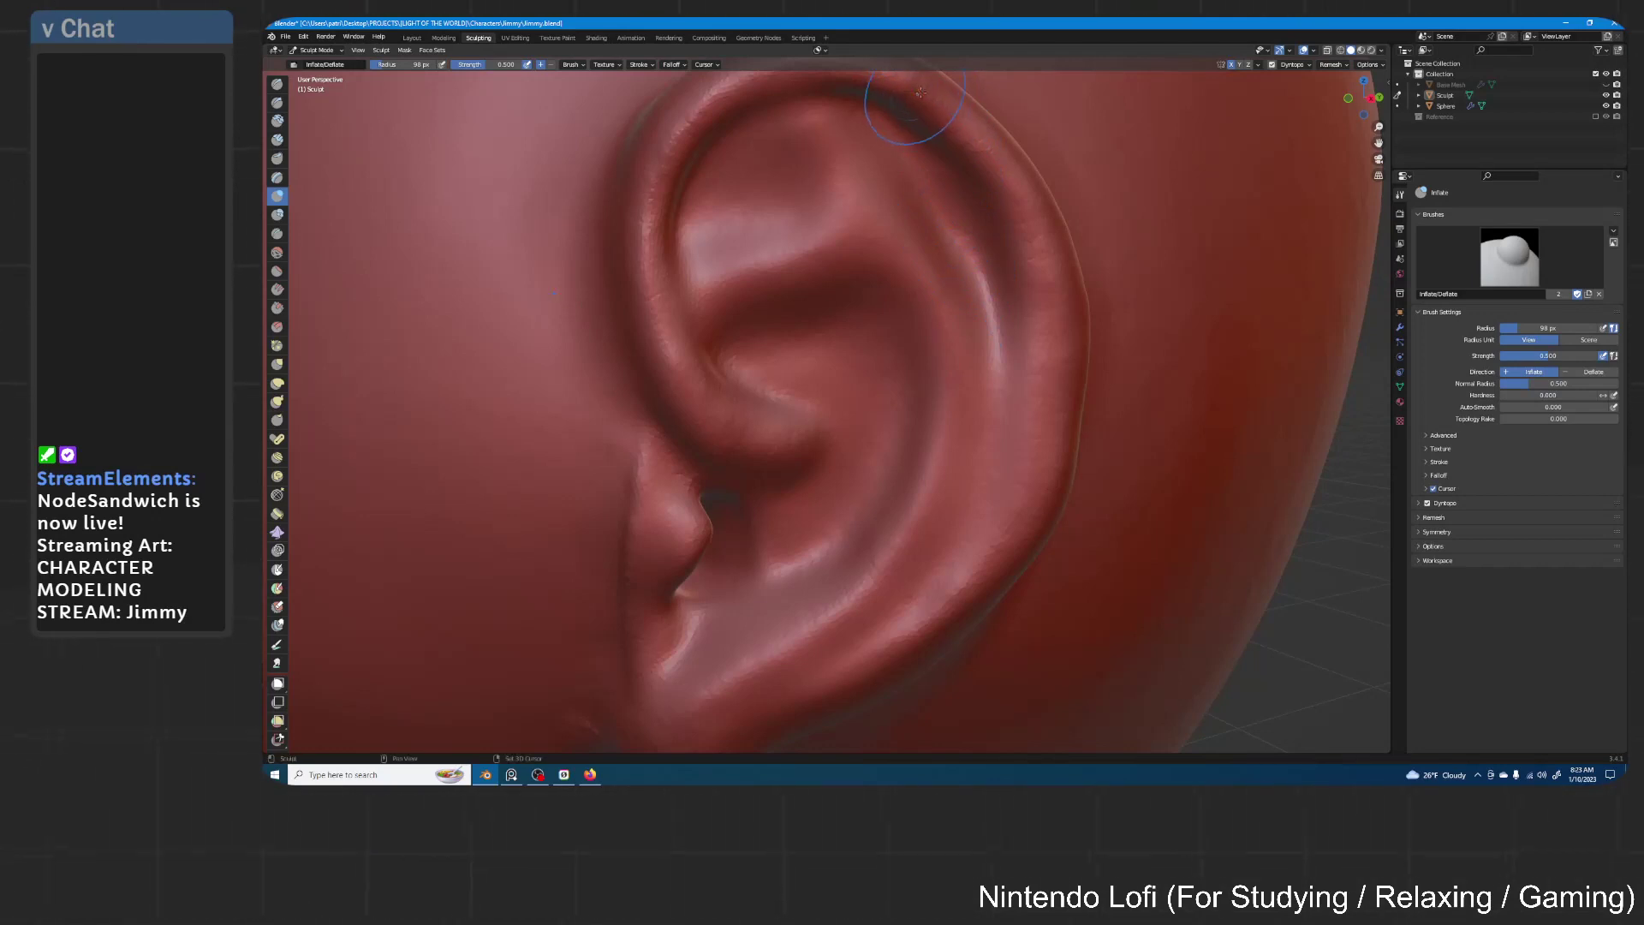
{"action": "left_click_drag", "start_coordinate": [936, 108], "coordinate": [967, 124]}
{"action": "mouse_move", "coordinate": [941, 110]}
{"action": "left_mouse_down"}
{"action": "mouse_move", "coordinate": [991, 146]}
{"action": "mouse_move", "coordinate": [978, 153]}
{"action": "mouse_move", "coordinate": [1034, 253]}
{"action": "mouse_move", "coordinate": [1050, 346]}
{"action": "left_mouse_up"}
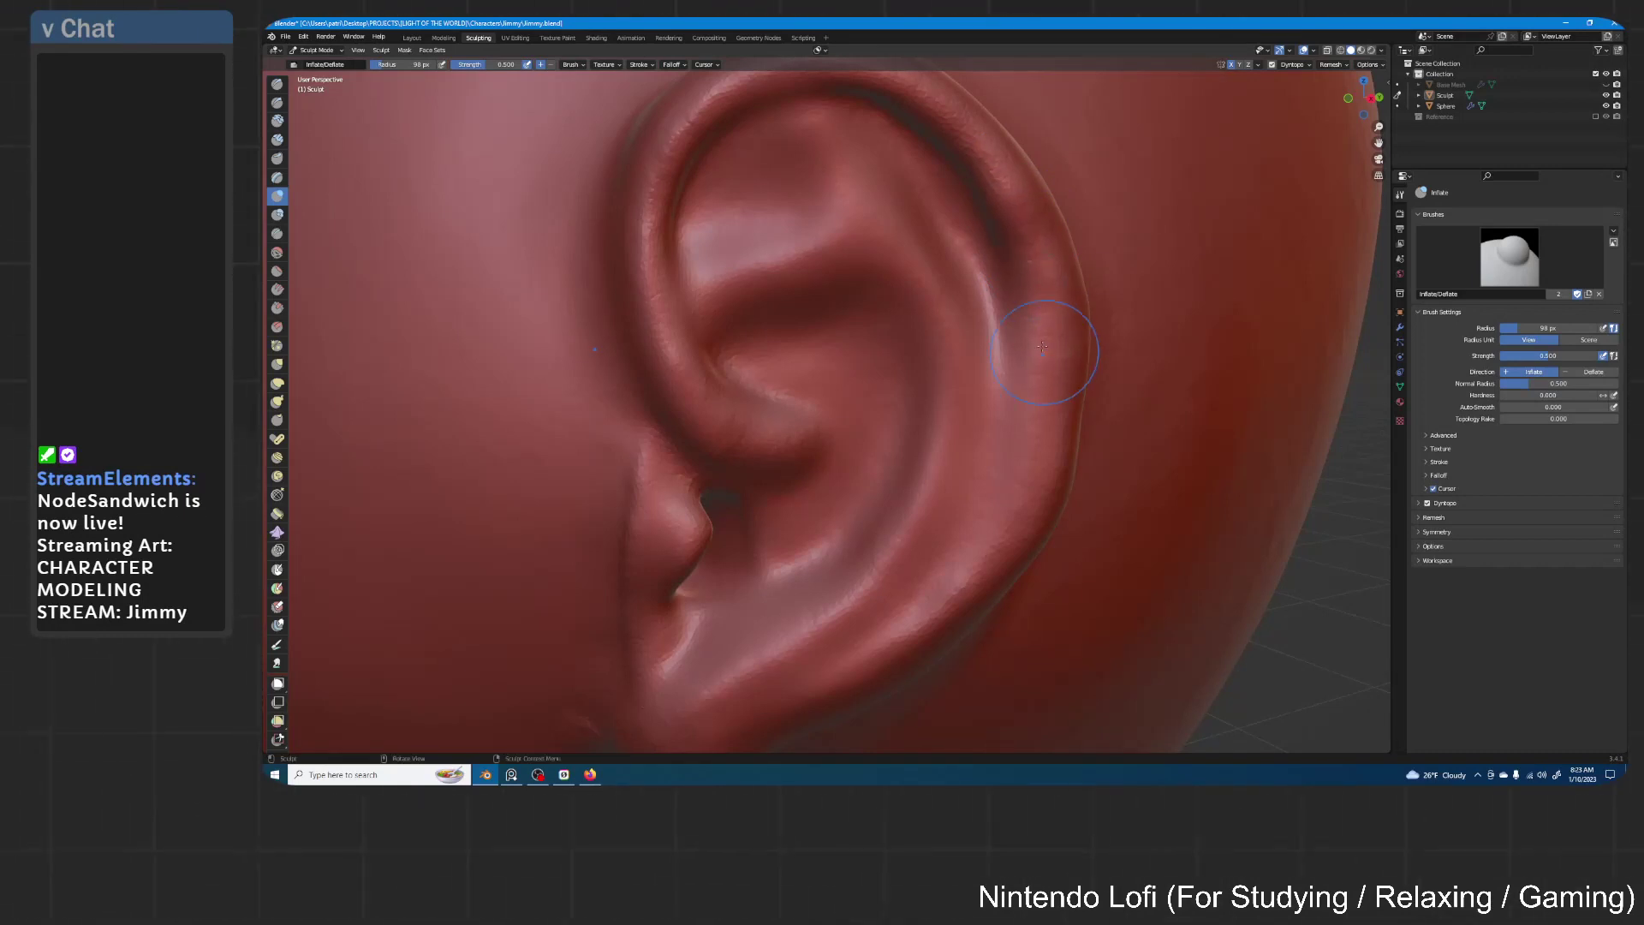
{"action": "middle_click_drag", "start_coordinate": [1049, 356], "coordinate": [969, 313]}
{"action": "middle_click_drag", "start_coordinate": [868, 341], "coordinate": [889, 347]}
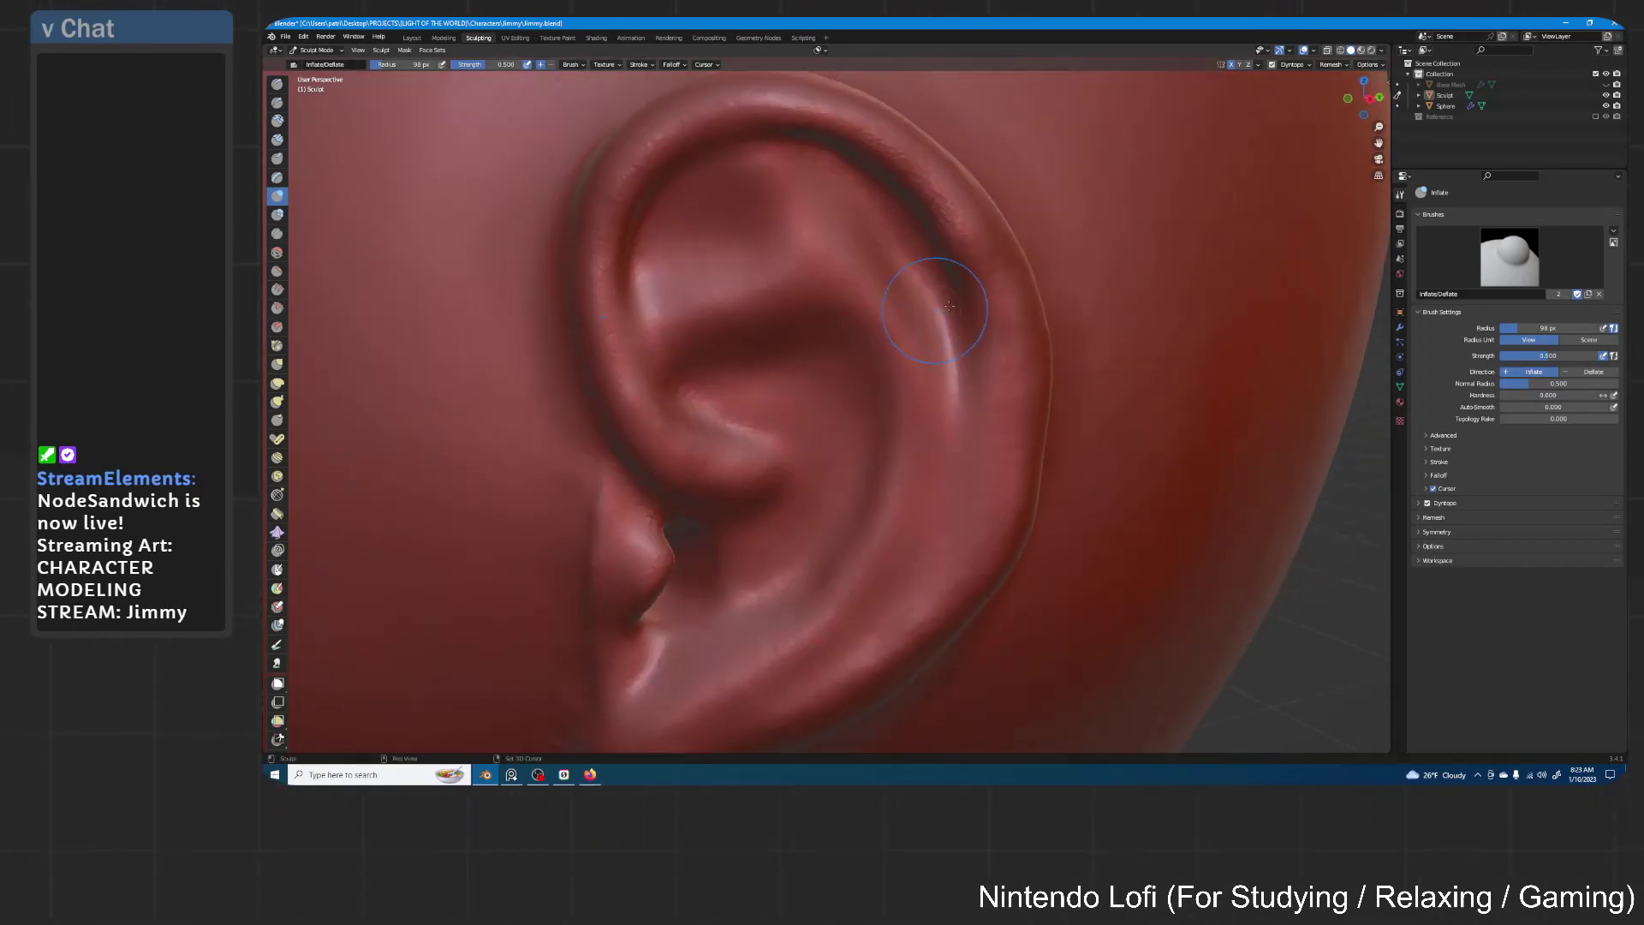
{"action": "left_click_drag", "start_coordinate": [939, 237], "coordinate": [924, 216]}
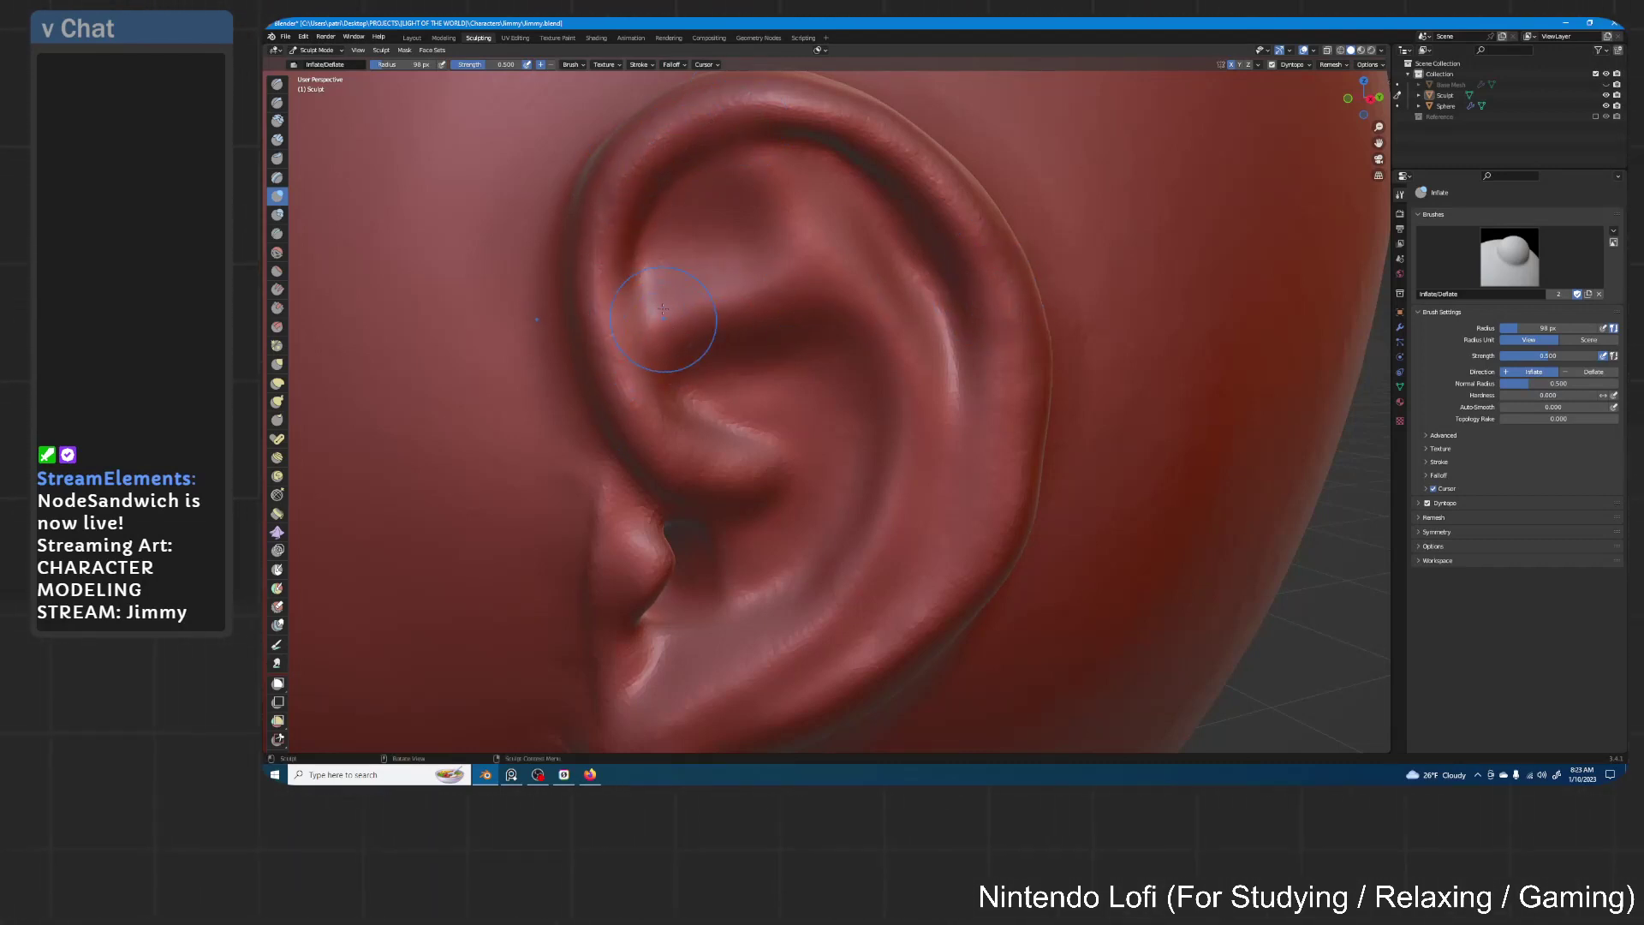
Inflate the ear's rim from near the lobe up along its back edge
{"action": "scroll", "coordinate": [942, 343], "scroll_direction": "down", "scroll_amount": 5}
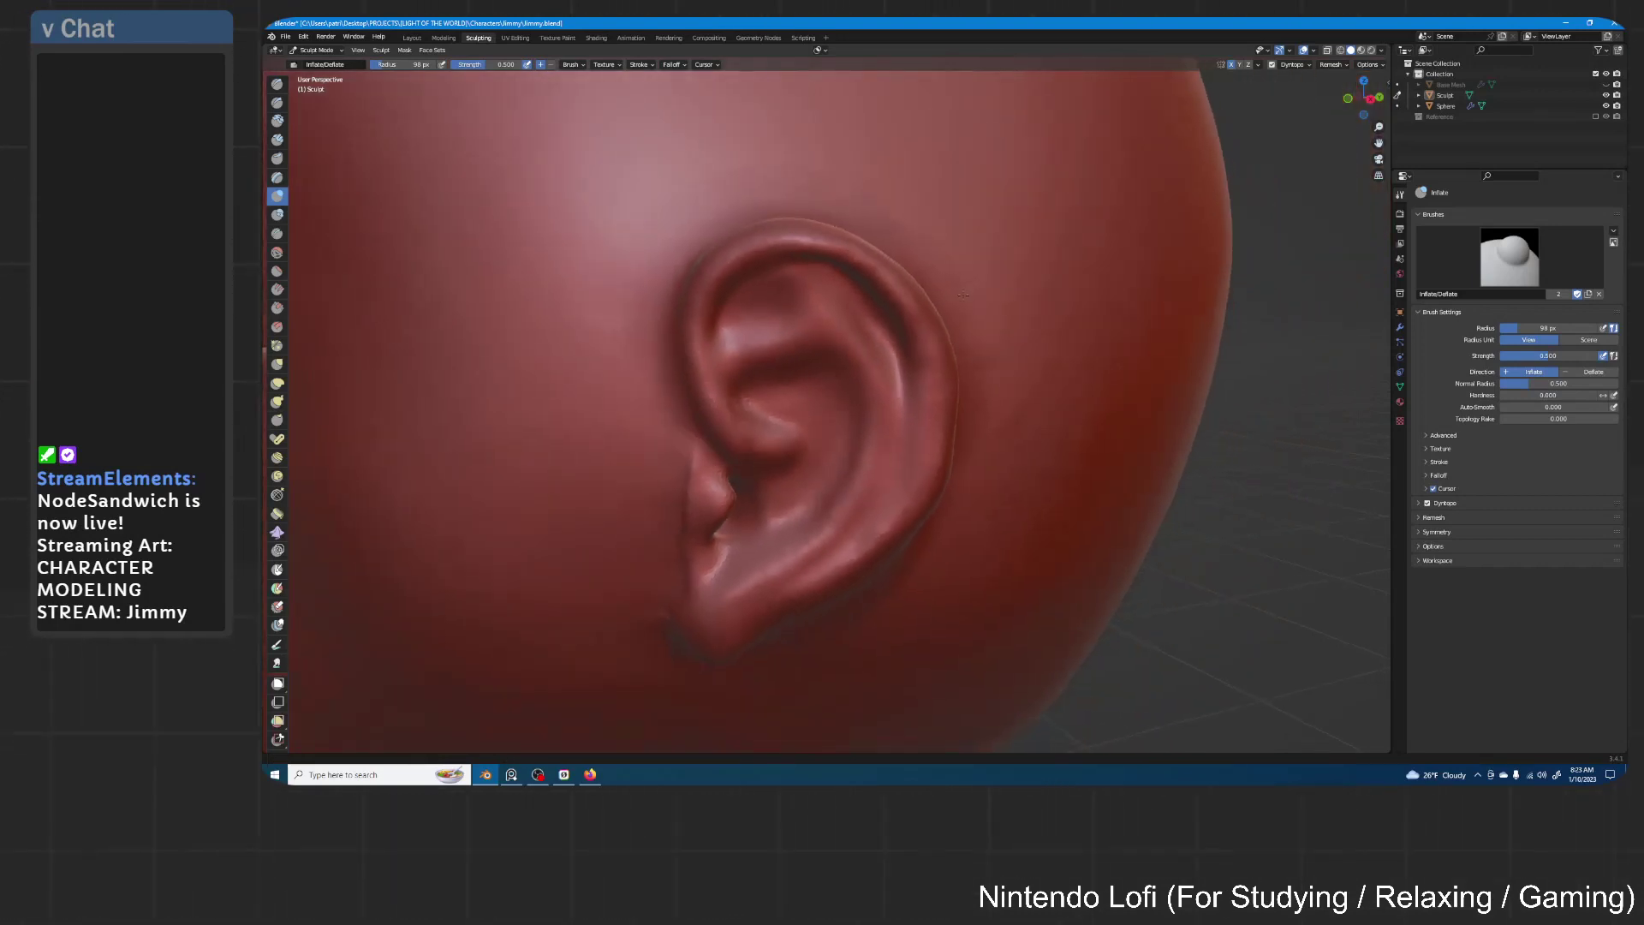
{"action": "scroll", "coordinate": [940, 381], "scroll_direction": "up", "scroll_amount": 4}
{"action": "mouse_move", "coordinate": [845, 616]}
{"action": "left_mouse_down"}
{"action": "mouse_move", "coordinate": [929, 544]}
{"action": "mouse_move", "coordinate": [890, 592]}
{"action": "left_mouse_up"}
{"action": "mouse_move", "coordinate": [886, 596]}
{"action": "left_mouse_down"}
{"action": "mouse_move", "coordinate": [963, 471]}
{"action": "mouse_move", "coordinate": [960, 347]}
{"action": "left_mouse_up"}
{"action": "left_click_drag", "start_coordinate": [961, 342], "coordinate": [952, 357]}
{"action": "left_click_drag", "start_coordinate": [922, 282], "coordinate": [925, 293]}
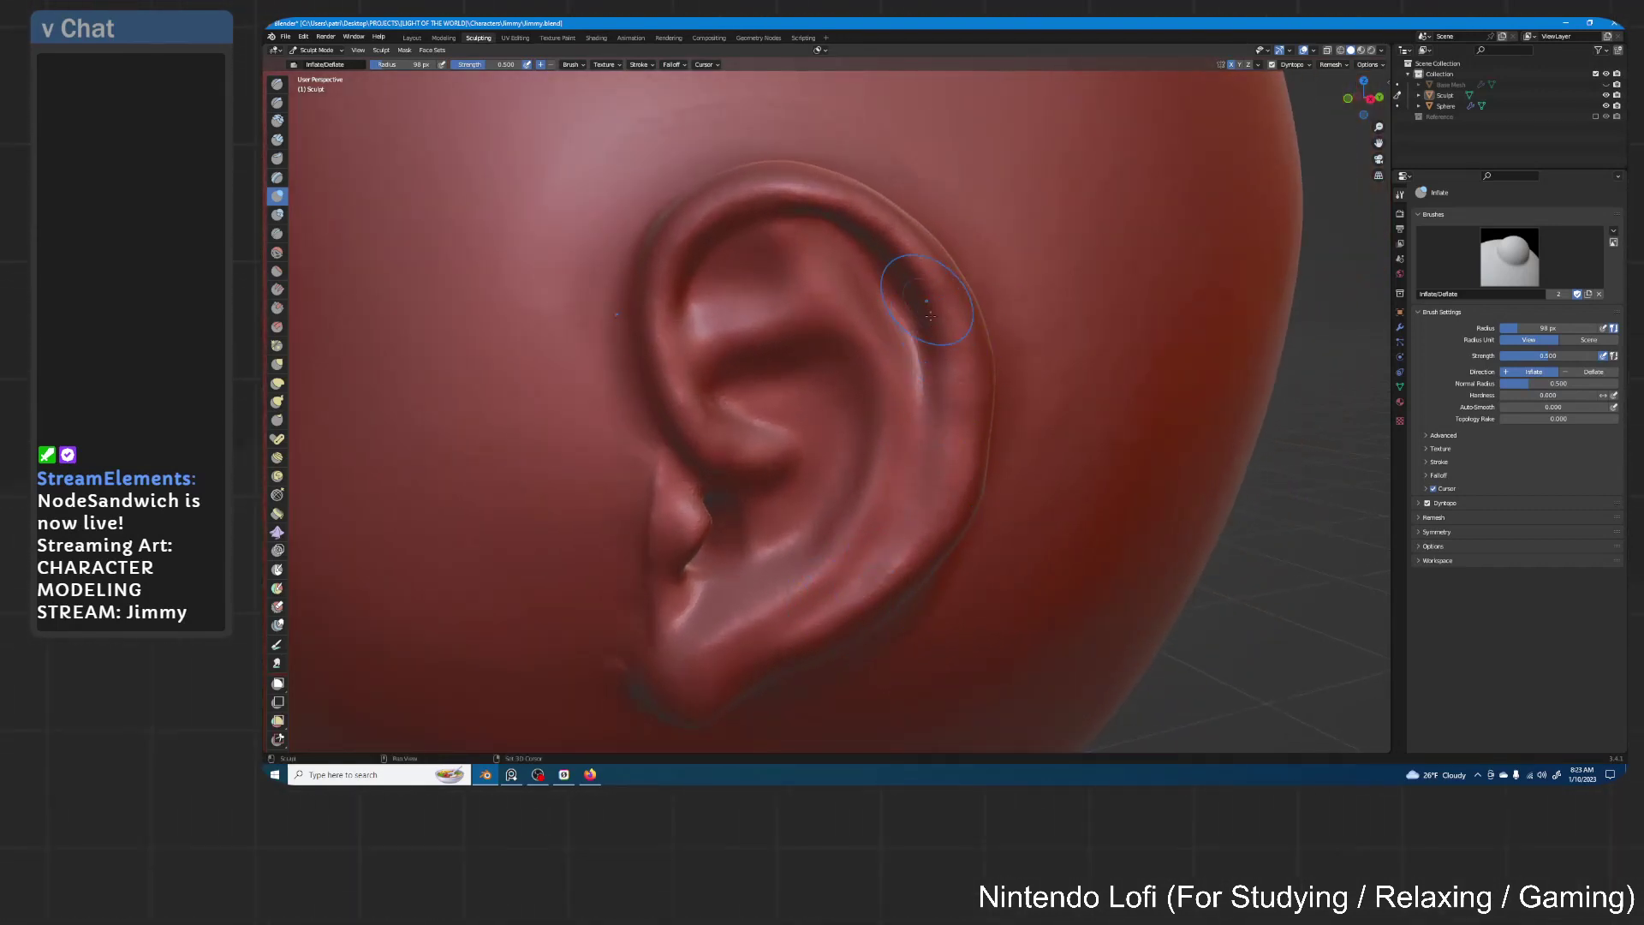
{"action": "left_click_drag", "start_coordinate": [942, 377], "coordinate": [948, 467]}
Deflate the lower part of the ear inside the rim with a resized Inflate brush
{"action": "key", "text": "f"}
{"action": "left_click", "coordinate": [859, 574]}
{"action": "left_click_drag", "start_coordinate": [843, 586], "coordinate": [895, 532], "text": "ctrl"}
Smooth away the vertical crease where the front of the ear meets the cheek
{"action": "scroll", "coordinate": [924, 402], "scroll_direction": "down", "scroll_amount": 3}
{"action": "middle_click_drag", "start_coordinate": [777, 499], "coordinate": [847, 432], "text": "shift"}
{"action": "scroll", "coordinate": [848, 431], "scroll_direction": "up", "scroll_amount": 3}
{"action": "key", "text": "f"}
{"action": "left_click", "coordinate": [832, 409]}
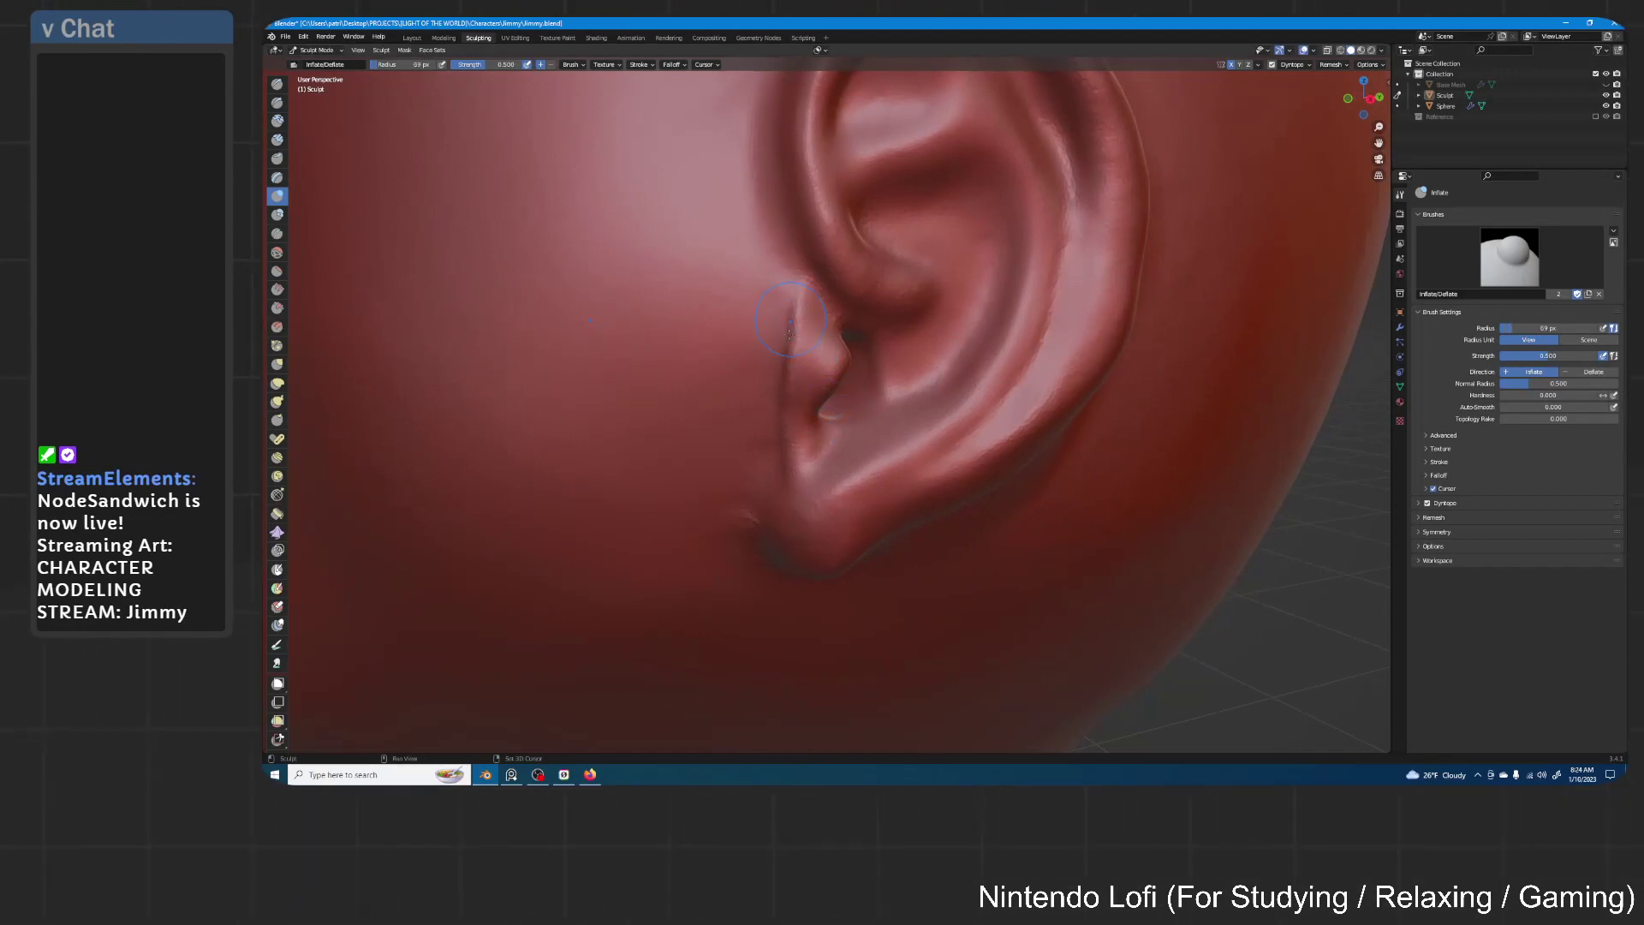
{"action": "left_click_drag", "start_coordinate": [795, 311], "coordinate": [789, 360], "text": "shift"}
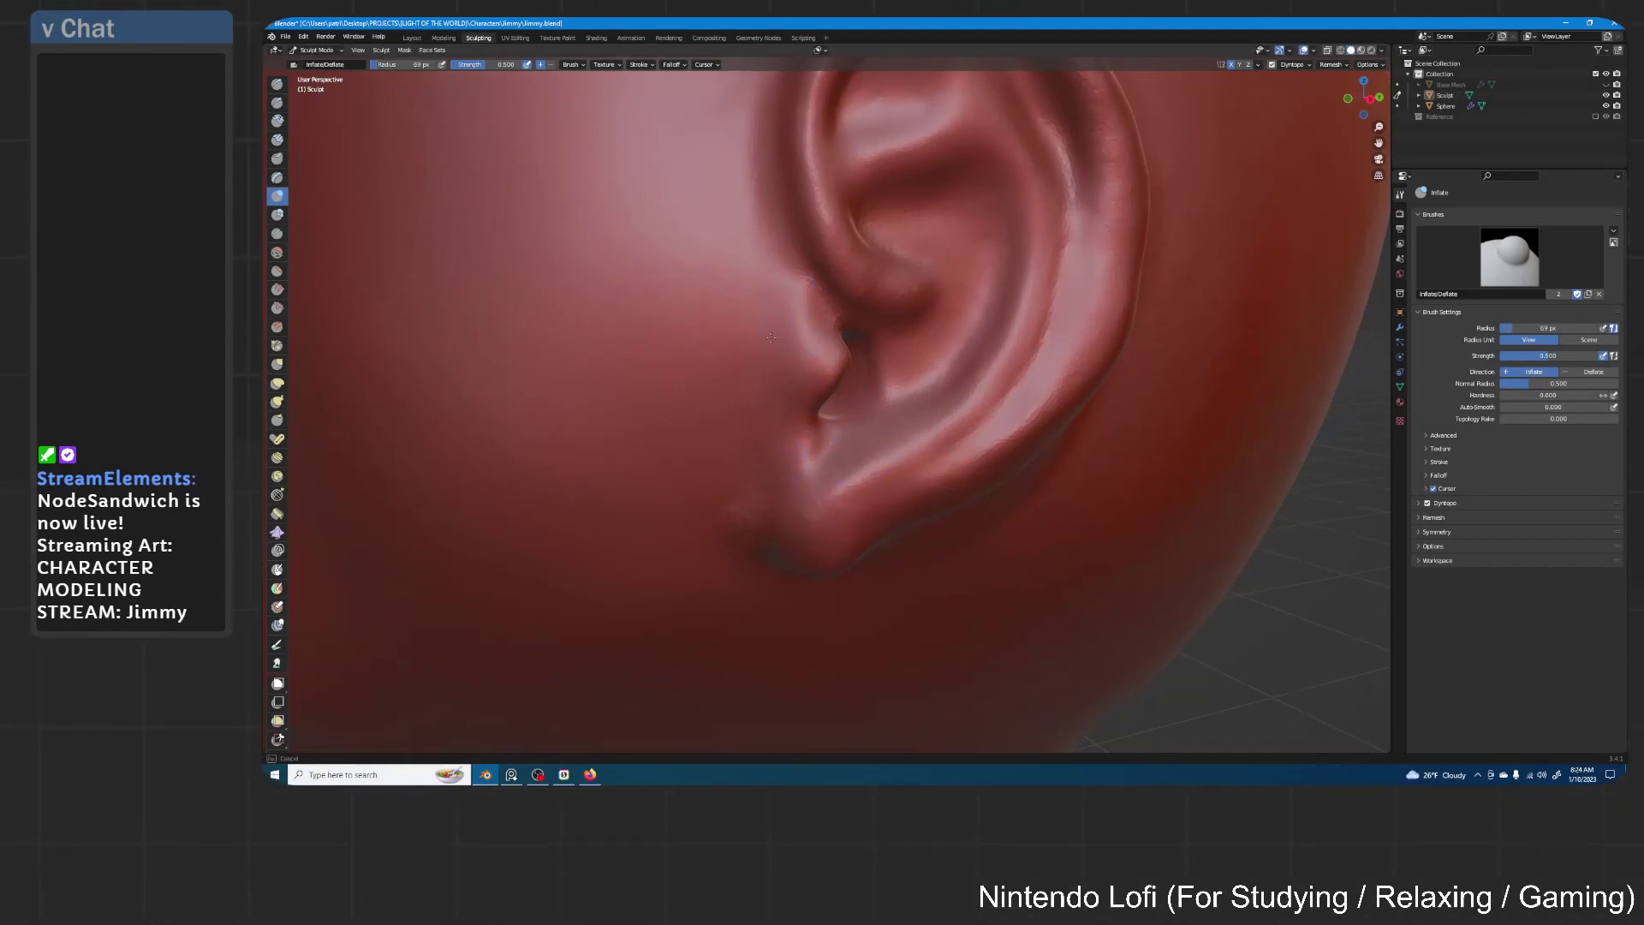
Smooth the skin just below and in front of the earlobe where it meets the jaw
{"action": "scroll", "coordinate": [792, 257], "scroll_direction": "down", "scroll_amount": 3}
{"action": "mouse_move", "coordinate": [1049, 307]}
{"action": "middle_mouse_down", "text": "shift"}
{"action": "mouse_move", "coordinate": [1000, 349]}
{"action": "mouse_move", "coordinate": [997, 296]}
{"action": "middle_mouse_up", "text": "shift"}
{"action": "scroll", "coordinate": [1000, 346], "scroll_direction": "down", "scroll_amount": 3}
{"action": "scroll", "coordinate": [997, 328], "scroll_direction": "up", "scroll_amount": 2}
{"action": "middle_click_drag", "start_coordinate": [1040, 392], "coordinate": [1002, 380]}
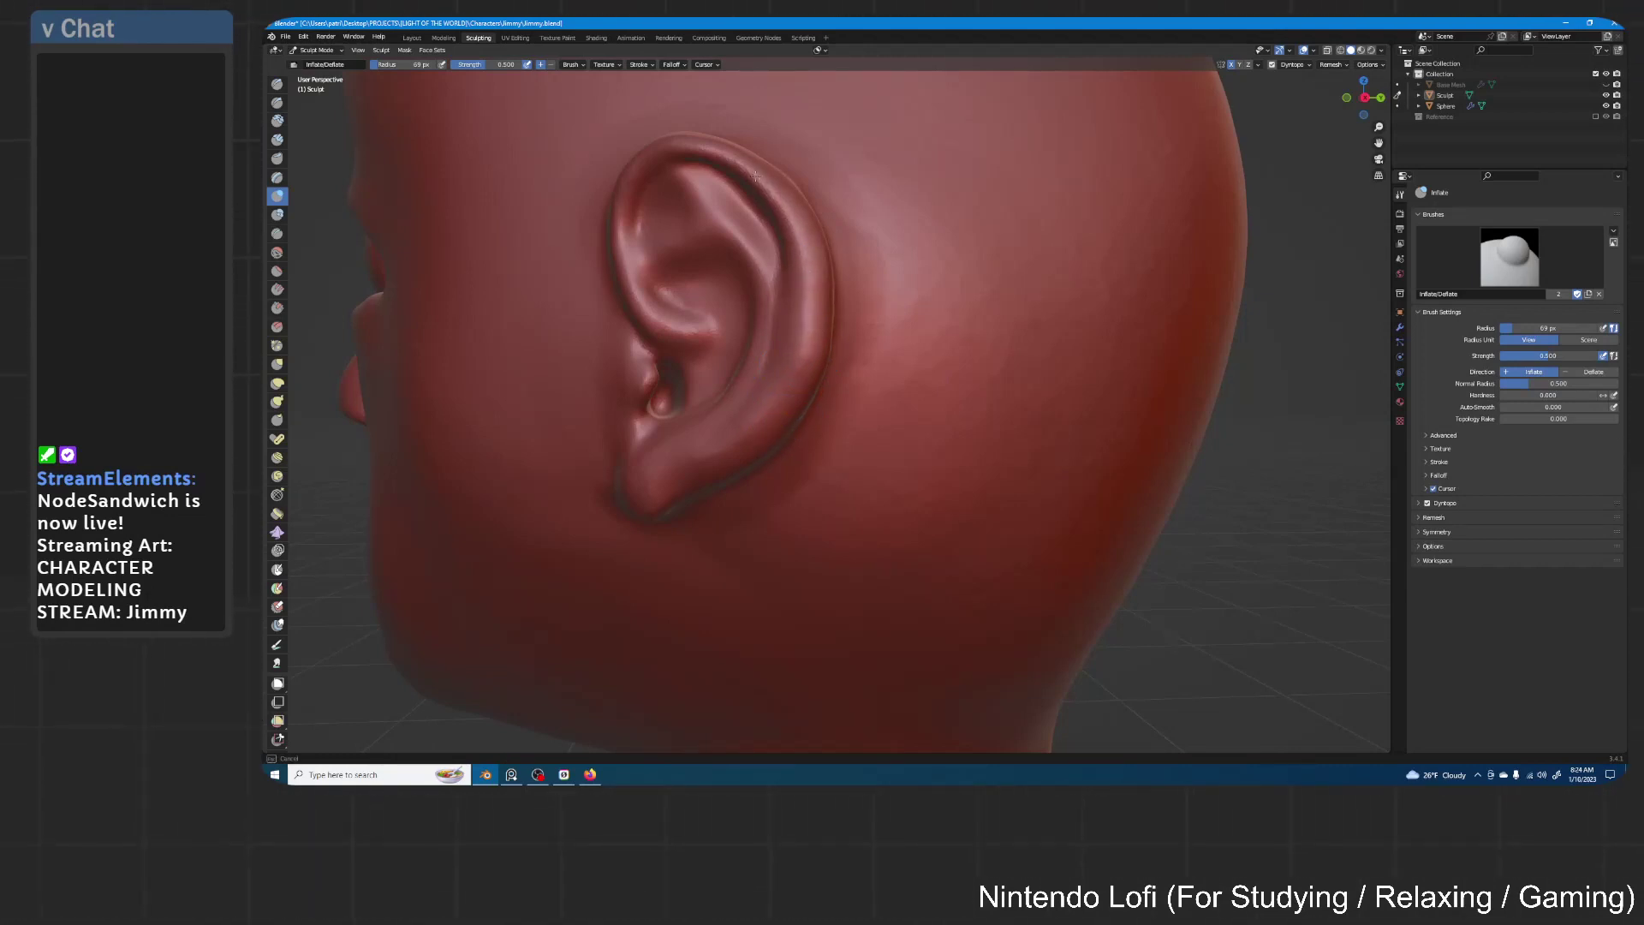
{"action": "scroll", "coordinate": [918, 198], "scroll_direction": "down", "scroll_amount": 5}
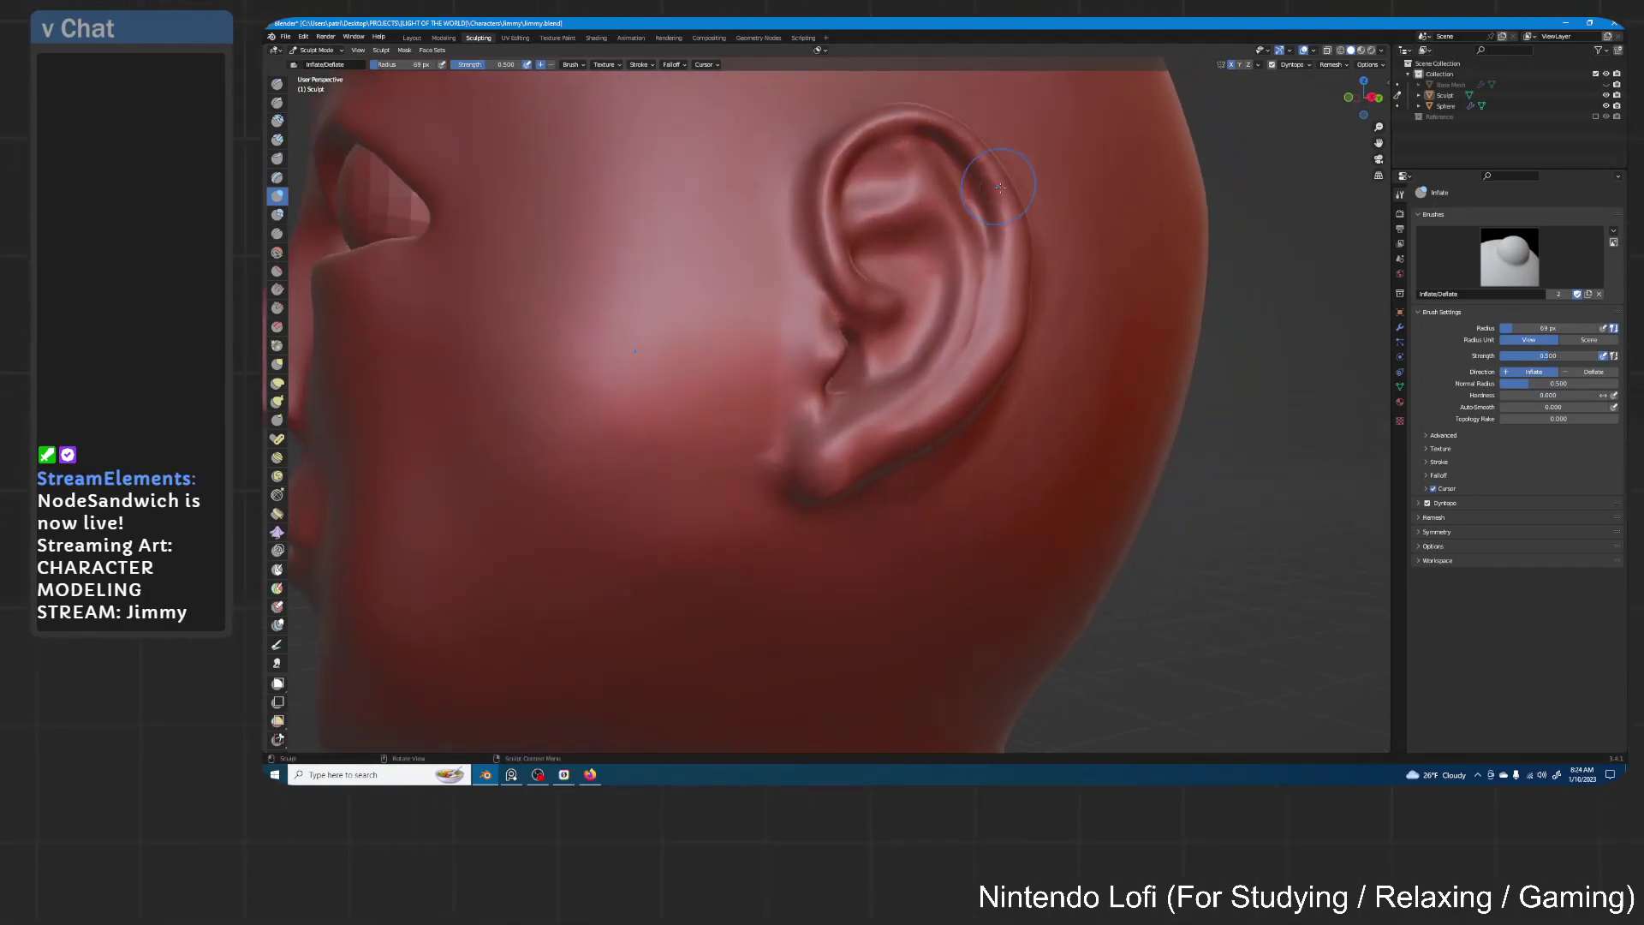
{"action": "middle_click_drag", "start_coordinate": [918, 198], "coordinate": [899, 397]}
{"action": "scroll", "coordinate": [873, 437], "scroll_direction": "up", "scroll_amount": 4}
{"action": "left_click_drag", "start_coordinate": [851, 477], "coordinate": [779, 456], "text": "shift"}
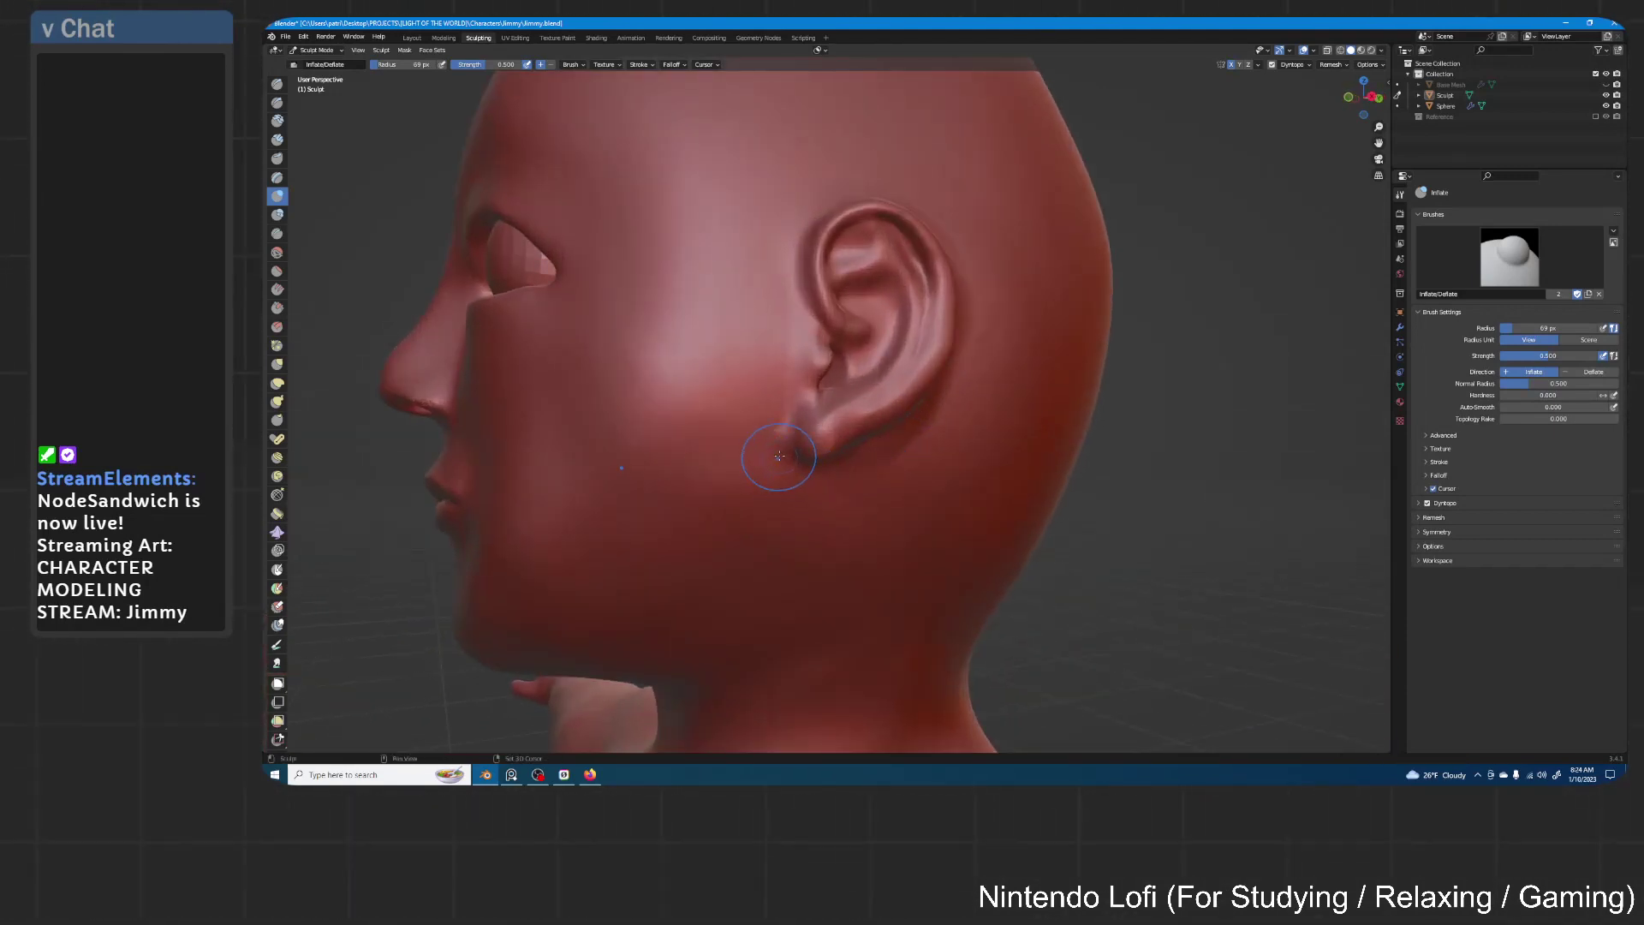
Try to inflate the back edge of the ear from the lobe upward, and undo the stroke
{"action": "middle_click_drag", "start_coordinate": [891, 437], "coordinate": [674, 478]}
{"action": "mouse_move", "coordinate": [711, 401]}
{"action": "middle_mouse_down"}
{"action": "mouse_move", "coordinate": [712, 377]}
{"action": "mouse_move", "coordinate": [967, 364]}
{"action": "middle_mouse_up"}
{"action": "scroll", "coordinate": [668, 368], "scroll_direction": "up", "scroll_amount": 3}
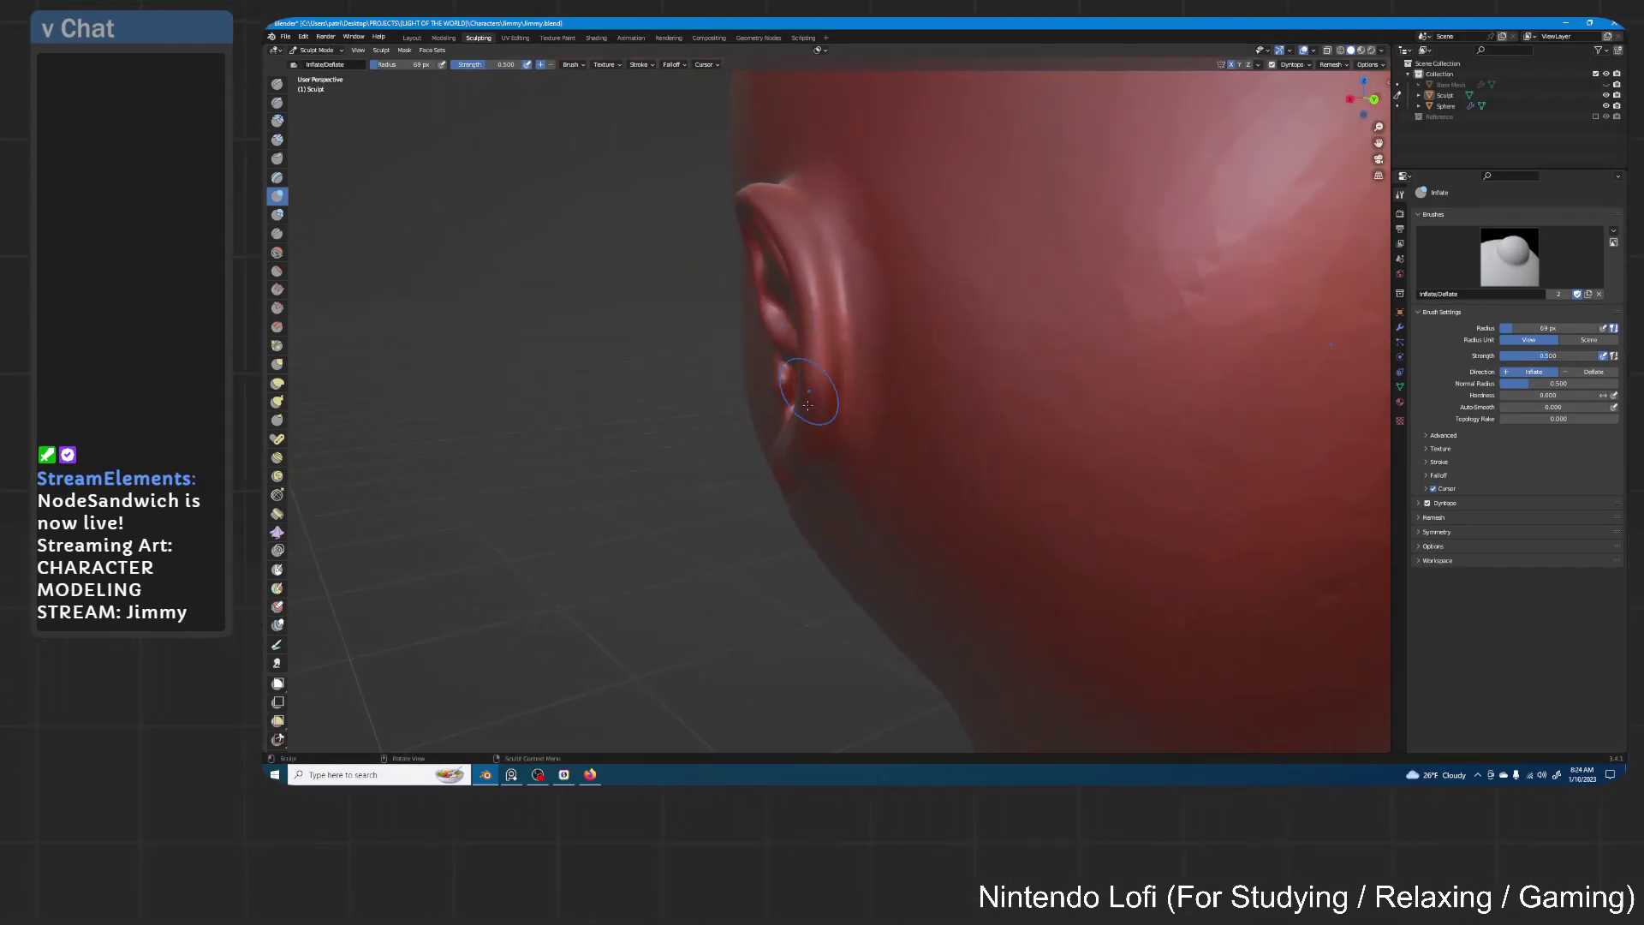
{"action": "left_click_drag", "start_coordinate": [815, 399], "coordinate": [807, 289]}
{"action": "key", "text": "ctrl+z"}
Round the profile from the crown to the upper forehead with an enlarged Grab brush
{"action": "middle_click_drag", "start_coordinate": [979, 313], "coordinate": [949, 341]}
{"action": "scroll", "coordinate": [950, 350], "scroll_direction": "down", "scroll_amount": 4}
{"action": "mouse_move", "coordinate": [869, 377]}
{"action": "middle_mouse_down"}
{"action": "mouse_move", "coordinate": [976, 404]}
{"action": "mouse_move", "coordinate": [1026, 329]}
{"action": "mouse_move", "coordinate": [1009, 317]}
{"action": "middle_mouse_up"}
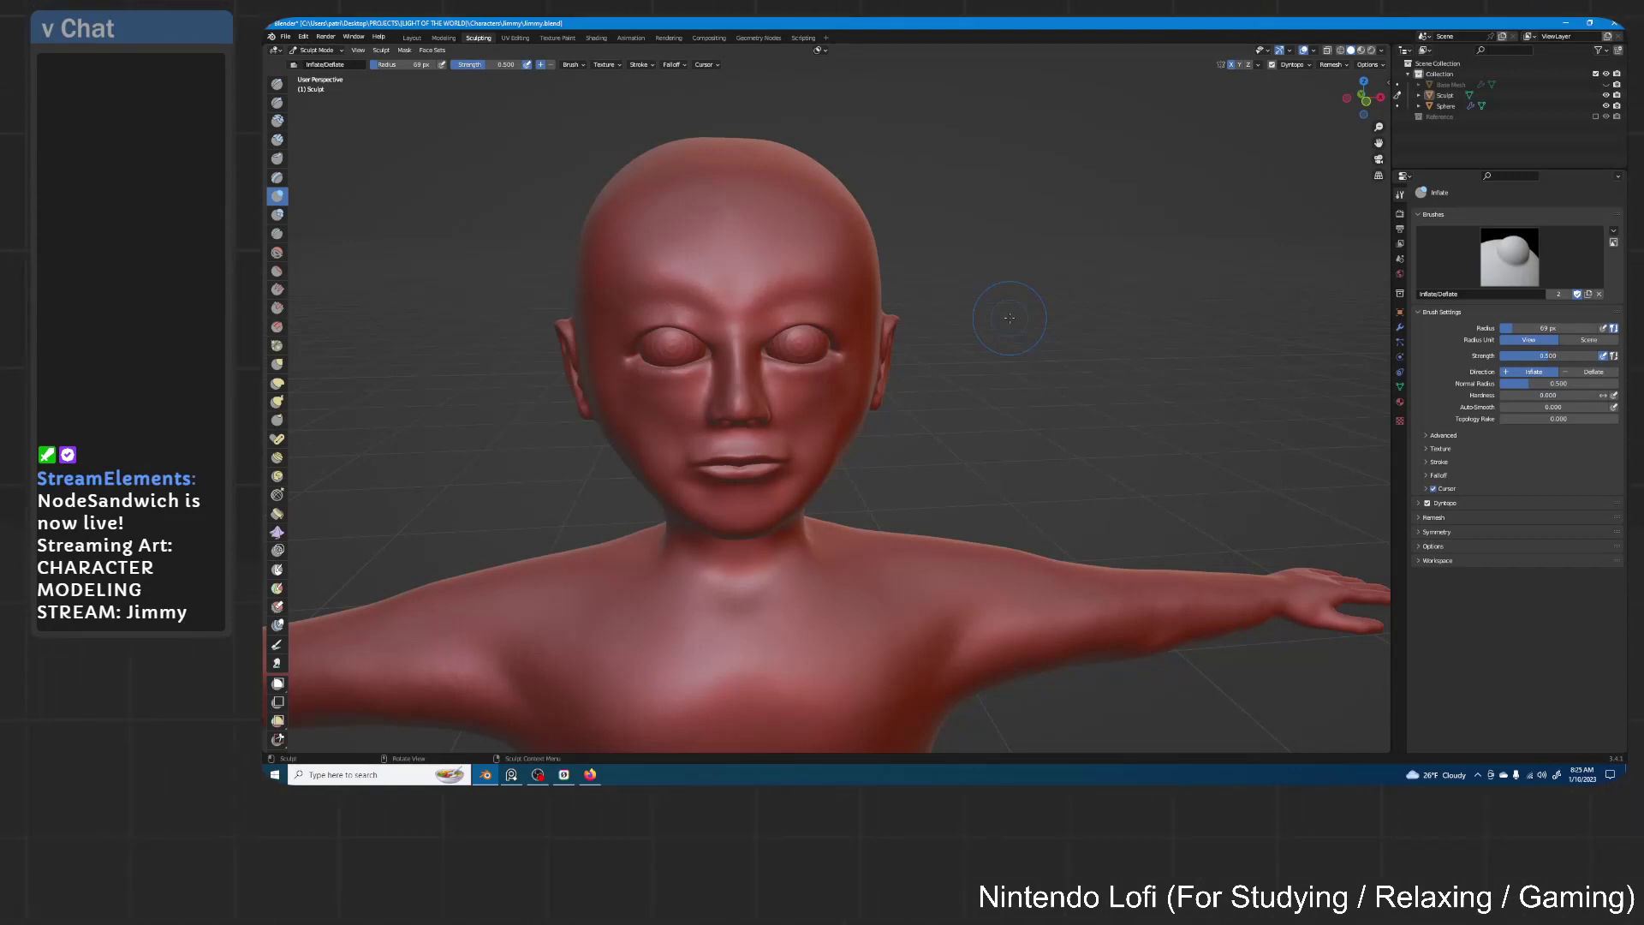
{"action": "middle_click_drag", "start_coordinate": [929, 353], "coordinate": [1062, 324]}
{"action": "key", "text": "g"}
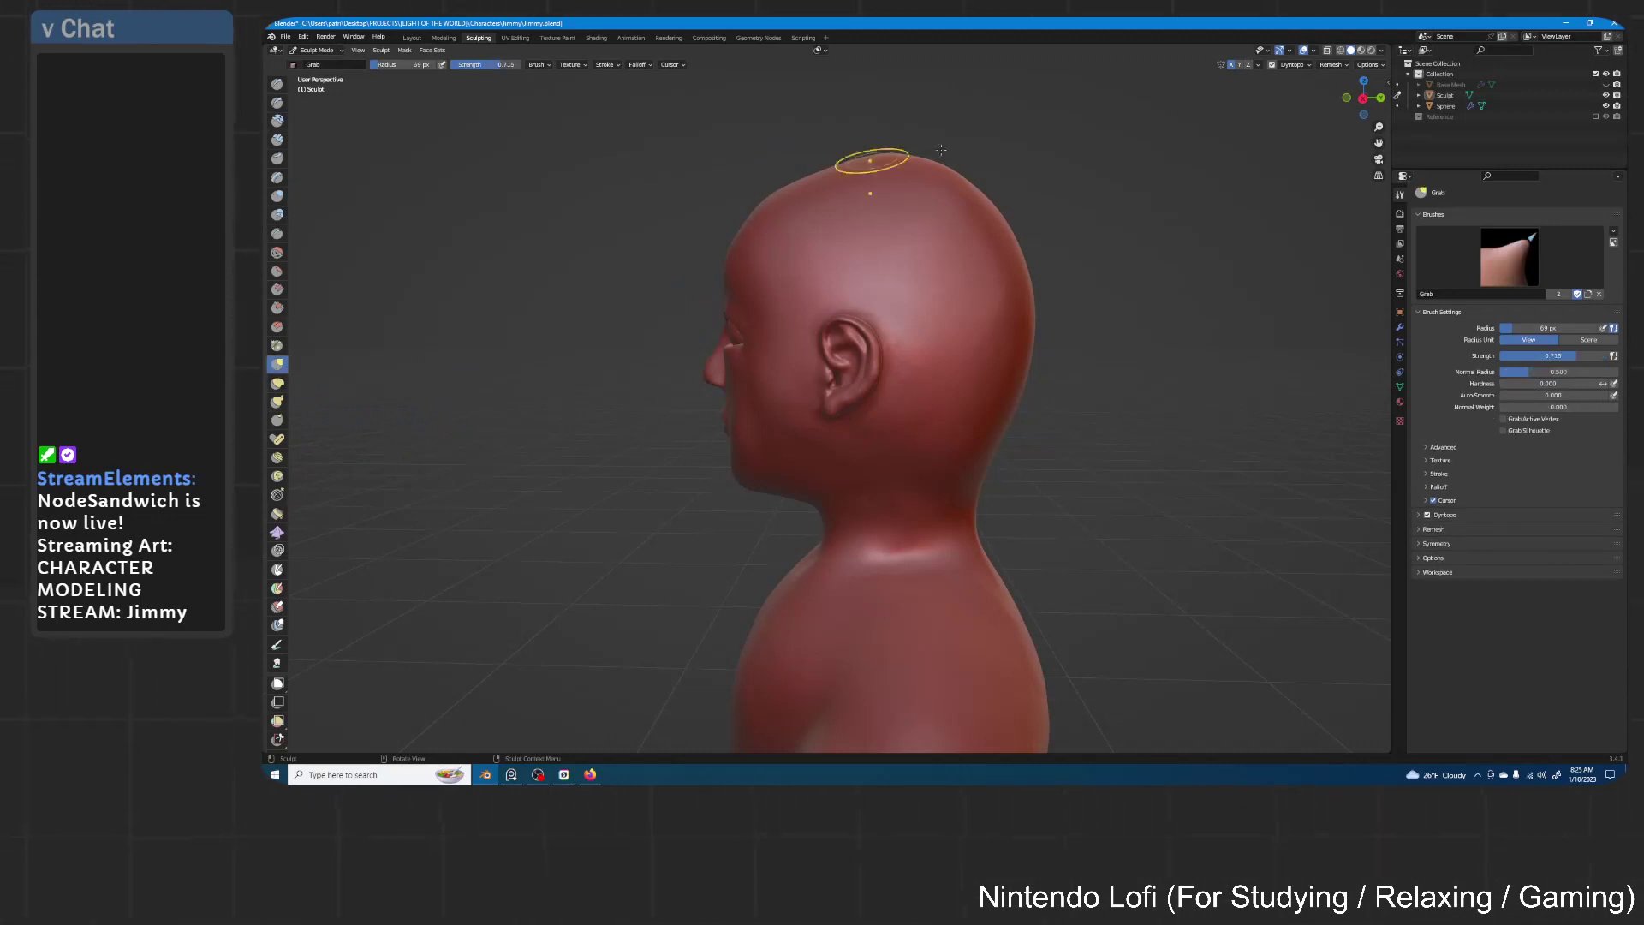
{"action": "mouse_move", "coordinate": [998, 183]}
{"action": "middle_mouse_down", "text": "ctrl"}
{"action": "mouse_move", "coordinate": [992, 248]}
{"action": "mouse_move", "coordinate": [980, 202]}
{"action": "mouse_move", "coordinate": [937, 253]}
{"action": "middle_mouse_up", "text": "ctrl"}
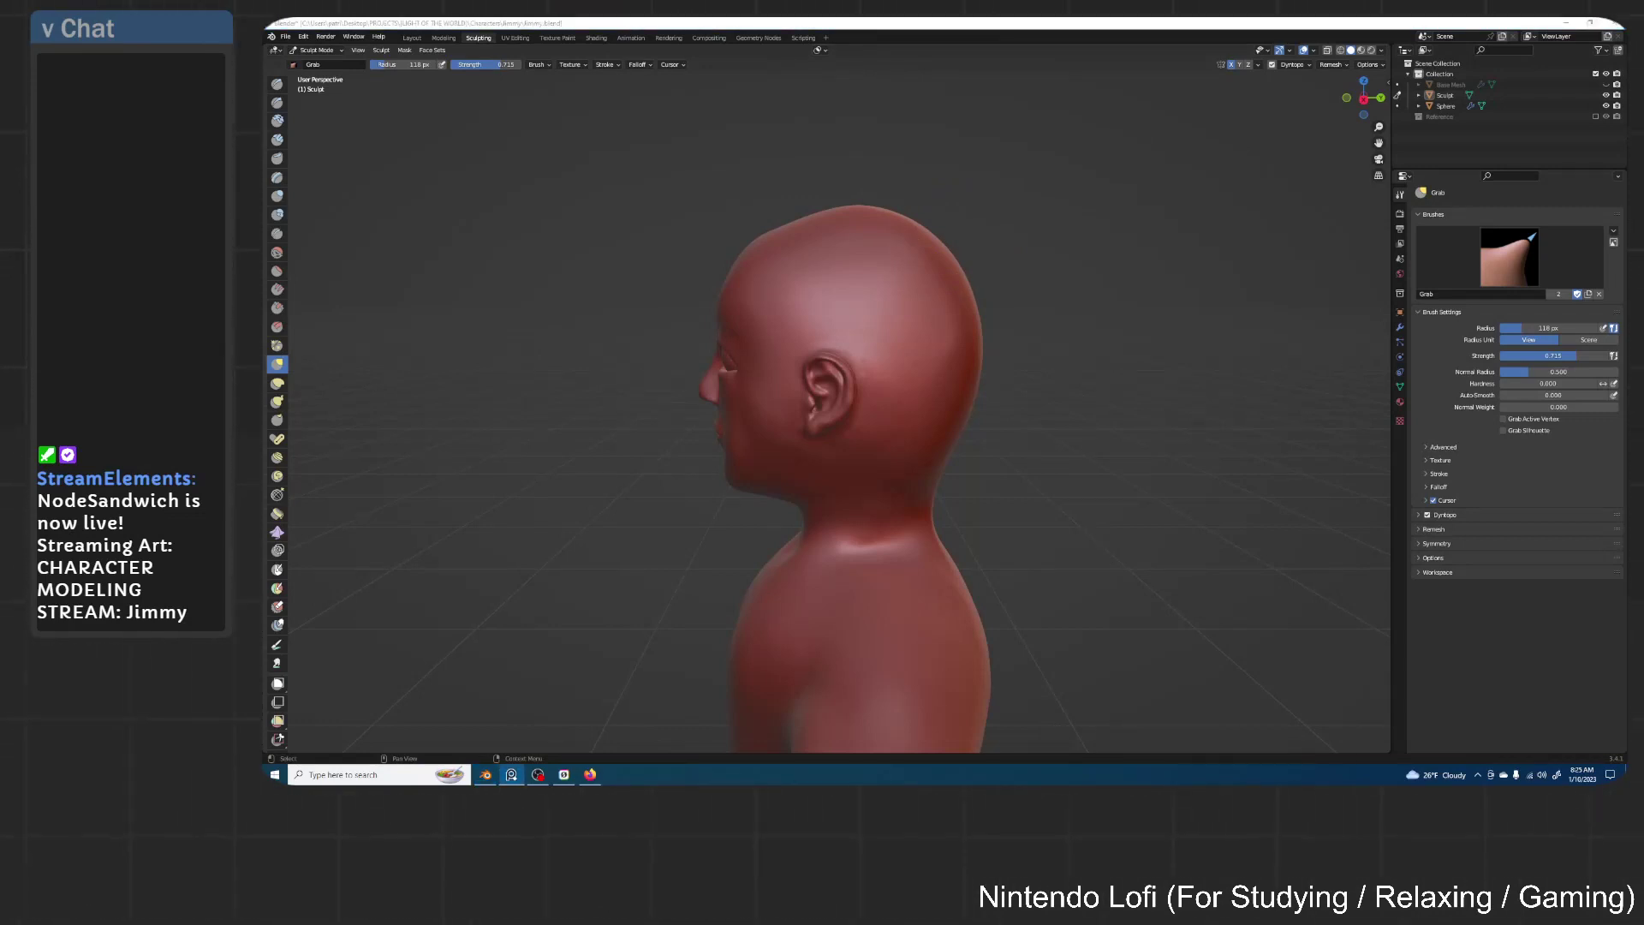
{"action": "middle_click_drag", "start_coordinate": [1086, 356], "coordinate": [958, 339]}
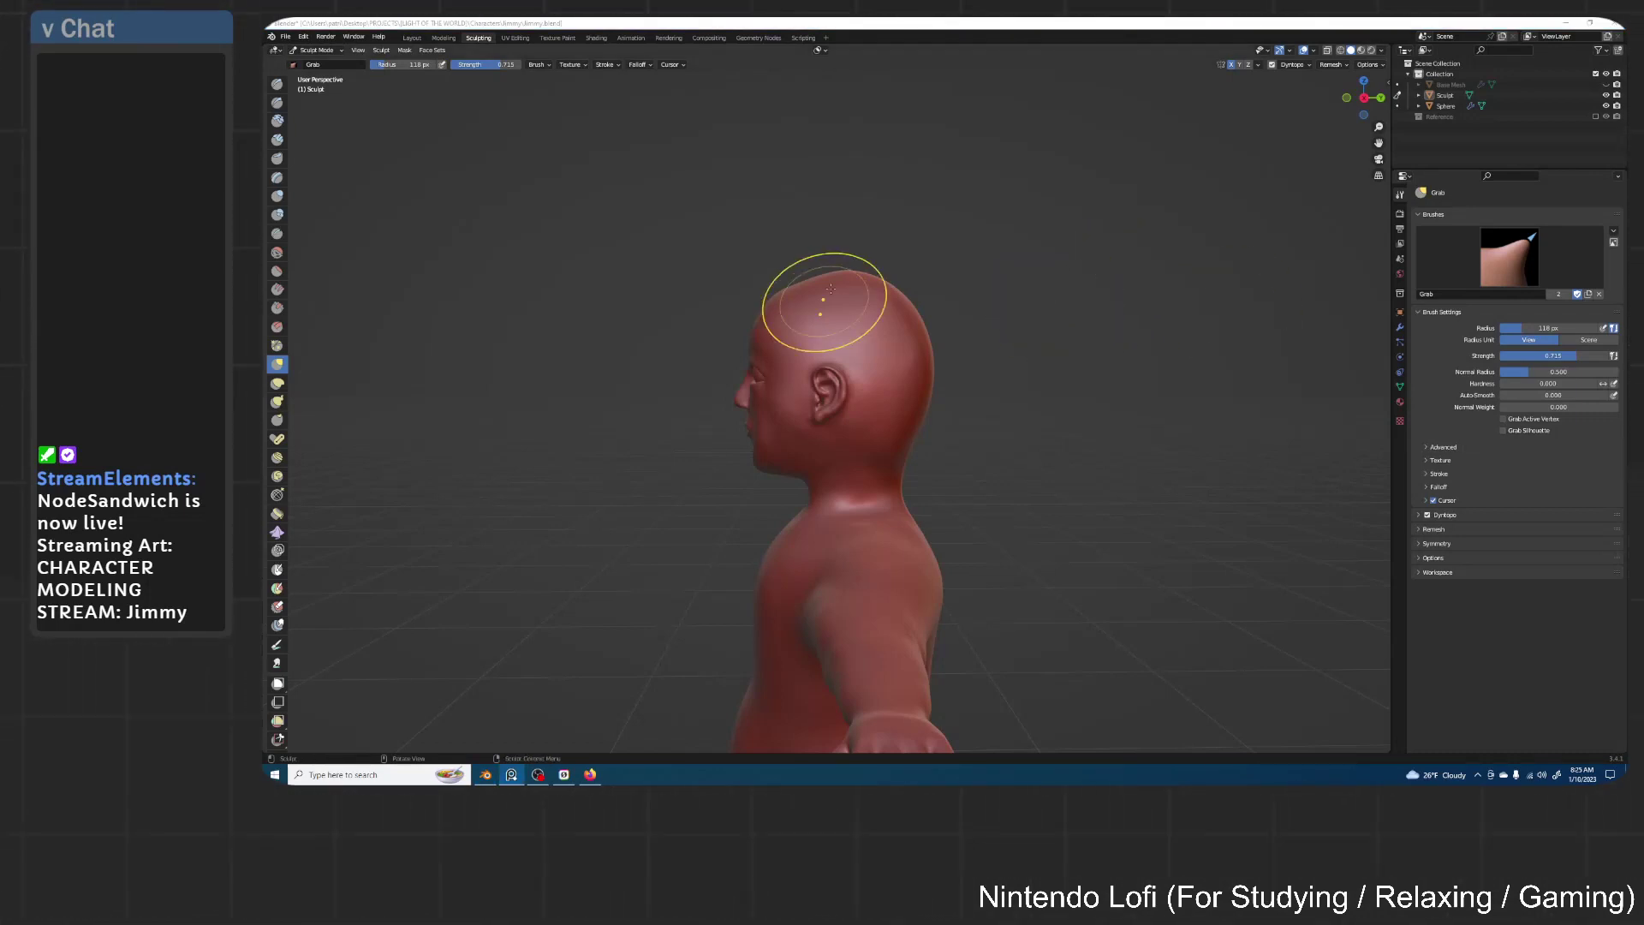
{"action": "left_click", "coordinate": [859, 273]}
{"action": "left_click_drag", "start_coordinate": [805, 284], "coordinate": [810, 279]}
{"action": "left_click_drag", "start_coordinate": [767, 304], "coordinate": [772, 299]}
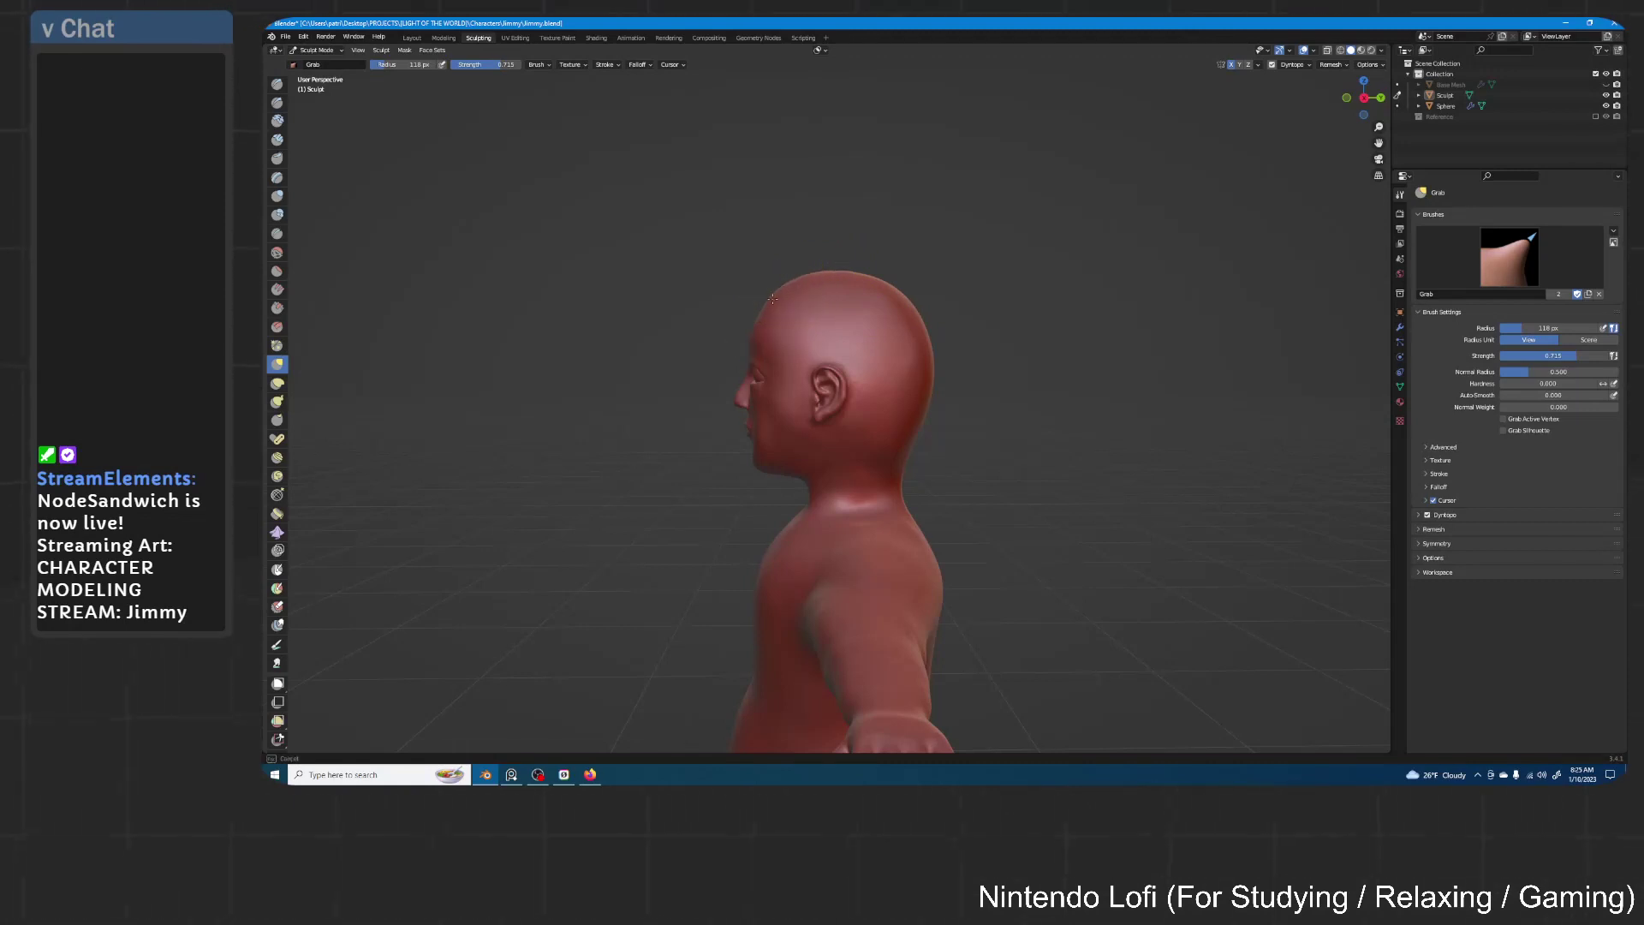
Reshape the back of the skull with the Grab brush, from the rear bulge up to the back of the crown
{"action": "left_click_drag", "start_coordinate": [926, 385], "coordinate": [920, 381]}
{"action": "middle_click_drag", "start_coordinate": [923, 404], "coordinate": [899, 387]}
{"action": "left_click_drag", "start_coordinate": [898, 388], "coordinate": [903, 390]}
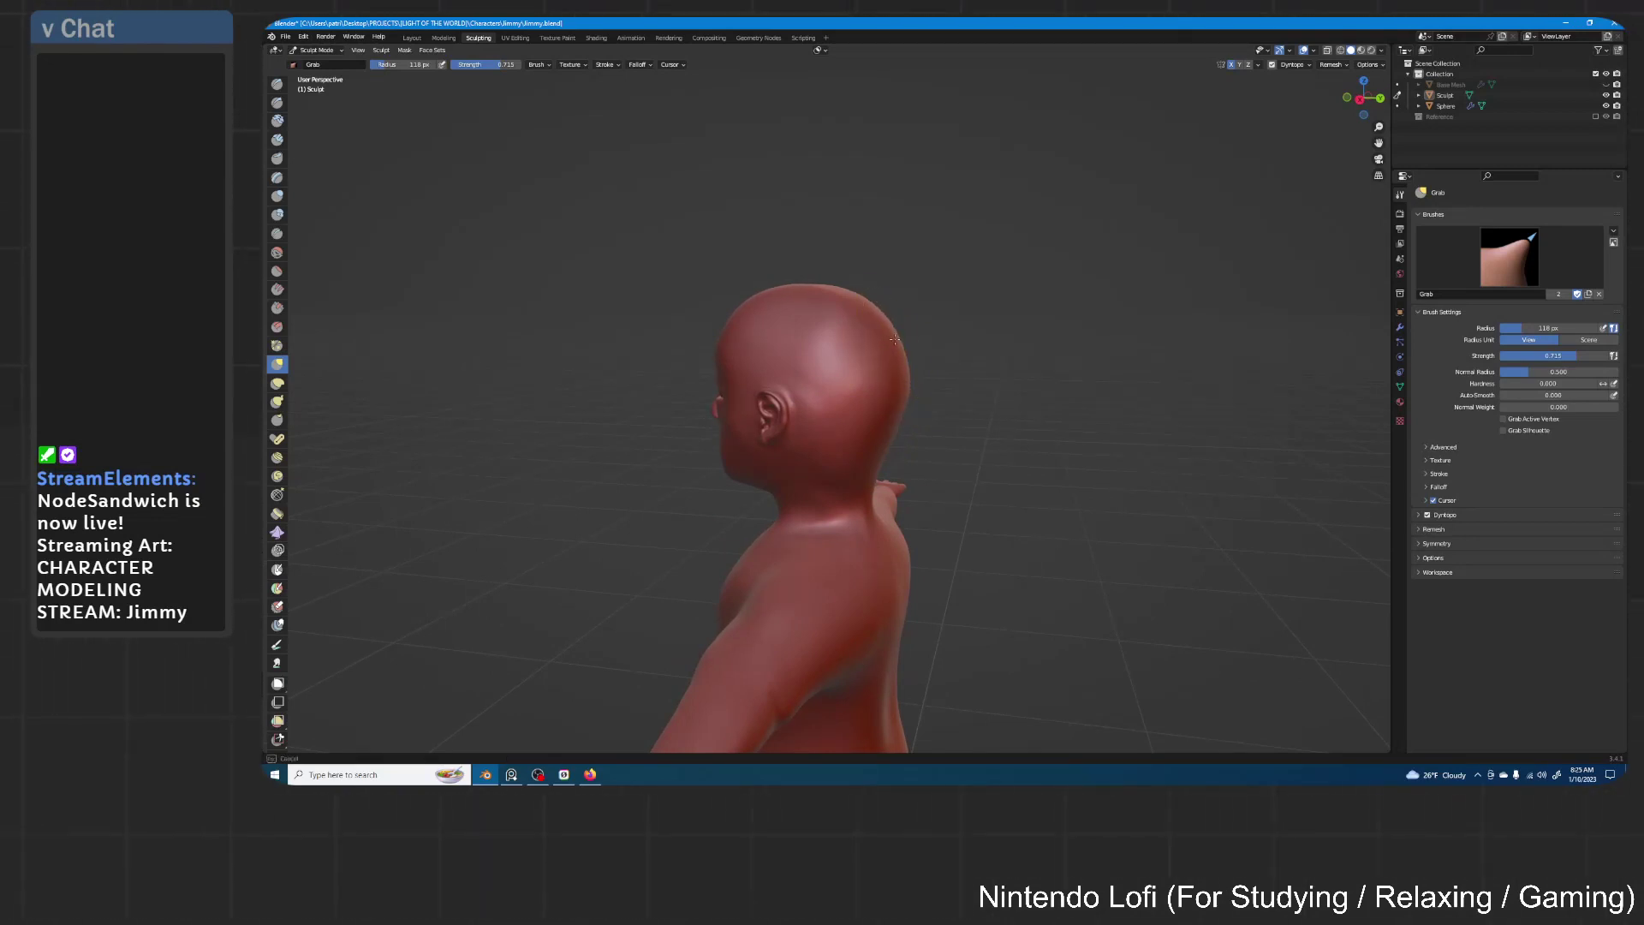
{"action": "left_click_drag", "start_coordinate": [890, 324], "coordinate": [891, 327]}
{"action": "middle_click_drag", "start_coordinate": [905, 357], "coordinate": [921, 360]}
{"action": "mouse_move", "coordinate": [882, 432]}
{"action": "left_mouse_down"}
{"action": "mouse_move", "coordinate": [881, 456]}
{"action": "mouse_move", "coordinate": [903, 377]}
{"action": "left_mouse_up"}
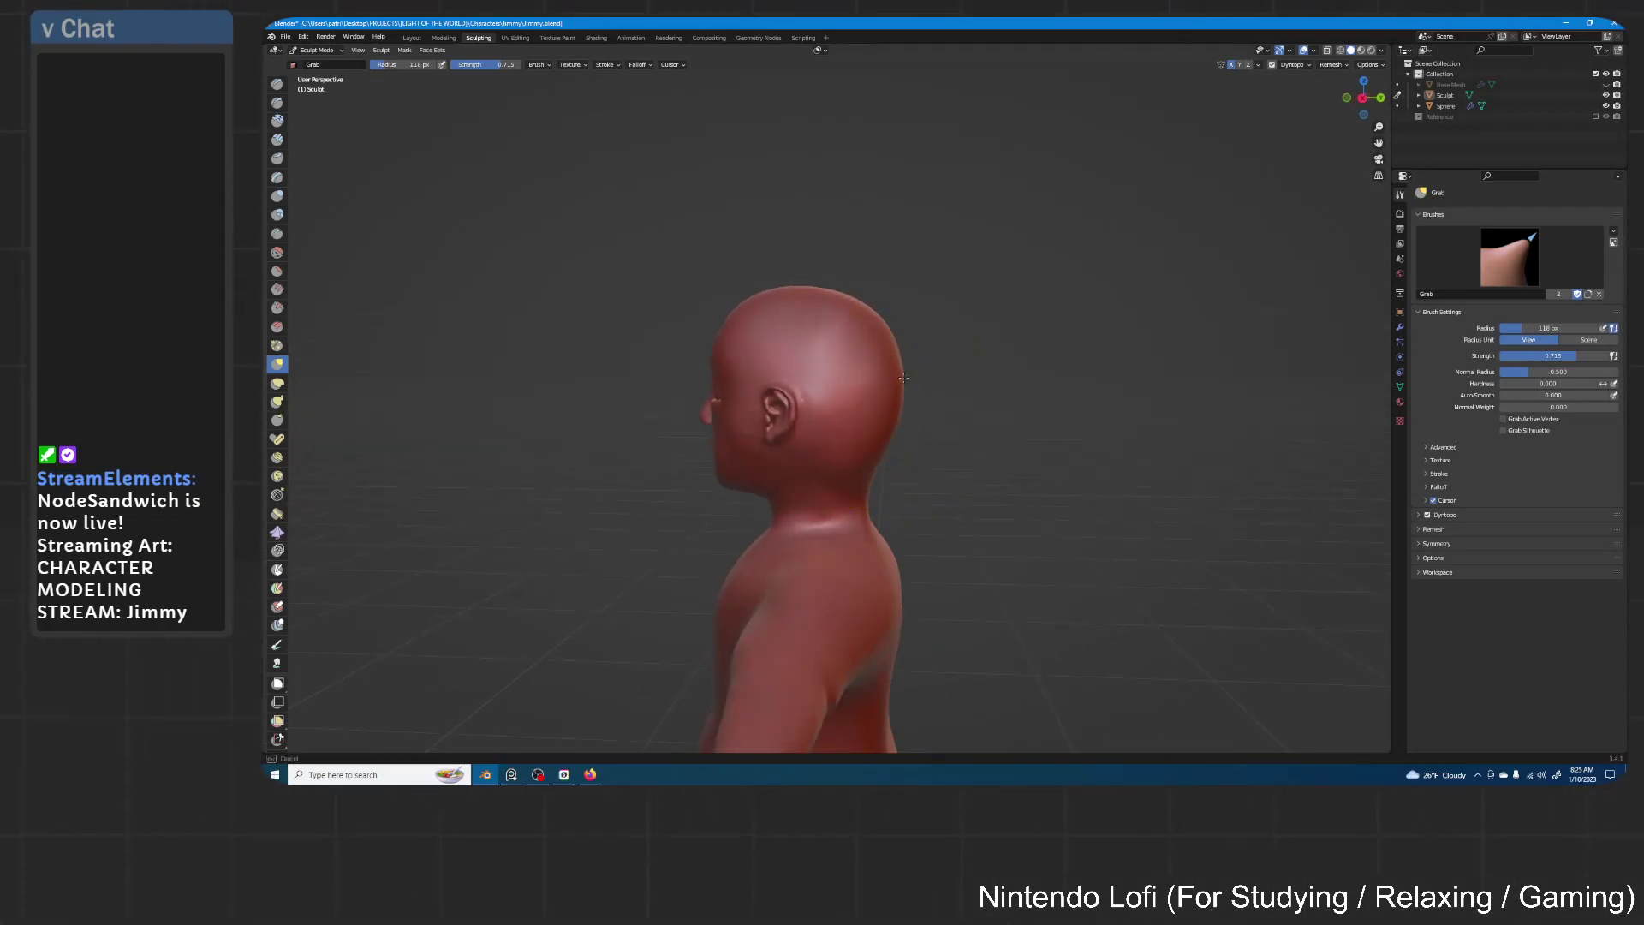
{"action": "left_click_drag", "start_coordinate": [859, 300], "coordinate": [857, 298]}
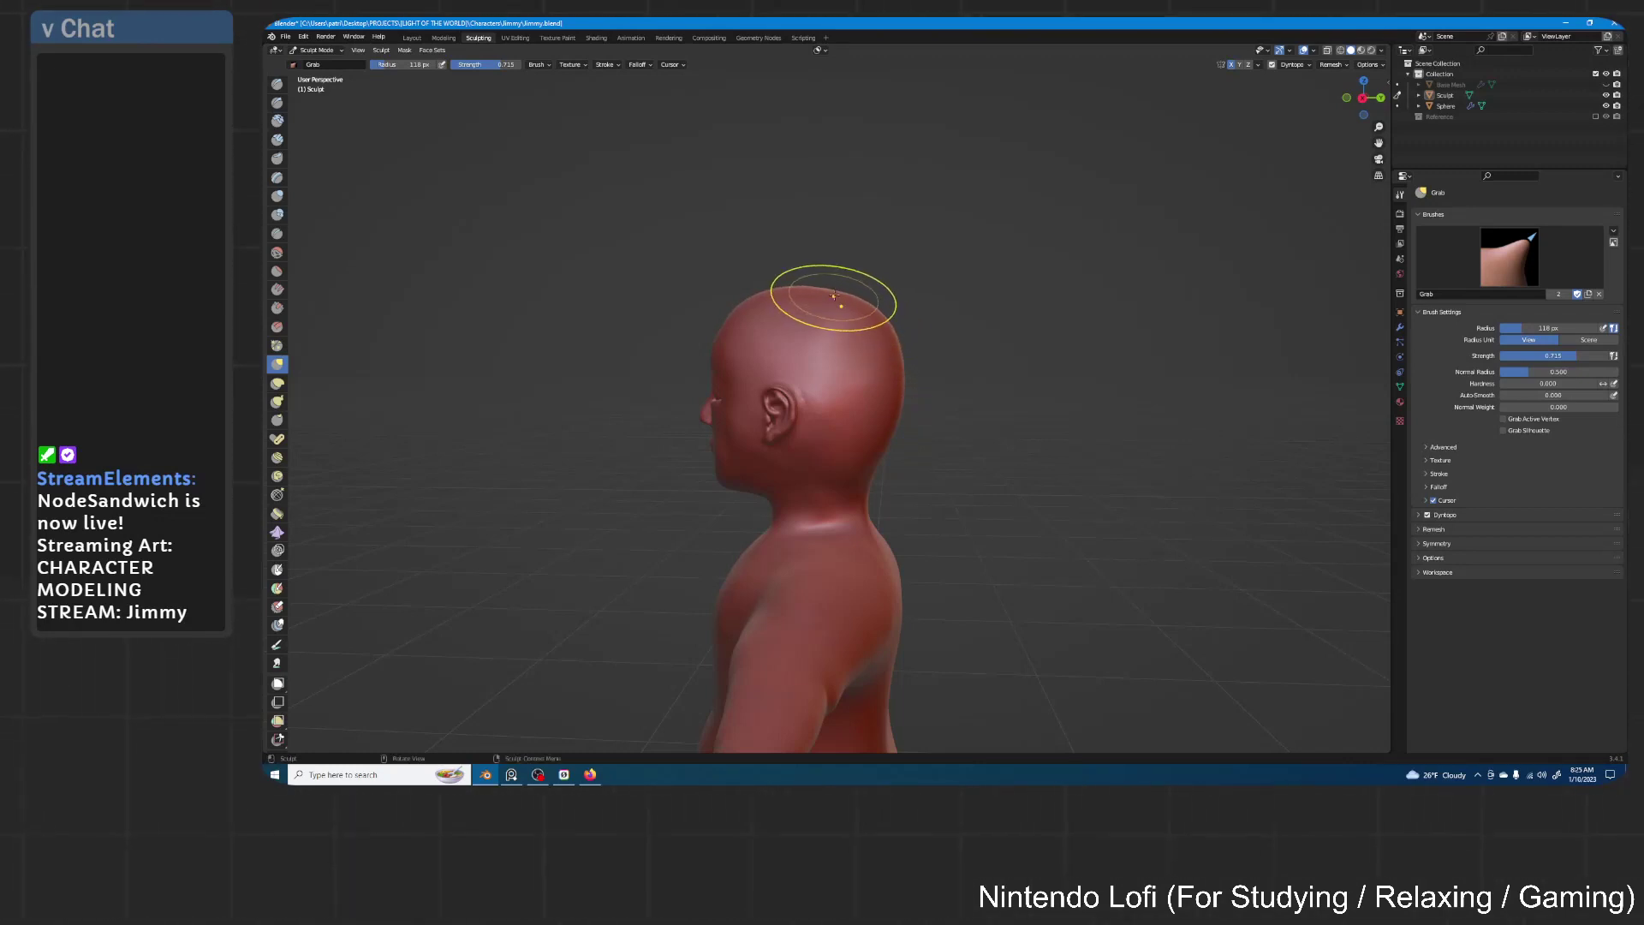
Adjust the forehead curve and the upper back of the crown in profile with the Grab brush
{"action": "middle_click_drag", "start_coordinate": [771, 289], "coordinate": [782, 290]}
{"action": "mouse_move", "coordinate": [735, 314]}
{"action": "left_mouse_down"}
{"action": "mouse_move", "coordinate": [711, 355]}
{"action": "mouse_move", "coordinate": [721, 333]}
{"action": "left_mouse_up"}
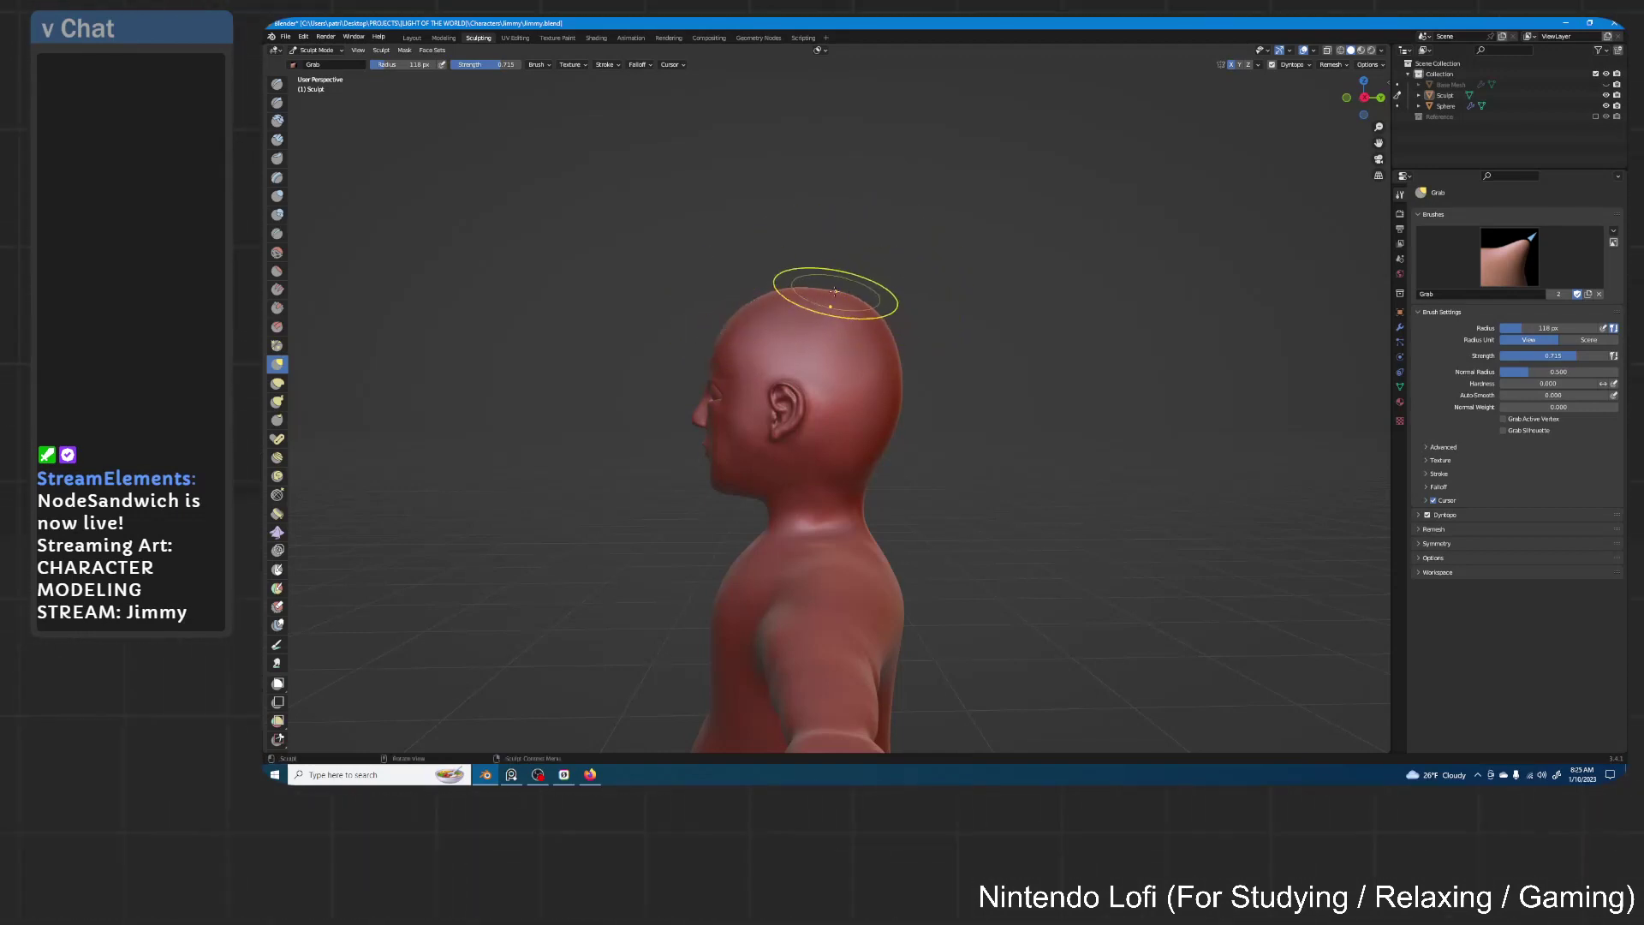
{"action": "left_click_drag", "start_coordinate": [825, 291], "coordinate": [870, 315]}
{"action": "left_click_drag", "start_coordinate": [888, 339], "coordinate": [854, 292]}
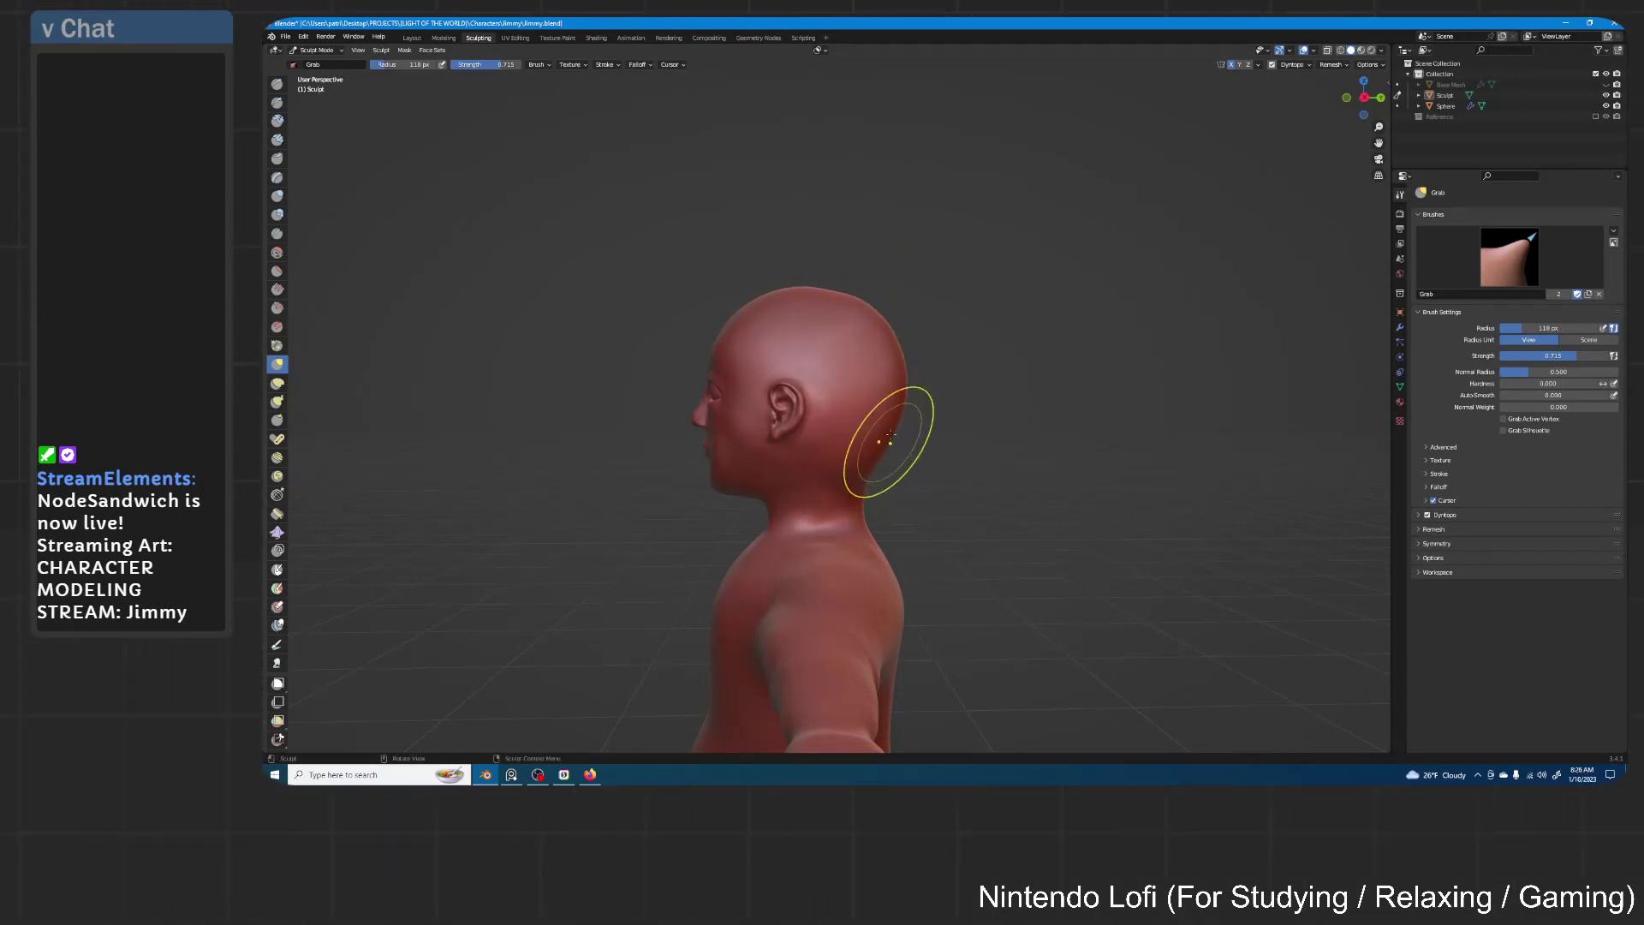
Grab the upper corners and crown of the head to round its shape from the front and from above
{"action": "mouse_move", "coordinate": [782, 455]}
{"action": "middle_mouse_down"}
{"action": "mouse_move", "coordinate": [899, 356]}
{"action": "mouse_move", "coordinate": [1023, 366]}
{"action": "mouse_move", "coordinate": [861, 368]}
{"action": "mouse_move", "coordinate": [1026, 364]}
{"action": "middle_mouse_up"}
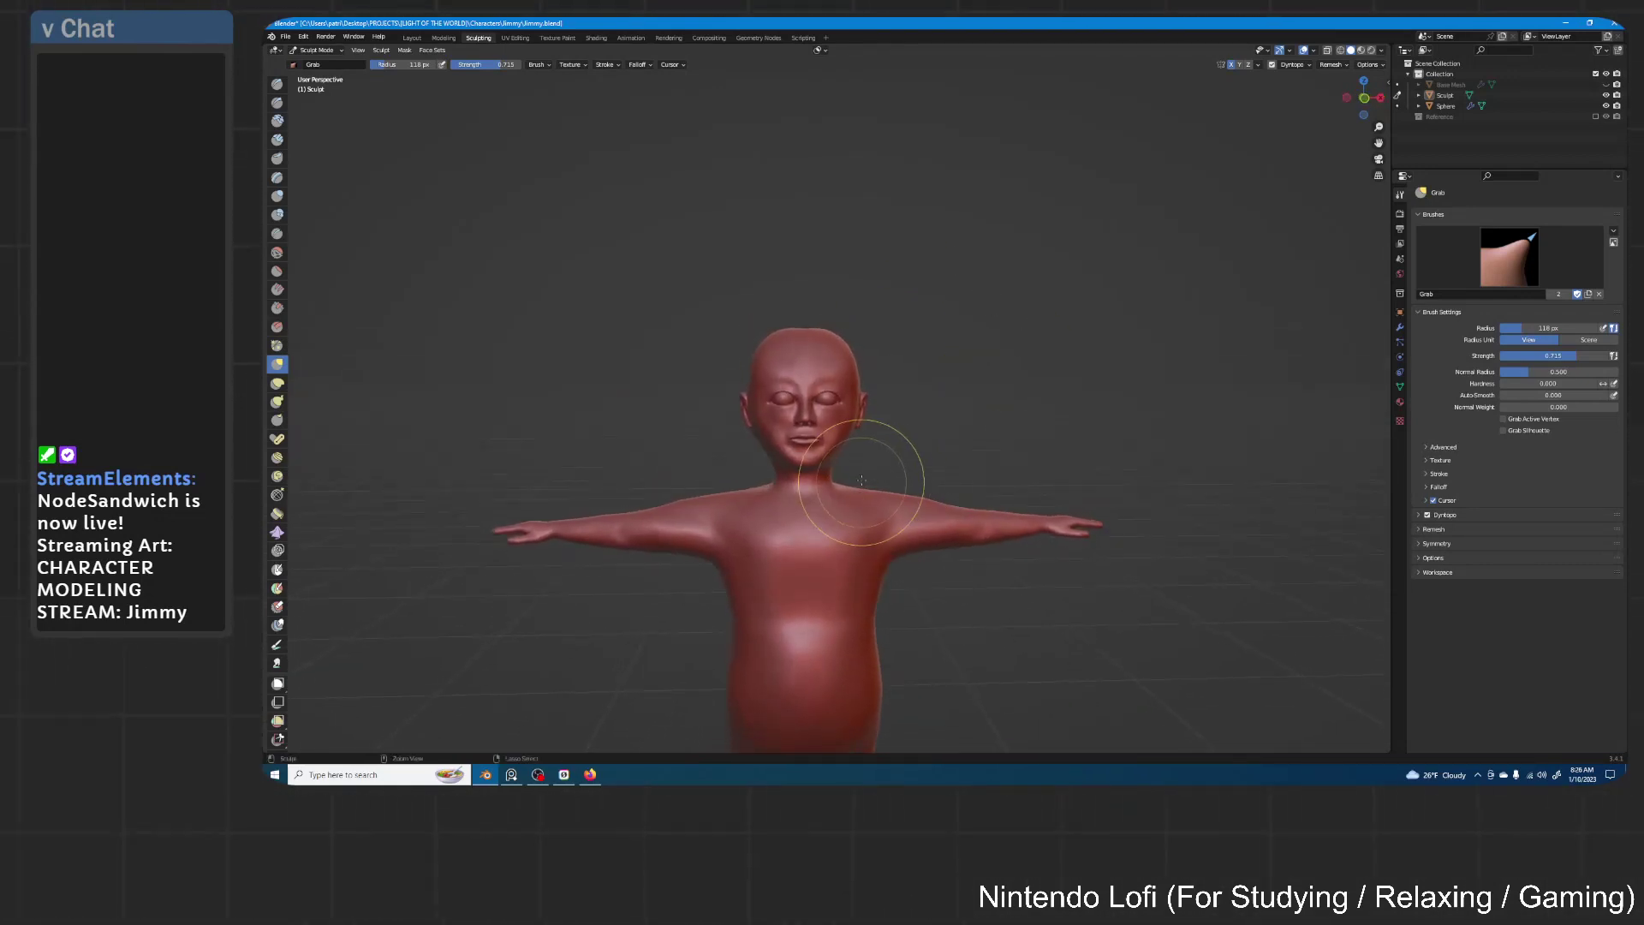
{"action": "scroll", "coordinate": [924, 351], "scroll_direction": "up", "scroll_amount": 4}
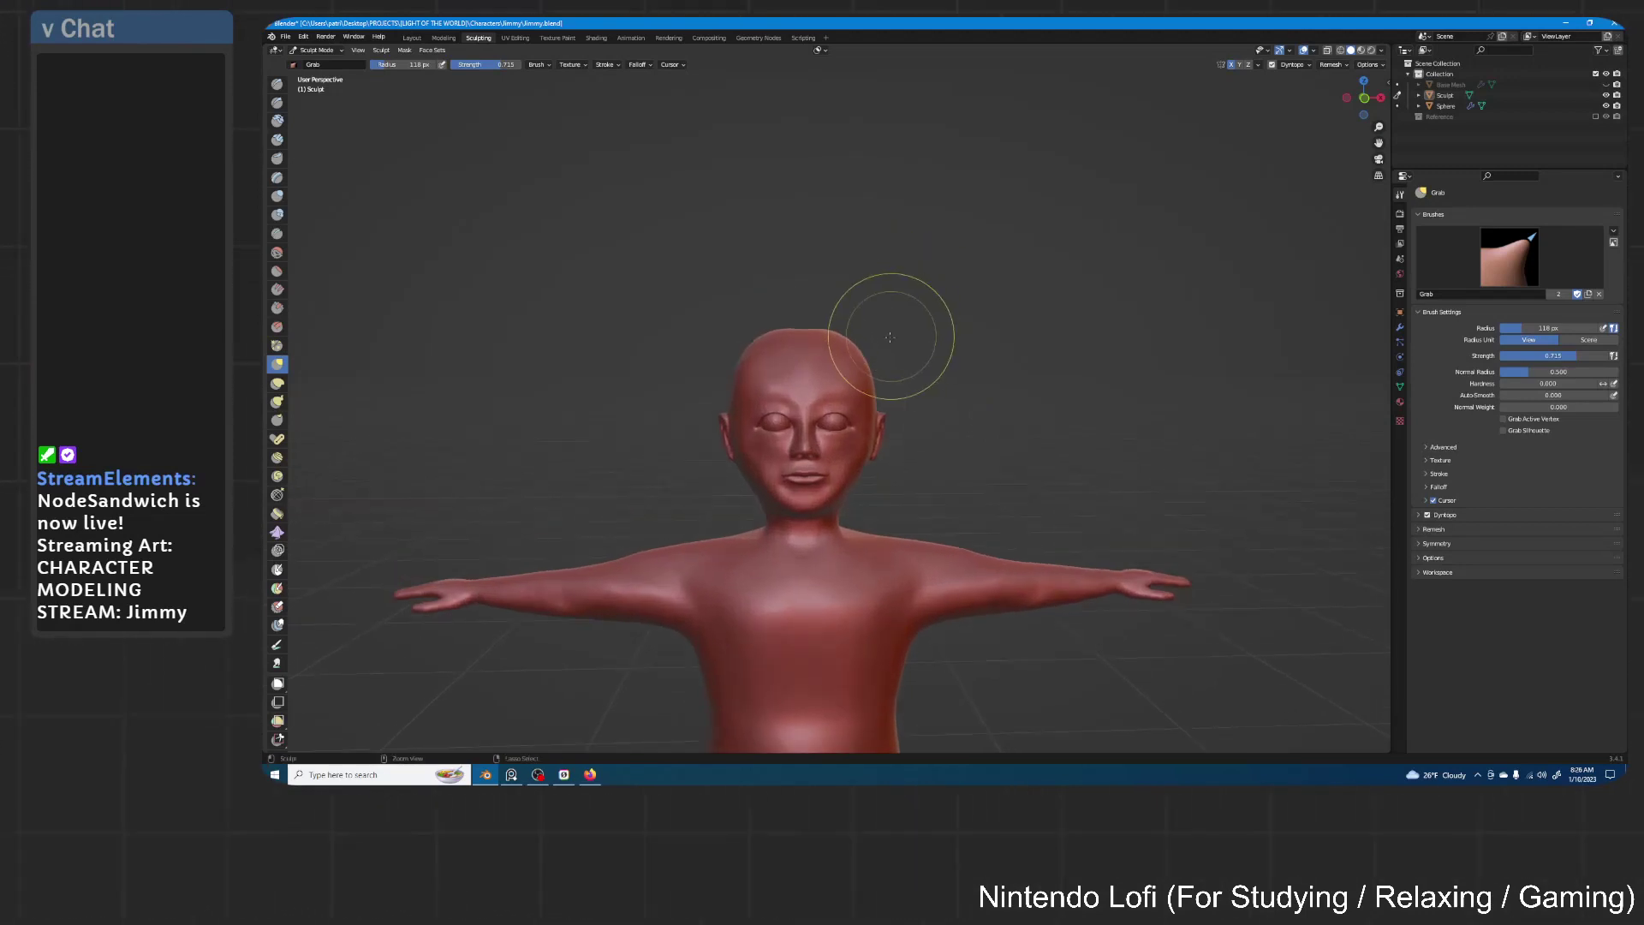
{"action": "middle_click_drag", "start_coordinate": [888, 324], "coordinate": [867, 325]}
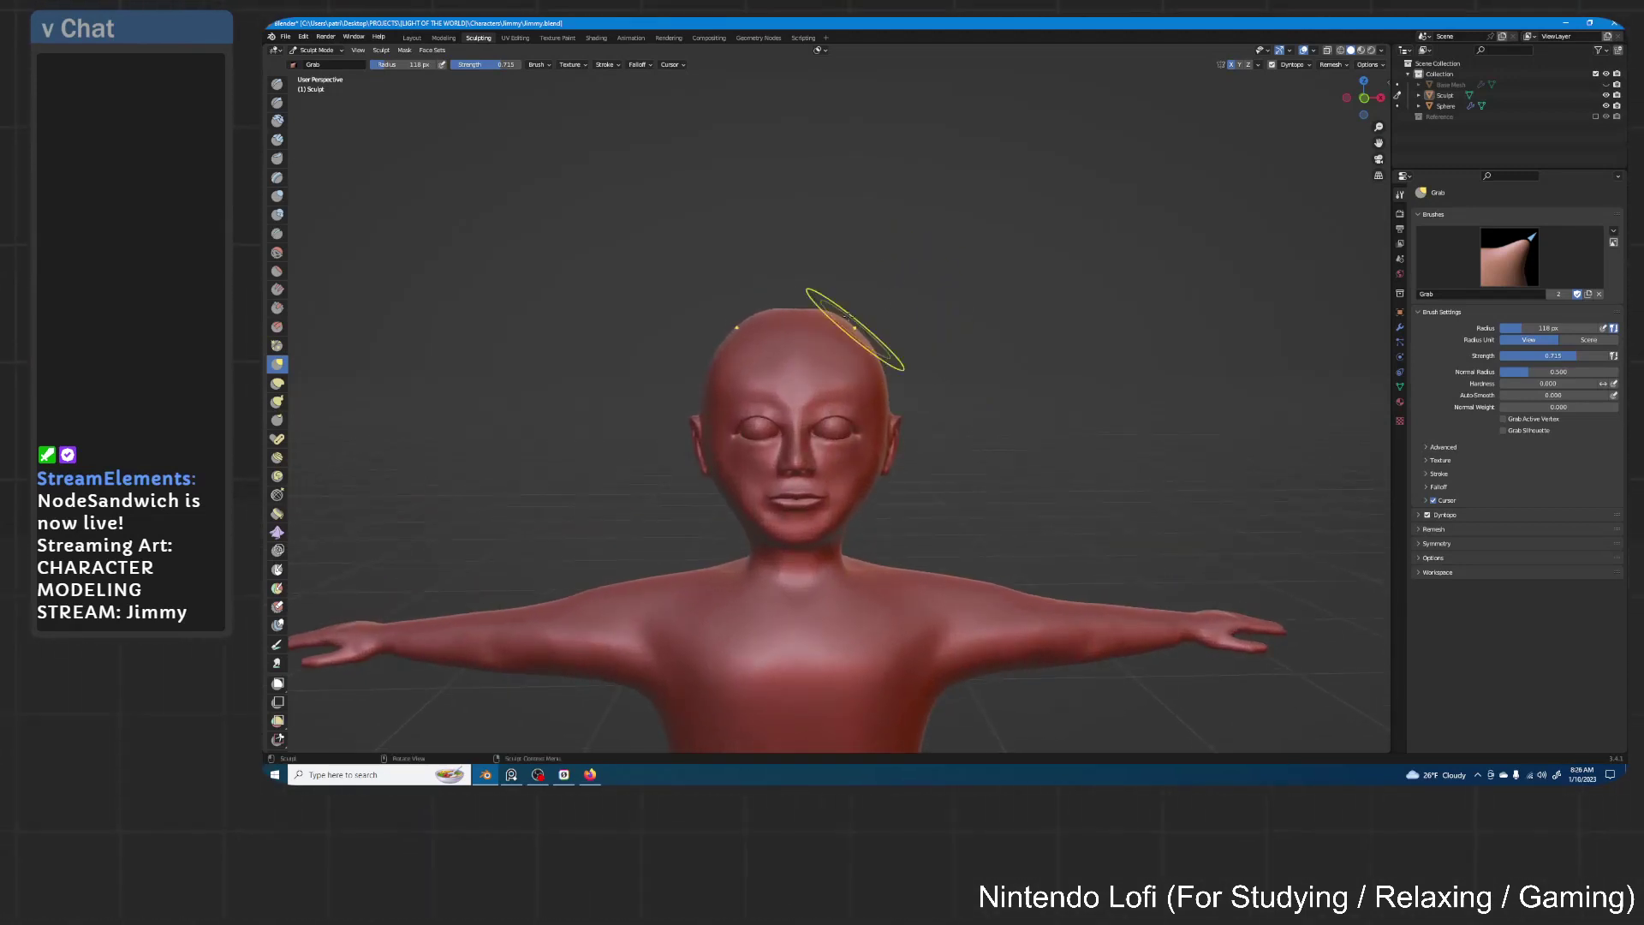
{"action": "mouse_move", "coordinate": [867, 351]}
{"action": "middle_mouse_down"}
{"action": "mouse_move", "coordinate": [853, 327]}
{"action": "mouse_move", "coordinate": [869, 340]}
{"action": "mouse_move", "coordinate": [880, 301]}
{"action": "mouse_move", "coordinate": [885, 336]}
{"action": "mouse_move", "coordinate": [867, 333]}
{"action": "middle_mouse_up"}
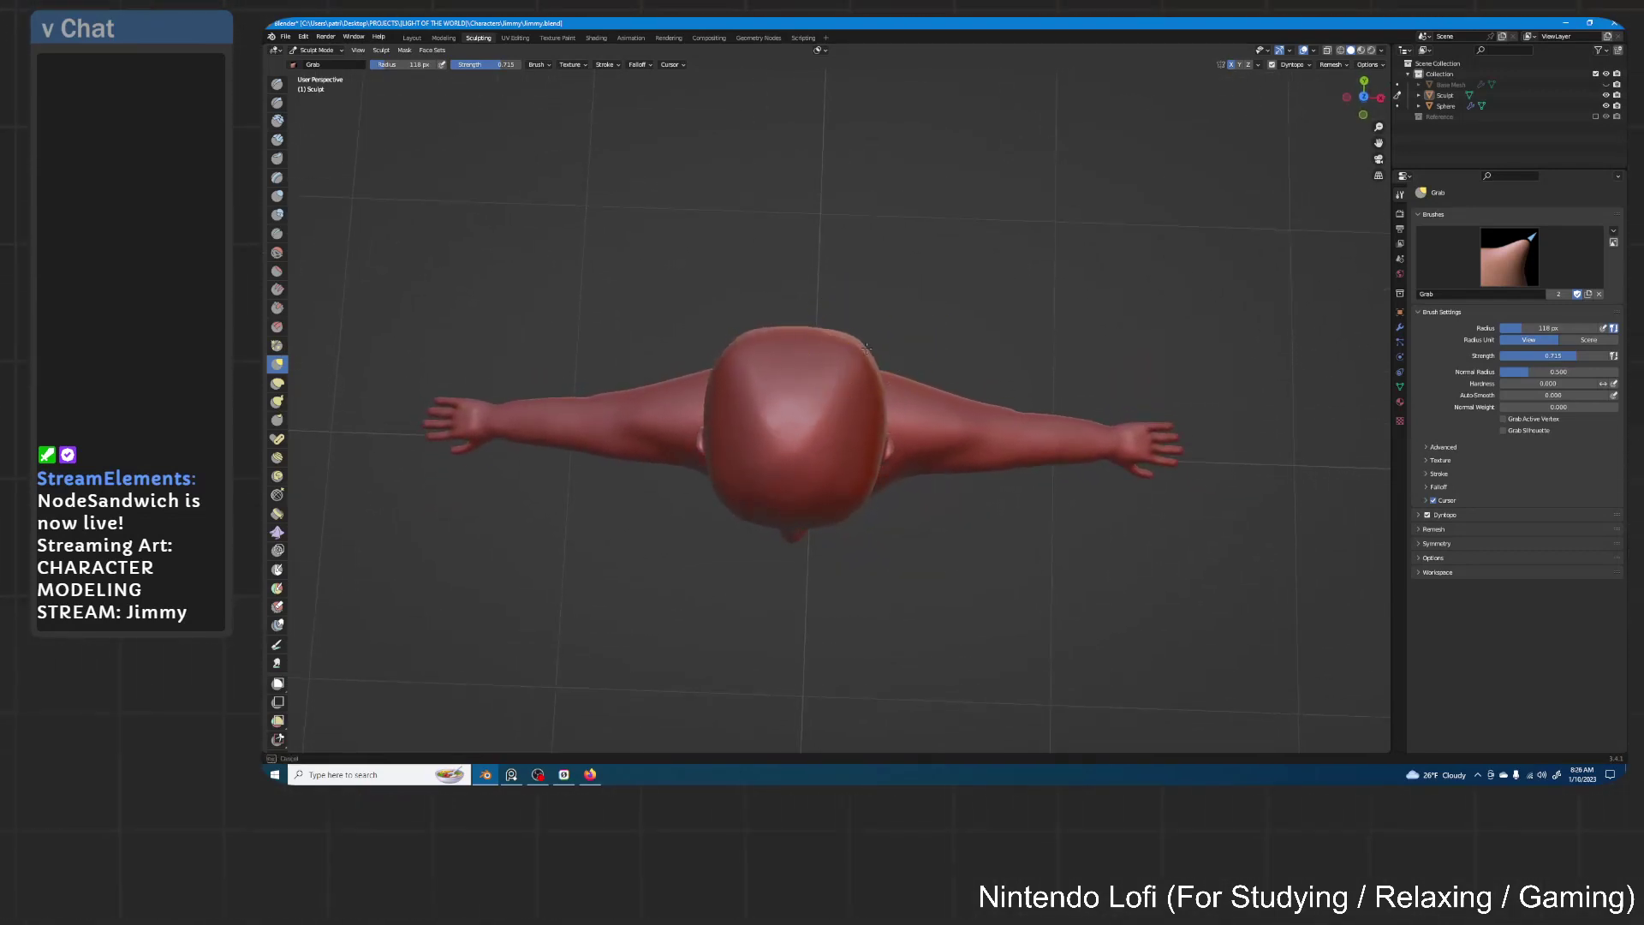
{"action": "middle_click_drag", "start_coordinate": [884, 328], "coordinate": [890, 320]}
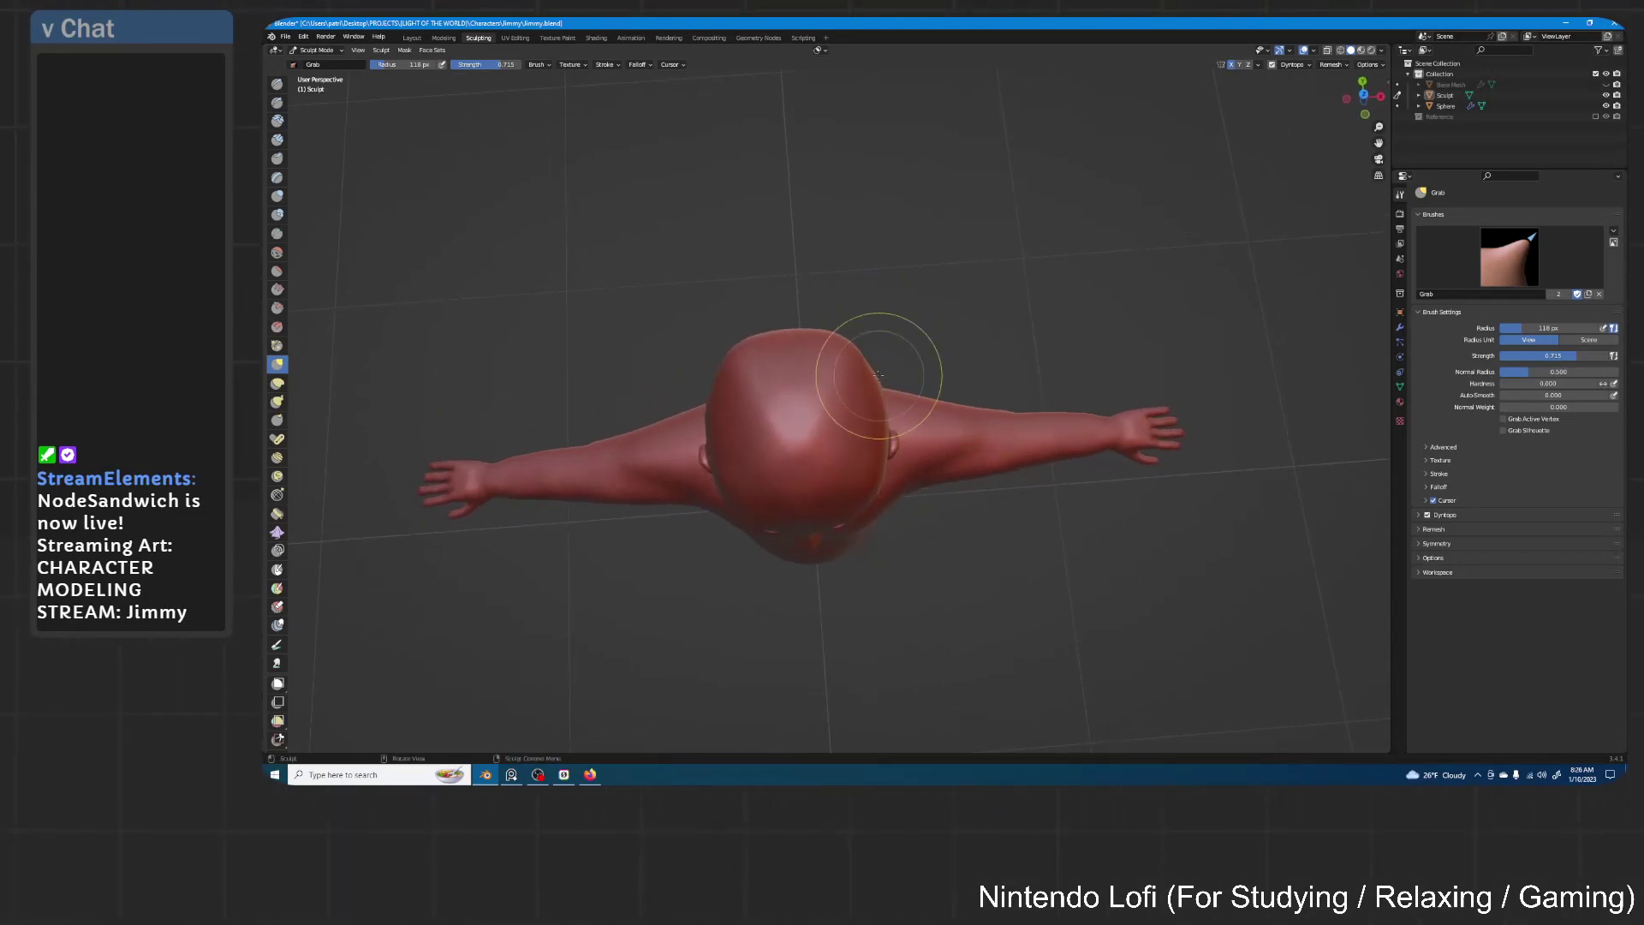
{"action": "left_click_drag", "start_coordinate": [803, 426], "coordinate": [798, 440]}
{"action": "mouse_move", "coordinate": [826, 379]}
{"action": "middle_mouse_down"}
{"action": "mouse_move", "coordinate": [848, 339]}
{"action": "mouse_move", "coordinate": [840, 385]}
{"action": "mouse_move", "coordinate": [986, 276]}
{"action": "mouse_move", "coordinate": [881, 385]}
{"action": "middle_mouse_up"}
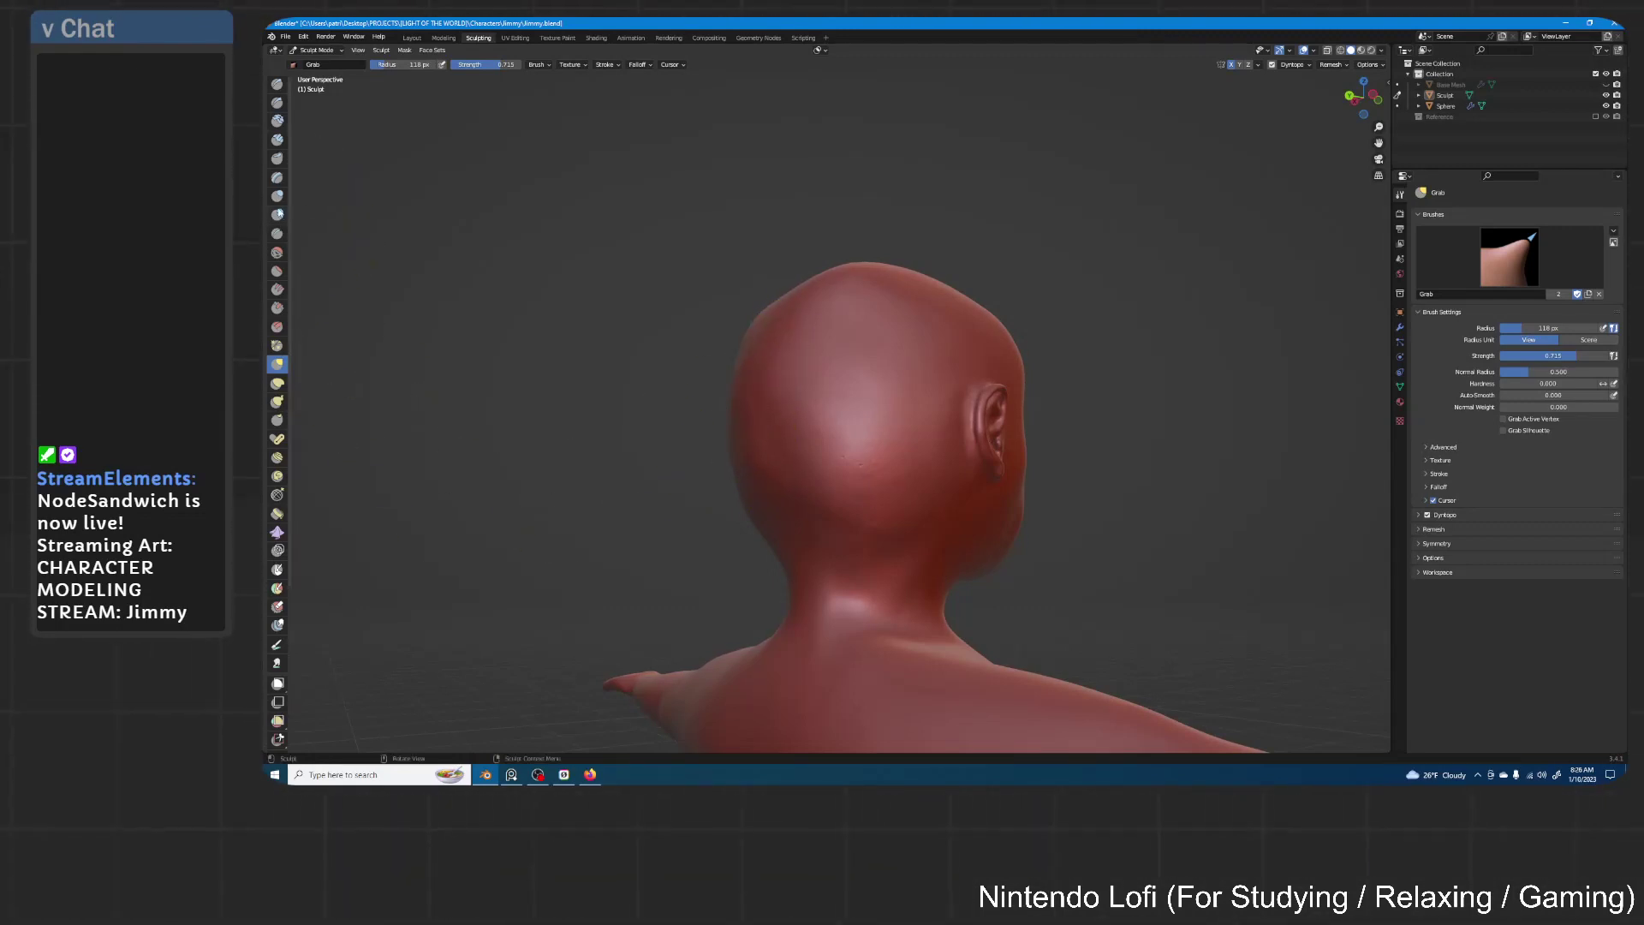
Fill out the lower back of the head above the nape with a large Inflate brush, working from several angles
{"action": "left_click", "coordinate": [276, 196]}
{"action": "left_click", "coordinate": [808, 461]}
{"action": "middle_click_drag", "start_coordinate": [808, 462], "coordinate": [851, 465]}
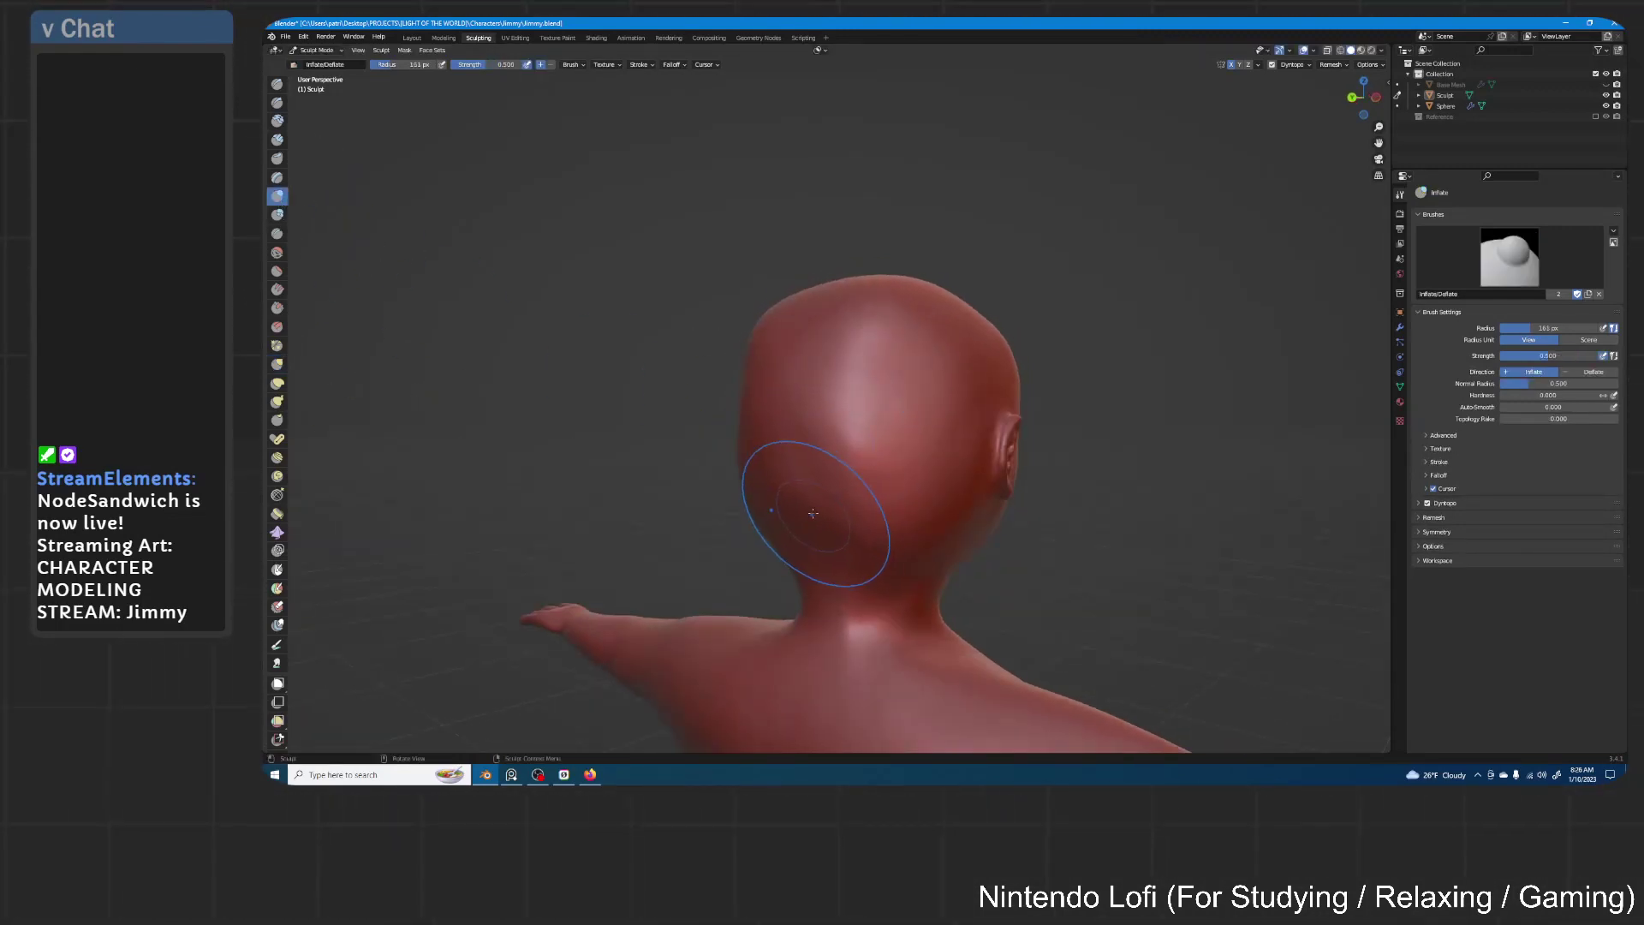
{"action": "left_click_drag", "start_coordinate": [814, 515], "coordinate": [840, 502]}
{"action": "middle_click_drag", "start_coordinate": [885, 425], "coordinate": [800, 532]}
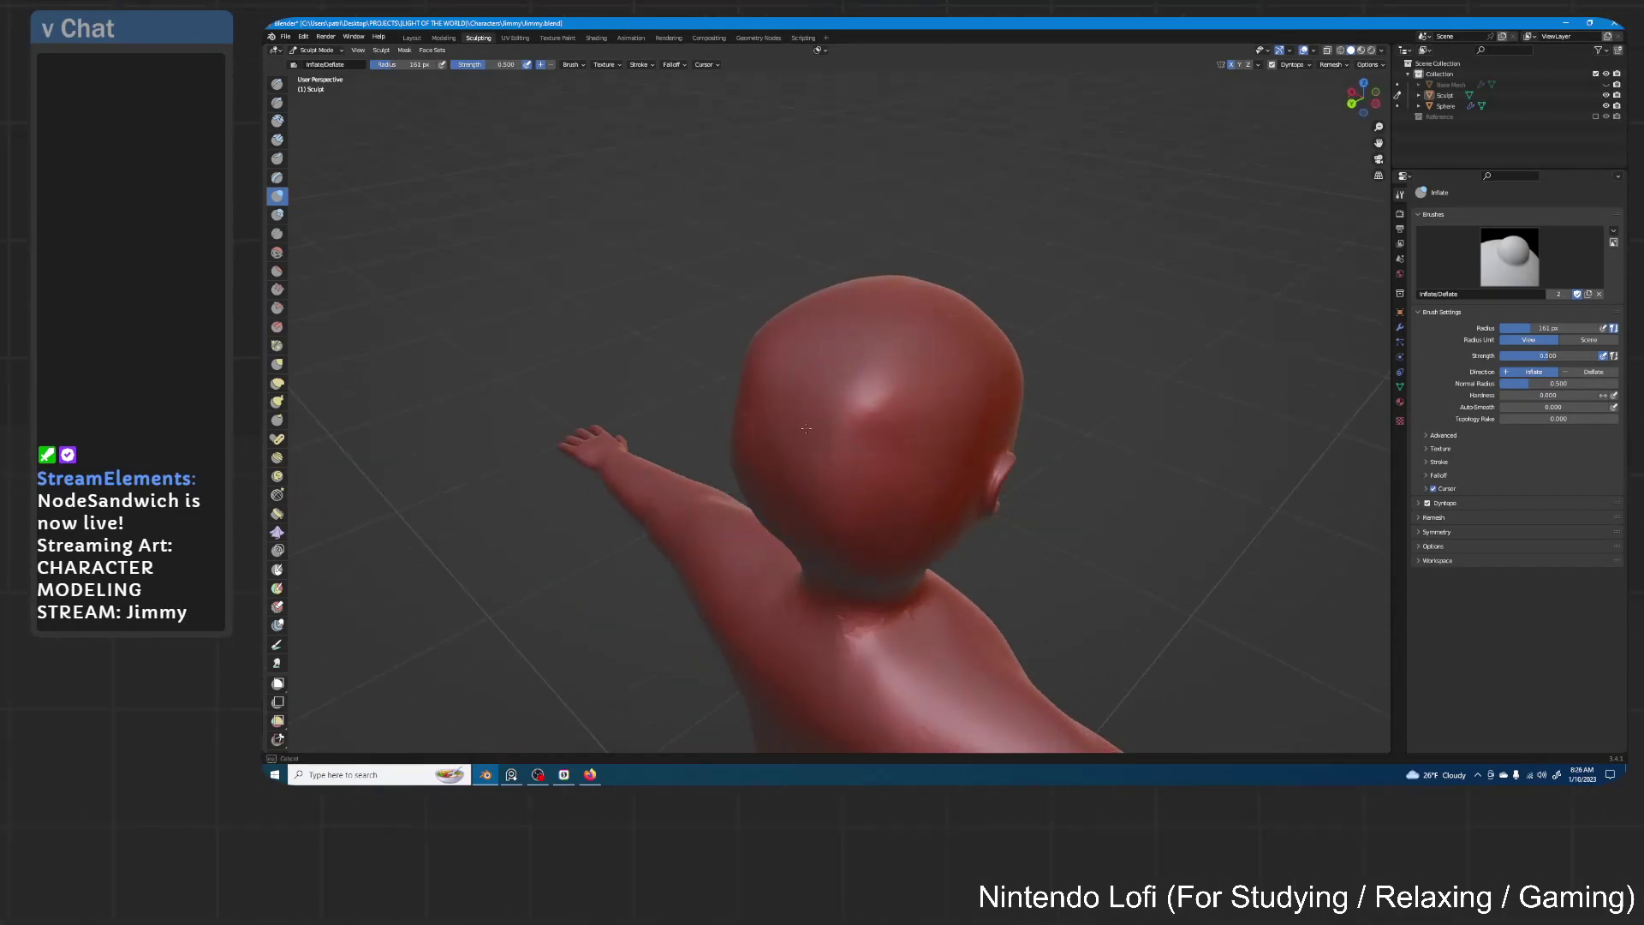
{"action": "middle_click_drag", "start_coordinate": [814, 459], "coordinate": [941, 433]}
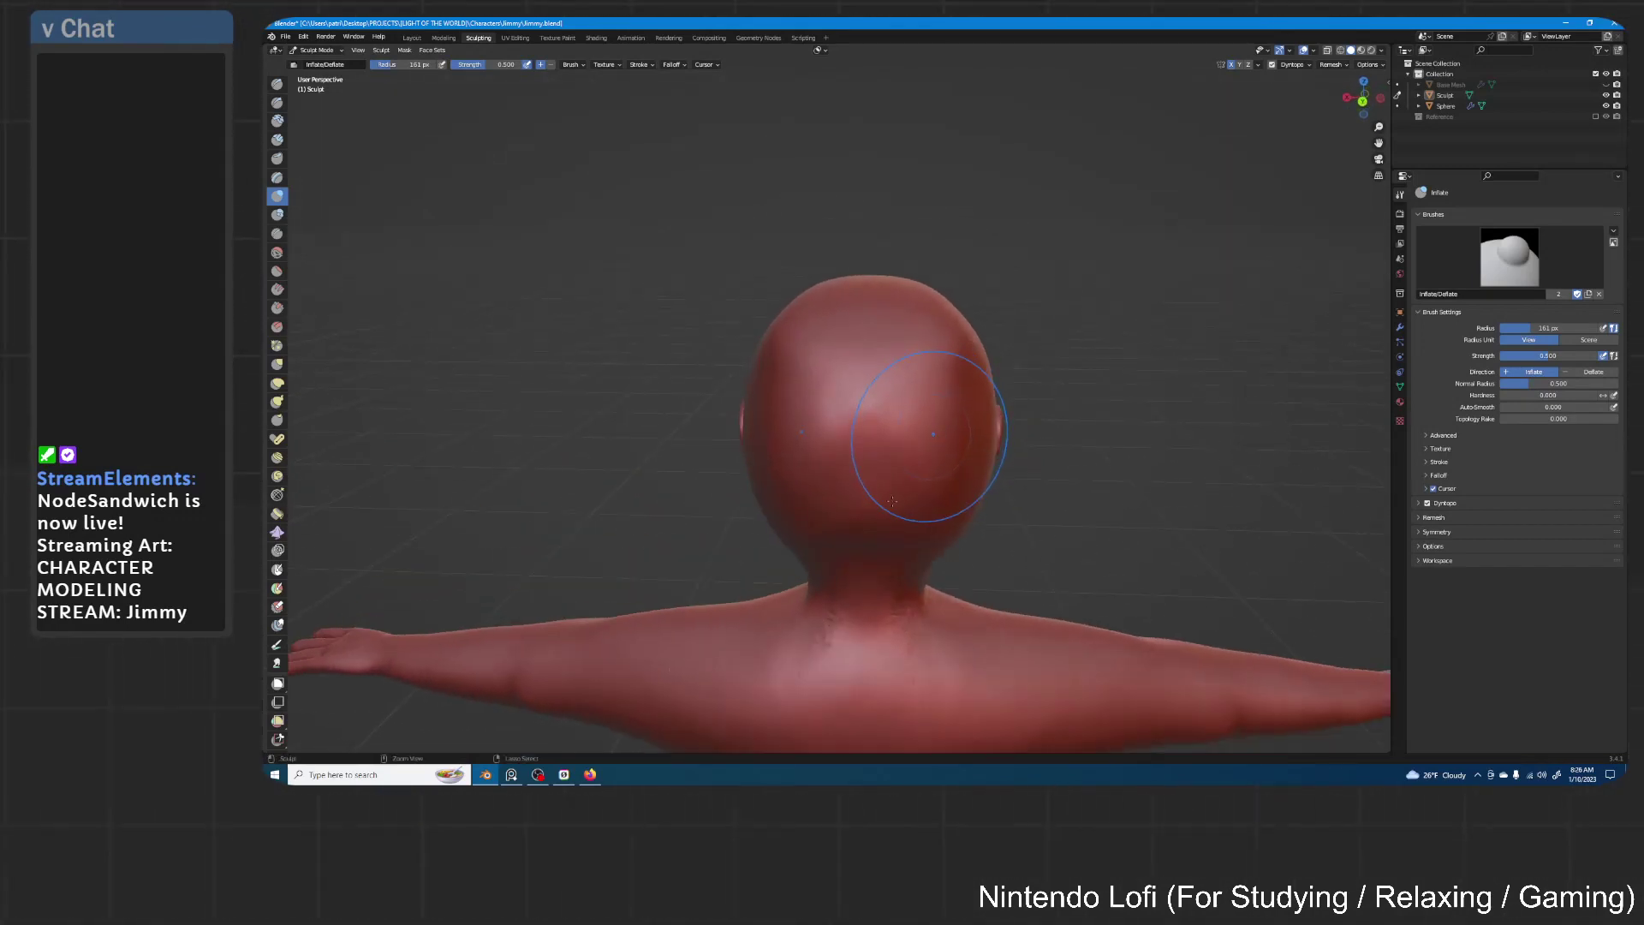
{"action": "middle_click_drag", "start_coordinate": [785, 594], "coordinate": [844, 525]}
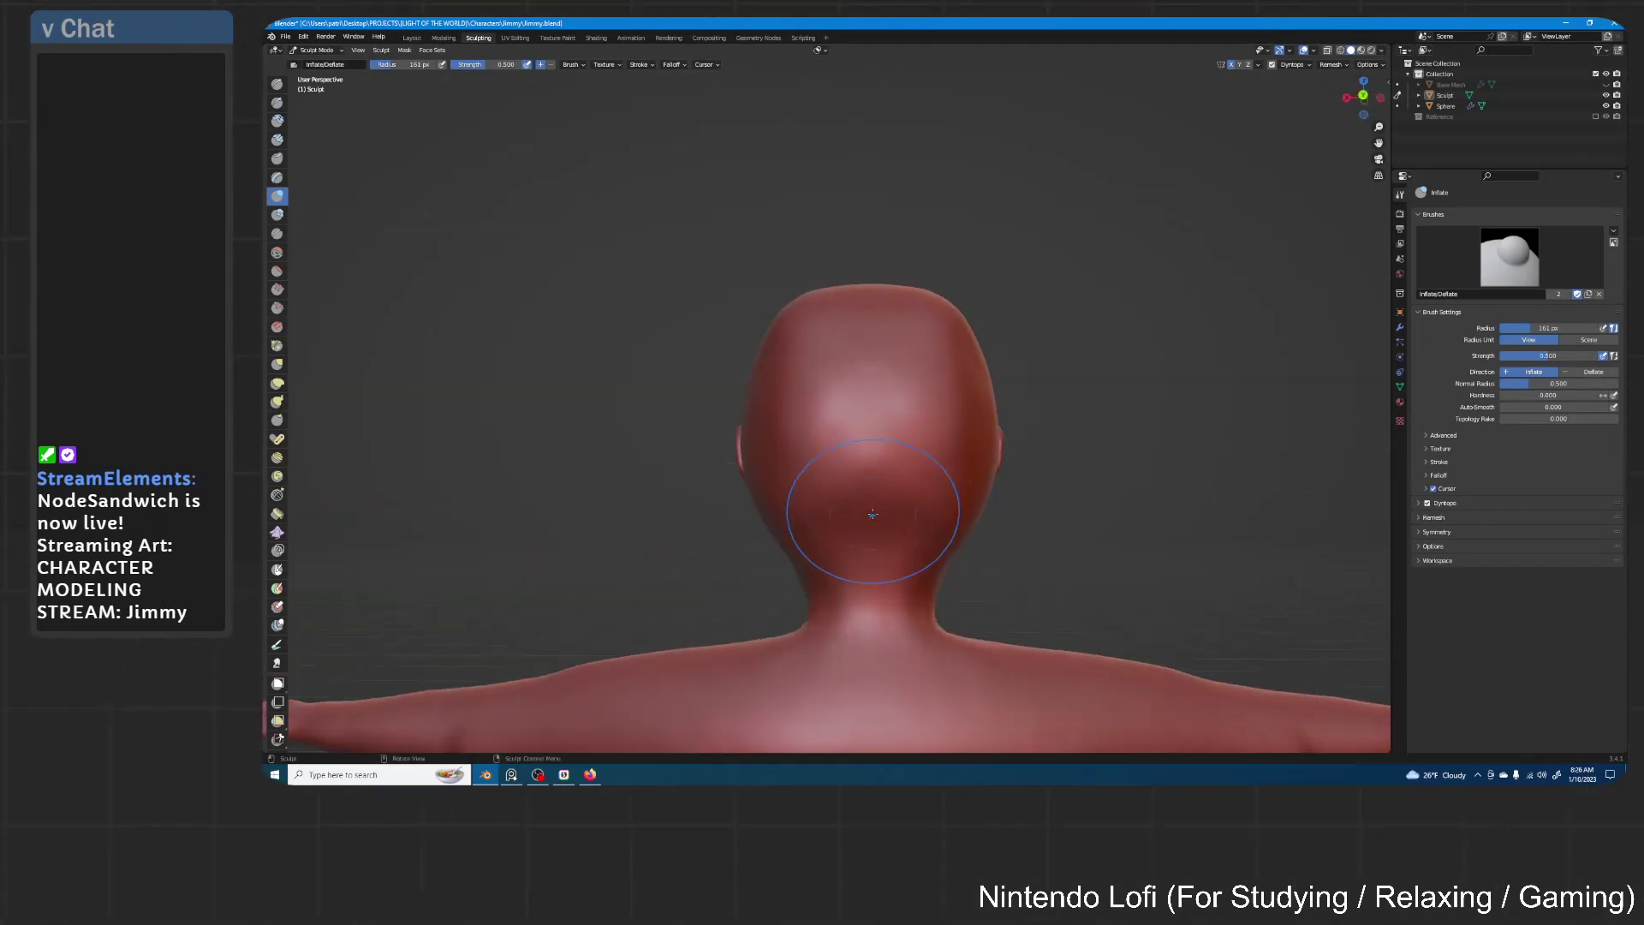
{"action": "middle_click_drag", "start_coordinate": [876, 469], "coordinate": [951, 397]}
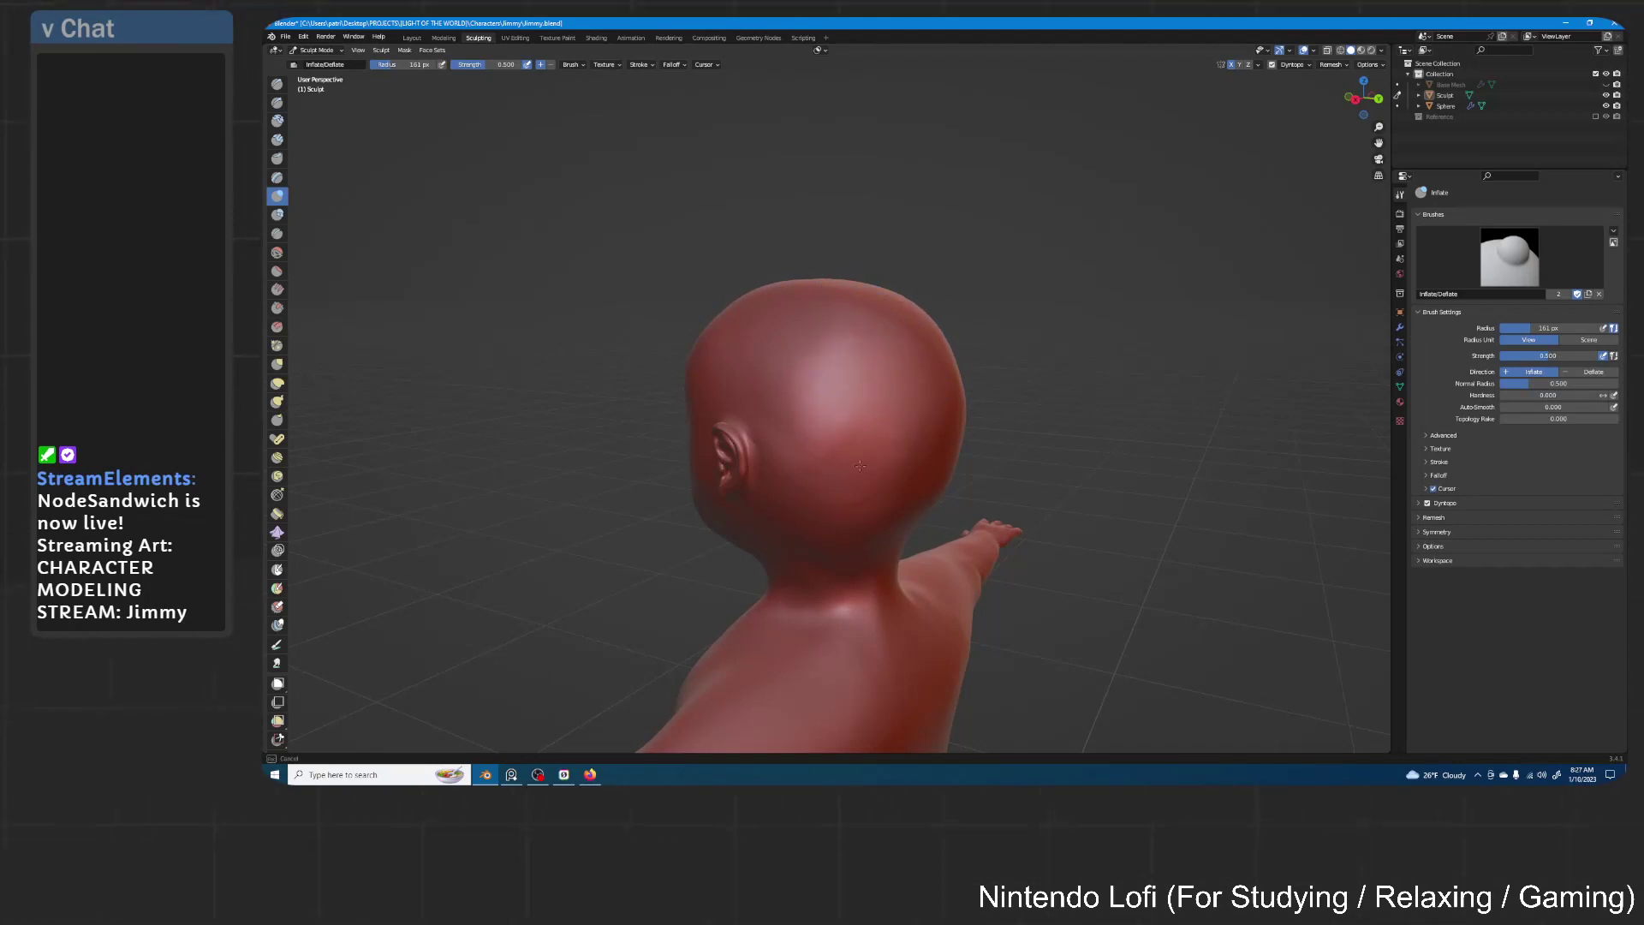
{"action": "middle_click_drag", "start_coordinate": [858, 508], "coordinate": [878, 511]}
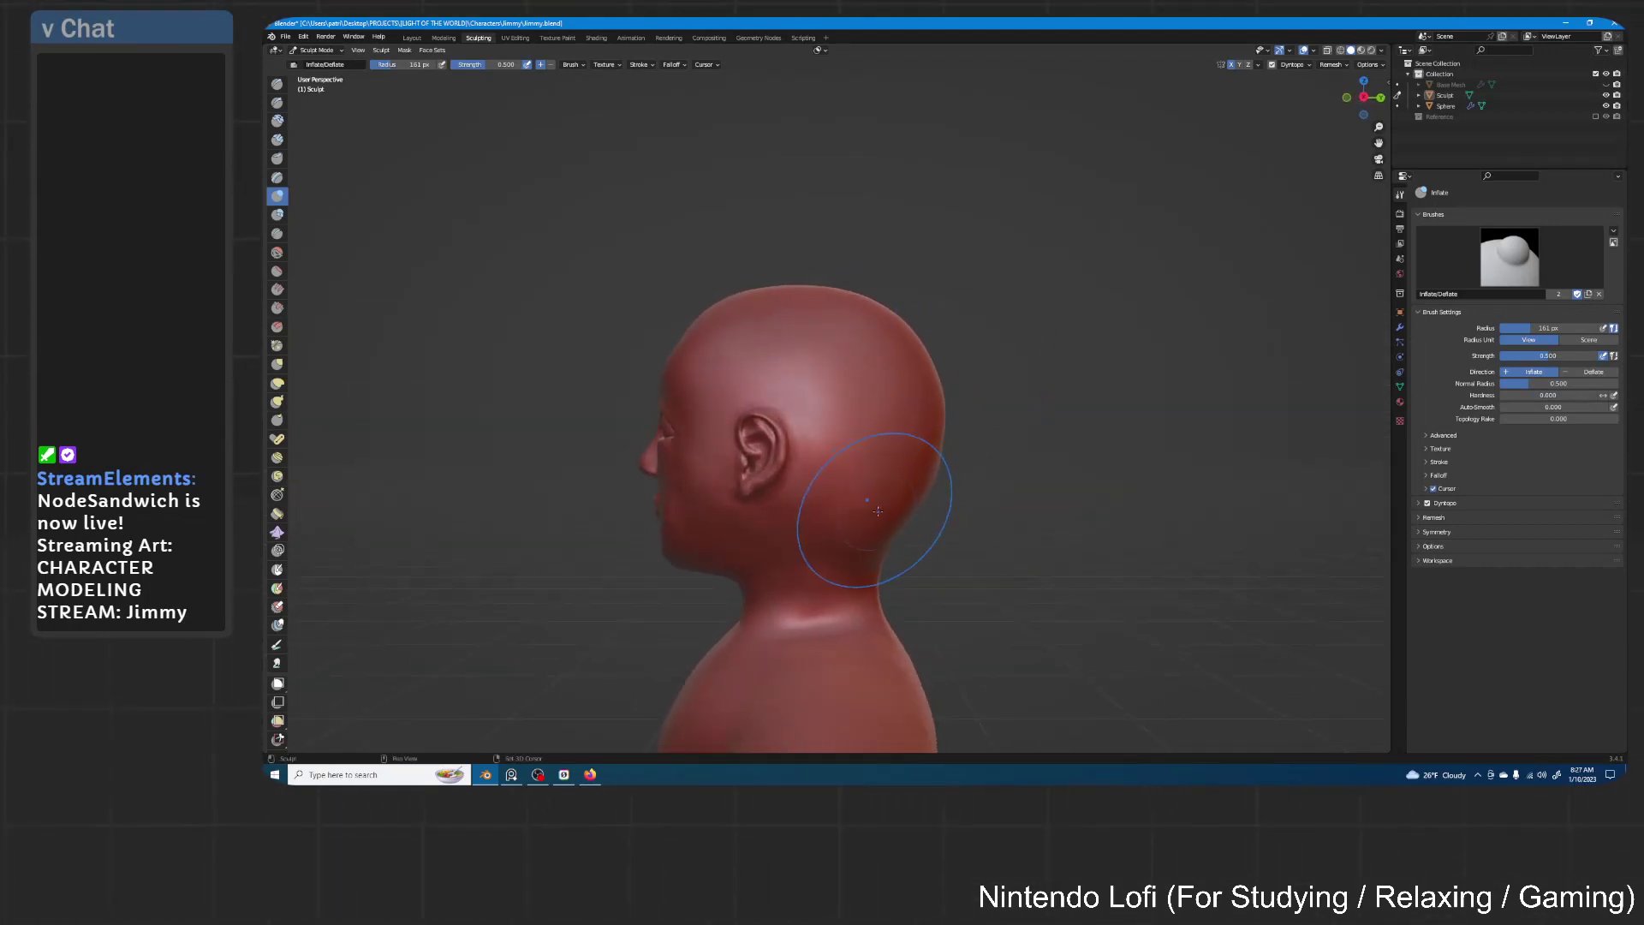
{"action": "middle_click_drag", "start_coordinate": [973, 411], "coordinate": [840, 501]}
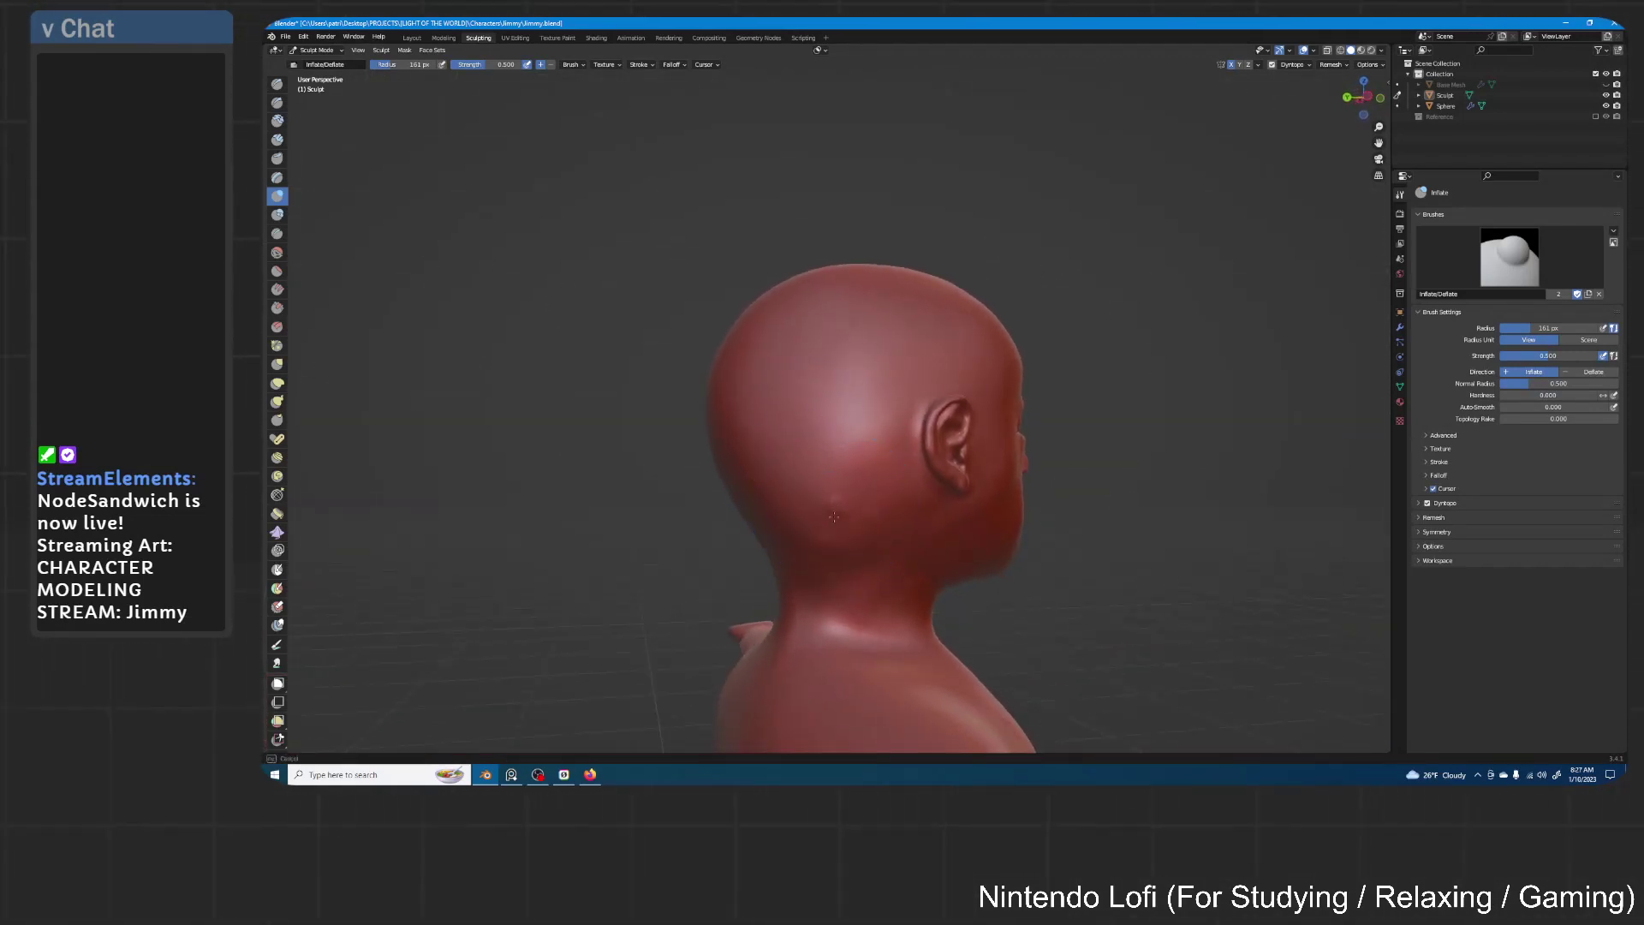
Check the head in profile and the whole figure from the front with the Grab brush selected, and save Jimmy.blend
{"action": "middle_click_drag", "start_coordinate": [940, 345], "coordinate": [997, 398]}
{"action": "scroll", "coordinate": [814, 317], "scroll_direction": "up", "scroll_amount": 2}
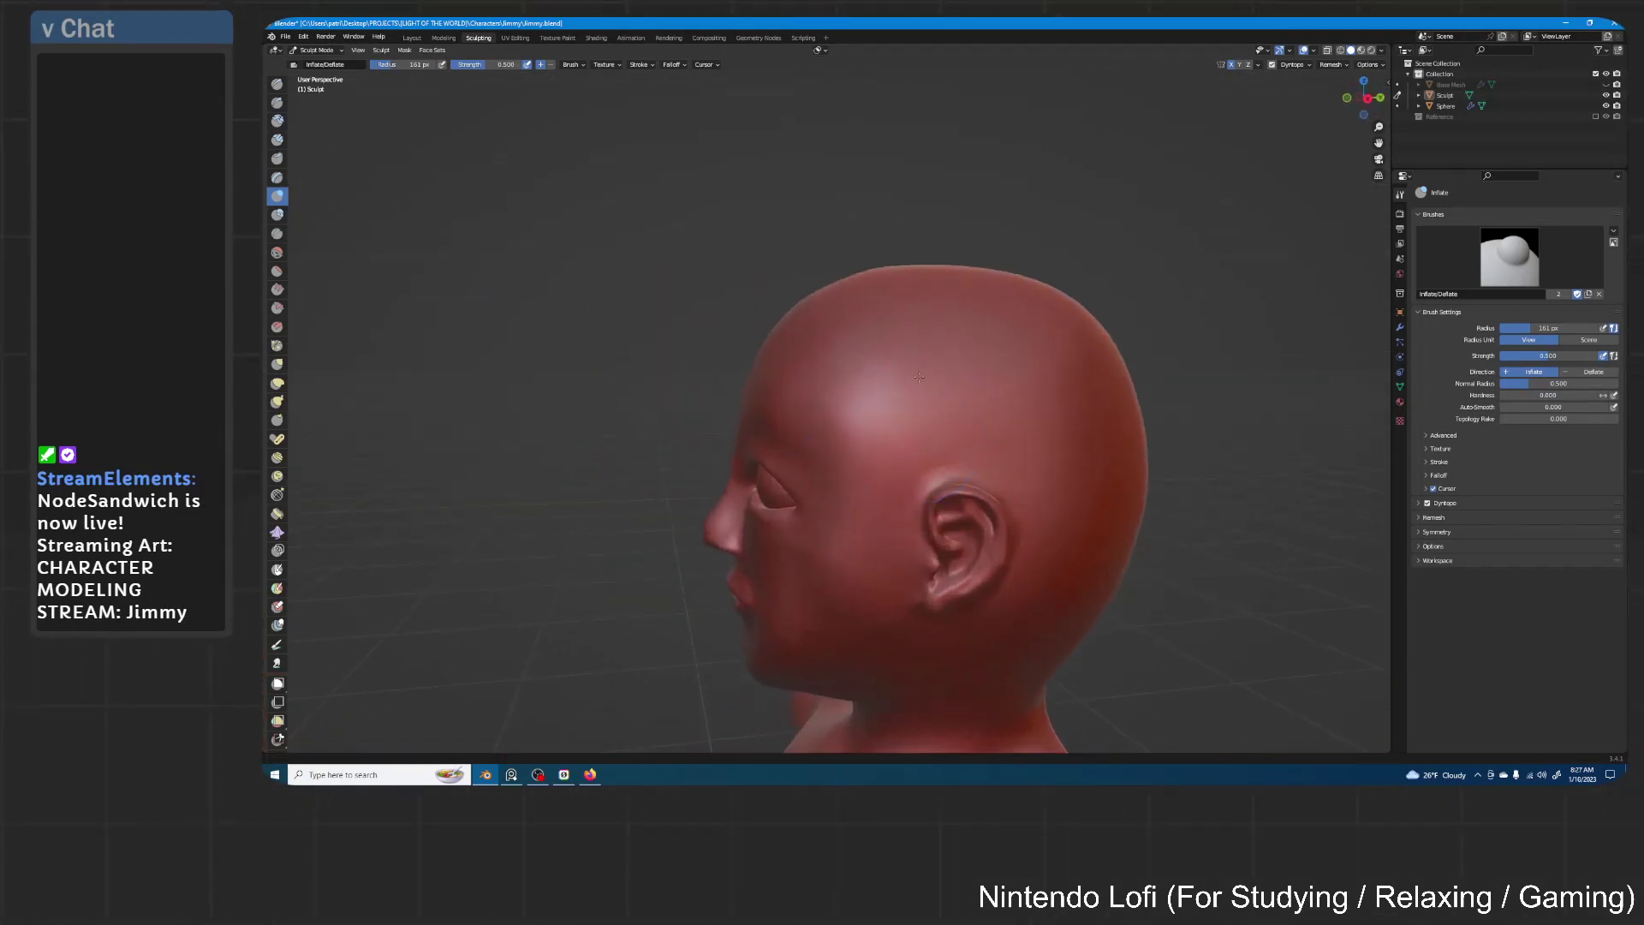
{"action": "scroll", "coordinate": [985, 398], "scroll_direction": "up", "scroll_amount": 1}
{"action": "key", "text": "g"}
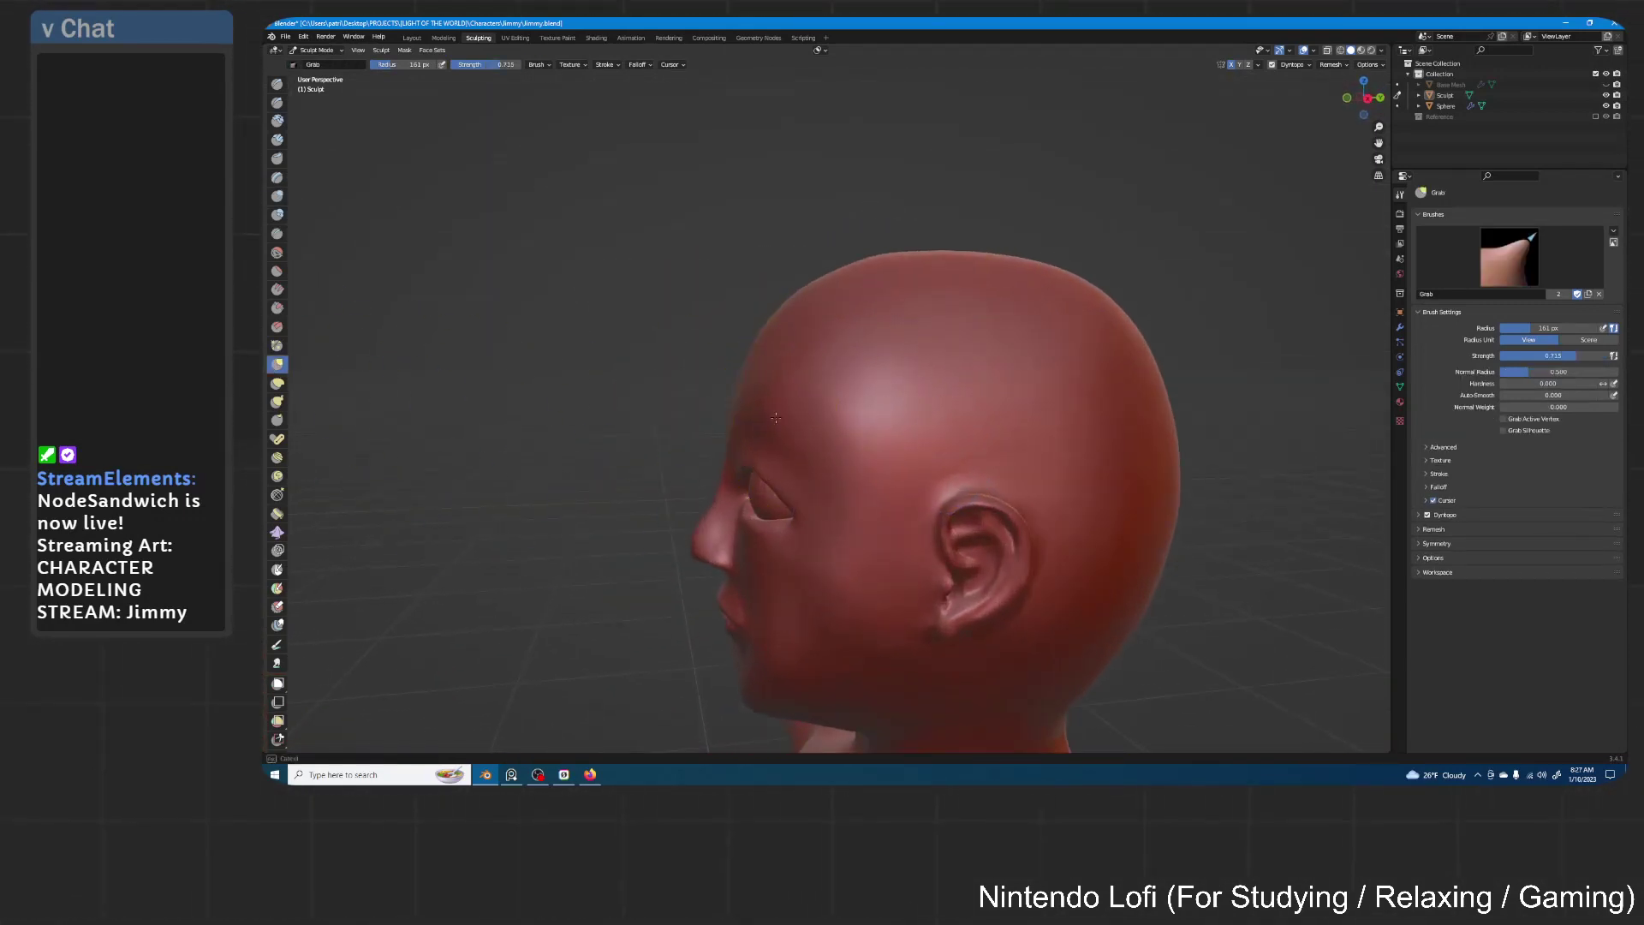
{"action": "middle_click_drag", "start_coordinate": [775, 411], "coordinate": [961, 411]}
{"action": "middle_click_drag", "start_coordinate": [773, 345], "coordinate": [948, 501]}
{"action": "mouse_move", "coordinate": [948, 470]}
{"action": "middle_mouse_down", "text": "shift"}
{"action": "mouse_move", "coordinate": [954, 342]}
{"action": "mouse_move", "coordinate": [976, 408]}
{"action": "mouse_move", "coordinate": [997, 361]}
{"action": "mouse_move", "coordinate": [976, 357]}
{"action": "mouse_move", "coordinate": [1009, 356]}
{"action": "mouse_move", "coordinate": [912, 366]}
{"action": "middle_mouse_up", "text": "shift"}
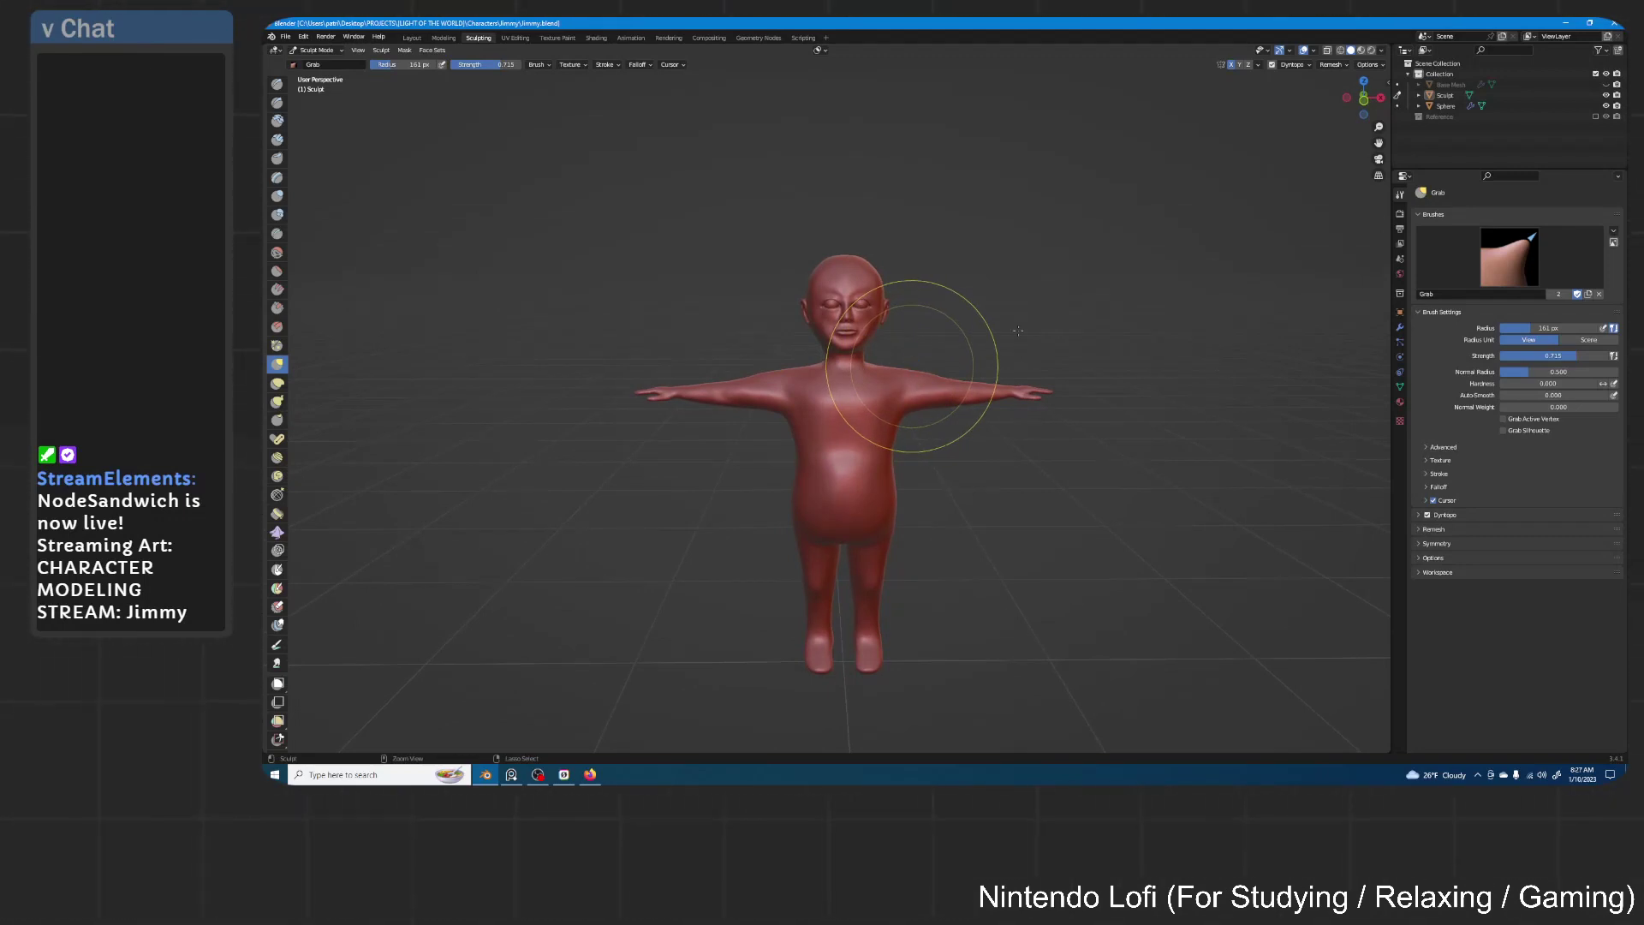
{"action": "key", "text": "alt+Tab"}
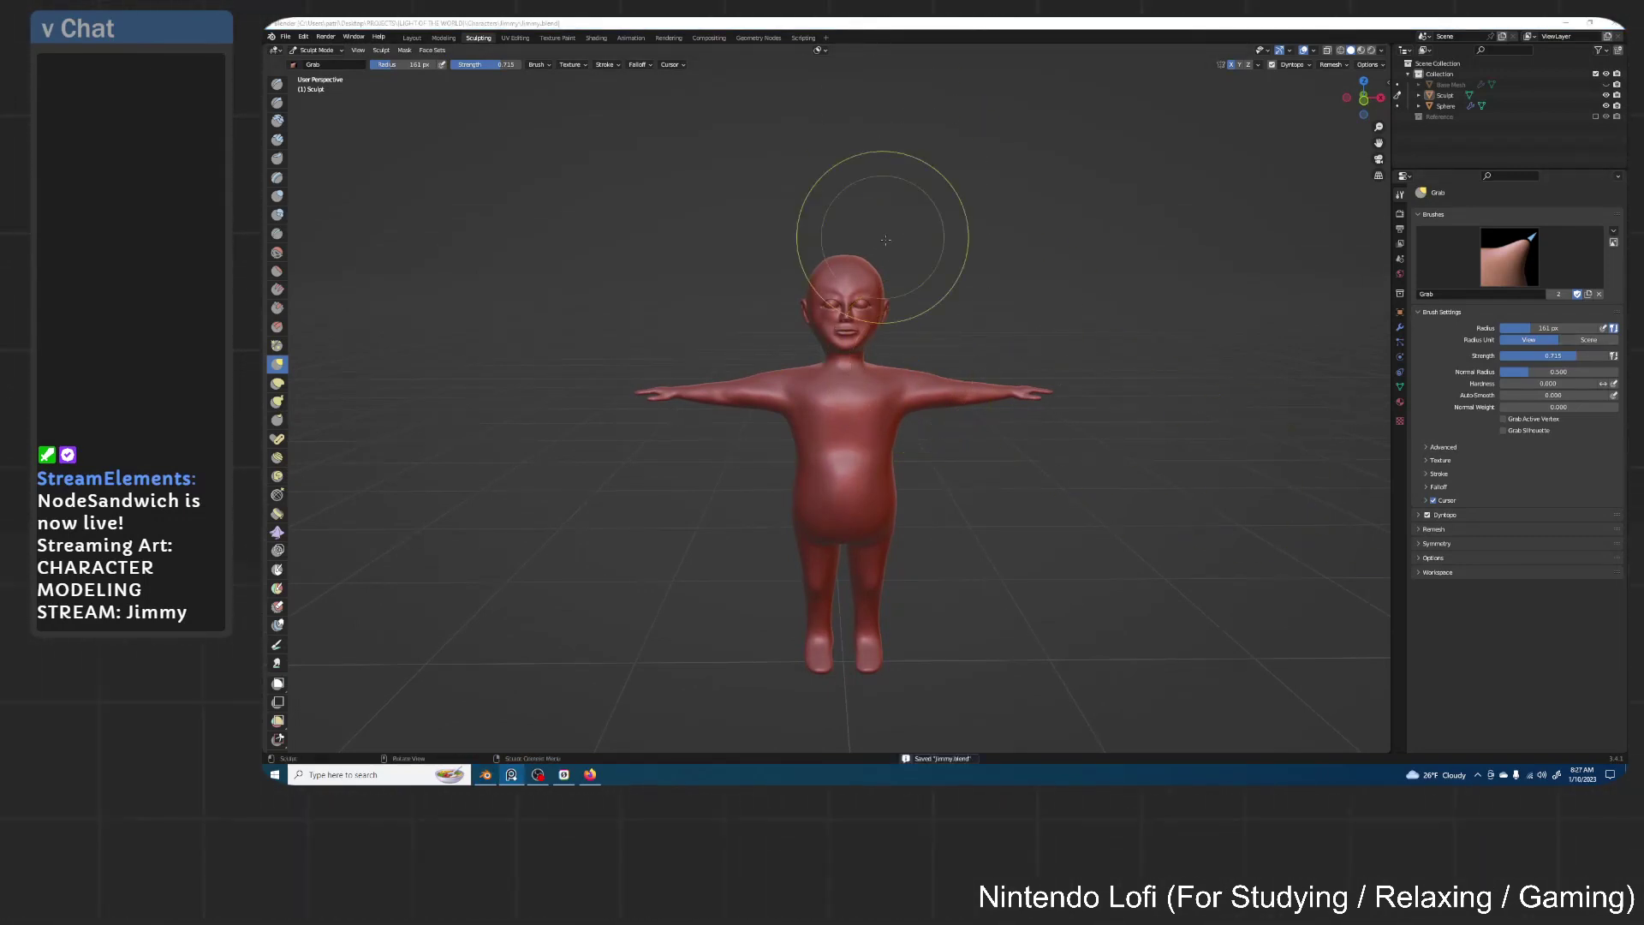
{"action": "middle_click_drag", "start_coordinate": [883, 237], "coordinate": [885, 240]}
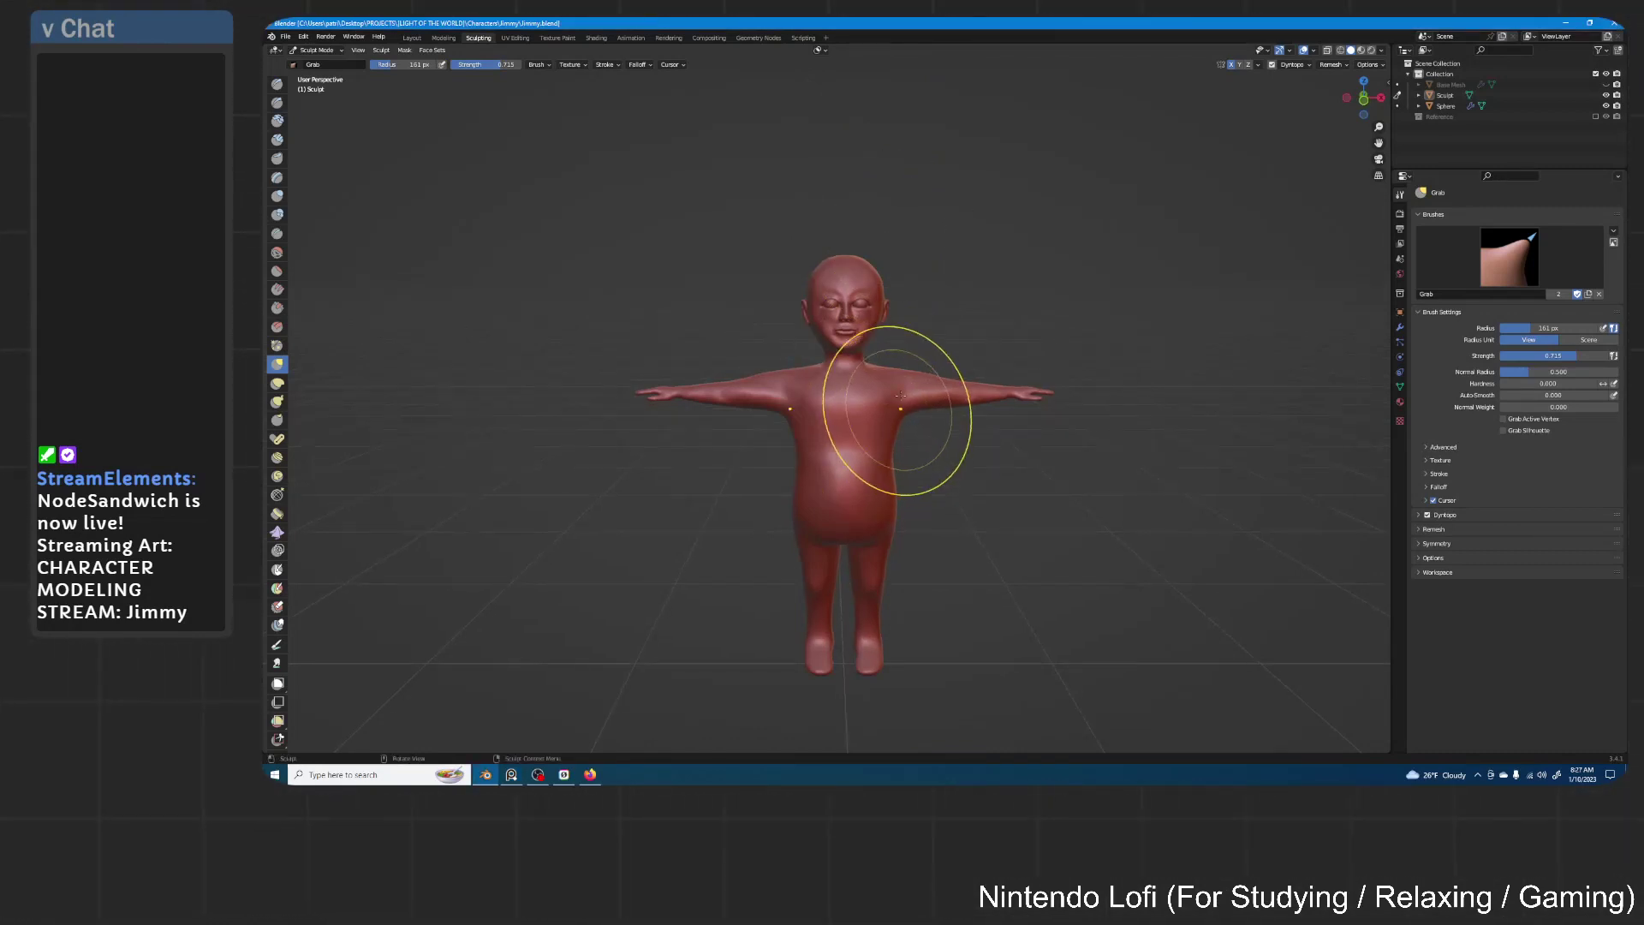
Adjust the corners of the mouth from the front with the Grab brush, reducing its radius to 189 px
{"action": "scroll", "coordinate": [870, 365], "scroll_direction": "up", "scroll_amount": 4}
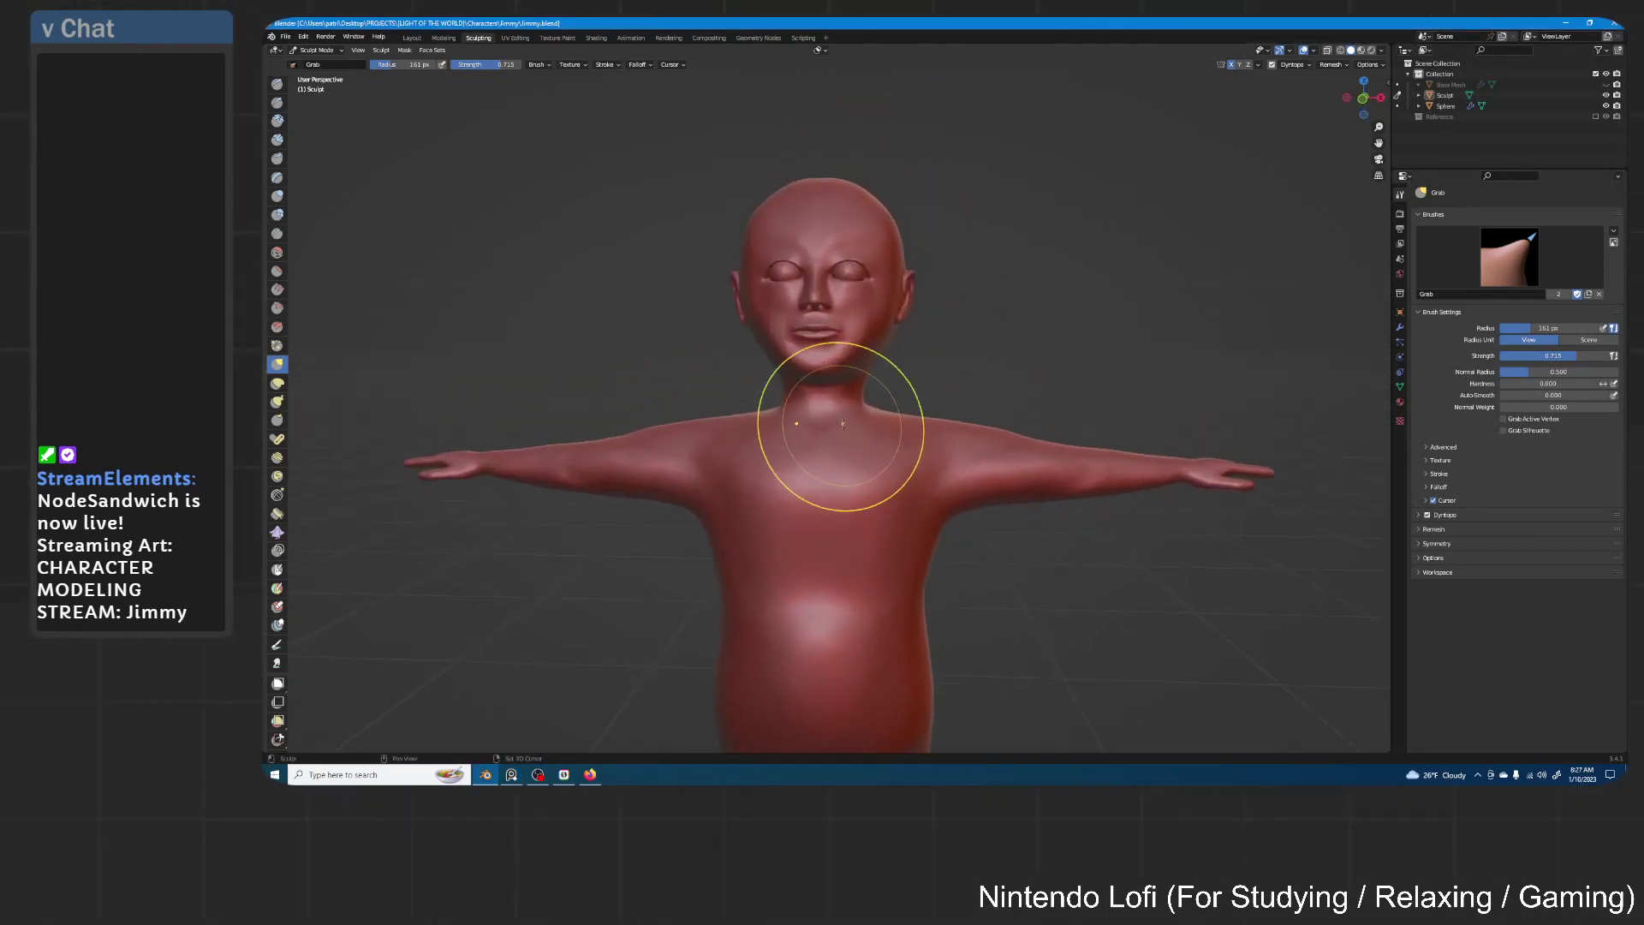
{"action": "scroll", "coordinate": [850, 435], "scroll_direction": "up", "scroll_amount": 8}
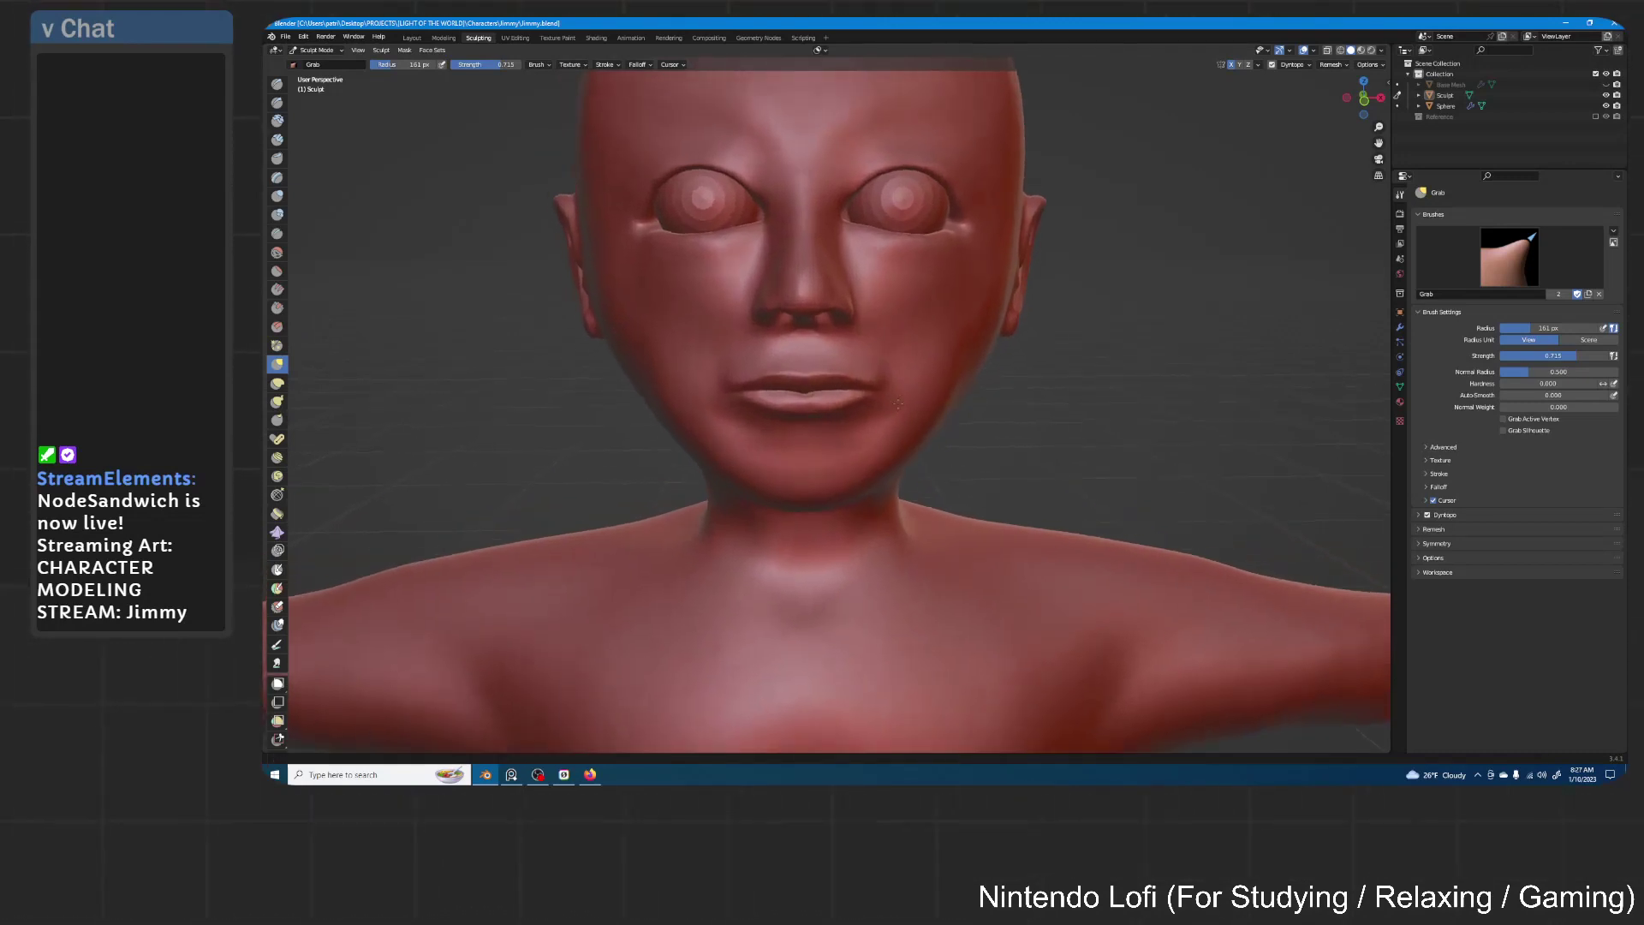
{"action": "key", "text": "f"}
{"action": "left_click", "coordinate": [891, 411]}
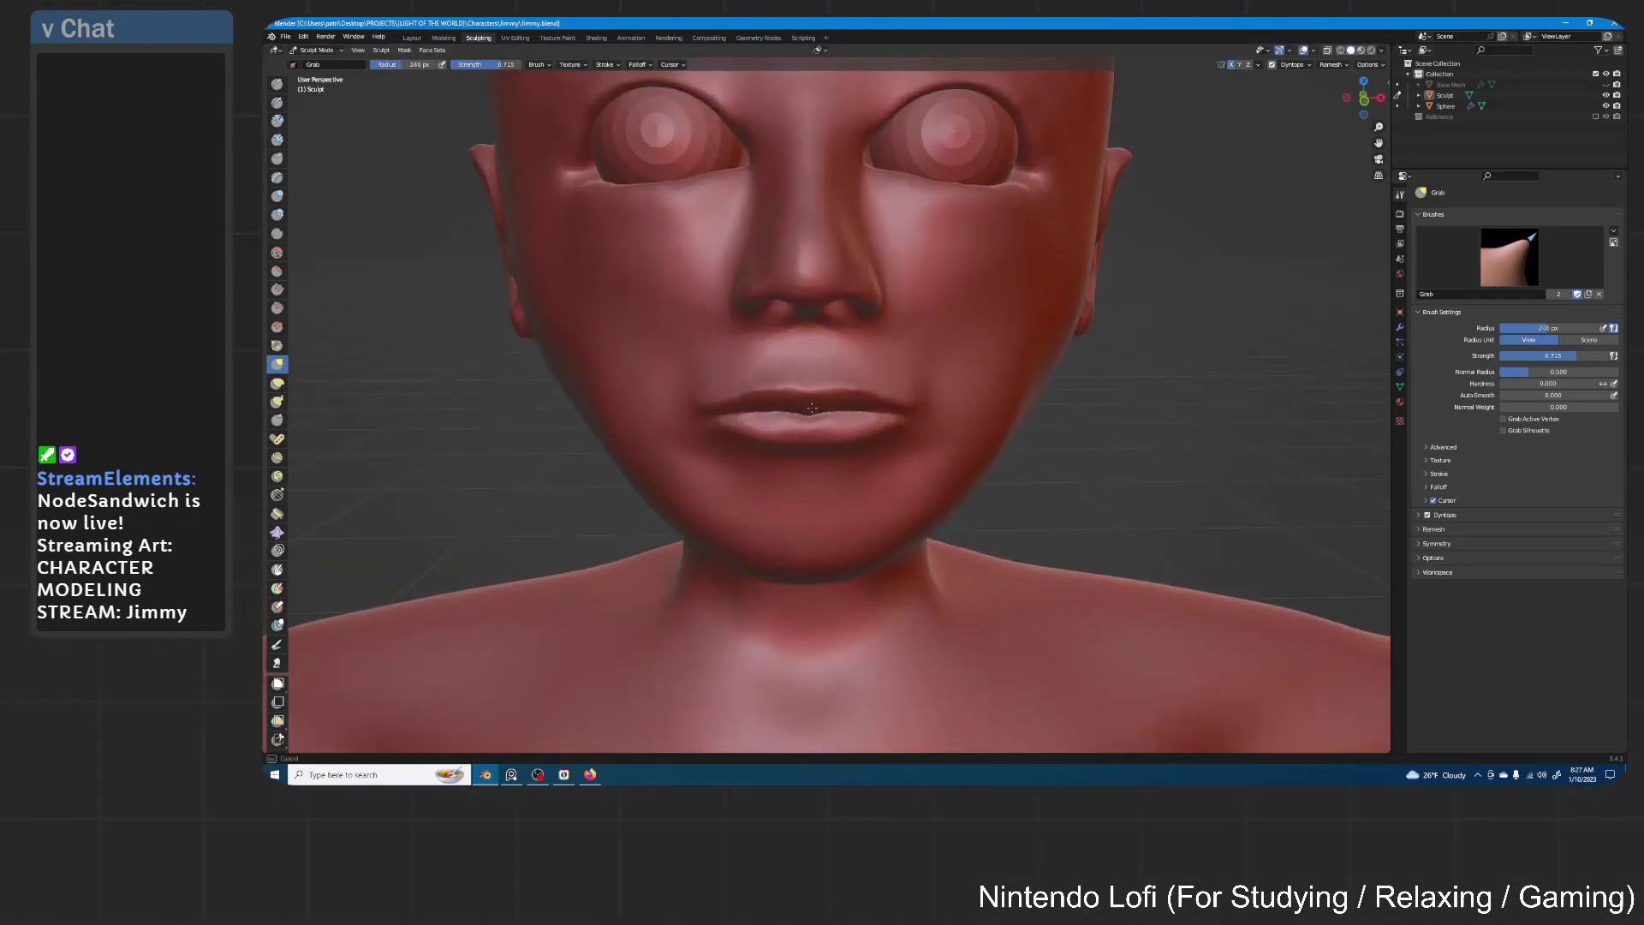
{"action": "left_click_drag", "start_coordinate": [909, 399], "coordinate": [909, 403]}
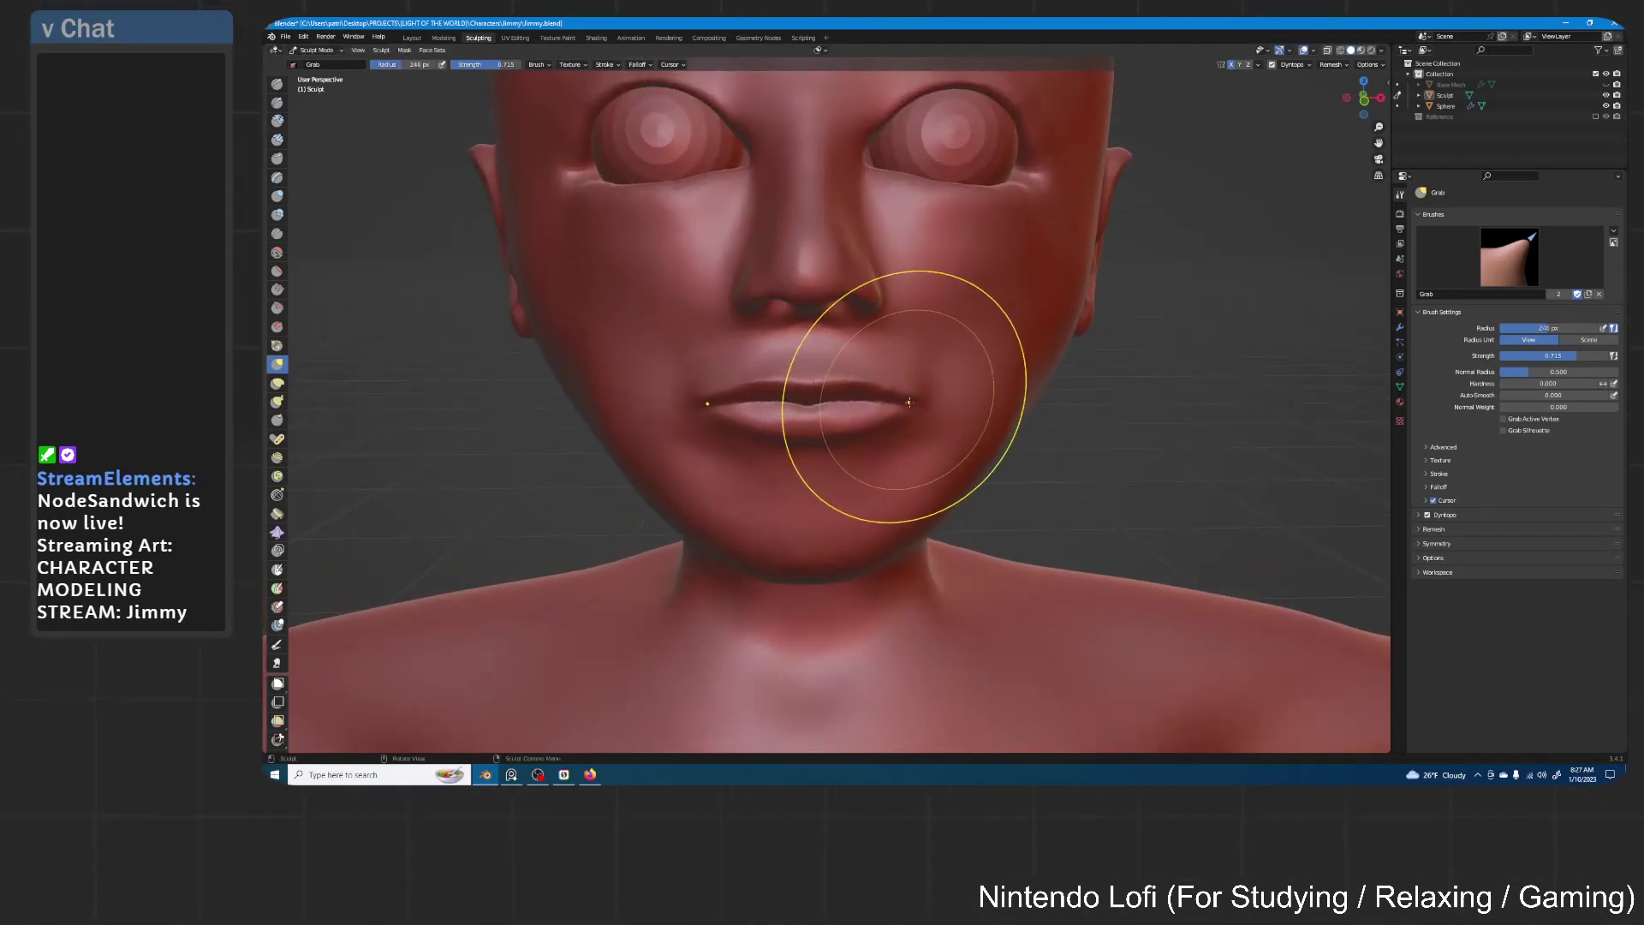
{"action": "scroll", "coordinate": [924, 403], "scroll_direction": "down", "scroll_amount": 6}
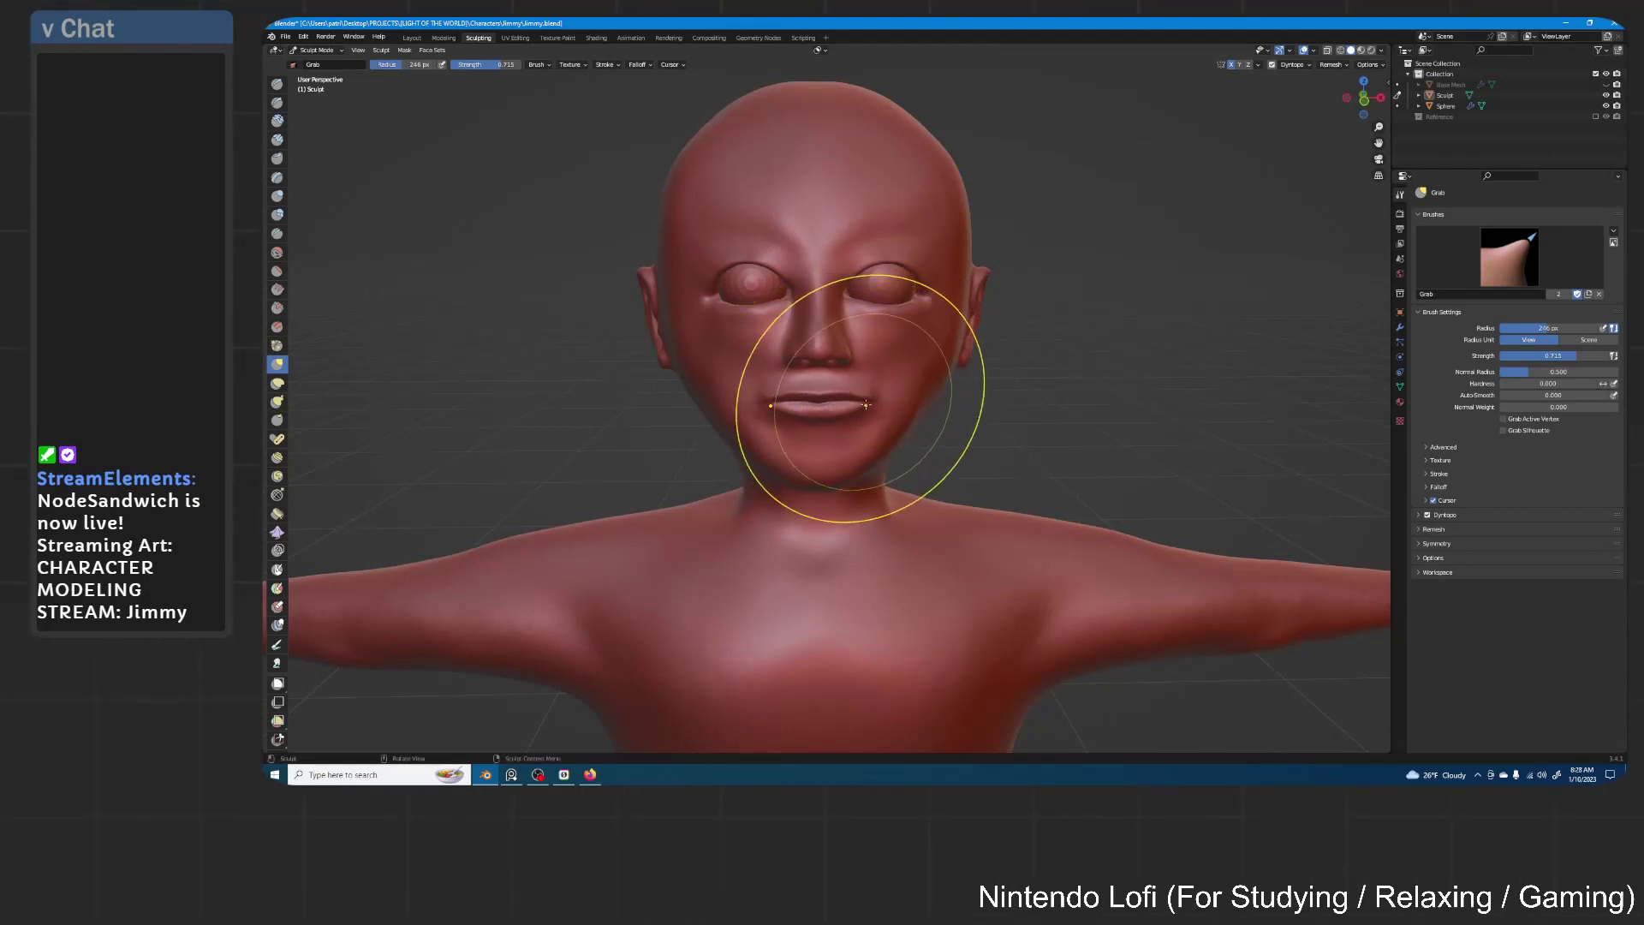
{"action": "middle_click_drag", "start_coordinate": [886, 412], "coordinate": [826, 420]}
{"action": "key", "text": "f"}
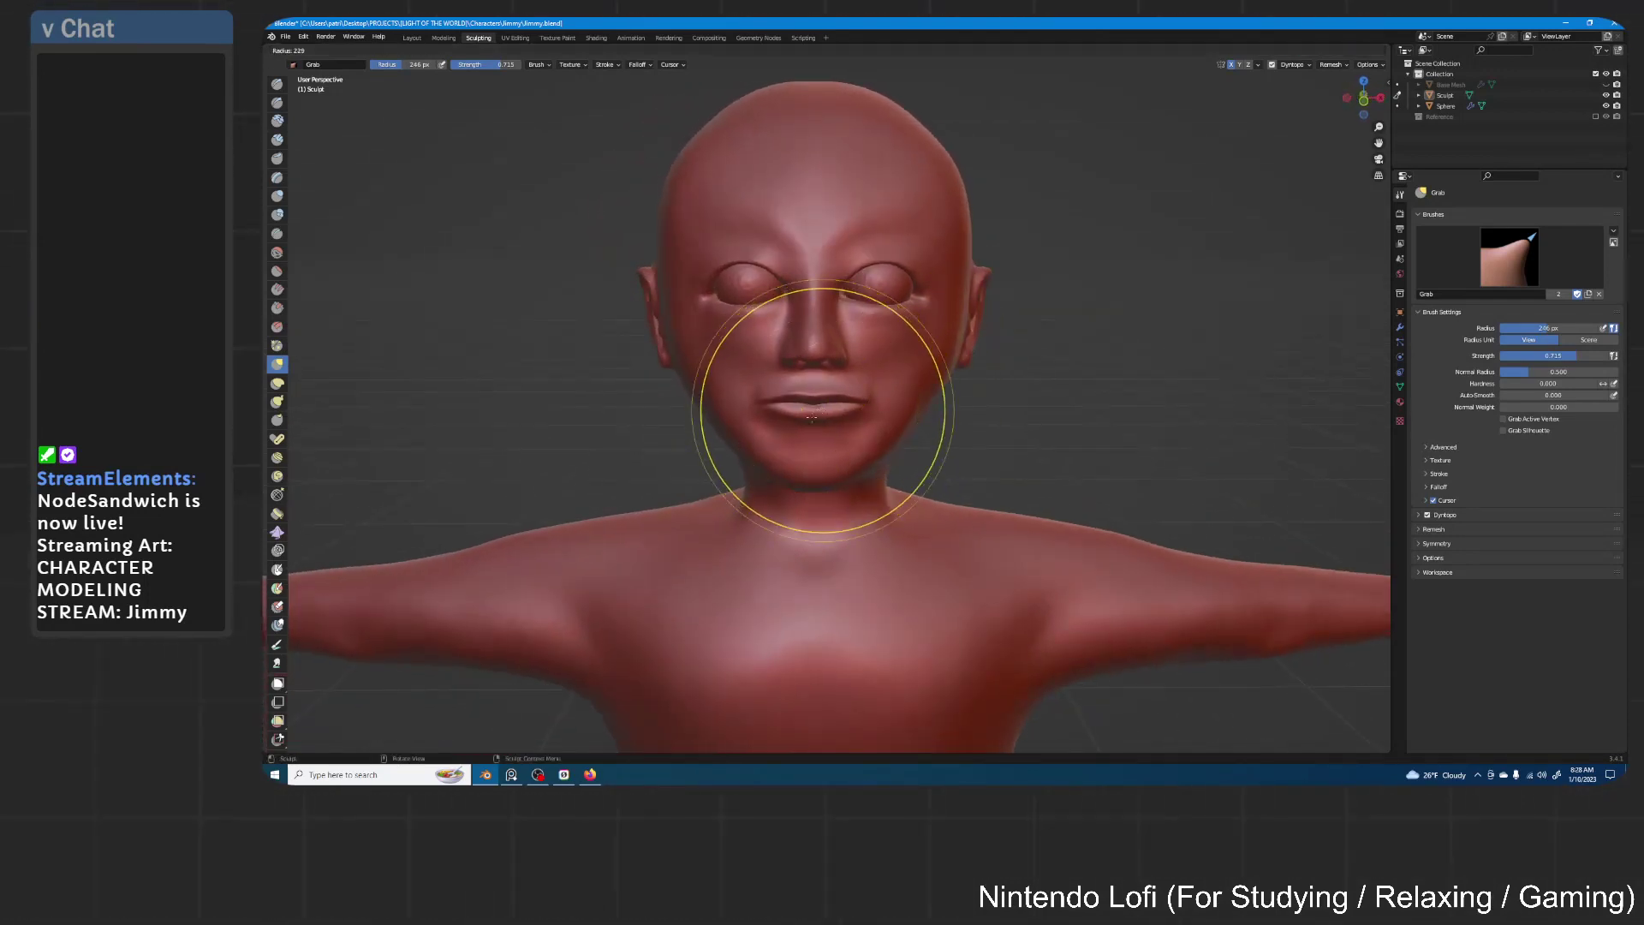
{"action": "left_click", "coordinate": [824, 412]}
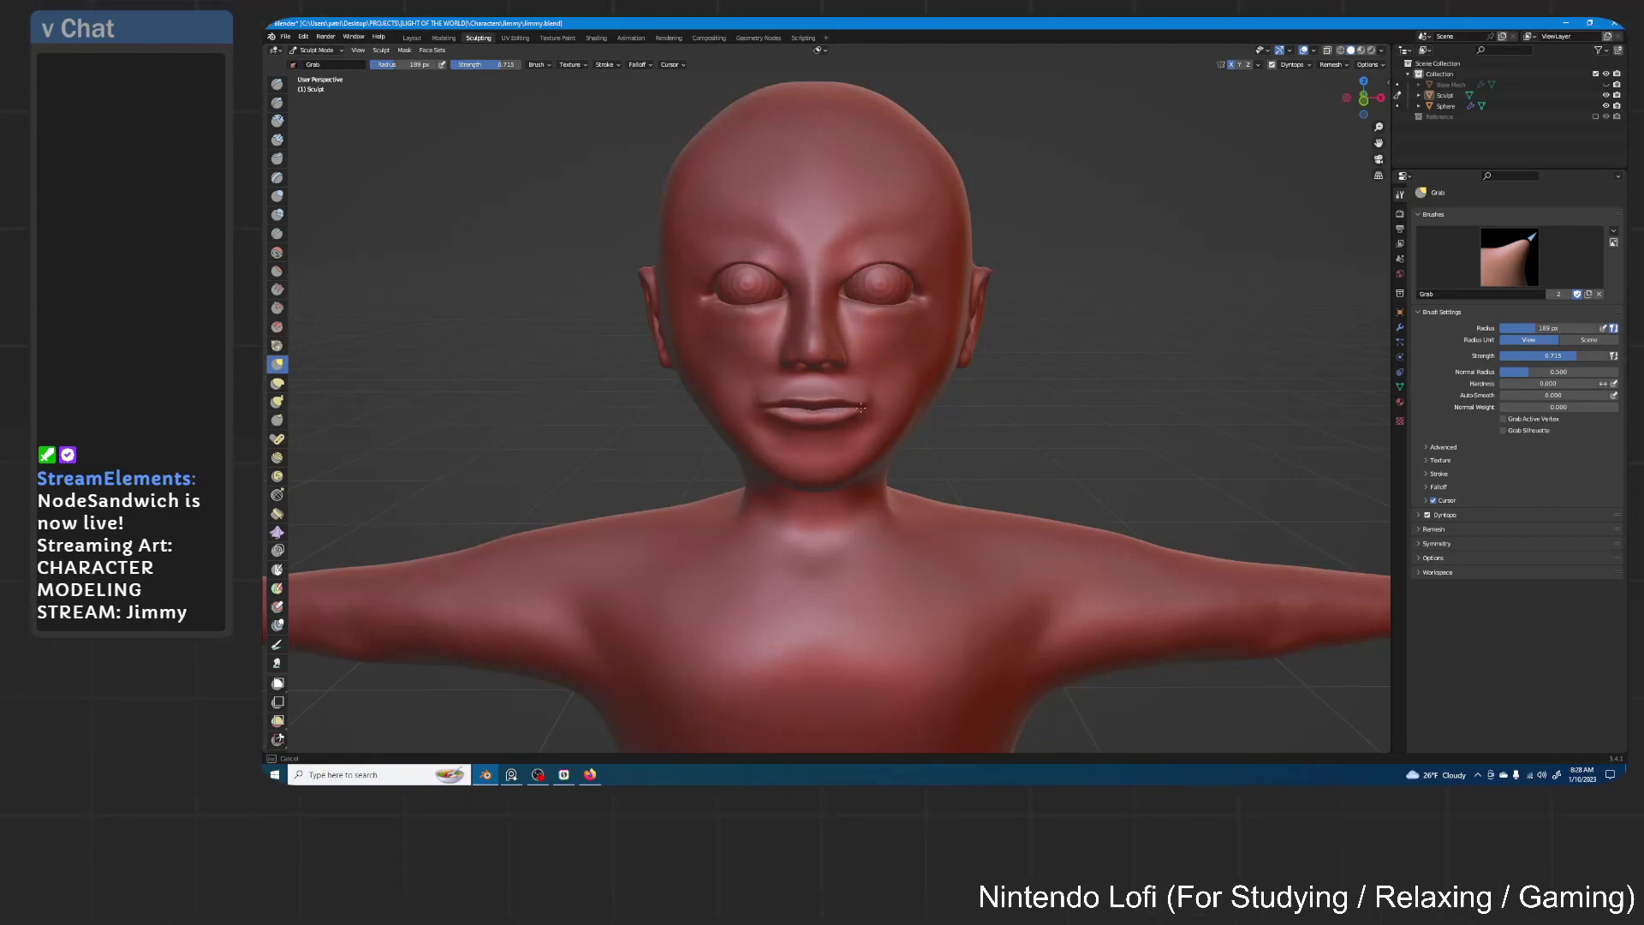
{"action": "middle_click_drag", "start_coordinate": [887, 391], "coordinate": [830, 403]}
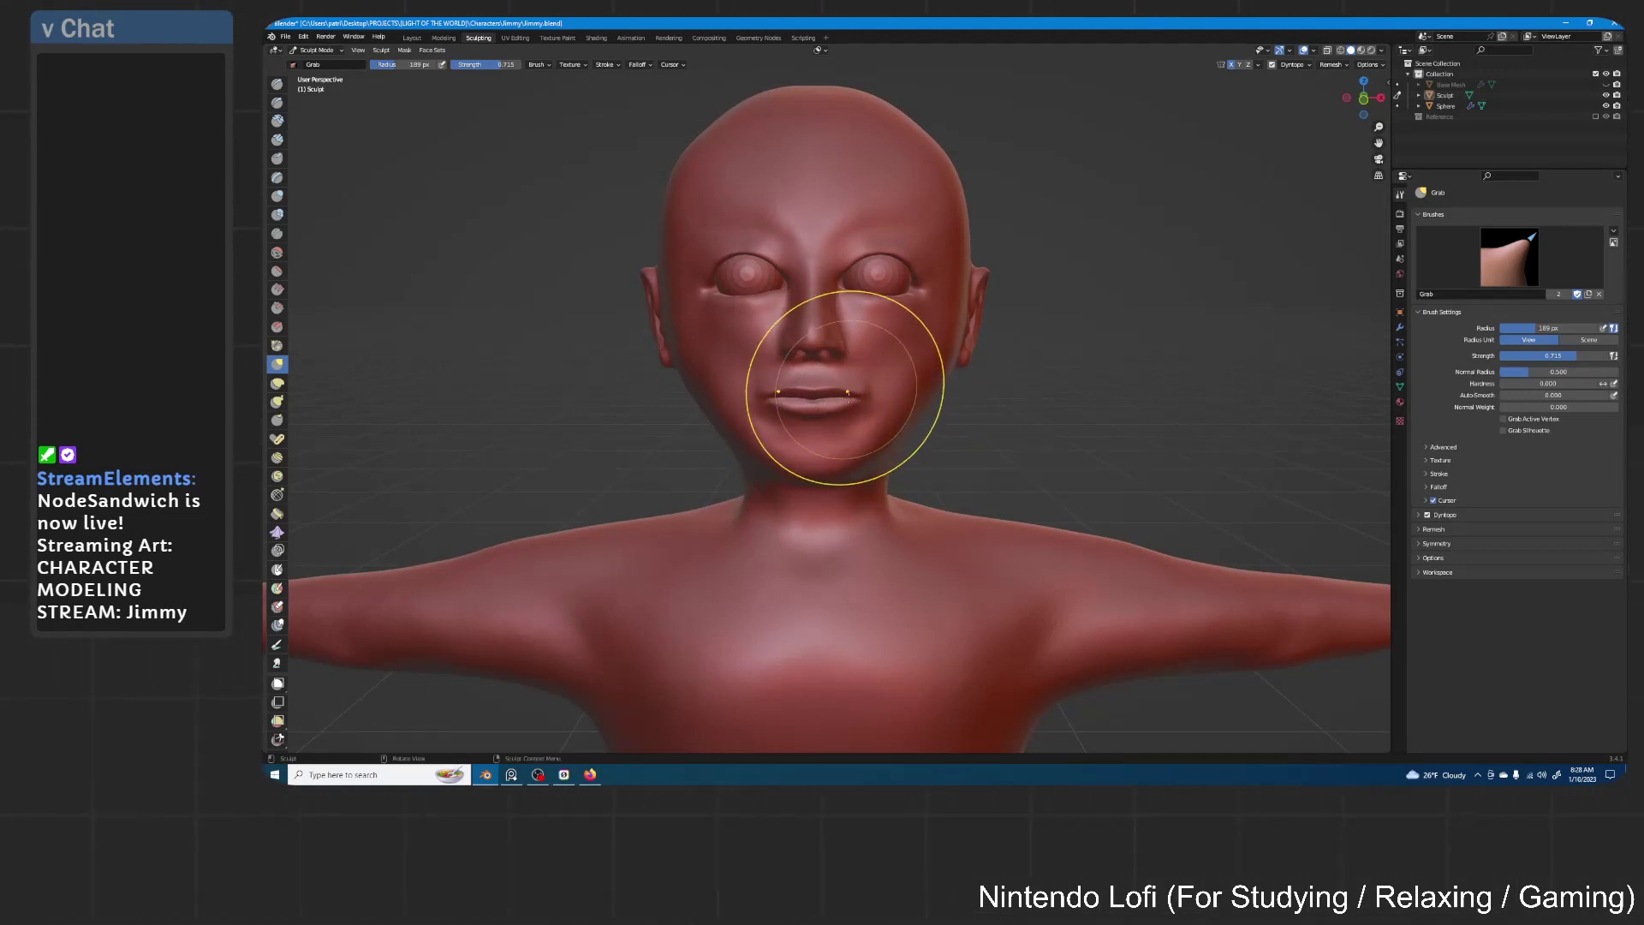
Nudge the chin slightly forward and down and push the tip of the nose back in profile
{"action": "mouse_move", "coordinate": [845, 389]}
{"action": "middle_mouse_down"}
{"action": "mouse_move", "coordinate": [771, 376]}
{"action": "mouse_move", "coordinate": [1025, 383]}
{"action": "mouse_move", "coordinate": [987, 435]}
{"action": "middle_mouse_up"}
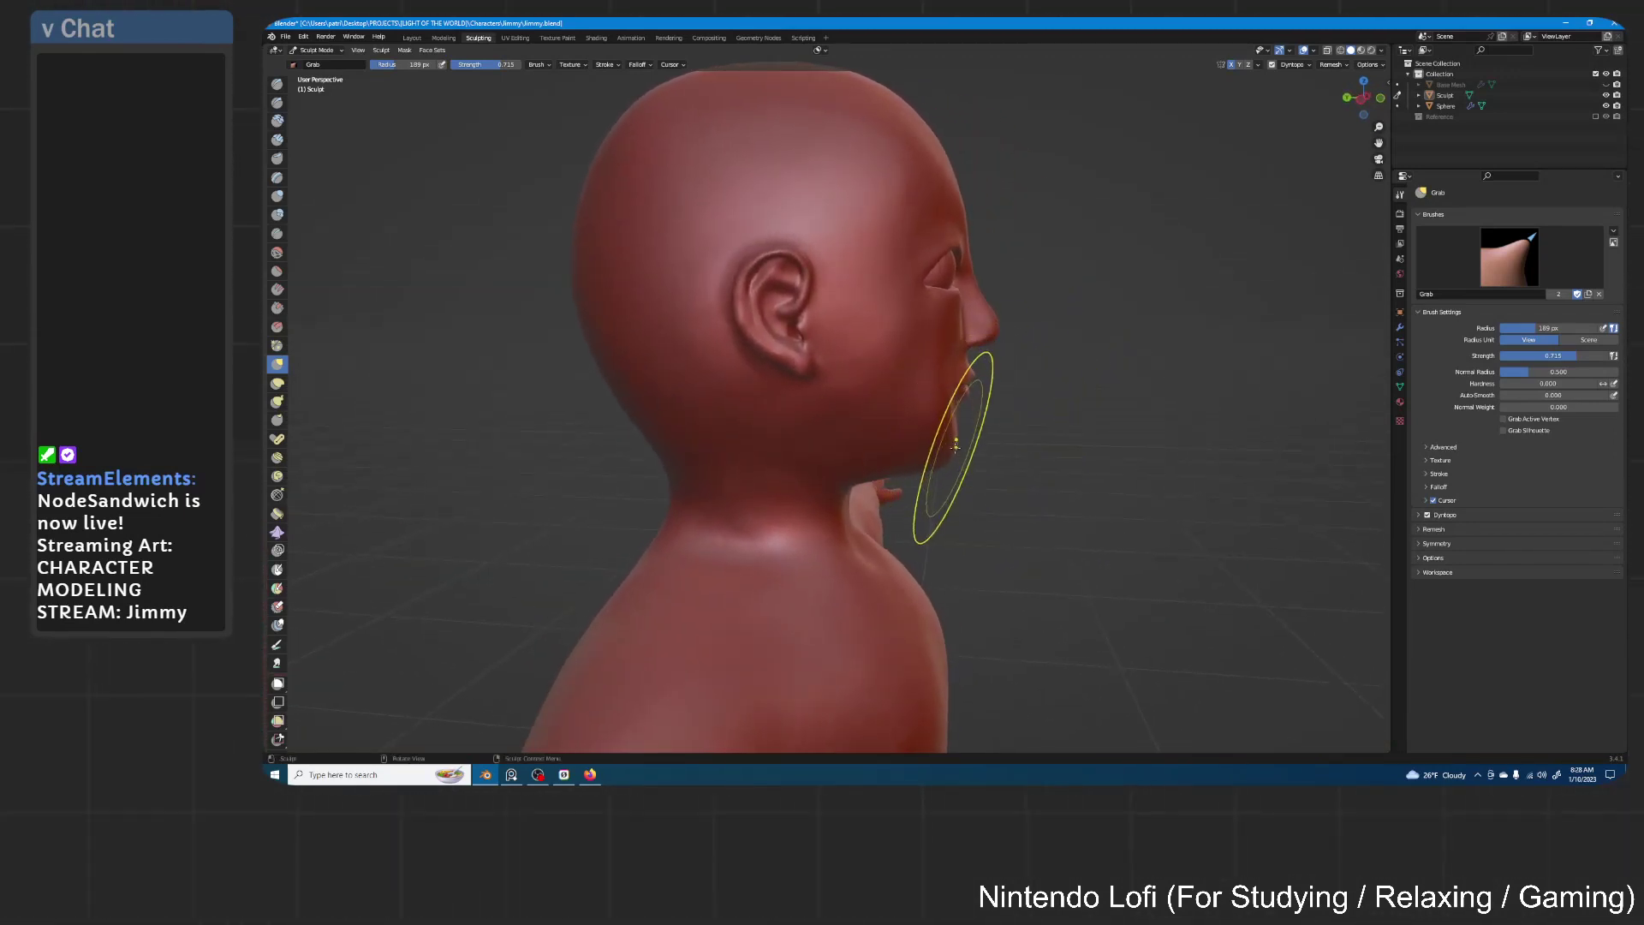
{"action": "left_click_drag", "start_coordinate": [955, 447], "coordinate": [959, 452]}
{"action": "left_click_drag", "start_coordinate": [1000, 321], "coordinate": [992, 323]}
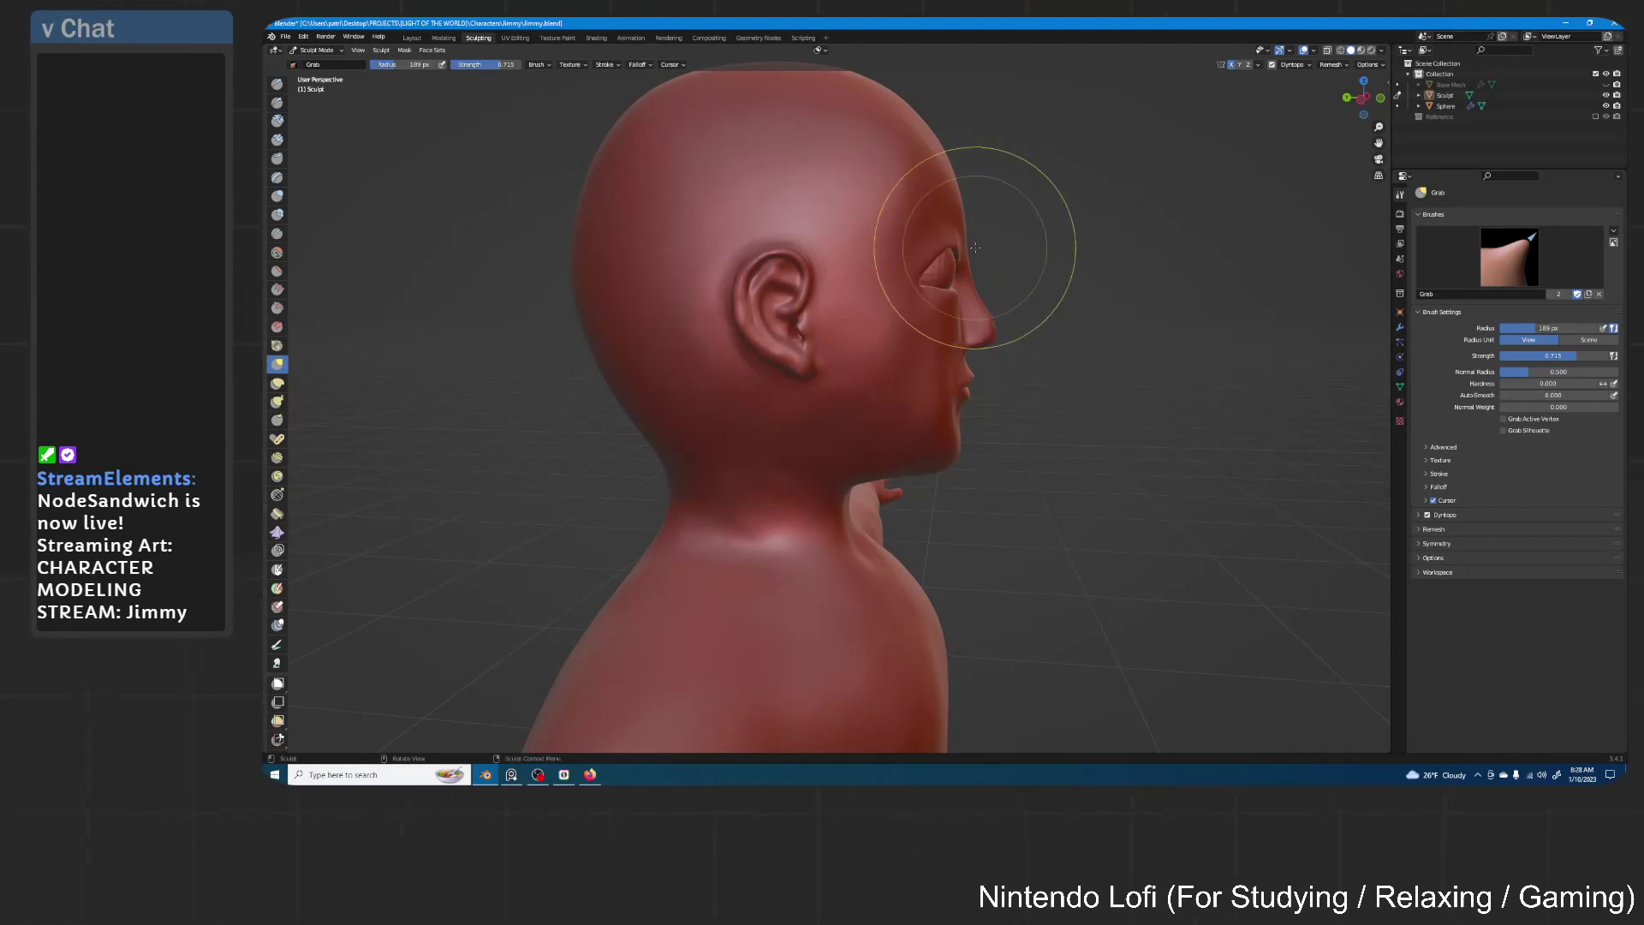
Try to fill out the area beneath the eyes with the Inflate brush at a 54 px radius
{"action": "mouse_move", "coordinate": [975, 247]}
{"action": "middle_mouse_down"}
{"action": "mouse_move", "coordinate": [894, 258]}
{"action": "mouse_move", "coordinate": [1044, 253]}
{"action": "mouse_move", "coordinate": [957, 258]}
{"action": "mouse_move", "coordinate": [1079, 275]}
{"action": "mouse_move", "coordinate": [942, 297]}
{"action": "mouse_move", "coordinate": [1104, 310]}
{"action": "mouse_move", "coordinate": [910, 385]}
{"action": "middle_mouse_up"}
{"action": "scroll", "coordinate": [976, 302], "scroll_direction": "up", "scroll_amount": 3}
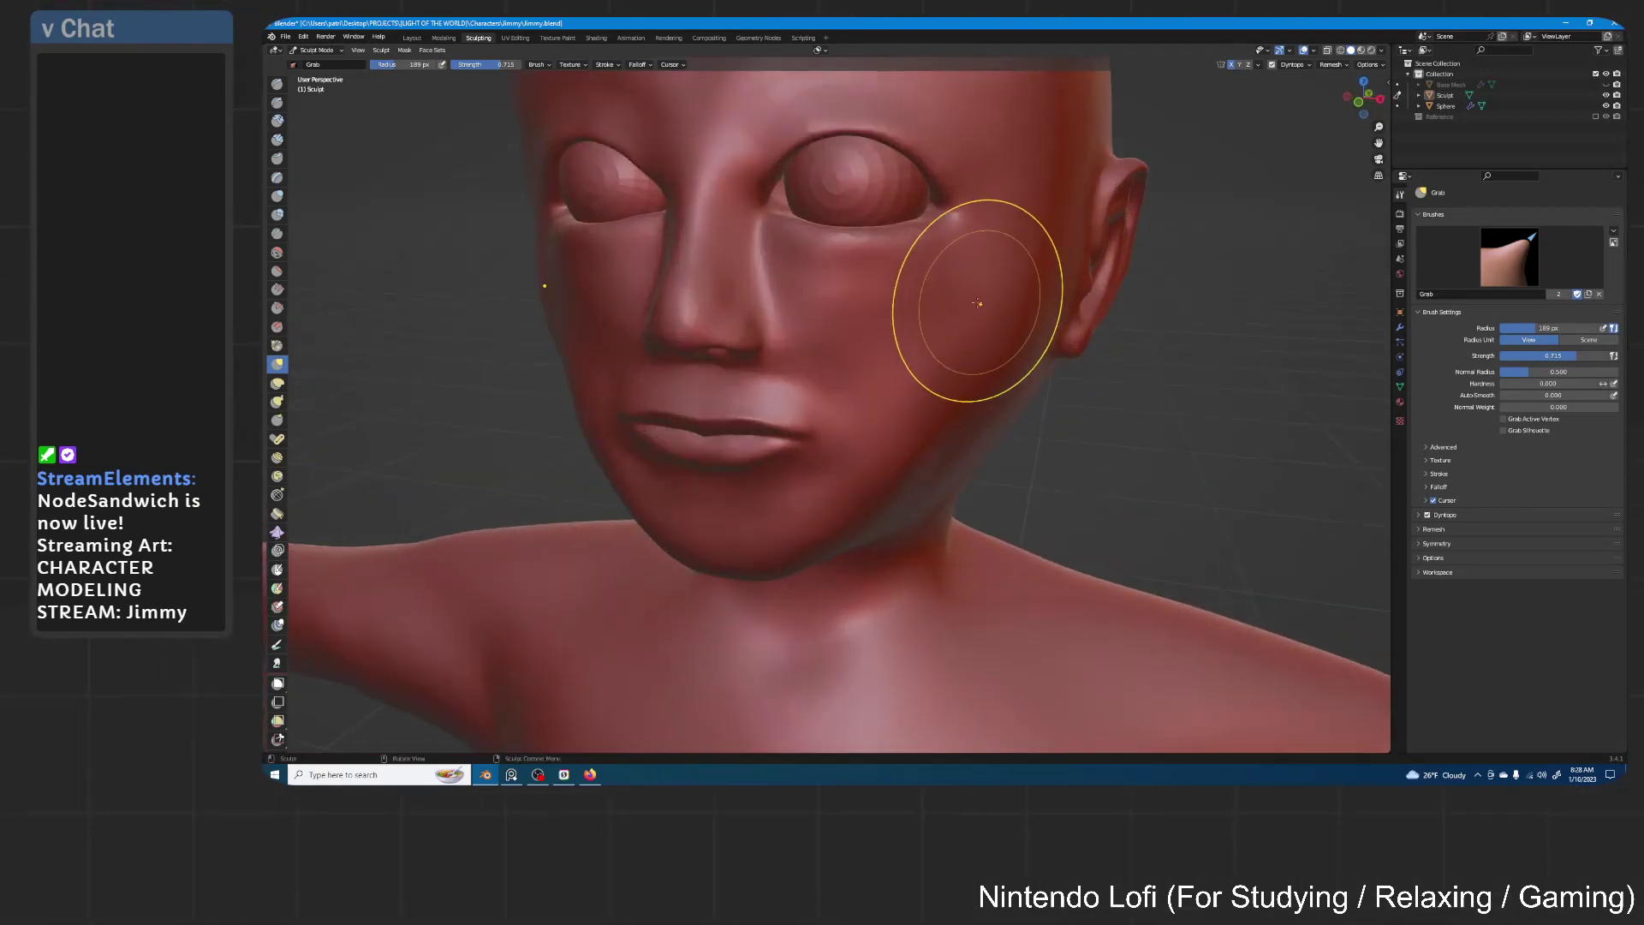
{"action": "middle_click_drag", "start_coordinate": [977, 302], "coordinate": [949, 379]}
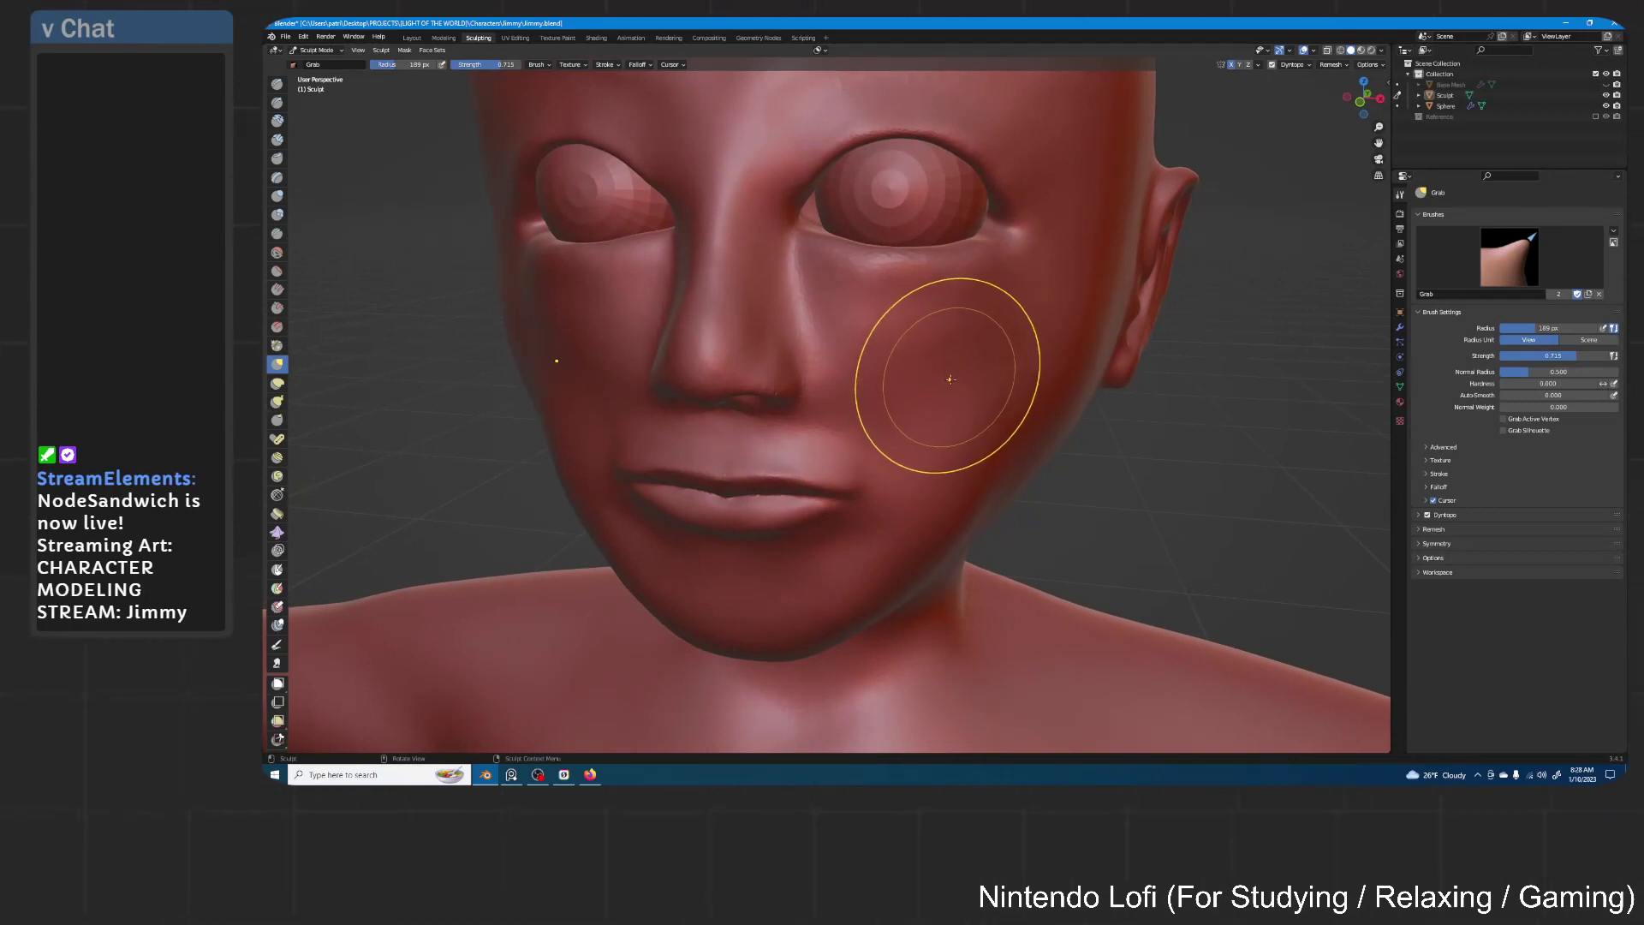
{"action": "left_click", "coordinate": [277, 195]}
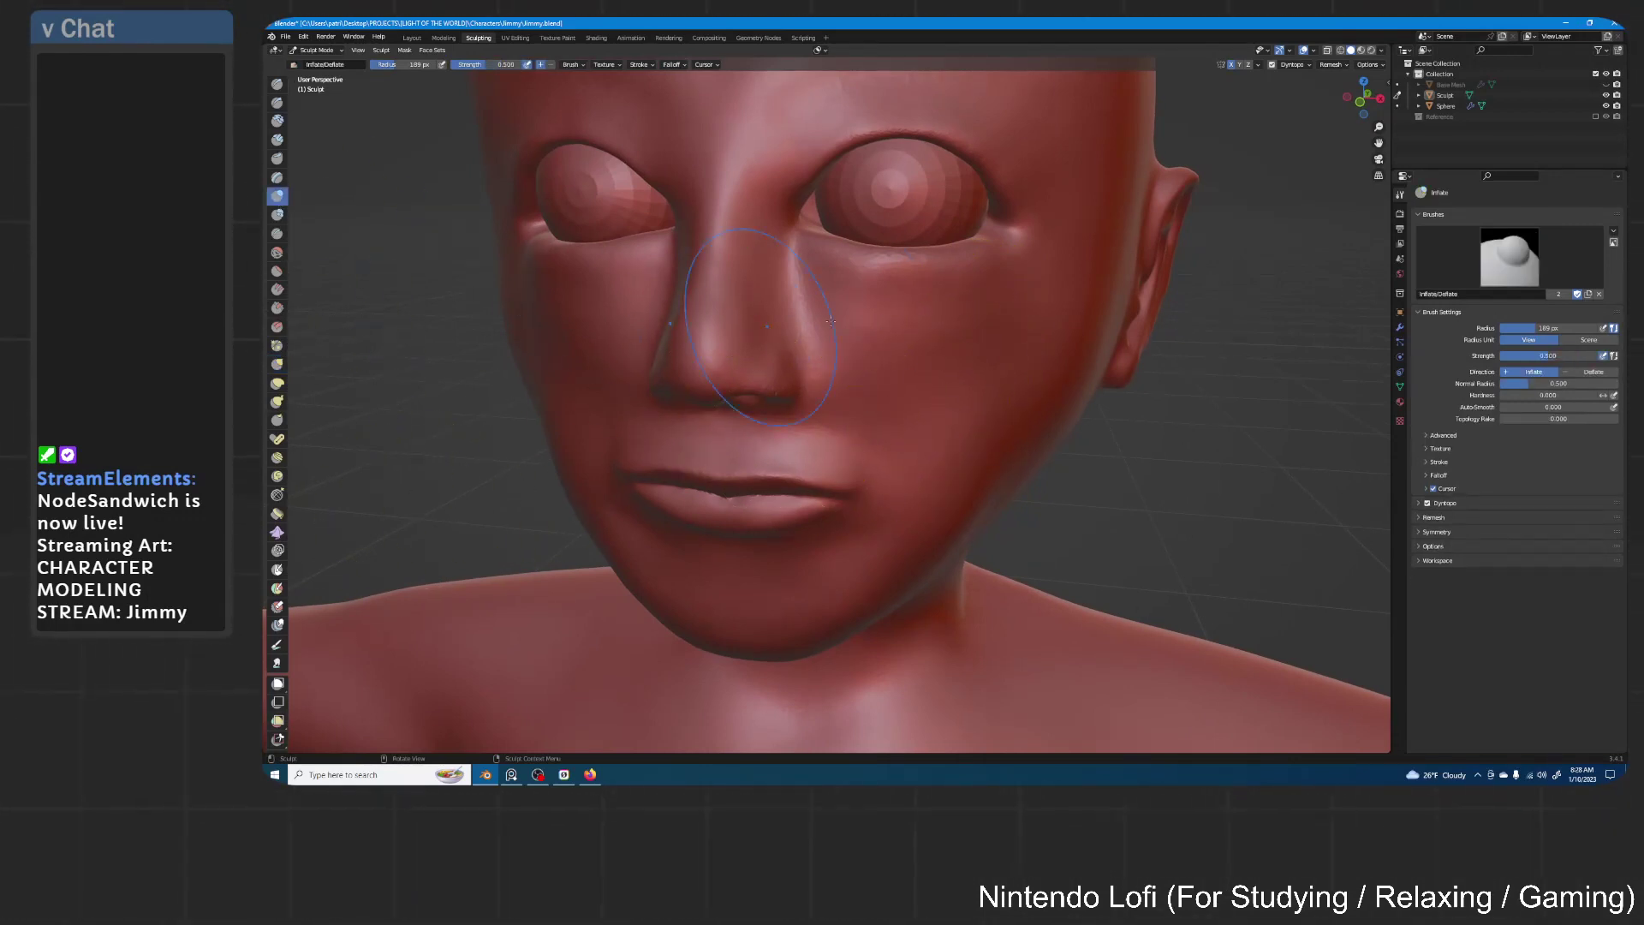
{"action": "key", "text": "f"}
{"action": "left_click", "coordinate": [757, 349]}
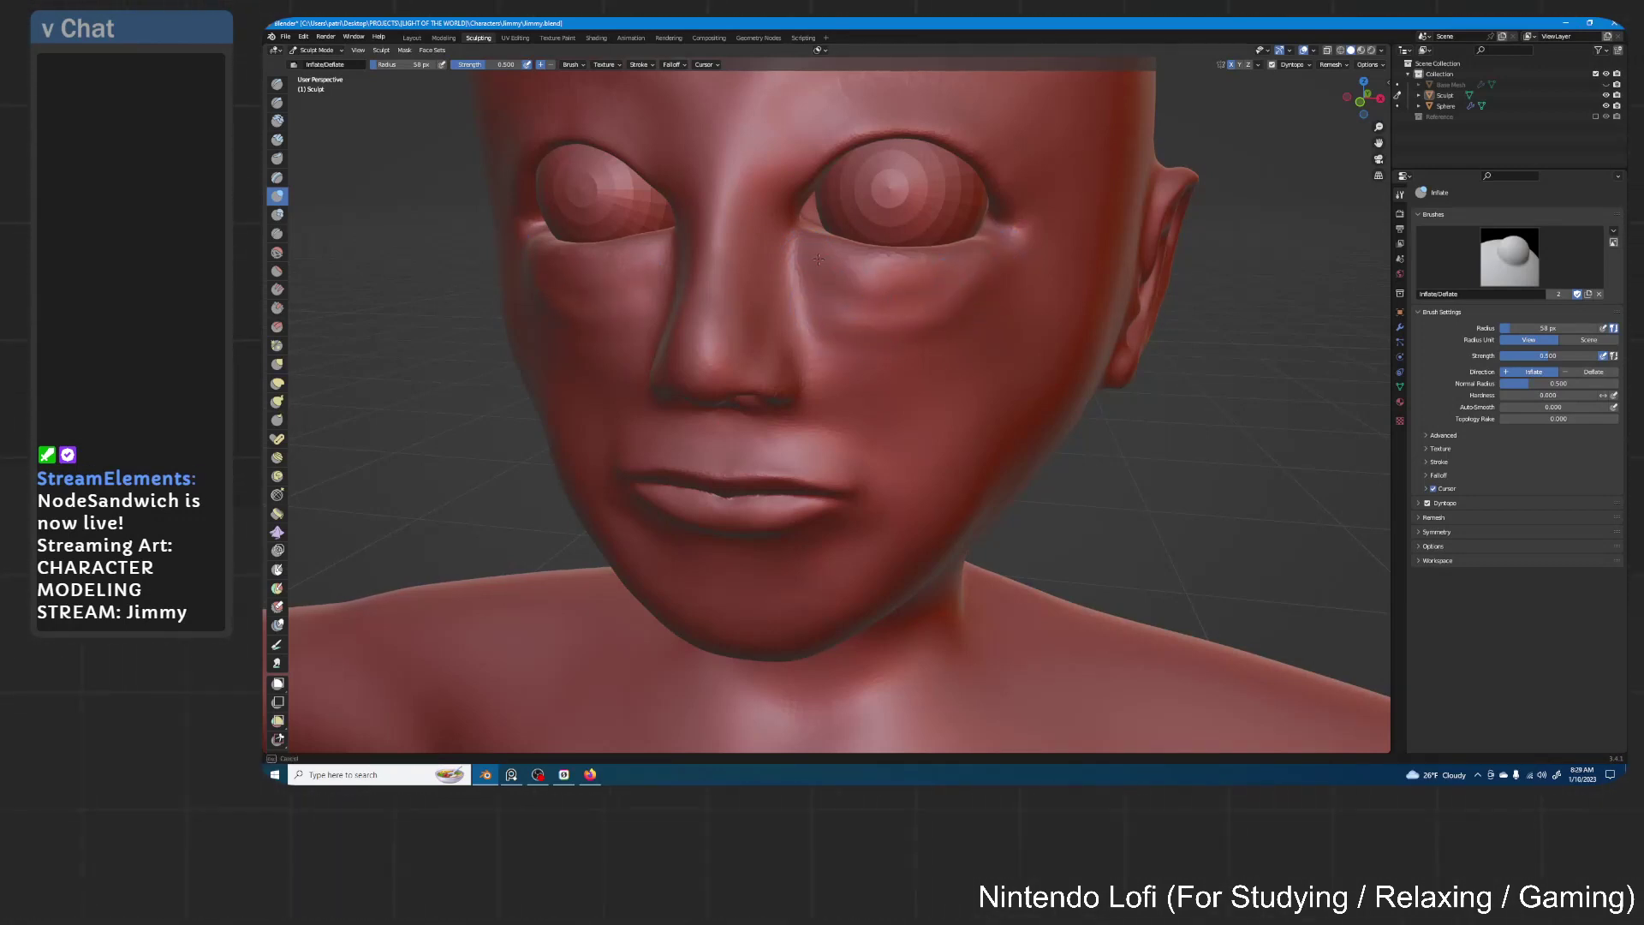
{"action": "left_click_drag", "start_coordinate": [878, 295], "coordinate": [909, 285]}
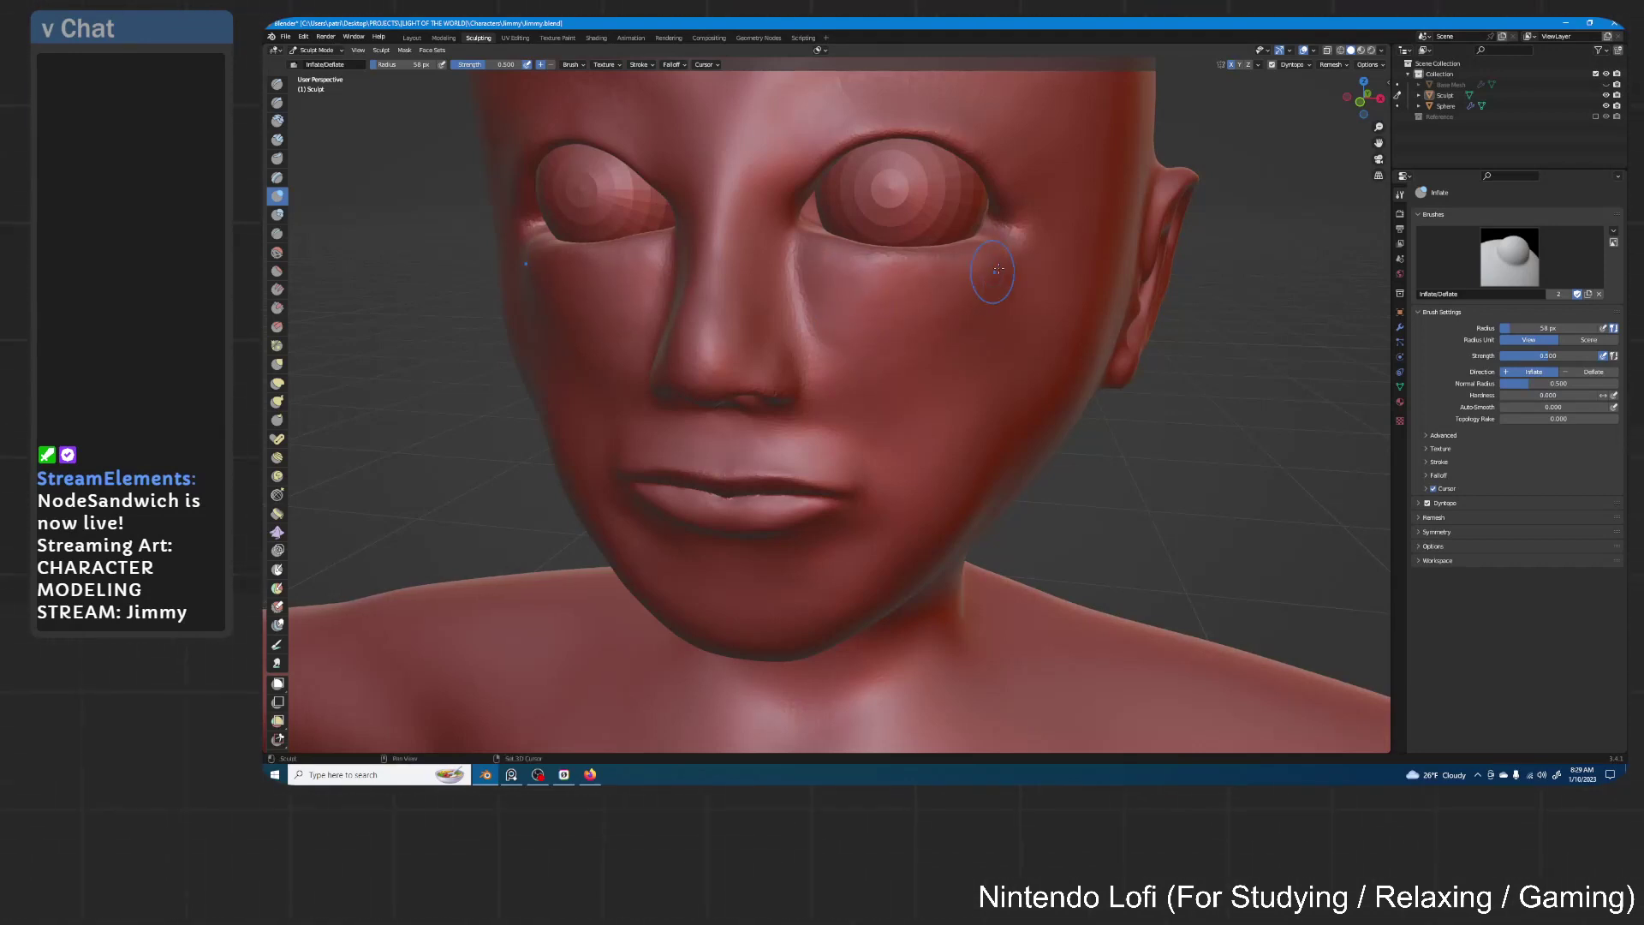
Reshape the cheek beside the nose with the Grab brush at a 157 px radius
{"action": "mouse_move", "coordinate": [998, 269]}
{"action": "middle_mouse_down"}
{"action": "mouse_move", "coordinate": [818, 357]}
{"action": "mouse_move", "coordinate": [822, 341]}
{"action": "mouse_move", "coordinate": [943, 382]}
{"action": "mouse_move", "coordinate": [905, 302]}
{"action": "middle_mouse_up"}
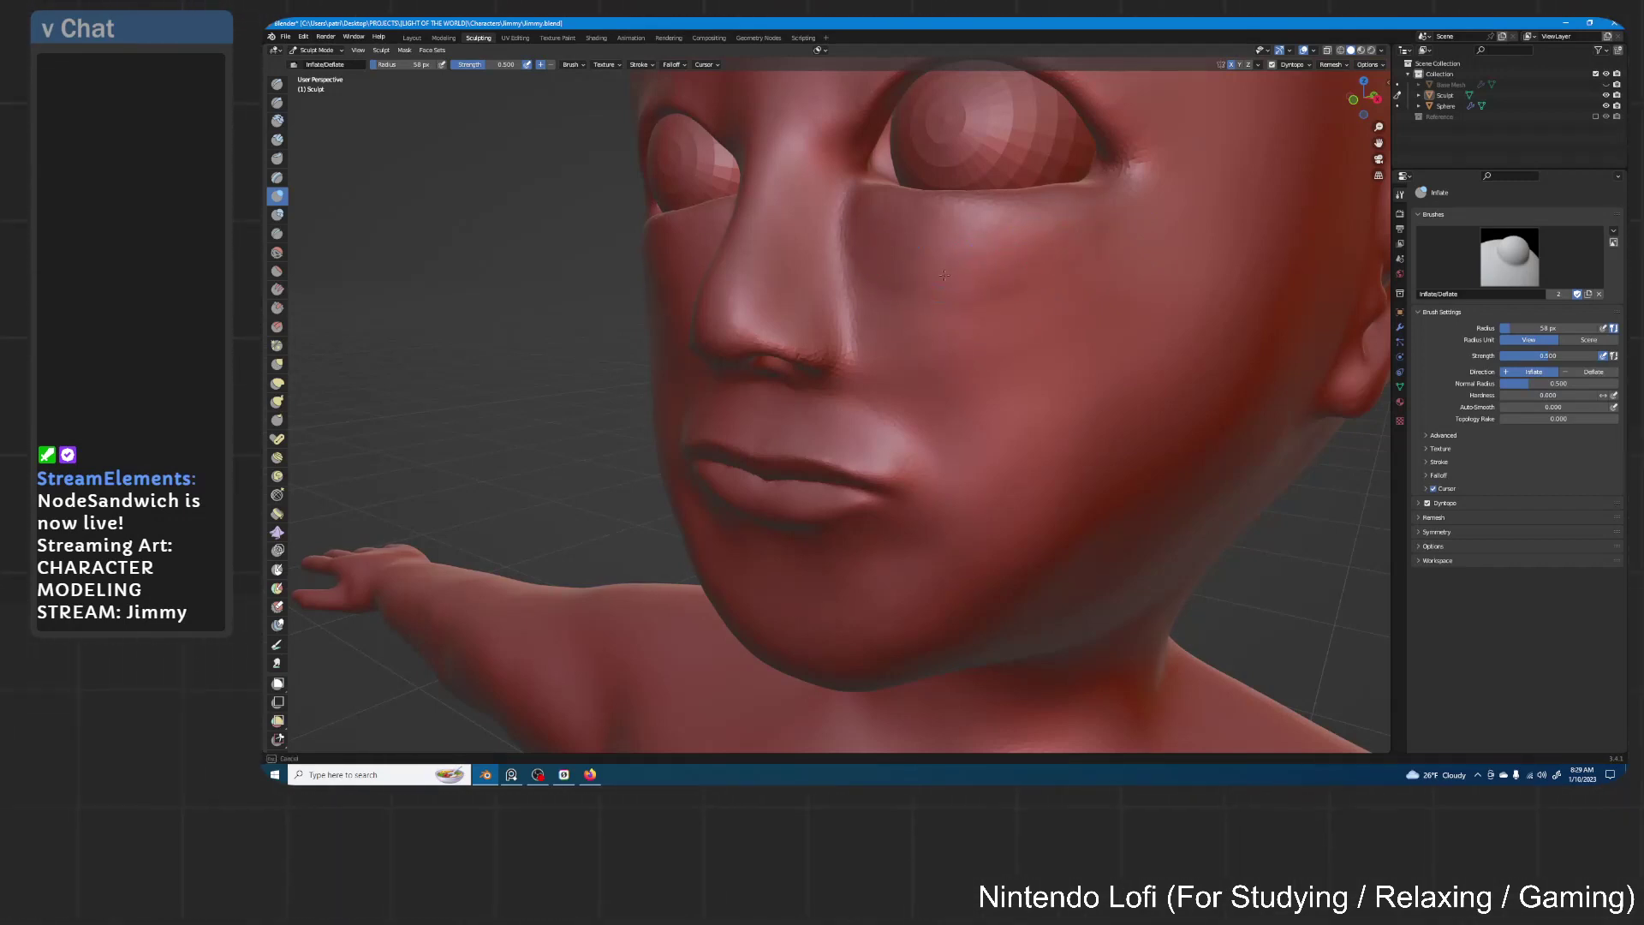
{"action": "mouse_move", "coordinate": [1107, 216]}
{"action": "middle_mouse_down"}
{"action": "mouse_move", "coordinate": [951, 244]}
{"action": "mouse_move", "coordinate": [1059, 266]}
{"action": "middle_mouse_up"}
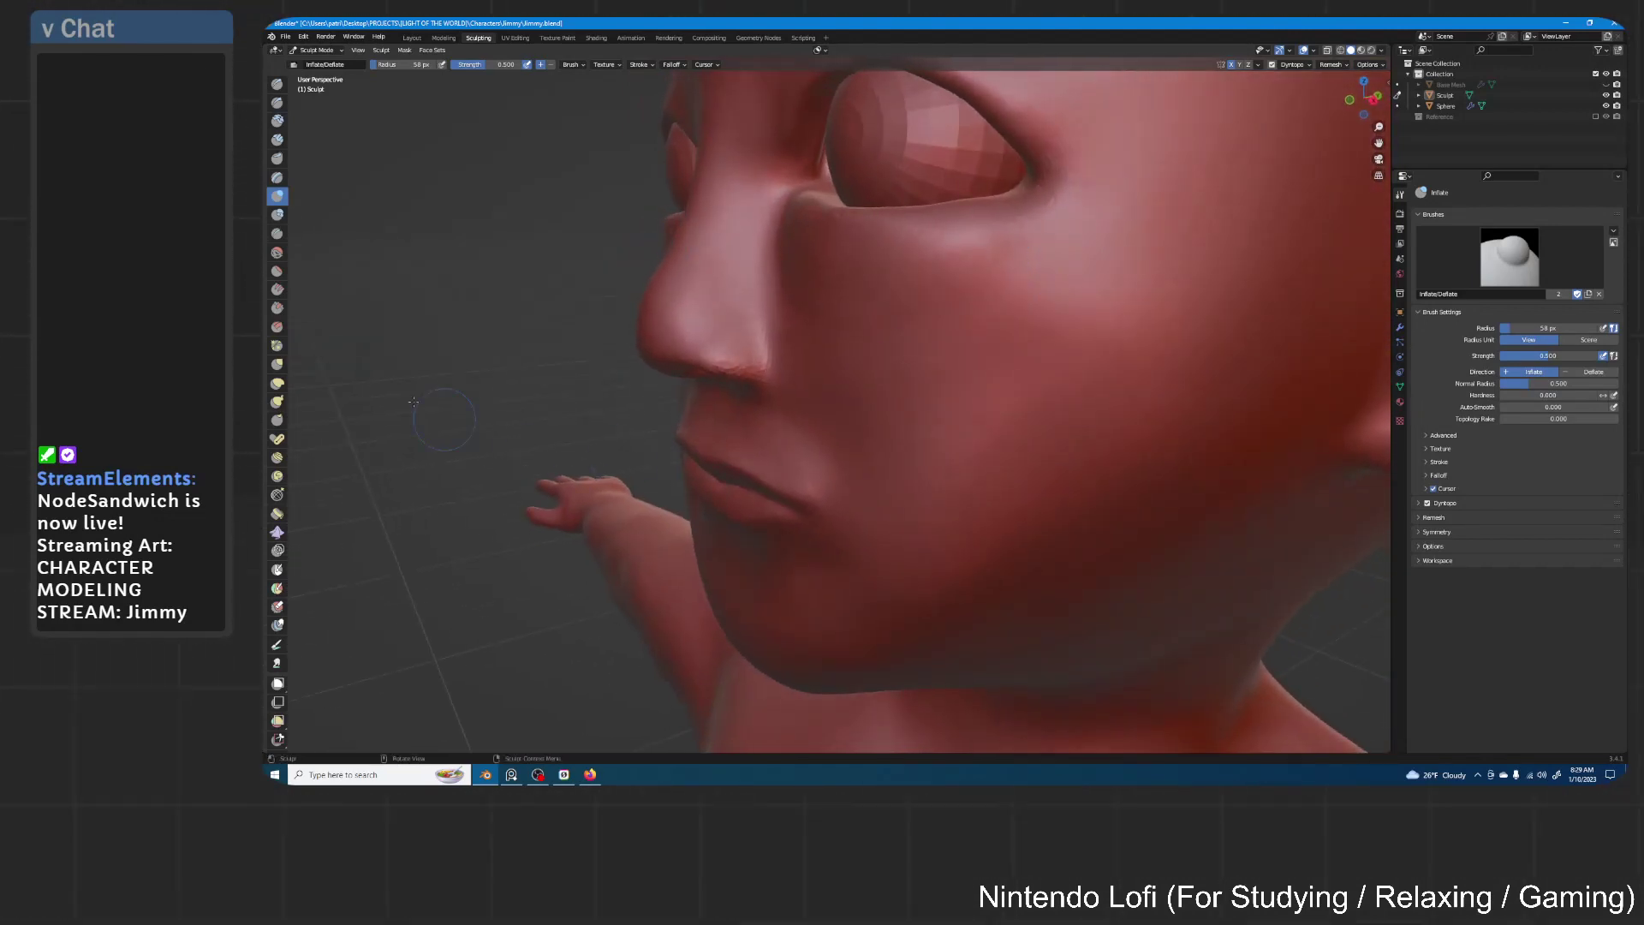
{"action": "left_click", "coordinate": [280, 364]}
{"action": "key", "text": "f"}
{"action": "left_click", "coordinate": [829, 335]}
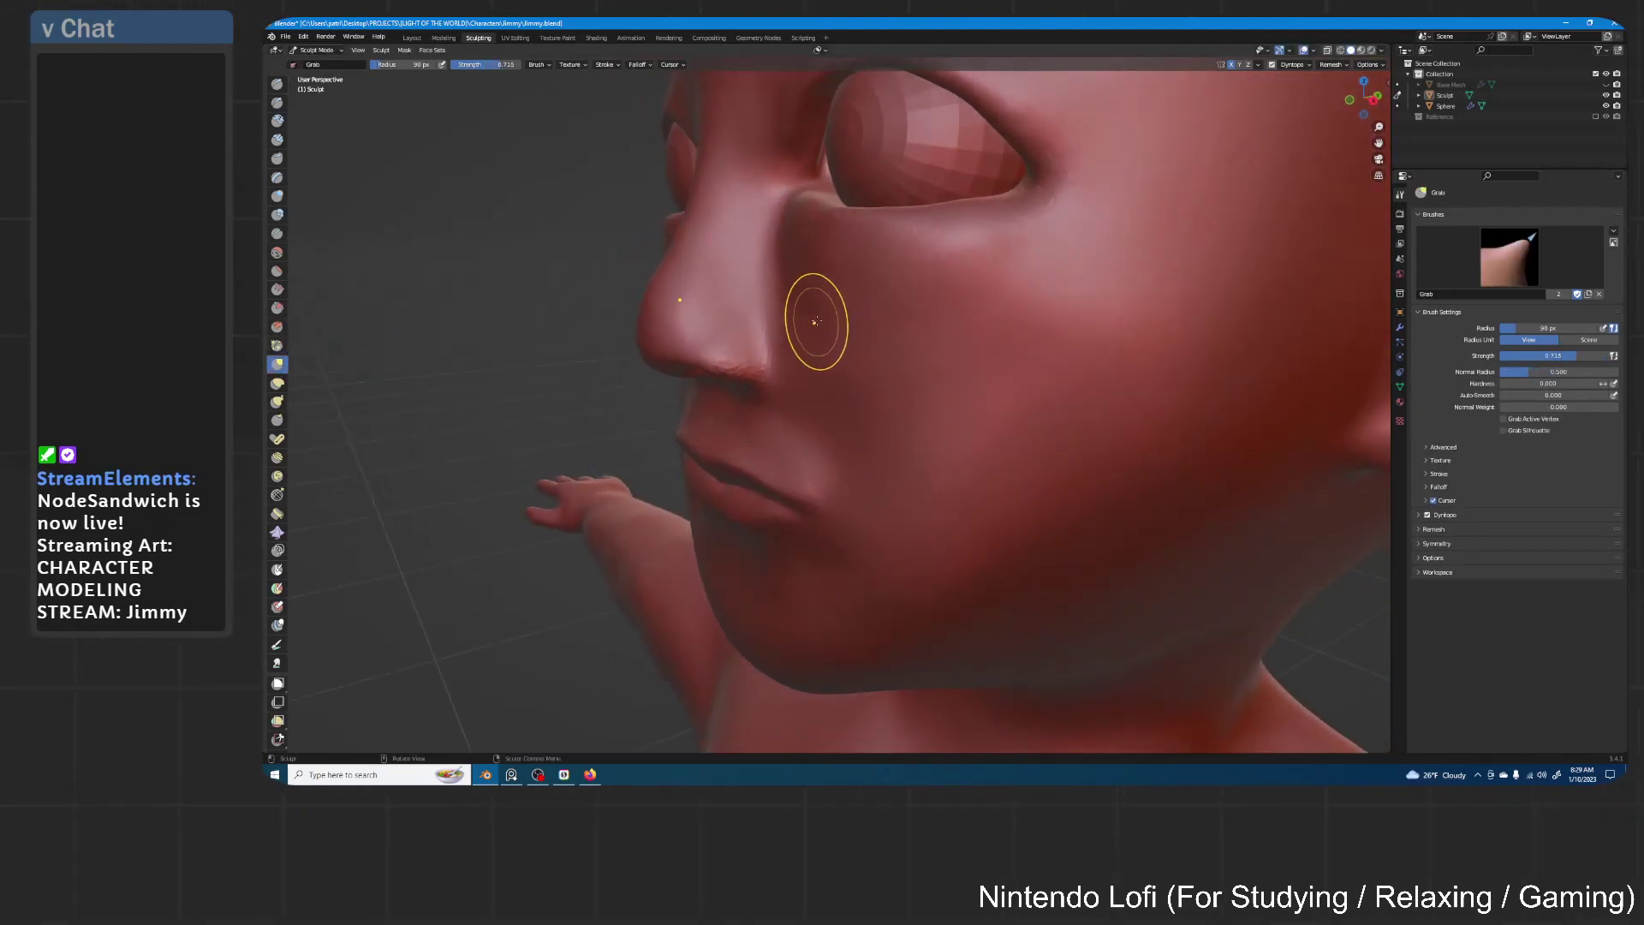
{"action": "key", "text": "f"}
{"action": "mouse_move", "coordinate": [817, 323]}
{"action": "middle_mouse_down"}
{"action": "mouse_move", "coordinate": [922, 341]}
{"action": "mouse_move", "coordinate": [910, 331]}
{"action": "middle_mouse_up"}
{"action": "left_click", "coordinate": [967, 347]}
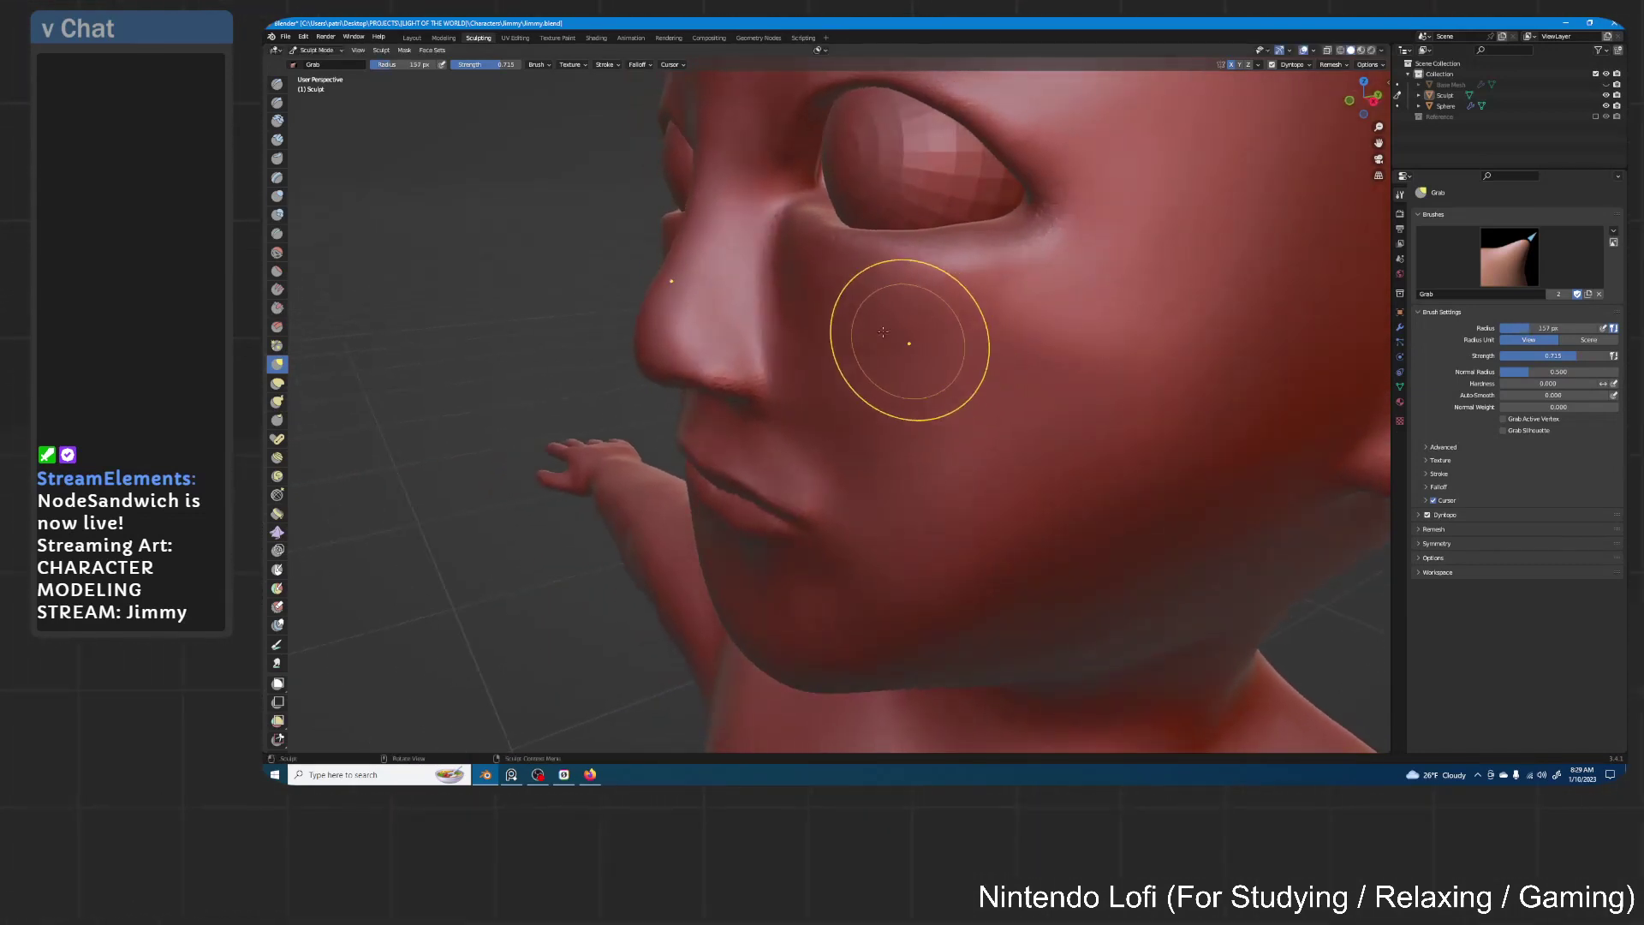
{"action": "left_click_drag", "start_coordinate": [796, 340], "coordinate": [798, 368]}
{"action": "left_click_drag", "start_coordinate": [803, 372], "coordinate": [890, 335]}
Grab the upper cheek beneath the eye in side and three-quarter views to shape its transition to the nose
{"action": "middle_click_drag", "start_coordinate": [899, 335], "coordinate": [863, 322]}
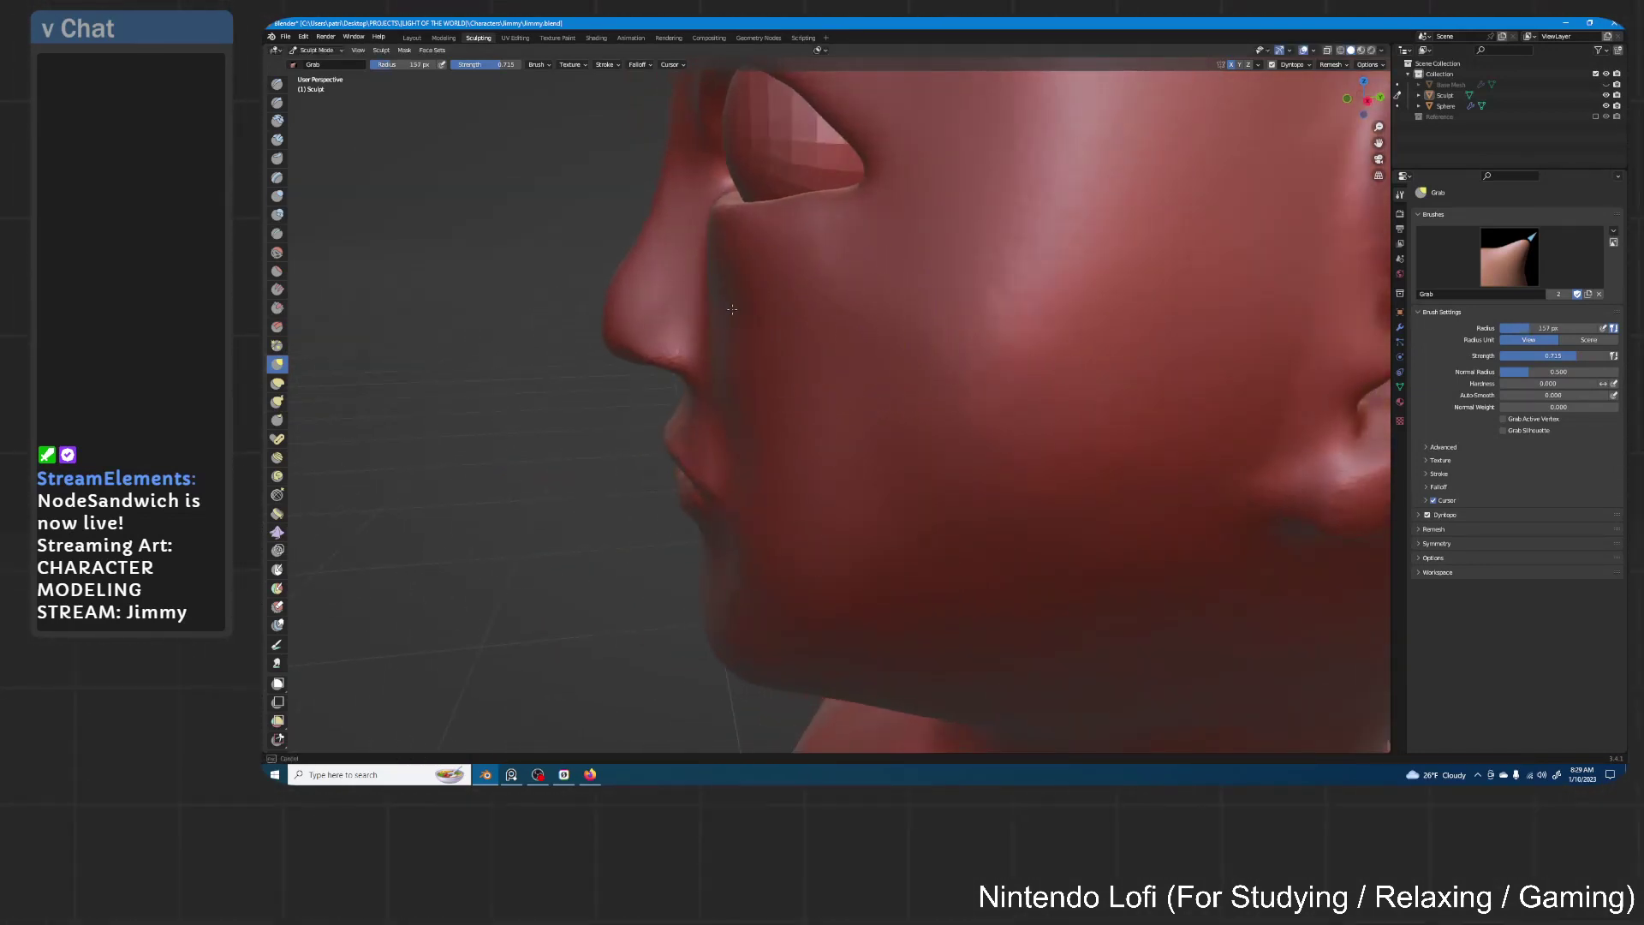
{"action": "left_click_drag", "start_coordinate": [824, 302], "coordinate": [839, 307]}
{"action": "mouse_move", "coordinate": [778, 312]}
{"action": "middle_mouse_down"}
{"action": "mouse_move", "coordinate": [881, 286]}
{"action": "mouse_move", "coordinate": [925, 228]}
{"action": "middle_mouse_up"}
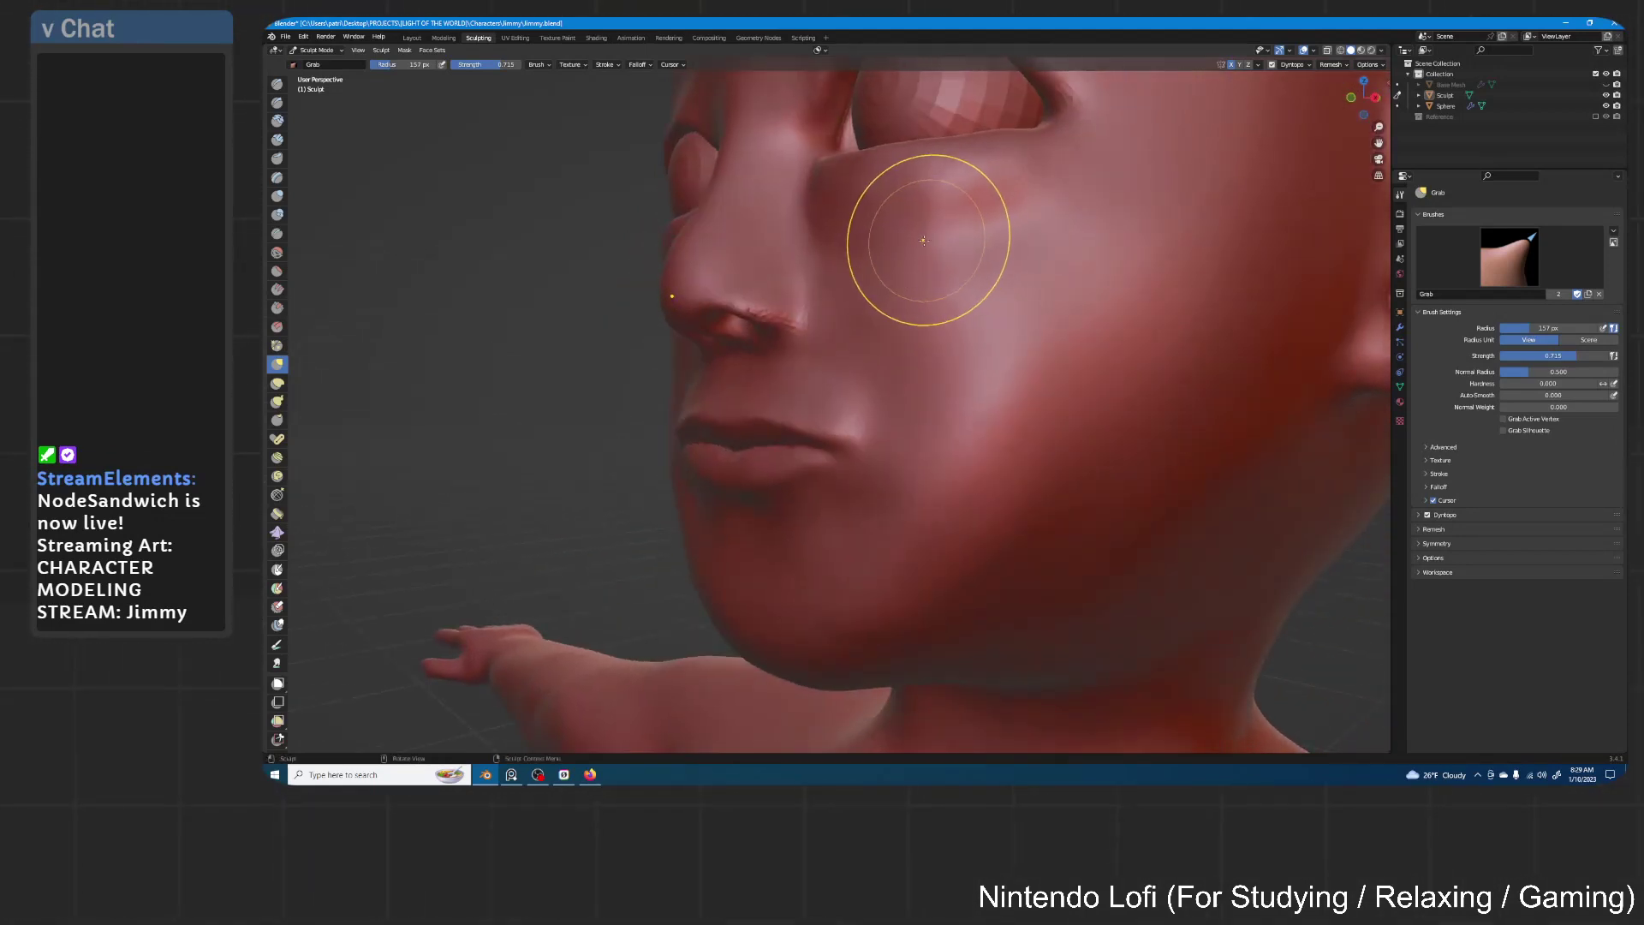
{"action": "left_click_drag", "start_coordinate": [939, 244], "coordinate": [989, 216]}
{"action": "left_click_drag", "start_coordinate": [913, 243], "coordinate": [909, 233]}
Pull the outer cheeks inward below the eyes and adjust the outer eye corners from the front
{"action": "middle_click_drag", "start_coordinate": [1035, 196], "coordinate": [1111, 231]}
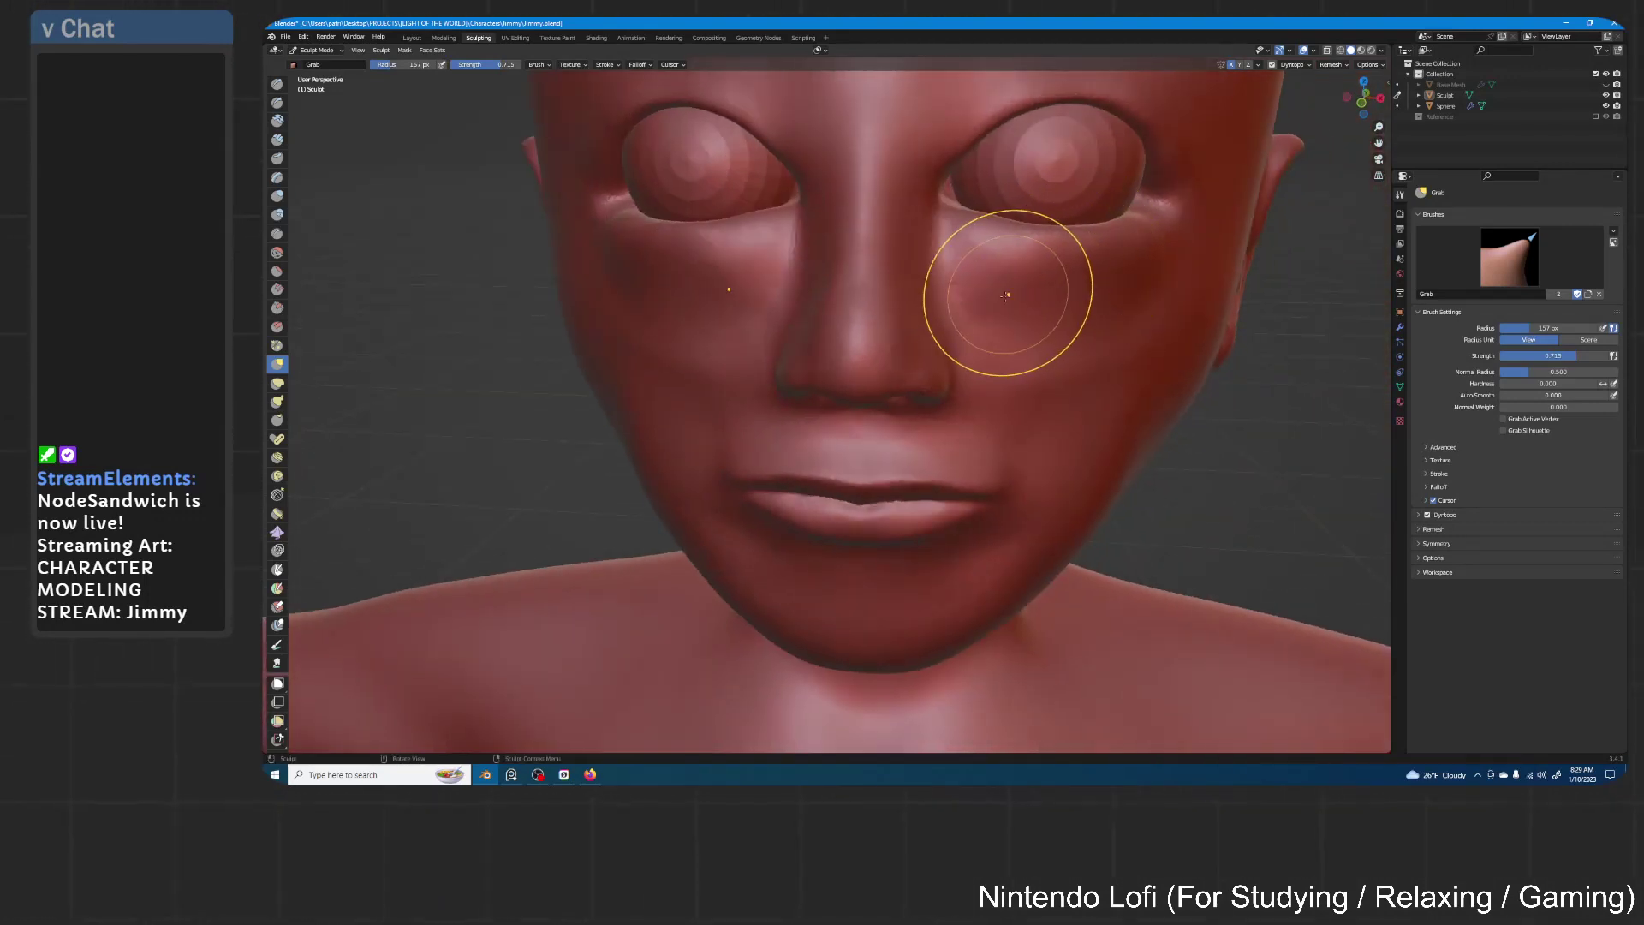
{"action": "left_click_drag", "start_coordinate": [1127, 346], "coordinate": [1039, 389]}
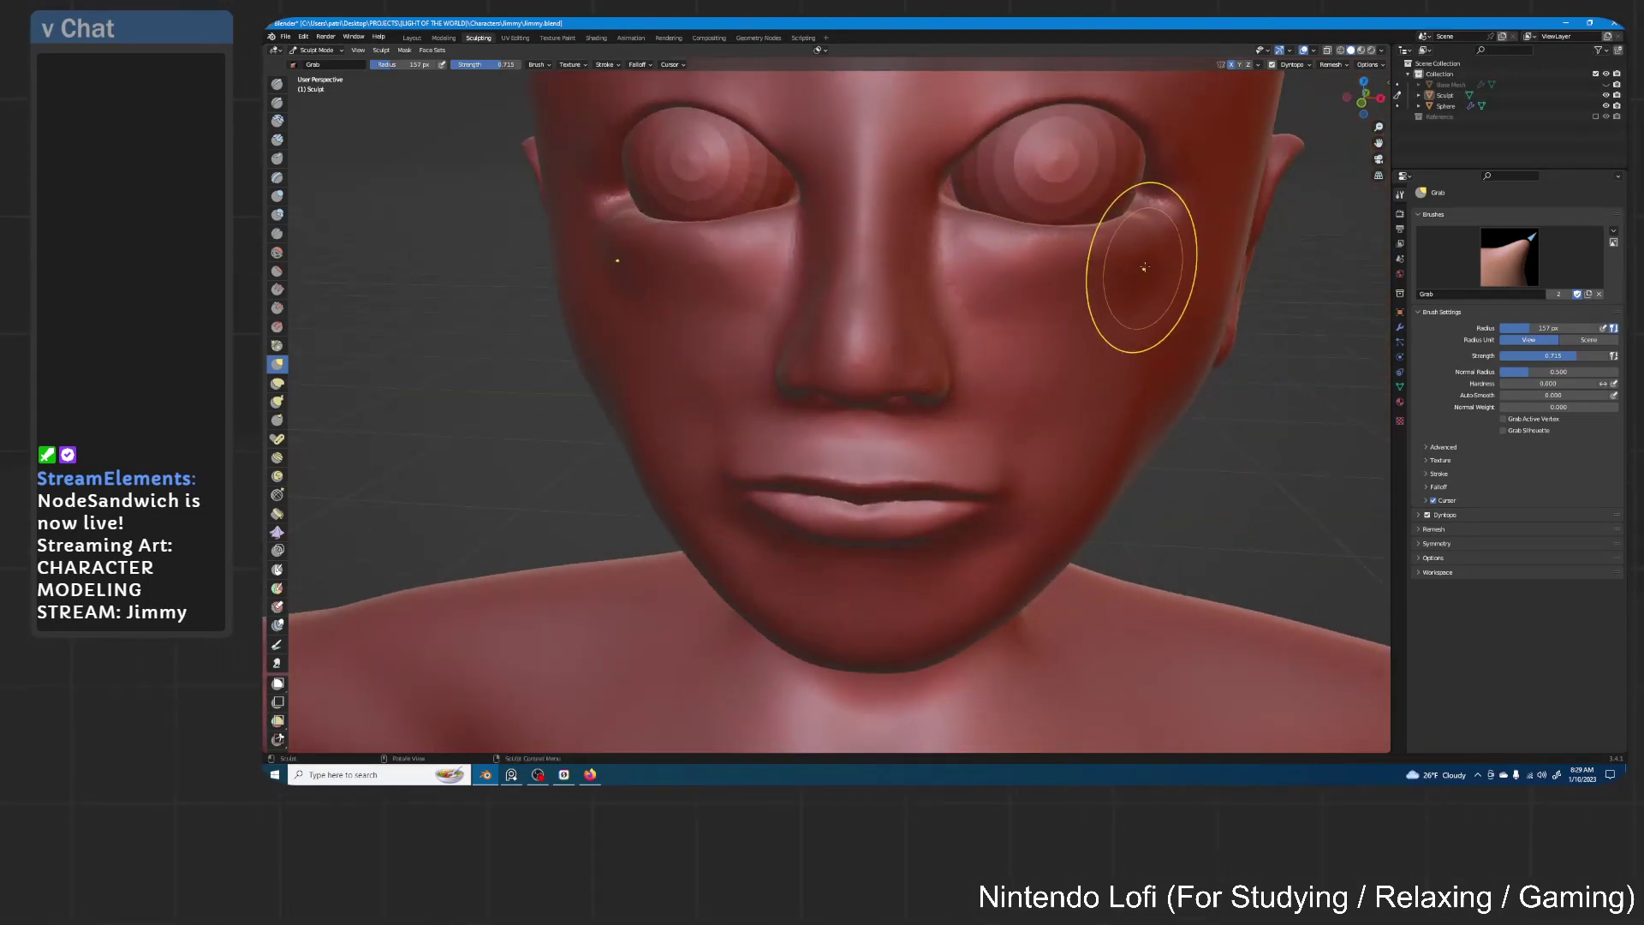
{"action": "mouse_move", "coordinate": [1145, 249]}
{"action": "left_mouse_down"}
{"action": "mouse_move", "coordinate": [984, 313]}
{"action": "mouse_move", "coordinate": [982, 297]}
{"action": "mouse_move", "coordinate": [1015, 317]}
{"action": "left_mouse_up"}
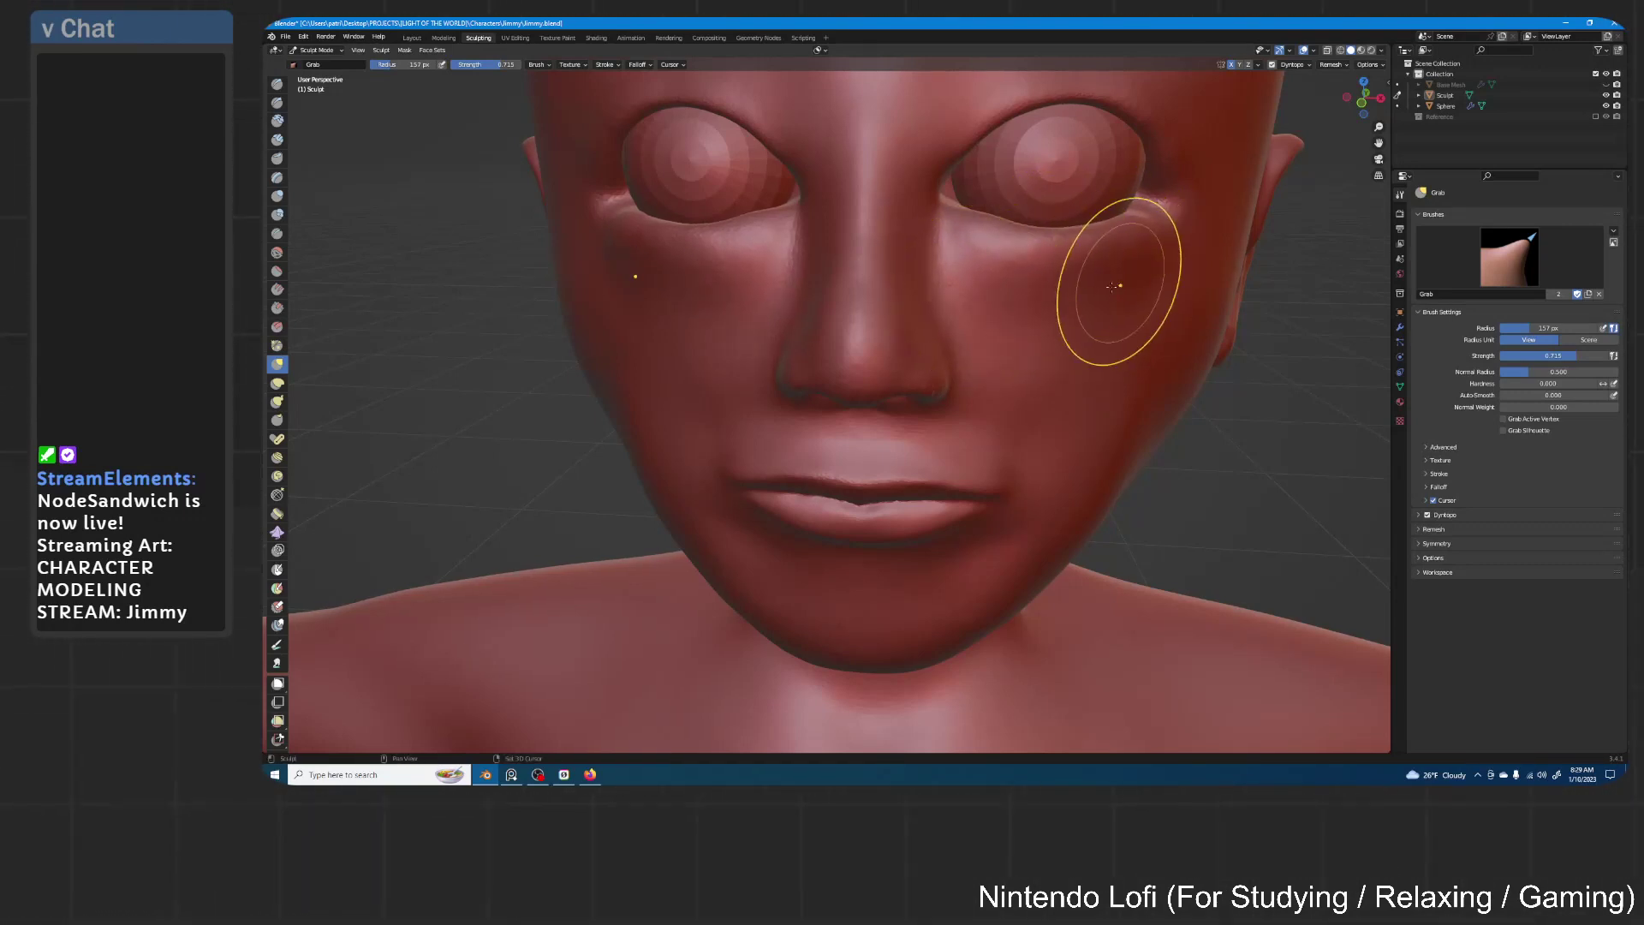
{"action": "mouse_move", "coordinate": [1137, 246]}
{"action": "left_mouse_down"}
{"action": "mouse_move", "coordinate": [1083, 264]}
{"action": "mouse_move", "coordinate": [1083, 242]}
{"action": "left_mouse_up"}
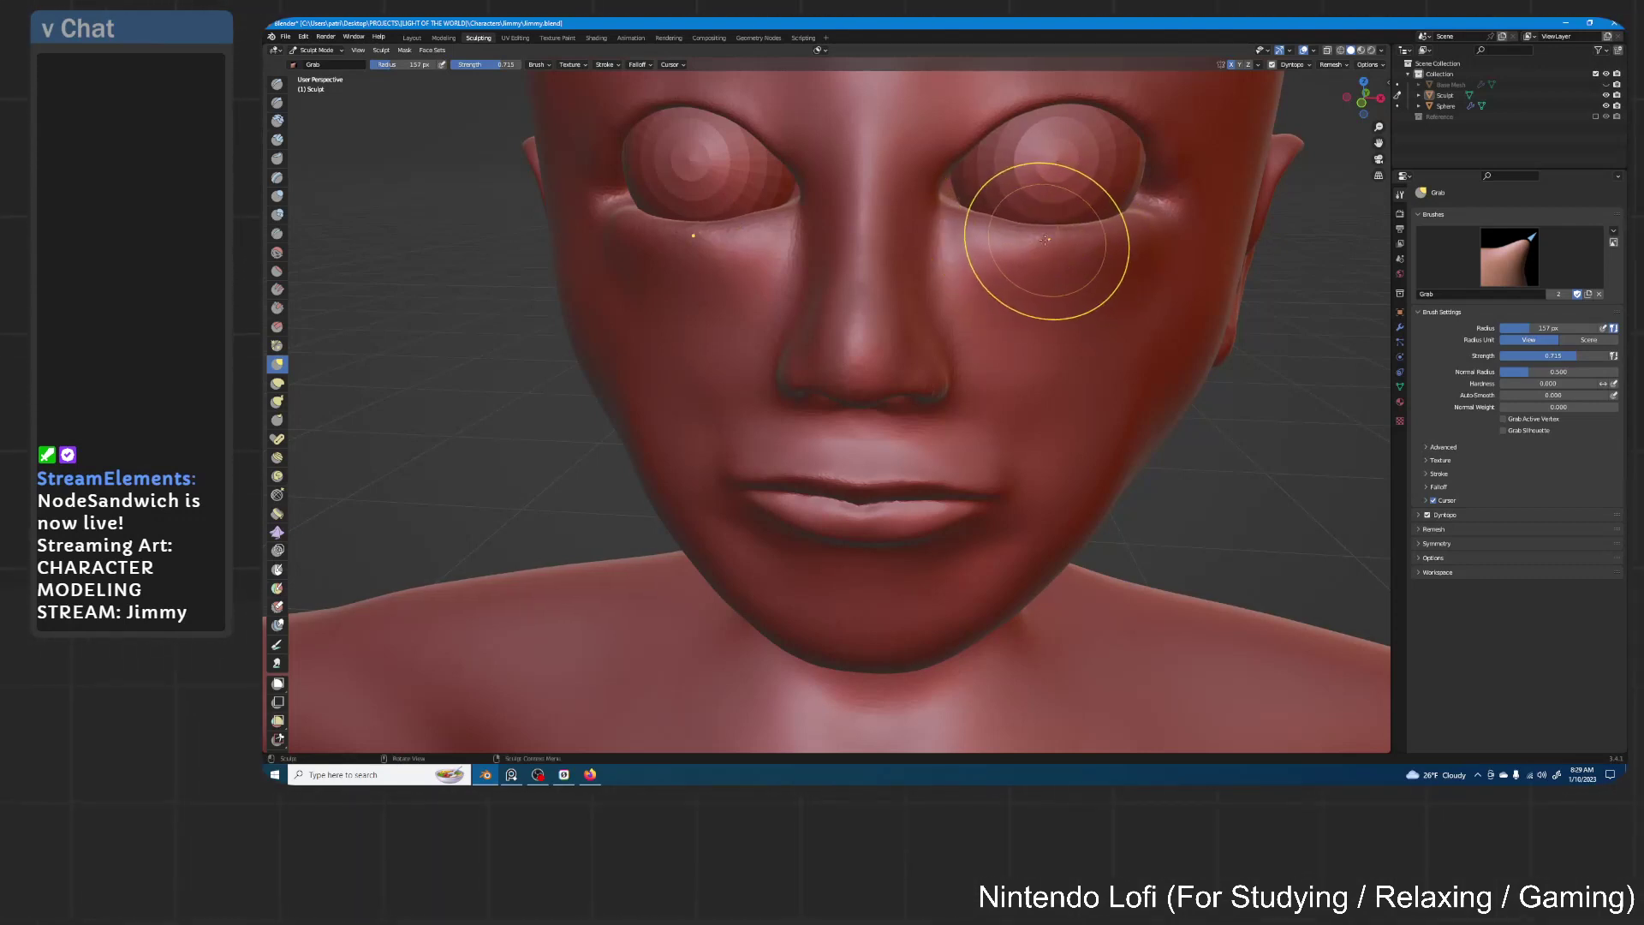
{"action": "left_click_drag", "start_coordinate": [1094, 237], "coordinate": [1094, 239]}
{"action": "left_click_drag", "start_coordinate": [1181, 204], "coordinate": [1190, 208]}
Examine the eyes and cheeks from above, in profile and from the front, and compare the face with the upper body
{"action": "mouse_move", "coordinate": [1192, 209]}
{"action": "middle_mouse_down"}
{"action": "mouse_move", "coordinate": [1122, 202]}
{"action": "mouse_move", "coordinate": [1053, 282]}
{"action": "mouse_move", "coordinate": [943, 247]}
{"action": "middle_mouse_up"}
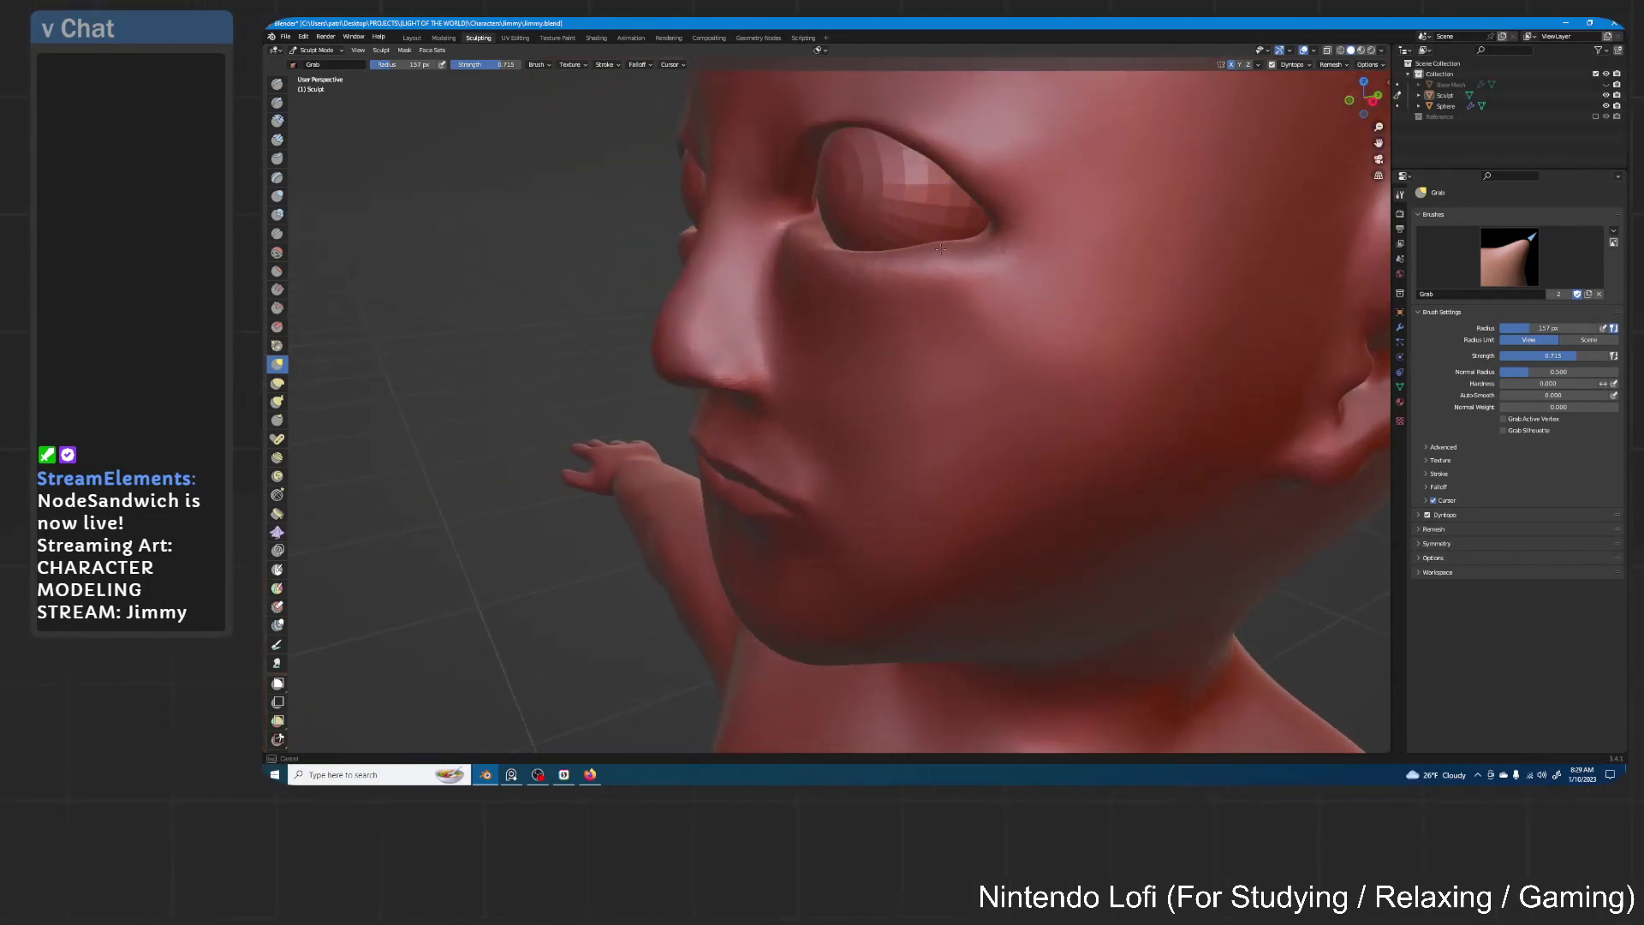
{"action": "mouse_move", "coordinate": [1064, 215]}
{"action": "middle_mouse_down"}
{"action": "mouse_move", "coordinate": [961, 323]}
{"action": "mouse_move", "coordinate": [1000, 299]}
{"action": "mouse_move", "coordinate": [891, 322]}
{"action": "mouse_move", "coordinate": [886, 307]}
{"action": "mouse_move", "coordinate": [928, 342]}
{"action": "mouse_move", "coordinate": [920, 281]}
{"action": "middle_mouse_up"}
{"action": "middle_click_drag", "start_coordinate": [836, 323], "coordinate": [917, 411]}
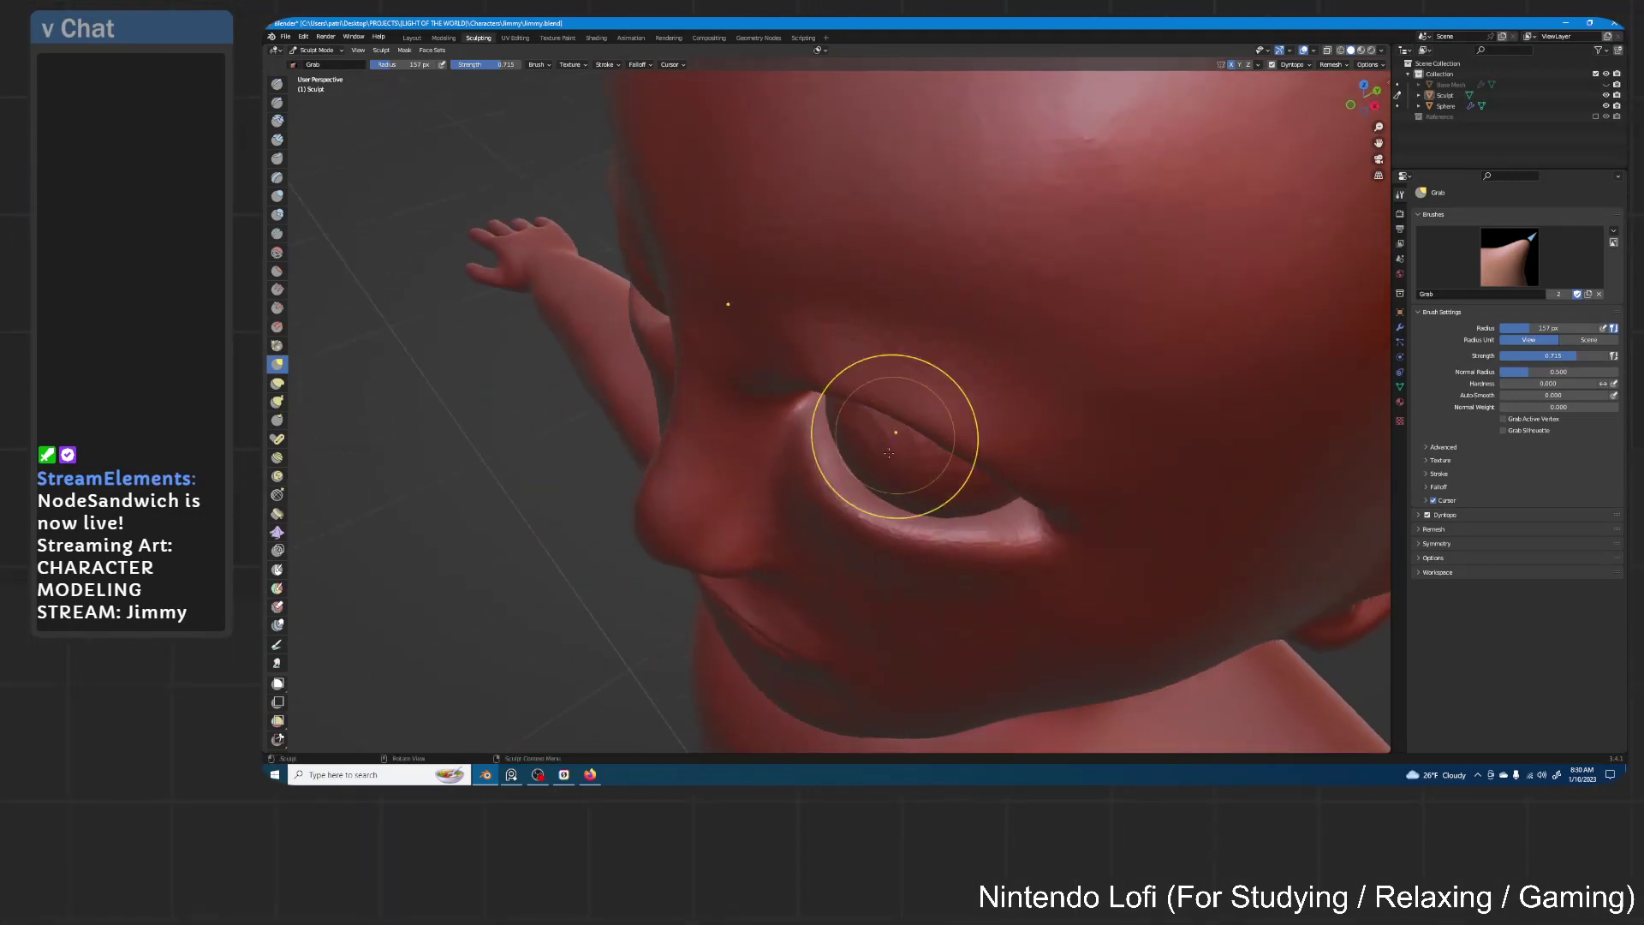
{"action": "mouse_move", "coordinate": [860, 508]}
{"action": "middle_mouse_down"}
{"action": "mouse_move", "coordinate": [928, 272]}
{"action": "mouse_move", "coordinate": [903, 279]}
{"action": "mouse_move", "coordinate": [952, 226]}
{"action": "mouse_move", "coordinate": [878, 313]}
{"action": "mouse_move", "coordinate": [916, 286]}
{"action": "mouse_move", "coordinate": [827, 331]}
{"action": "middle_mouse_up"}
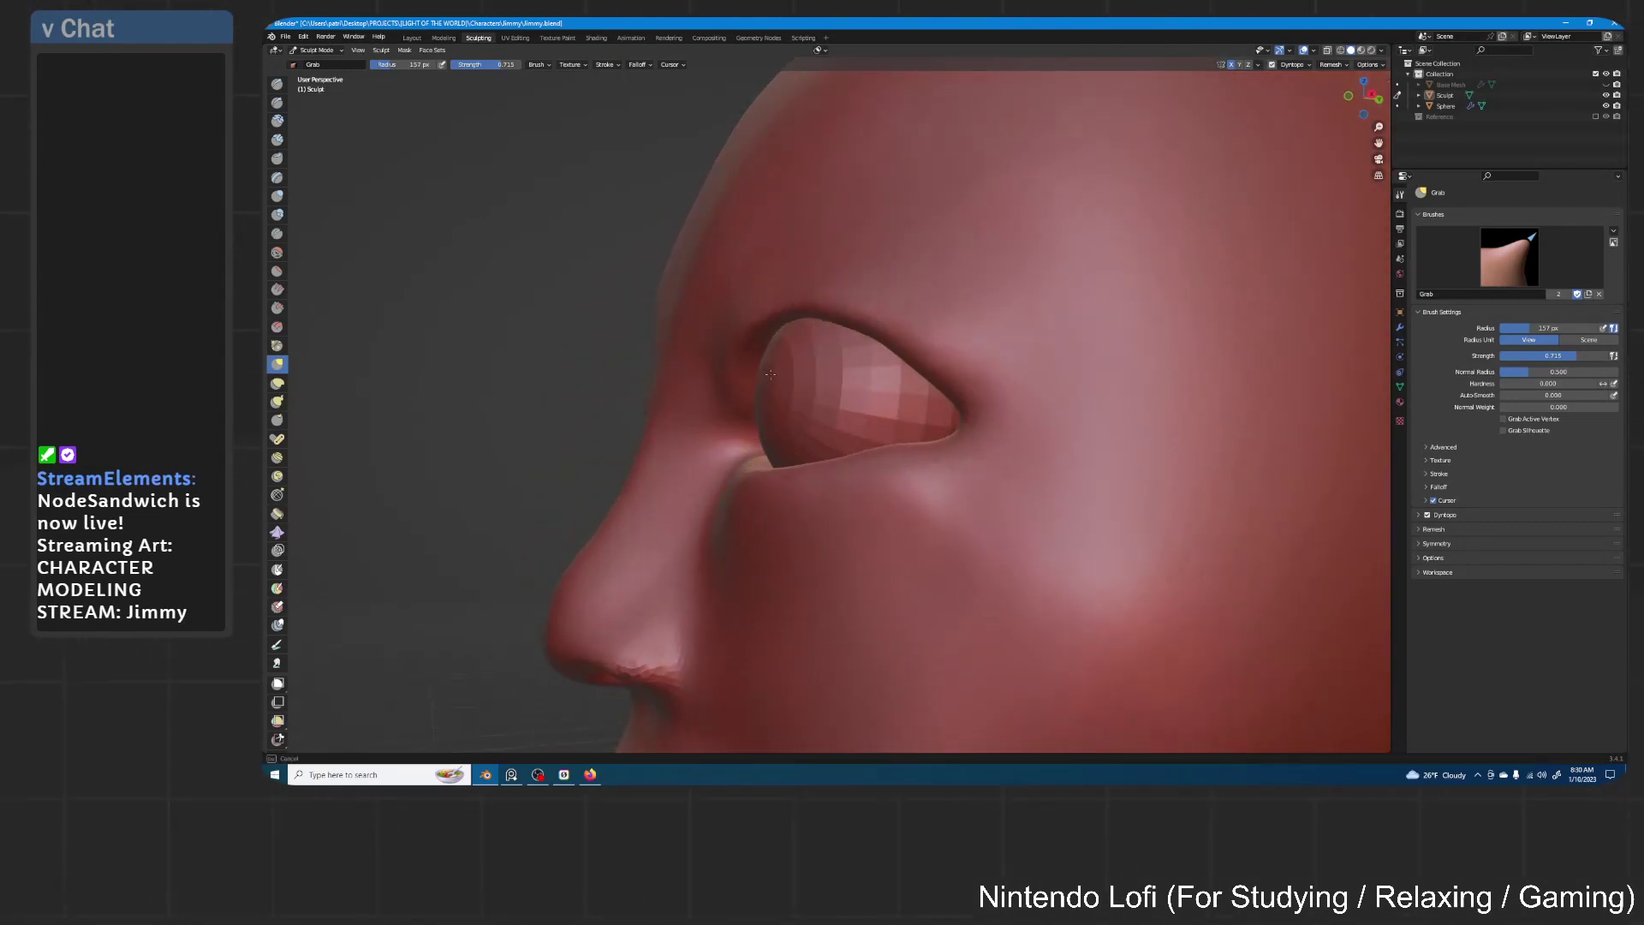
{"action": "middle_click_drag", "start_coordinate": [761, 360], "coordinate": [932, 338]}
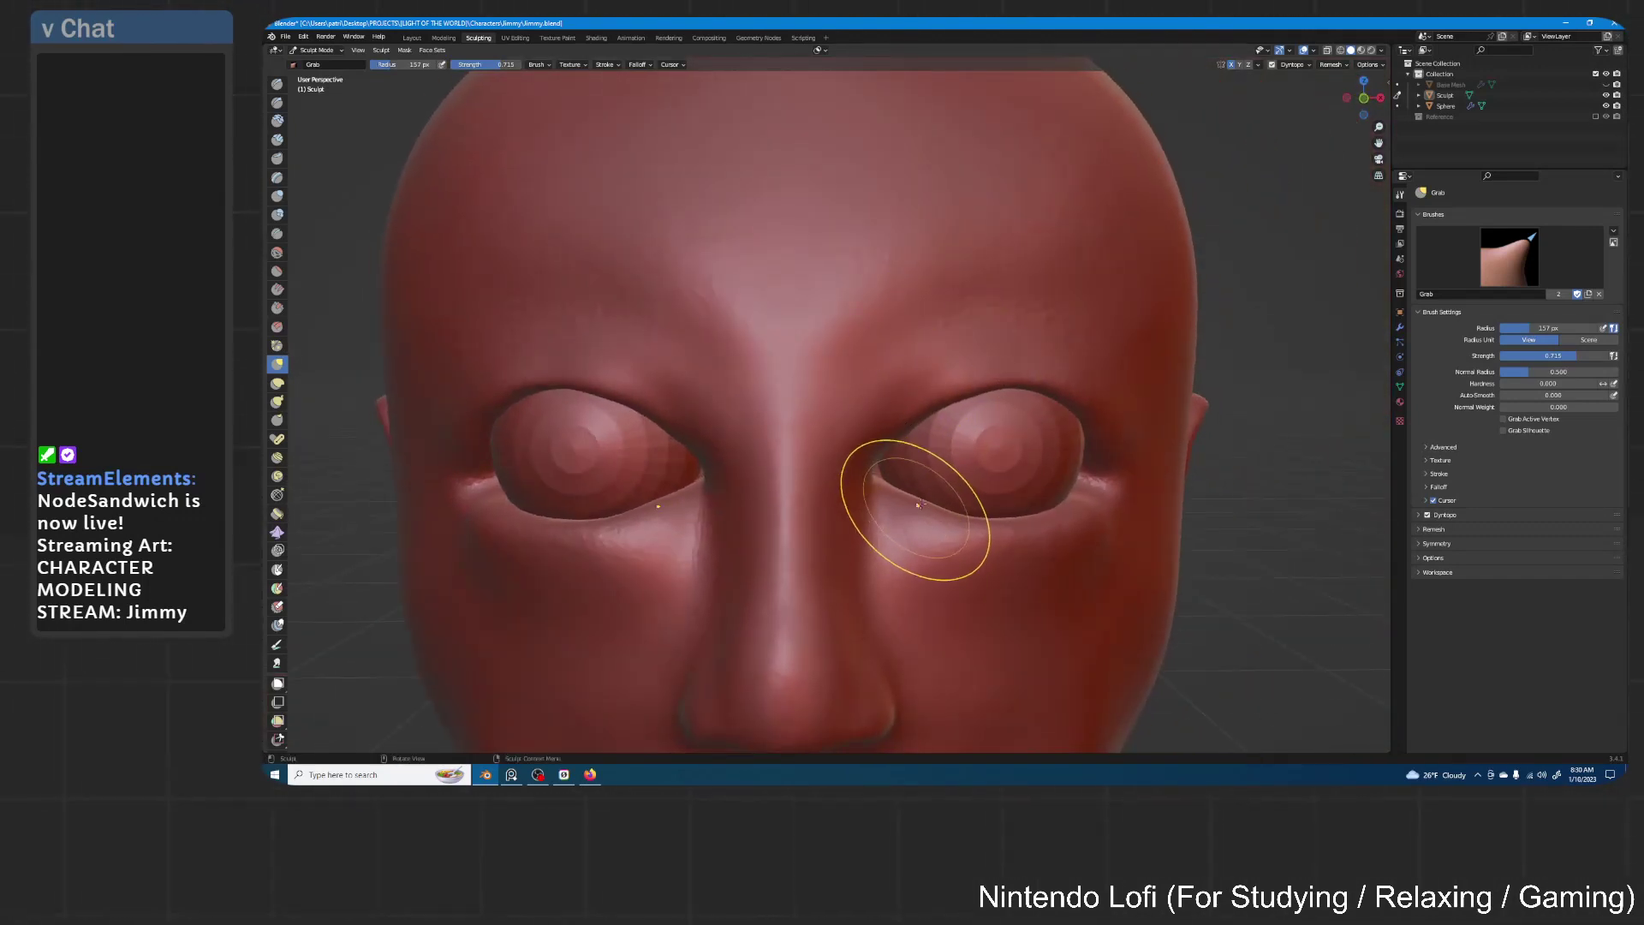
{"action": "middle_click_drag", "start_coordinate": [987, 419], "coordinate": [1050, 448]}
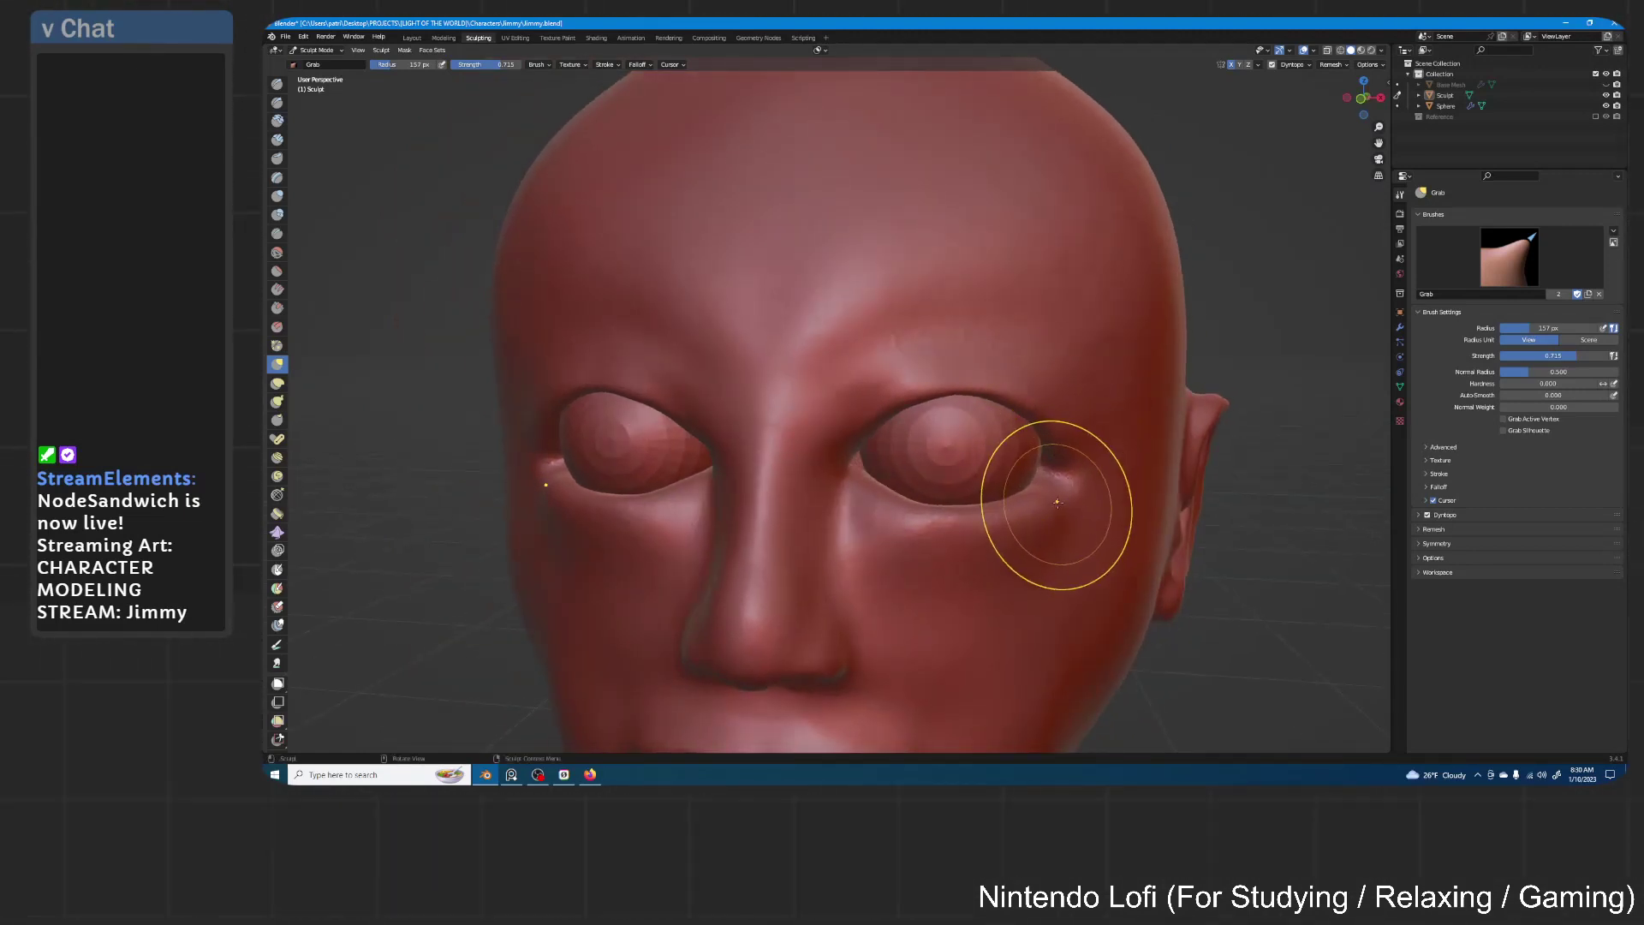
{"action": "scroll", "coordinate": [1046, 359], "scroll_direction": "down", "scroll_amount": 6}
{"action": "scroll", "coordinate": [1046, 377], "scroll_direction": "down", "scroll_amount": 6}
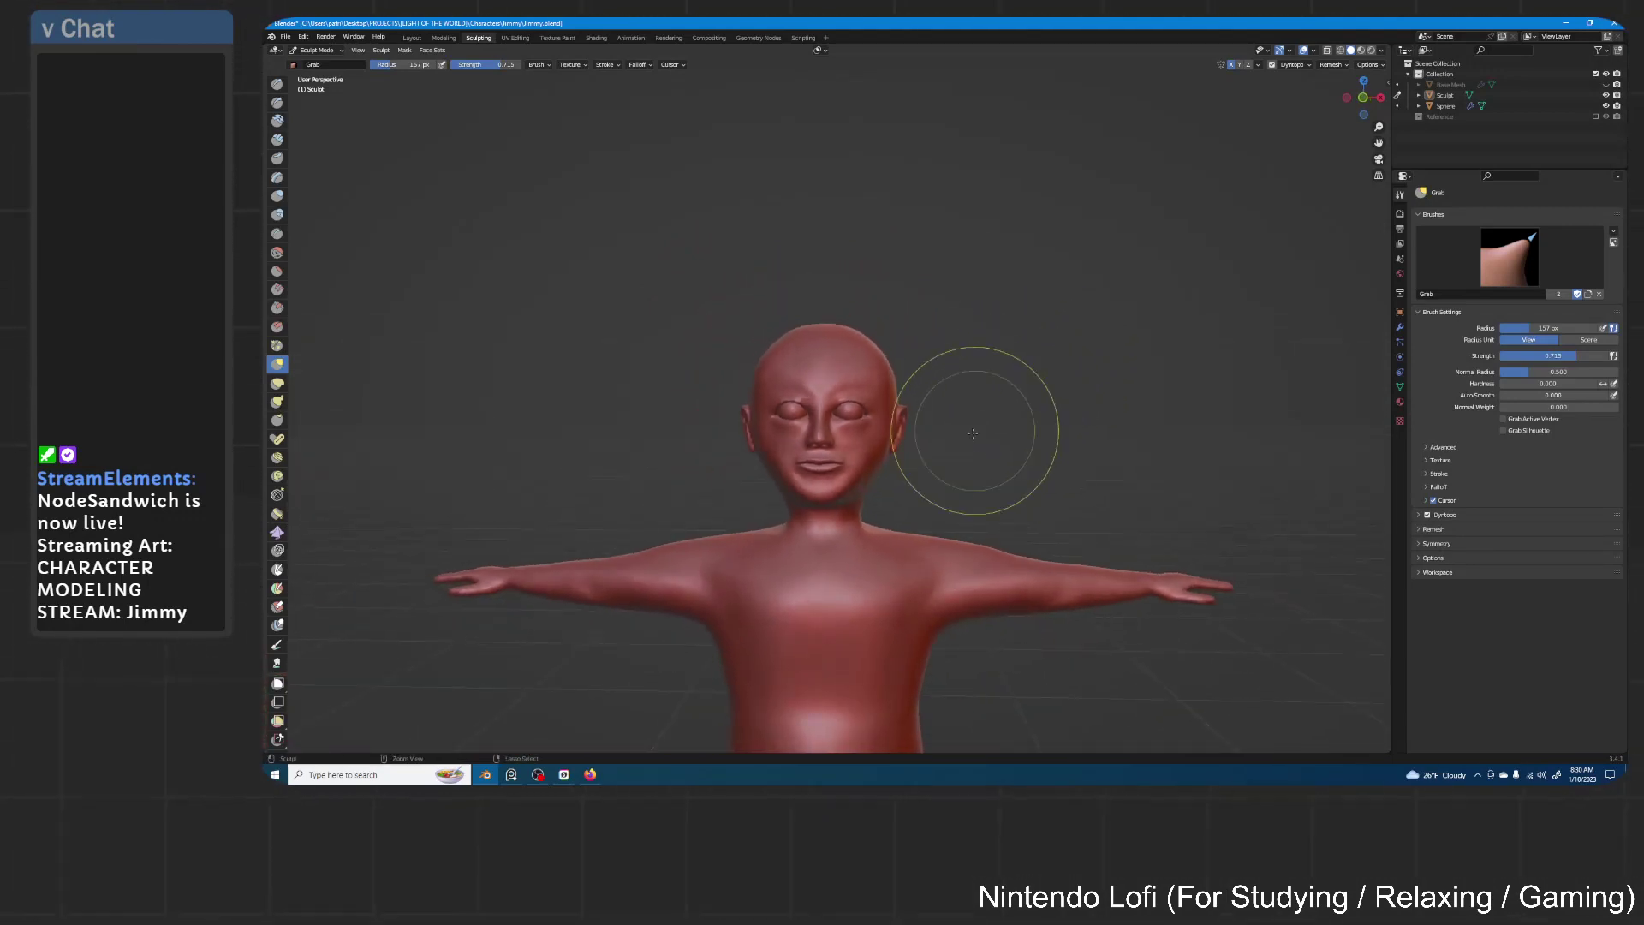
{"action": "scroll", "coordinate": [972, 388], "scroll_direction": "up", "scroll_amount": 8}
{"action": "scroll", "coordinate": [947, 496], "scroll_direction": "up", "scroll_amount": 5}
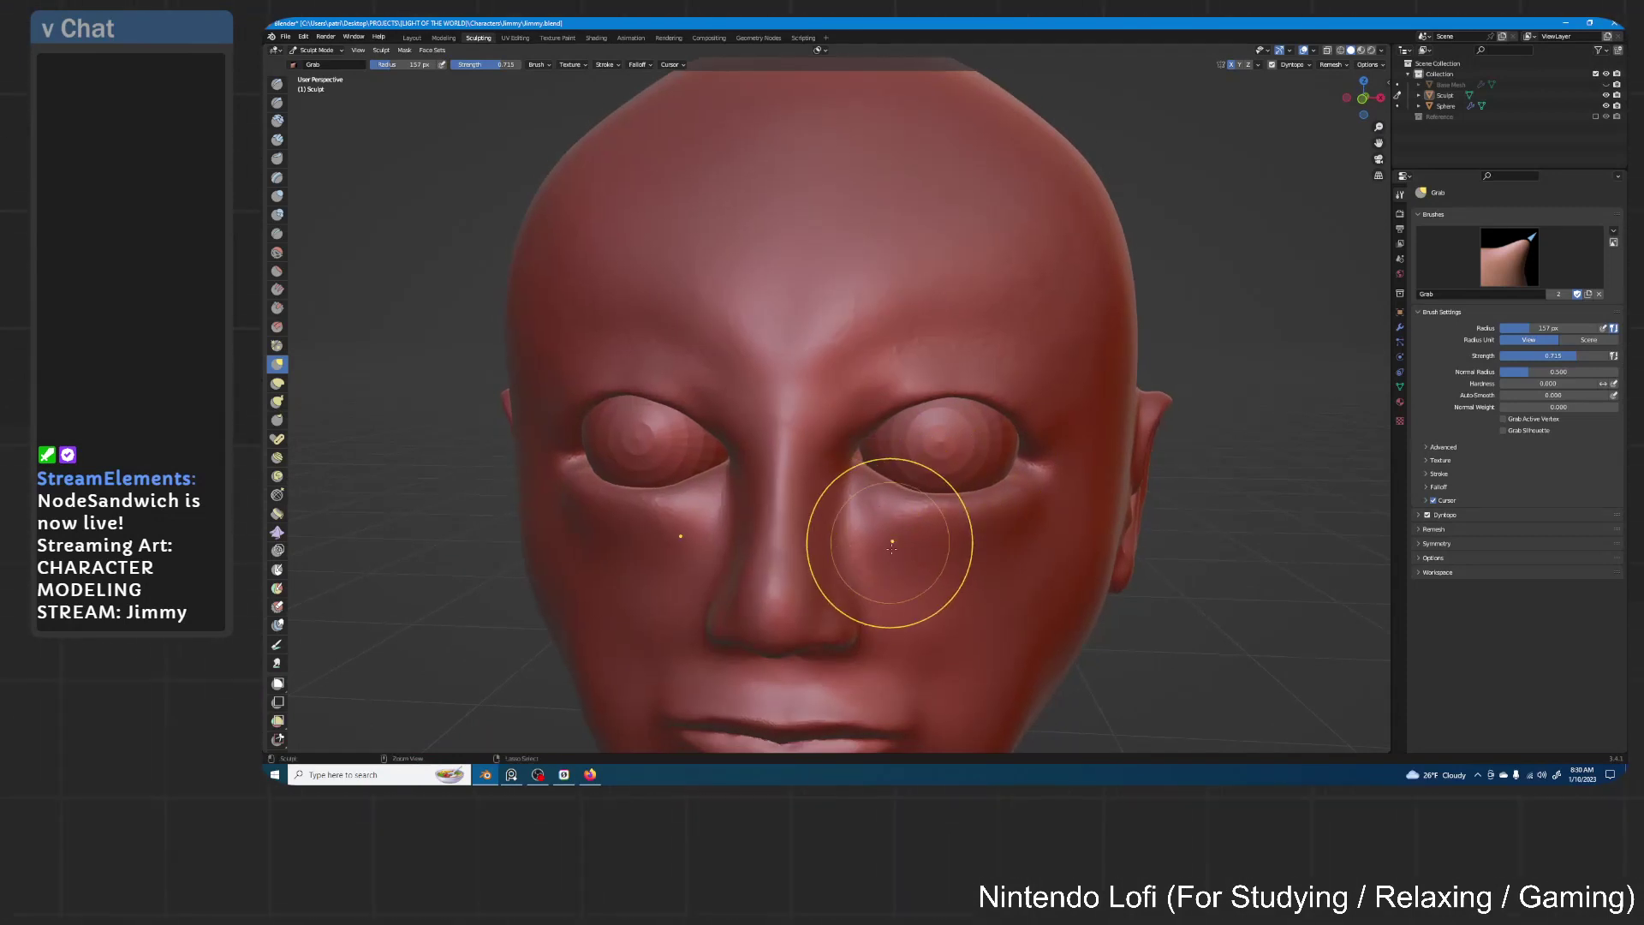
Shape the lower eyelid rim and its outer end with the Grab brush, working from above and from the side
{"action": "mouse_move", "coordinate": [891, 548]}
{"action": "middle_mouse_down", "text": "ctrl"}
{"action": "mouse_move", "coordinate": [933, 521]}
{"action": "mouse_move", "coordinate": [908, 368]}
{"action": "mouse_move", "coordinate": [831, 473]}
{"action": "middle_mouse_up", "text": "ctrl"}
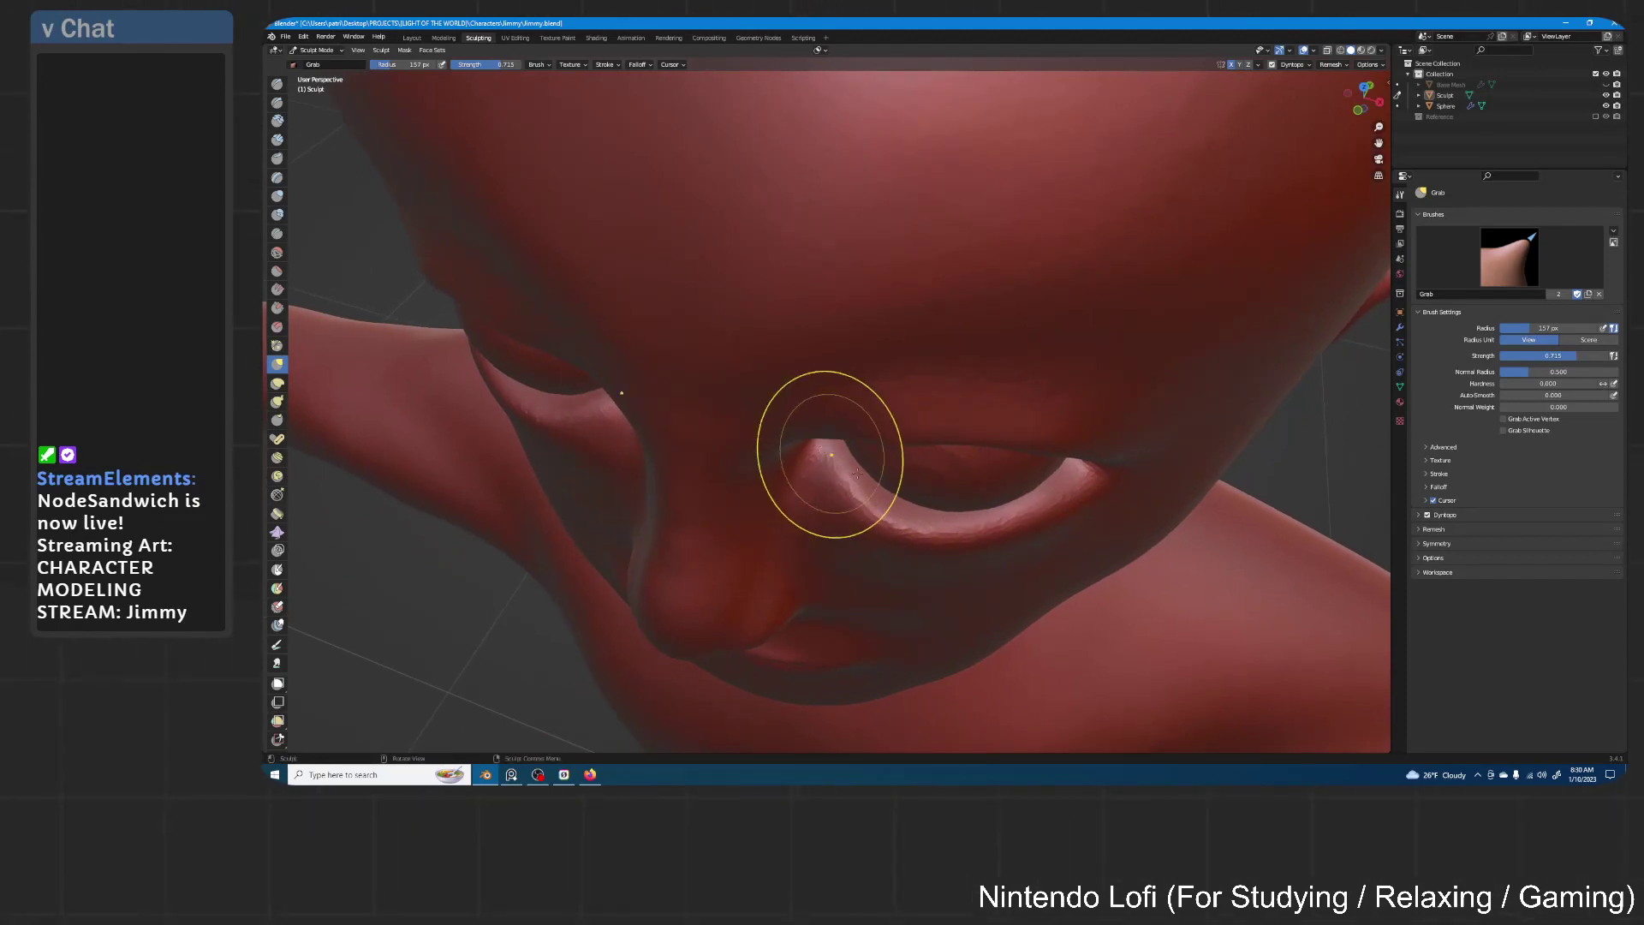
{"action": "left_click_drag", "start_coordinate": [923, 533], "coordinate": [931, 532]}
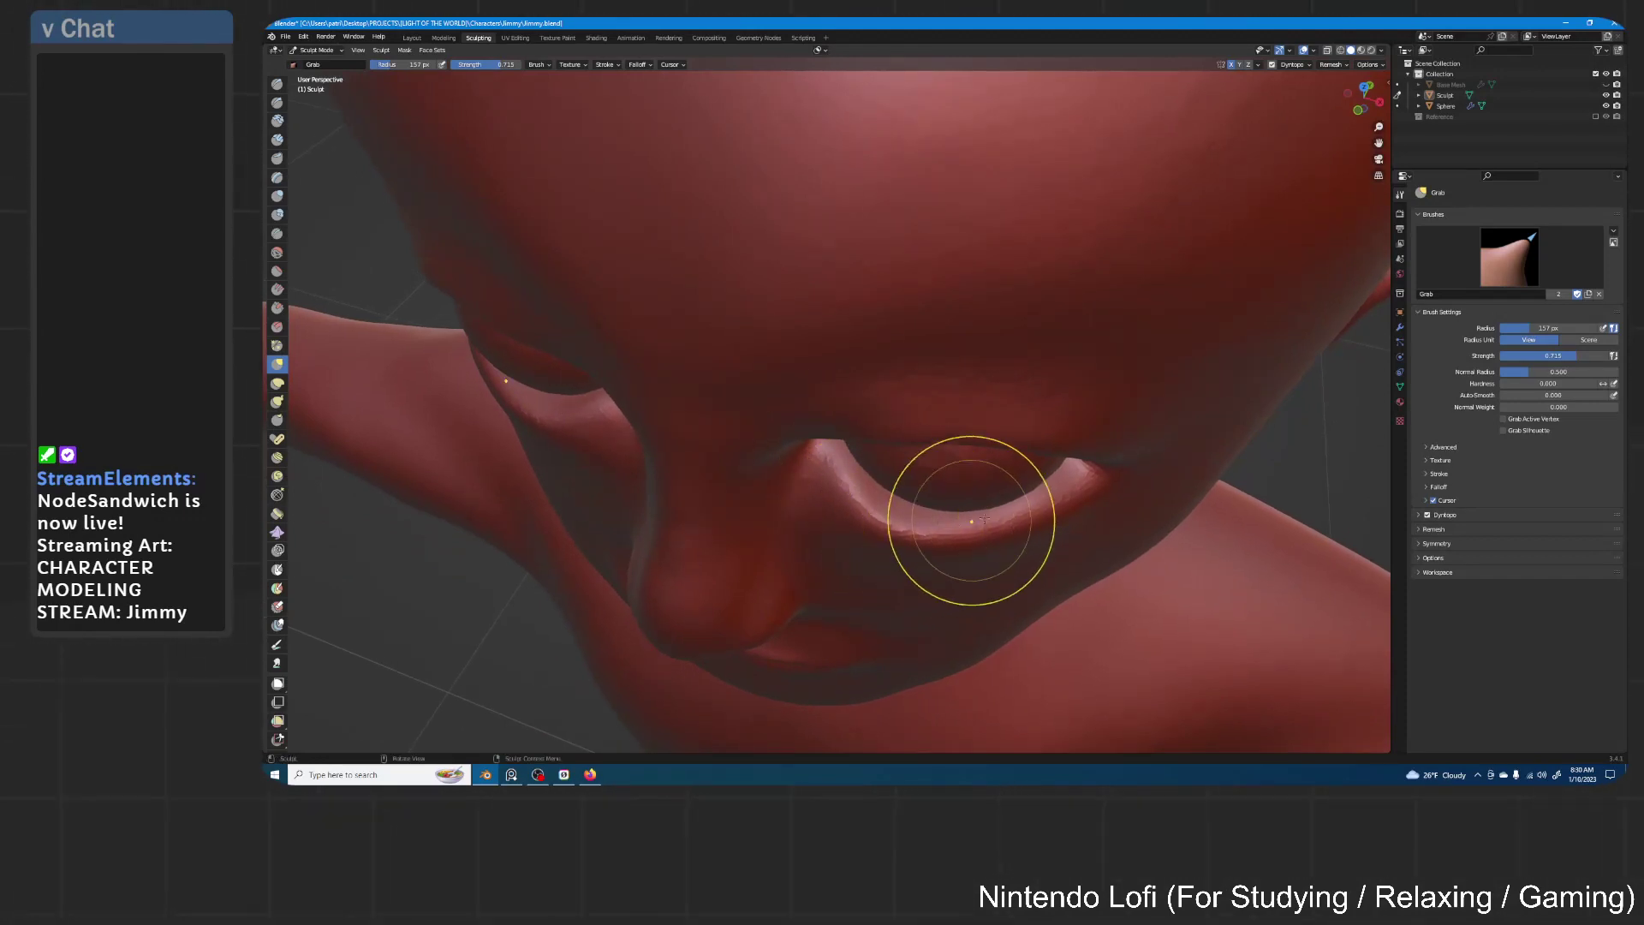
{"action": "mouse_move", "coordinate": [1045, 486]}
{"action": "middle_mouse_down"}
{"action": "mouse_move", "coordinate": [1031, 366]}
{"action": "mouse_move", "coordinate": [1000, 428]}
{"action": "mouse_move", "coordinate": [991, 312]}
{"action": "mouse_move", "coordinate": [972, 385]}
{"action": "middle_mouse_up"}
{"action": "middle_click_drag", "start_coordinate": [826, 312], "coordinate": [792, 323]}
{"action": "left_click_drag", "start_coordinate": [769, 318], "coordinate": [759, 305]}
{"action": "mouse_move", "coordinate": [804, 294]}
{"action": "left_mouse_down"}
{"action": "mouse_move", "coordinate": [801, 275]}
{"action": "mouse_move", "coordinate": [947, 239]}
{"action": "left_mouse_up"}
{"action": "mouse_move", "coordinate": [947, 239]}
{"action": "middle_mouse_down"}
{"action": "mouse_move", "coordinate": [1064, 220]}
{"action": "mouse_move", "coordinate": [1058, 302]}
{"action": "mouse_move", "coordinate": [1127, 350]}
{"action": "middle_mouse_up"}
{"action": "left_click_drag", "start_coordinate": [1092, 392], "coordinate": [1108, 422]}
{"action": "mouse_move", "coordinate": [916, 346]}
{"action": "middle_mouse_down"}
{"action": "mouse_move", "coordinate": [881, 336]}
{"action": "mouse_move", "coordinate": [729, 376]}
{"action": "mouse_move", "coordinate": [728, 449]}
{"action": "mouse_move", "coordinate": [782, 506]}
{"action": "mouse_move", "coordinate": [739, 463]}
{"action": "middle_mouse_up"}
{"action": "scroll", "coordinate": [782, 506], "scroll_direction": "up", "scroll_amount": 2}
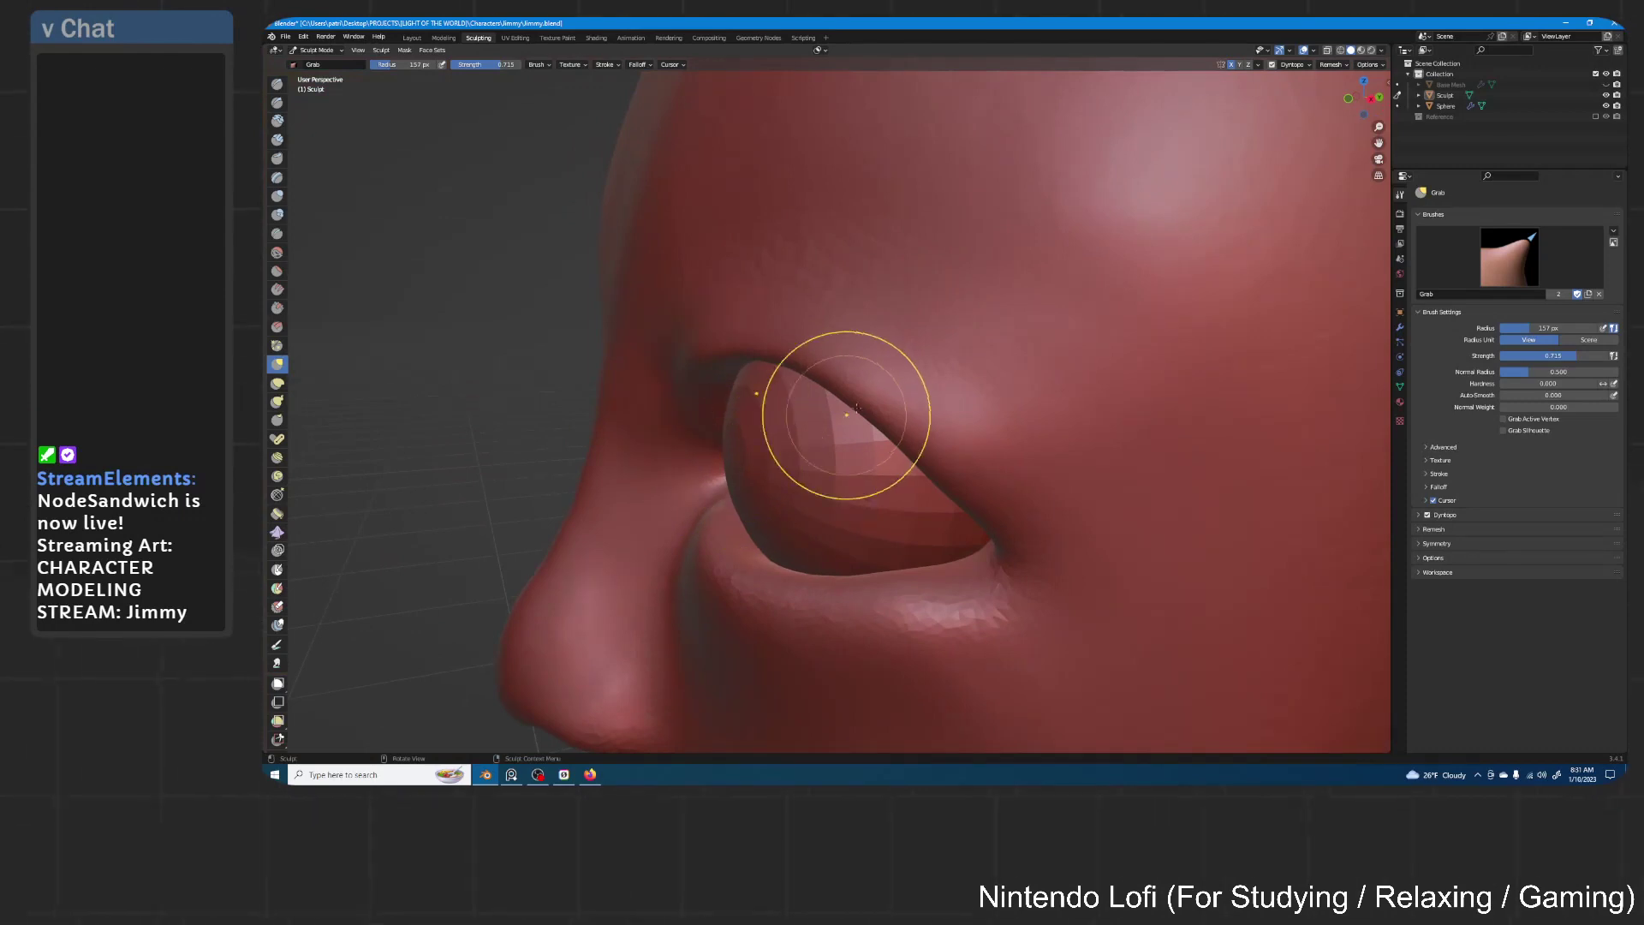
Move the ear backward on the side of the head in profile with the Grab brush
{"action": "scroll", "coordinate": [859, 411], "scroll_direction": "down", "scroll_amount": 3}
{"action": "mouse_move", "coordinate": [868, 414]}
{"action": "middle_mouse_down"}
{"action": "mouse_move", "coordinate": [1027, 394]}
{"action": "mouse_move", "coordinate": [1074, 359]}
{"action": "mouse_move", "coordinate": [982, 334]}
{"action": "mouse_move", "coordinate": [968, 293]}
{"action": "mouse_move", "coordinate": [998, 323]}
{"action": "mouse_move", "coordinate": [951, 345]}
{"action": "mouse_move", "coordinate": [1008, 336]}
{"action": "mouse_move", "coordinate": [962, 378]}
{"action": "mouse_move", "coordinate": [1019, 341]}
{"action": "mouse_move", "coordinate": [920, 387]}
{"action": "mouse_move", "coordinate": [954, 392]}
{"action": "mouse_move", "coordinate": [901, 474]}
{"action": "mouse_move", "coordinate": [985, 431]}
{"action": "mouse_move", "coordinate": [1061, 431]}
{"action": "mouse_move", "coordinate": [965, 428]}
{"action": "mouse_move", "coordinate": [970, 469]}
{"action": "middle_mouse_up"}
{"action": "scroll", "coordinate": [959, 394], "scroll_direction": "up", "scroll_amount": 2}
{"action": "scroll", "coordinate": [976, 424], "scroll_direction": "down", "scroll_amount": 5}
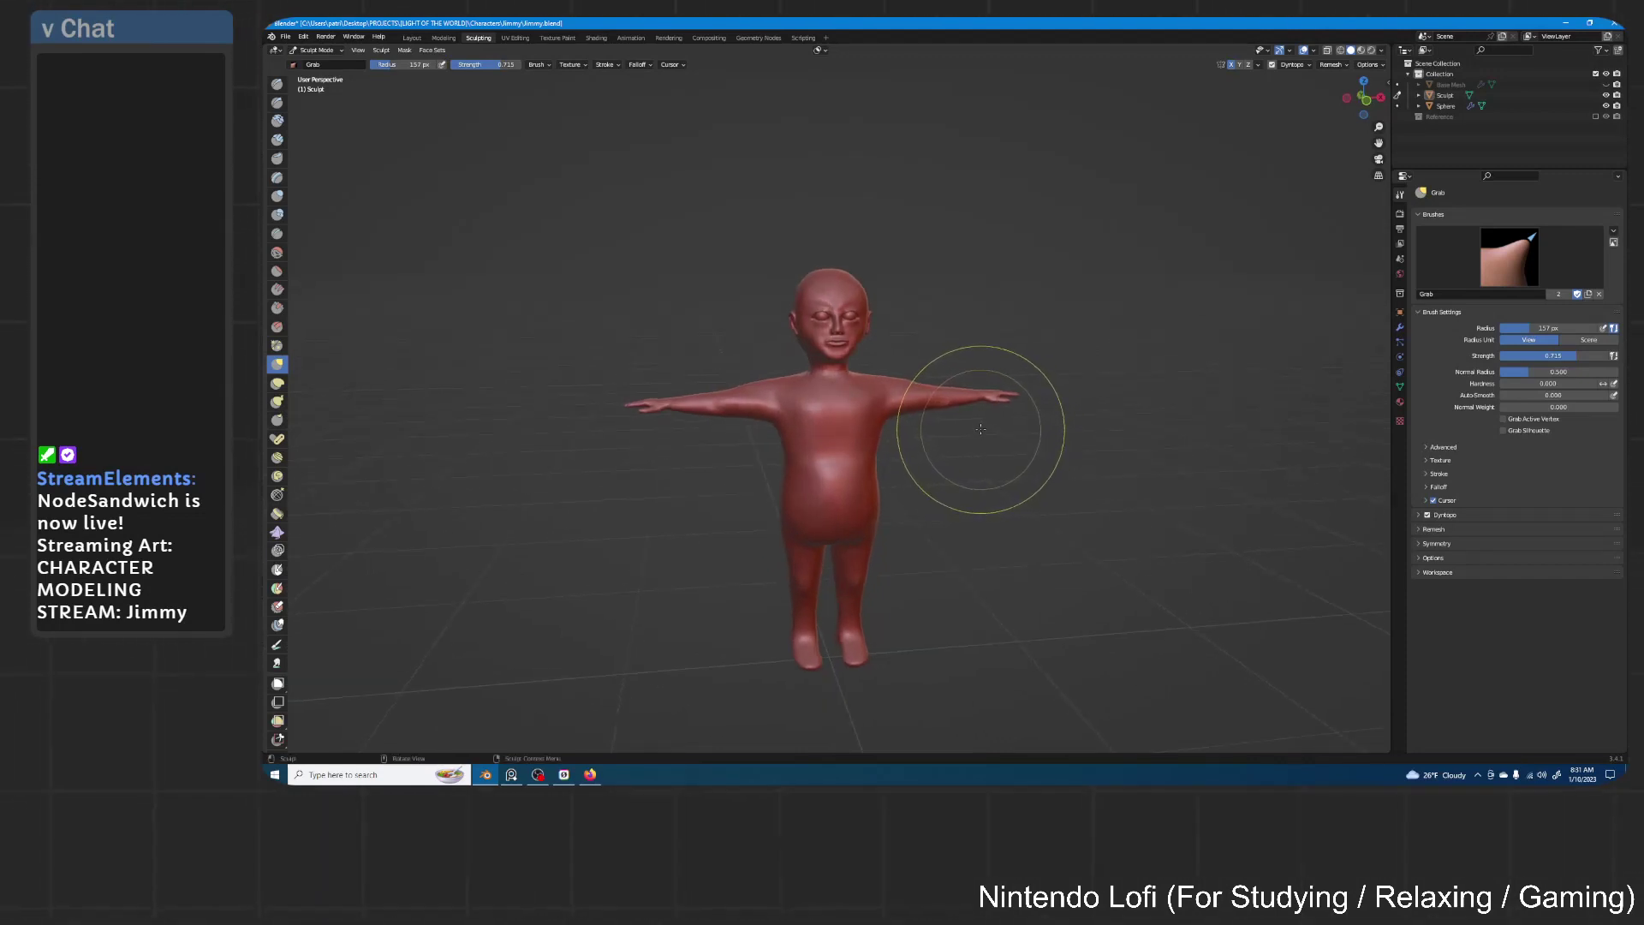
{"action": "mouse_move", "coordinate": [980, 428]}
{"action": "middle_mouse_down"}
{"action": "mouse_move", "coordinate": [948, 379]}
{"action": "mouse_move", "coordinate": [881, 368]}
{"action": "mouse_move", "coordinate": [870, 430]}
{"action": "mouse_move", "coordinate": [946, 476]}
{"action": "middle_mouse_up"}
{"action": "scroll", "coordinate": [915, 439], "scroll_direction": "up", "scroll_amount": 2}
{"action": "middle_click_drag", "start_coordinate": [946, 476], "coordinate": [885, 324], "text": "ctrl"}
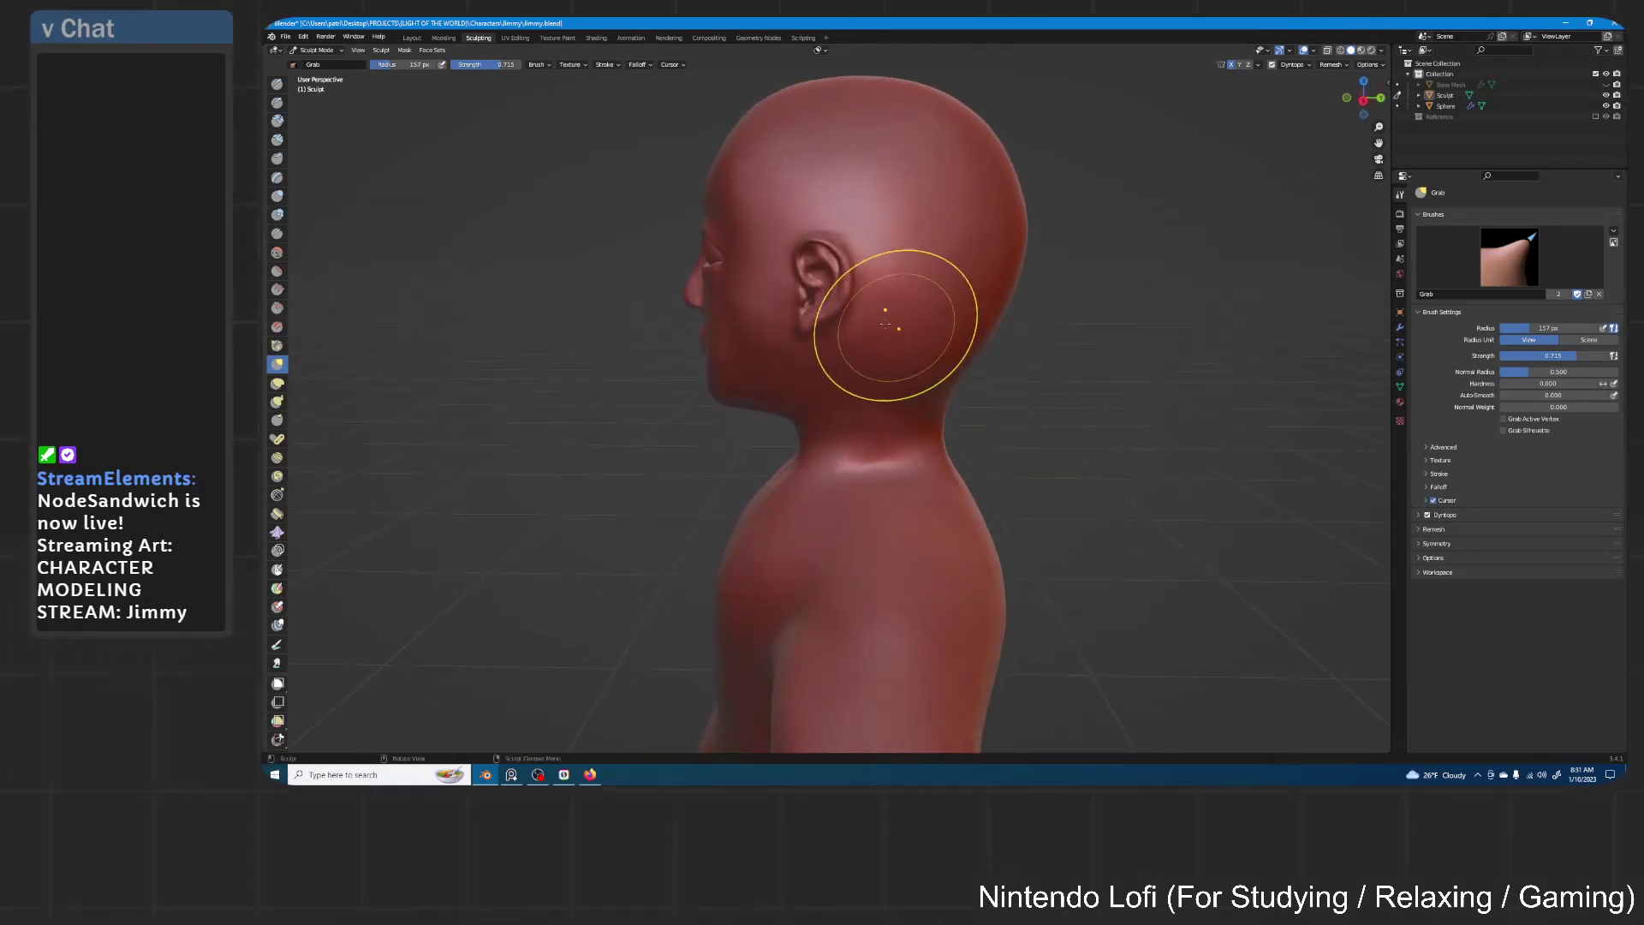
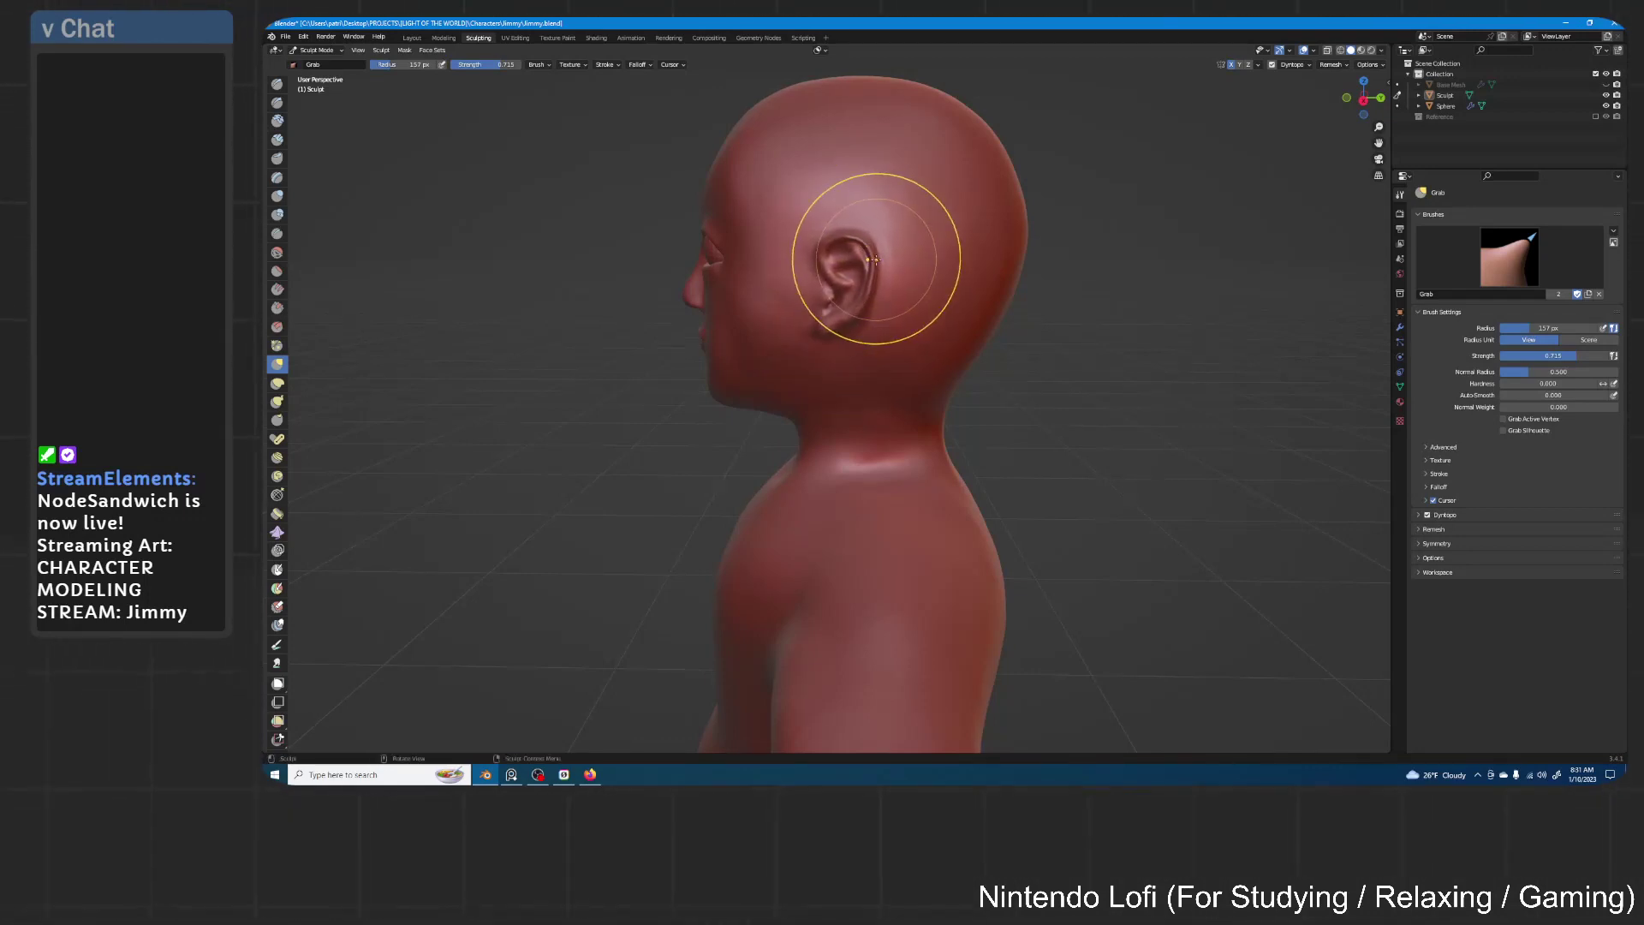
Pull the upper and middle ear rim outward from the head and tuck its lower part inward, working from behind
{"action": "middle_click_drag", "start_coordinate": [870, 296], "coordinate": [789, 274]}
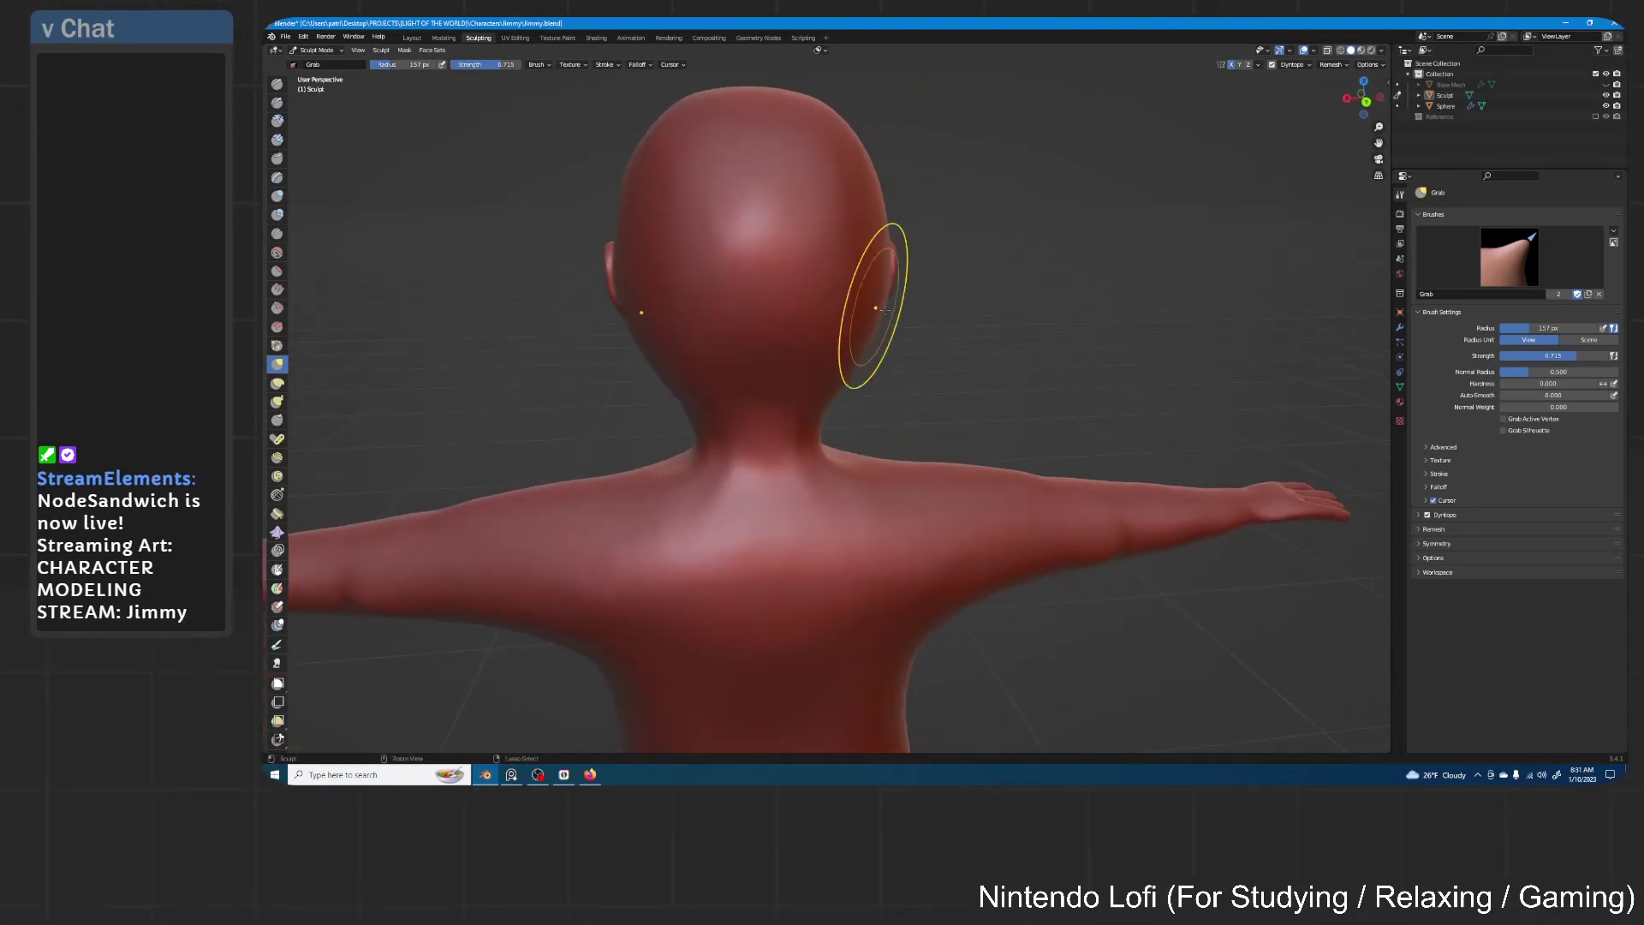
{"action": "scroll", "coordinate": [863, 312], "scroll_direction": "up", "scroll_amount": 4}
{"action": "middle_click_drag", "start_coordinate": [906, 273], "coordinate": [870, 330]}
{"action": "scroll", "coordinate": [914, 267], "scroll_direction": "up", "scroll_amount": 3}
{"action": "middle_click_drag", "start_coordinate": [917, 264], "coordinate": [884, 305]}
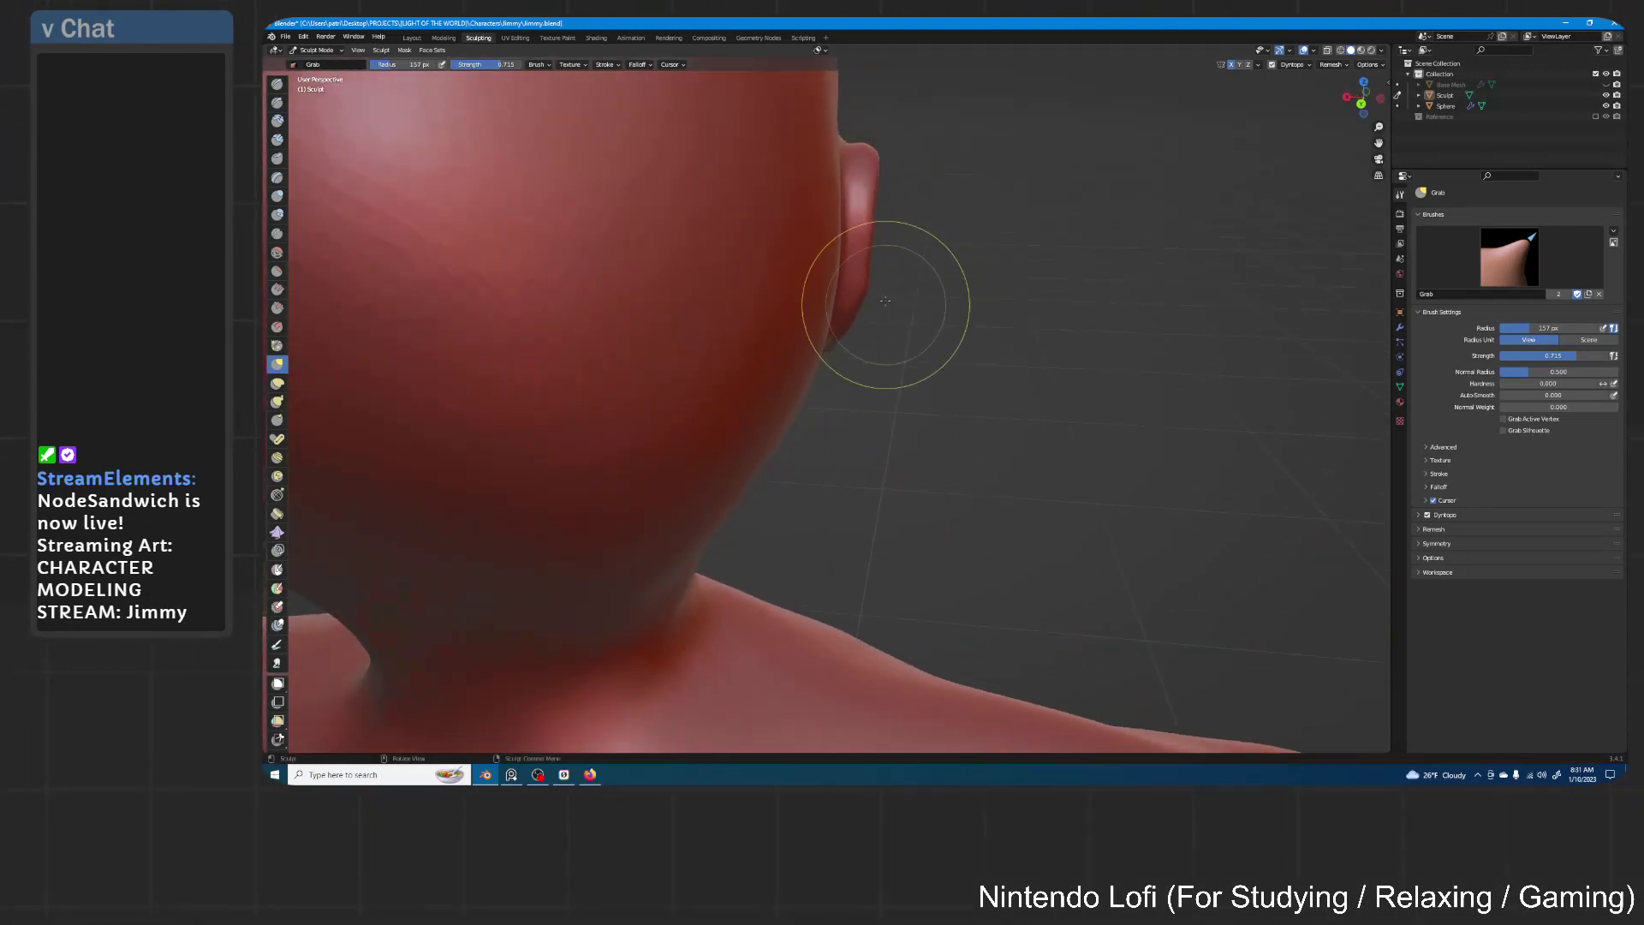
{"action": "left_click_drag", "start_coordinate": [860, 258], "coordinate": [871, 254]}
{"action": "left_click_drag", "start_coordinate": [865, 197], "coordinate": [874, 192]}
{"action": "left_click_drag", "start_coordinate": [873, 170], "coordinate": [881, 167]}
{"action": "left_click_drag", "start_coordinate": [862, 279], "coordinate": [852, 279]}
Nudge the skull surface behind the ear inward with short Grab strokes to refine where the ear attaches
{"action": "middle_click_drag", "start_coordinate": [845, 278], "coordinate": [809, 272]}
{"action": "left_click_drag", "start_coordinate": [782, 269], "coordinate": [780, 268]}
{"action": "left_click_drag", "start_coordinate": [794, 221], "coordinate": [787, 216]}
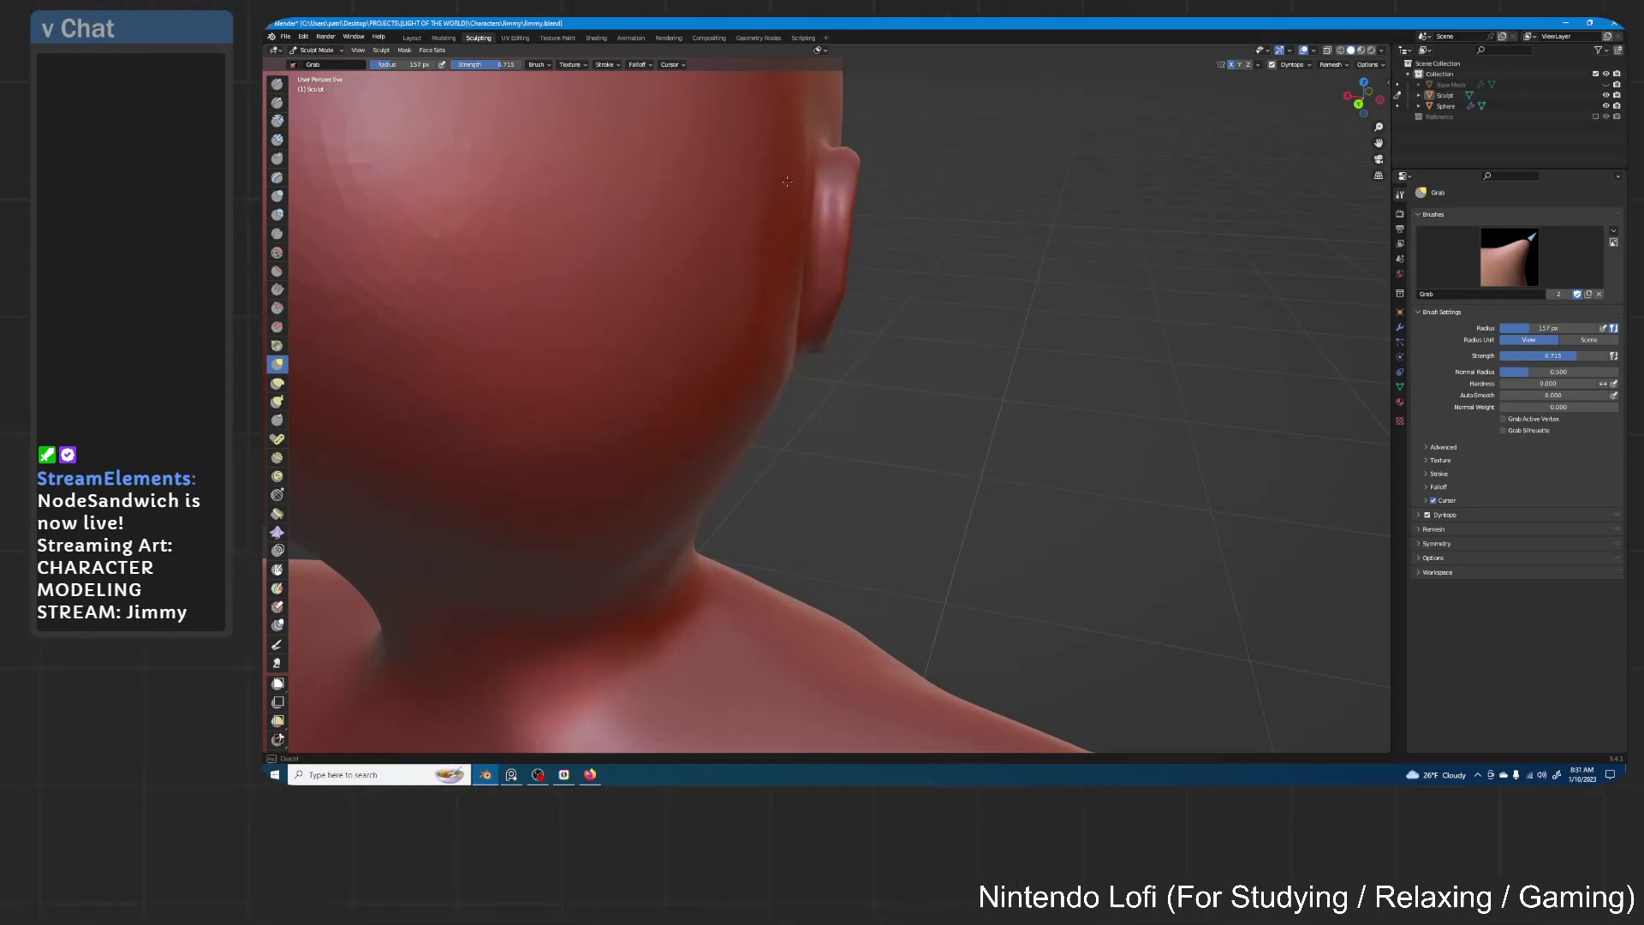
{"action": "middle_click_drag", "start_coordinate": [822, 221], "coordinate": [689, 224]}
{"action": "left_click_drag", "start_coordinate": [689, 225], "coordinate": [679, 222]}
{"action": "middle_click_drag", "start_coordinate": [899, 211], "coordinate": [940, 232]}
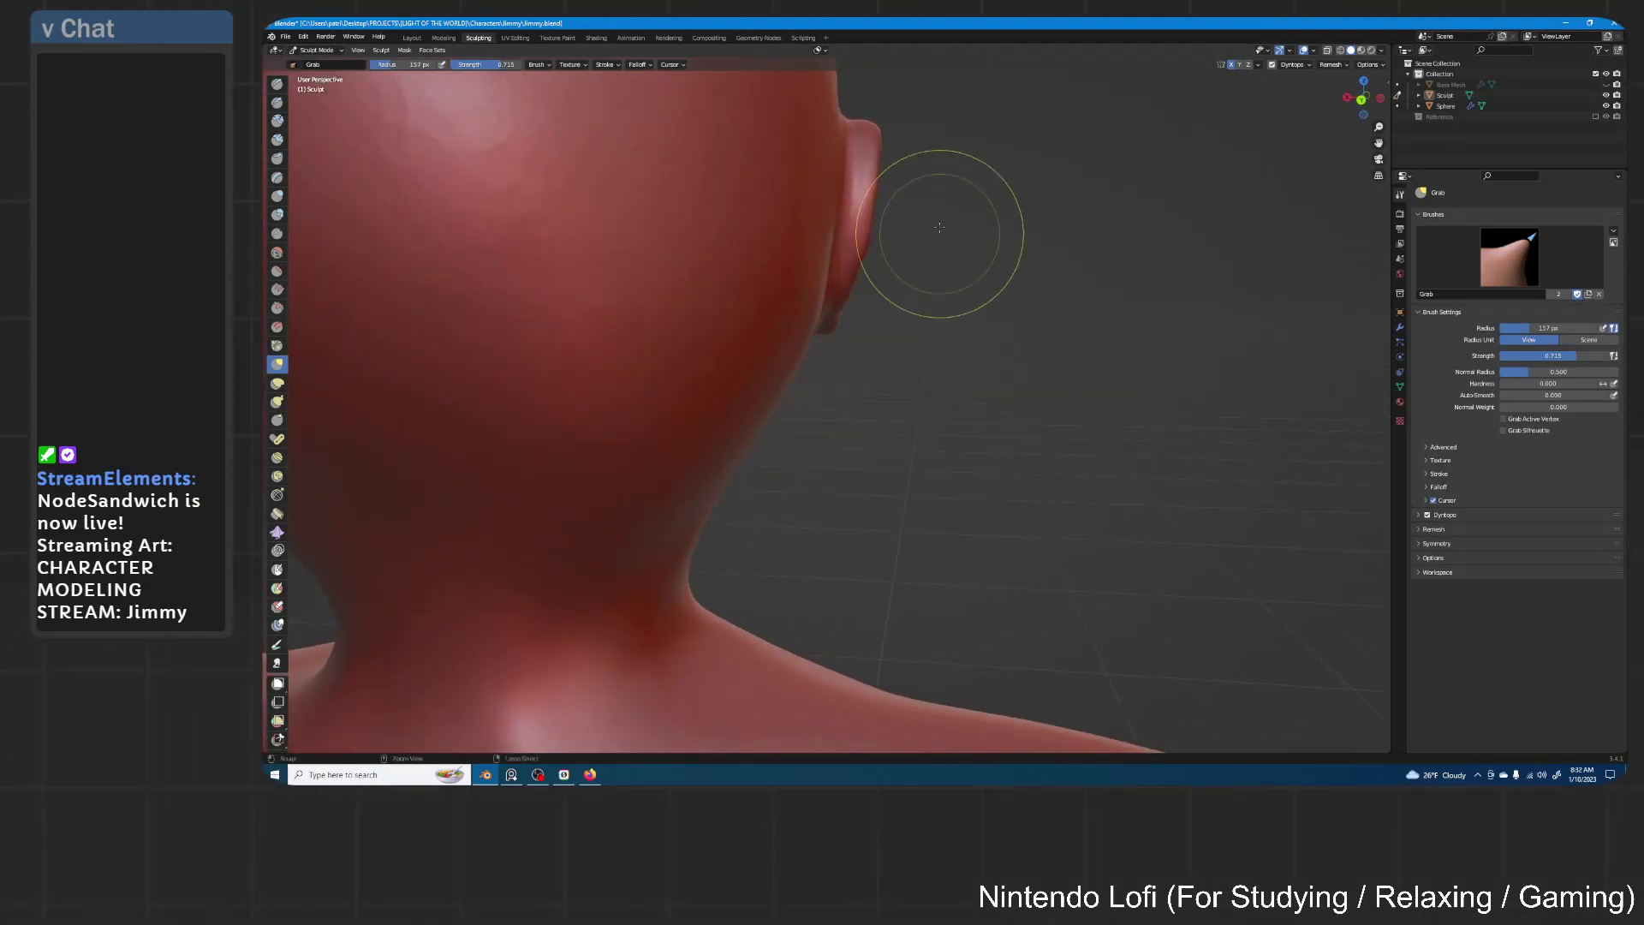
Check the ears and overall proportions on the whole figure from front and back, and save the file
{"action": "scroll", "coordinate": [940, 235], "scroll_direction": "down", "scroll_amount": 5}
{"action": "middle_click_drag", "start_coordinate": [888, 303], "coordinate": [1113, 279]}
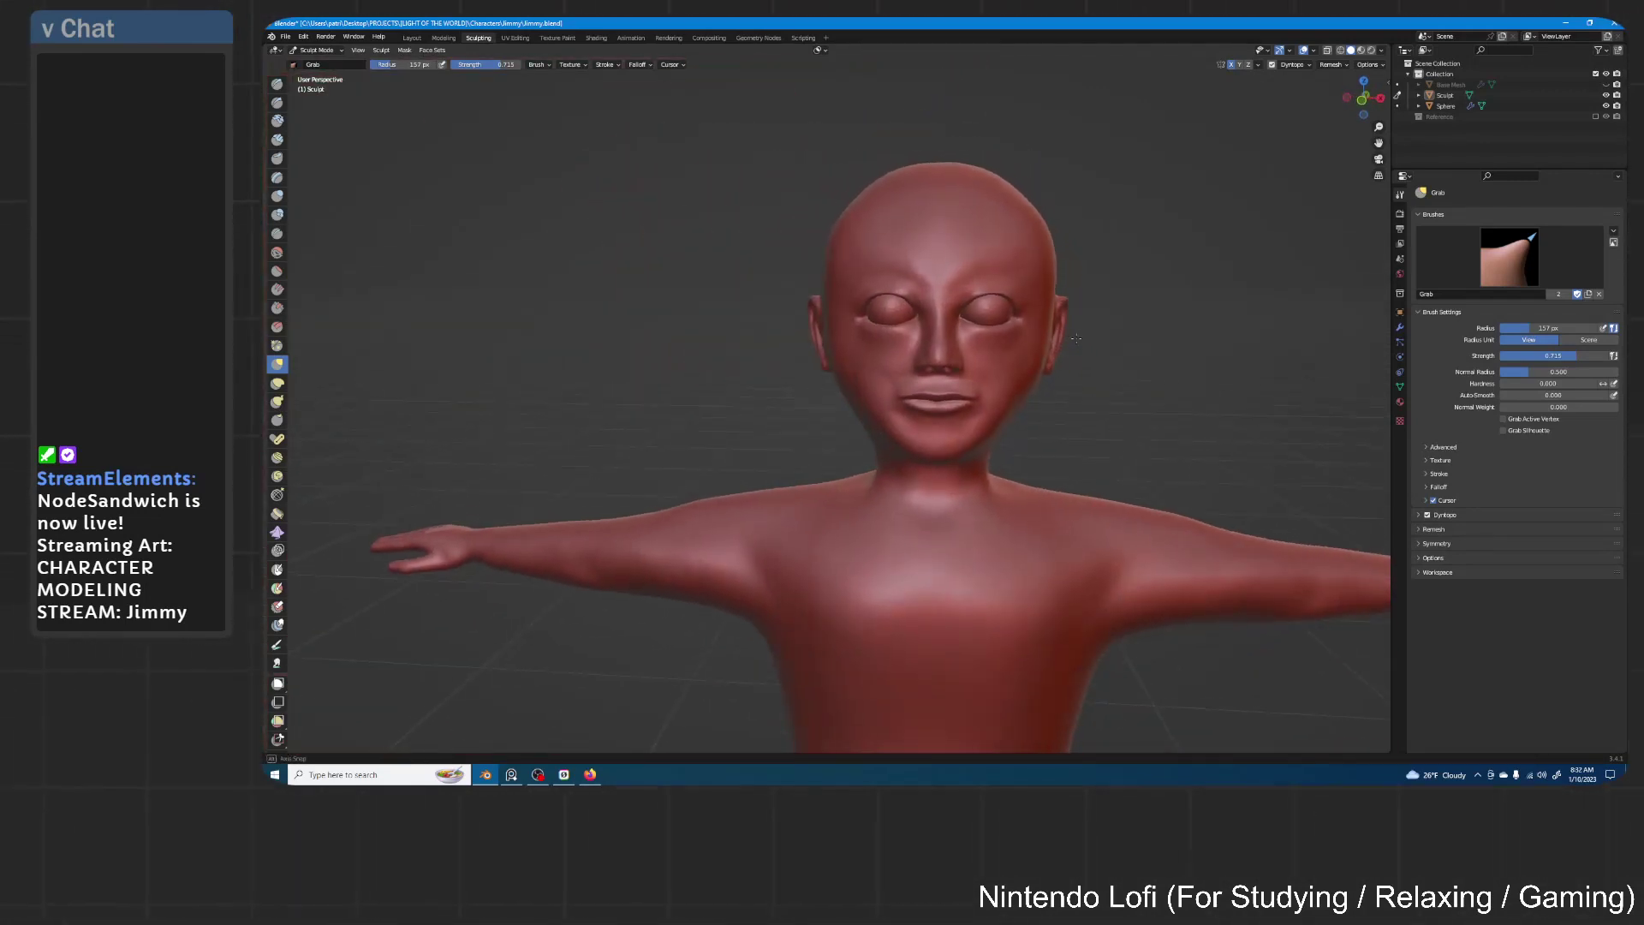
{"action": "scroll", "coordinate": [1064, 386], "scroll_direction": "down", "scroll_amount": 4}
{"action": "middle_click_drag", "start_coordinate": [1026, 425], "coordinate": [971, 349]}
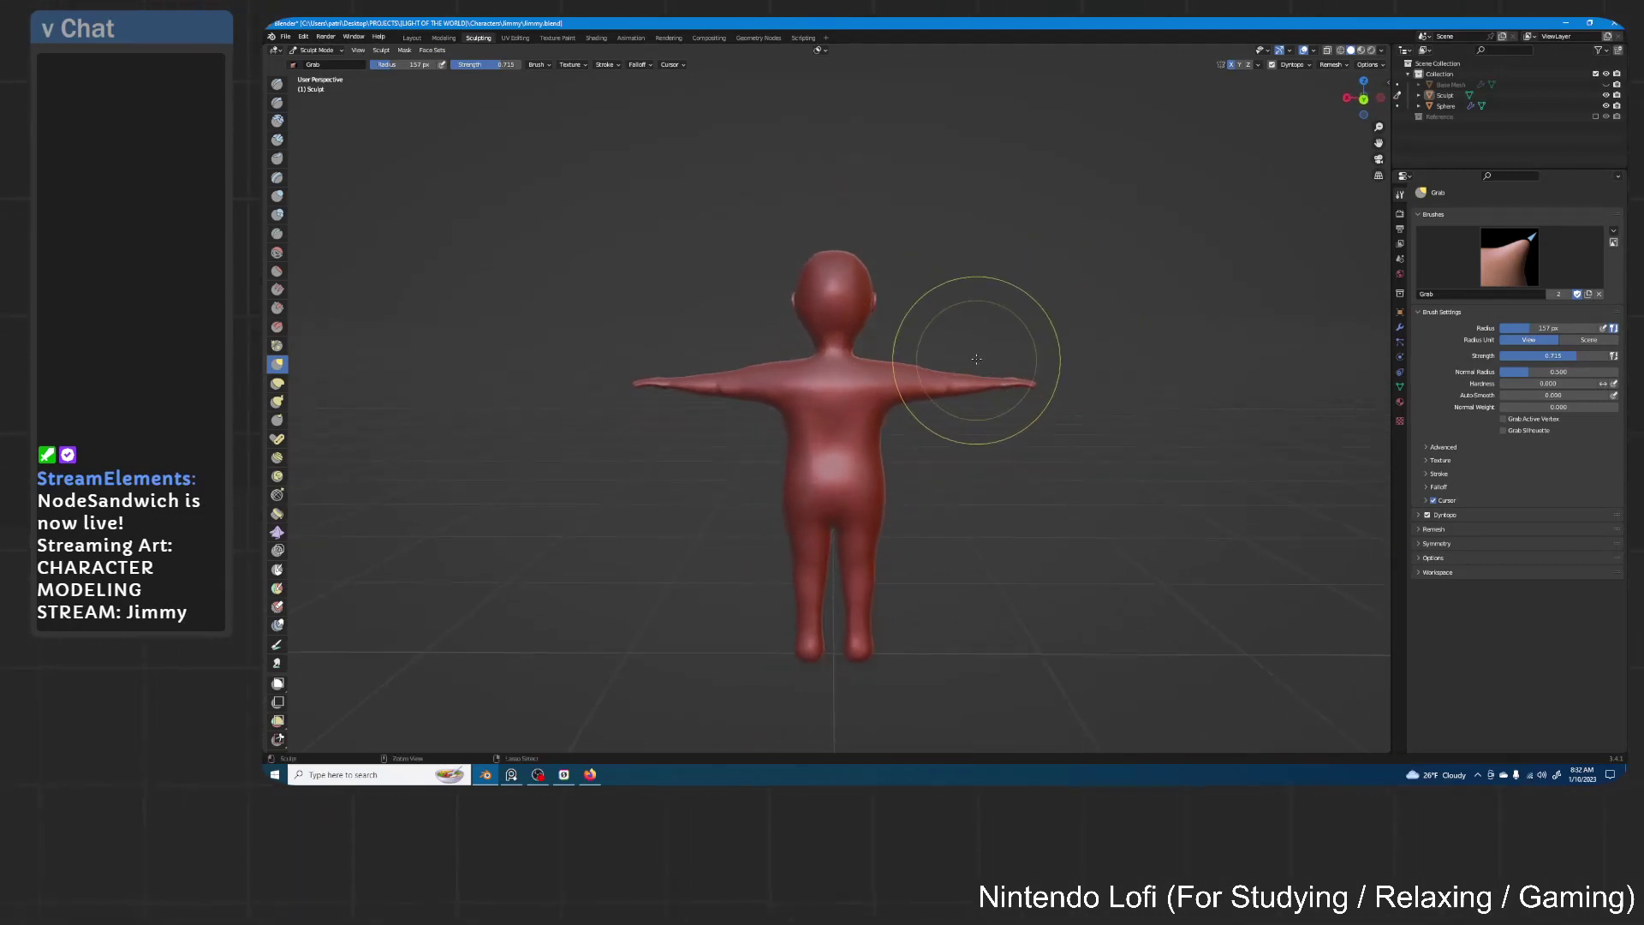
{"action": "middle_click_drag", "start_coordinate": [961, 411], "coordinate": [1056, 434]}
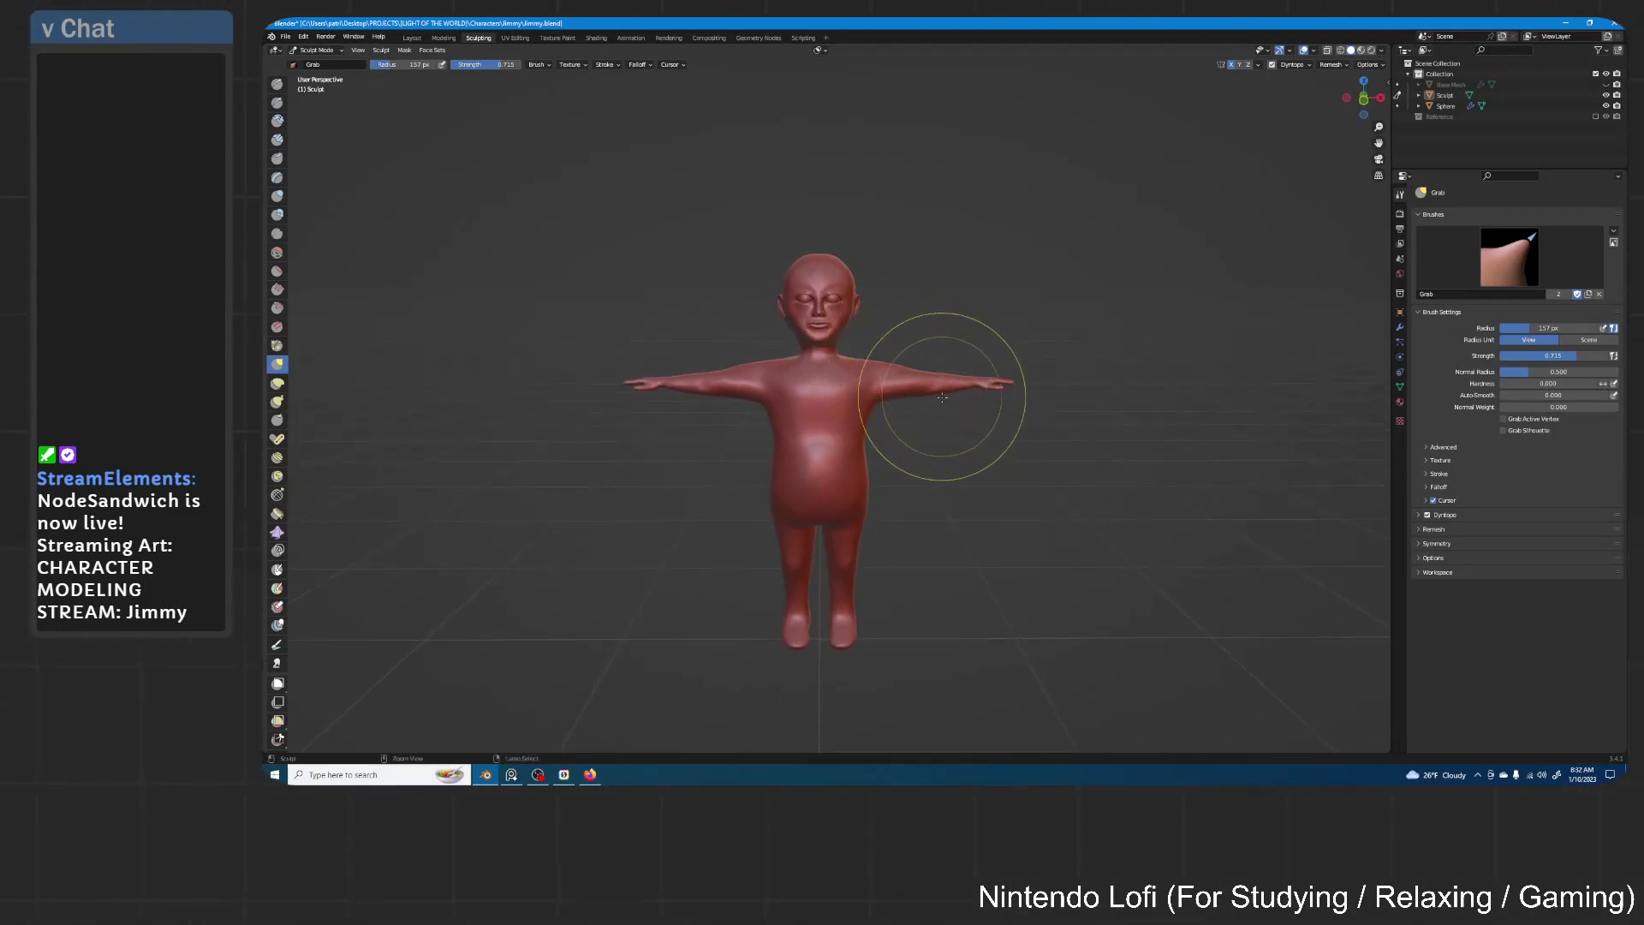
{"action": "key", "text": "ctrl+s"}
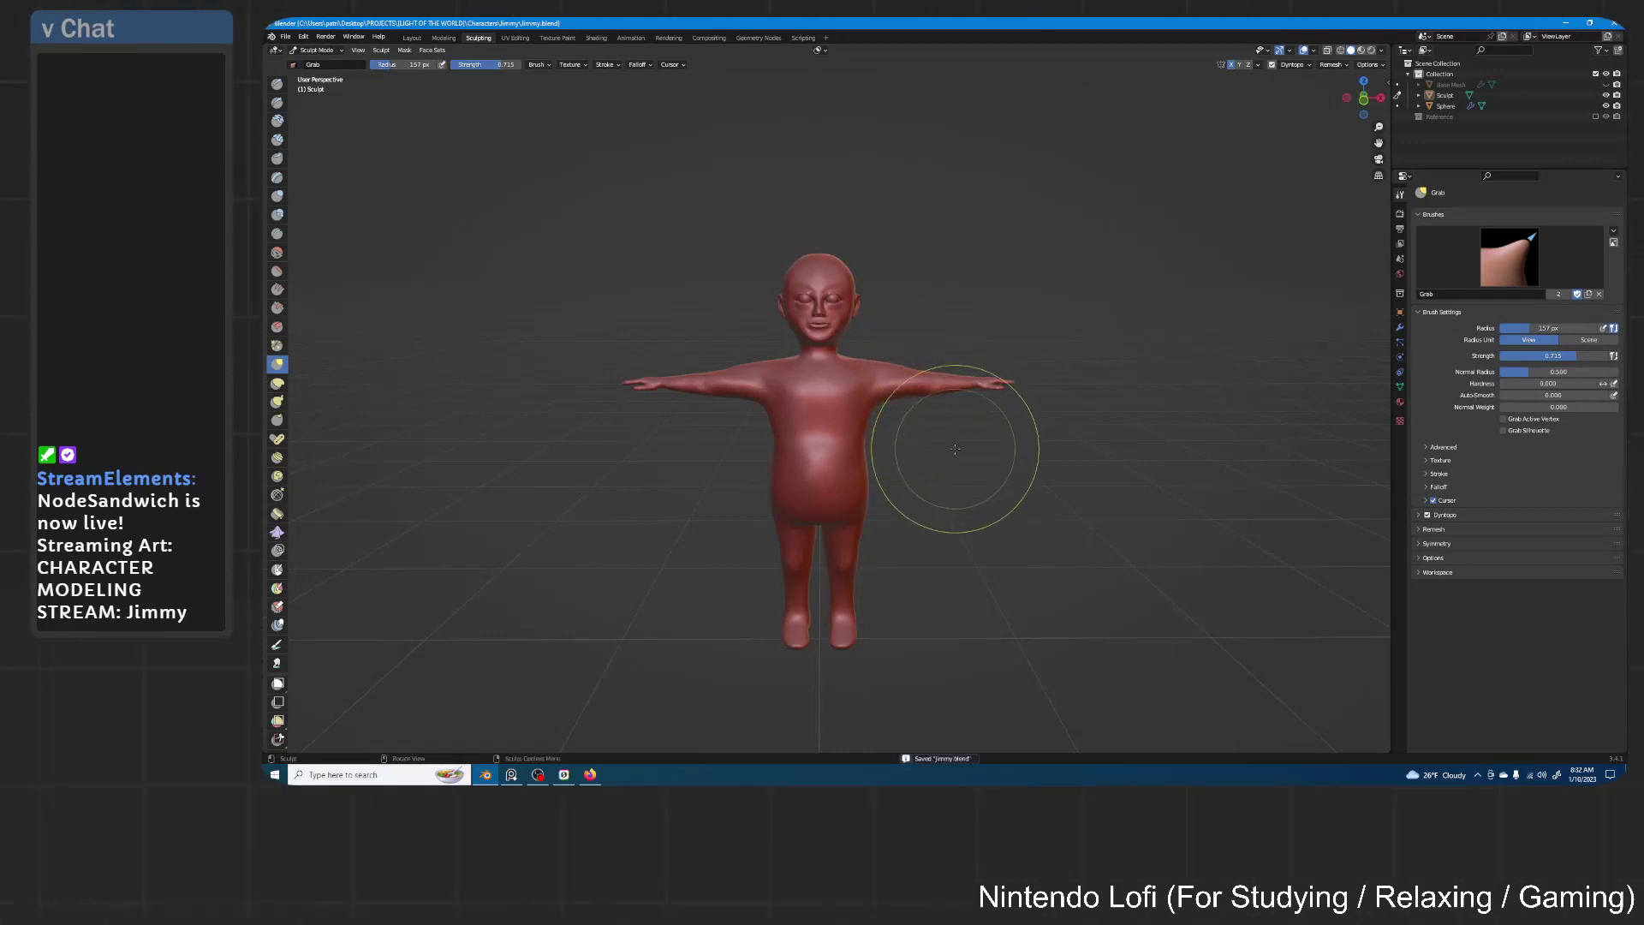
Try to pull the front of the ankle inward above the instep with a 197 px Grab brush, and undo it
{"action": "middle_click_drag", "start_coordinate": [964, 434], "coordinate": [985, 385], "text": "shift"}
{"action": "scroll", "coordinate": [1018, 470], "scroll_direction": "up", "scroll_amount": 1}
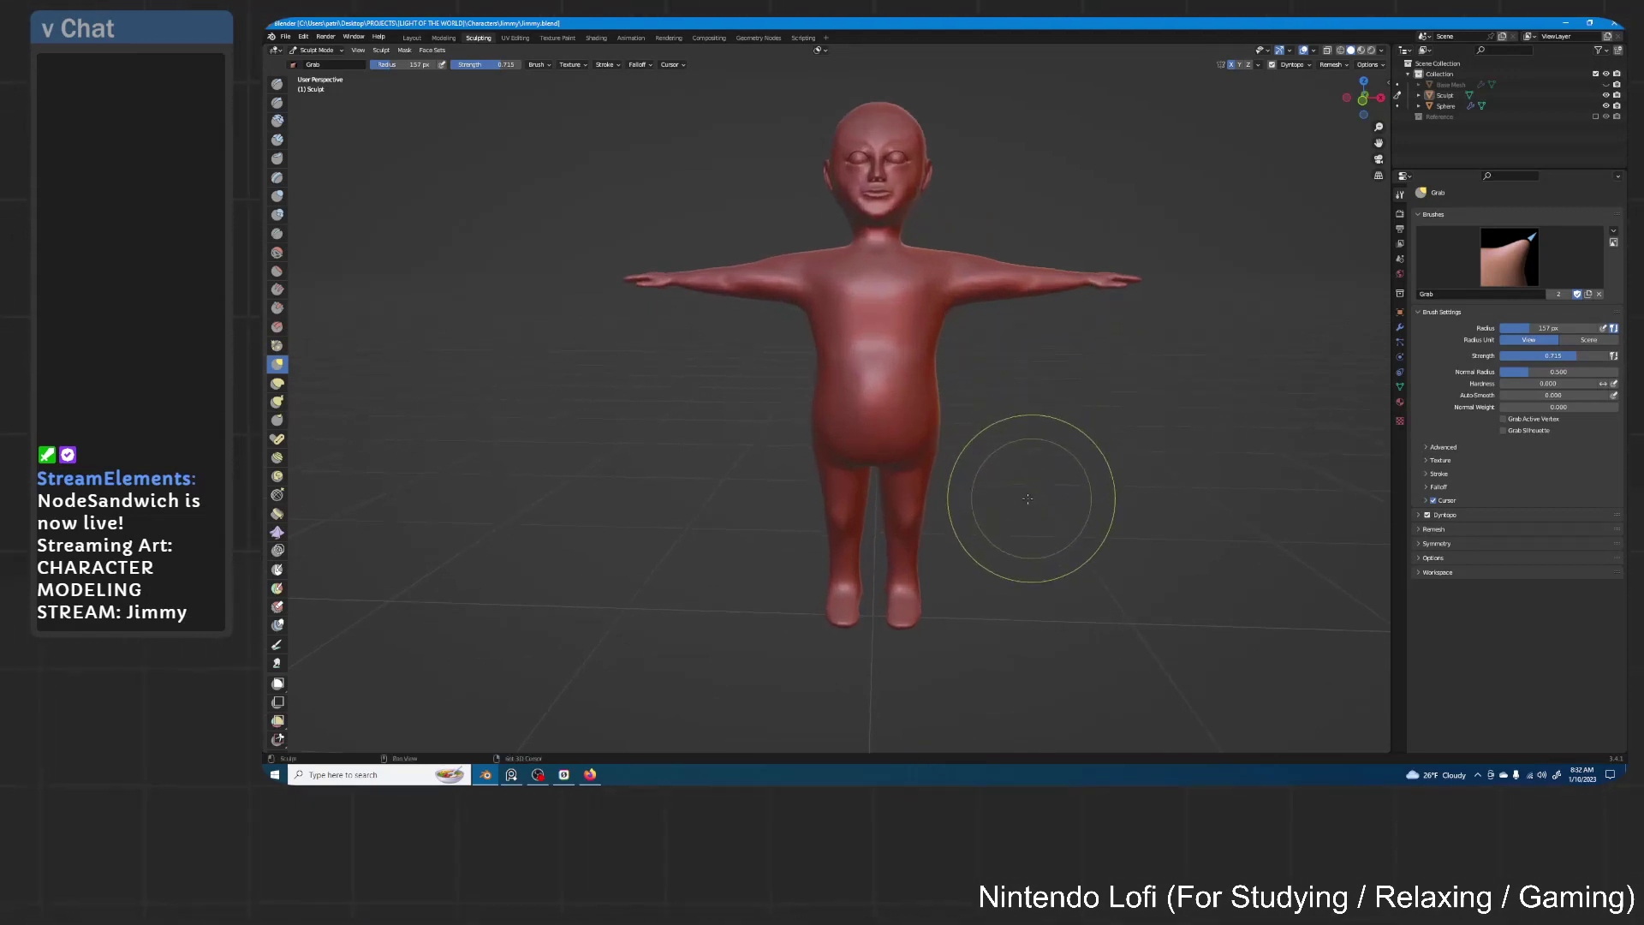
{"action": "mouse_move", "coordinate": [1031, 496]}
{"action": "middle_mouse_down", "text": "shift"}
{"action": "mouse_move", "coordinate": [984, 362]}
{"action": "mouse_move", "coordinate": [933, 402]}
{"action": "mouse_move", "coordinate": [935, 513]}
{"action": "mouse_move", "coordinate": [937, 428]}
{"action": "mouse_move", "coordinate": [1013, 466]}
{"action": "mouse_move", "coordinate": [941, 408]}
{"action": "mouse_move", "coordinate": [911, 430]}
{"action": "middle_mouse_up", "text": "shift"}
{"action": "scroll", "coordinate": [993, 377], "scroll_direction": "up", "scroll_amount": 4}
{"action": "scroll", "coordinate": [958, 415], "scroll_direction": "up", "scroll_amount": 2}
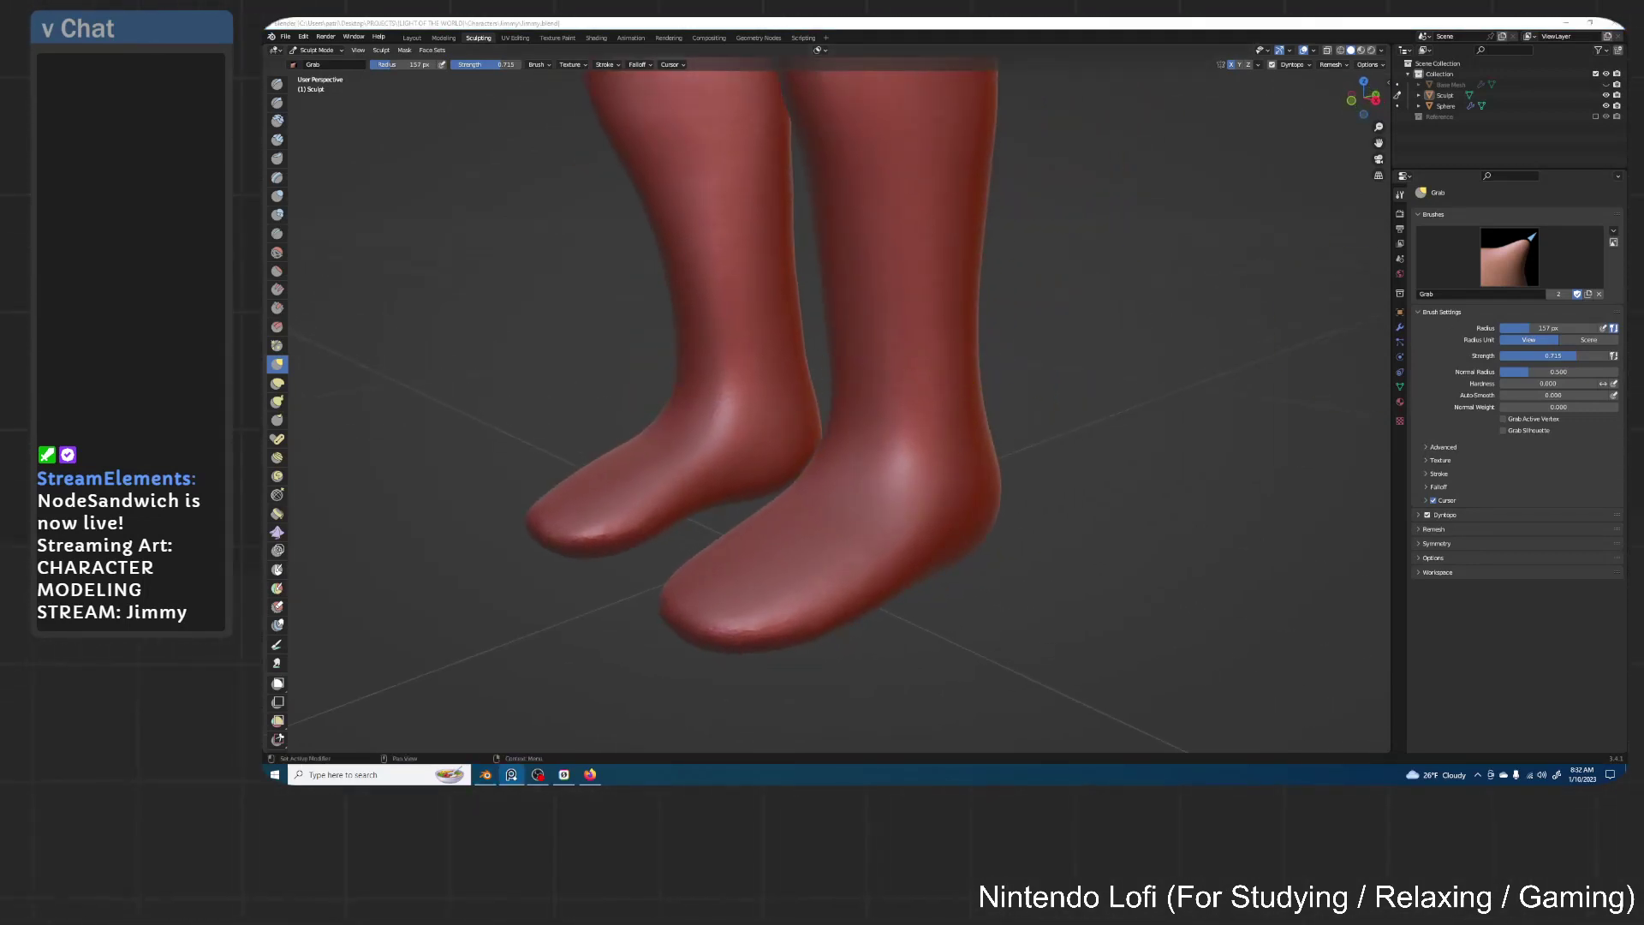
{"action": "left_click", "coordinate": [929, 24]}
{"action": "mouse_move", "coordinate": [937, 400]}
{"action": "middle_mouse_down"}
{"action": "mouse_move", "coordinate": [982, 385]}
{"action": "mouse_move", "coordinate": [947, 403]}
{"action": "mouse_move", "coordinate": [961, 440]}
{"action": "mouse_move", "coordinate": [818, 468]}
{"action": "middle_mouse_up"}
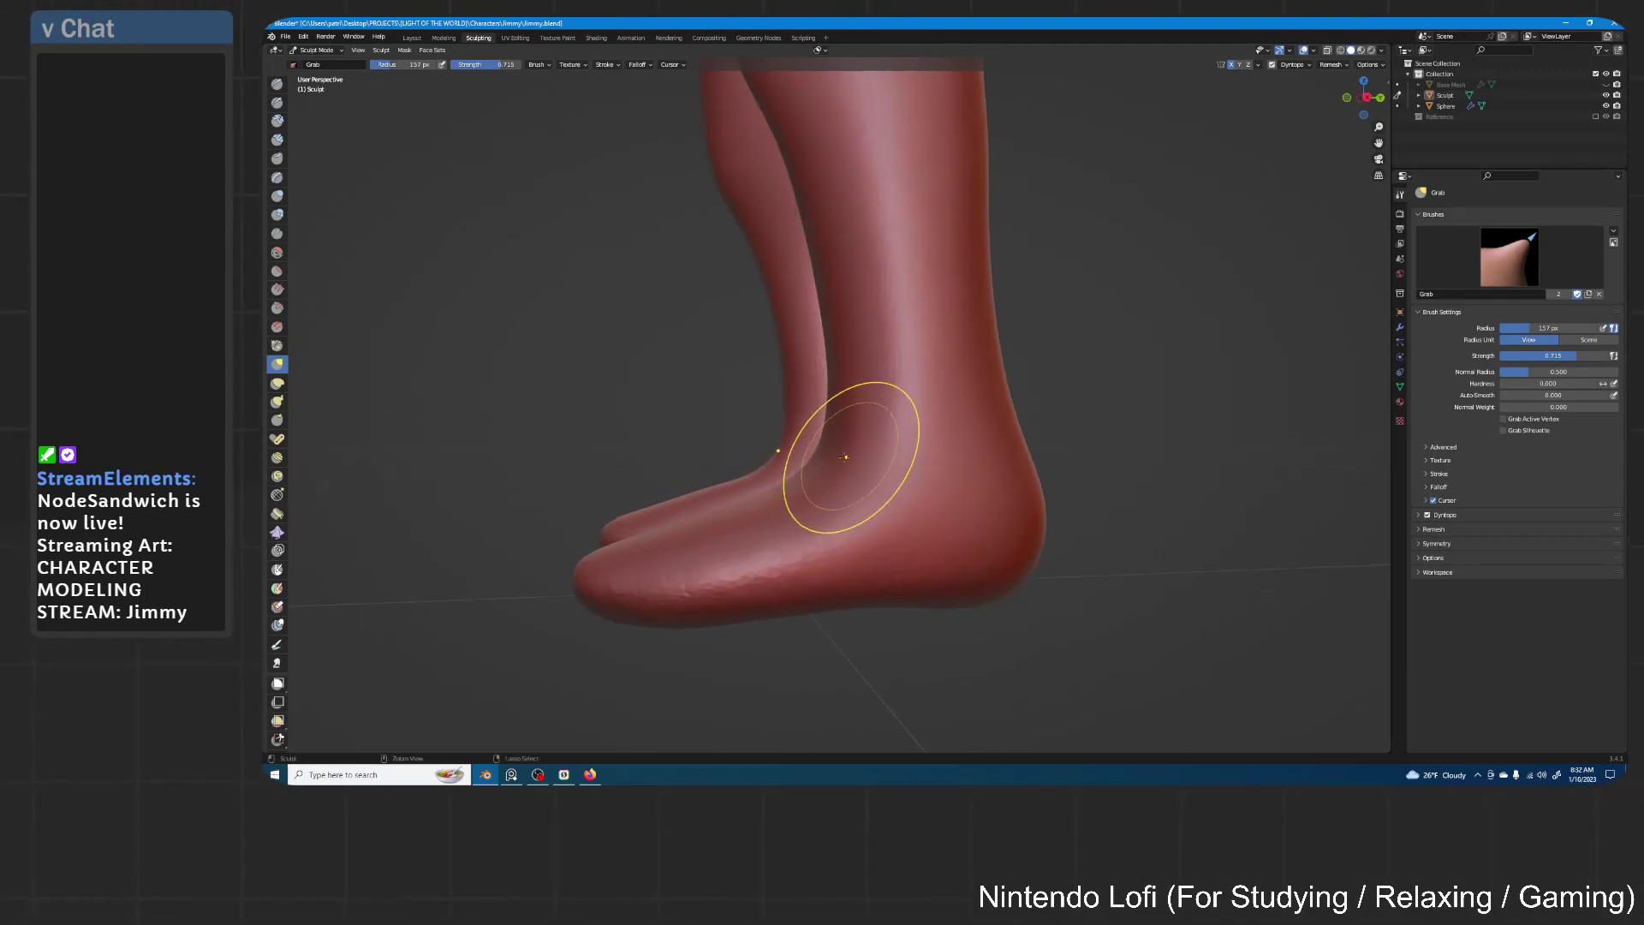
{"action": "key", "text": "f"}
{"action": "left_click", "coordinate": [939, 446]}
{"action": "middle_click_drag", "start_coordinate": [859, 445], "coordinate": [826, 454]}
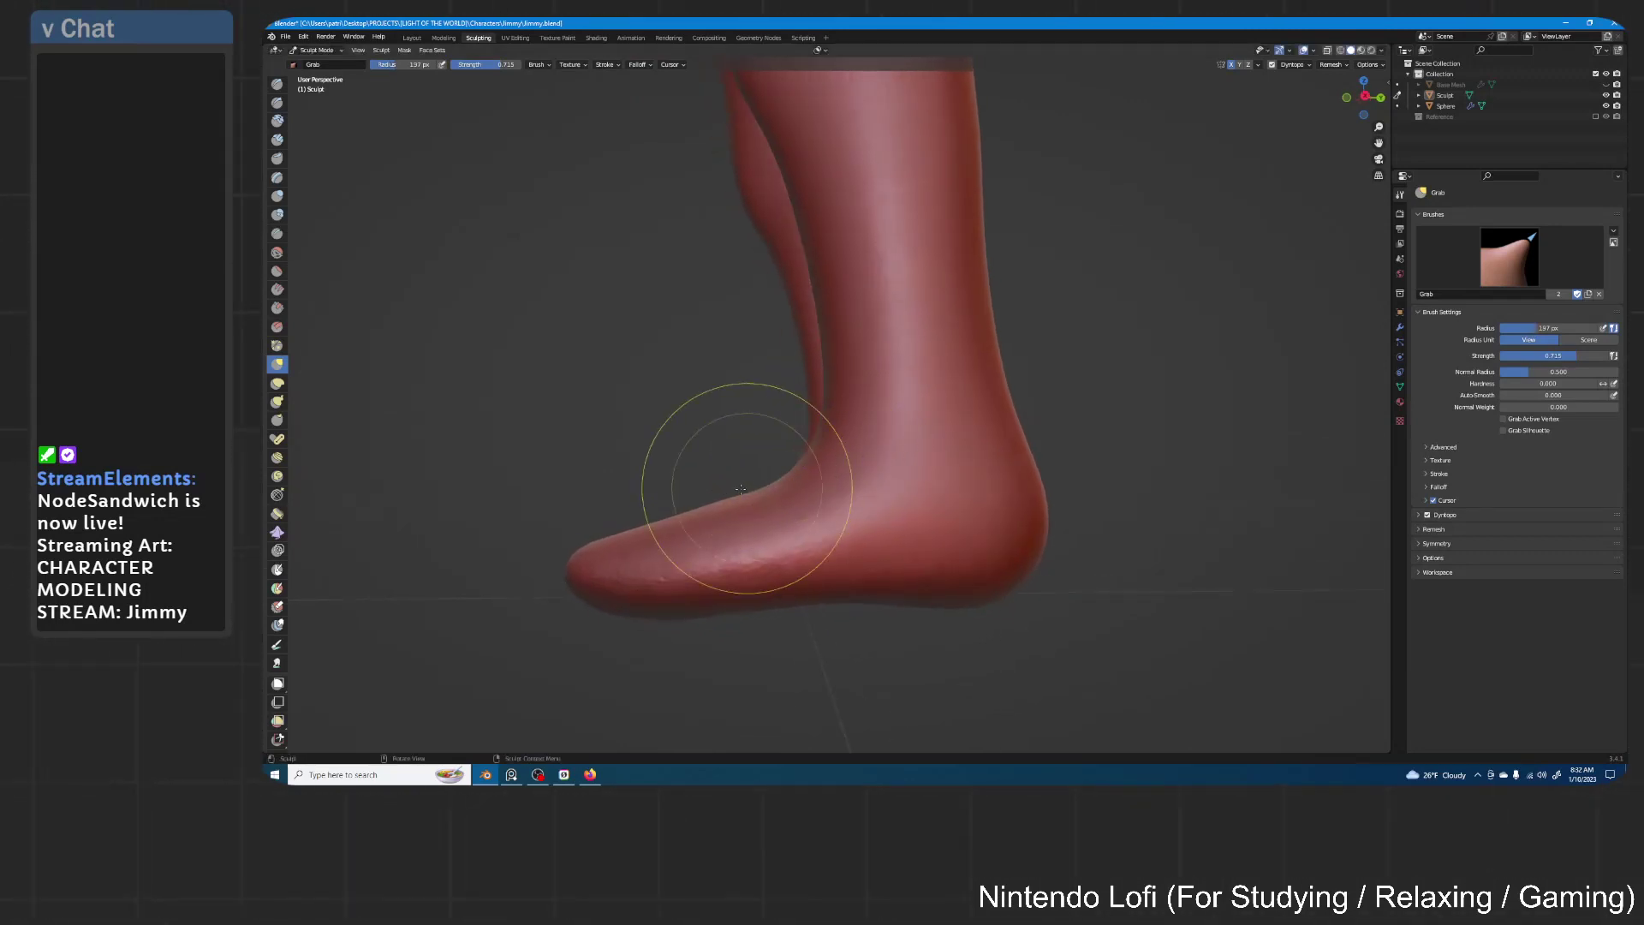
{"action": "left_click_drag", "start_coordinate": [740, 488], "coordinate": [794, 458]}
{"action": "middle_click_drag", "start_coordinate": [864, 402], "coordinate": [1039, 408]}
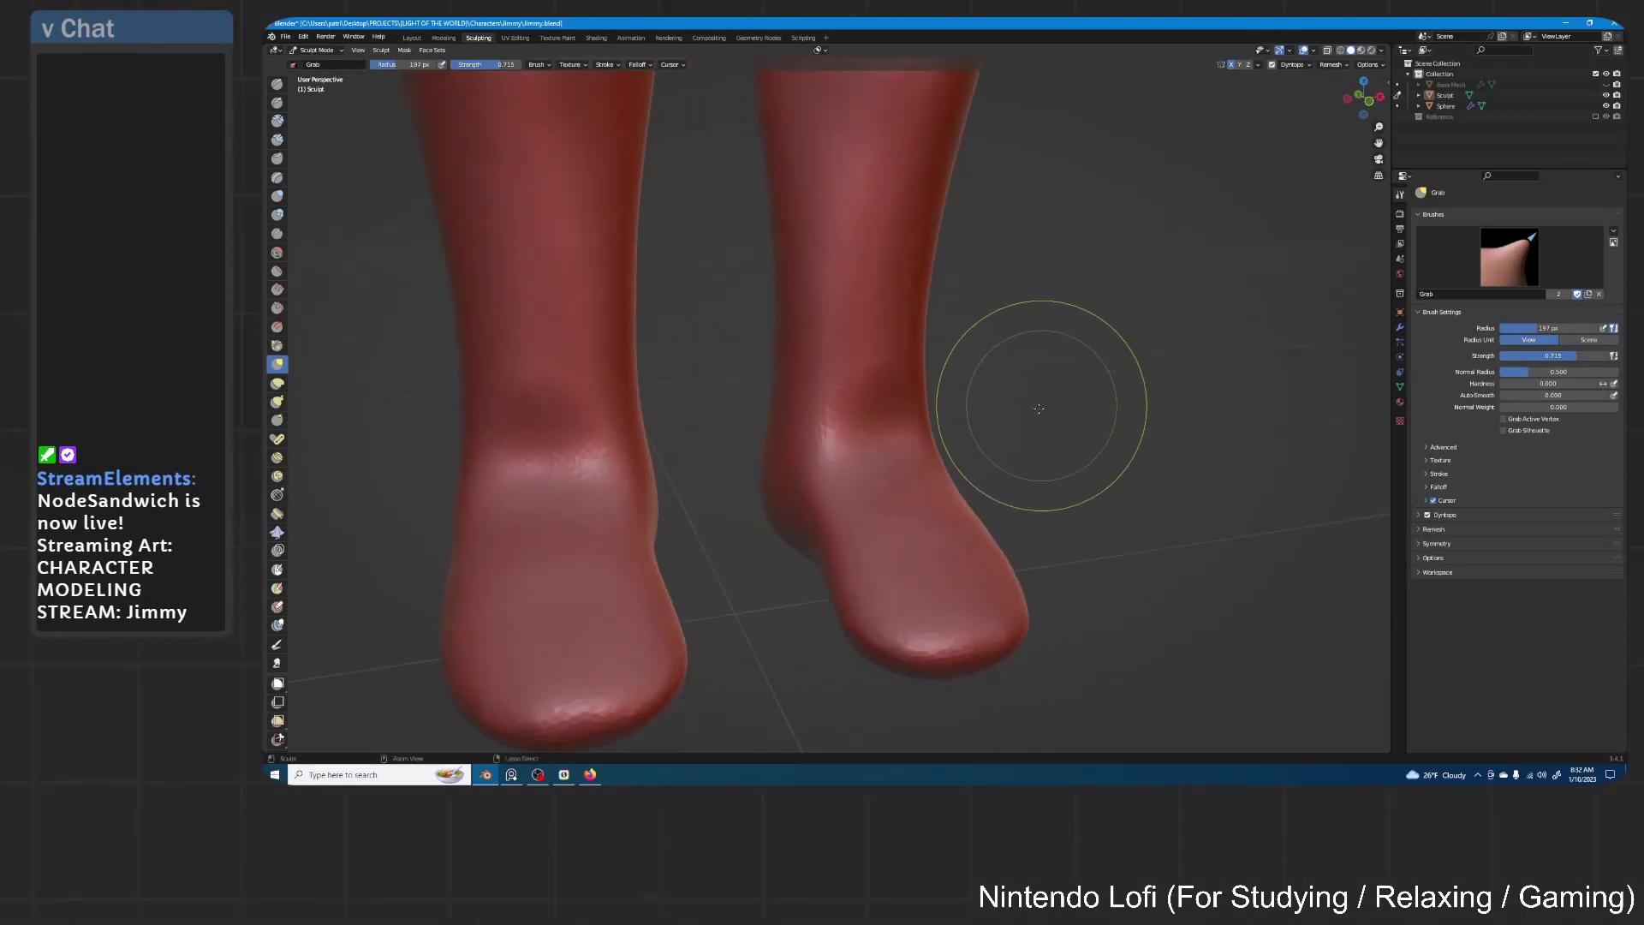
{"action": "key", "text": "ctrl+z"}
Carve a soft crease around the front and sides of the ankle with the Crease brush at radius 73 px and strength about 0.18
{"action": "left_click", "coordinate": [278, 233]}
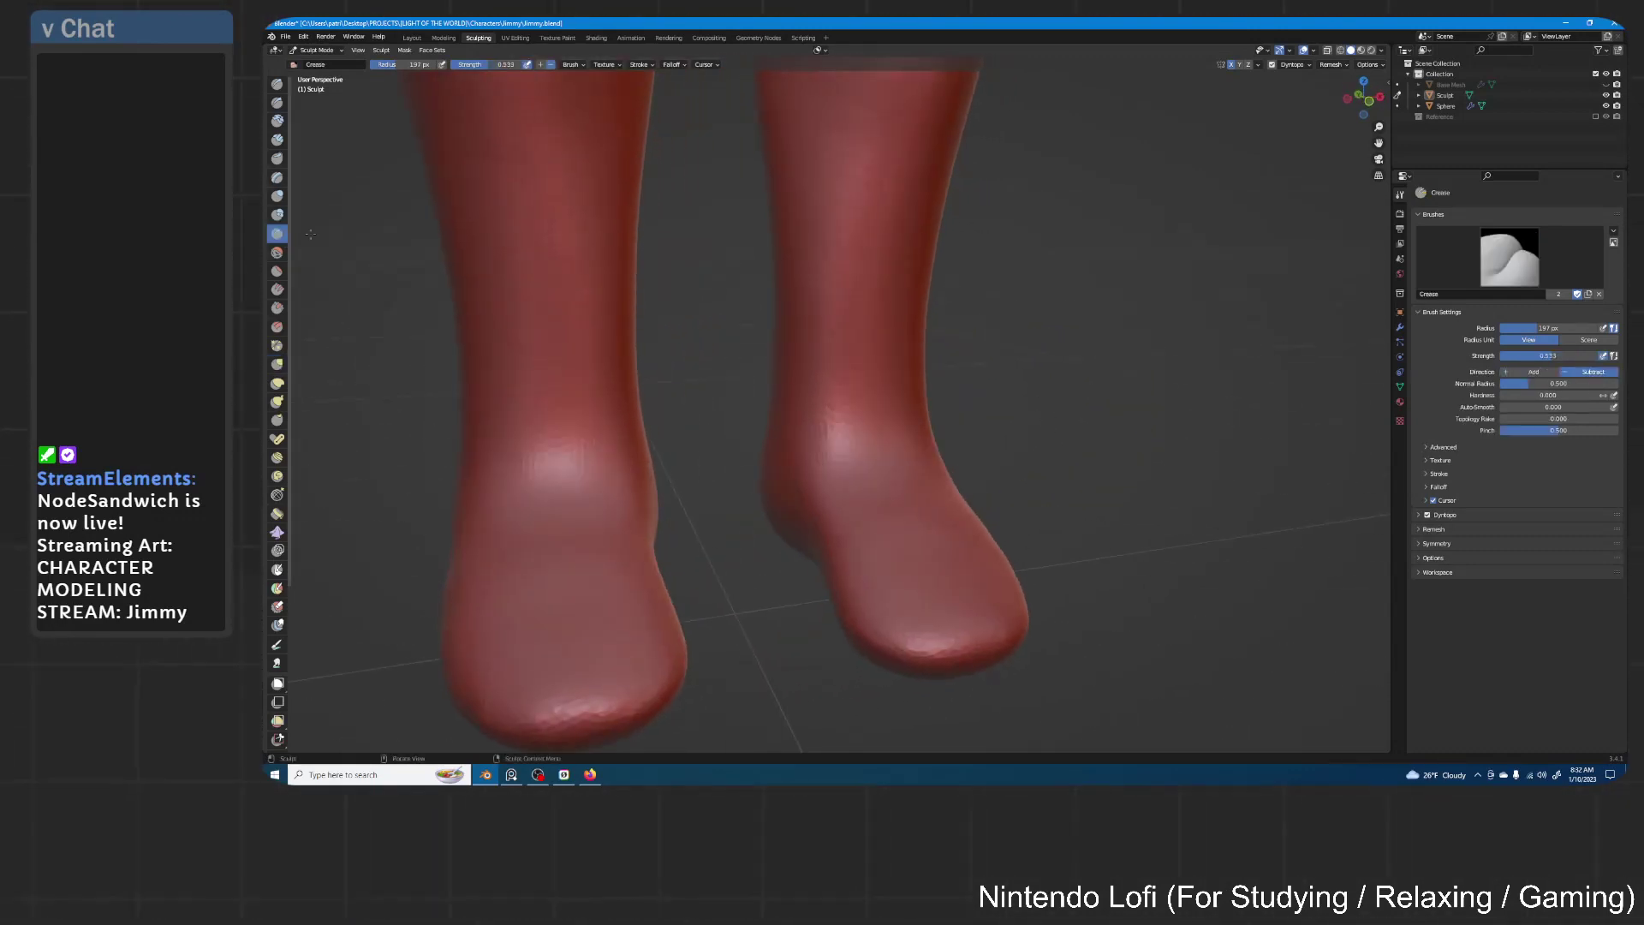
{"action": "middle_click_drag", "start_coordinate": [862, 367], "coordinate": [852, 429]}
{"action": "middle_click_drag", "start_coordinate": [790, 477], "coordinate": [767, 475]}
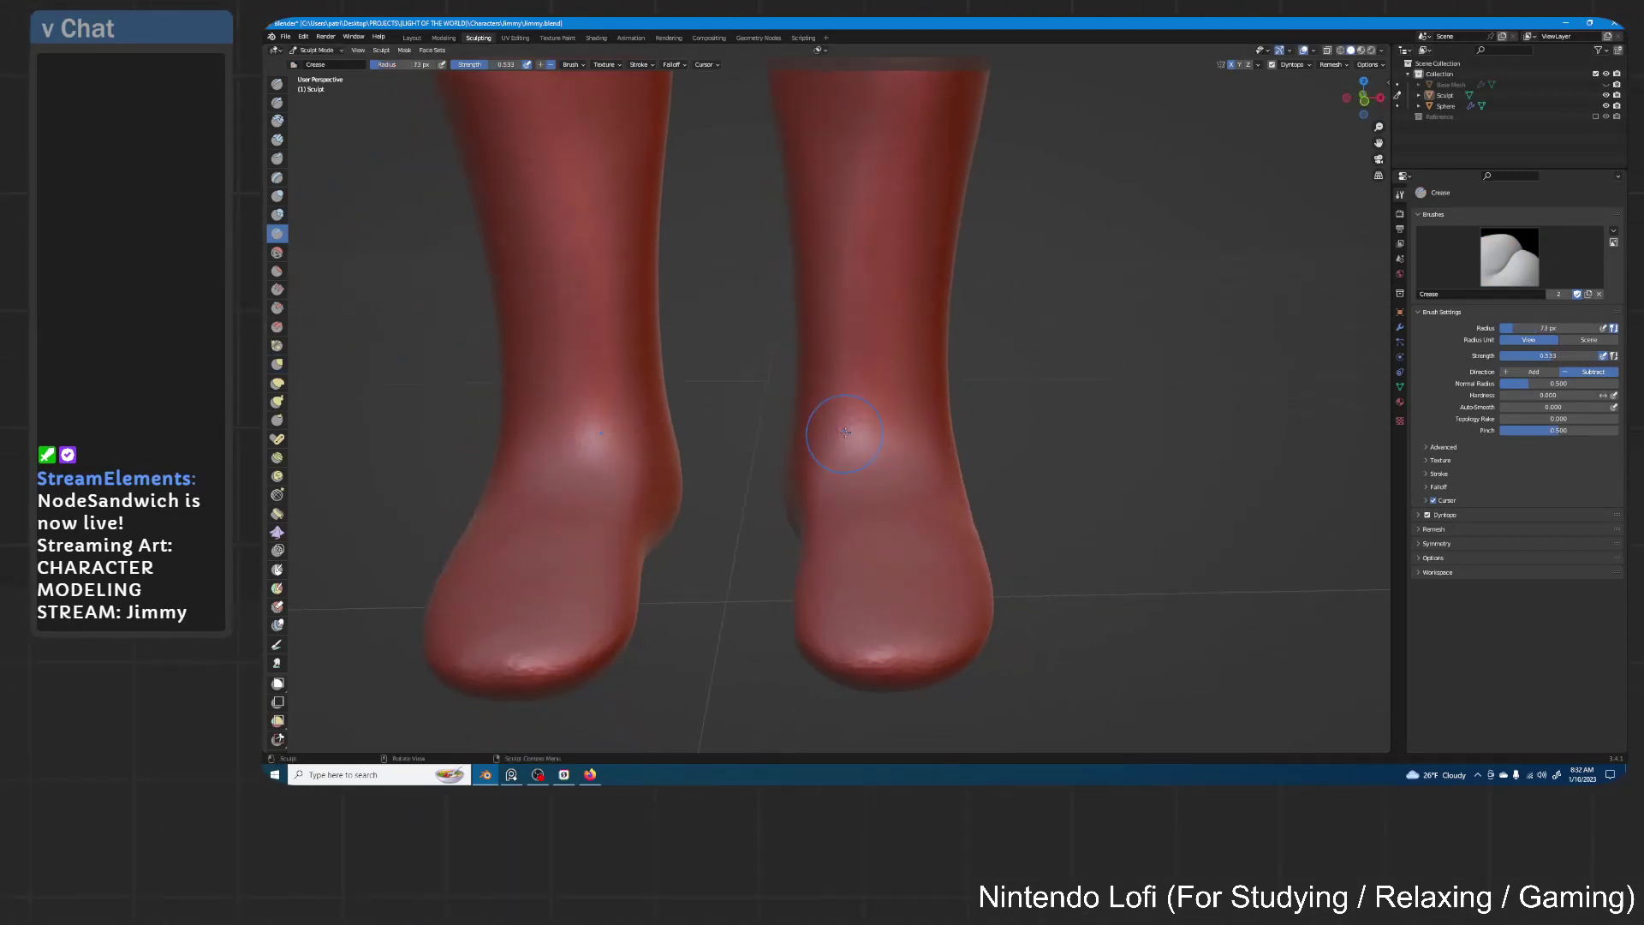
{"action": "left_click_drag", "start_coordinate": [803, 435], "coordinate": [971, 432]}
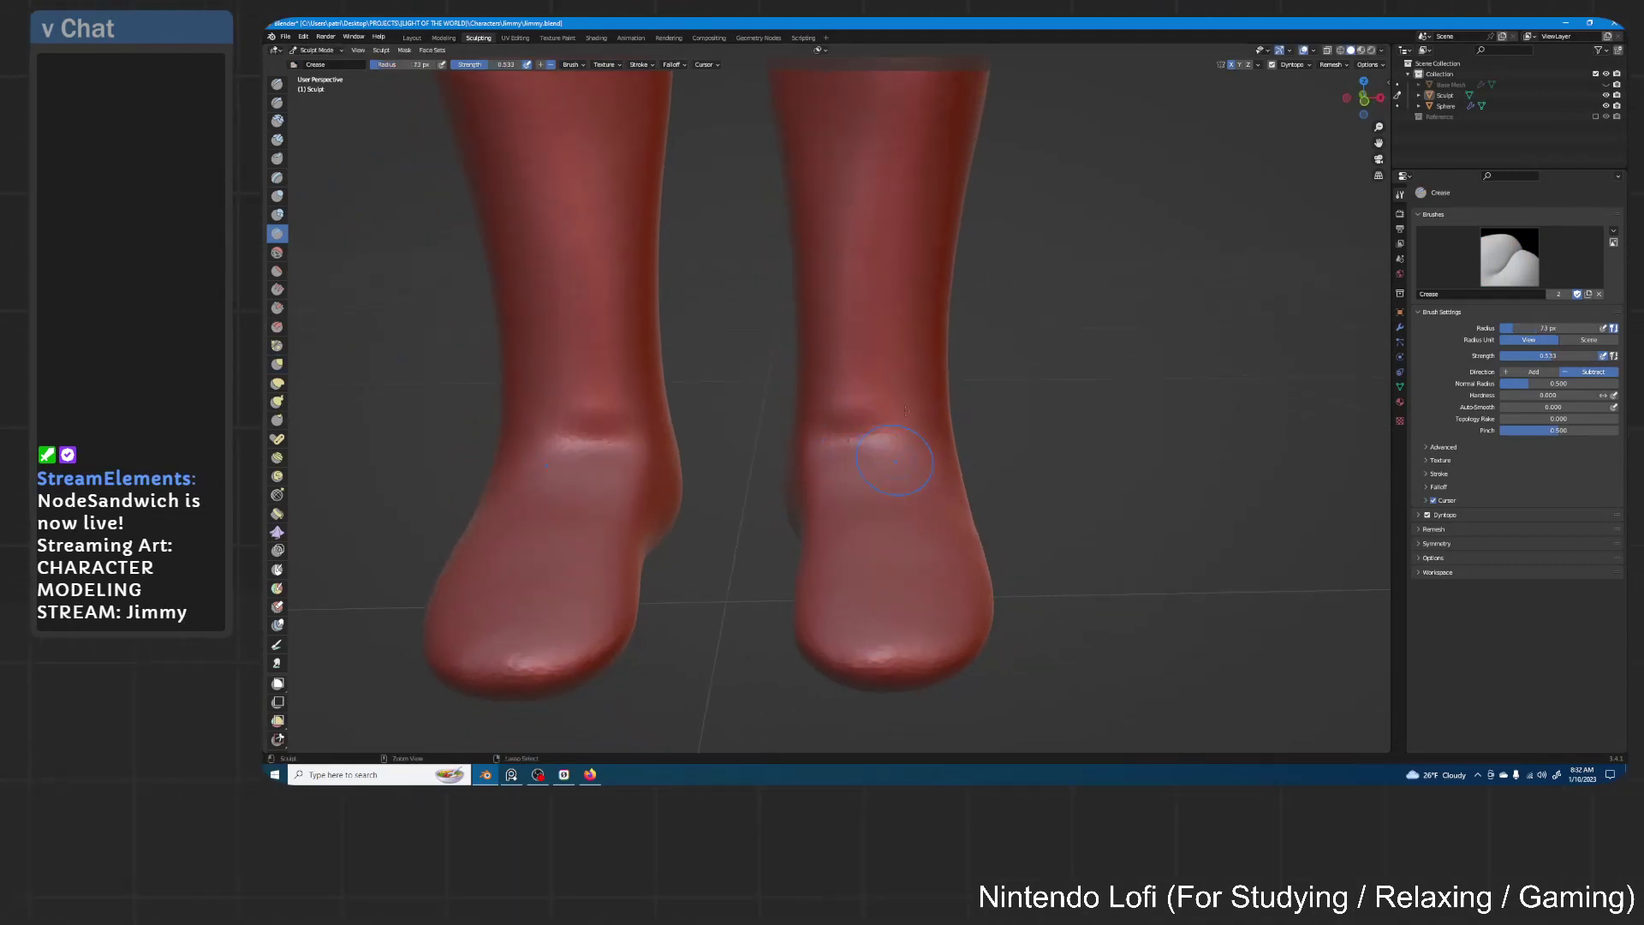
{"action": "key", "text": "ctrl+z"}
{"action": "key", "text": "shift+f"}
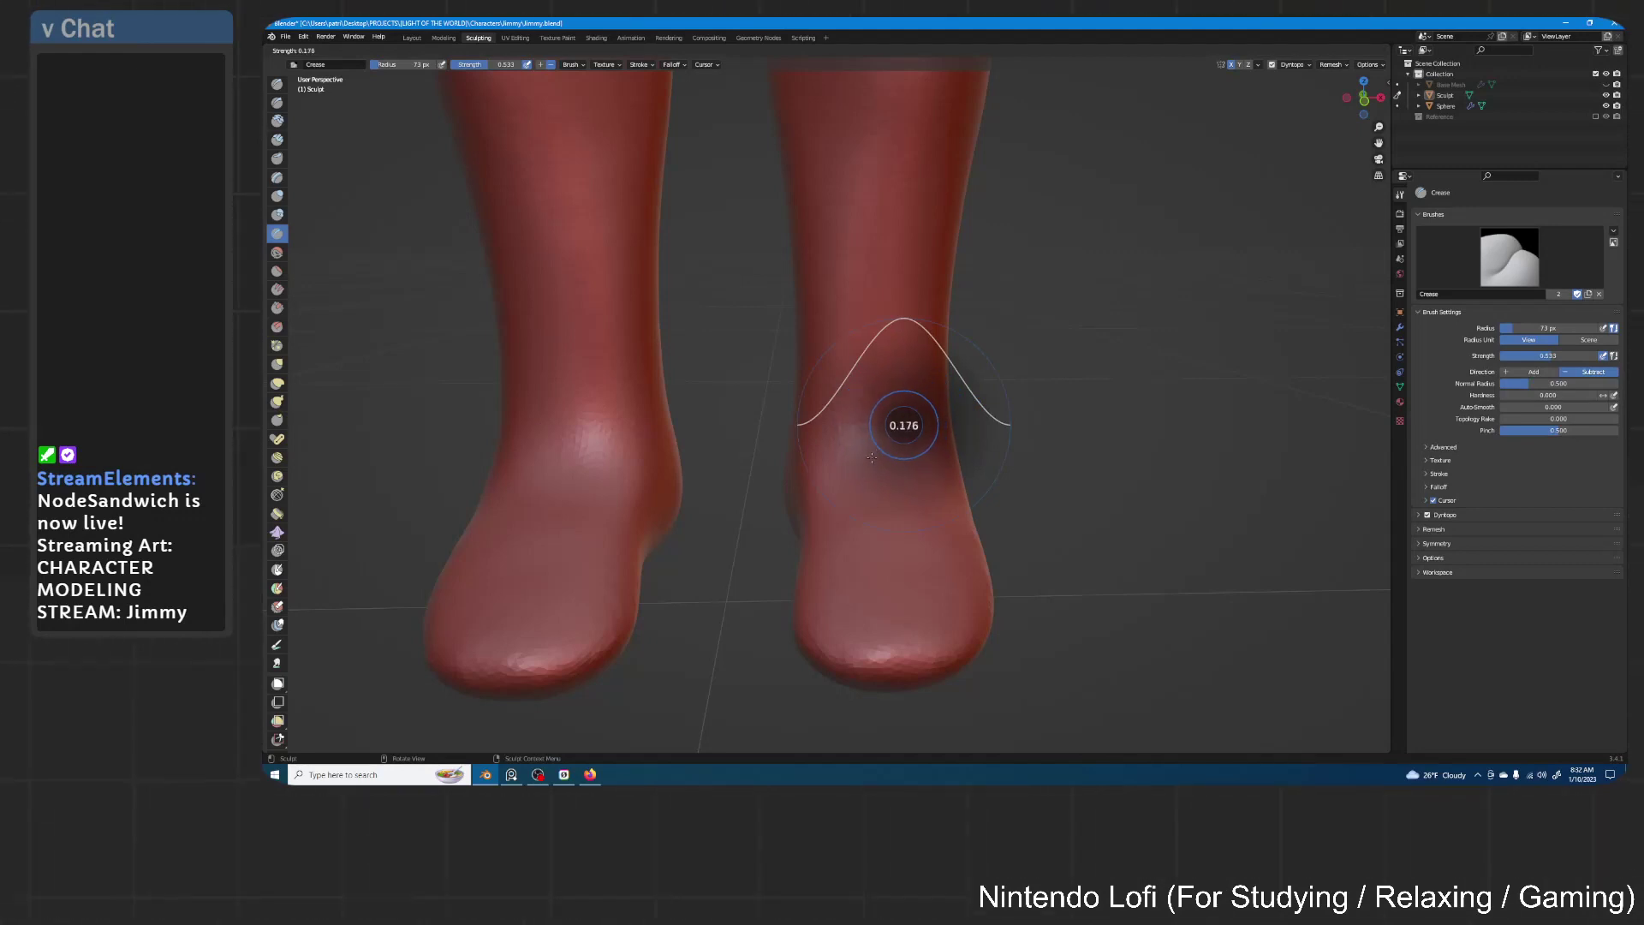
{"action": "left_click", "coordinate": [870, 458]}
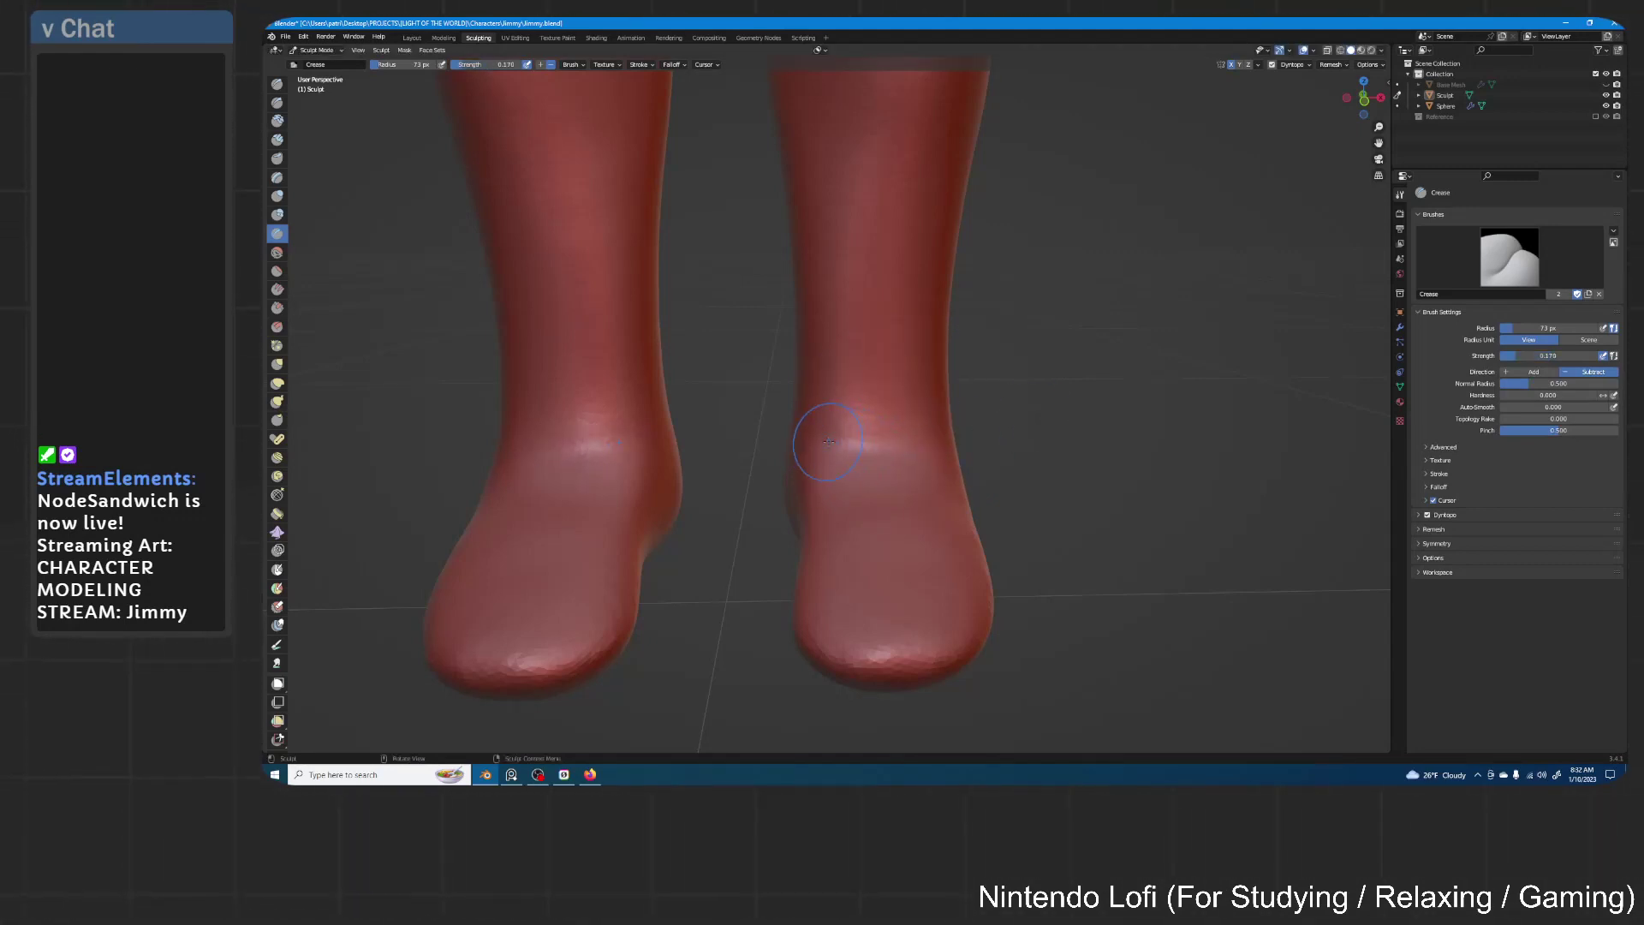
{"action": "middle_click_drag", "start_coordinate": [828, 441], "coordinate": [886, 425]}
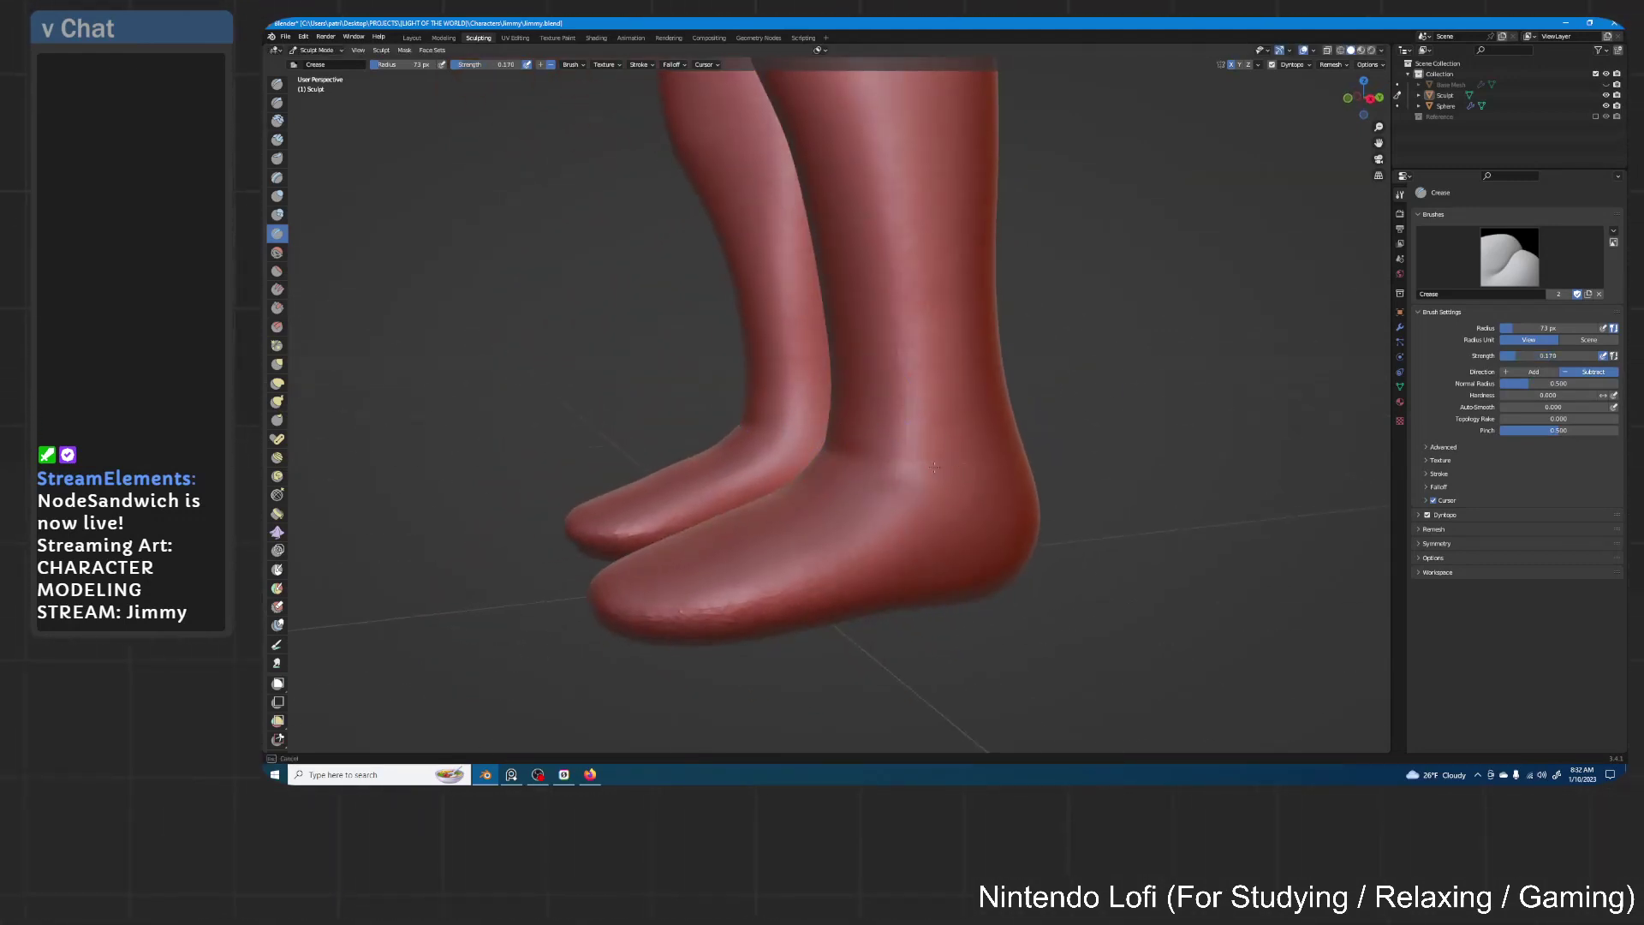
{"action": "middle_click_drag", "start_coordinate": [1080, 402], "coordinate": [908, 435]}
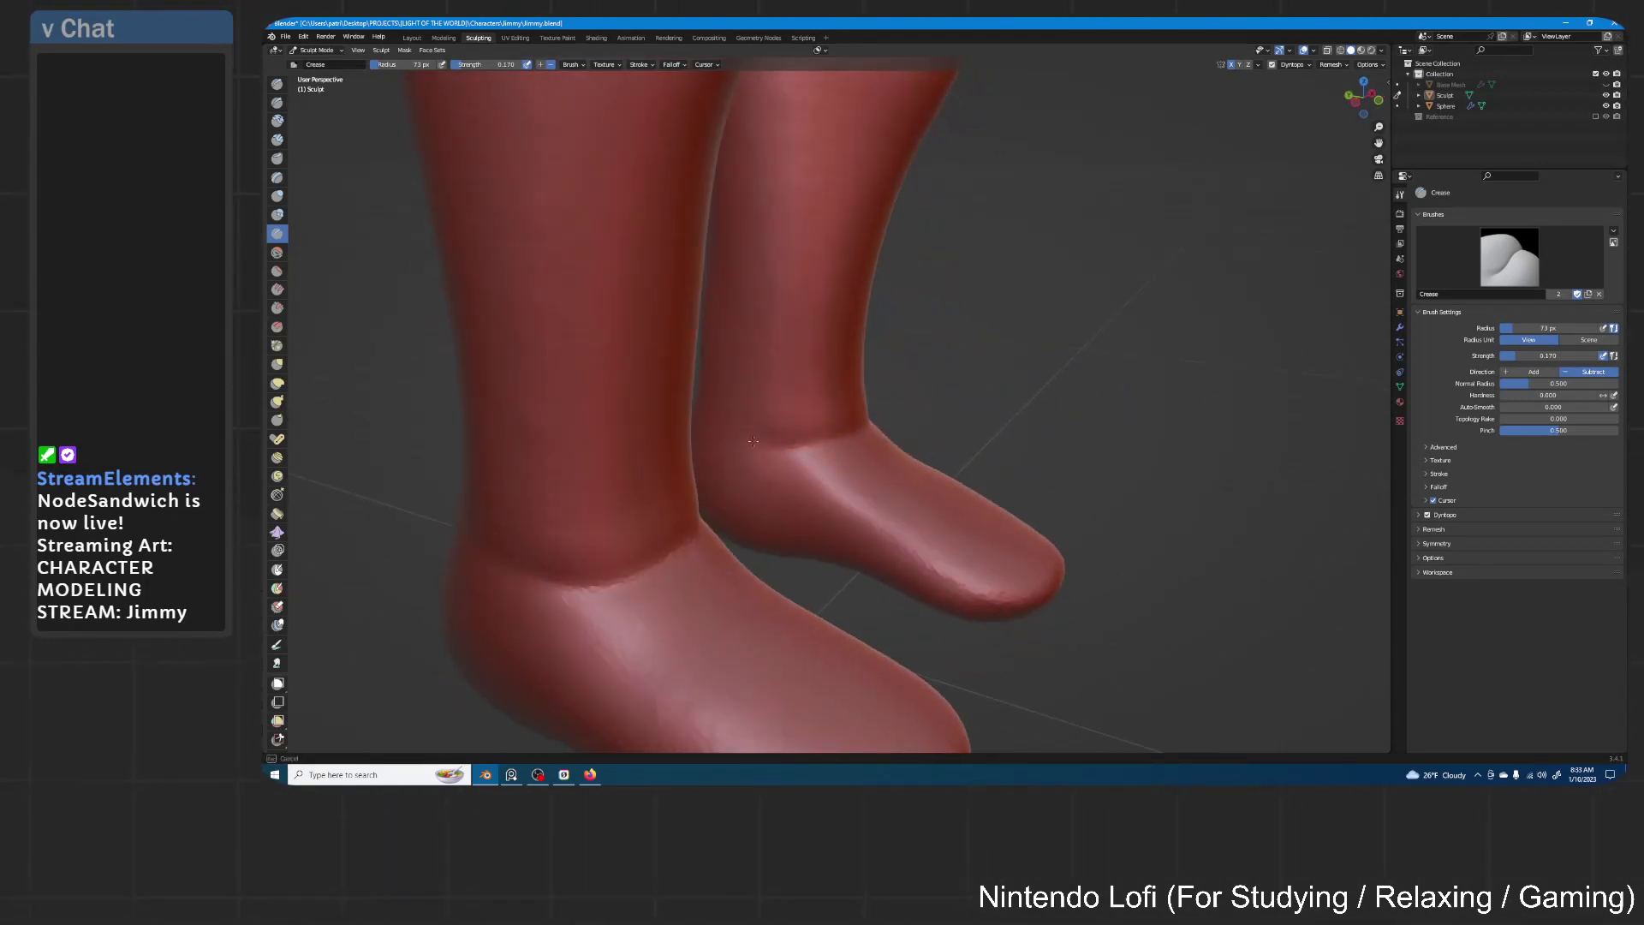
{"action": "middle_click_drag", "start_coordinate": [898, 416], "coordinate": [714, 572]}
Reshape the front of the ankle and the instep with an enlarged Grab brush, working from the sides and from above
{"action": "left_click", "coordinate": [277, 364]}
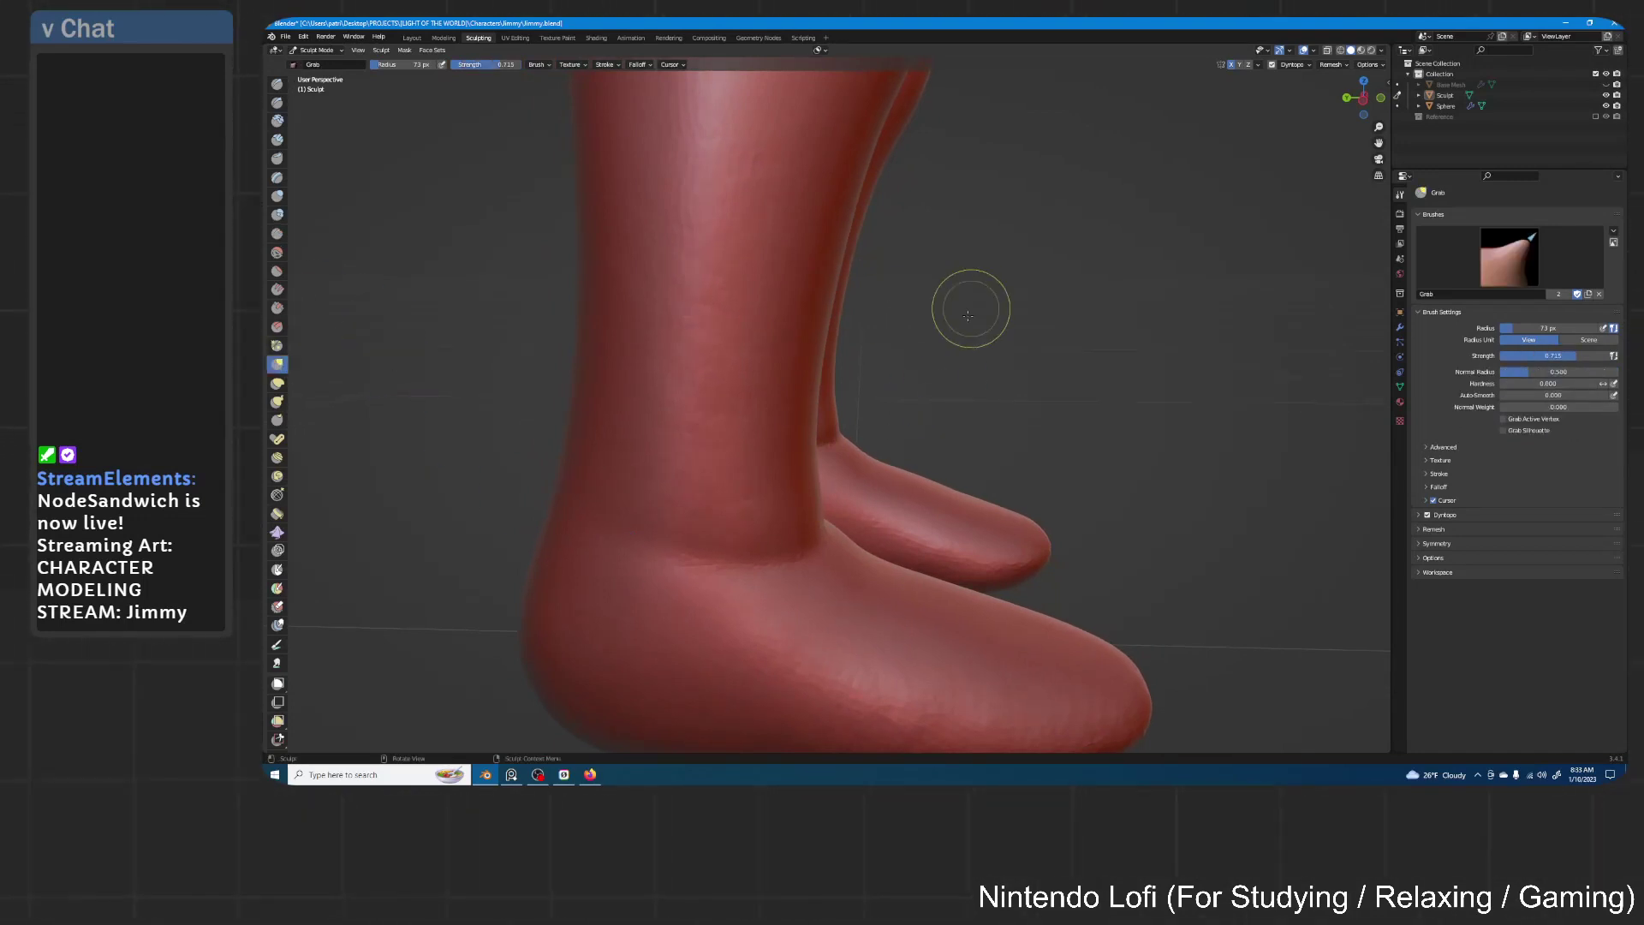
{"action": "middle_click_drag", "start_coordinate": [968, 316], "coordinate": [830, 477]}
{"action": "key", "text": "f"}
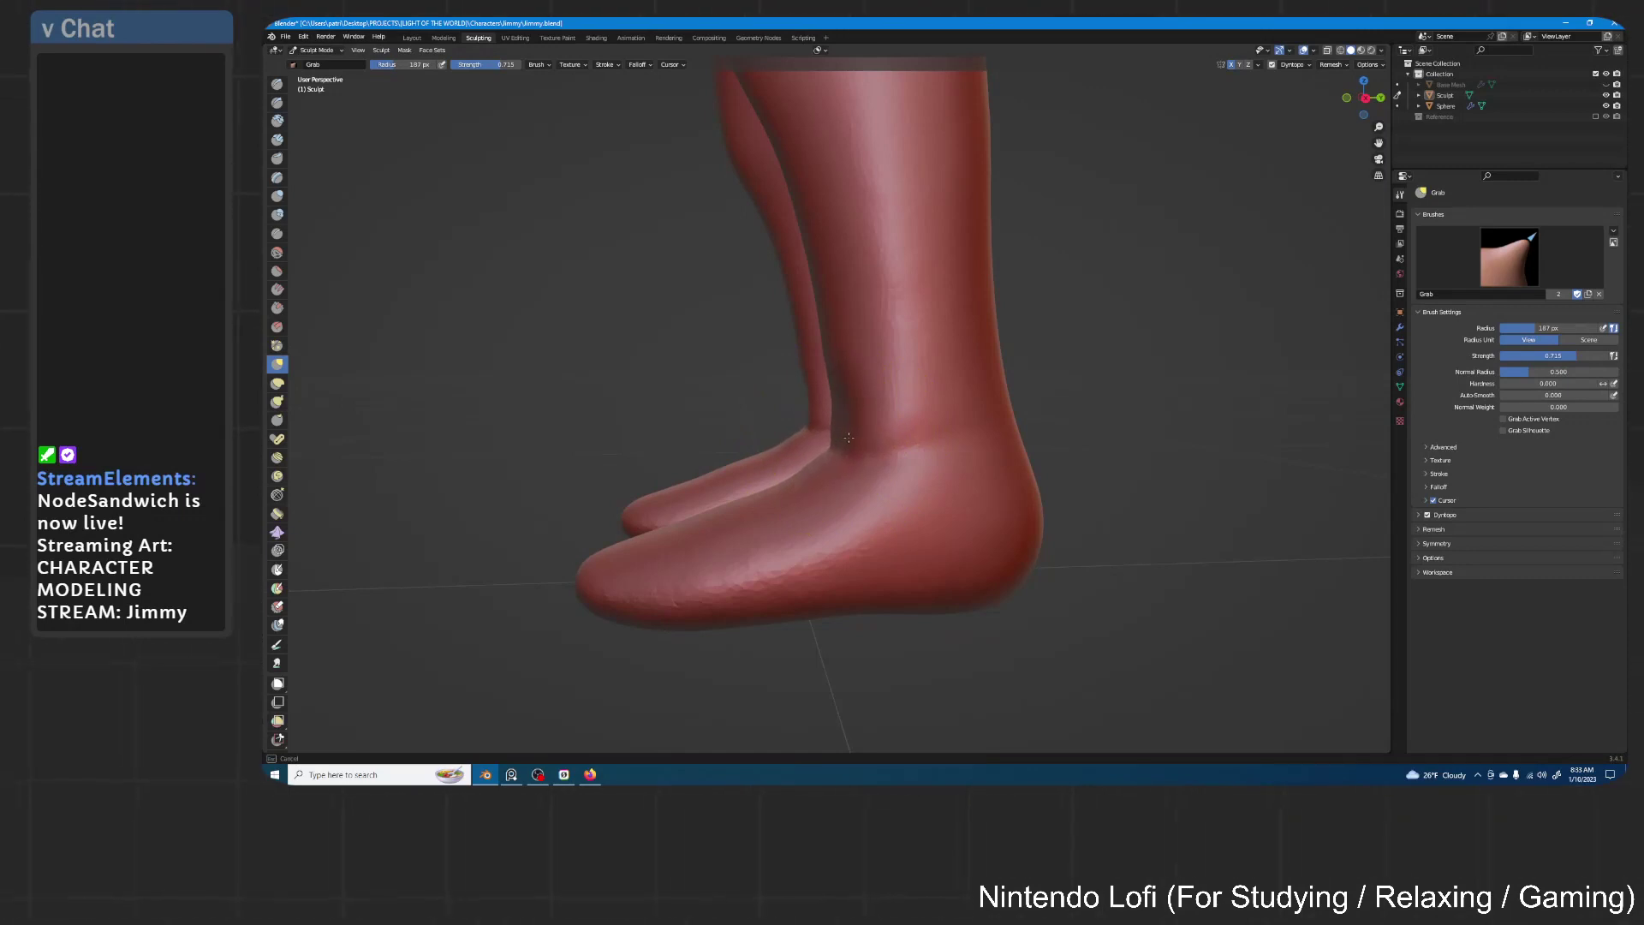
{"action": "middle_click_drag", "start_coordinate": [862, 447], "coordinate": [960, 429]}
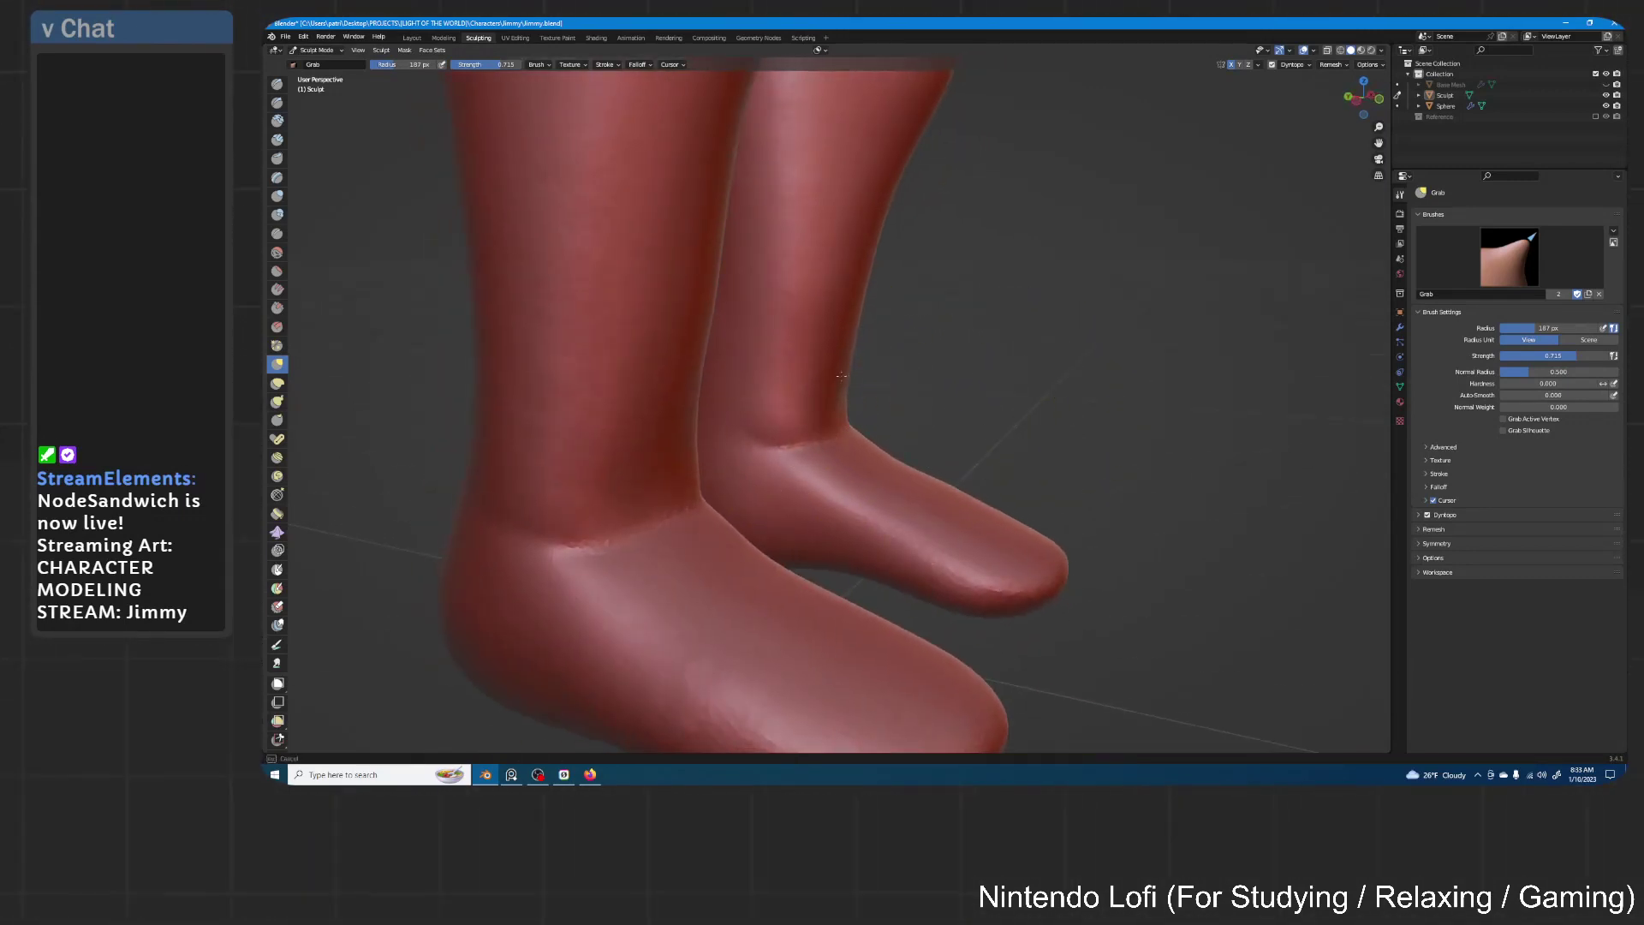
{"action": "middle_click_drag", "start_coordinate": [858, 386], "coordinate": [888, 372]}
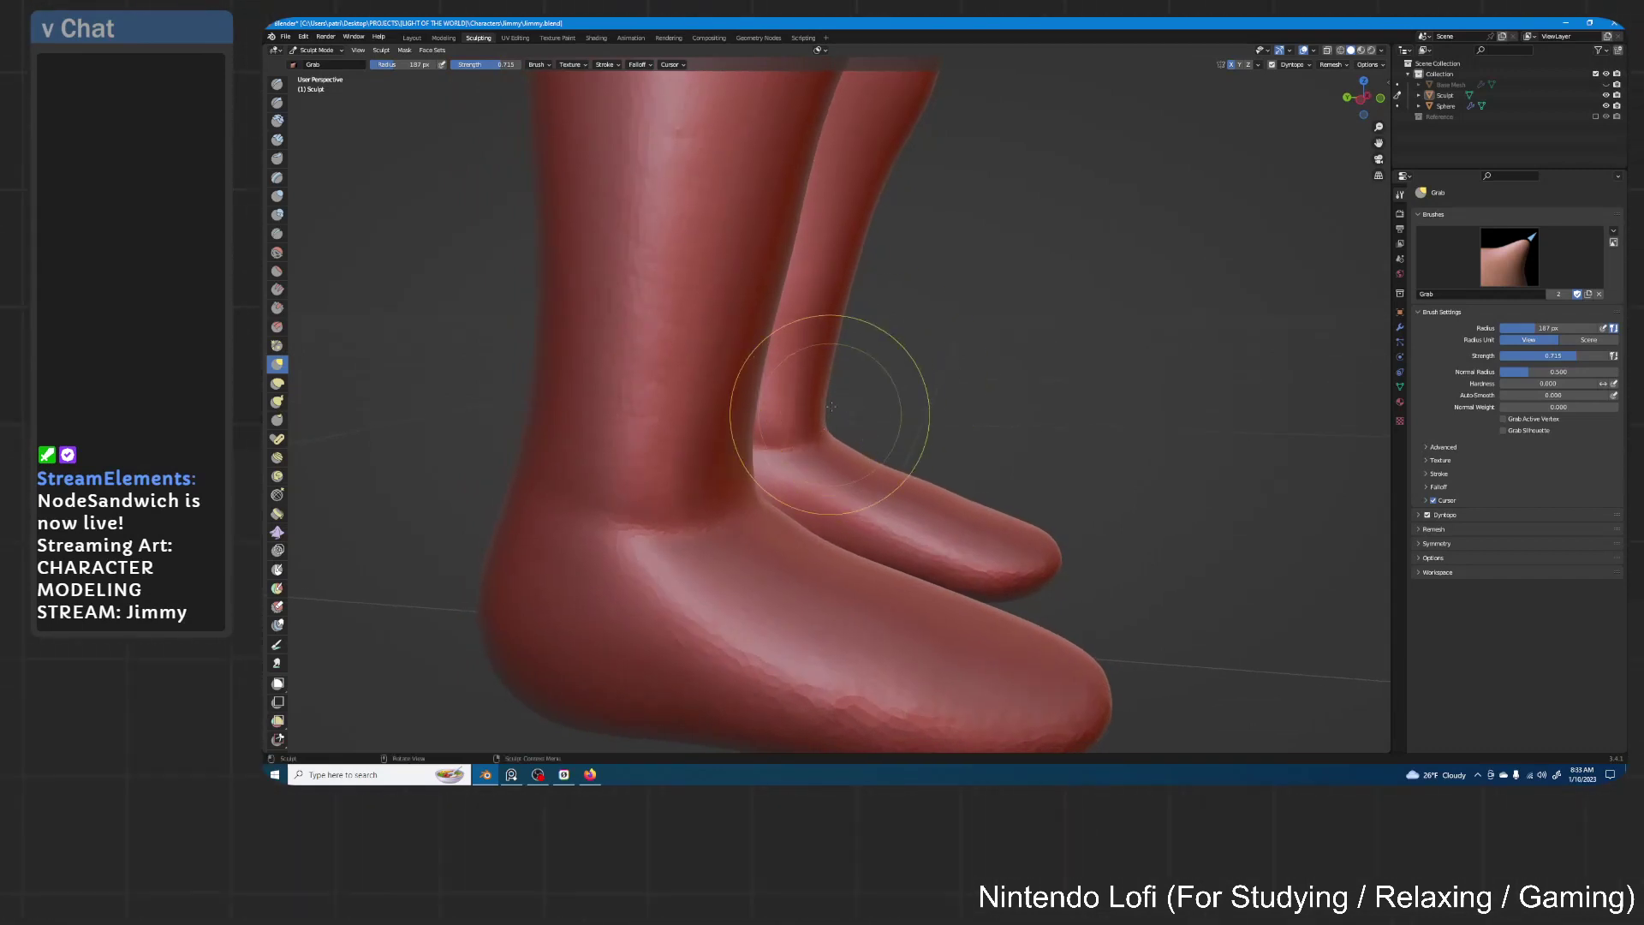
{"action": "mouse_move", "coordinate": [898, 275]}
{"action": "middle_mouse_down"}
{"action": "mouse_move", "coordinate": [899, 356]}
{"action": "mouse_move", "coordinate": [851, 393]}
{"action": "mouse_move", "coordinate": [851, 441]}
{"action": "mouse_move", "coordinate": [829, 455]}
{"action": "mouse_move", "coordinate": [865, 418]}
{"action": "middle_mouse_up"}
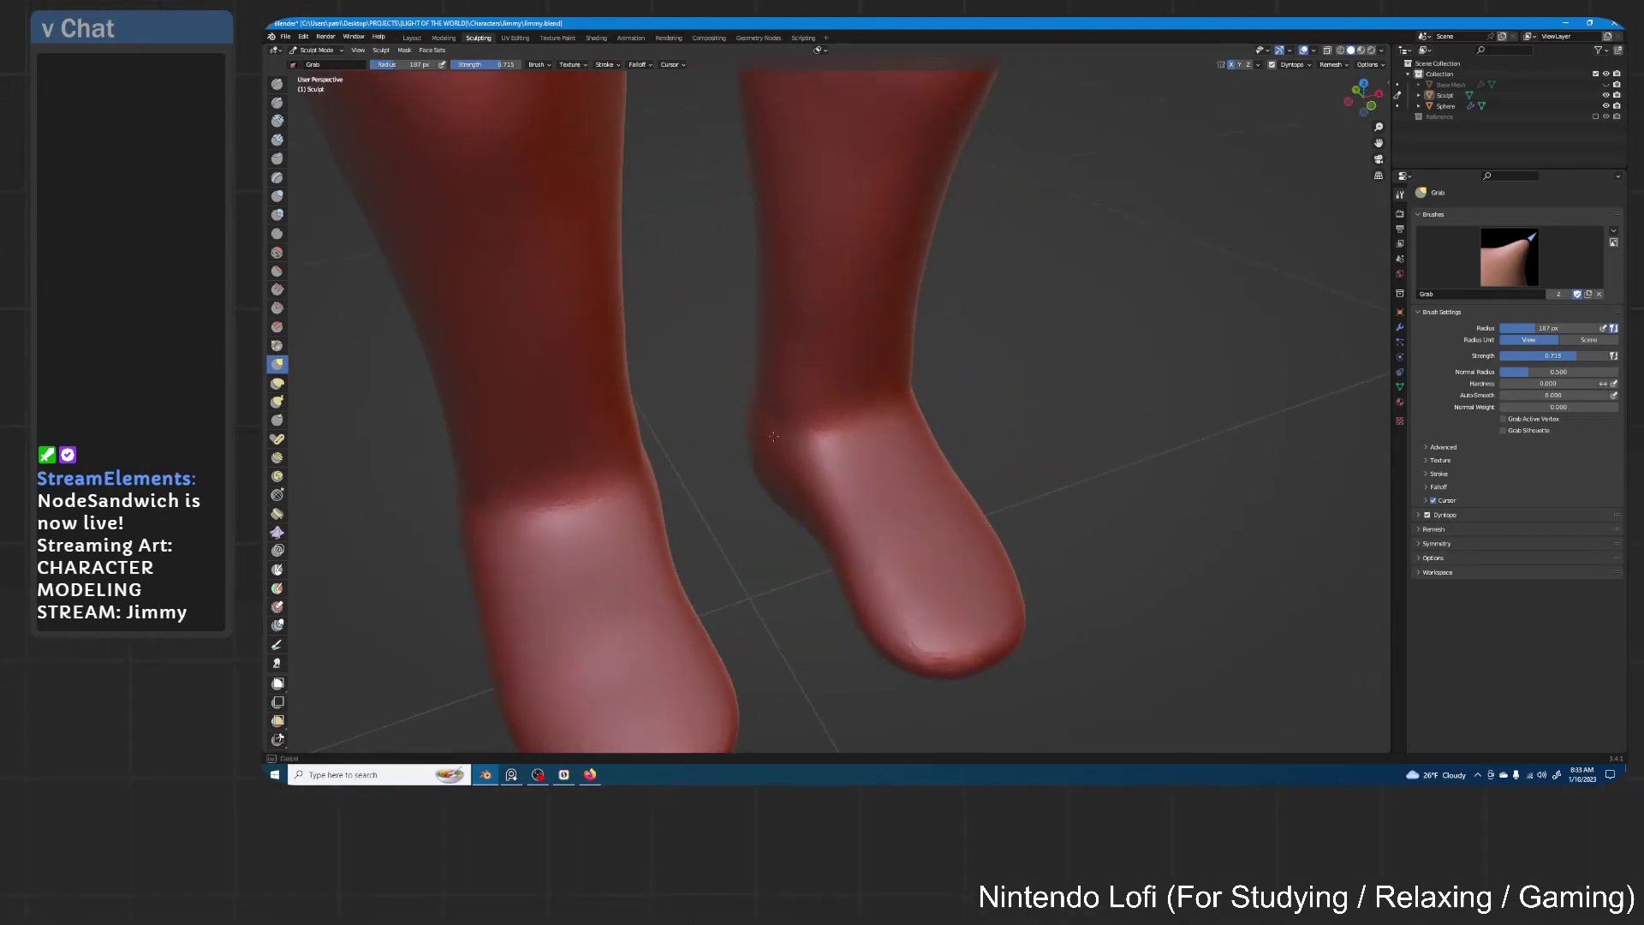
{"action": "middle_click_drag", "start_coordinate": [977, 373], "coordinate": [1005, 445]}
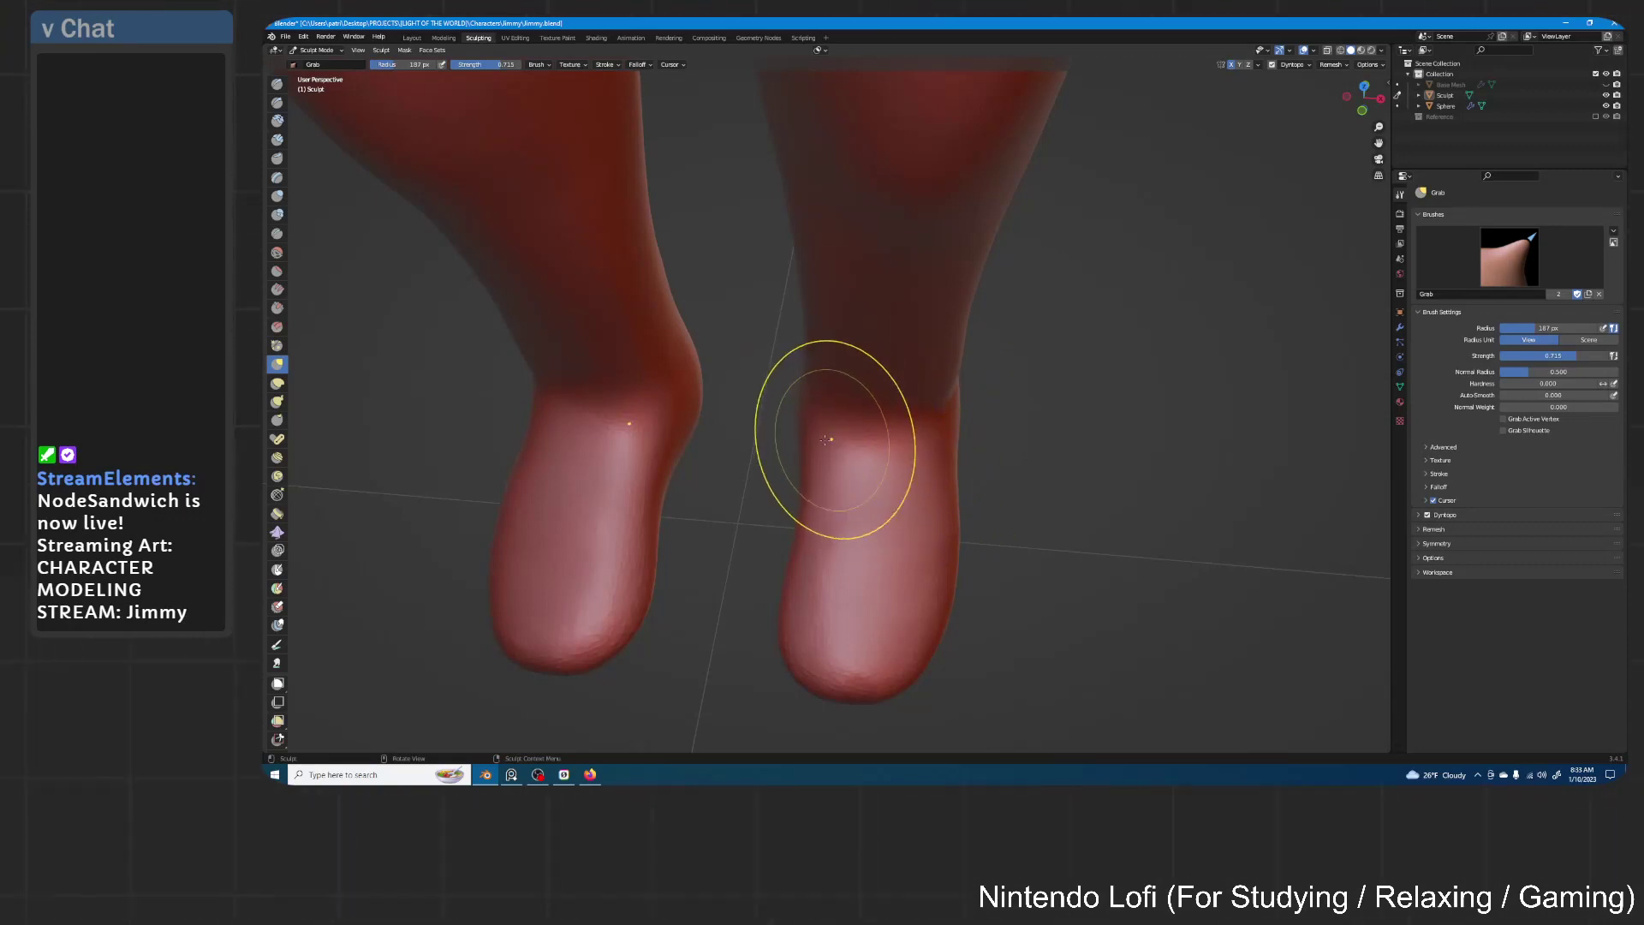
{"action": "middle_click_drag", "start_coordinate": [929, 404], "coordinate": [752, 422]}
Continue the ankle crease around the back of the leg above the heel with a 74 px Crease brush
{"action": "left_click", "coordinate": [277, 234]}
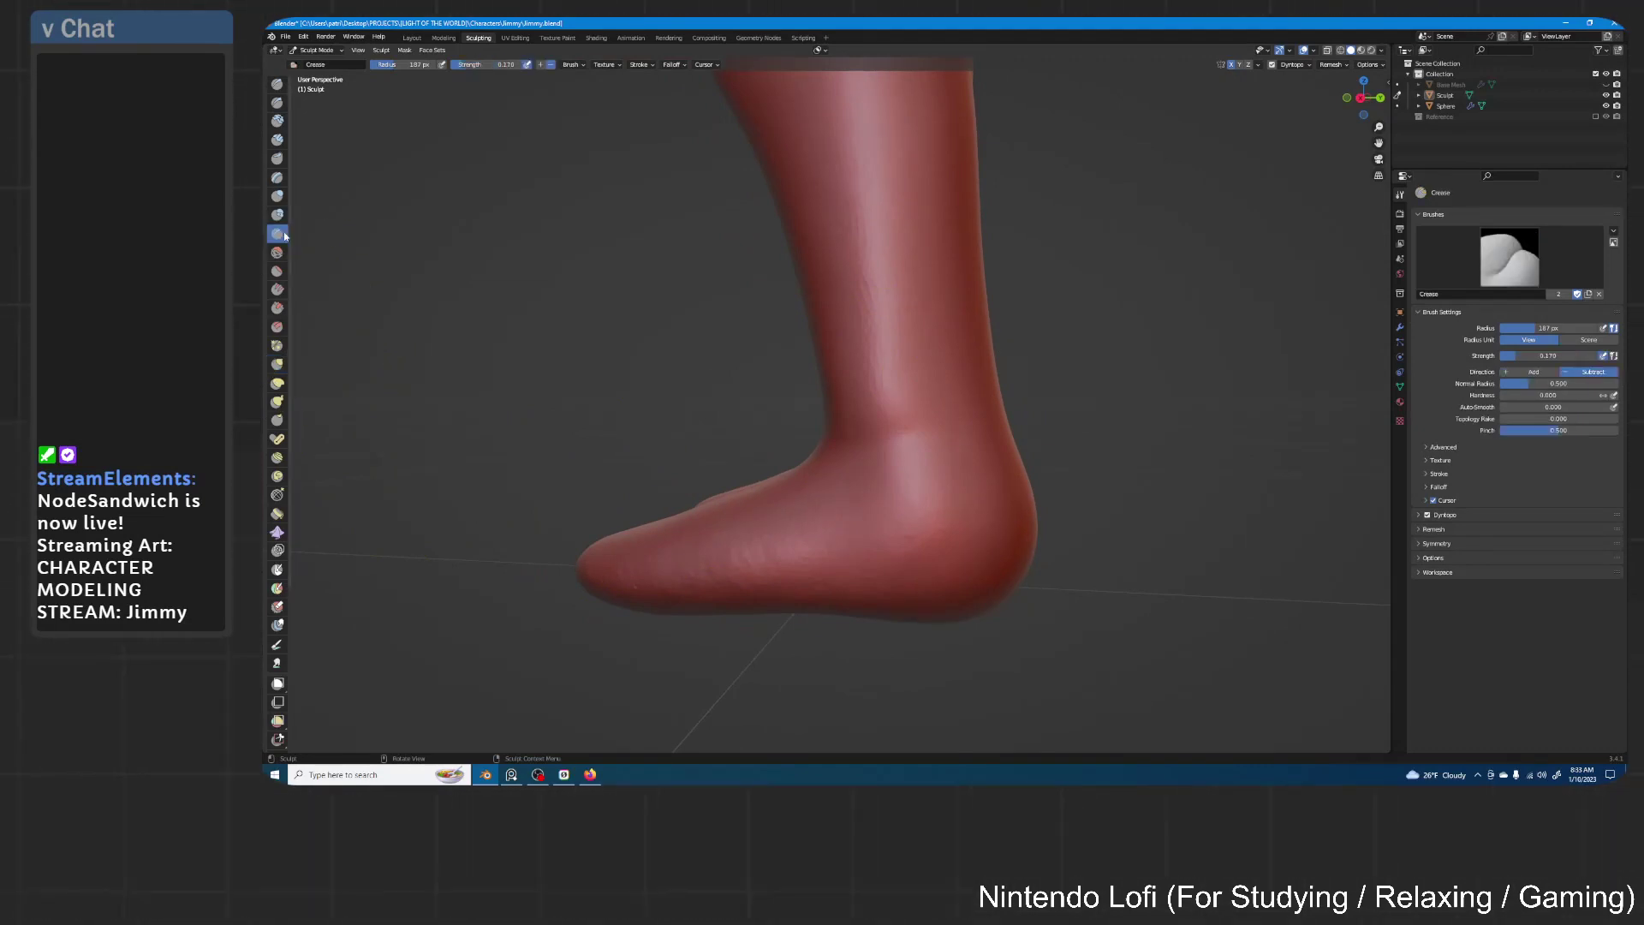
{"action": "middle_click_drag", "start_coordinate": [991, 339], "coordinate": [951, 358]}
{"action": "key", "text": "f"}
{"action": "left_click", "coordinate": [890, 485]}
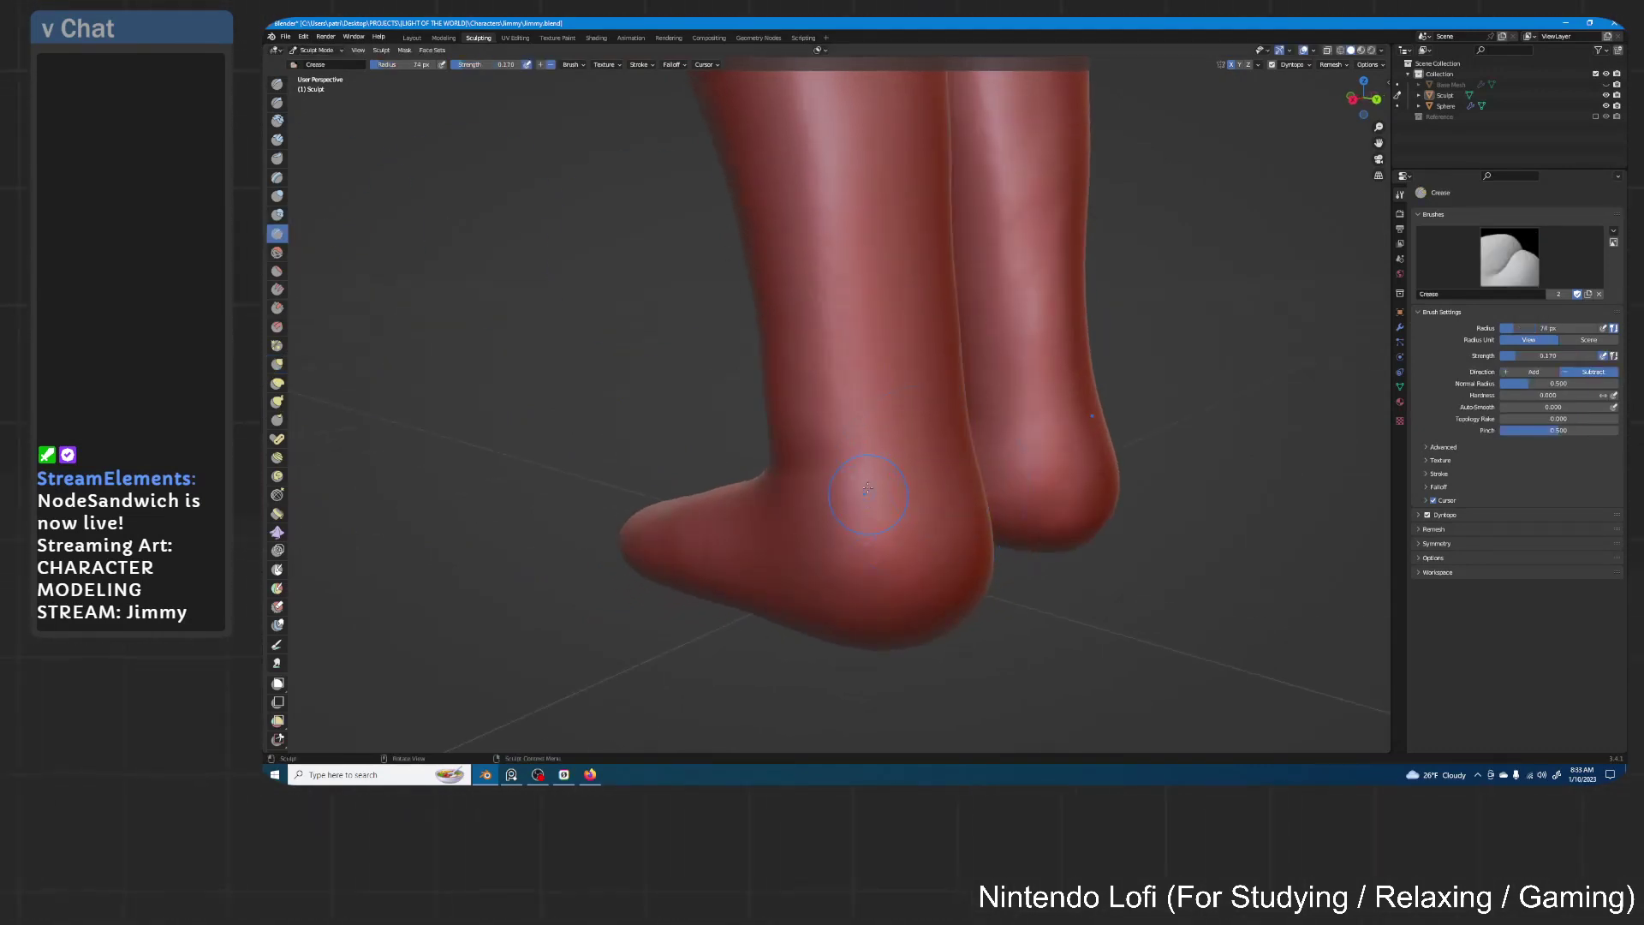
{"action": "mouse_move", "coordinate": [974, 451]}
{"action": "middle_mouse_down"}
{"action": "mouse_move", "coordinate": [808, 476]}
{"action": "mouse_move", "coordinate": [717, 452]}
{"action": "mouse_move", "coordinate": [818, 462]}
{"action": "middle_mouse_up"}
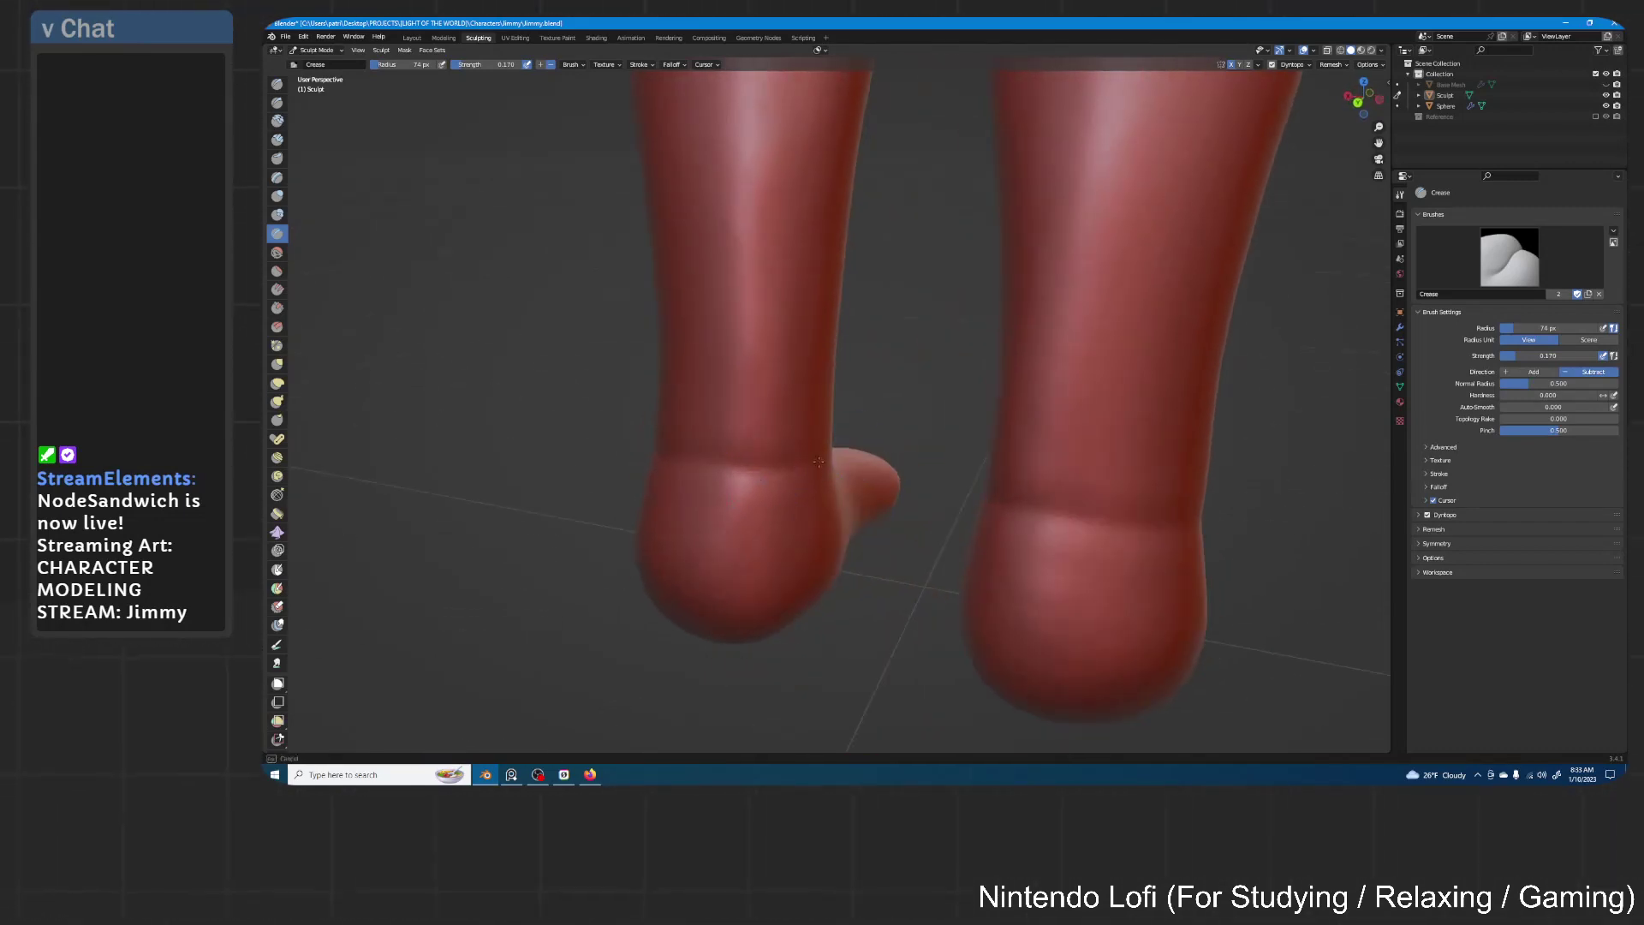
{"action": "middle_click_drag", "start_coordinate": [705, 458], "coordinate": [1023, 414]}
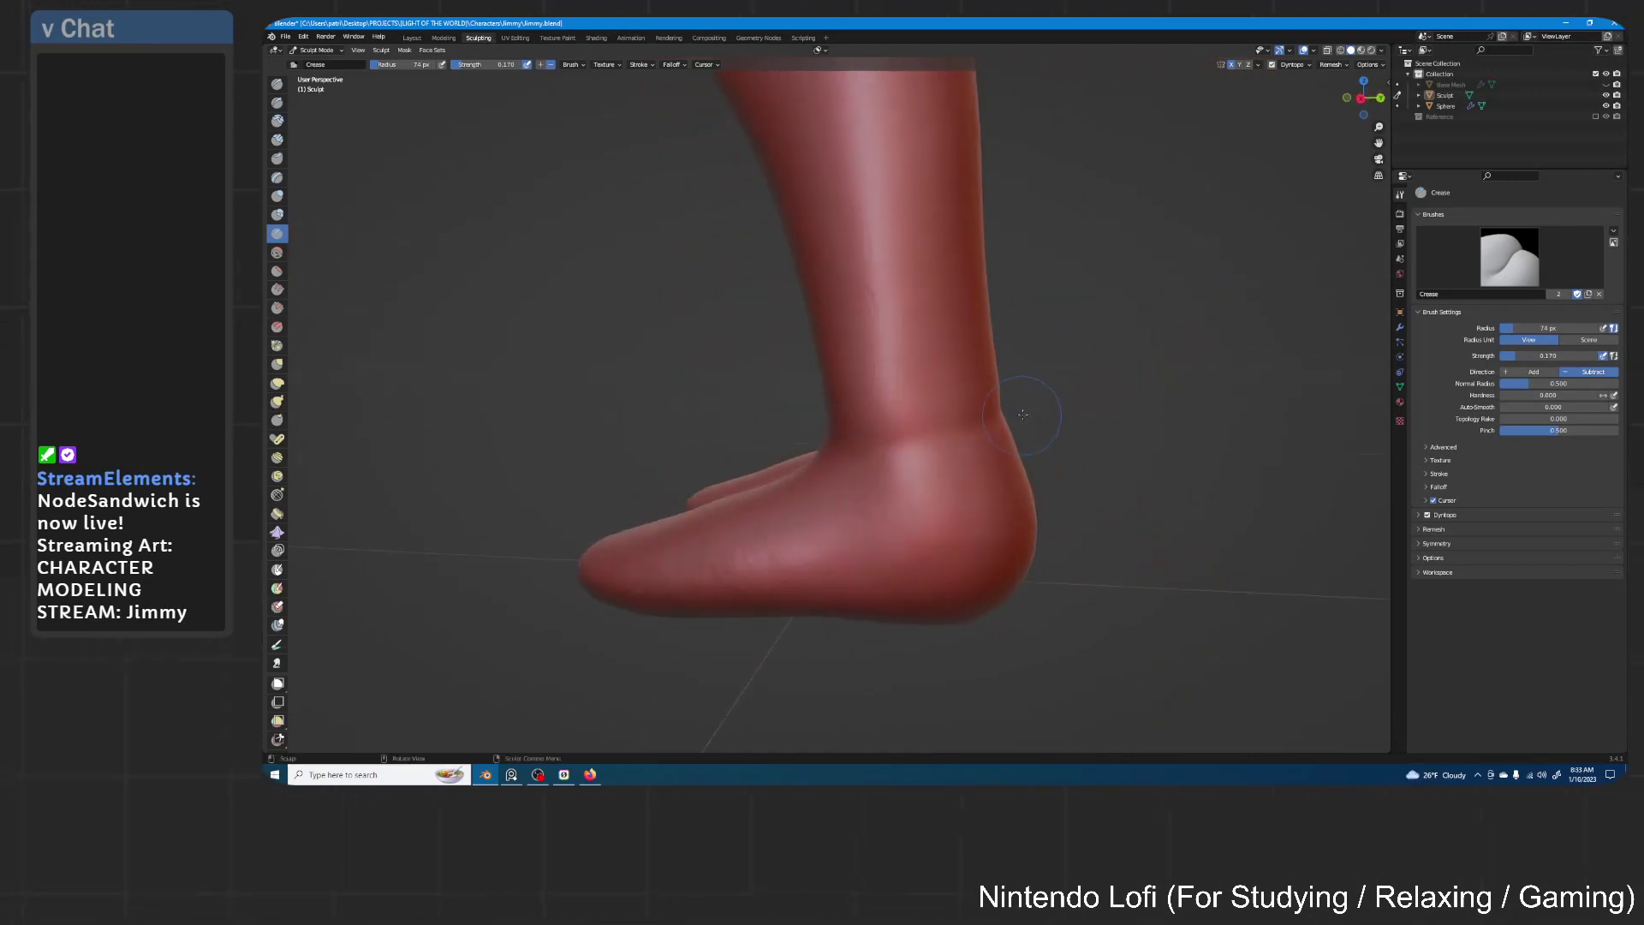
Reshape the back of the heel and the ankle above it with a 180 px Grab brush in side view
{"action": "left_click", "coordinate": [276, 364]}
{"action": "middle_click_drag", "start_coordinate": [1014, 484], "coordinate": [1043, 496]}
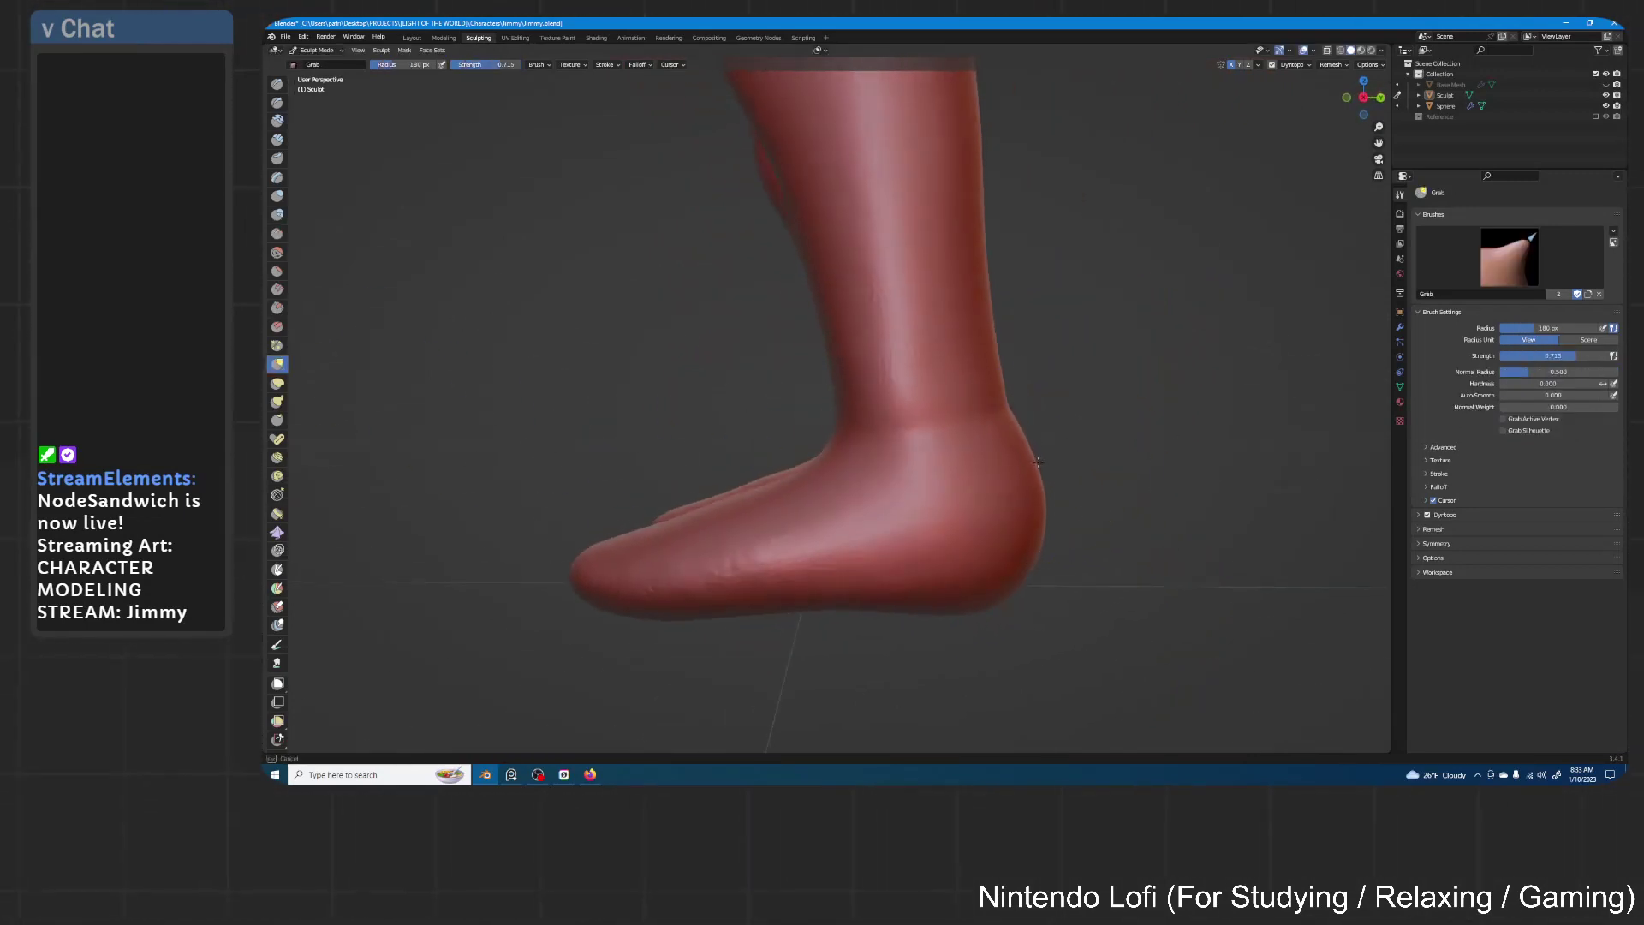
{"action": "left_click_drag", "start_coordinate": [1038, 461], "coordinate": [1050, 489]}
{"action": "mouse_move", "coordinate": [1019, 435]}
{"action": "left_mouse_down"}
{"action": "mouse_move", "coordinate": [1000, 389]}
{"action": "mouse_move", "coordinate": [1016, 382]}
{"action": "left_mouse_up"}
{"action": "mouse_move", "coordinate": [938, 383]}
{"action": "middle_mouse_down"}
{"action": "mouse_move", "coordinate": [996, 373]}
{"action": "mouse_move", "coordinate": [805, 434]}
{"action": "mouse_move", "coordinate": [780, 390]}
{"action": "middle_mouse_up"}
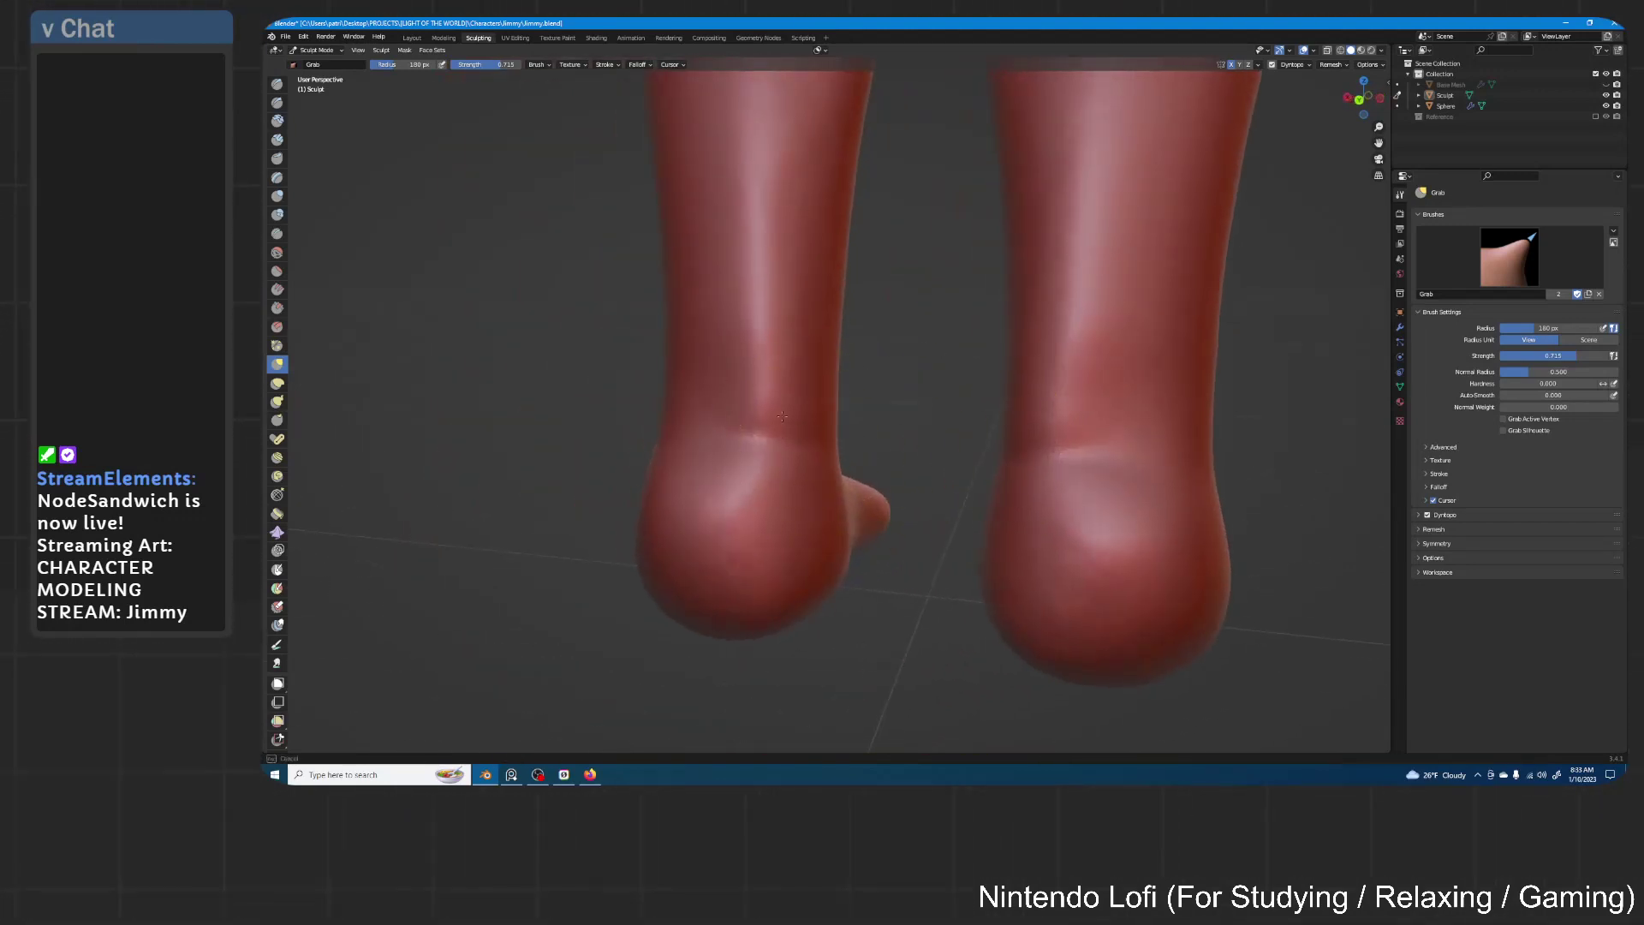
Reshape the hips and the underside of the torso where it meets the thighs with the 180 px Grab brush
{"action": "mouse_move", "coordinate": [993, 300]}
{"action": "middle_mouse_down"}
{"action": "mouse_move", "coordinate": [1138, 286]}
{"action": "mouse_move", "coordinate": [1123, 312]}
{"action": "mouse_move", "coordinate": [1012, 345]}
{"action": "mouse_move", "coordinate": [1010, 433]}
{"action": "middle_mouse_up"}
{"action": "middle_click_drag", "start_coordinate": [984, 248], "coordinate": [935, 375], "text": "shift"}
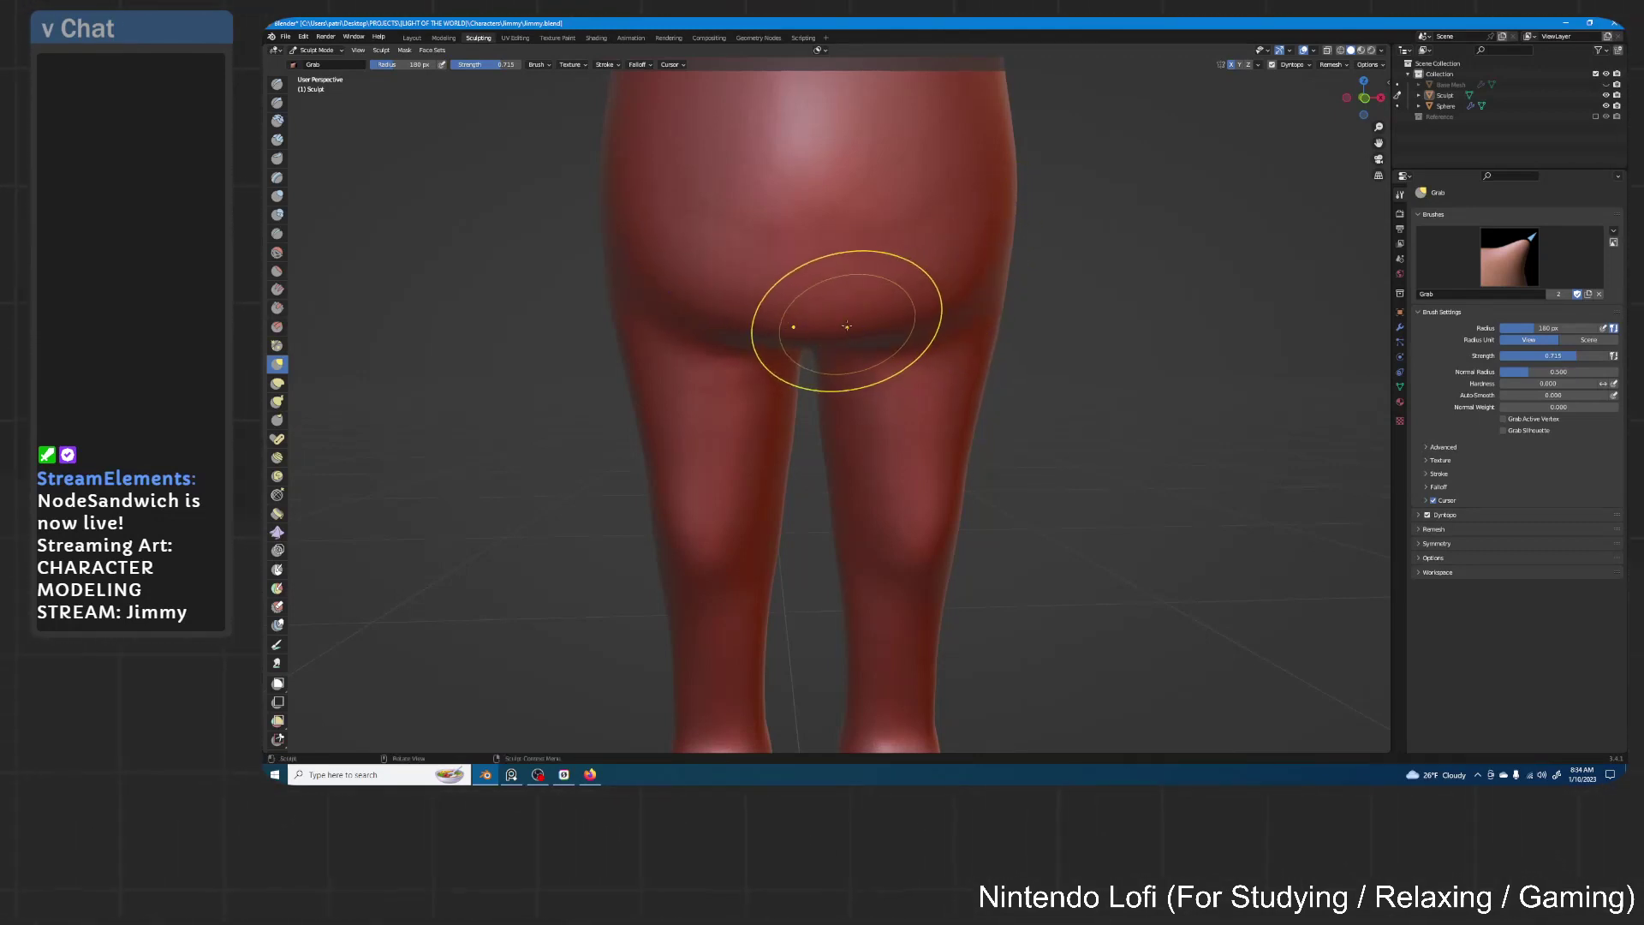
{"action": "middle_click_drag", "start_coordinate": [946, 321], "coordinate": [862, 308]}
{"action": "middle_click_drag", "start_coordinate": [680, 301], "coordinate": [769, 373], "text": "shift"}
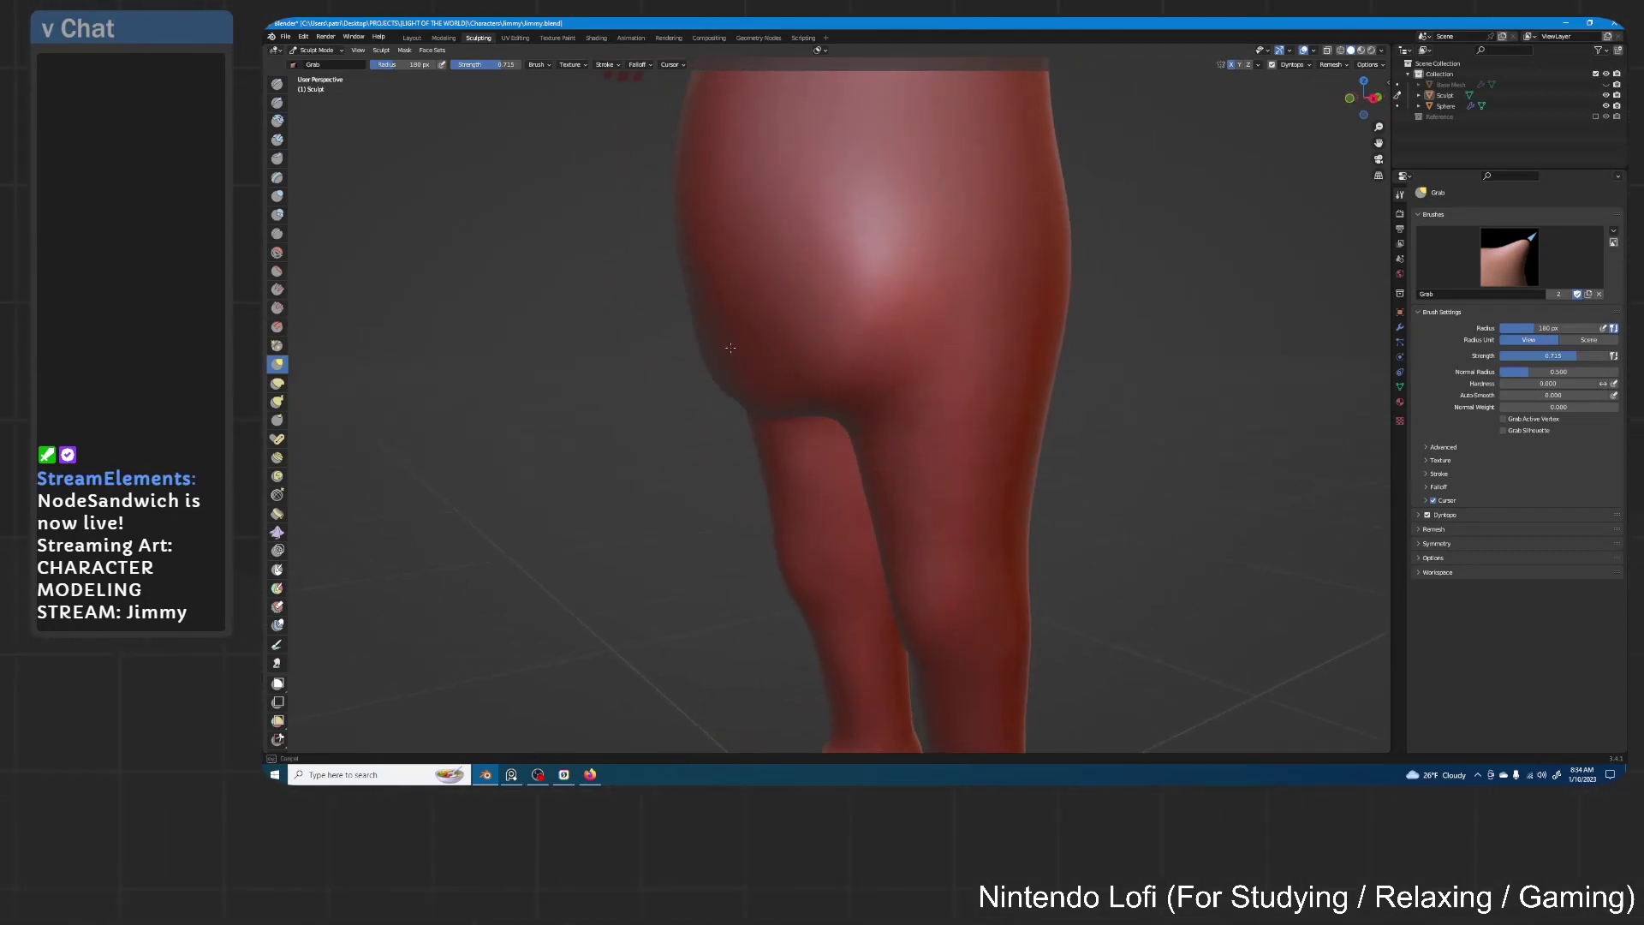
{"action": "middle_click_drag", "start_coordinate": [721, 216], "coordinate": [874, 313]}
{"action": "mouse_move", "coordinate": [974, 299]}
{"action": "middle_mouse_down"}
{"action": "mouse_move", "coordinate": [989, 283]}
{"action": "mouse_move", "coordinate": [951, 366]}
{"action": "mouse_move", "coordinate": [1053, 366]}
{"action": "mouse_move", "coordinate": [826, 366]}
{"action": "mouse_move", "coordinate": [942, 340]}
{"action": "middle_mouse_up"}
{"action": "scroll", "coordinate": [1036, 347], "scroll_direction": "up", "scroll_amount": 3}
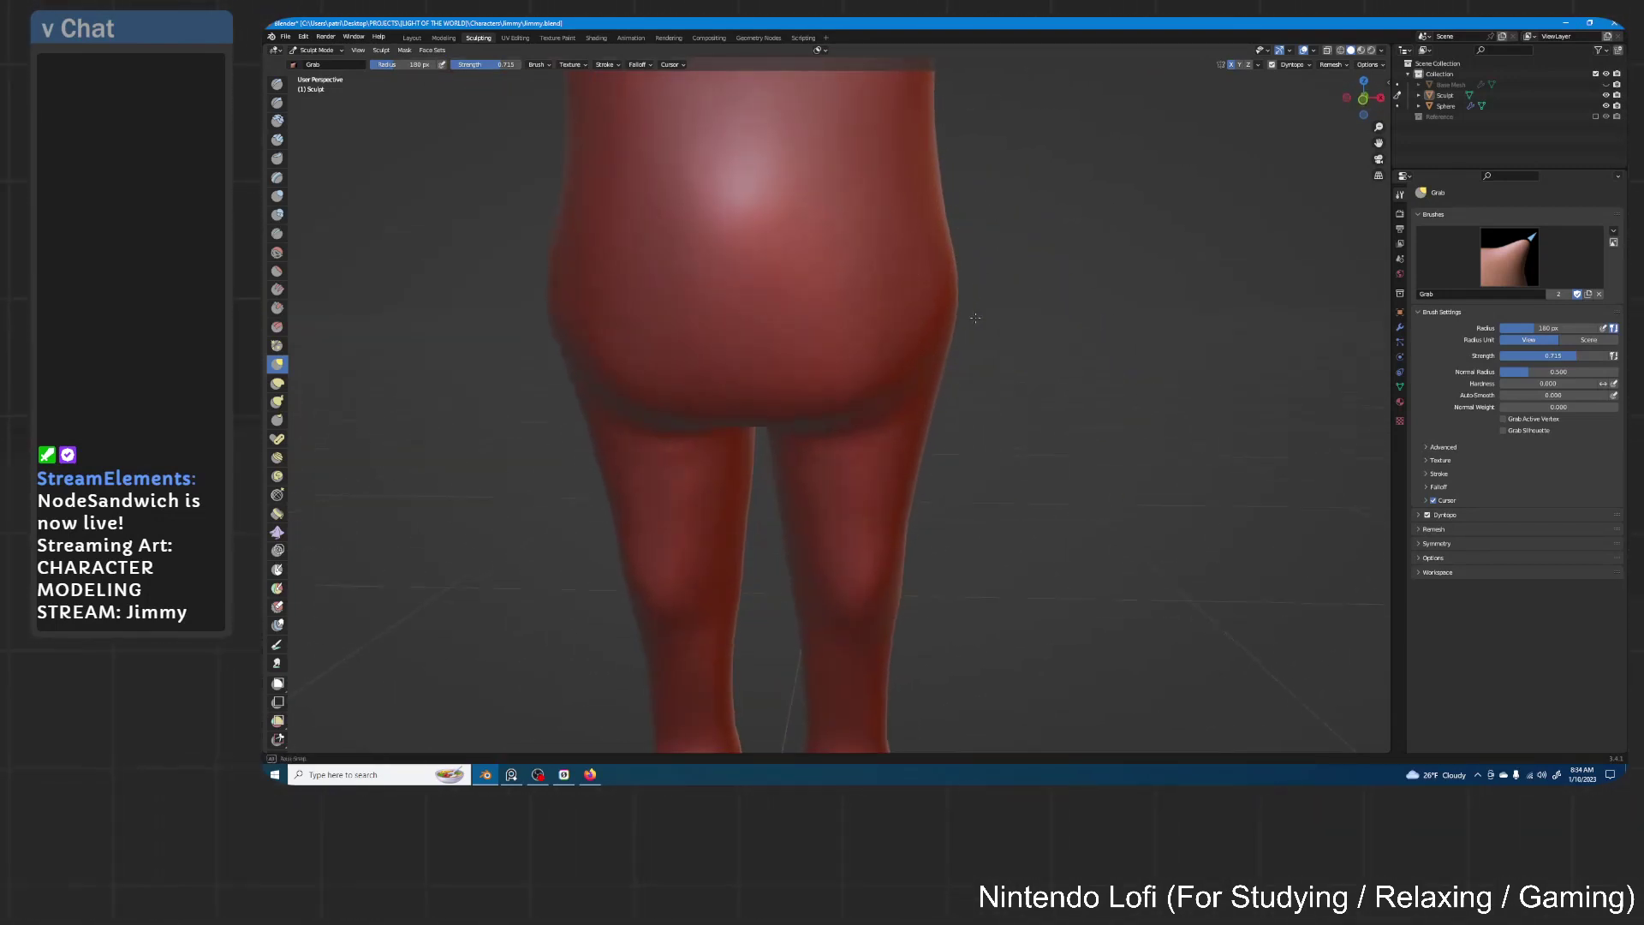
Fill out the dent on the side of the hip at the top of the thigh with a 180 px Inflate brush
{"action": "mouse_move", "coordinate": [936, 349]}
{"action": "middle_mouse_down"}
{"action": "mouse_move", "coordinate": [918, 330]}
{"action": "mouse_move", "coordinate": [815, 427]}
{"action": "mouse_move", "coordinate": [736, 398]}
{"action": "middle_mouse_up"}
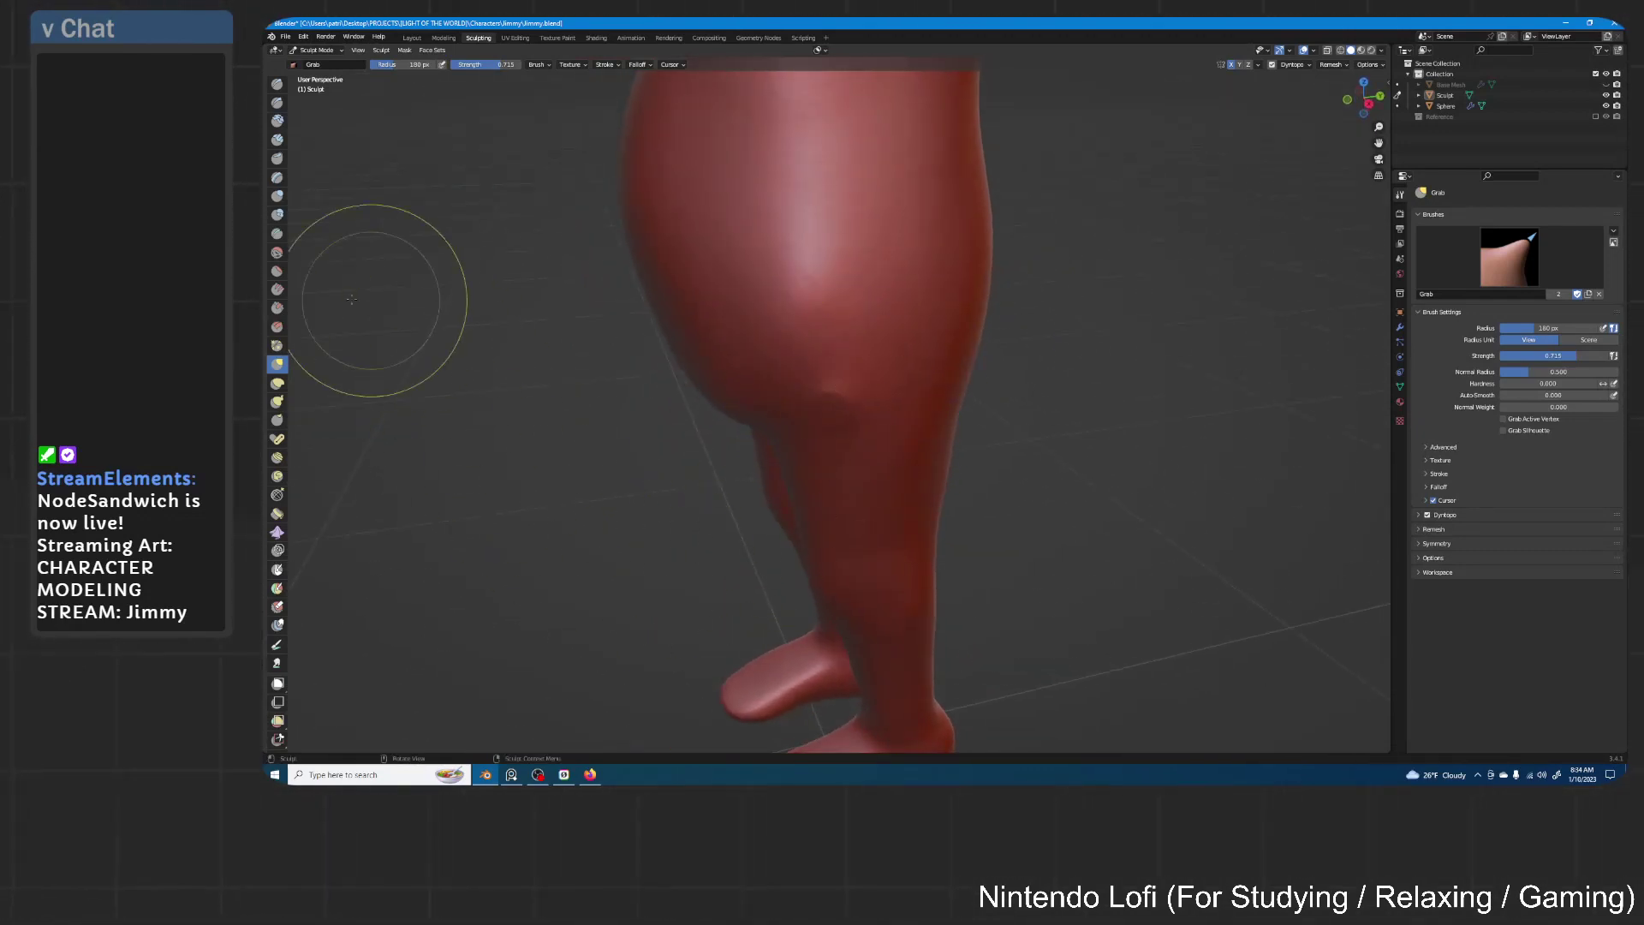
{"action": "left_click", "coordinate": [278, 196]}
{"action": "middle_click_drag", "start_coordinate": [825, 331], "coordinate": [916, 326]}
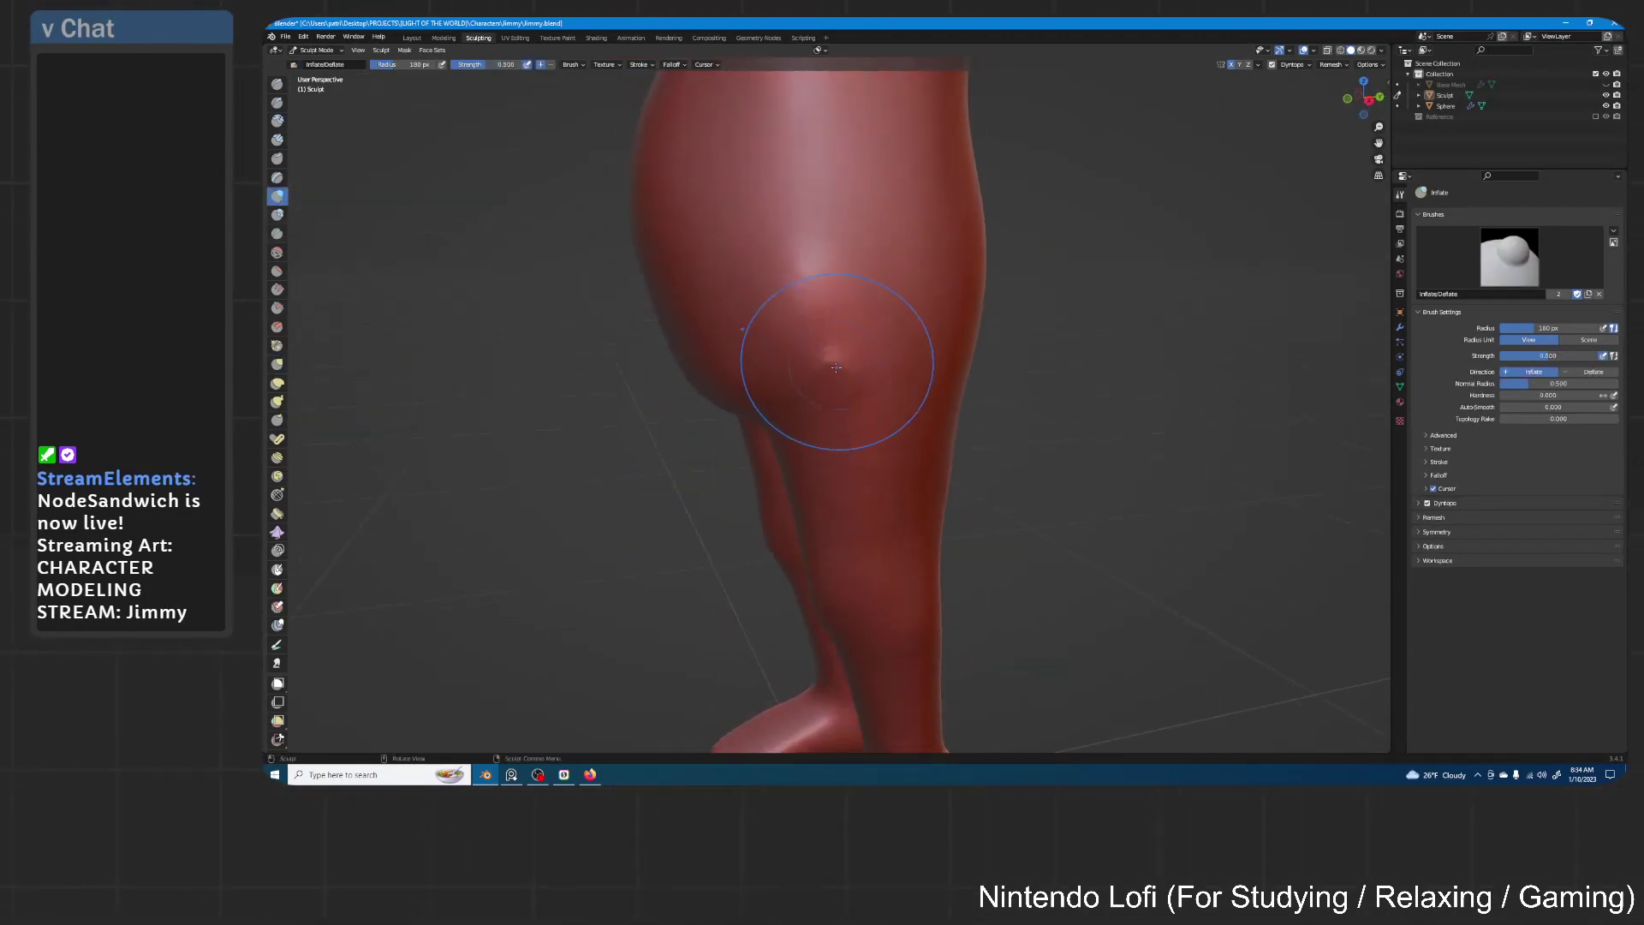
{"action": "middle_click_drag", "start_coordinate": [843, 413], "coordinate": [775, 405]}
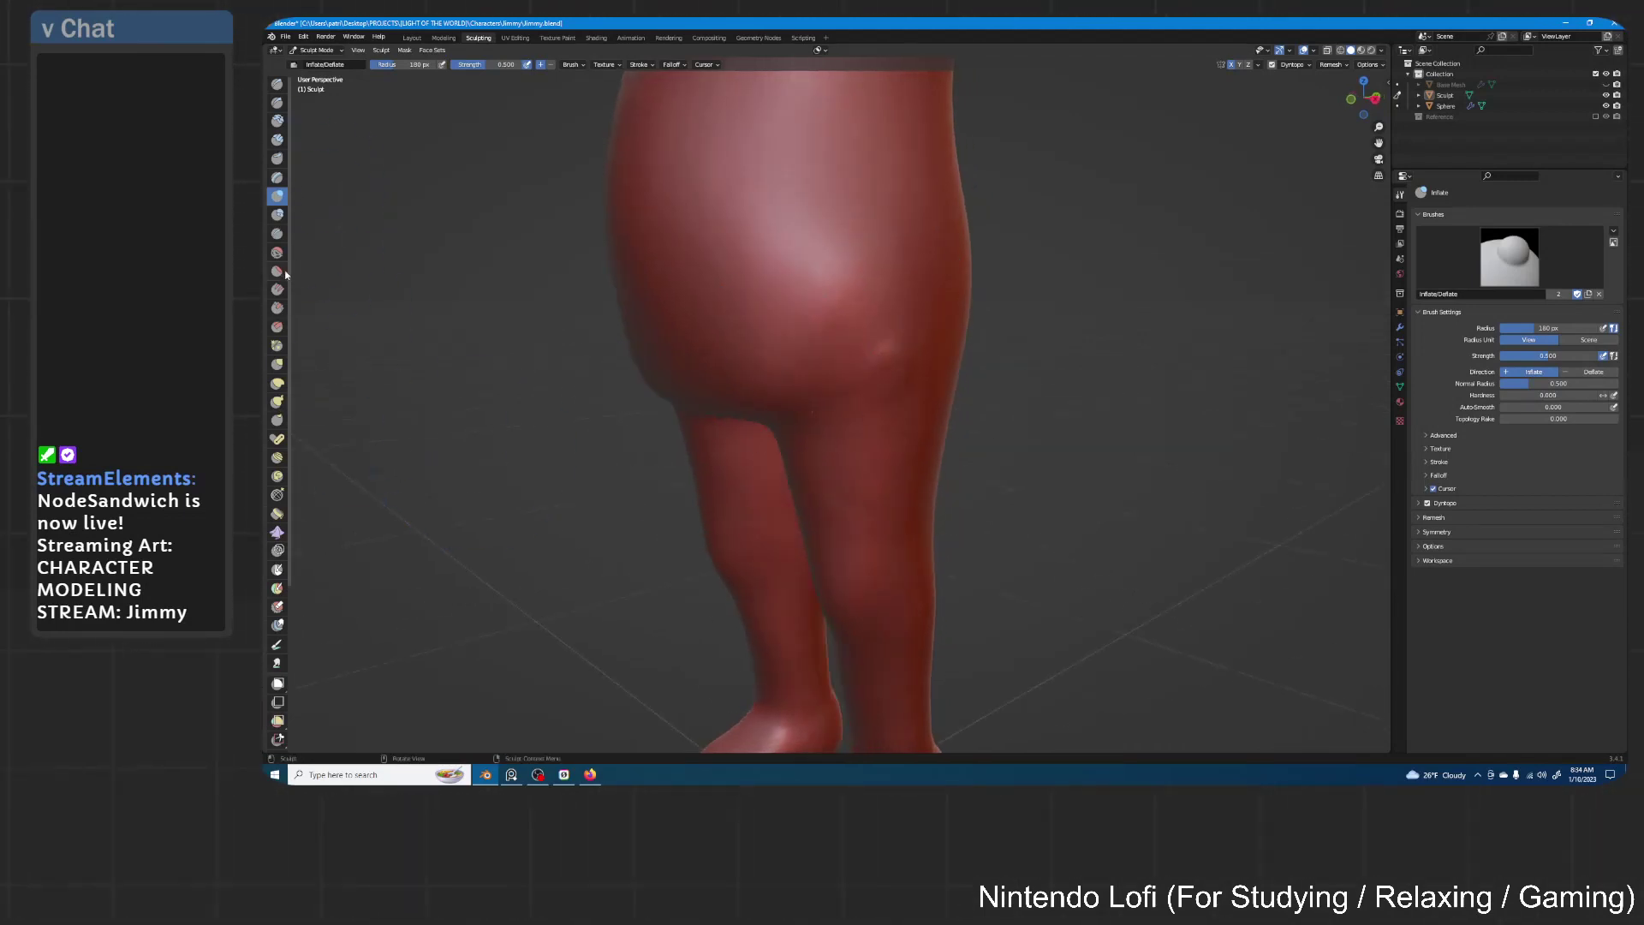
Pull the outer hips slightly inward with the Grab brush to even their contour, and save the file
{"action": "left_click", "coordinate": [277, 363]}
{"action": "mouse_move", "coordinate": [951, 282]}
{"action": "middle_mouse_down"}
{"action": "mouse_move", "coordinate": [947, 382]}
{"action": "mouse_move", "coordinate": [771, 385]}
{"action": "mouse_move", "coordinate": [987, 351]}
{"action": "mouse_move", "coordinate": [899, 382]}
{"action": "middle_mouse_up"}
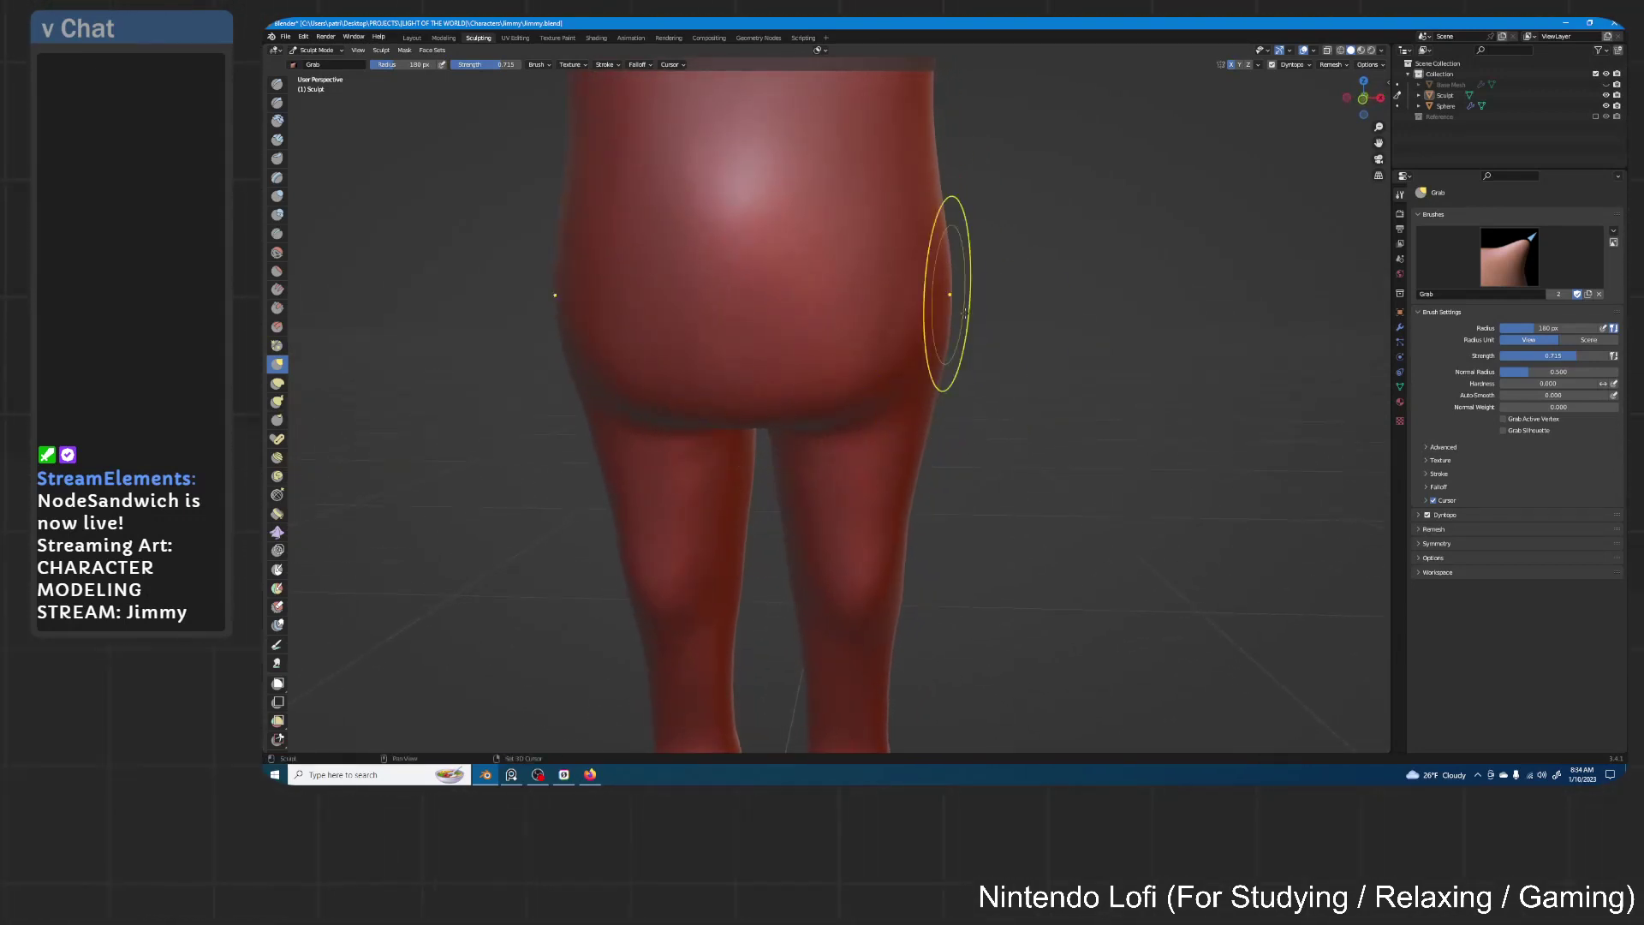
{"action": "mouse_move", "coordinate": [964, 313]}
{"action": "middle_mouse_down"}
{"action": "mouse_move", "coordinate": [753, 301]}
{"action": "mouse_move", "coordinate": [912, 307]}
{"action": "mouse_move", "coordinate": [803, 355]}
{"action": "mouse_move", "coordinate": [942, 329]}
{"action": "middle_mouse_up"}
{"action": "scroll", "coordinate": [950, 293], "scroll_direction": "down", "scroll_amount": 3}
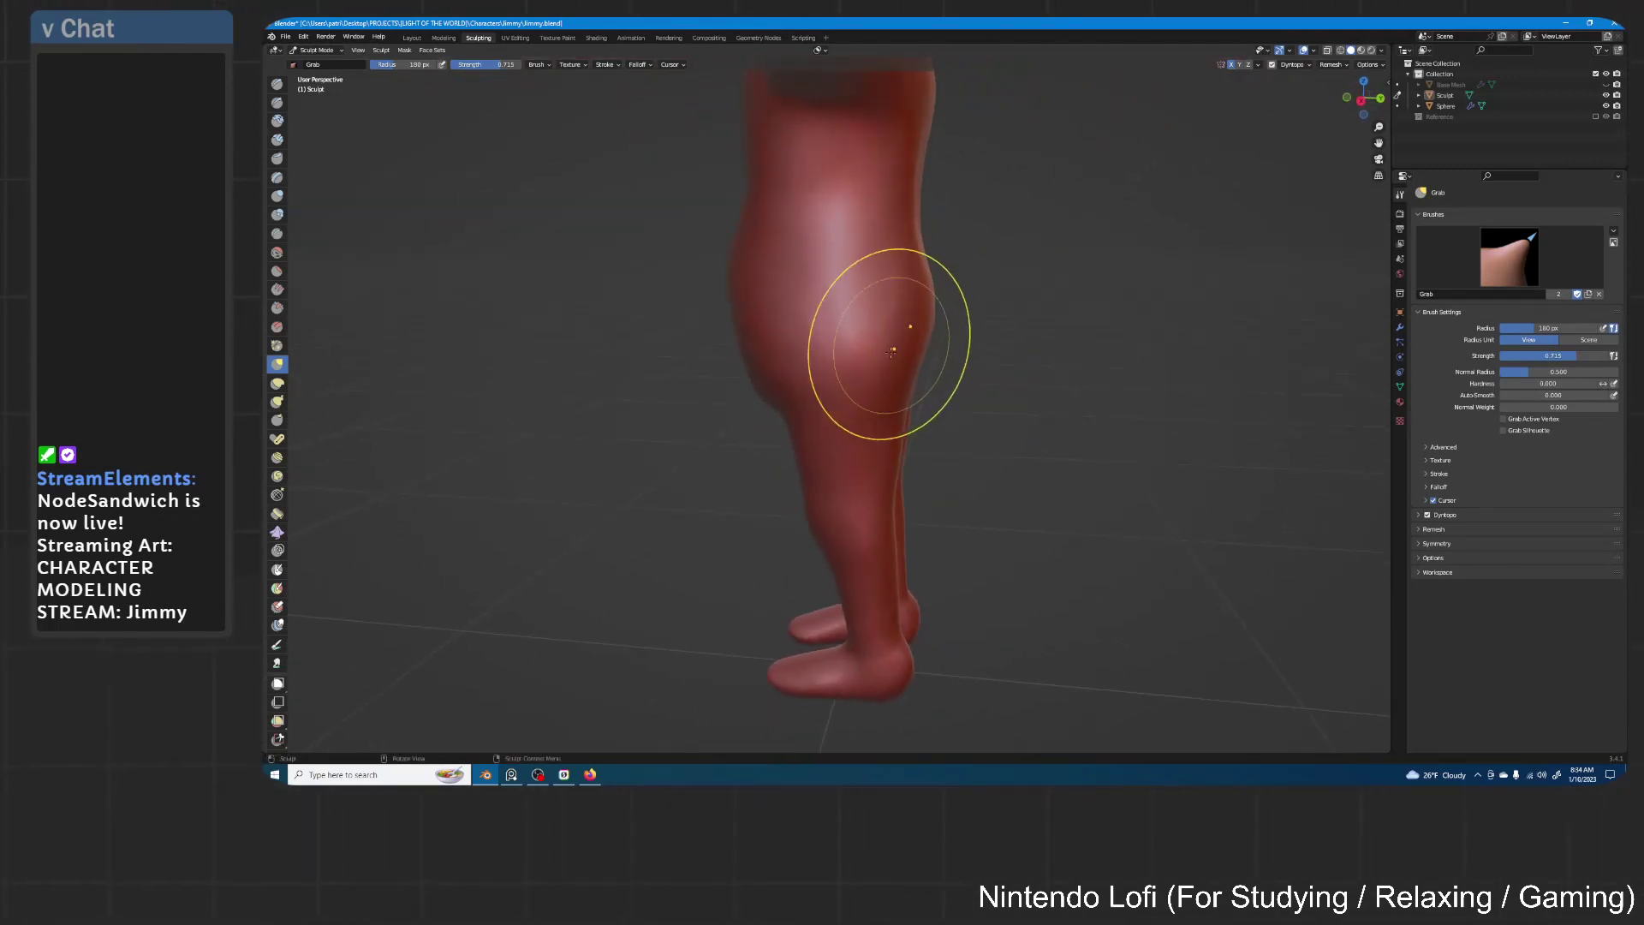
{"action": "mouse_move", "coordinate": [822, 343]}
{"action": "middle_mouse_down"}
{"action": "mouse_move", "coordinate": [857, 377]}
{"action": "mouse_move", "coordinate": [933, 319]}
{"action": "mouse_move", "coordinate": [973, 325]}
{"action": "mouse_move", "coordinate": [961, 372]}
{"action": "mouse_move", "coordinate": [973, 311]}
{"action": "mouse_move", "coordinate": [846, 371]}
{"action": "mouse_move", "coordinate": [937, 378]}
{"action": "middle_mouse_up"}
{"action": "key", "text": "ctrl+s"}
Push the protruding tip of the upper lip back and slightly down in profile with the 180 px Grab brush
{"action": "middle_click_drag", "start_coordinate": [902, 404], "coordinate": [919, 285], "text": "ctrl"}
{"action": "middle_click_drag", "start_coordinate": [919, 285], "coordinate": [927, 327], "text": "shift"}
{"action": "middle_click_drag", "start_coordinate": [926, 328], "coordinate": [920, 426], "text": "shift"}
{"action": "mouse_move", "coordinate": [920, 426]}
{"action": "middle_mouse_down", "text": "ctrl"}
{"action": "mouse_move", "coordinate": [898, 231]}
{"action": "mouse_move", "coordinate": [878, 375]}
{"action": "middle_mouse_up", "text": "ctrl"}
{"action": "mouse_move", "coordinate": [878, 375]}
{"action": "middle_mouse_down"}
{"action": "mouse_move", "coordinate": [1030, 359]}
{"action": "mouse_move", "coordinate": [886, 338]}
{"action": "mouse_move", "coordinate": [1010, 278]}
{"action": "mouse_move", "coordinate": [914, 318]}
{"action": "mouse_move", "coordinate": [929, 278]}
{"action": "middle_mouse_up"}
{"action": "middle_click_drag", "start_coordinate": [929, 279], "coordinate": [994, 323]}
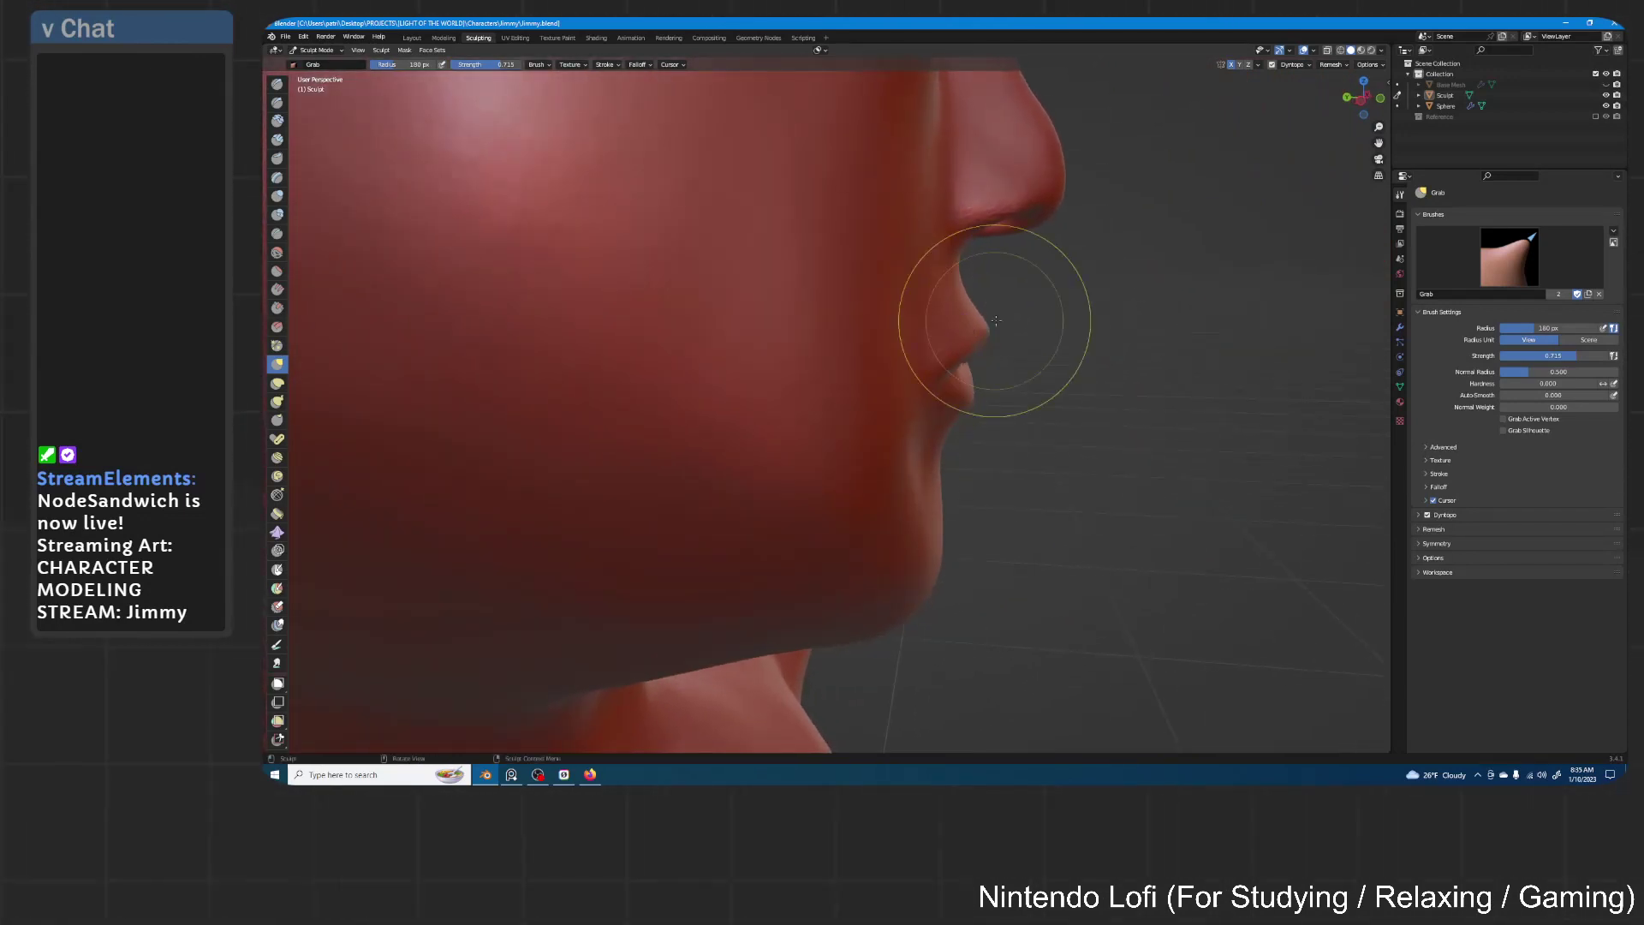
{"action": "left_click_drag", "start_coordinate": [993, 333], "coordinate": [973, 347]}
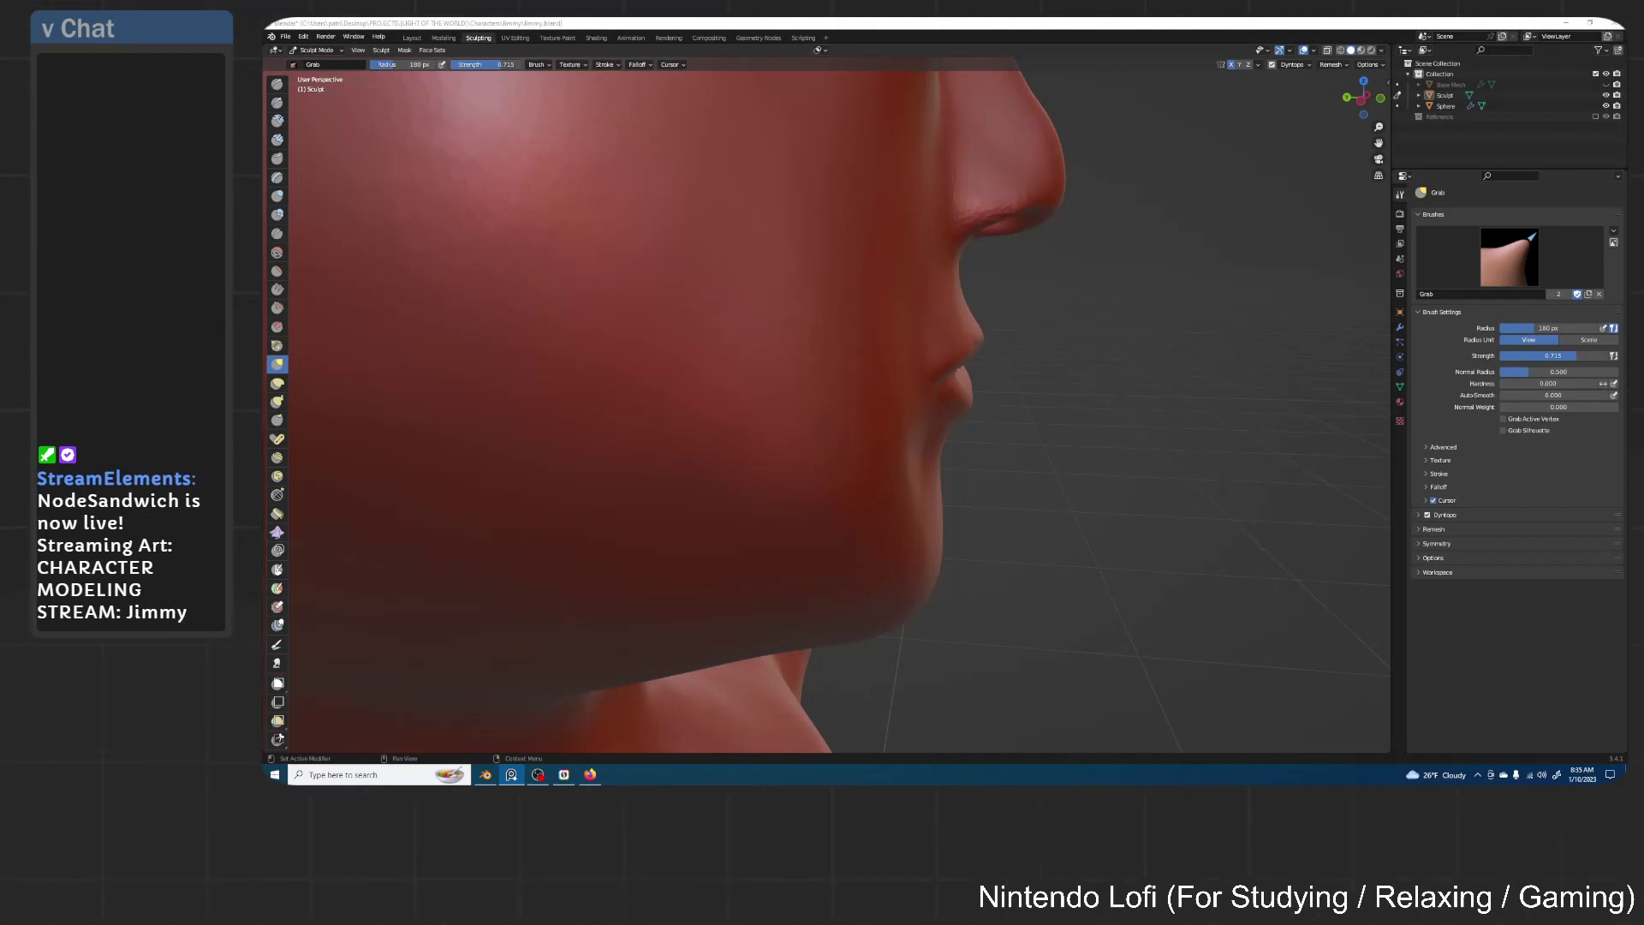
{"action": "left_click", "coordinate": [1124, 22]}
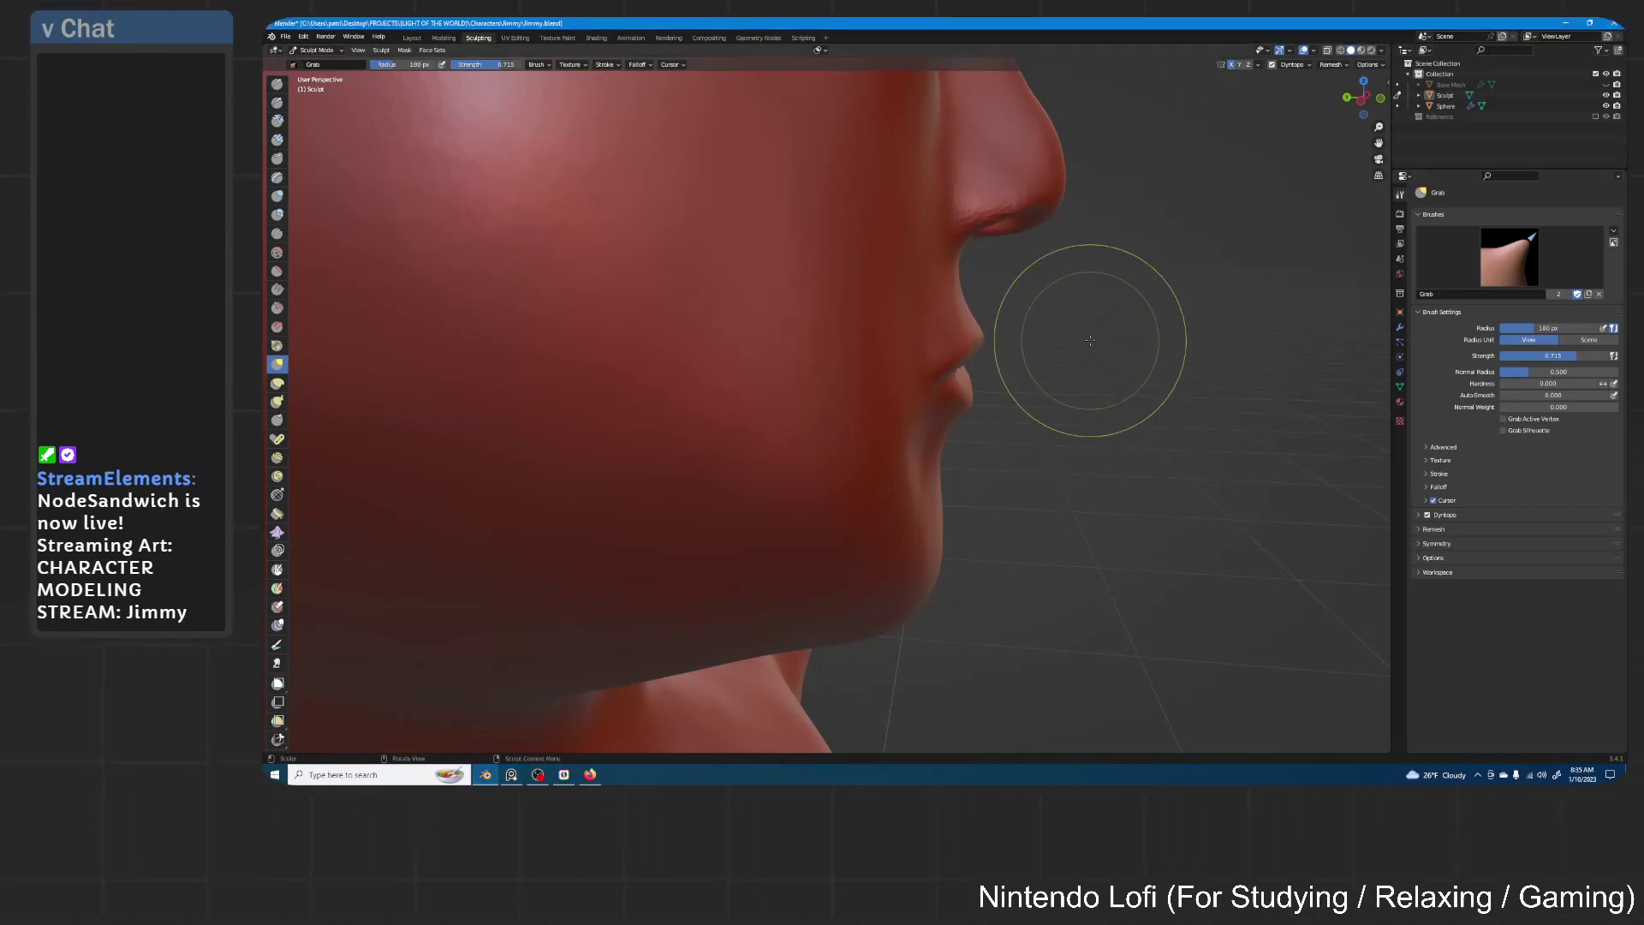
{"action": "left_click_drag", "start_coordinate": [984, 337], "coordinate": [954, 364]}
Lift the area beneath the lower lip and the centre of the upper lip with the Grab brush from the front
{"action": "mouse_move", "coordinate": [986, 366]}
{"action": "middle_mouse_down"}
{"action": "mouse_move", "coordinate": [1010, 367]}
{"action": "mouse_move", "coordinate": [891, 352]}
{"action": "mouse_move", "coordinate": [1065, 385]}
{"action": "middle_mouse_up"}
{"action": "scroll", "coordinate": [862, 387], "scroll_direction": "up", "scroll_amount": 2}
{"action": "scroll", "coordinate": [829, 383], "scroll_direction": "up", "scroll_amount": 2}
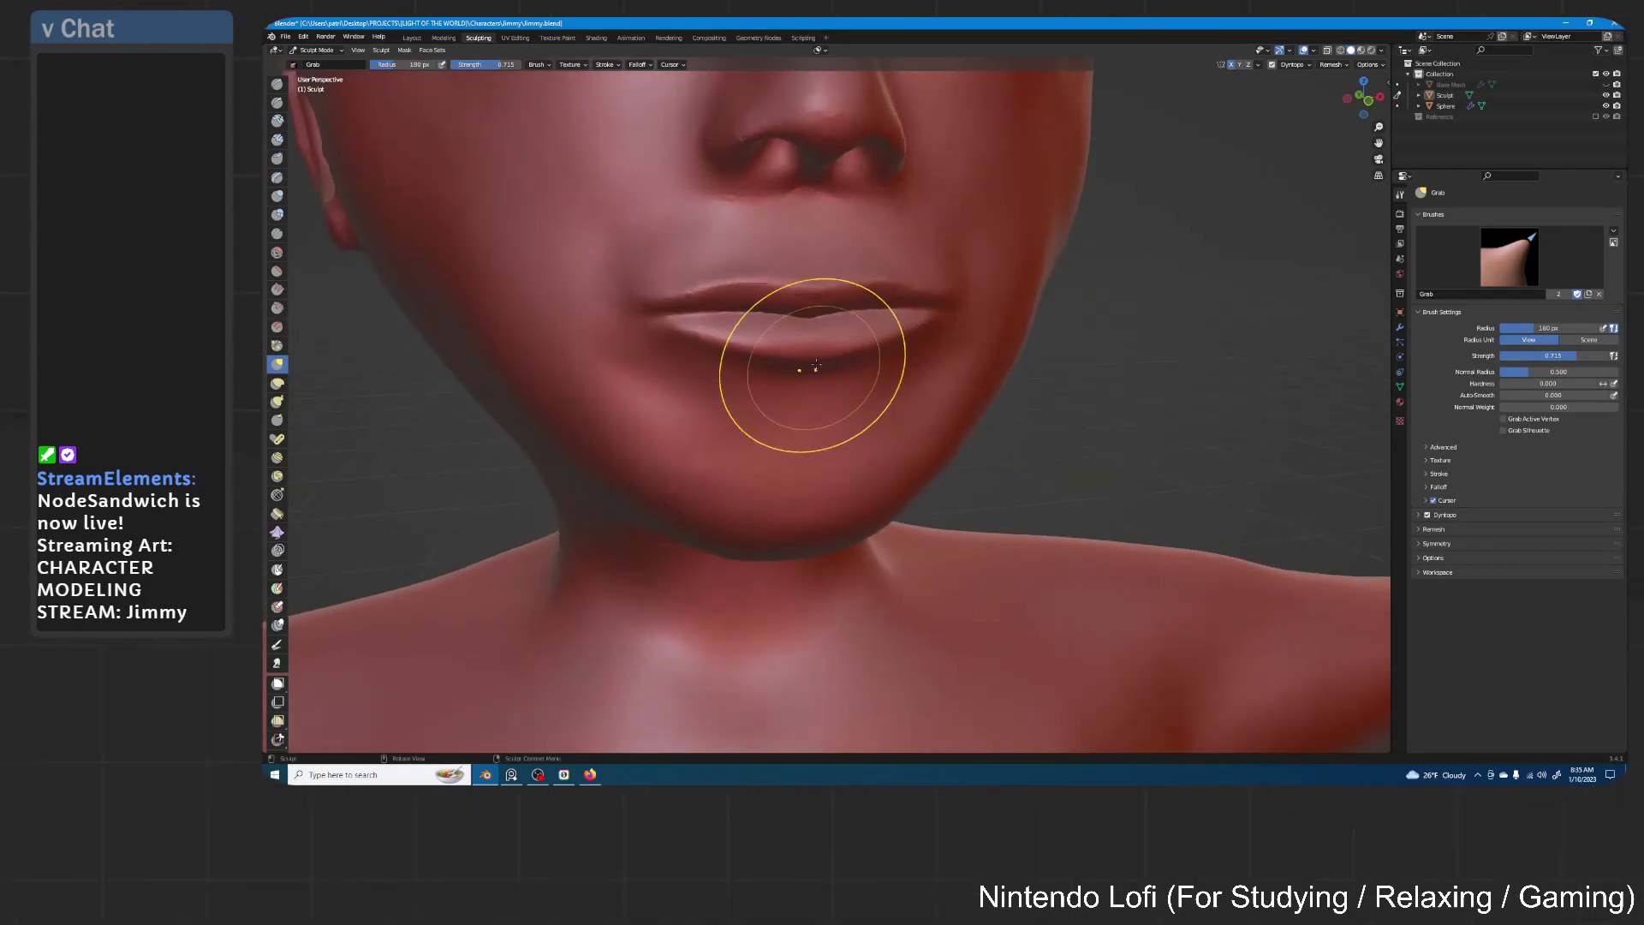
{"action": "left_click_drag", "start_coordinate": [807, 368], "coordinate": [814, 360]}
{"action": "left_click_drag", "start_coordinate": [811, 288], "coordinate": [808, 277]}
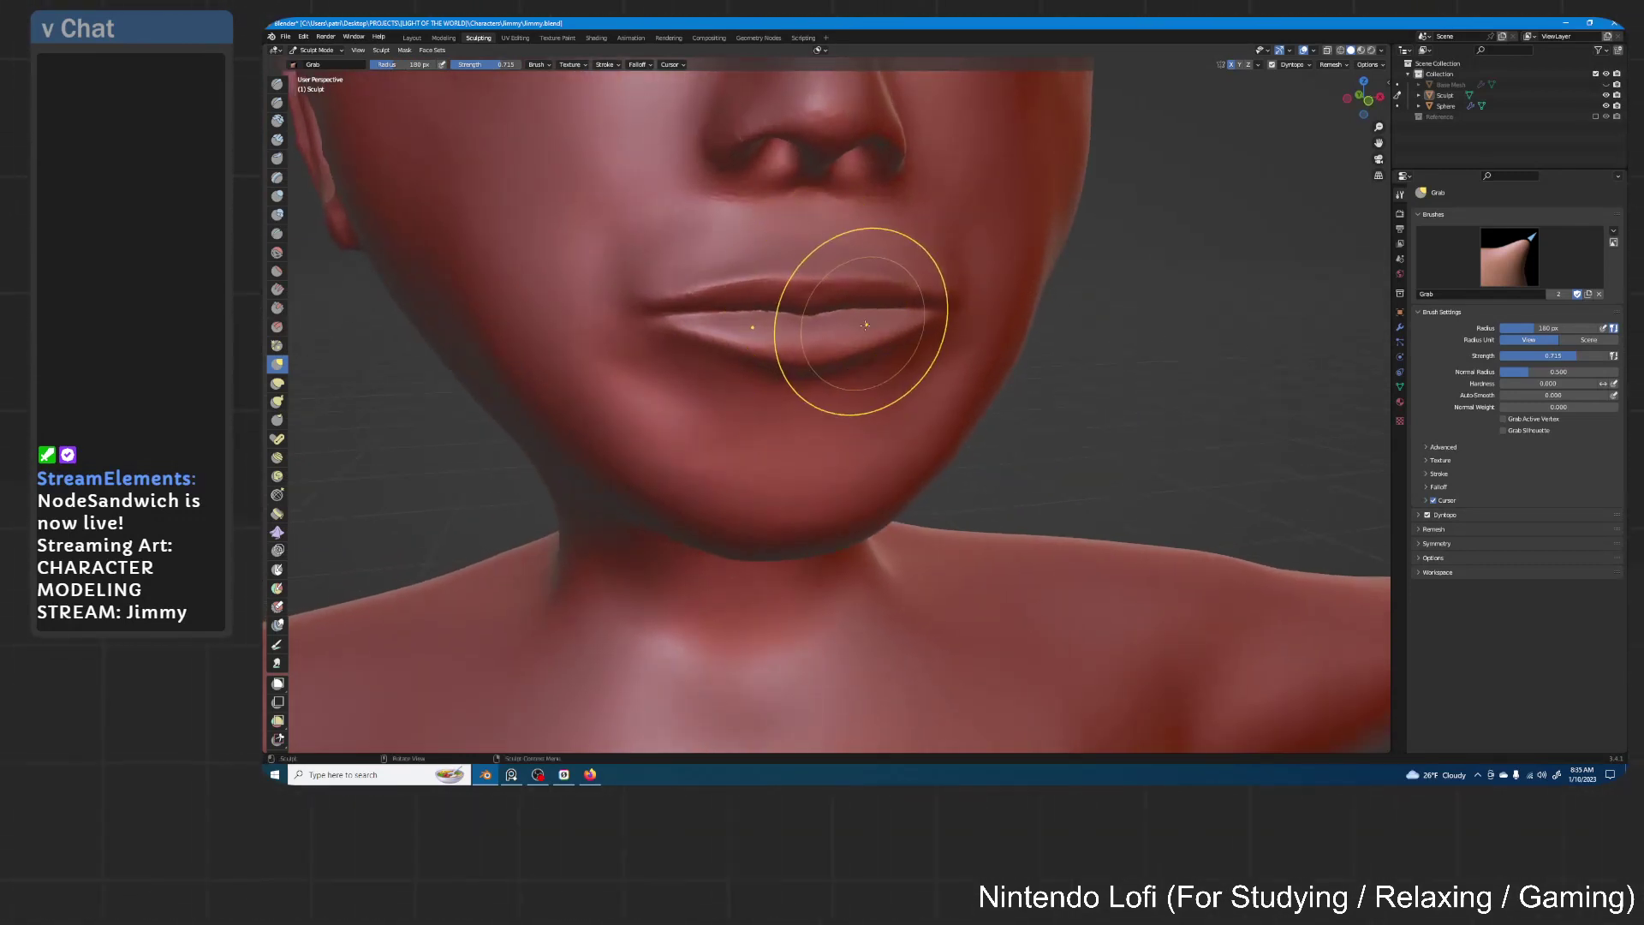
{"action": "scroll", "coordinate": [918, 332], "scroll_direction": "down", "scroll_amount": 5}
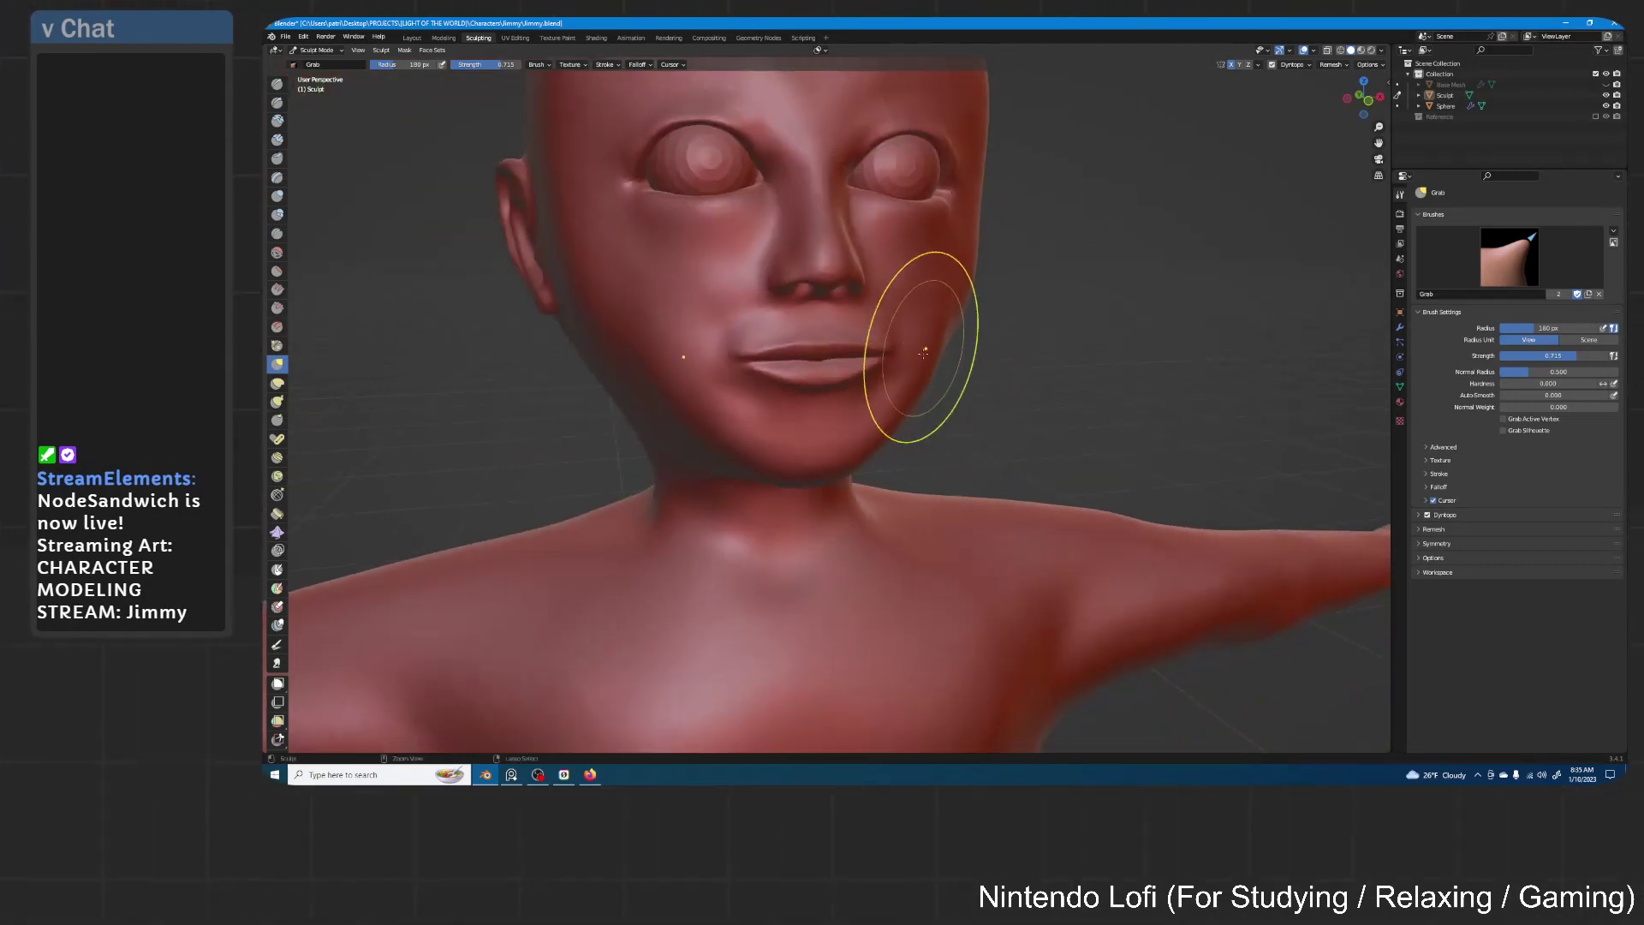
{"action": "scroll", "coordinate": [925, 347], "scroll_direction": "up", "scroll_amount": 4}
{"action": "scroll", "coordinate": [893, 354], "scroll_direction": "up", "scroll_amount": 2}
{"action": "mouse_move", "coordinate": [893, 354]}
{"action": "middle_mouse_down"}
{"action": "mouse_move", "coordinate": [871, 336]}
{"action": "mouse_move", "coordinate": [939, 348]}
{"action": "mouse_move", "coordinate": [861, 344]}
{"action": "mouse_move", "coordinate": [892, 379]}
{"action": "mouse_move", "coordinate": [928, 378]}
{"action": "middle_mouse_up"}
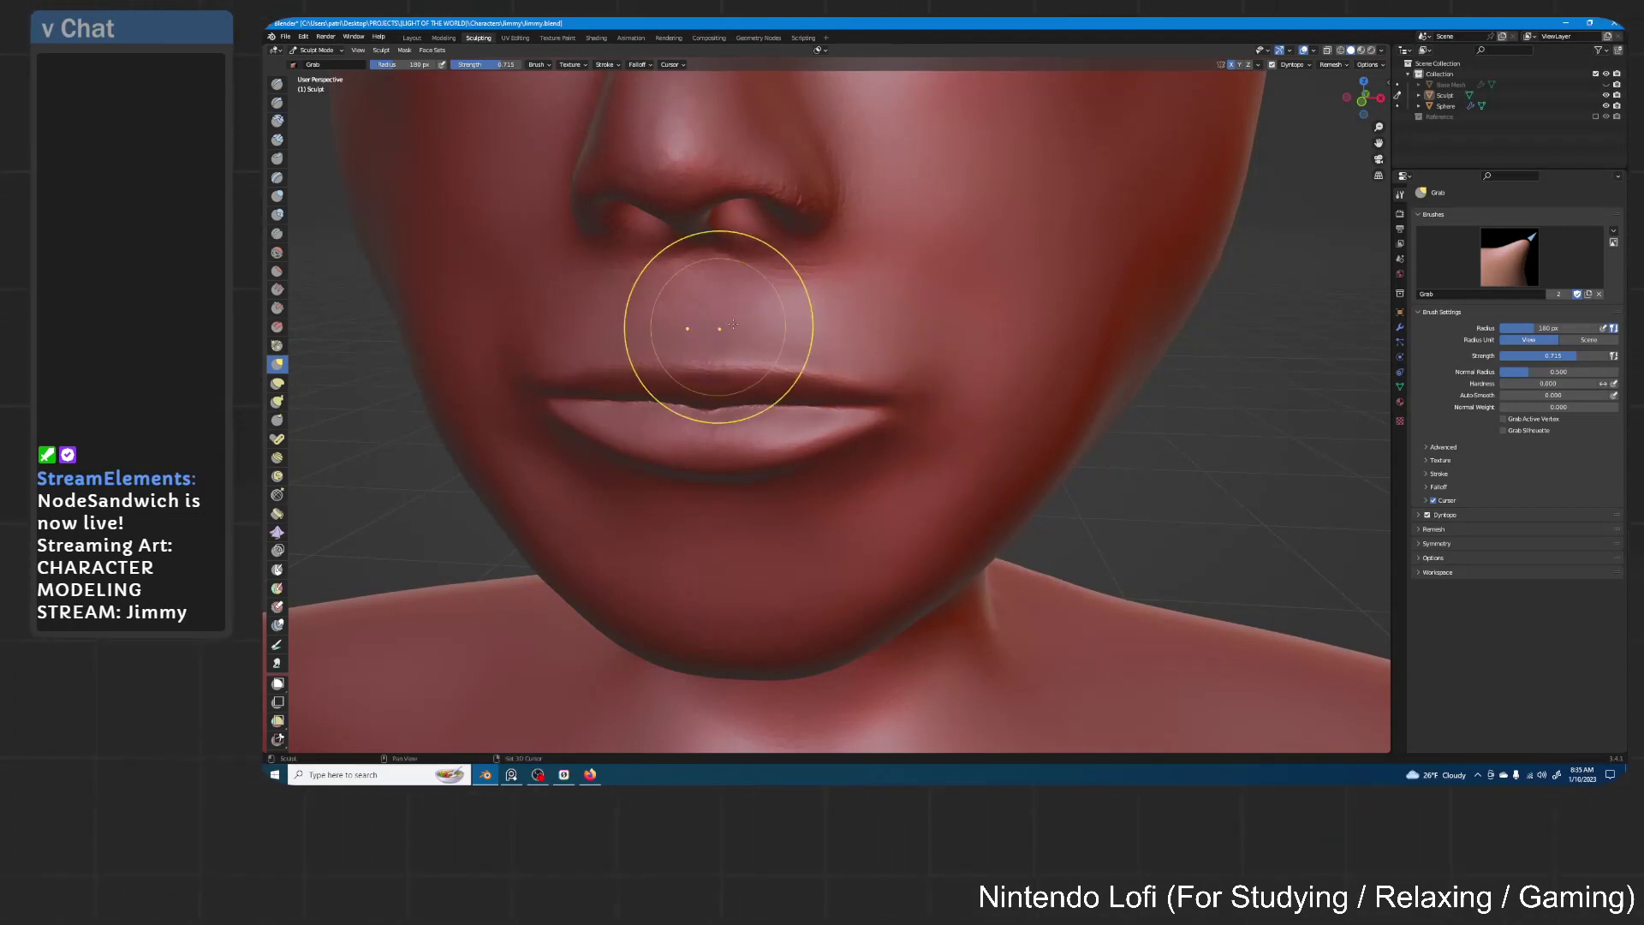
{"action": "middle_click_drag", "start_coordinate": [920, 353], "coordinate": [813, 360]}
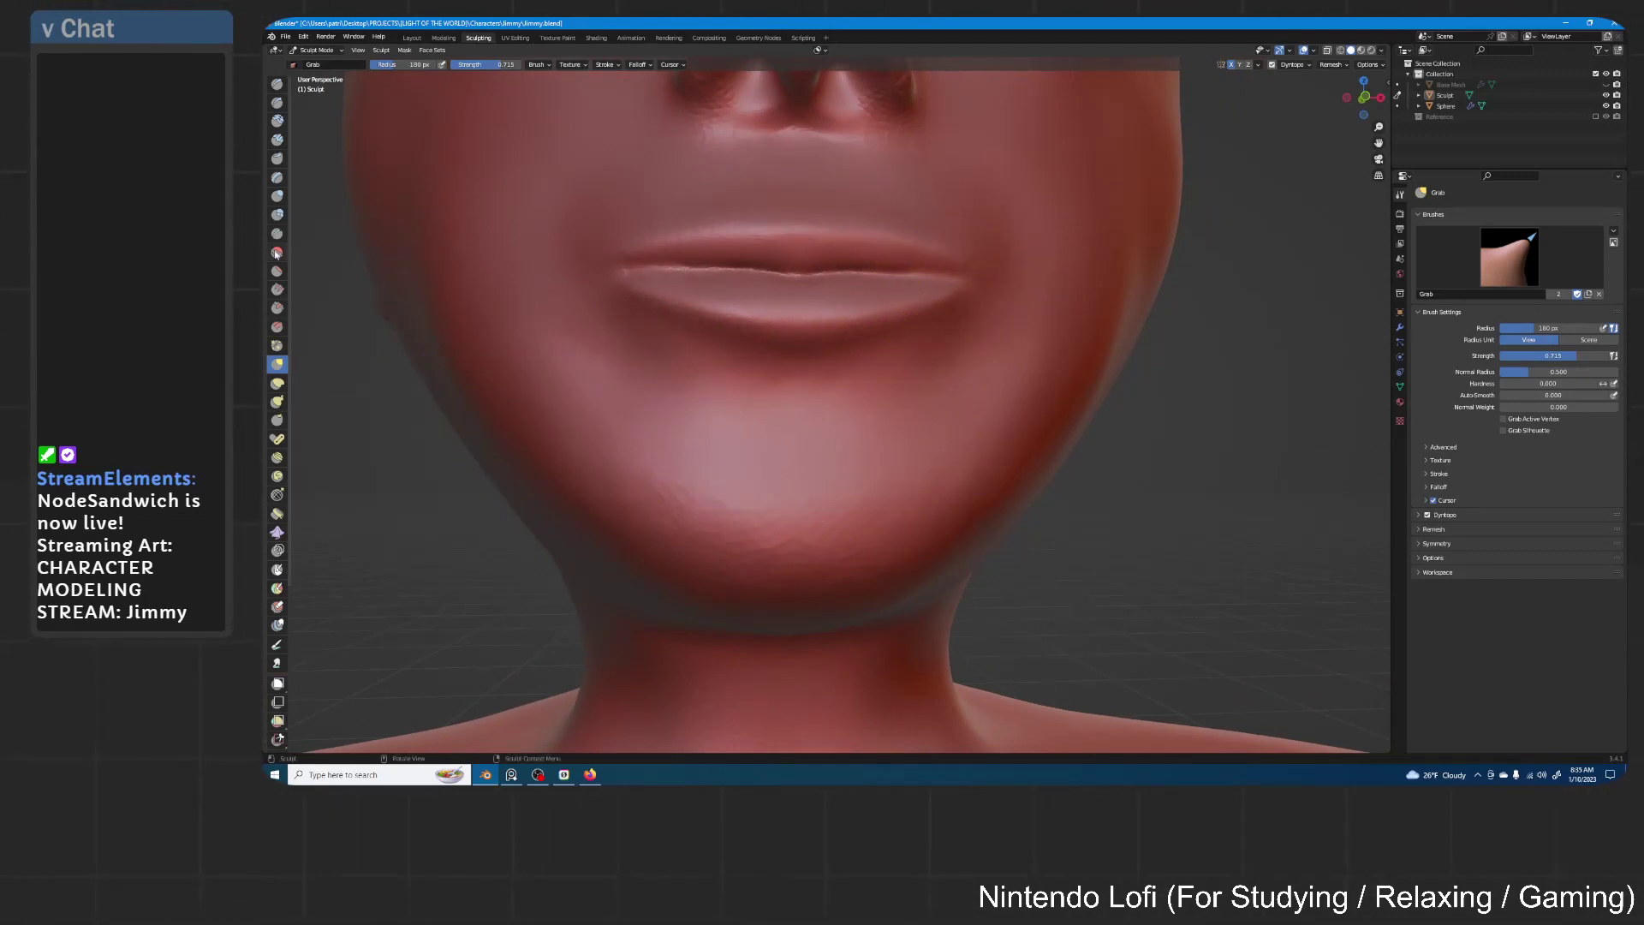
Define the lower edge of the lower lip with a Crease brush at radius 51 px
{"action": "key", "text": "shift+c"}
{"action": "scroll", "coordinate": [865, 385], "scroll_direction": "up", "scroll_amount": 2}
{"action": "key", "text": "f"}
{"action": "left_click", "coordinate": [903, 392]}
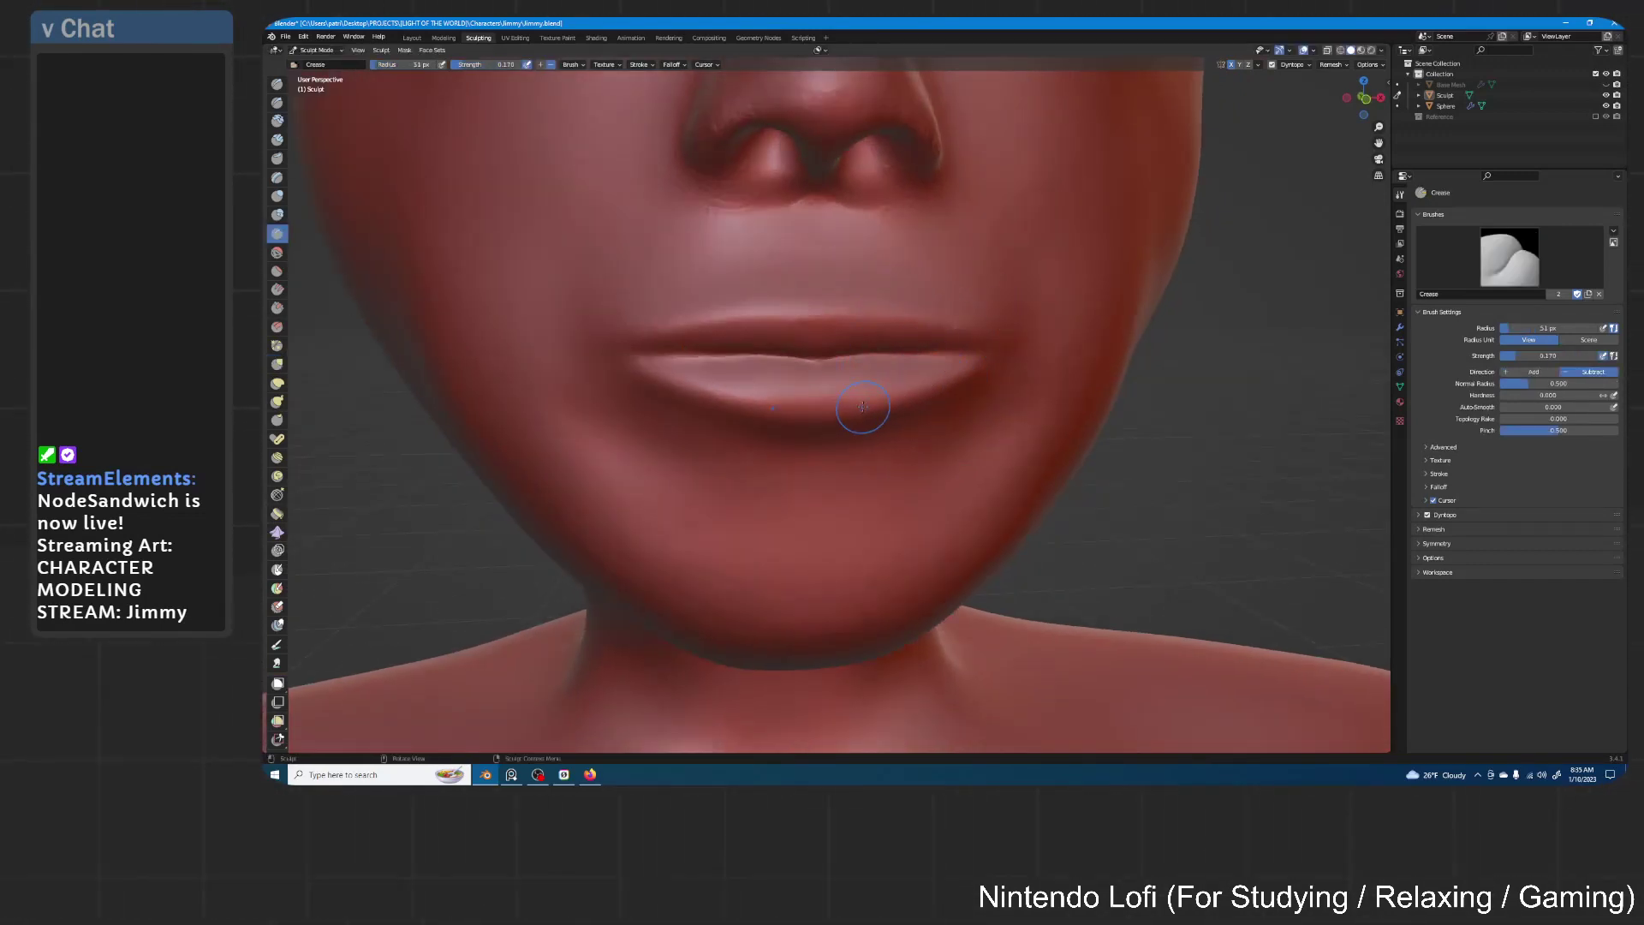
{"action": "middle_click_drag", "start_coordinate": [855, 410], "coordinate": [938, 379]}
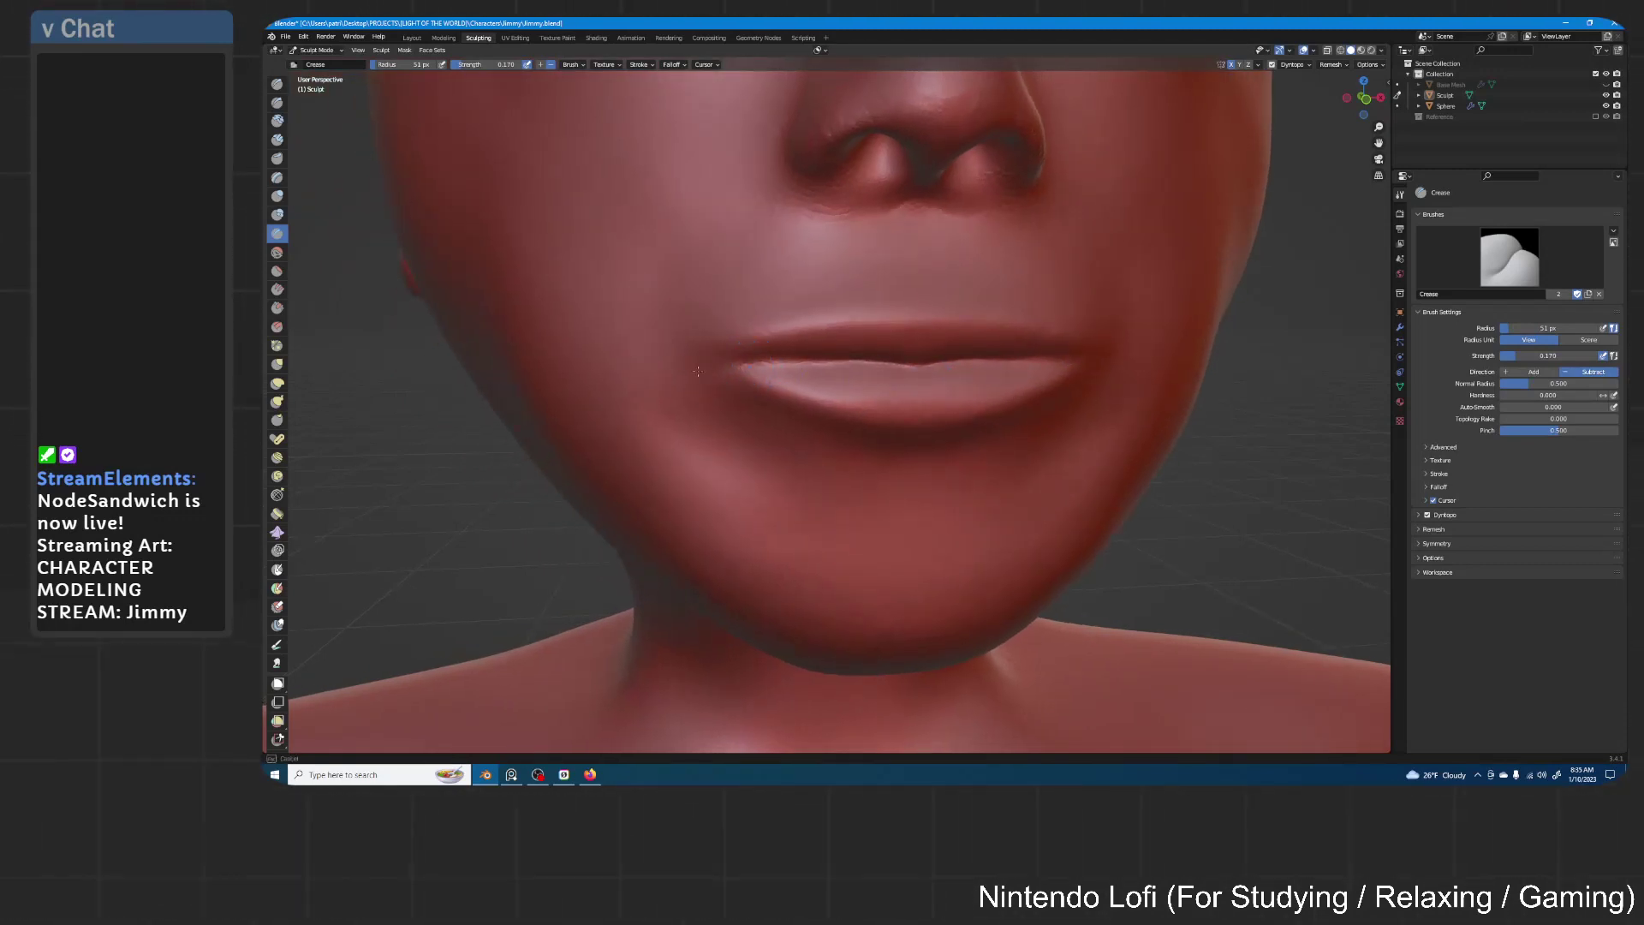
{"action": "mouse_move", "coordinate": [832, 390]}
{"action": "middle_mouse_down"}
{"action": "mouse_move", "coordinate": [1111, 348]}
{"action": "mouse_move", "coordinate": [1057, 377]}
{"action": "middle_mouse_up"}
Enlarge the Crease brush to 114 px and shape the cheek beside the corner of the mouth
{"action": "key", "text": "f"}
{"action": "left_click", "coordinate": [1061, 432]}
{"action": "left_click_drag", "start_coordinate": [941, 402], "coordinate": [933, 387]}
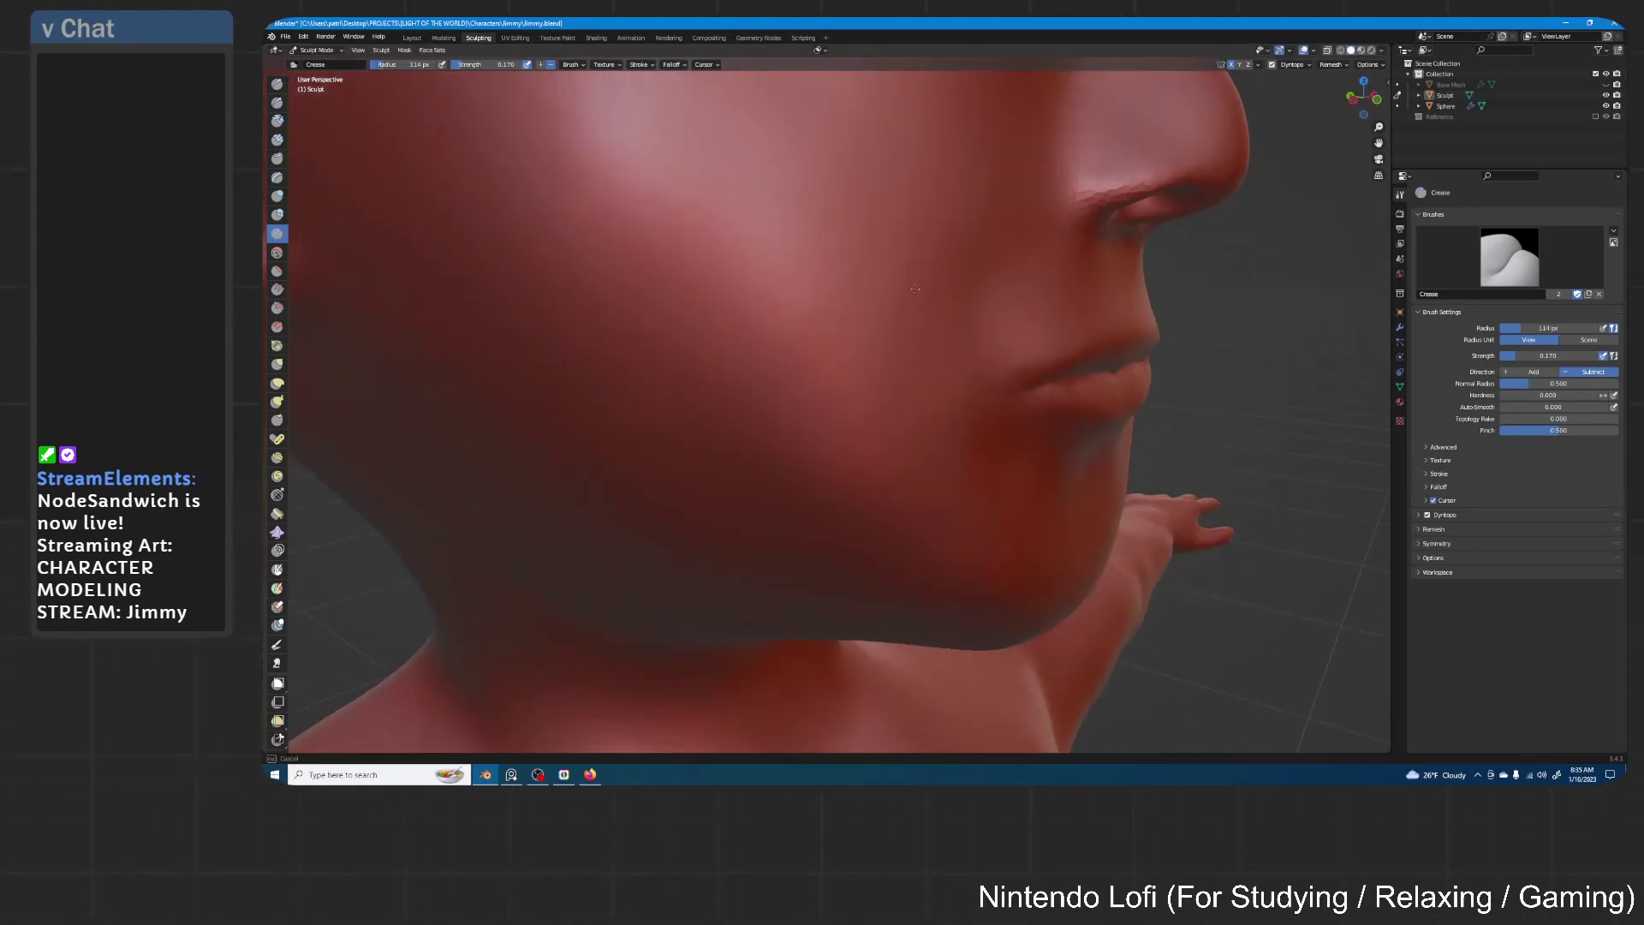
{"action": "scroll", "coordinate": [1022, 264], "scroll_direction": "down", "scroll_amount": 5}
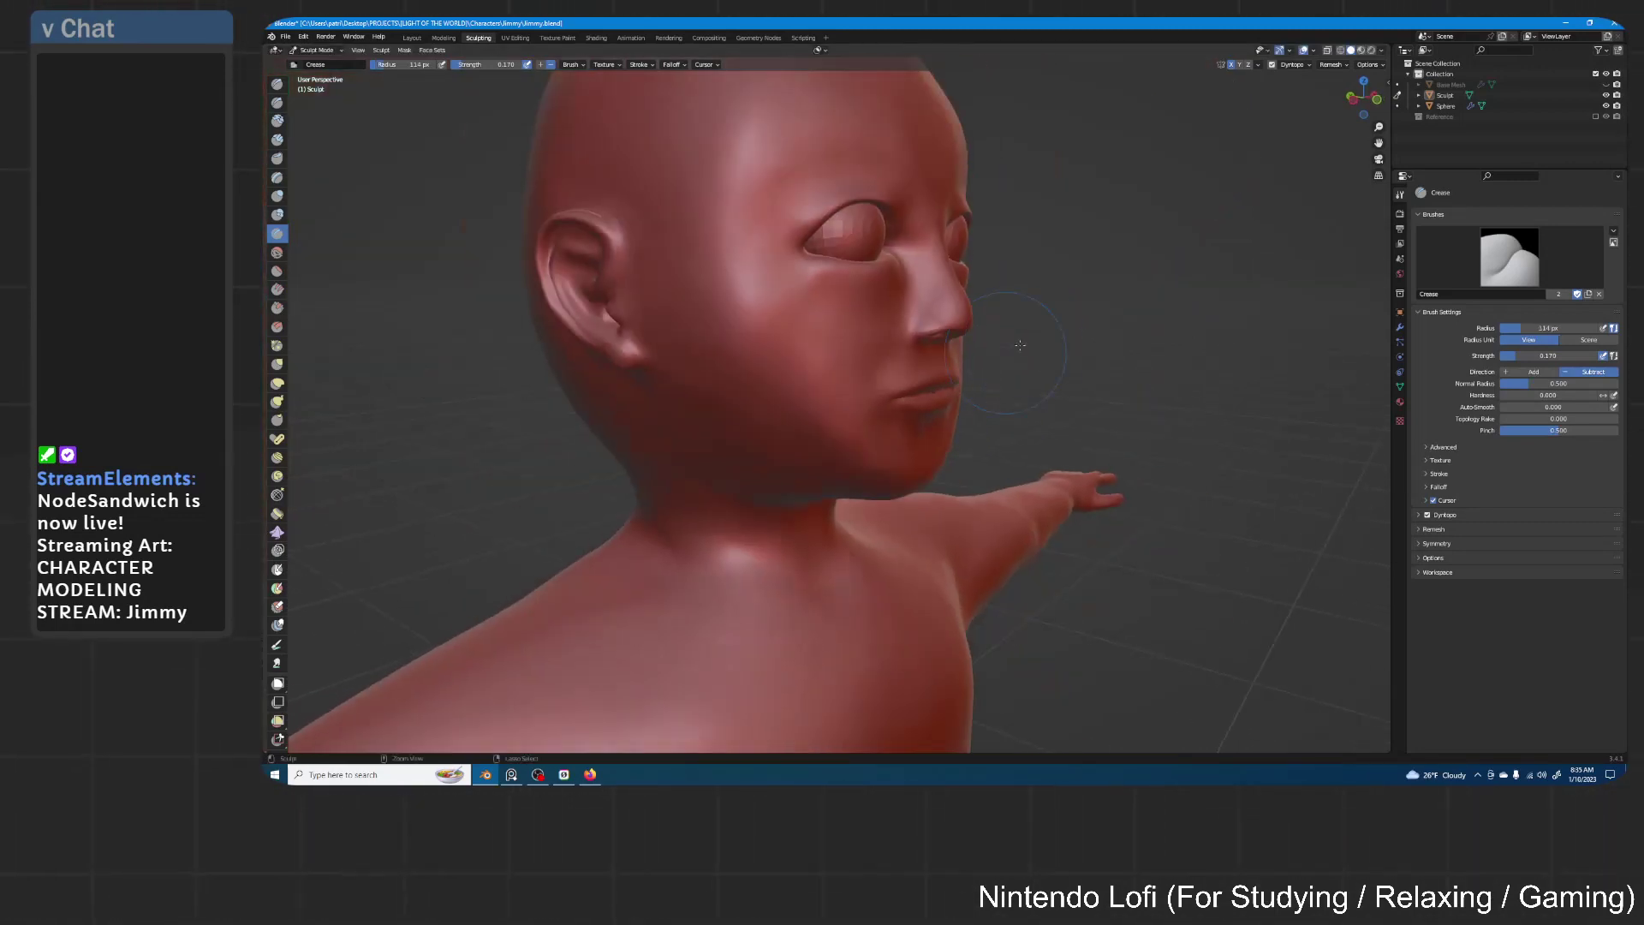
{"action": "middle_click_drag", "start_coordinate": [1022, 264], "coordinate": [938, 448]}
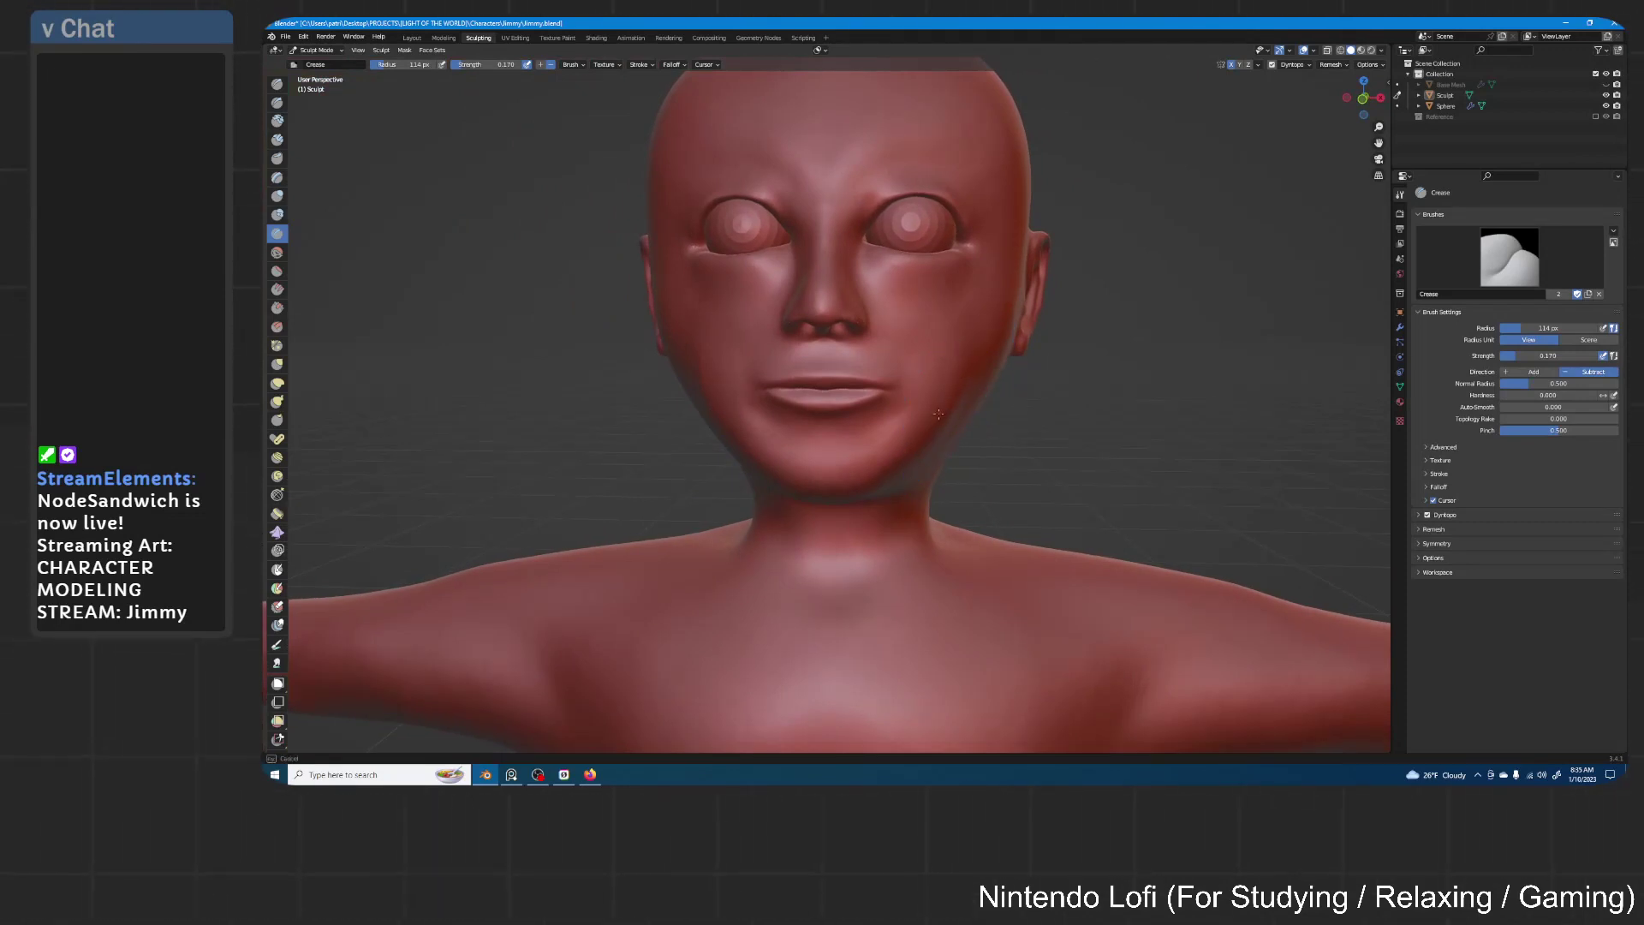
{"action": "scroll", "coordinate": [1020, 310], "scroll_direction": "down", "scroll_amount": 6}
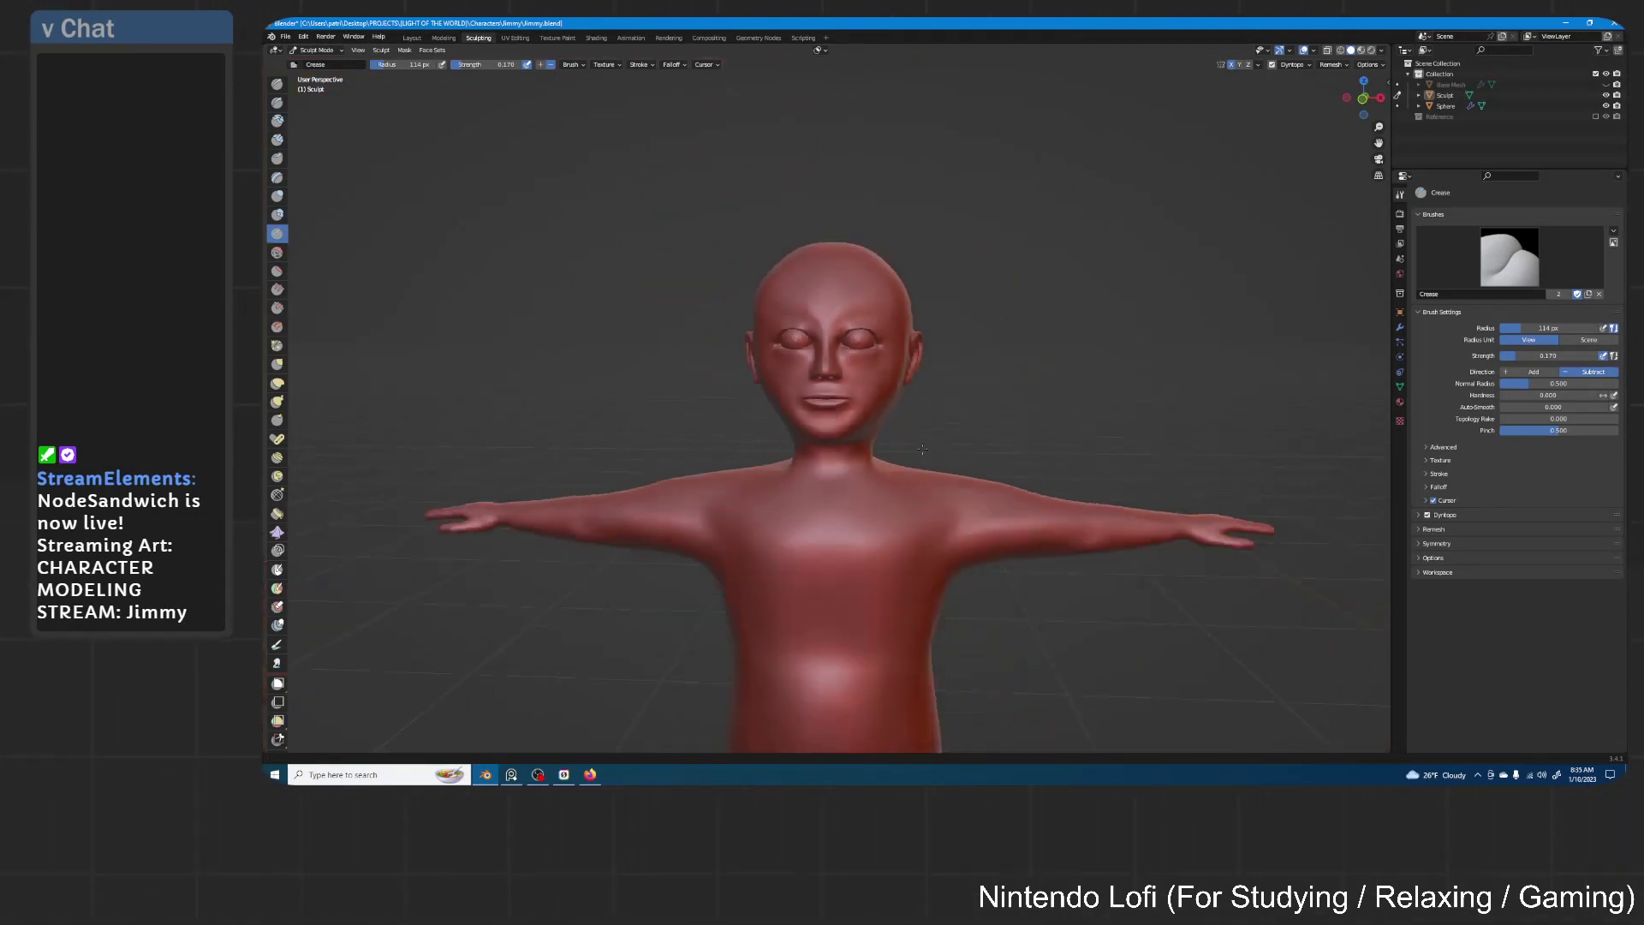
Adjust the front of the face in profile with a Grab brush at radius 167 px
{"action": "mouse_move", "coordinate": [1020, 310]}
{"action": "middle_mouse_down"}
{"action": "mouse_move", "coordinate": [1040, 403]}
{"action": "mouse_move", "coordinate": [1046, 389]}
{"action": "middle_mouse_up"}
{"action": "key", "text": "g"}
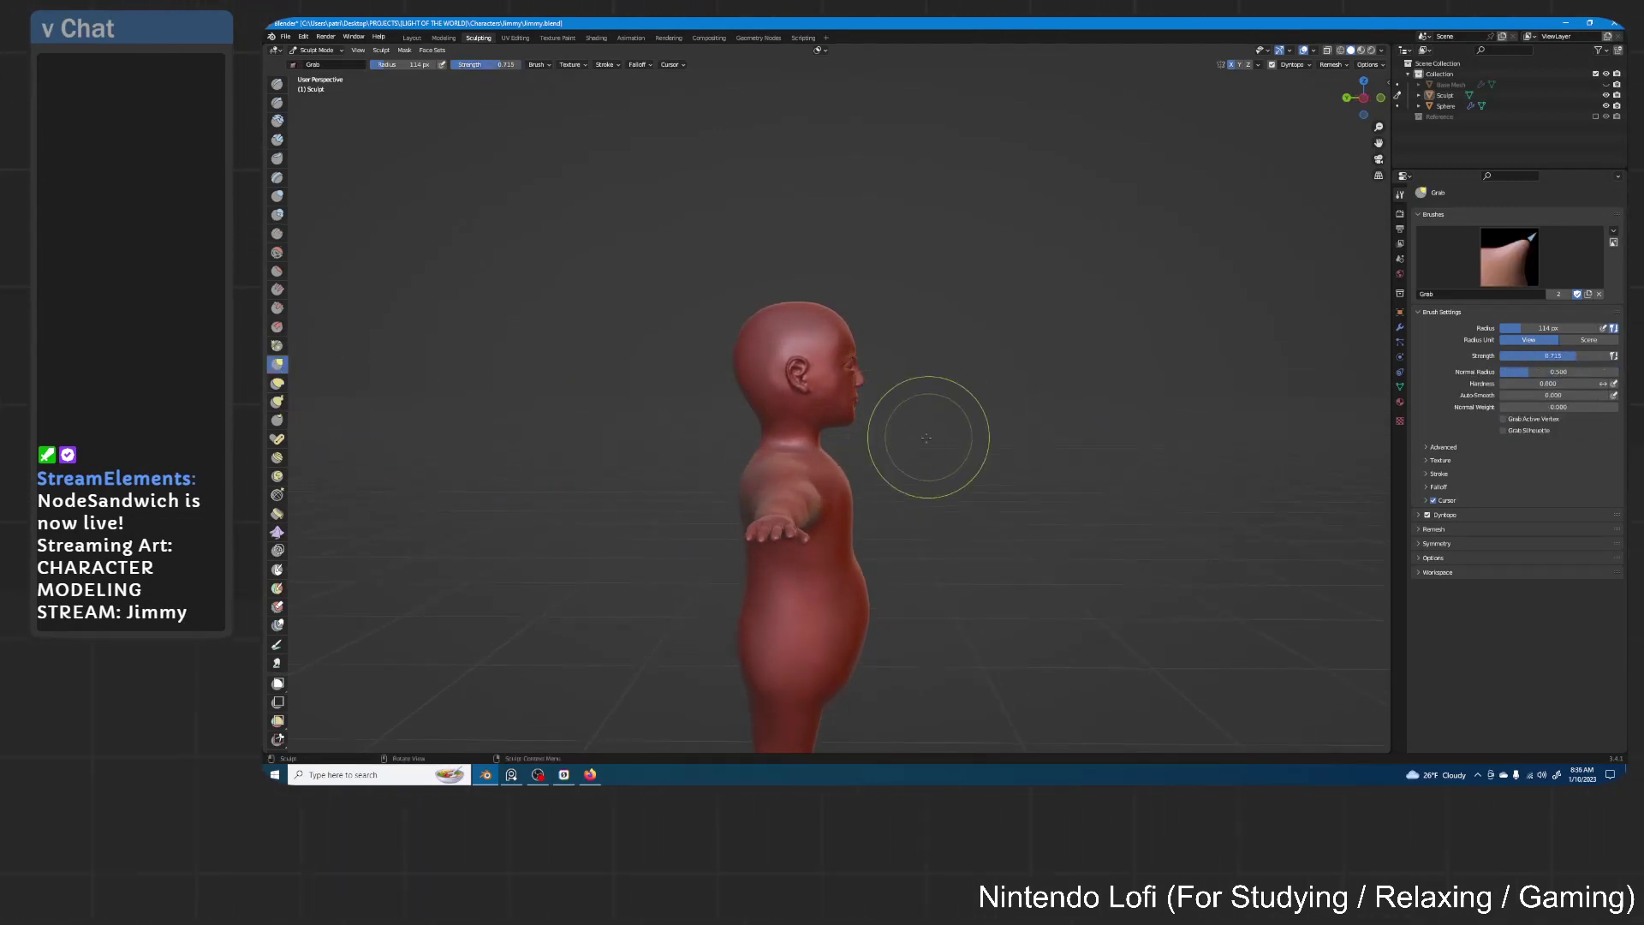
{"action": "scroll", "coordinate": [932, 402], "scroll_direction": "up", "scroll_amount": 4}
{"action": "middle_click_drag", "start_coordinate": [935, 397], "coordinate": [815, 429]}
{"action": "key", "text": "f"}
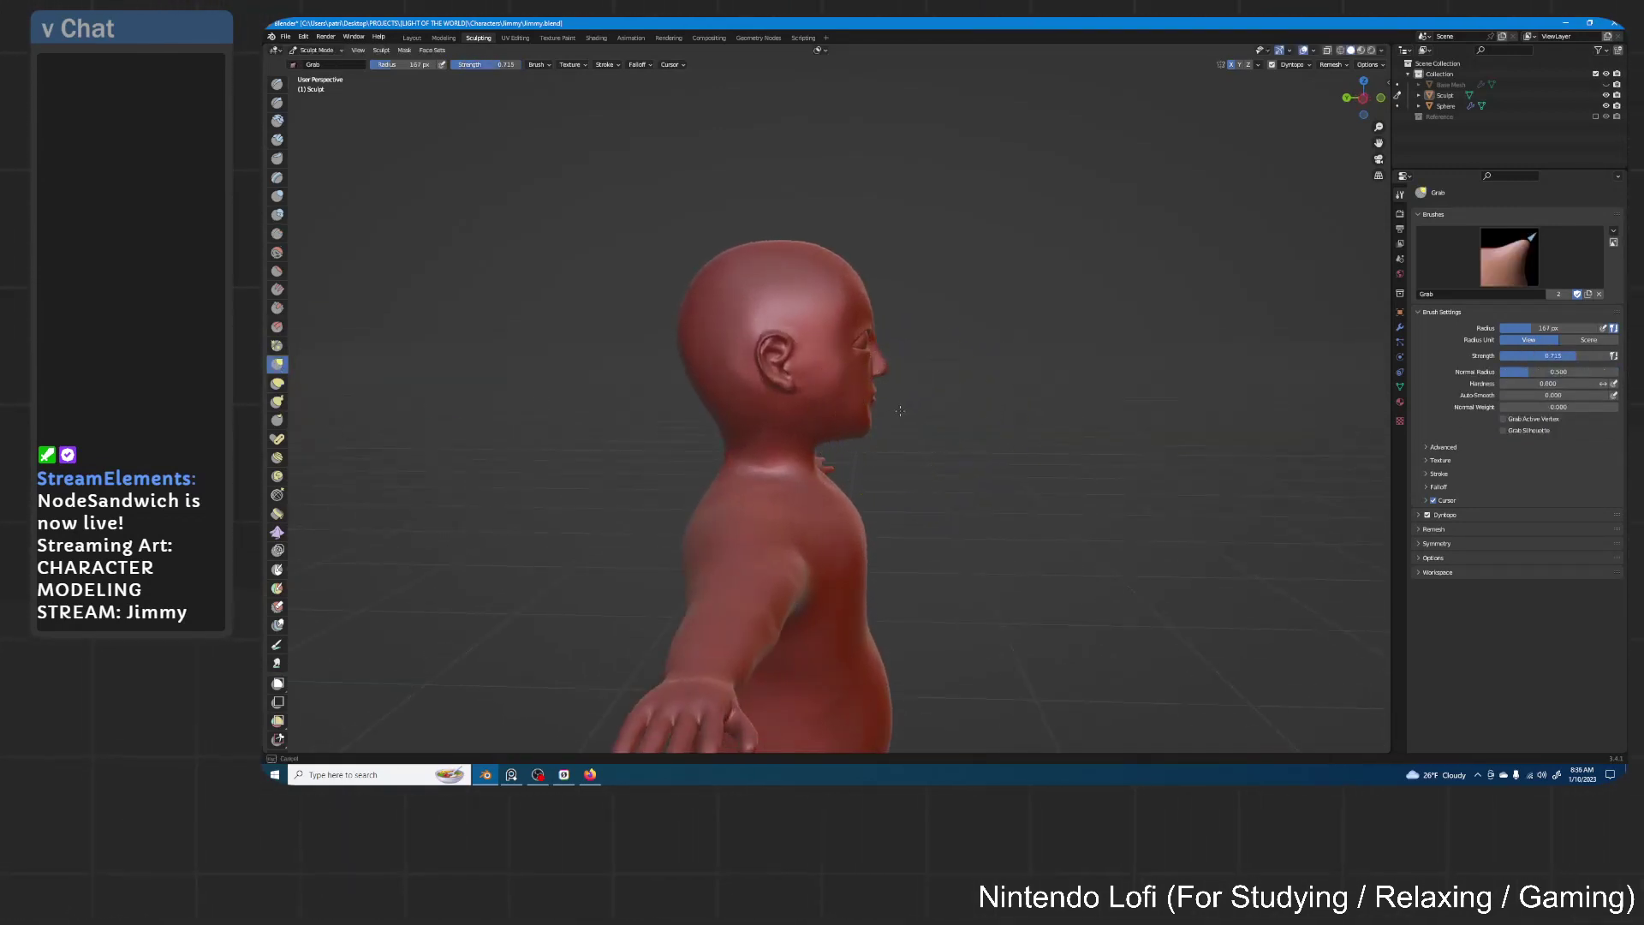
{"action": "left_click", "coordinate": [881, 399]}
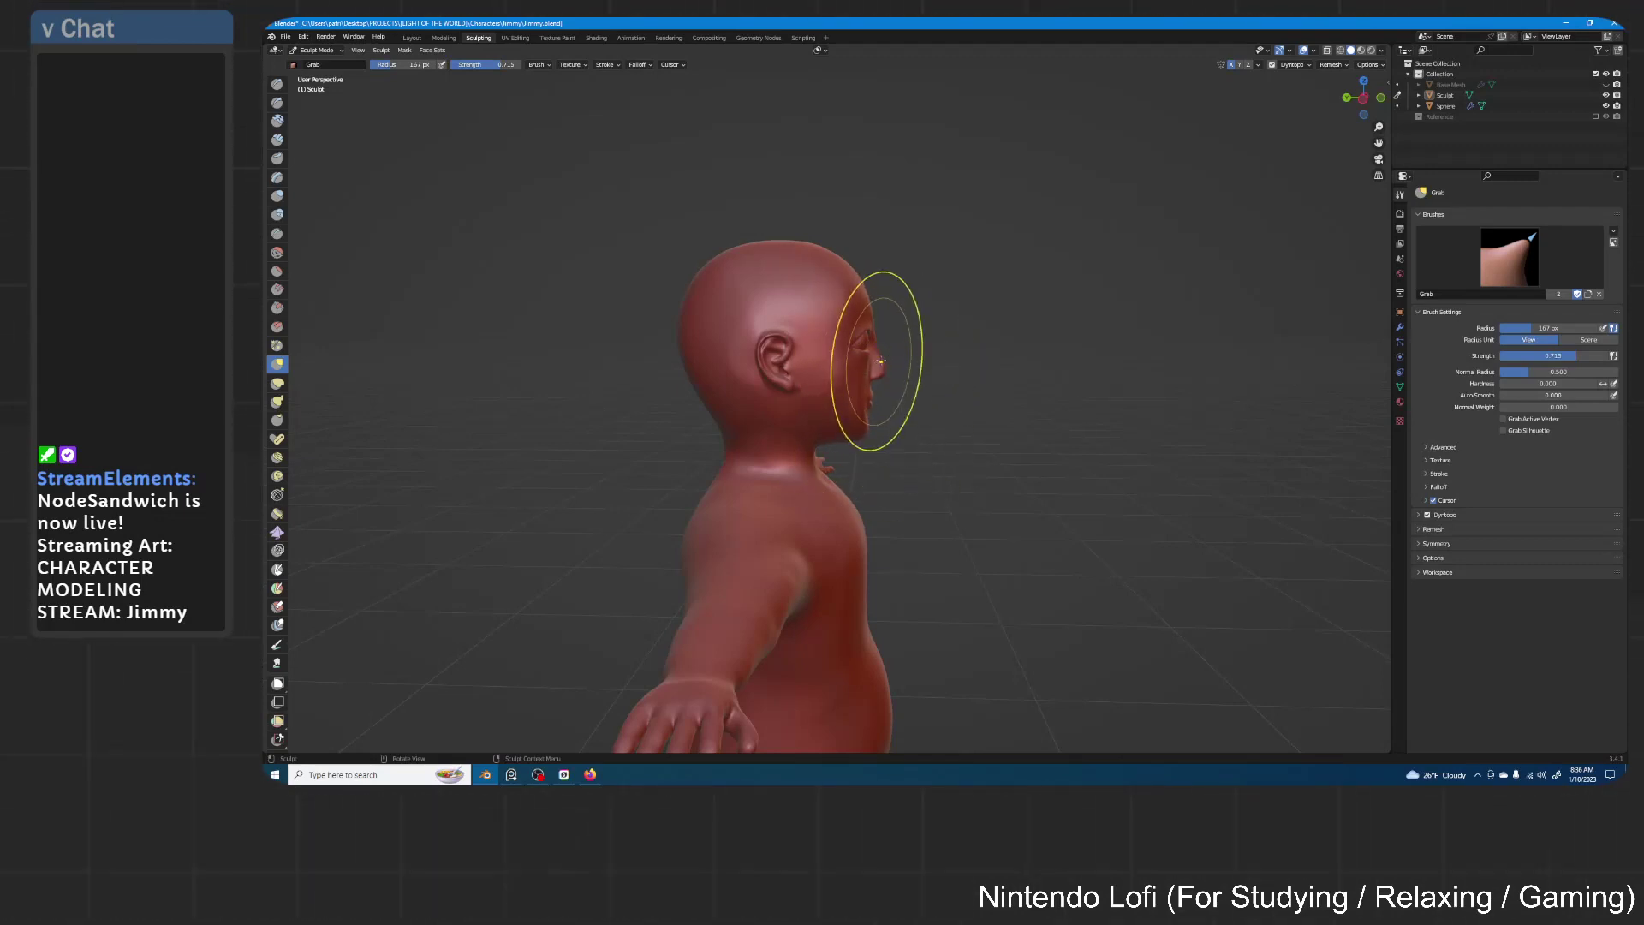
Examine the lips, the face and the whole figure's proportions from the front and the side
{"action": "middle_click_drag", "start_coordinate": [868, 316], "coordinate": [771, 321]}
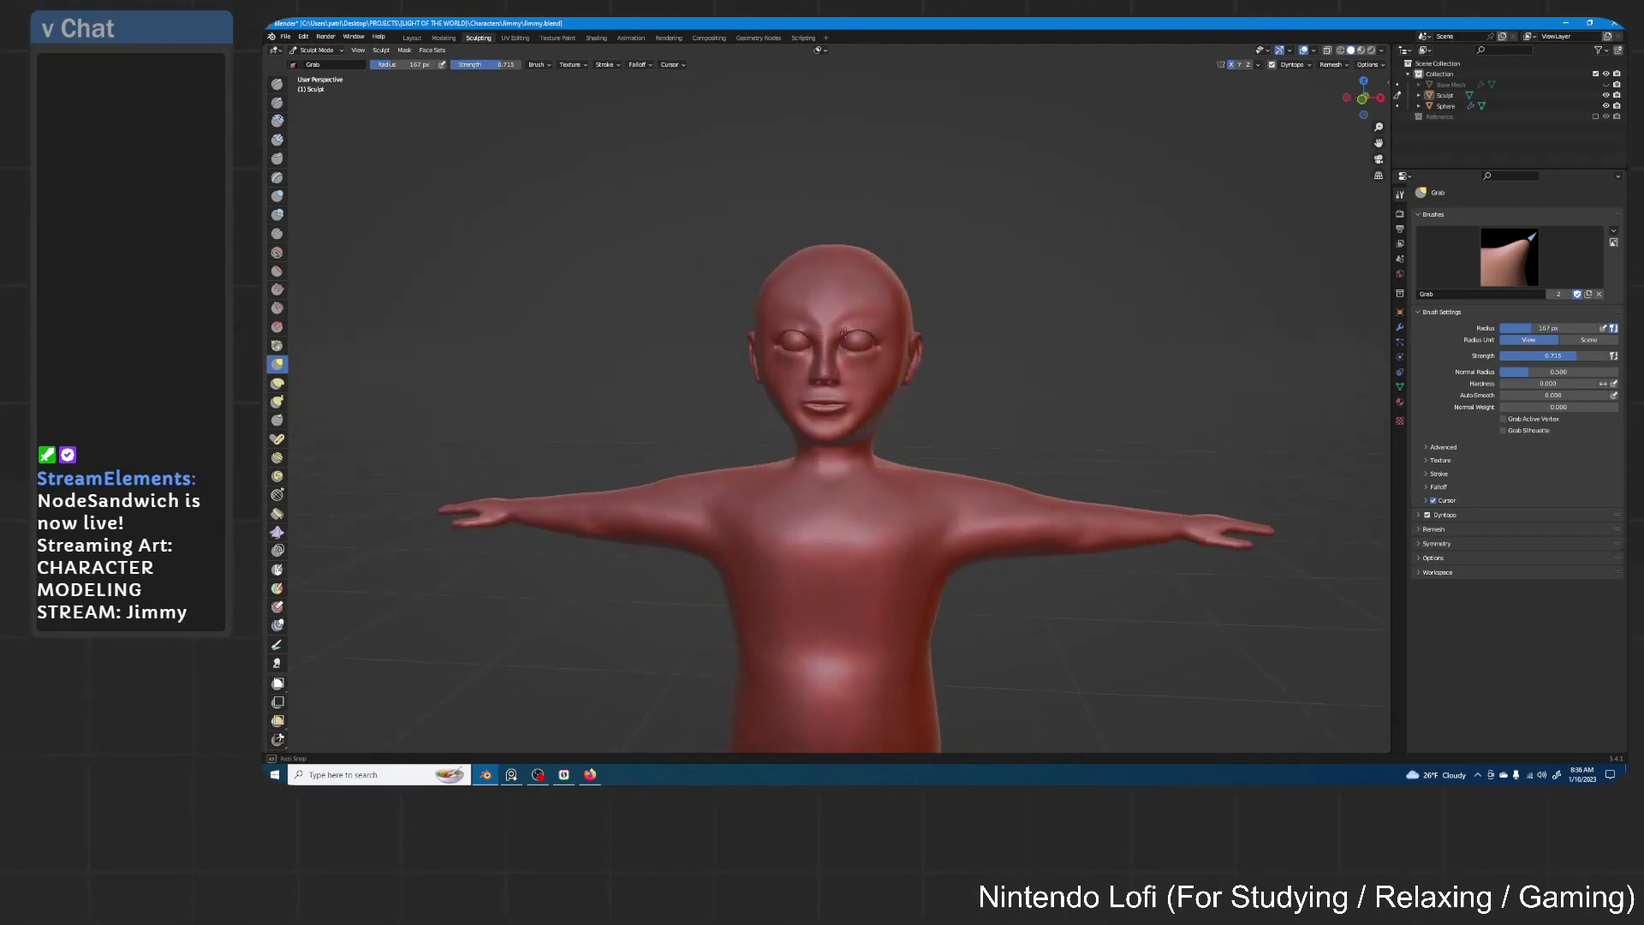
{"action": "mouse_move", "coordinate": [946, 312]}
{"action": "middle_mouse_down"}
{"action": "mouse_move", "coordinate": [837, 330]}
{"action": "mouse_move", "coordinate": [883, 349]}
{"action": "middle_mouse_up"}
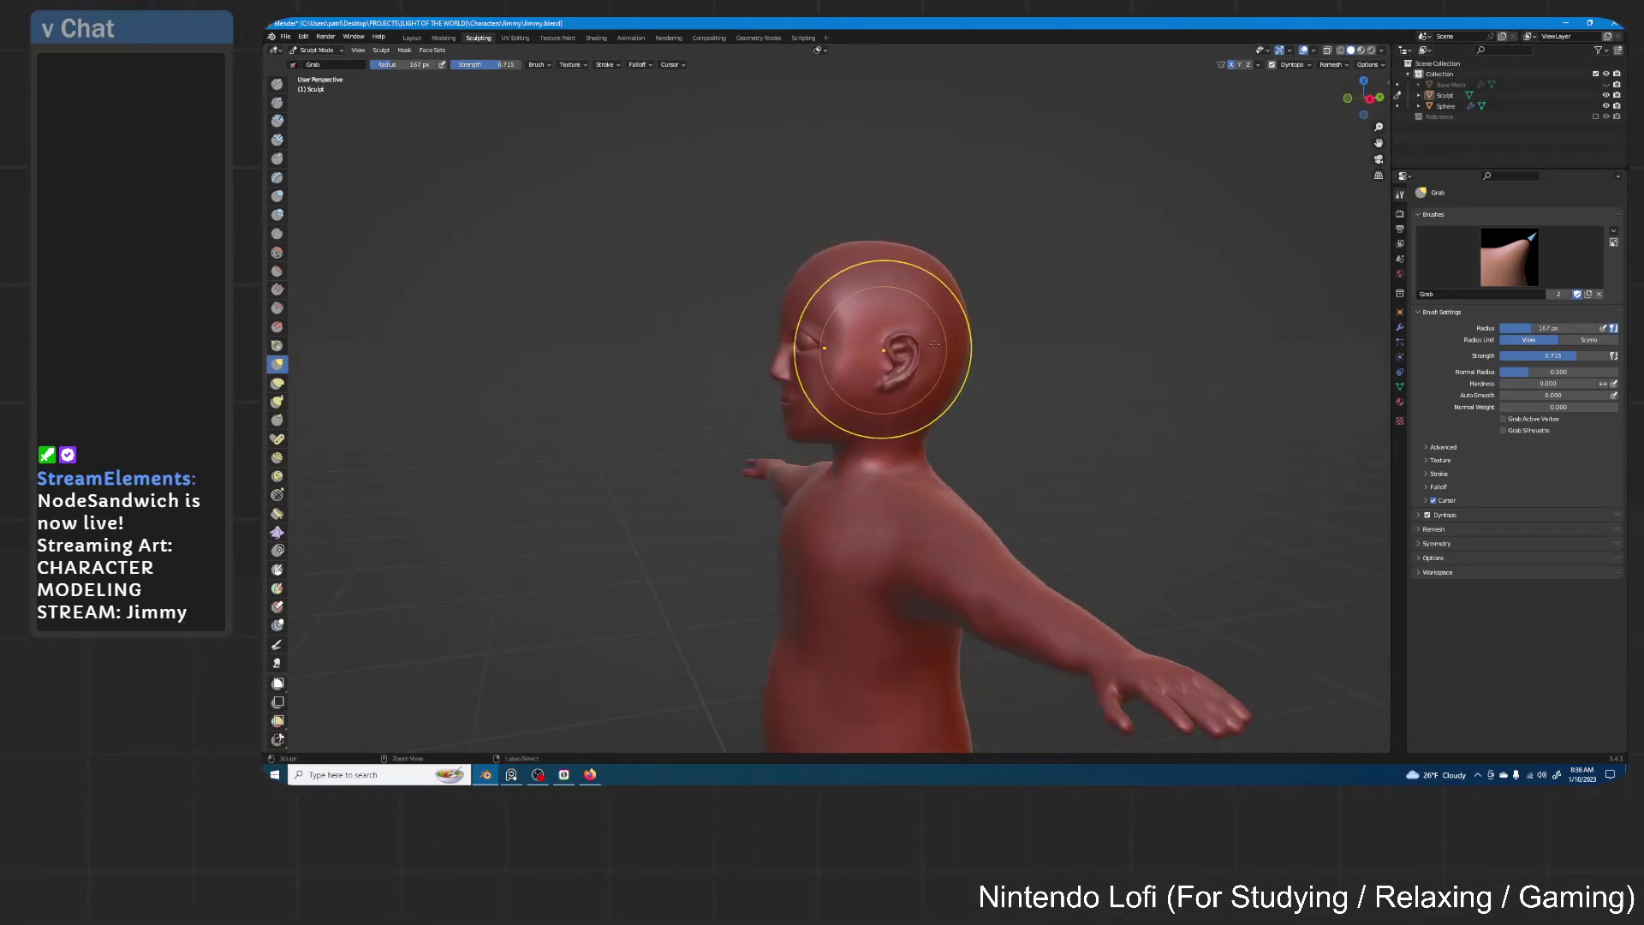
{"action": "mouse_move", "coordinate": [915, 417]}
{"action": "middle_mouse_down"}
{"action": "mouse_move", "coordinate": [970, 392]}
{"action": "mouse_move", "coordinate": [925, 402]}
{"action": "mouse_move", "coordinate": [933, 429]}
{"action": "middle_mouse_up"}
{"action": "middle_click_drag", "start_coordinate": [938, 428], "coordinate": [950, 393], "text": "shift"}
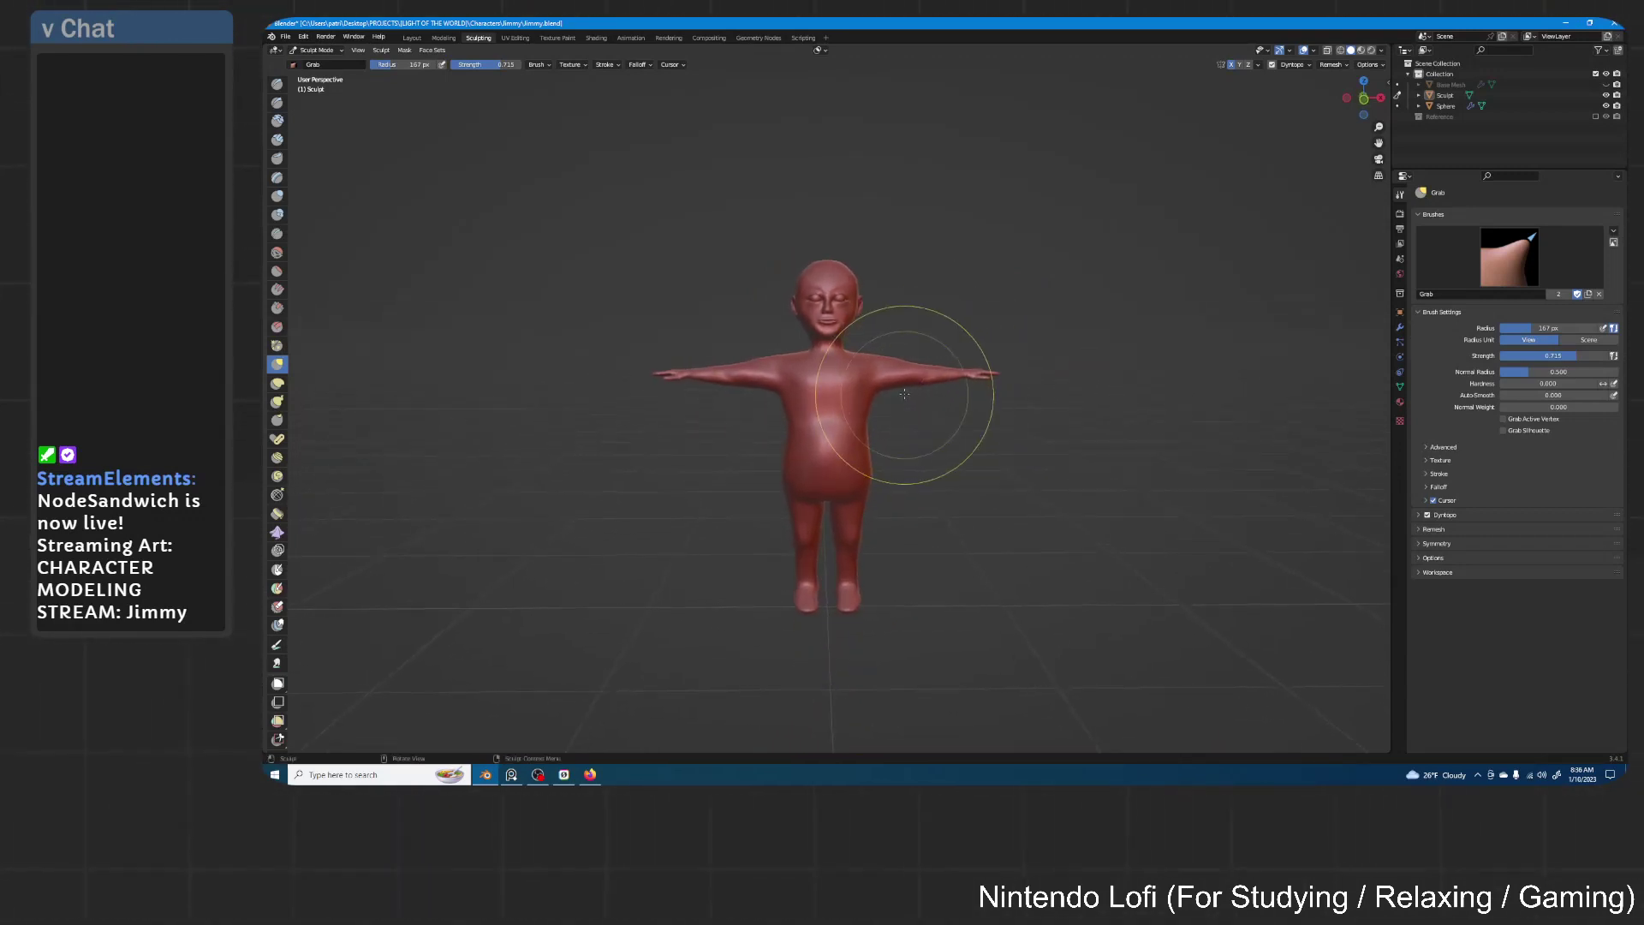
{"action": "middle_click_drag", "start_coordinate": [952, 358], "coordinate": [885, 501], "text": "ctrl"}
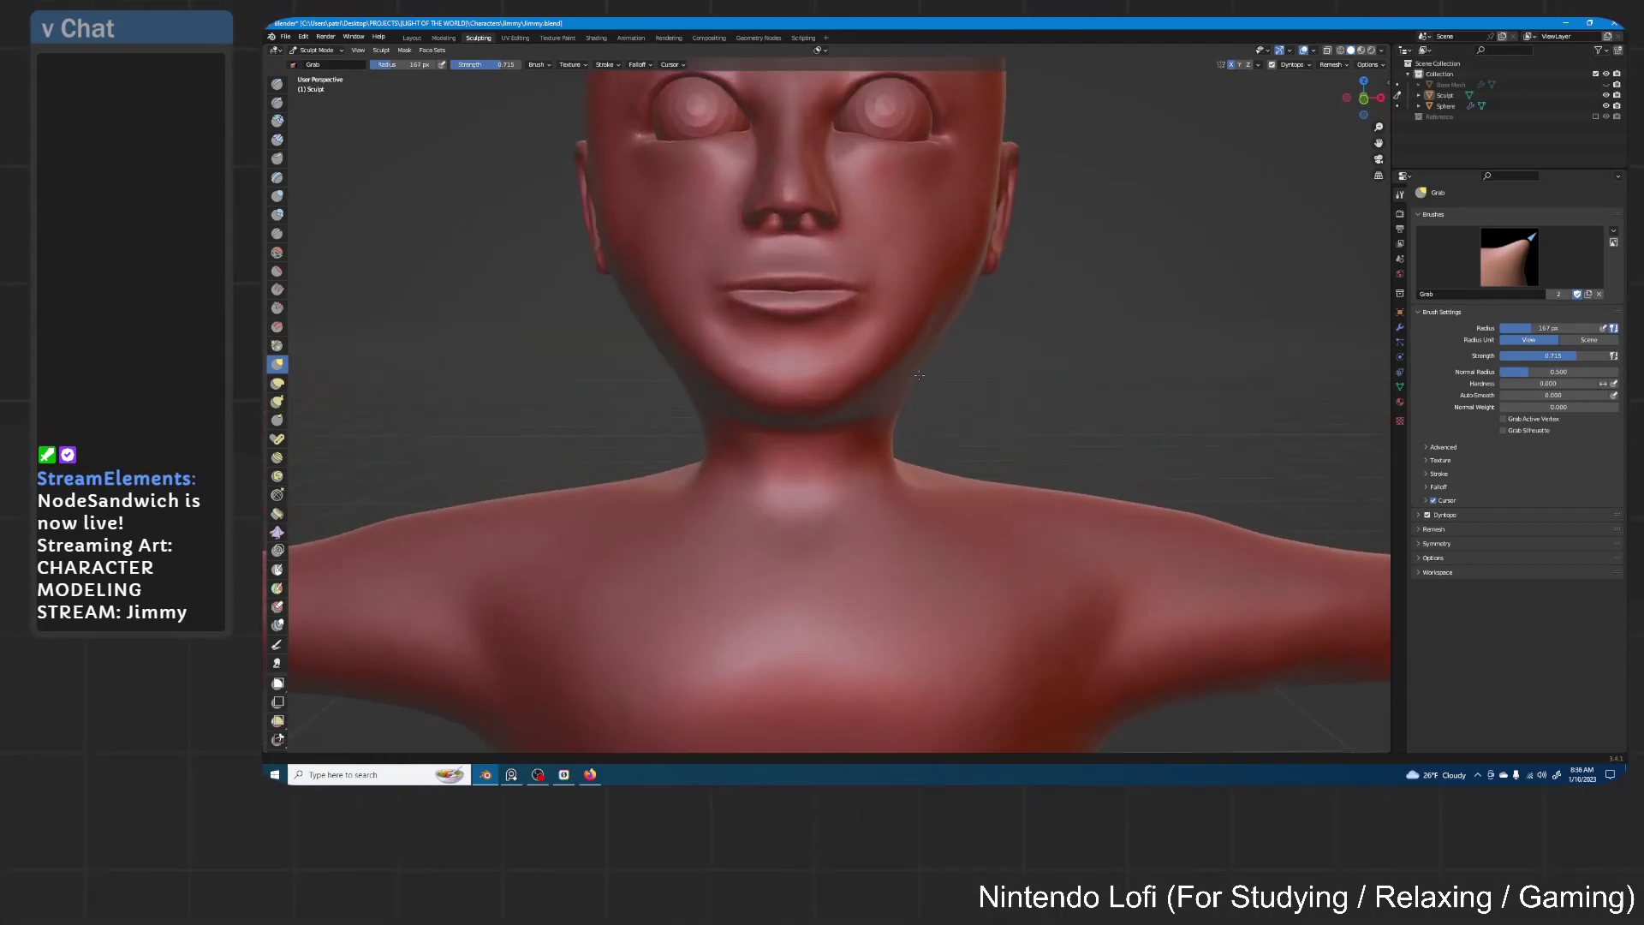
{"action": "middle_click_drag", "start_coordinate": [903, 436], "coordinate": [913, 402], "text": "ctrl"}
{"action": "middle_click_drag", "start_coordinate": [916, 398], "coordinate": [948, 368], "text": "shift"}
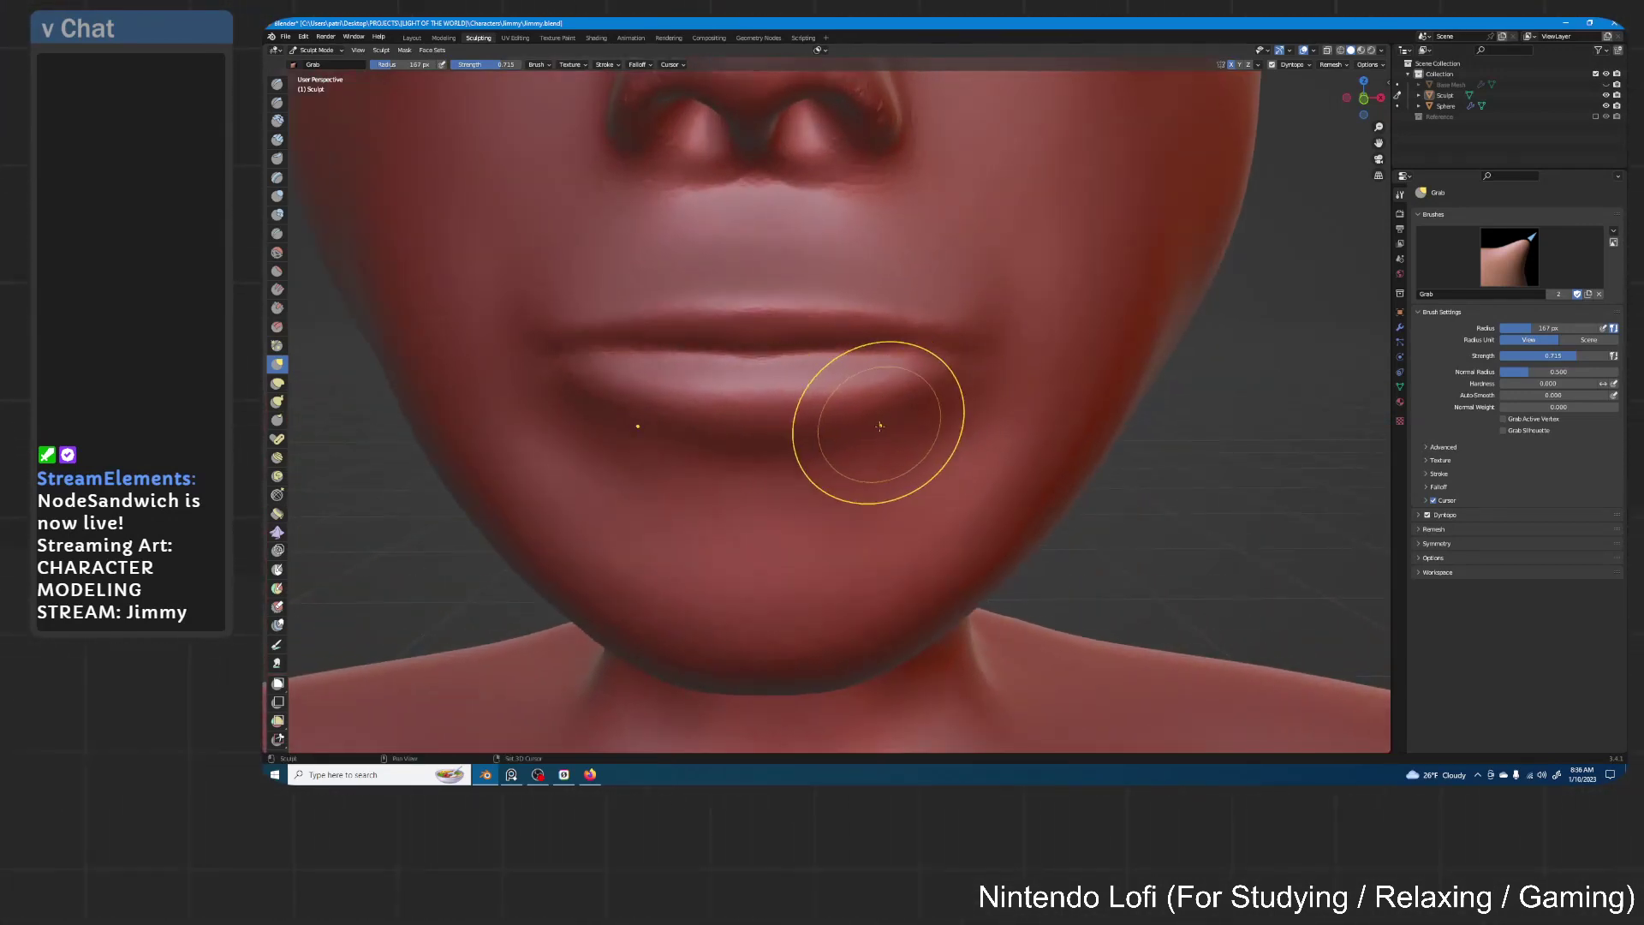
{"action": "middle_click_drag", "start_coordinate": [933, 400], "coordinate": [1192, 470]}
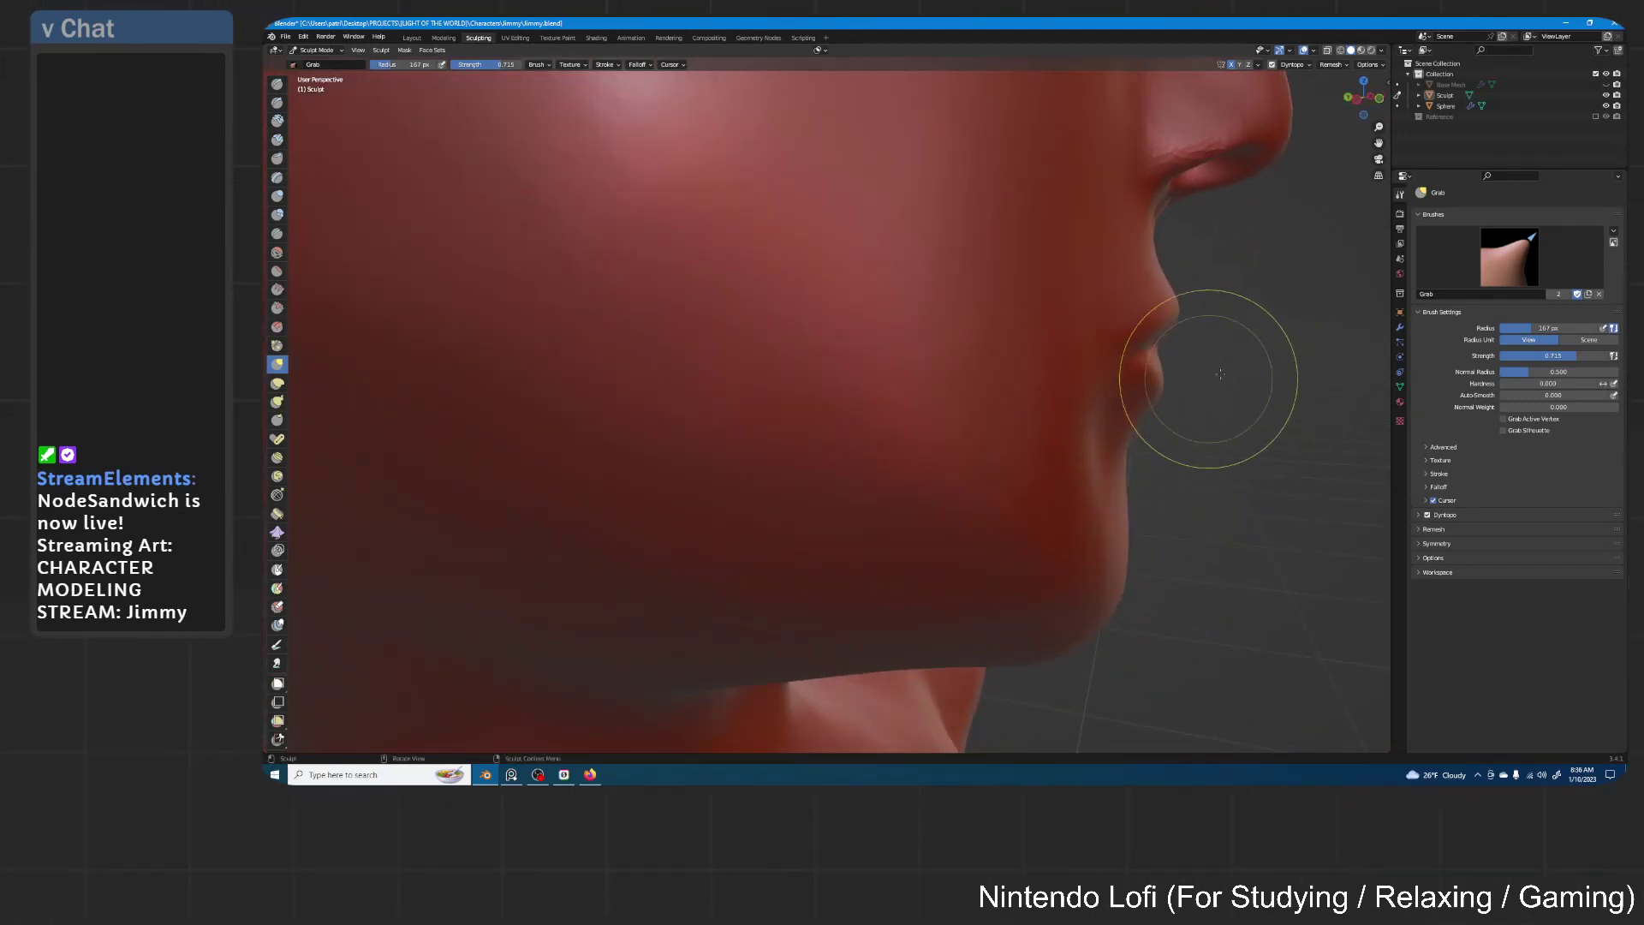
{"action": "middle_click_drag", "start_coordinate": [1229, 367], "coordinate": [1117, 531]}
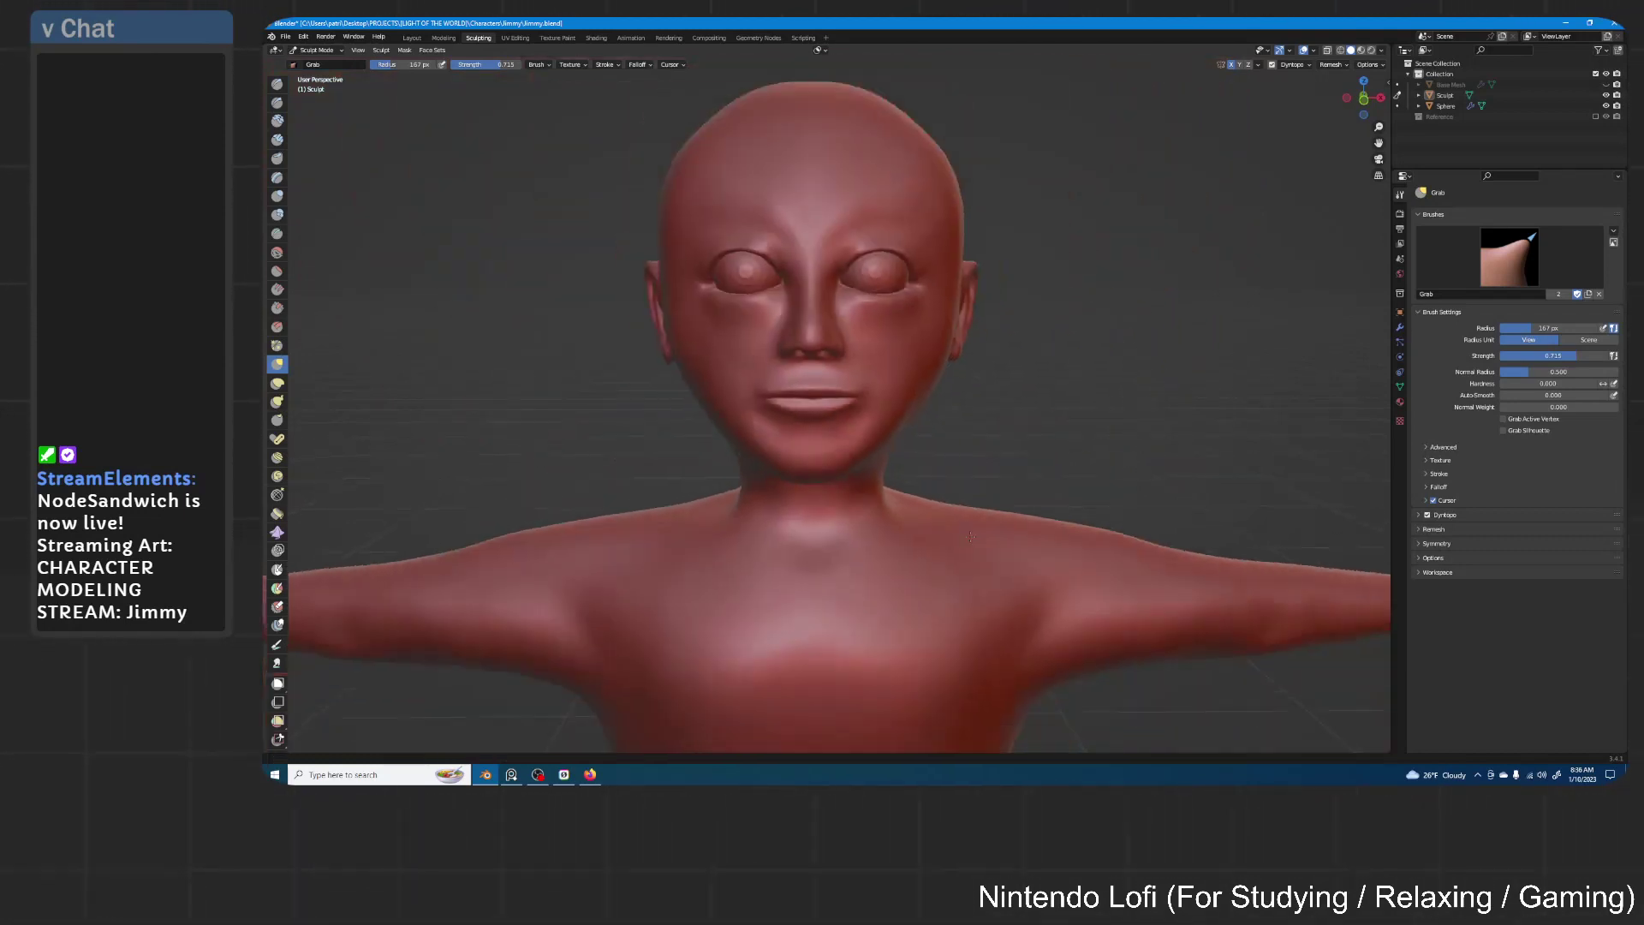
{"action": "middle_click_drag", "start_coordinate": [1027, 343], "coordinate": [1002, 514], "text": "ctrl"}
{"action": "middle_click_drag", "start_coordinate": [1002, 514], "coordinate": [989, 420], "text": "shift"}
{"action": "mouse_move", "coordinate": [989, 420]}
{"action": "middle_mouse_down", "text": "ctrl"}
{"action": "mouse_move", "coordinate": [963, 485]}
{"action": "mouse_move", "coordinate": [974, 417]}
{"action": "middle_mouse_up", "text": "ctrl"}
{"action": "middle_click_drag", "start_coordinate": [971, 364], "coordinate": [961, 414], "text": "ctrl"}
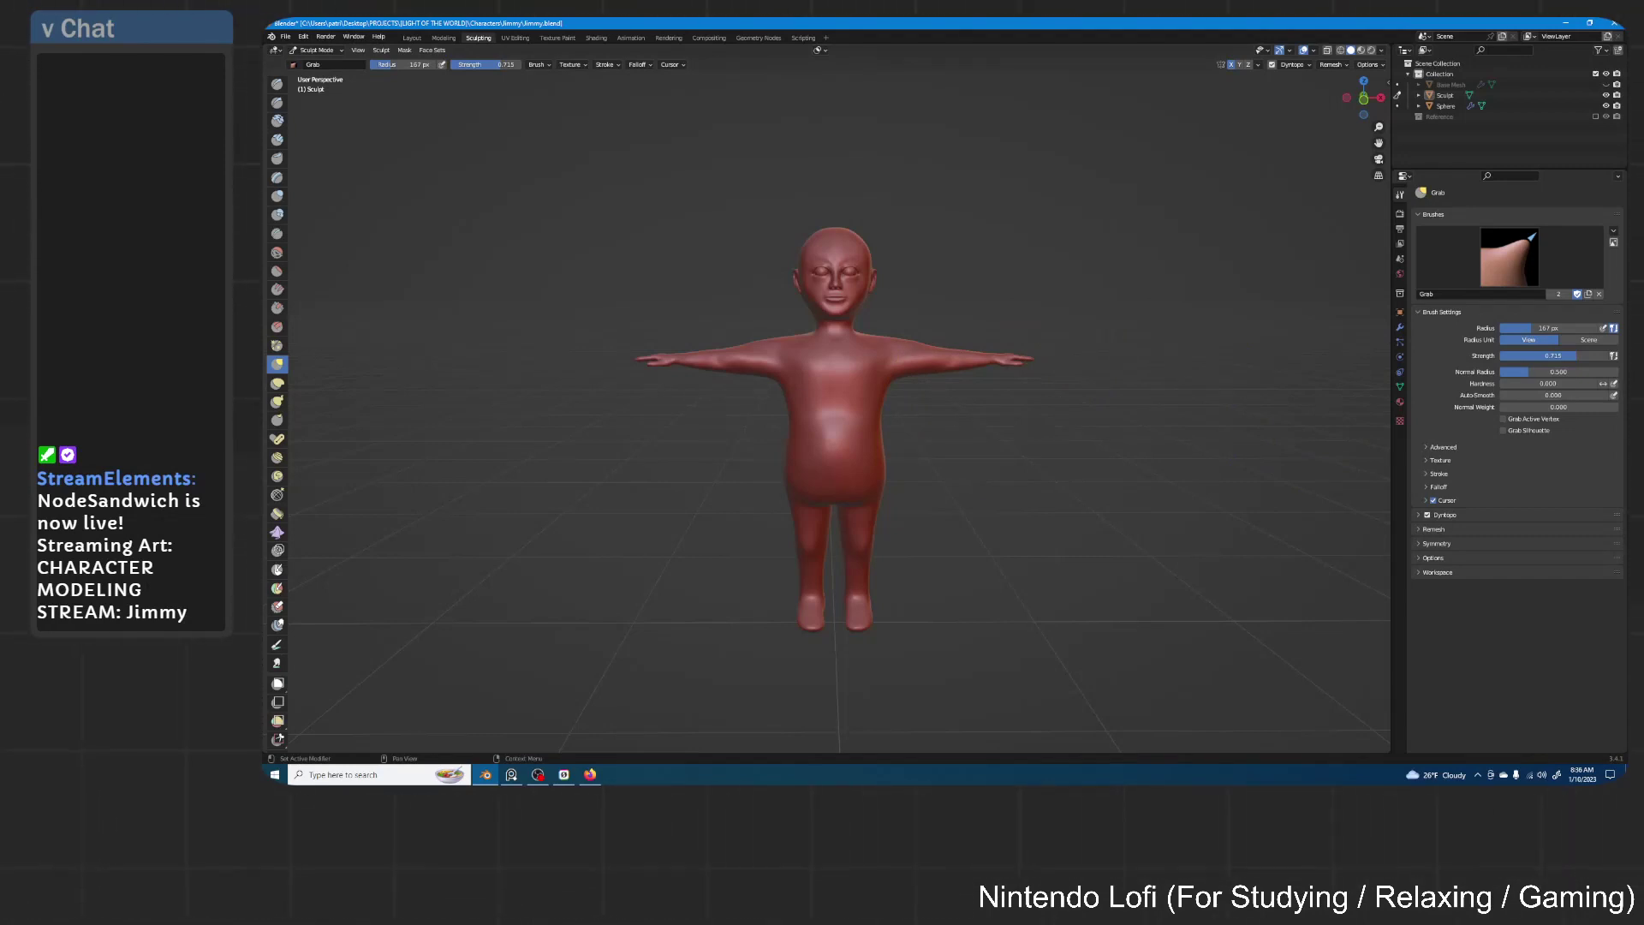
Reduce the Grab brush to 69 px and reshape the lower edge and outer corners of the lower lip
{"action": "scroll", "coordinate": [954, 293], "scroll_direction": "up", "scroll_amount": 2}
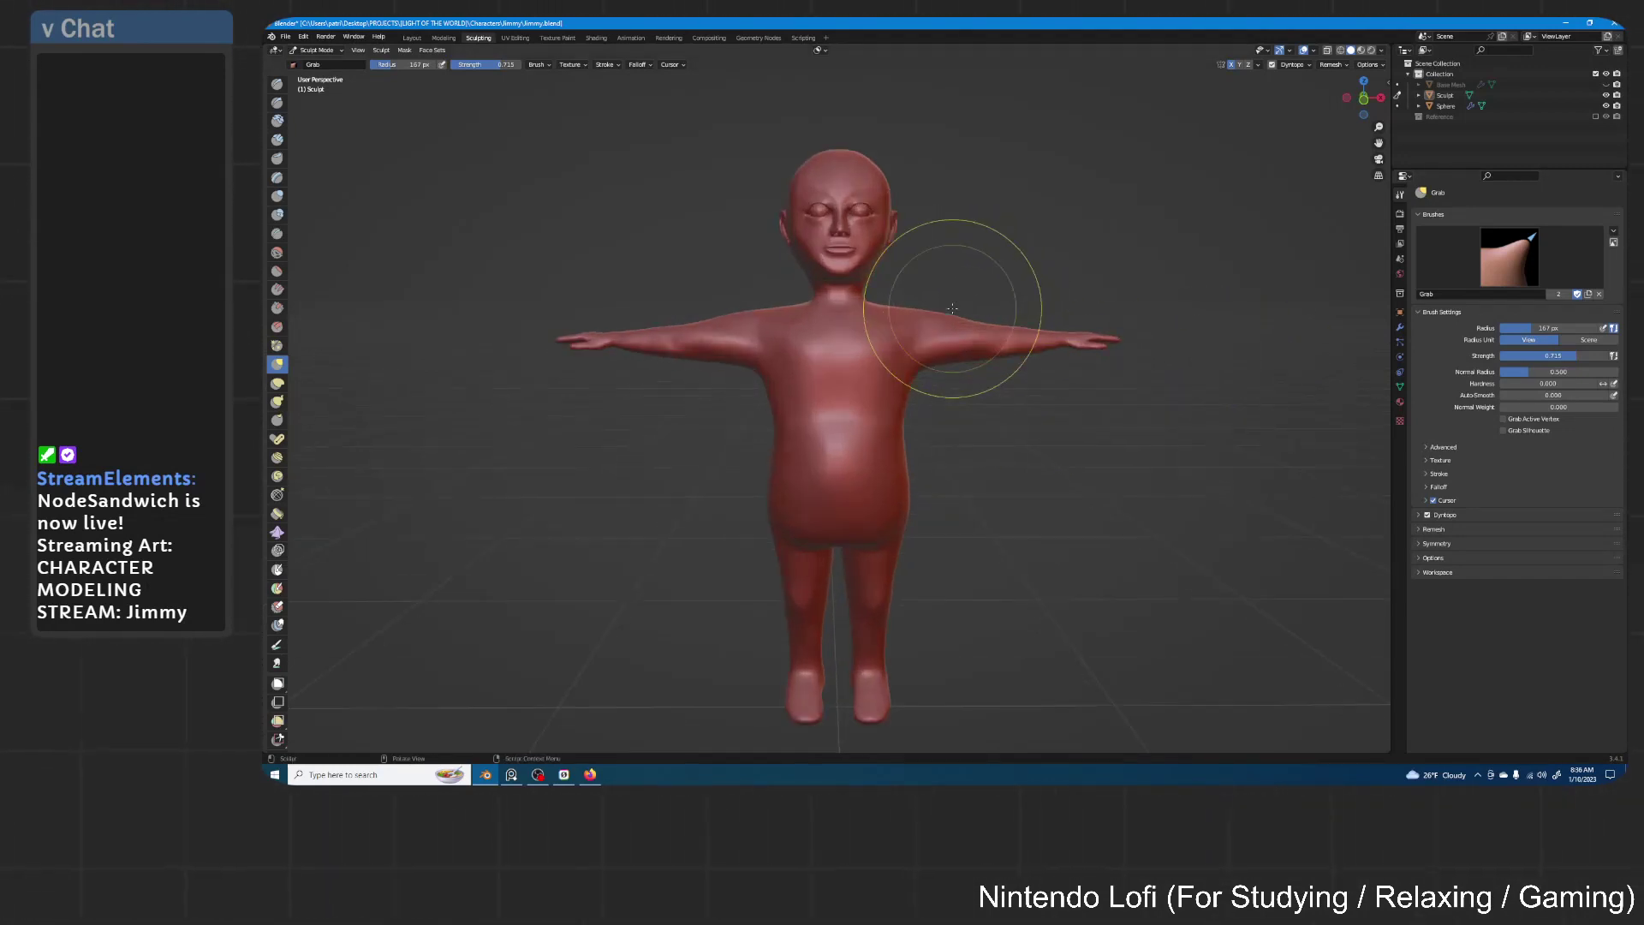
{"action": "middle_click_drag", "start_coordinate": [951, 304], "coordinate": [931, 374], "text": "shift"}
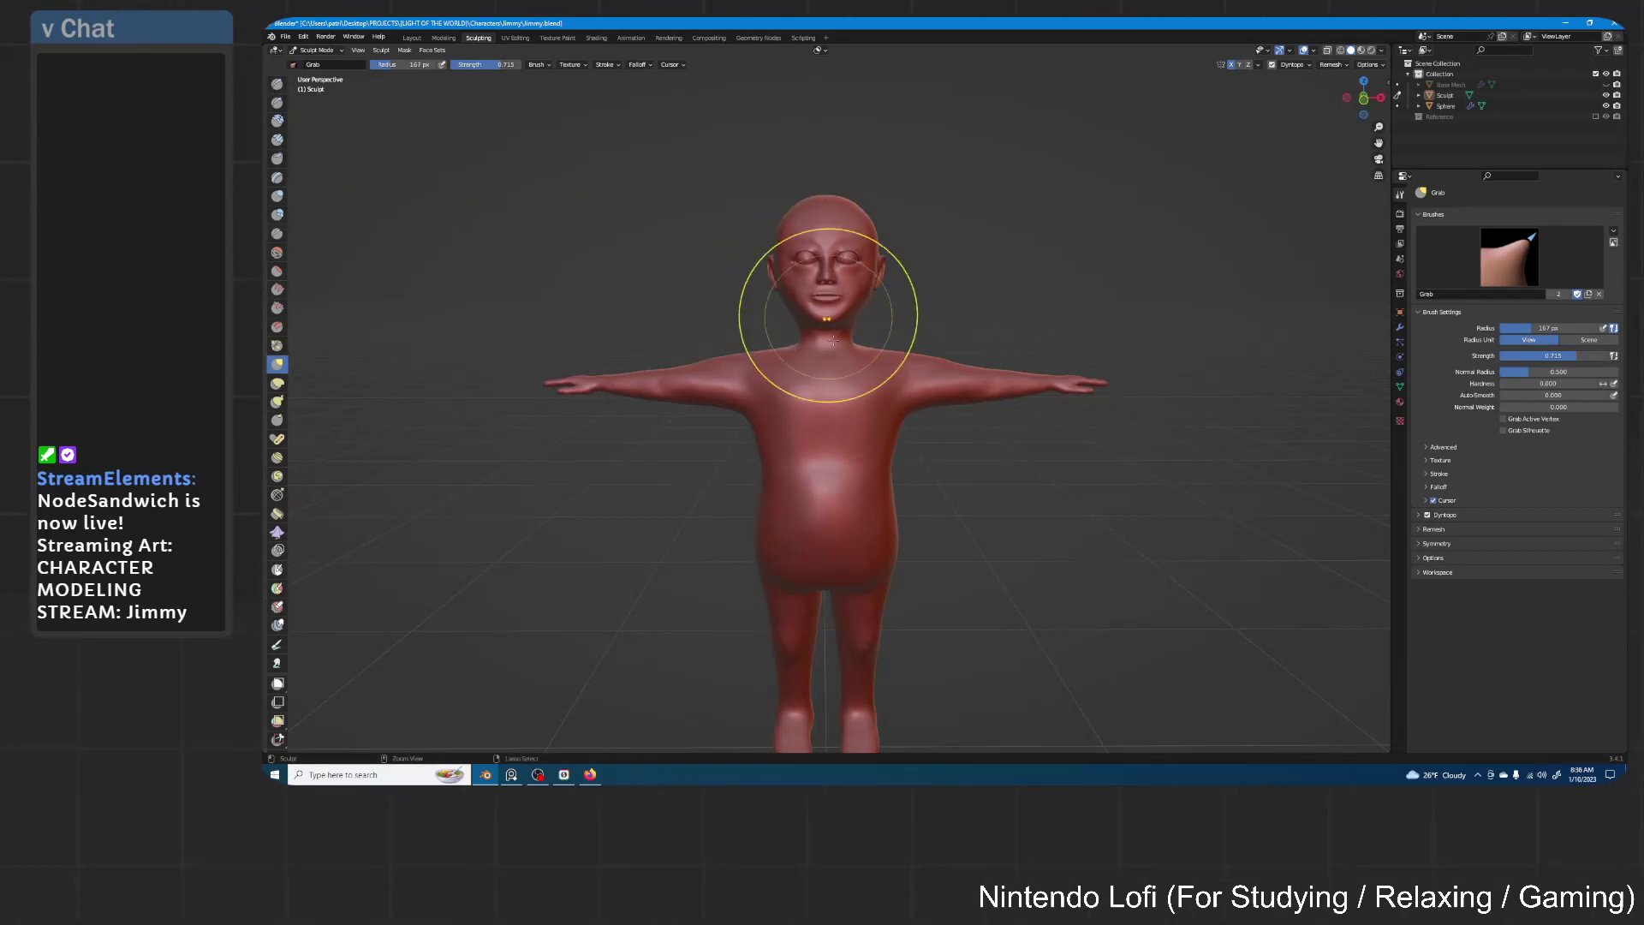
{"action": "scroll", "coordinate": [808, 312], "scroll_direction": "up", "scroll_amount": 8}
{"action": "scroll", "coordinate": [880, 367], "scroll_direction": "up", "scroll_amount": 6}
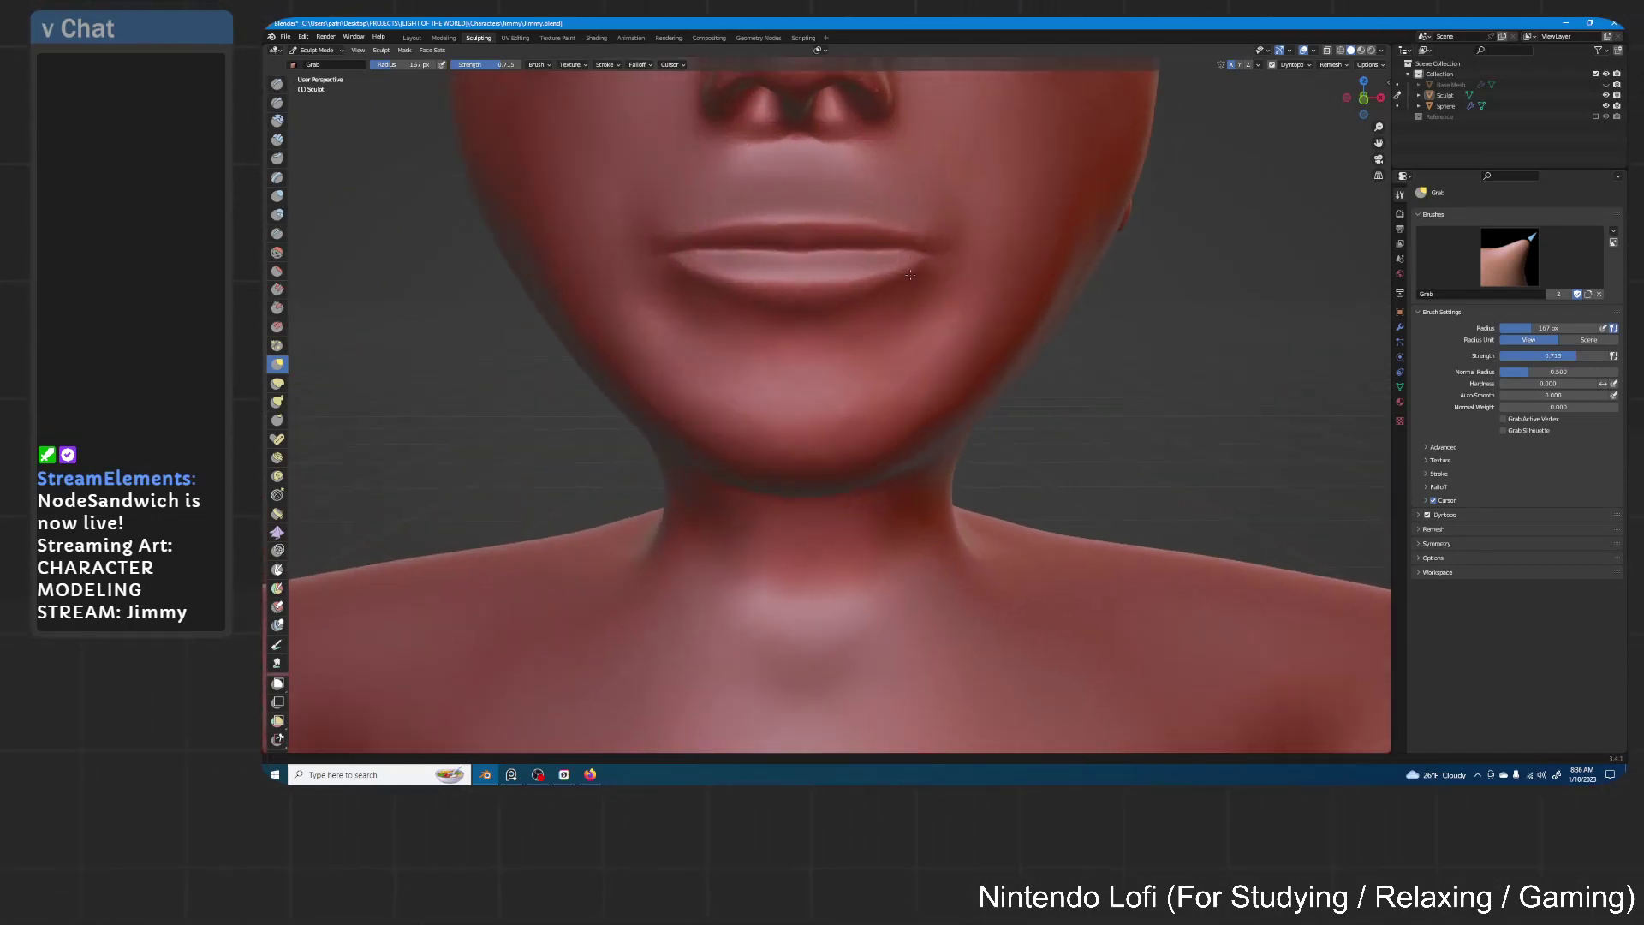
{"action": "mouse_move", "coordinate": [804, 371]}
{"action": "middle_mouse_down"}
{"action": "mouse_move", "coordinate": [851, 316]}
{"action": "mouse_move", "coordinate": [833, 407]}
{"action": "middle_mouse_up"}
{"action": "scroll", "coordinate": [833, 408], "scroll_direction": "up", "scroll_amount": 2}
{"action": "key", "text": "f"}
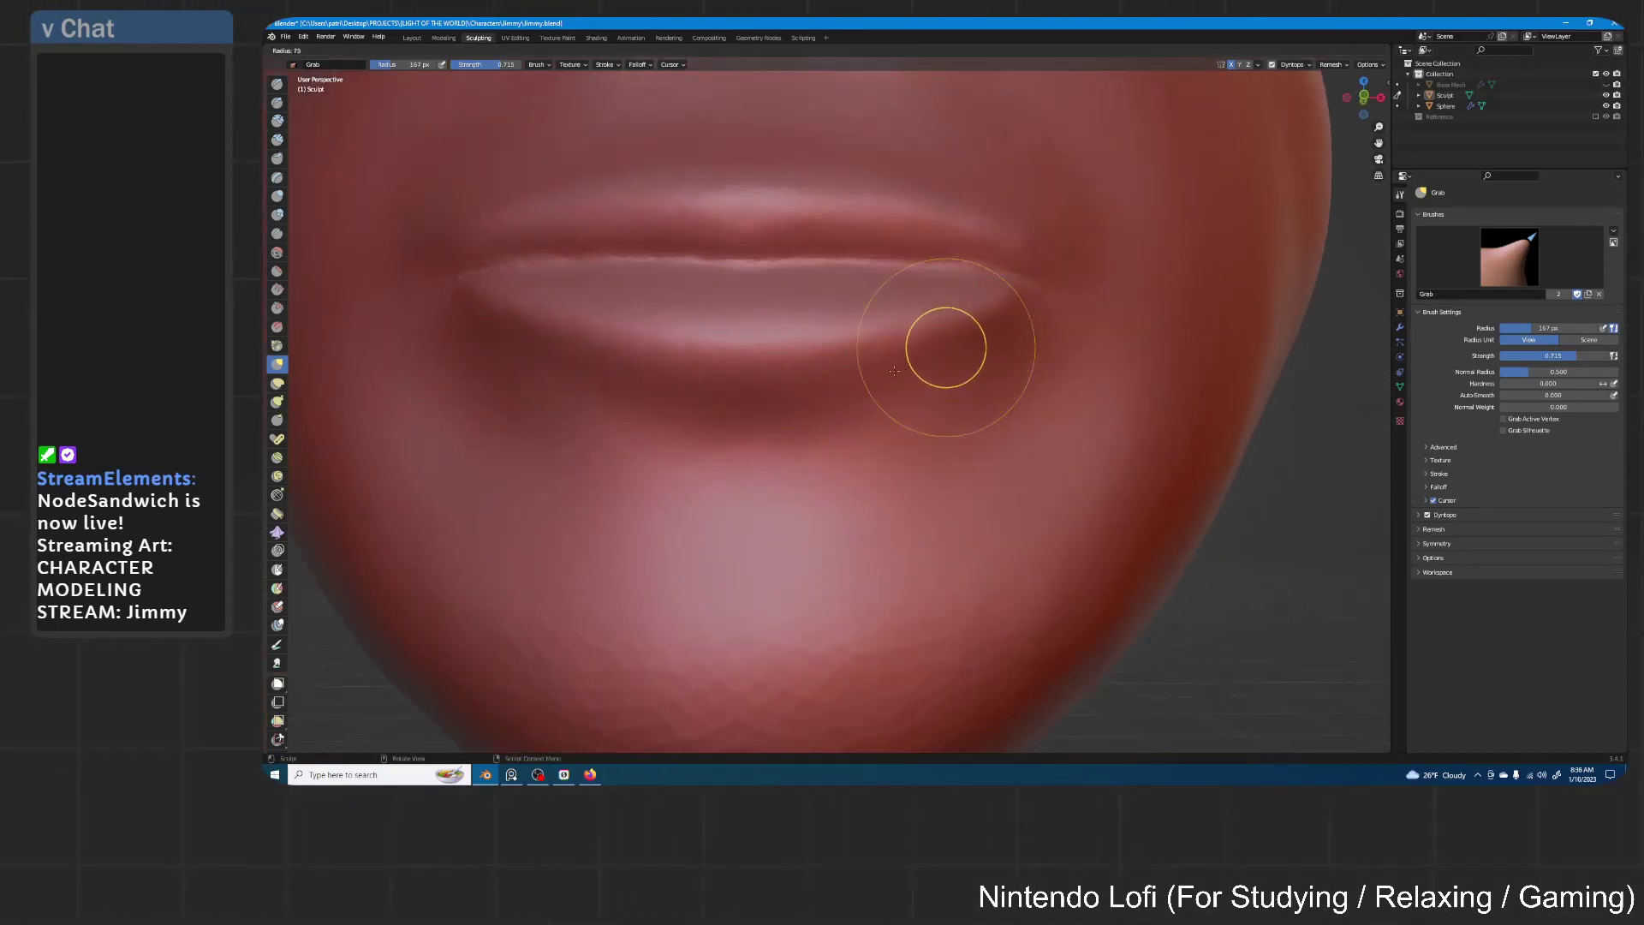
{"action": "left_click", "coordinate": [981, 346]}
{"action": "left_click_drag", "start_coordinate": [994, 316], "coordinate": [1002, 324]}
{"action": "mouse_move", "coordinate": [985, 320]}
{"action": "left_mouse_down", "text": "shift"}
{"action": "mouse_move", "coordinate": [929, 323]}
{"action": "mouse_move", "coordinate": [951, 324]}
{"action": "left_mouse_up", "text": "shift"}
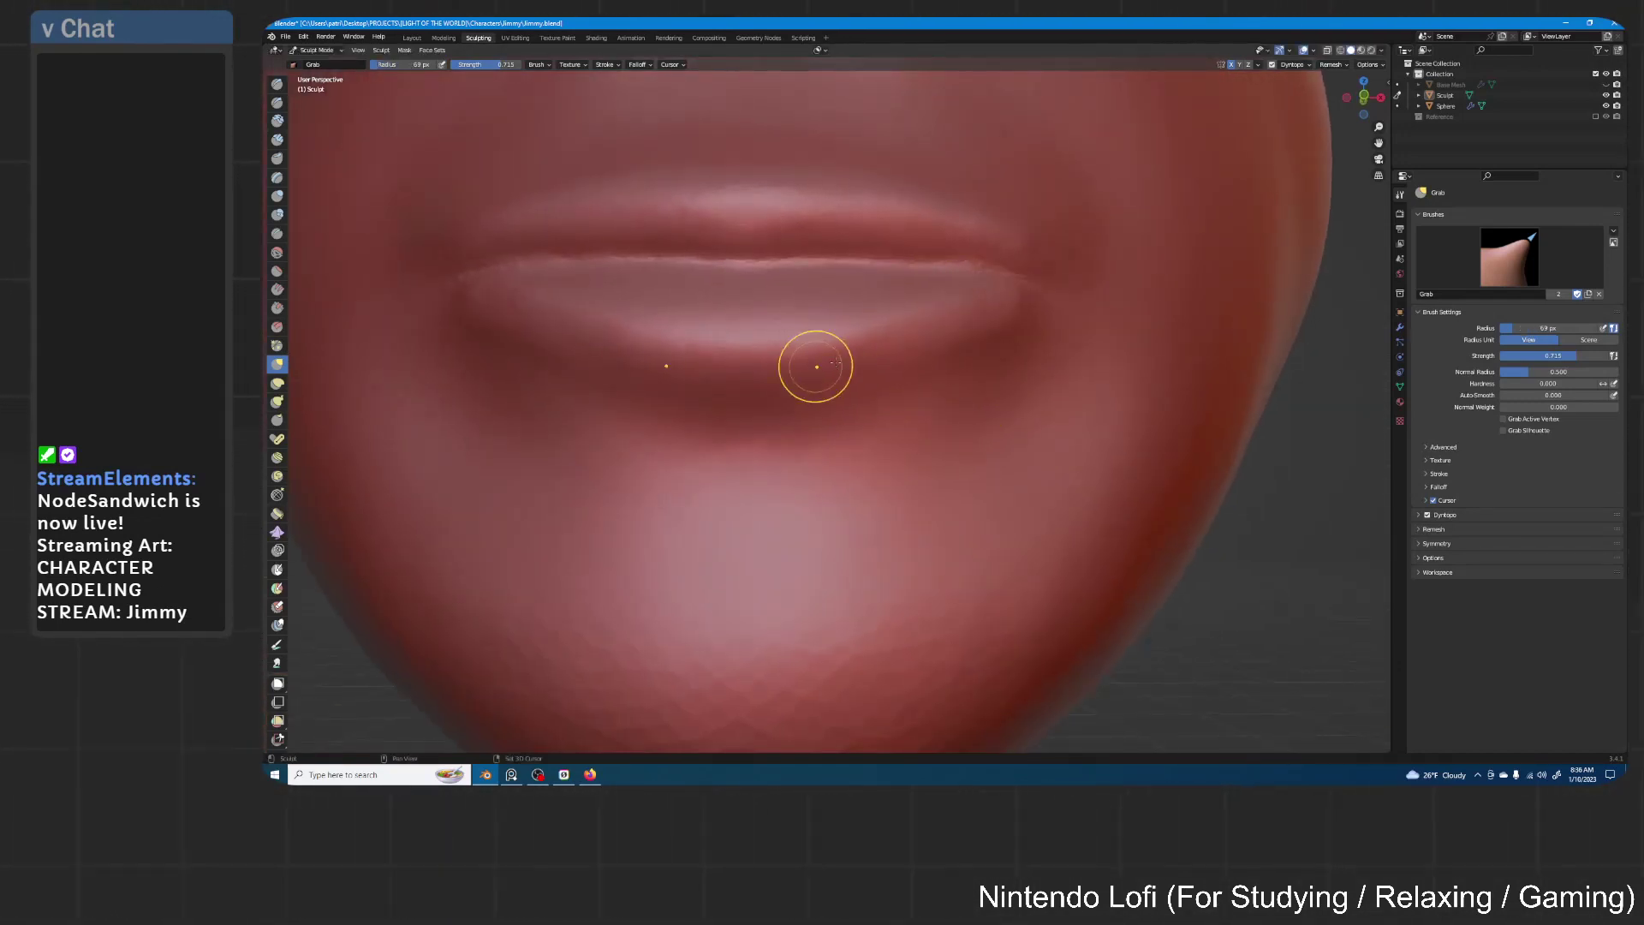
{"action": "left_click_drag", "start_coordinate": [815, 364], "coordinate": [814, 374]}
{"action": "left_click_drag", "start_coordinate": [713, 352], "coordinate": [712, 361]}
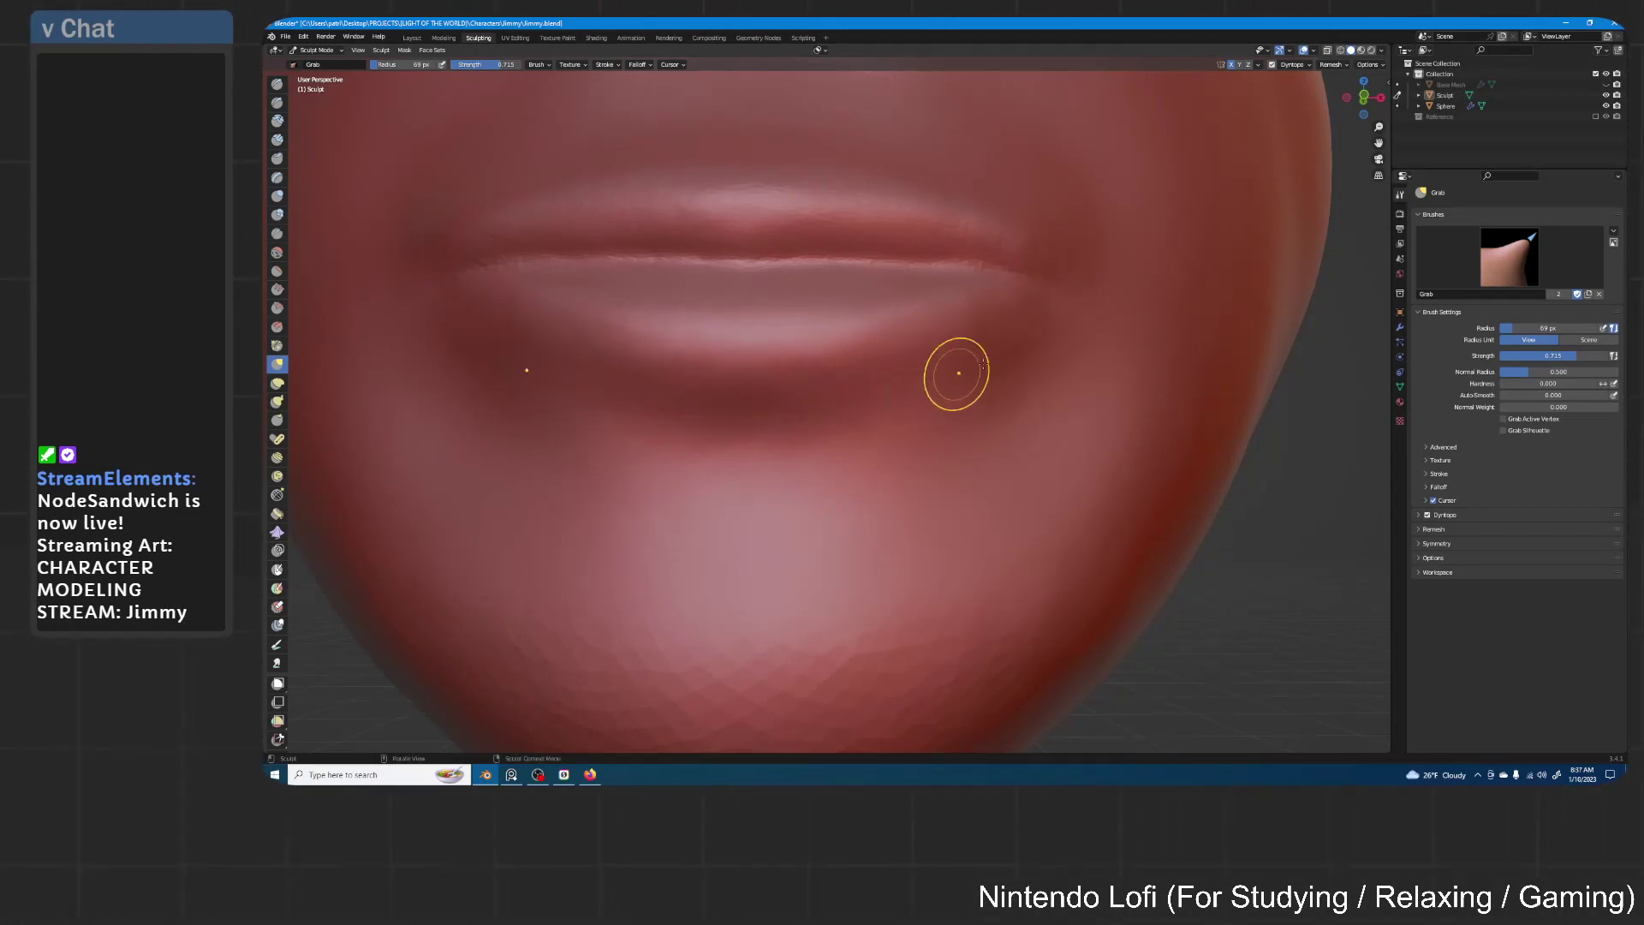
Examine the whole figure's proportions from the front, comparing the head, torso, arms and legs
{"action": "middle_click_drag", "start_coordinate": [1099, 276], "coordinate": [884, 503], "text": "ctrl"}
{"action": "mouse_move", "coordinate": [986, 304]}
{"action": "middle_mouse_down"}
{"action": "mouse_move", "coordinate": [990, 343]}
{"action": "mouse_move", "coordinate": [895, 510]}
{"action": "middle_mouse_up"}
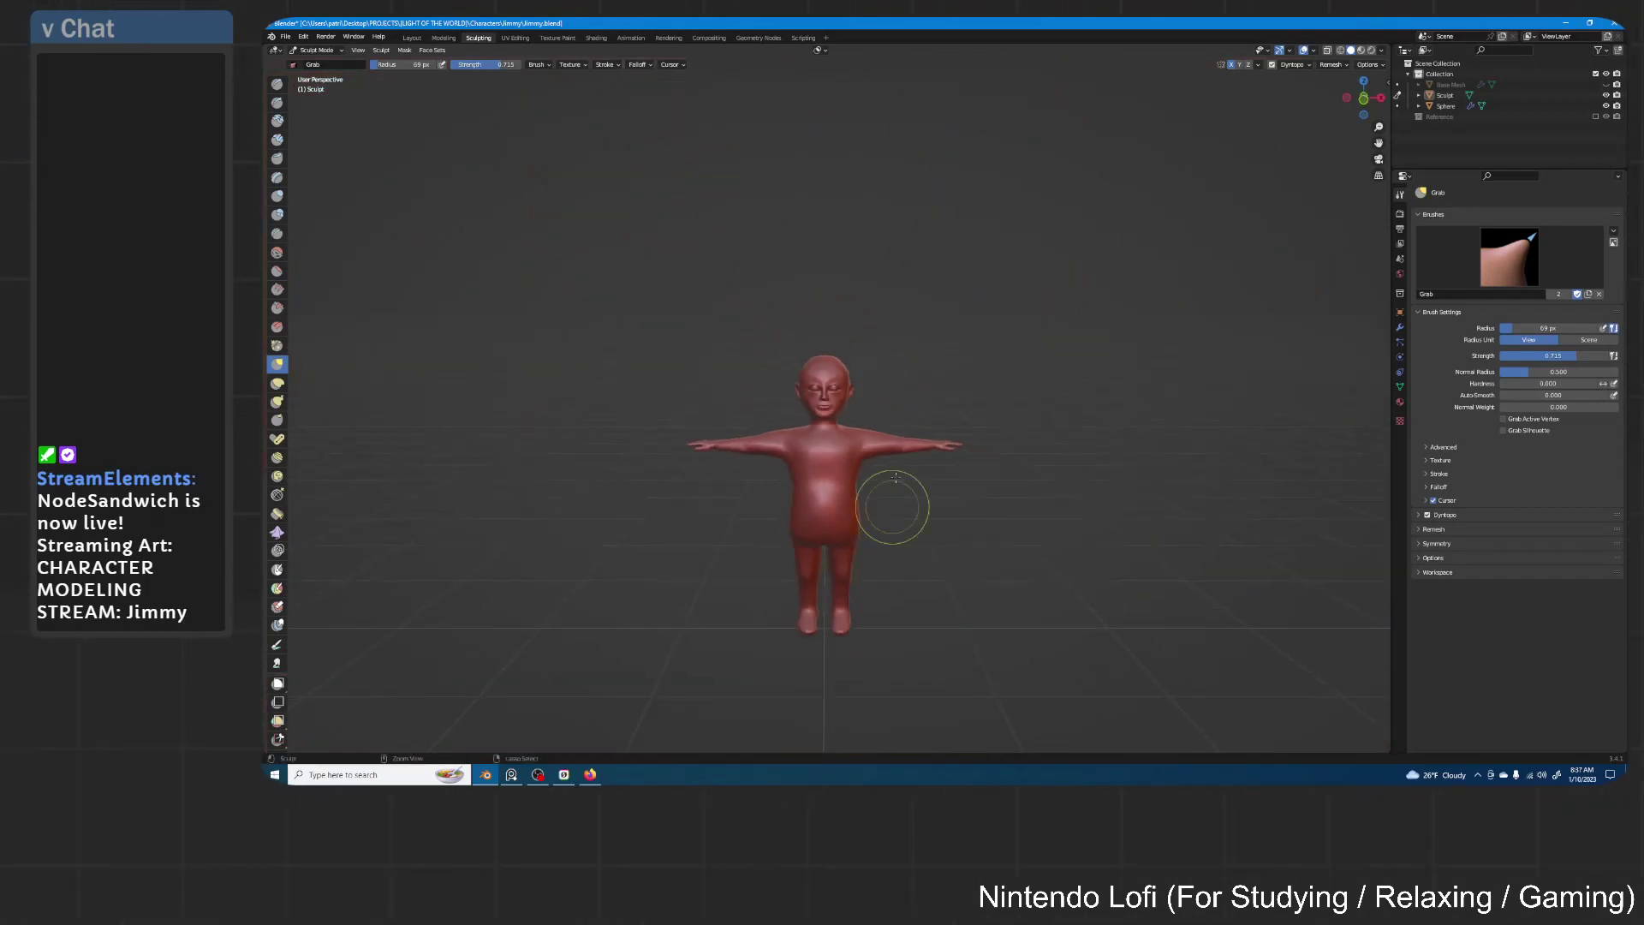
{"action": "left_click_drag", "start_coordinate": [919, 445], "coordinate": [923, 440]}
{"action": "middle_click_drag", "start_coordinate": [923, 440], "coordinate": [931, 365], "text": "shift"}
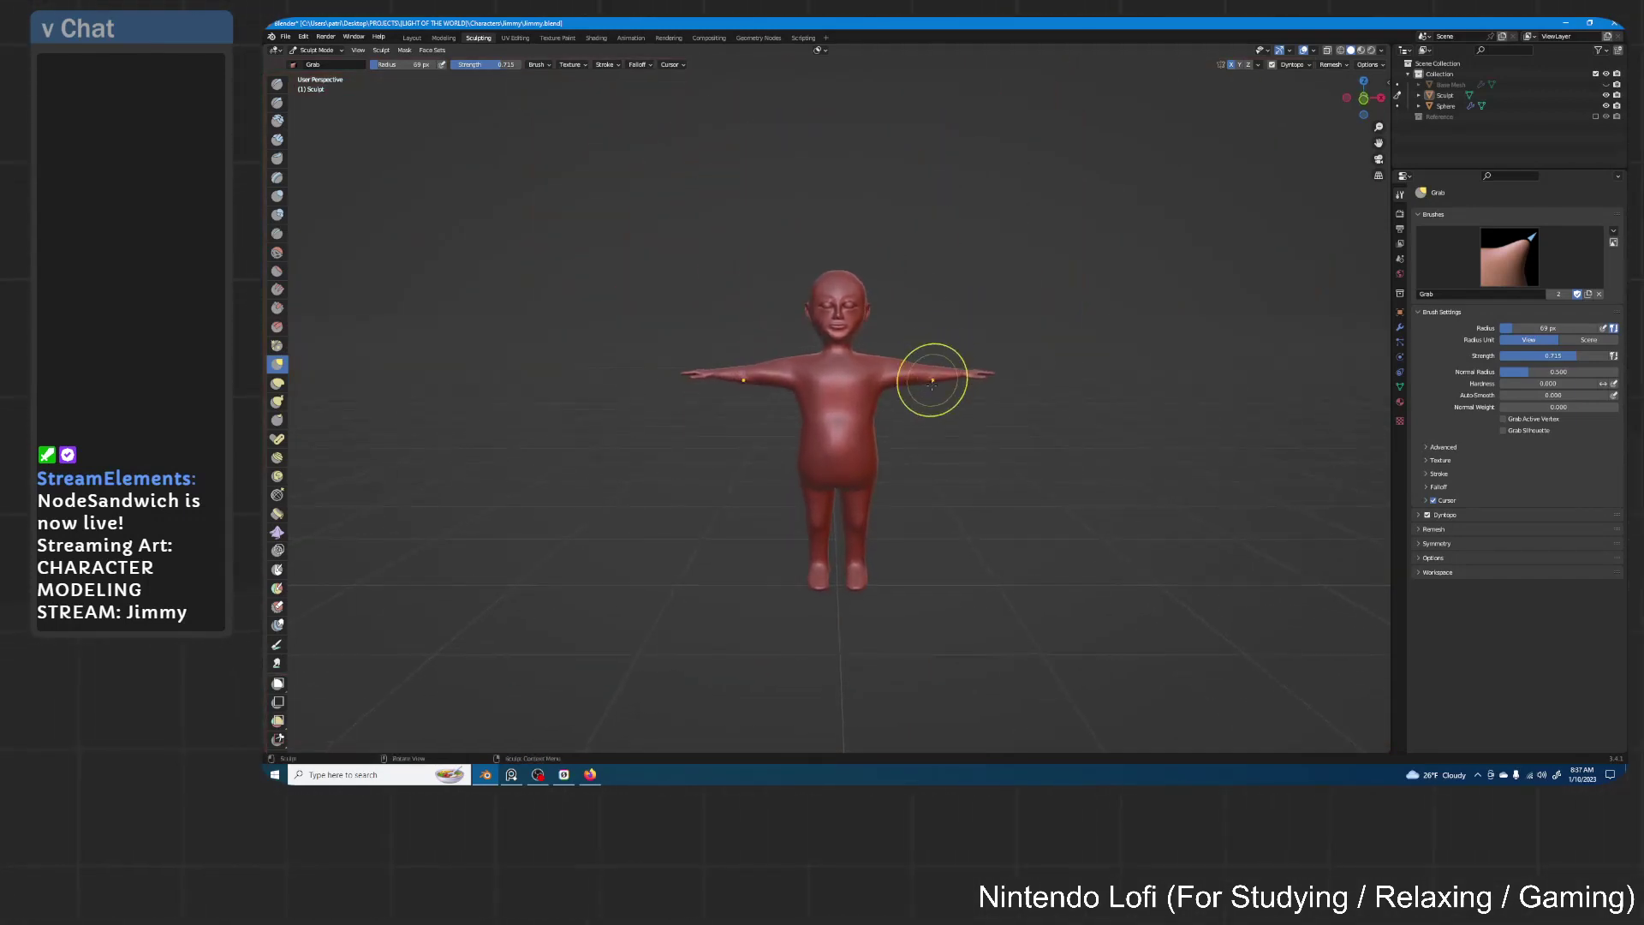
{"action": "left_click_drag", "start_coordinate": [932, 381], "coordinate": [929, 385]}
{"action": "middle_click_drag", "start_coordinate": [928, 385], "coordinate": [922, 351], "text": "ctrl"}
{"action": "middle_click_drag", "start_coordinate": [922, 352], "coordinate": [918, 390], "text": "shift"}
{"action": "left_click_drag", "start_coordinate": [917, 391], "coordinate": [911, 400]}
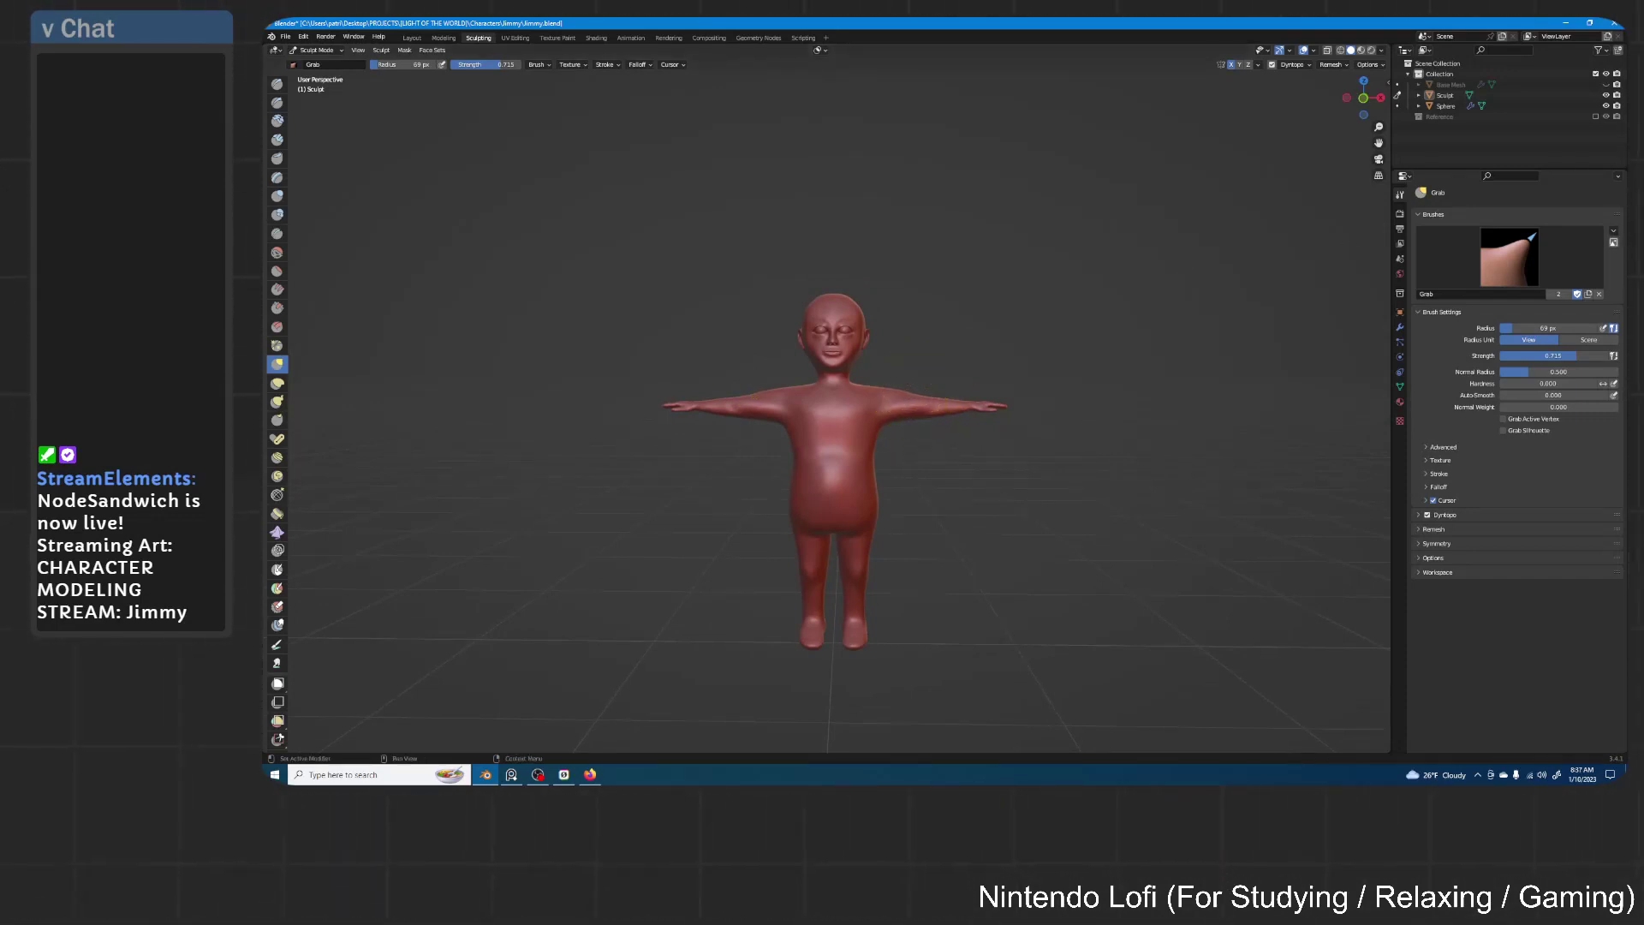
{"action": "key", "text": "alt+Tab"}
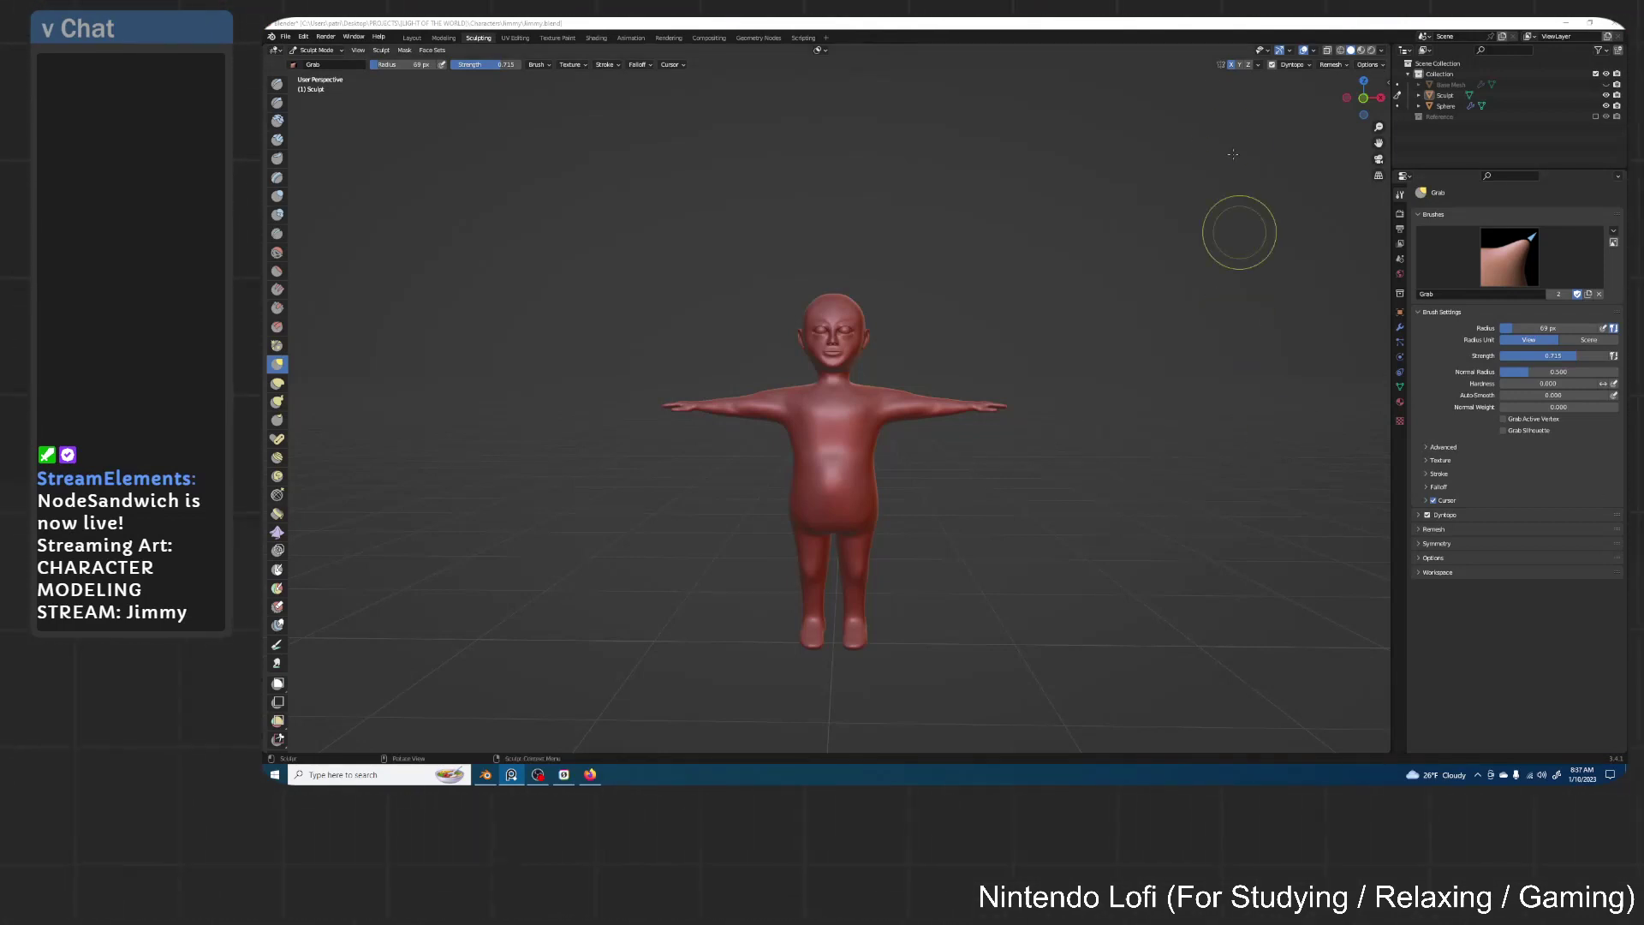
{"action": "left_click", "coordinate": [985, 24]}
{"action": "middle_click_drag", "start_coordinate": [967, 224], "coordinate": [980, 246]}
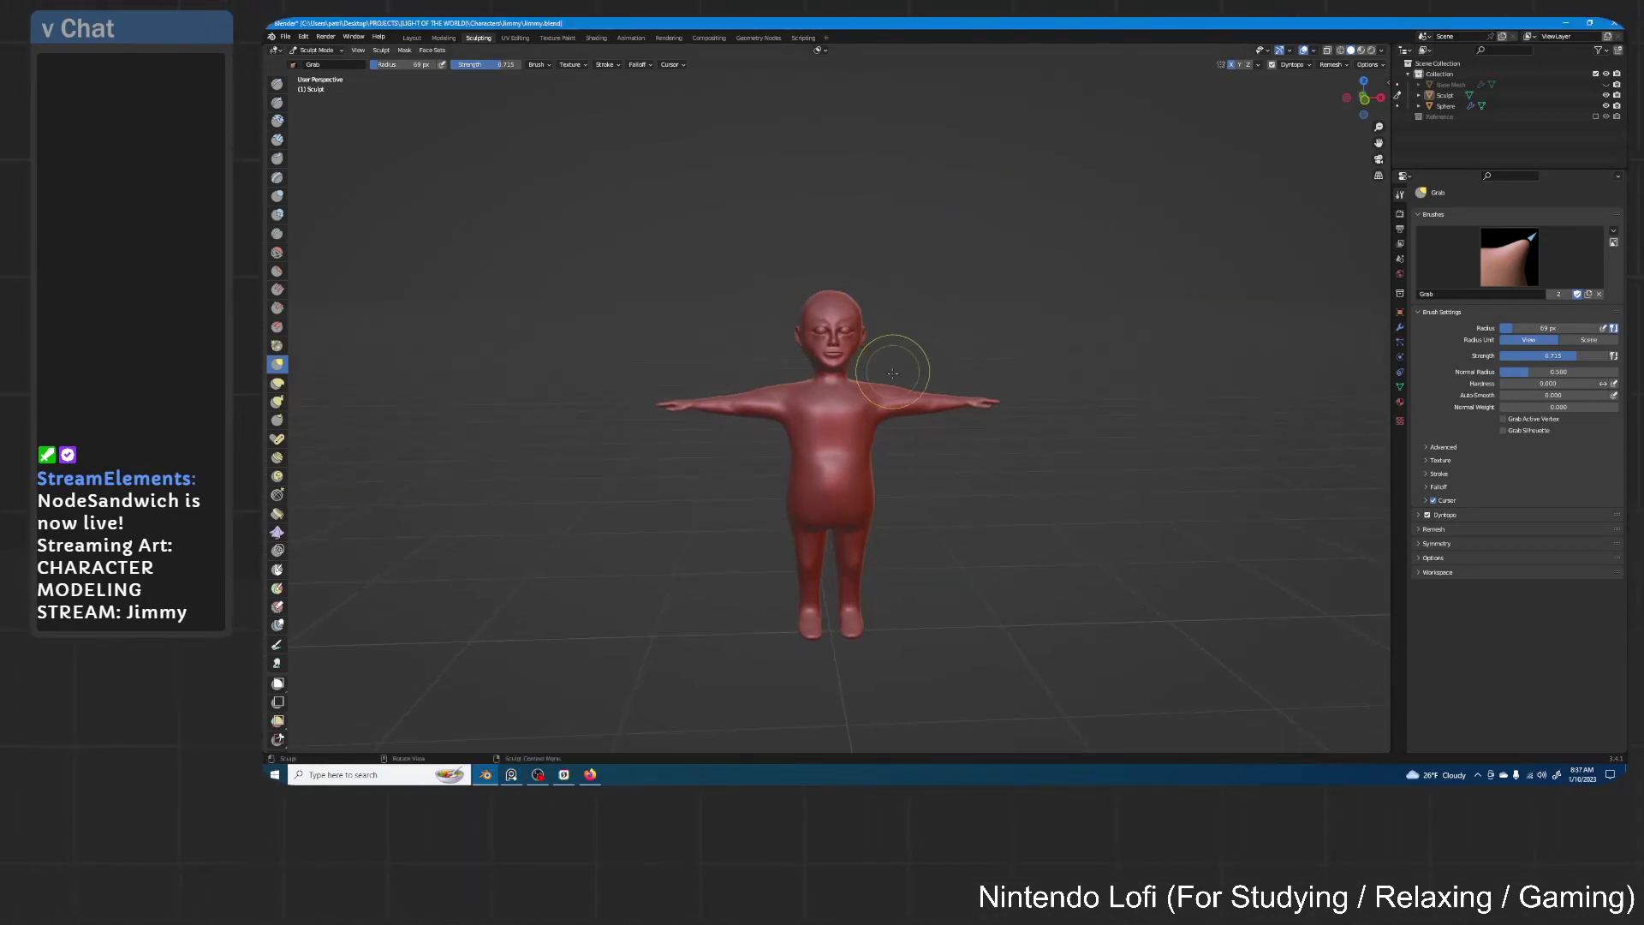
{"action": "mouse_move", "coordinate": [892, 373]}
{"action": "middle_mouse_down"}
{"action": "mouse_move", "coordinate": [975, 369]}
{"action": "mouse_move", "coordinate": [815, 383]}
{"action": "mouse_move", "coordinate": [900, 372]}
{"action": "mouse_move", "coordinate": [885, 363]}
{"action": "mouse_move", "coordinate": [891, 379]}
{"action": "middle_mouse_up"}
{"action": "scroll", "coordinate": [900, 371], "scroll_direction": "down", "scroll_amount": 2}
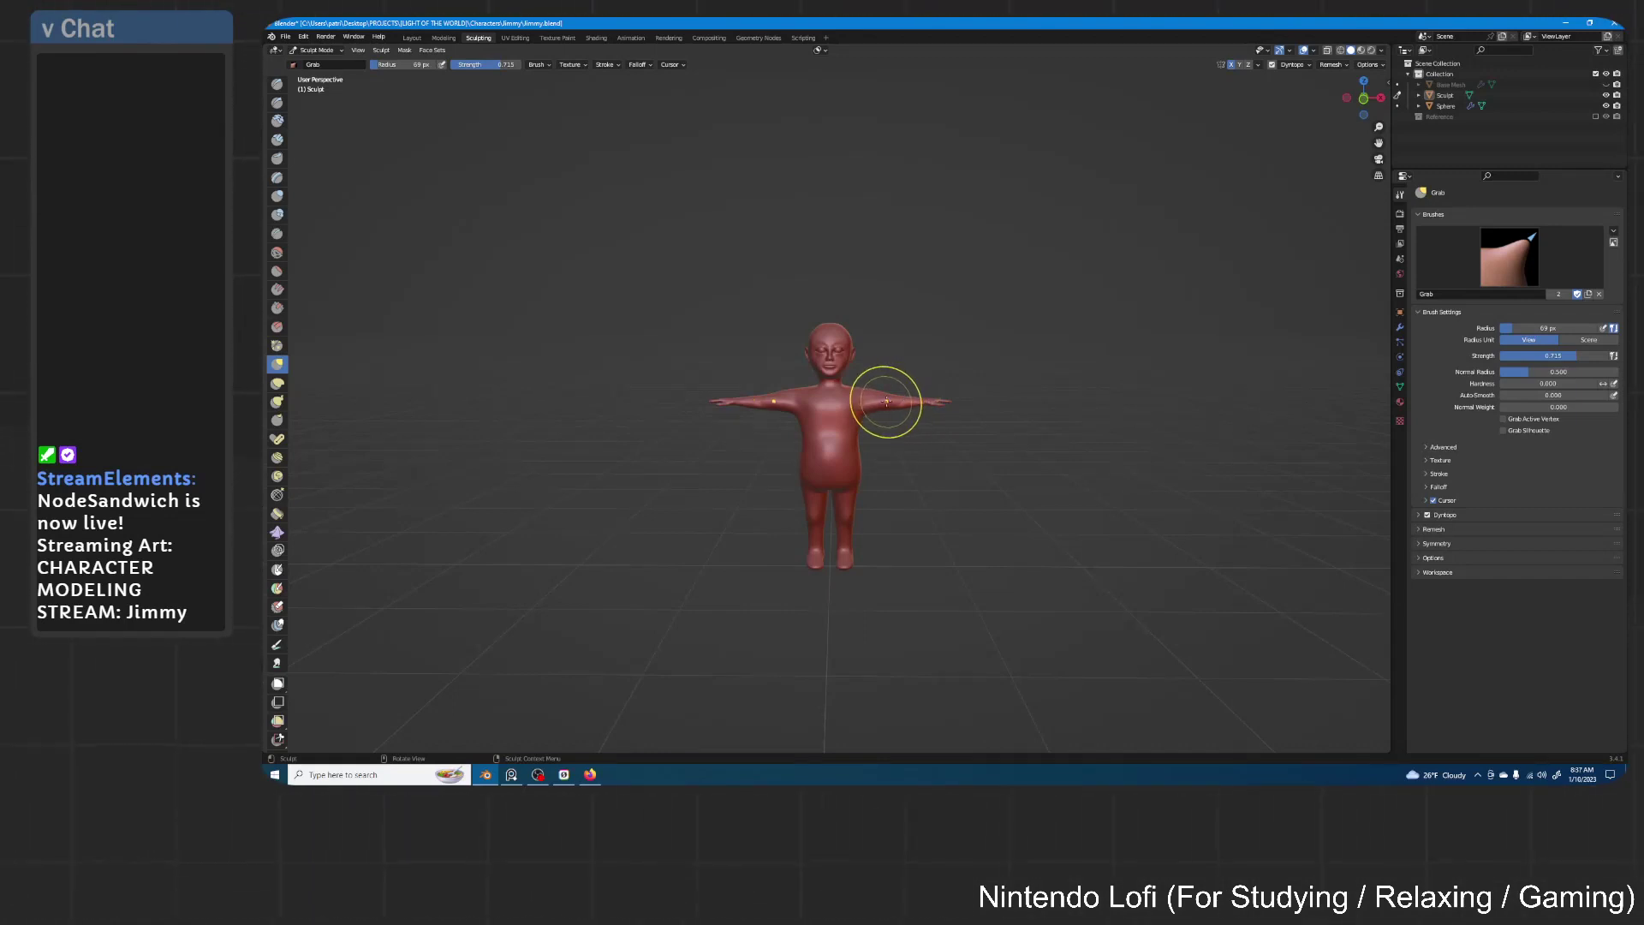
{"action": "scroll", "coordinate": [886, 401], "scroll_direction": "up", "scroll_amount": 2}
{"action": "scroll", "coordinate": [886, 401], "scroll_direction": "up", "scroll_amount": 6}
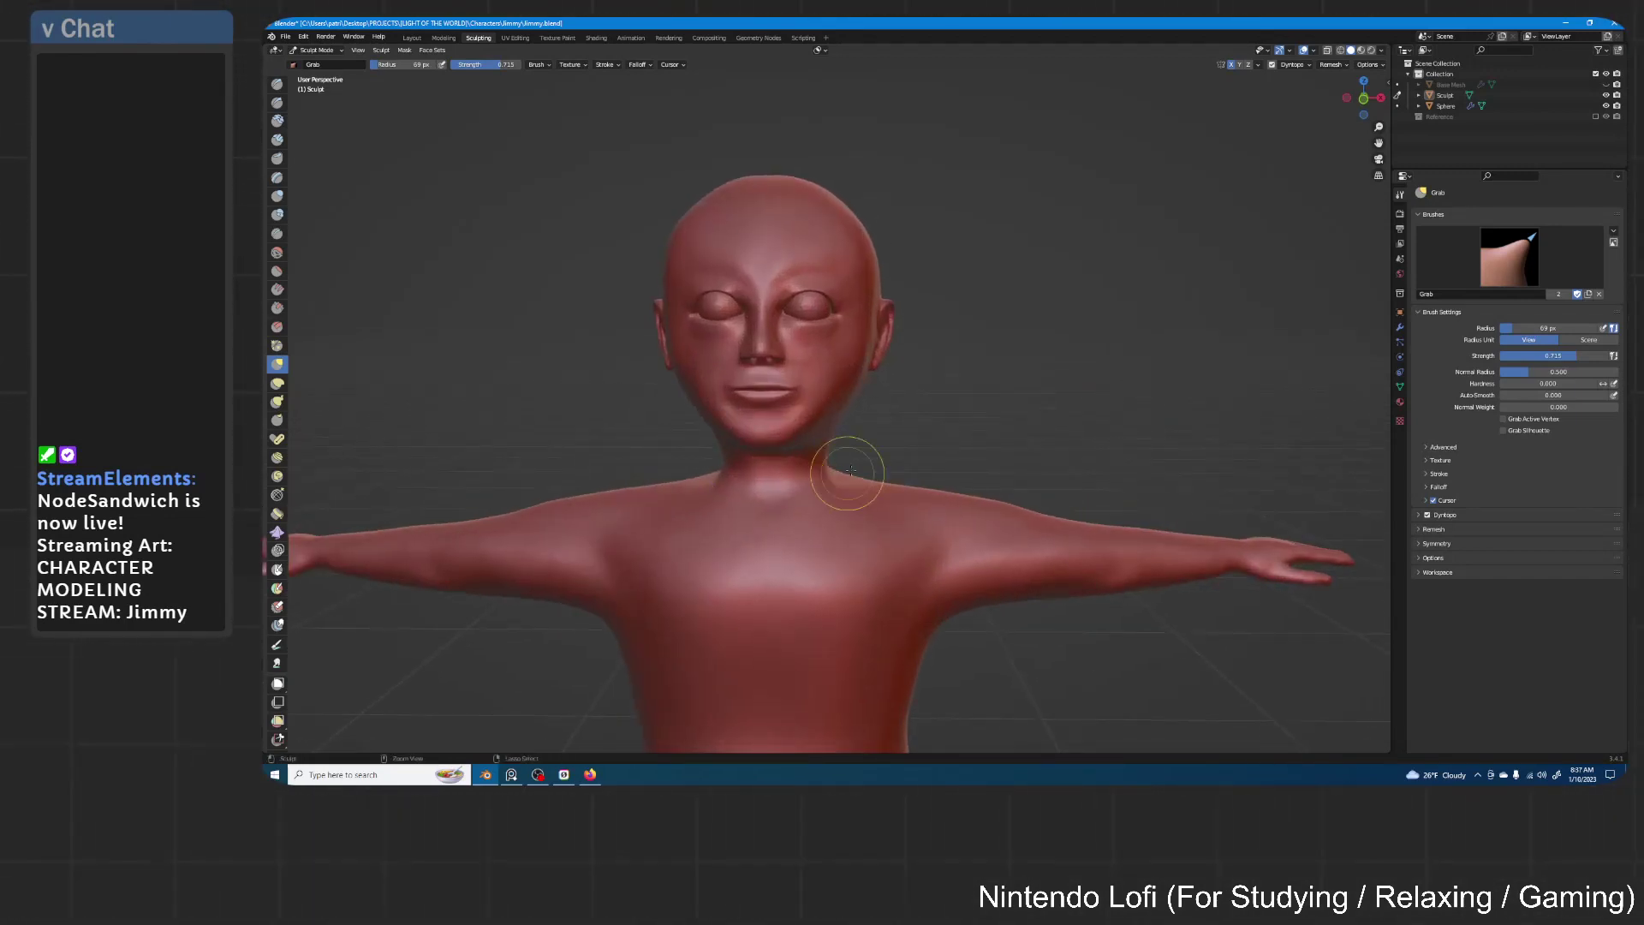
Enlarge the Grab brush and adjust the jawline where the chin meets the neck
{"action": "mouse_move", "coordinate": [850, 471]}
{"action": "middle_mouse_down", "text": "ctrl"}
{"action": "mouse_move", "coordinate": [853, 453]}
{"action": "mouse_move", "coordinate": [909, 444]}
{"action": "middle_mouse_up", "text": "ctrl"}
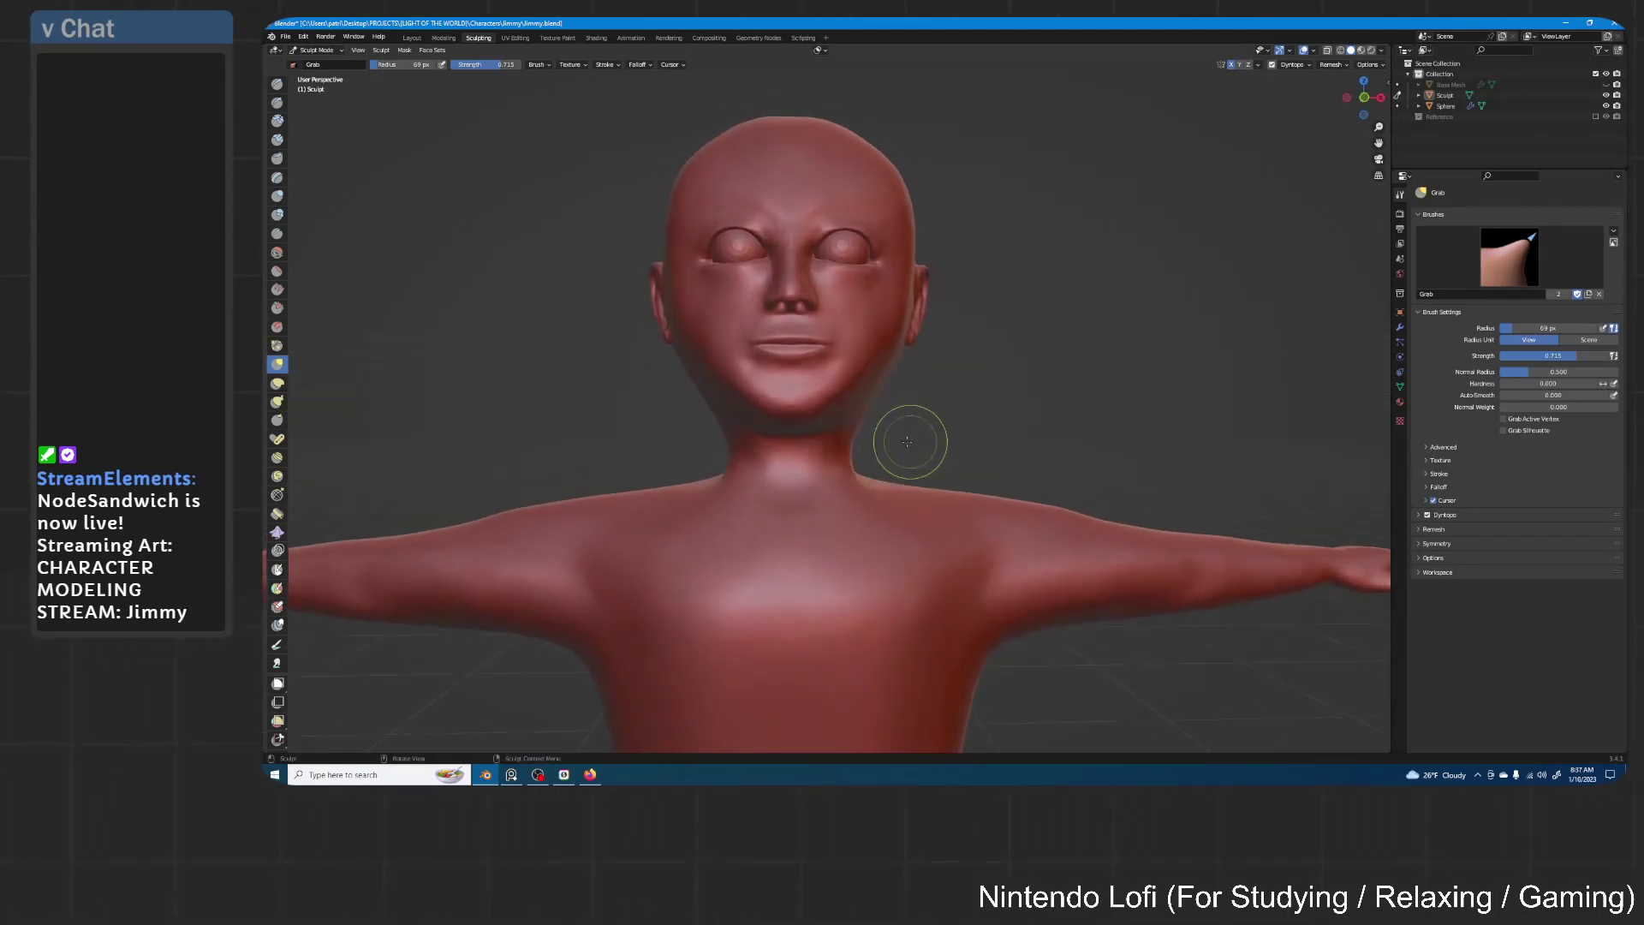
{"action": "key", "text": "f"}
{"action": "left_click", "coordinate": [847, 428]}
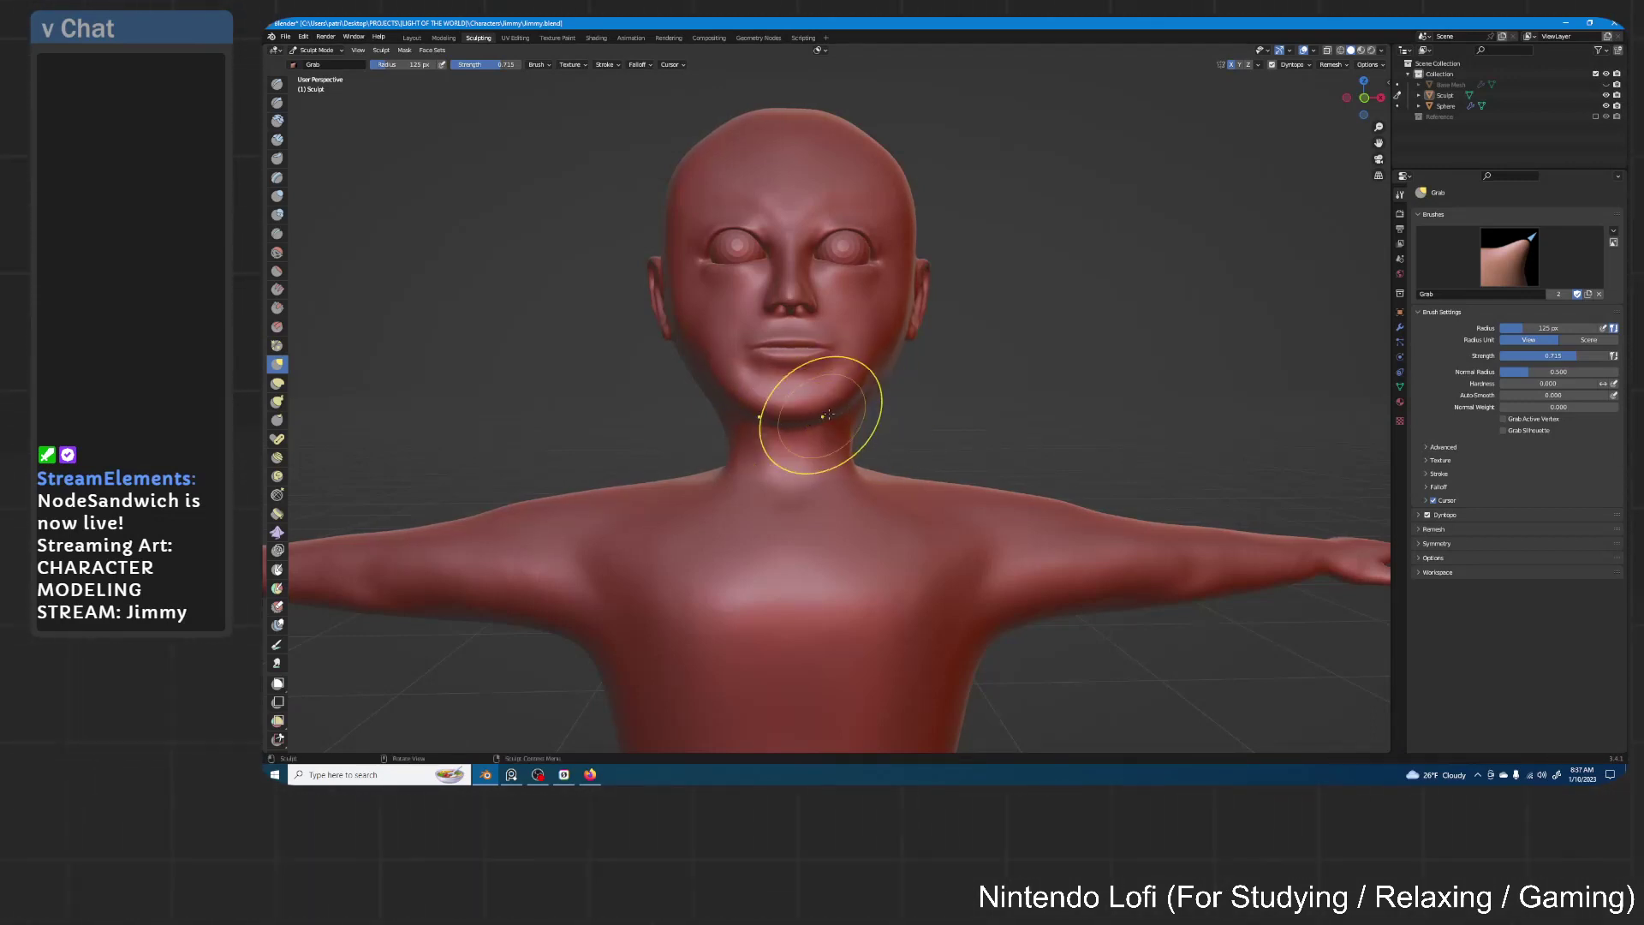
{"action": "mouse_move", "coordinate": [829, 414]}
{"action": "middle_mouse_down"}
{"action": "mouse_move", "coordinate": [899, 403]}
{"action": "mouse_move", "coordinate": [899, 367]}
{"action": "mouse_move", "coordinate": [882, 363]}
{"action": "mouse_move", "coordinate": [892, 390]}
{"action": "mouse_move", "coordinate": [875, 372]}
{"action": "middle_mouse_up"}
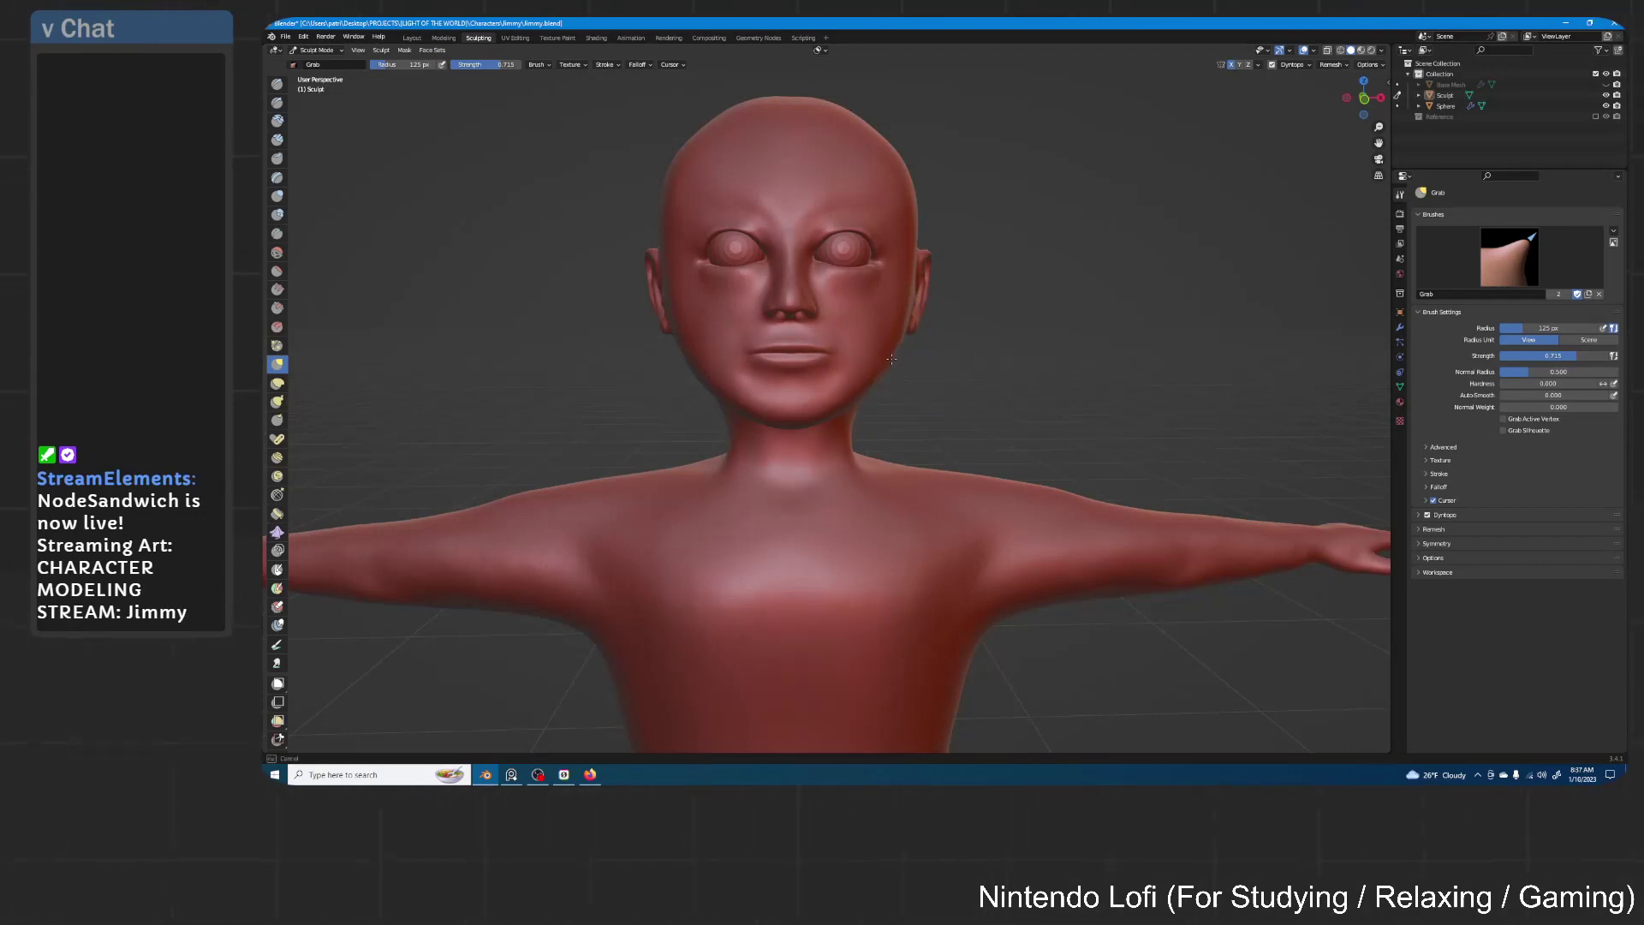
{"action": "mouse_move", "coordinate": [892, 358]}
{"action": "middle_mouse_down"}
{"action": "mouse_move", "coordinate": [952, 379]}
{"action": "mouse_move", "coordinate": [845, 452]}
{"action": "mouse_move", "coordinate": [789, 433]}
{"action": "middle_mouse_up"}
Build up the jawline between the earlobe and the chin with a smaller Draw brush
{"action": "key", "text": "x"}
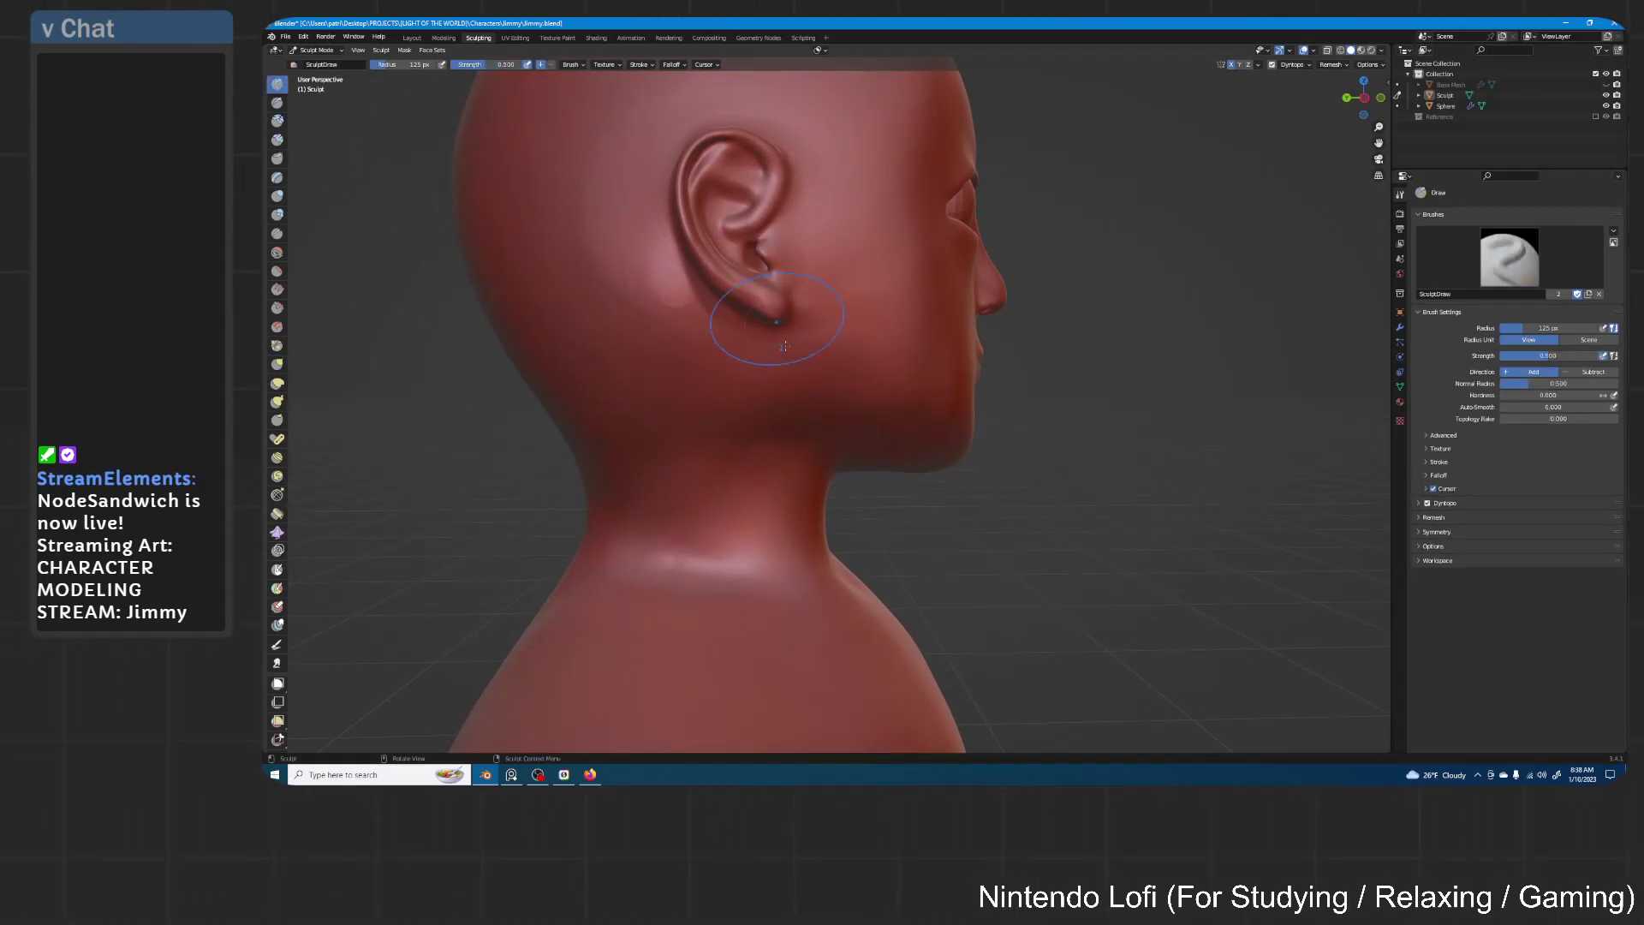
{"action": "key", "text": "f"}
{"action": "left_click", "coordinate": [745, 360]}
{"action": "middle_click_drag", "start_coordinate": [846, 409], "coordinate": [800, 406]}
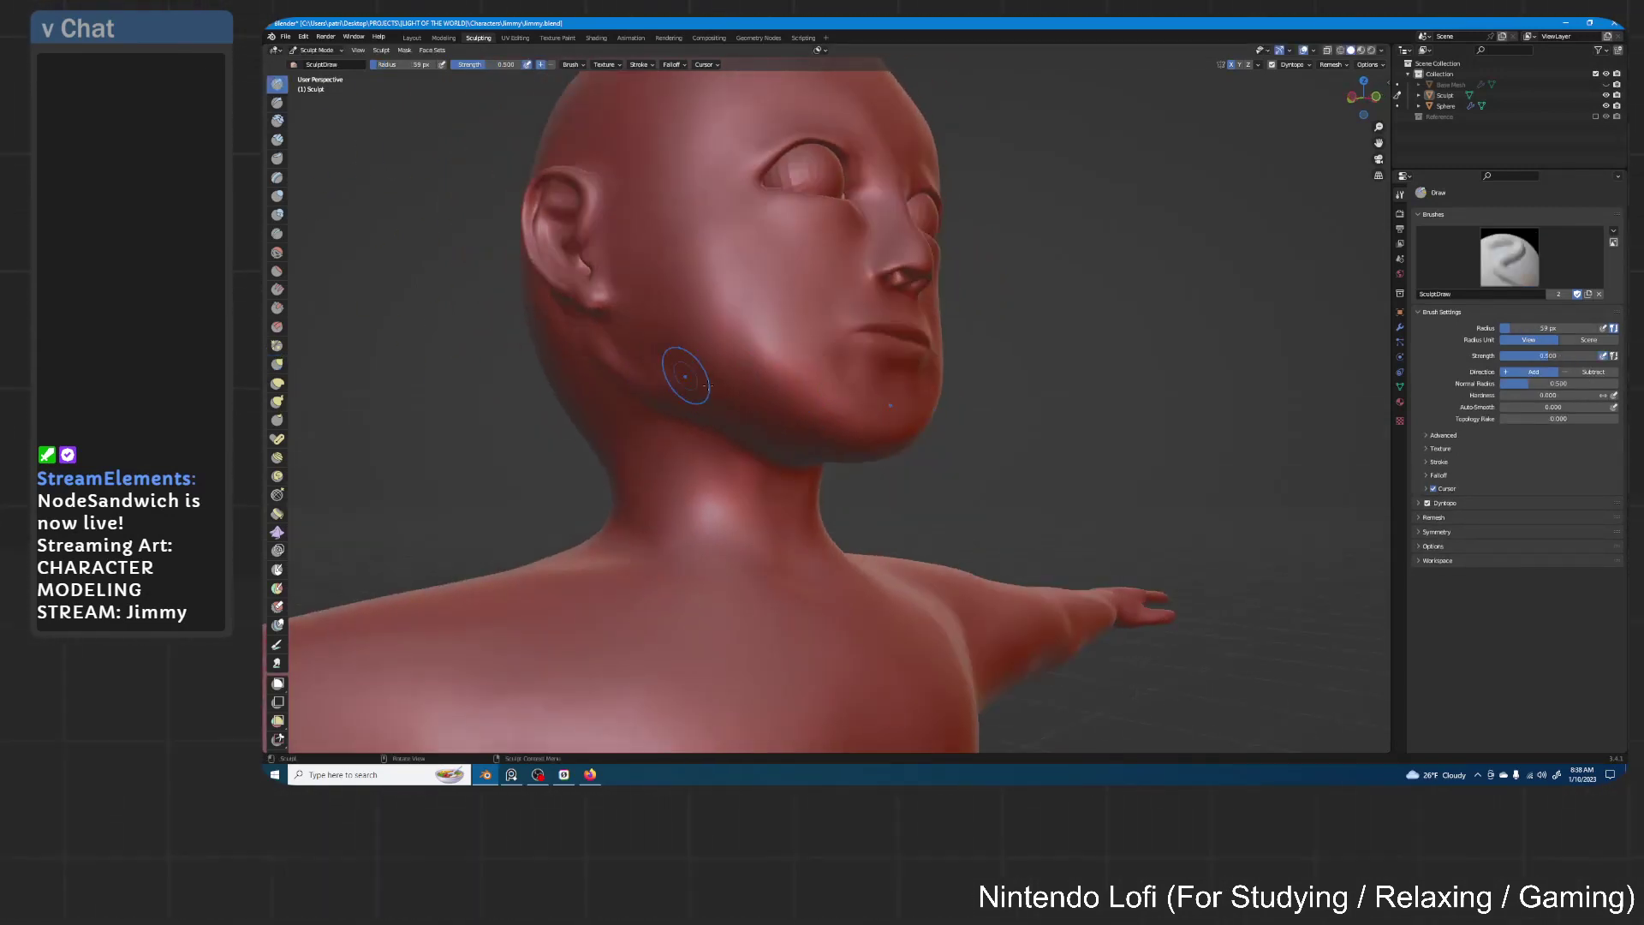
{"action": "mouse_move", "coordinate": [685, 377]}
{"action": "left_mouse_down"}
{"action": "mouse_move", "coordinate": [719, 368]}
{"action": "mouse_move", "coordinate": [809, 398]}
{"action": "mouse_move", "coordinate": [706, 392]}
{"action": "left_mouse_up"}
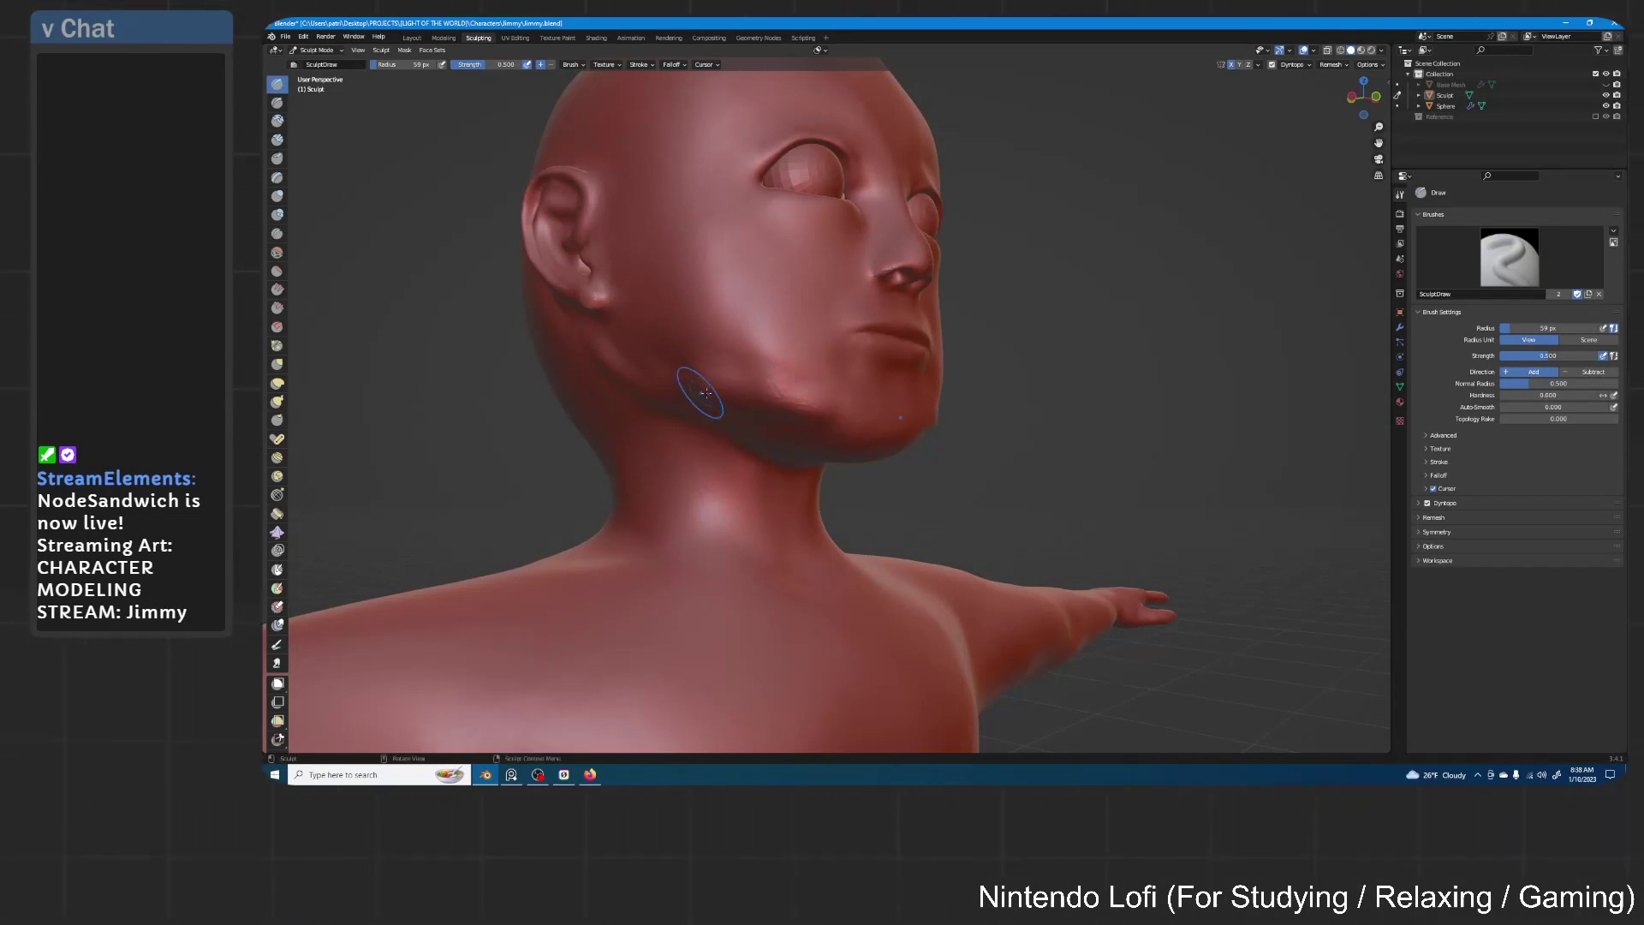
{"action": "middle_click_drag", "start_coordinate": [637, 377], "coordinate": [801, 385]}
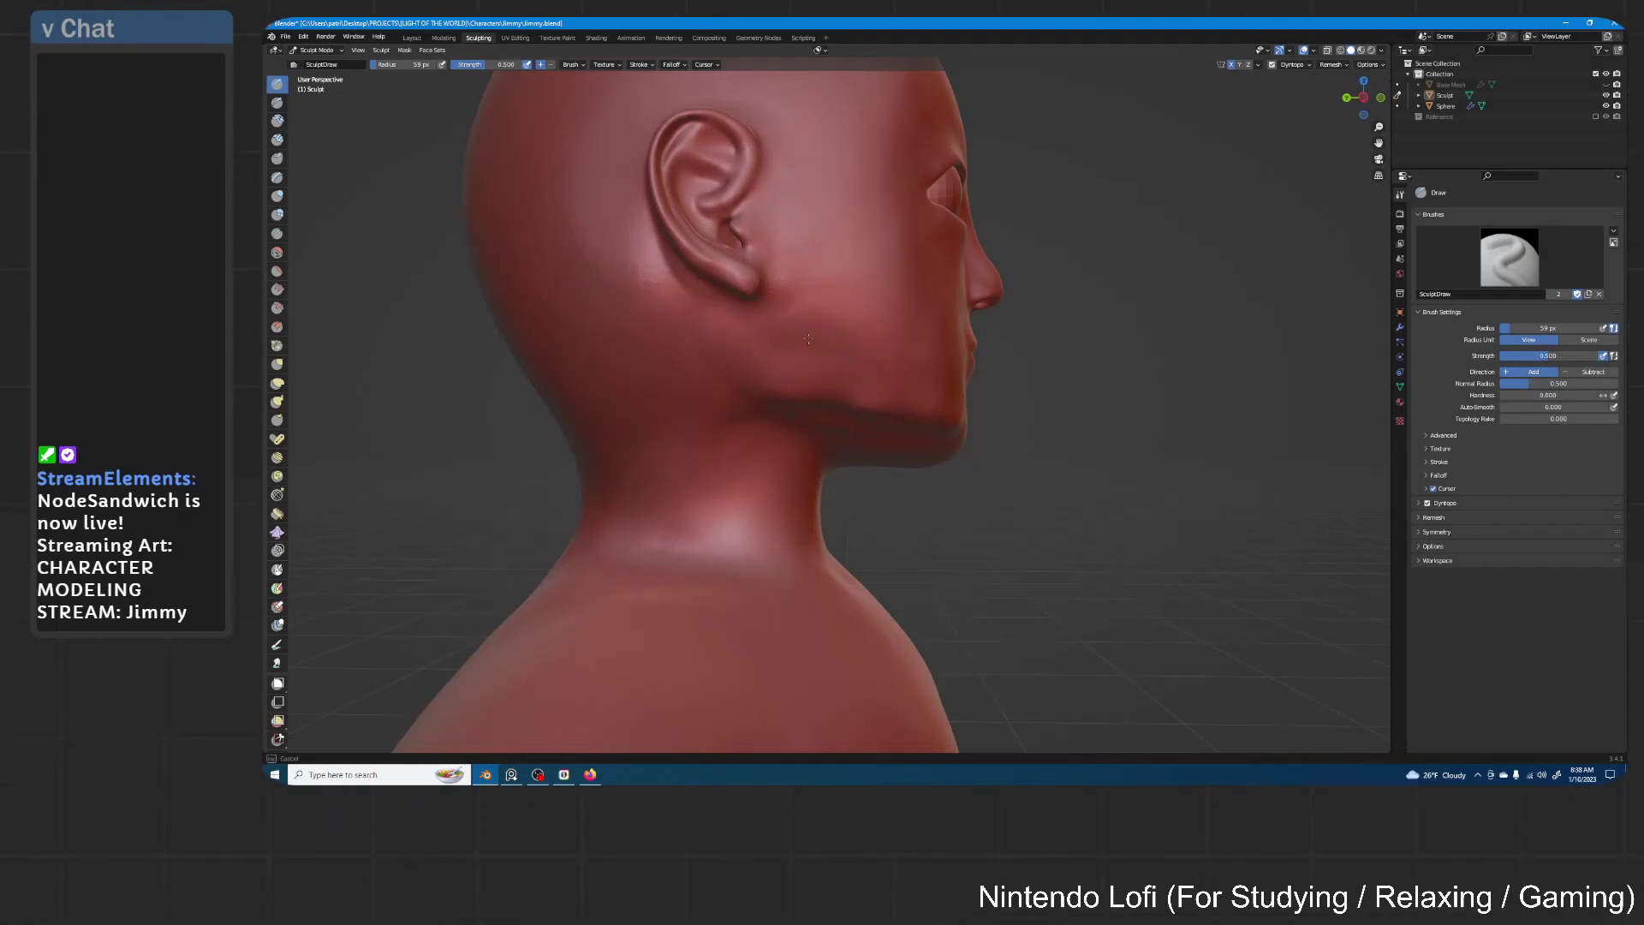
{"action": "middle_click_drag", "start_coordinate": [808, 339], "coordinate": [839, 432]}
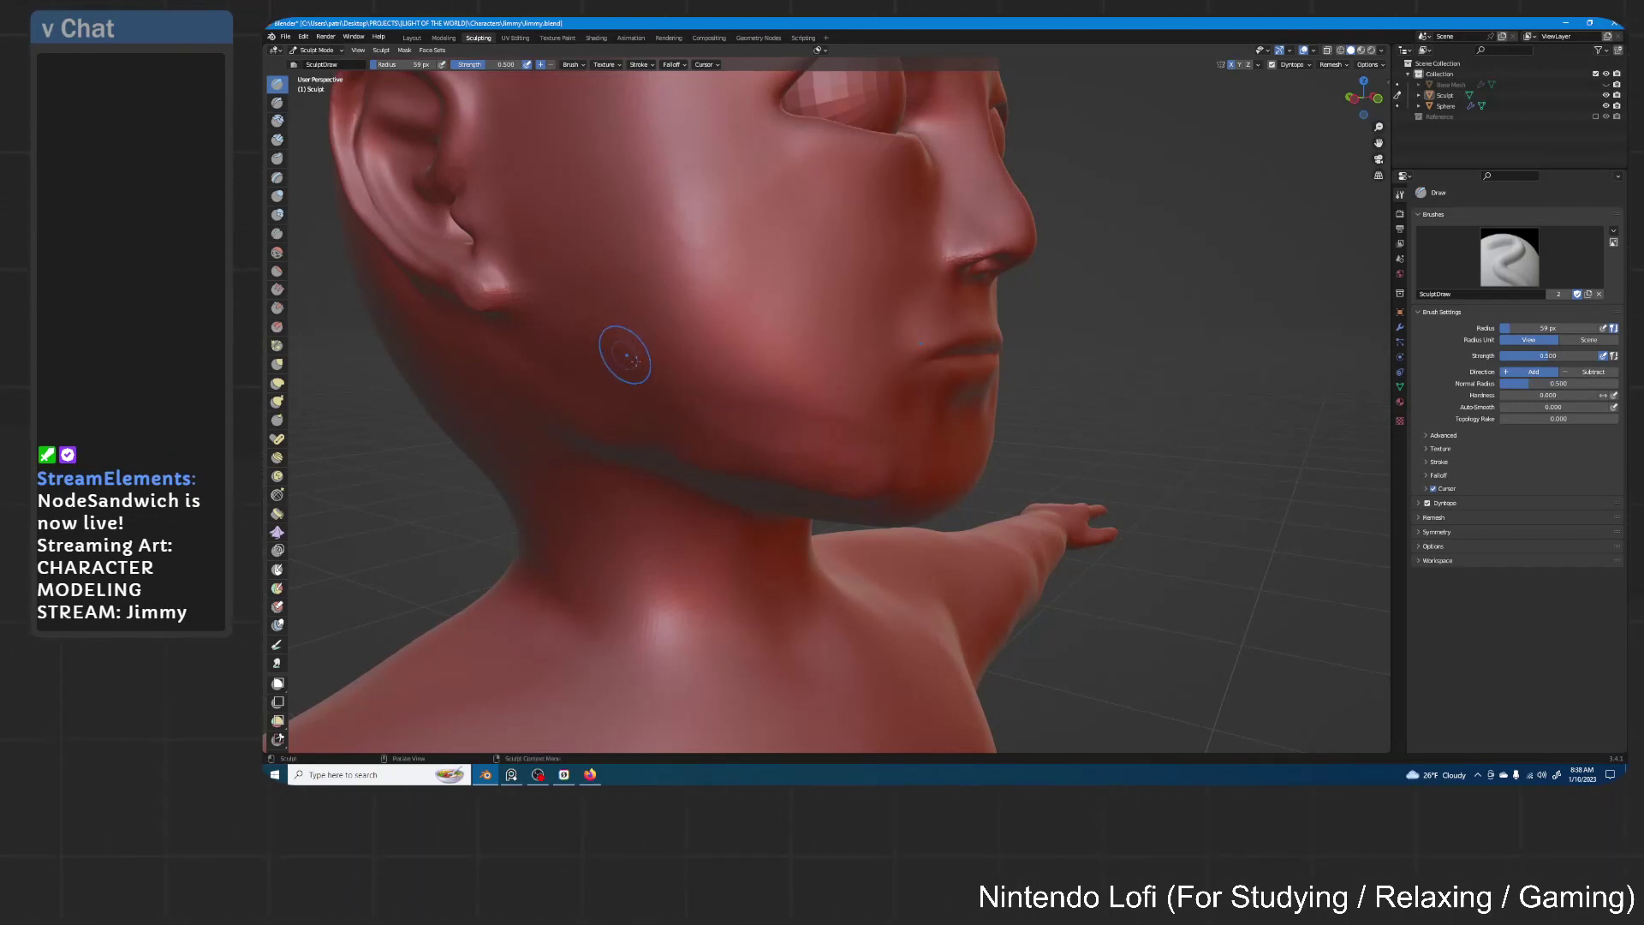
Fill out the lower jaw beside the chin with a larger Inflate brush
{"action": "key", "text": "f"}
{"action": "left_click", "coordinate": [779, 381]}
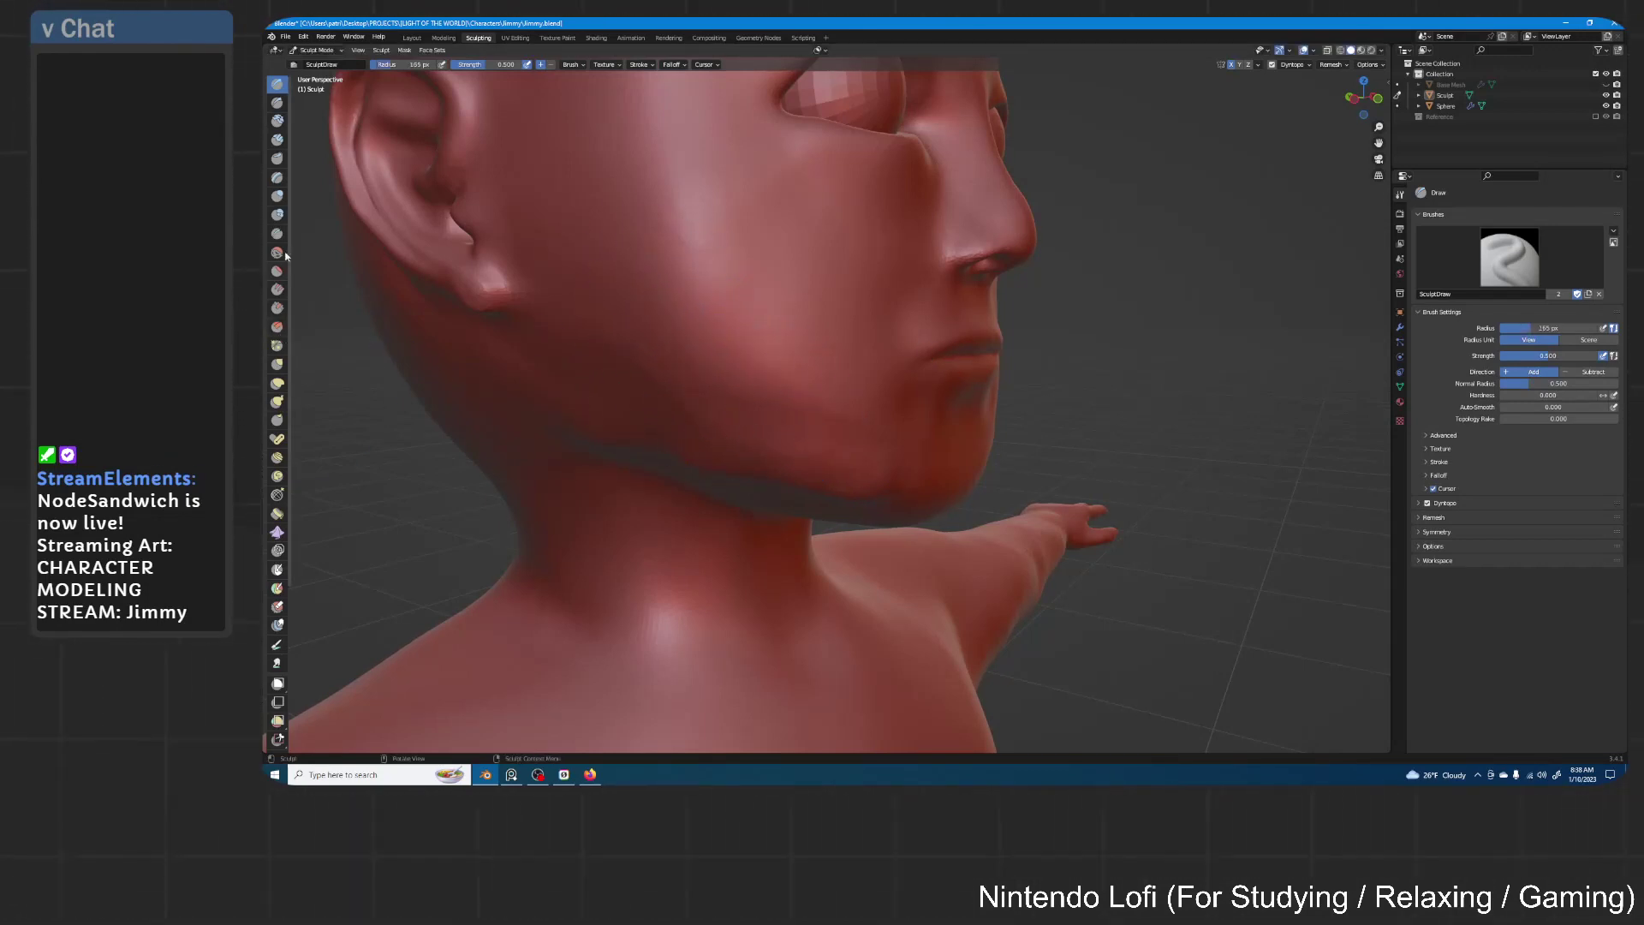
{"action": "left_click", "coordinate": [276, 196]}
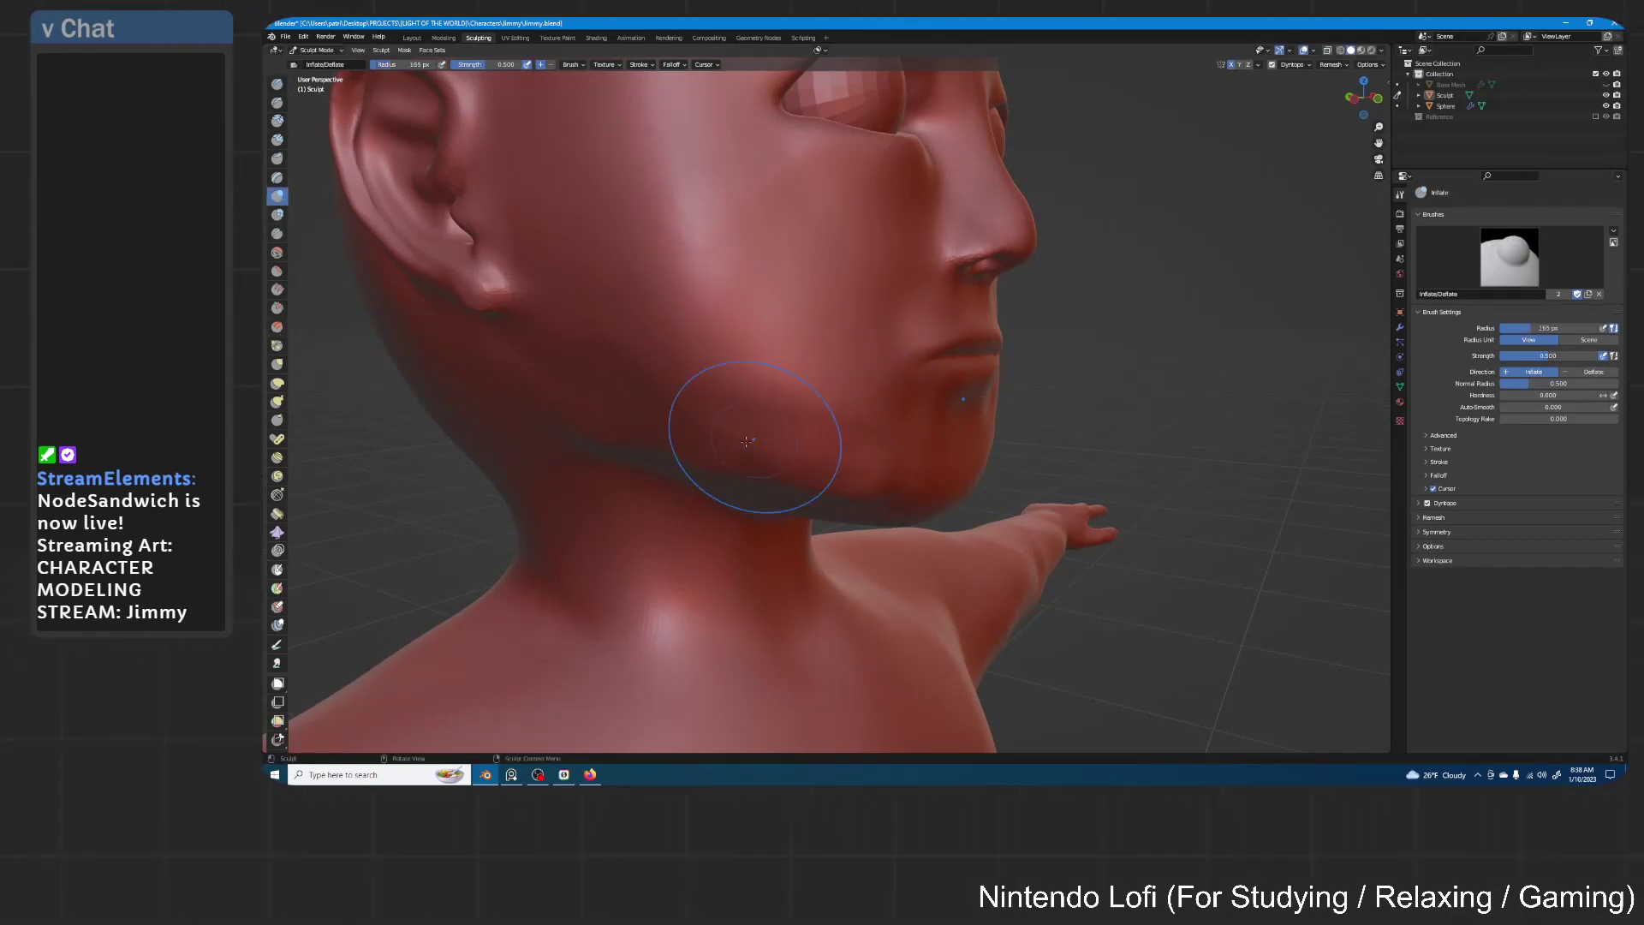
{"action": "mouse_move", "coordinate": [746, 440]}
{"action": "left_mouse_down"}
{"action": "mouse_move", "coordinate": [715, 470]}
{"action": "mouse_move", "coordinate": [850, 458]}
{"action": "left_mouse_up"}
{"action": "mouse_move", "coordinate": [719, 442]}
{"action": "left_mouse_down"}
{"action": "mouse_move", "coordinate": [745, 426]}
{"action": "mouse_move", "coordinate": [826, 447]}
{"action": "left_mouse_up"}
Smooth the underside of the jaw from the chin back toward the ear
{"action": "mouse_move", "coordinate": [615, 348]}
{"action": "middle_mouse_down"}
{"action": "mouse_move", "coordinate": [825, 348]}
{"action": "mouse_move", "coordinate": [788, 342]}
{"action": "mouse_move", "coordinate": [760, 300]}
{"action": "mouse_move", "coordinate": [929, 390]}
{"action": "middle_mouse_up"}
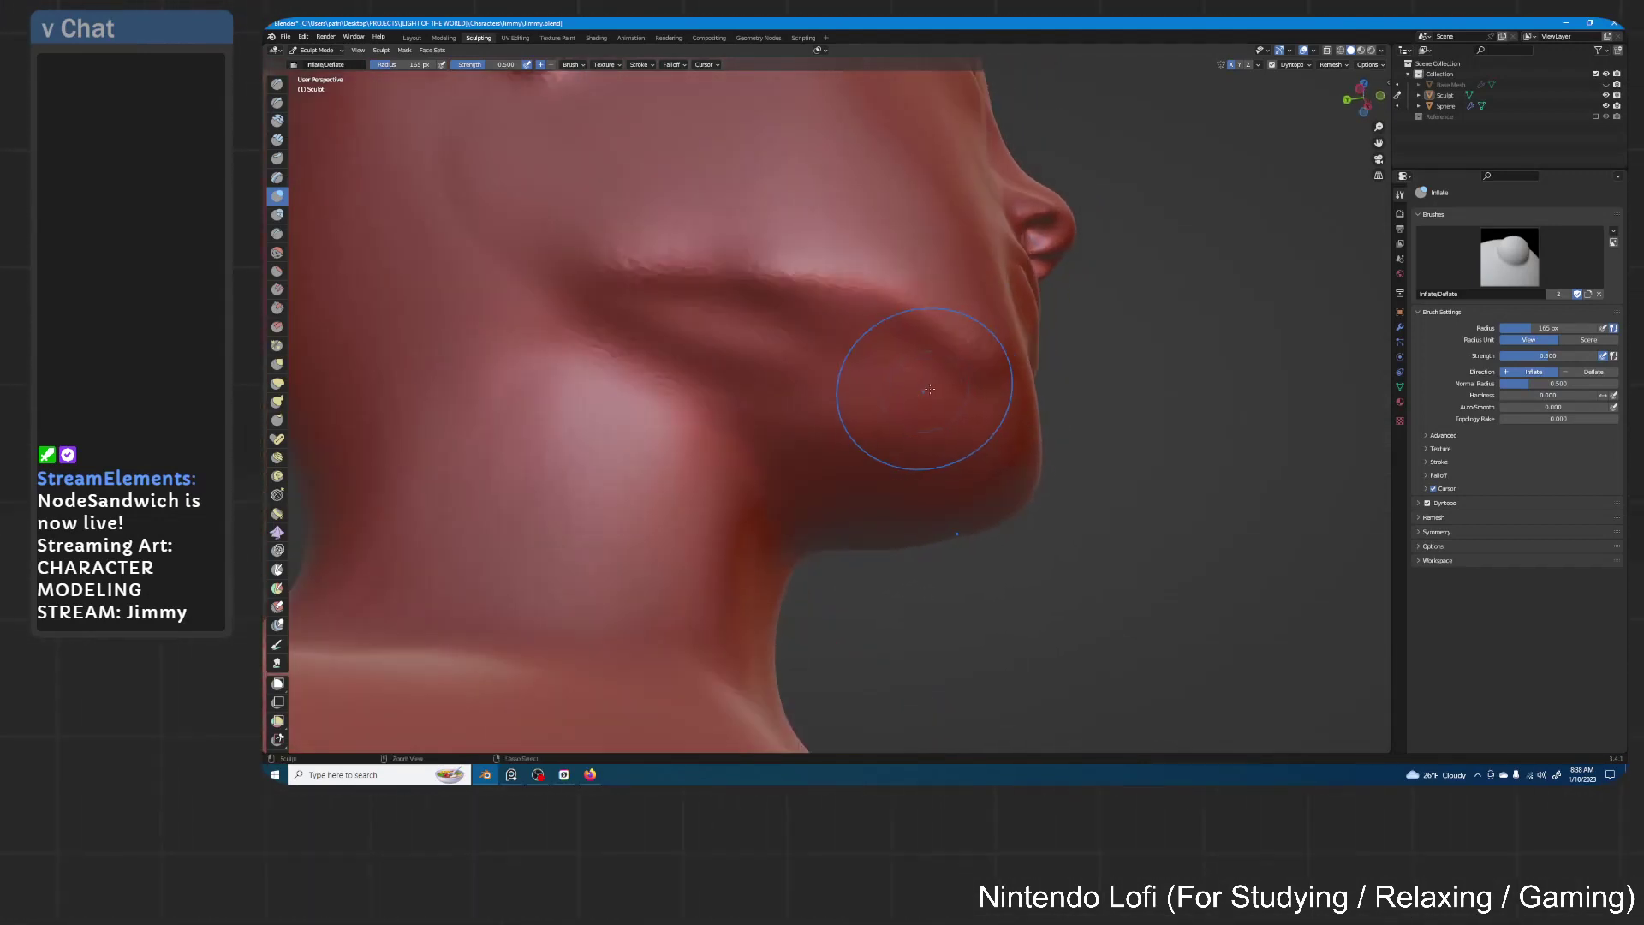
{"action": "mouse_move", "coordinate": [929, 390]}
{"action": "left_mouse_down"}
{"action": "mouse_move", "coordinate": [940, 371]}
{"action": "mouse_move", "coordinate": [792, 339]}
{"action": "left_mouse_up"}
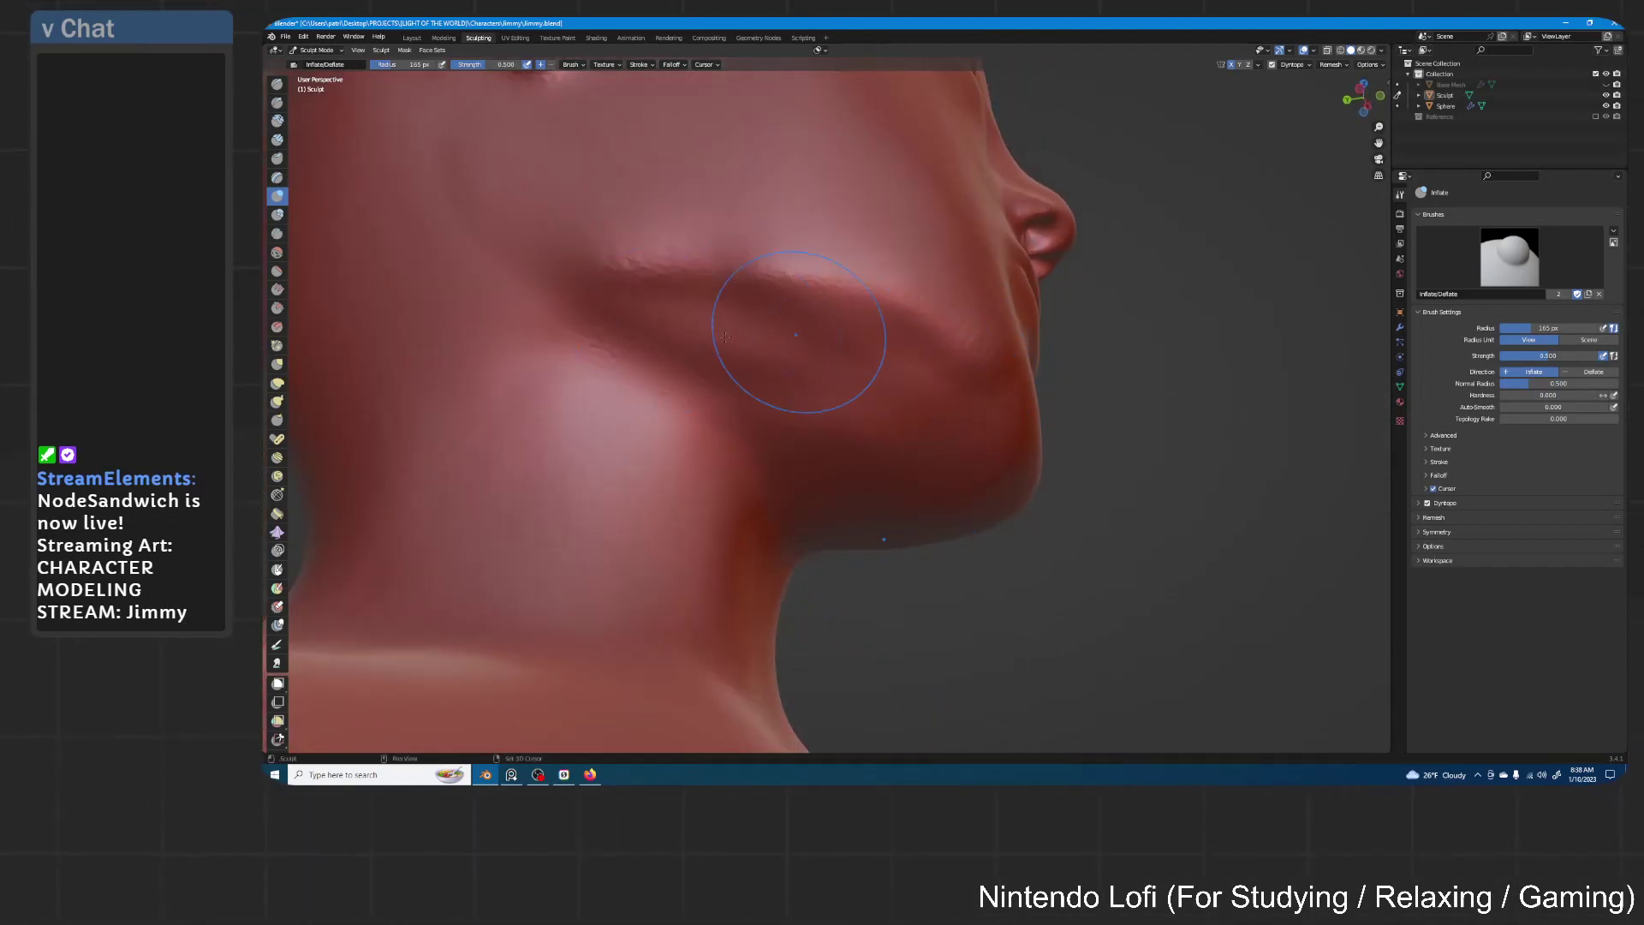
{"action": "left_click_drag", "start_coordinate": [957, 367], "coordinate": [848, 346]}
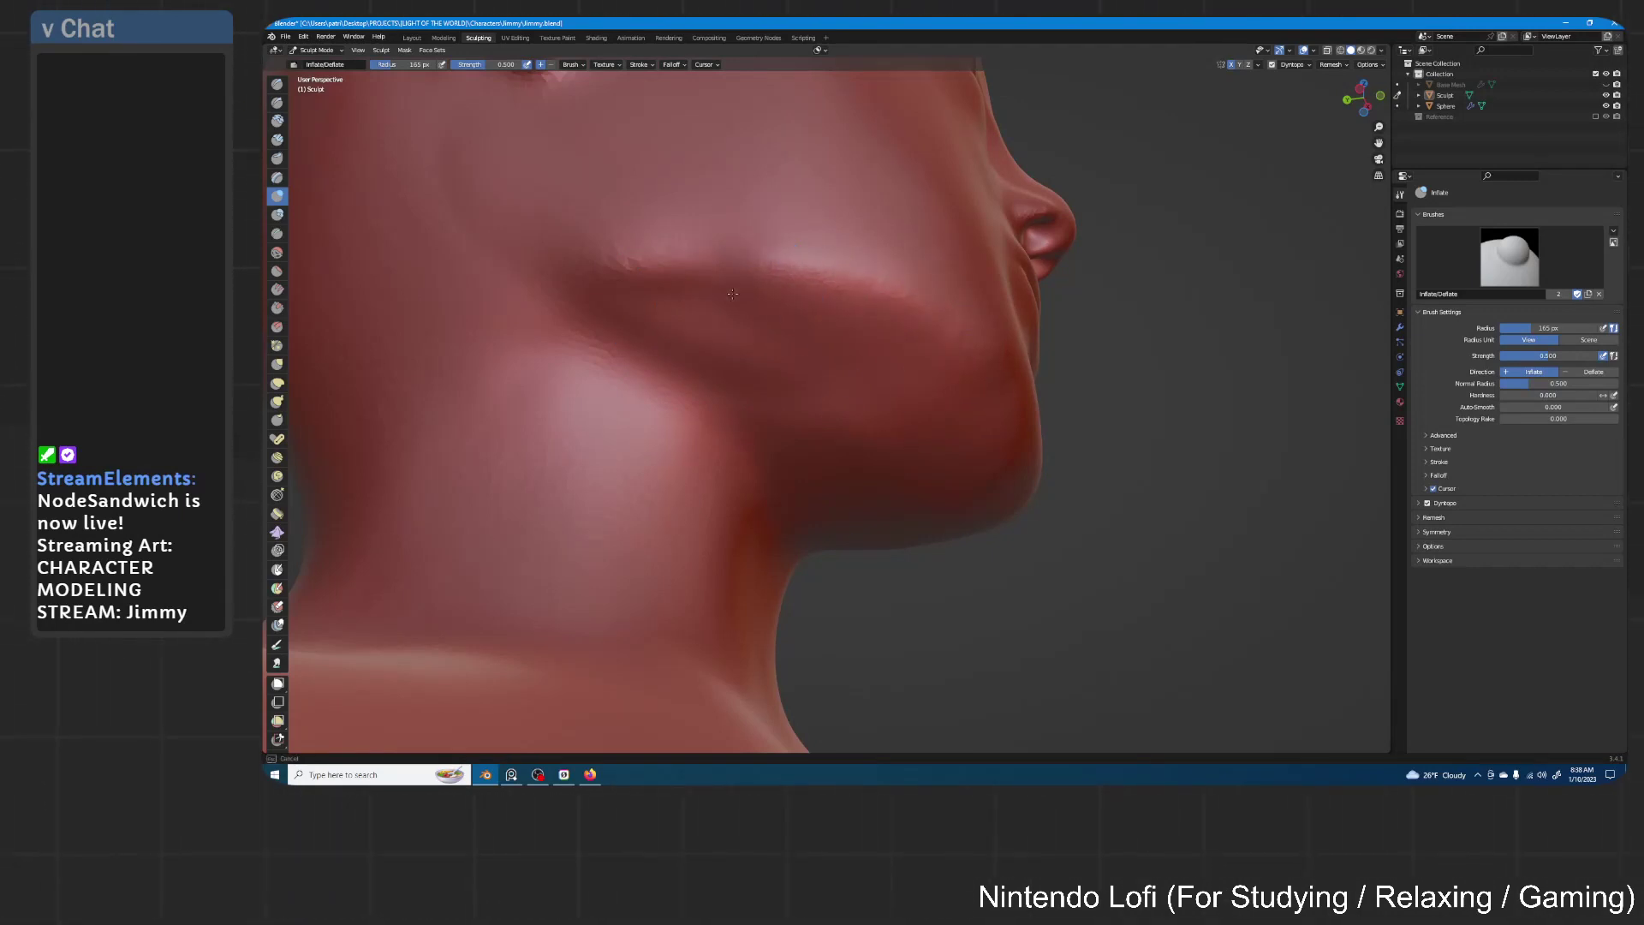
{"action": "left_click_drag", "start_coordinate": [662, 239], "coordinate": [652, 234]}
{"action": "mouse_move", "coordinate": [891, 375]}
{"action": "left_mouse_down"}
{"action": "mouse_move", "coordinate": [751, 334]}
{"action": "mouse_move", "coordinate": [663, 283]}
{"action": "mouse_move", "coordinate": [781, 315]}
{"action": "mouse_move", "coordinate": [728, 296]}
{"action": "left_mouse_up"}
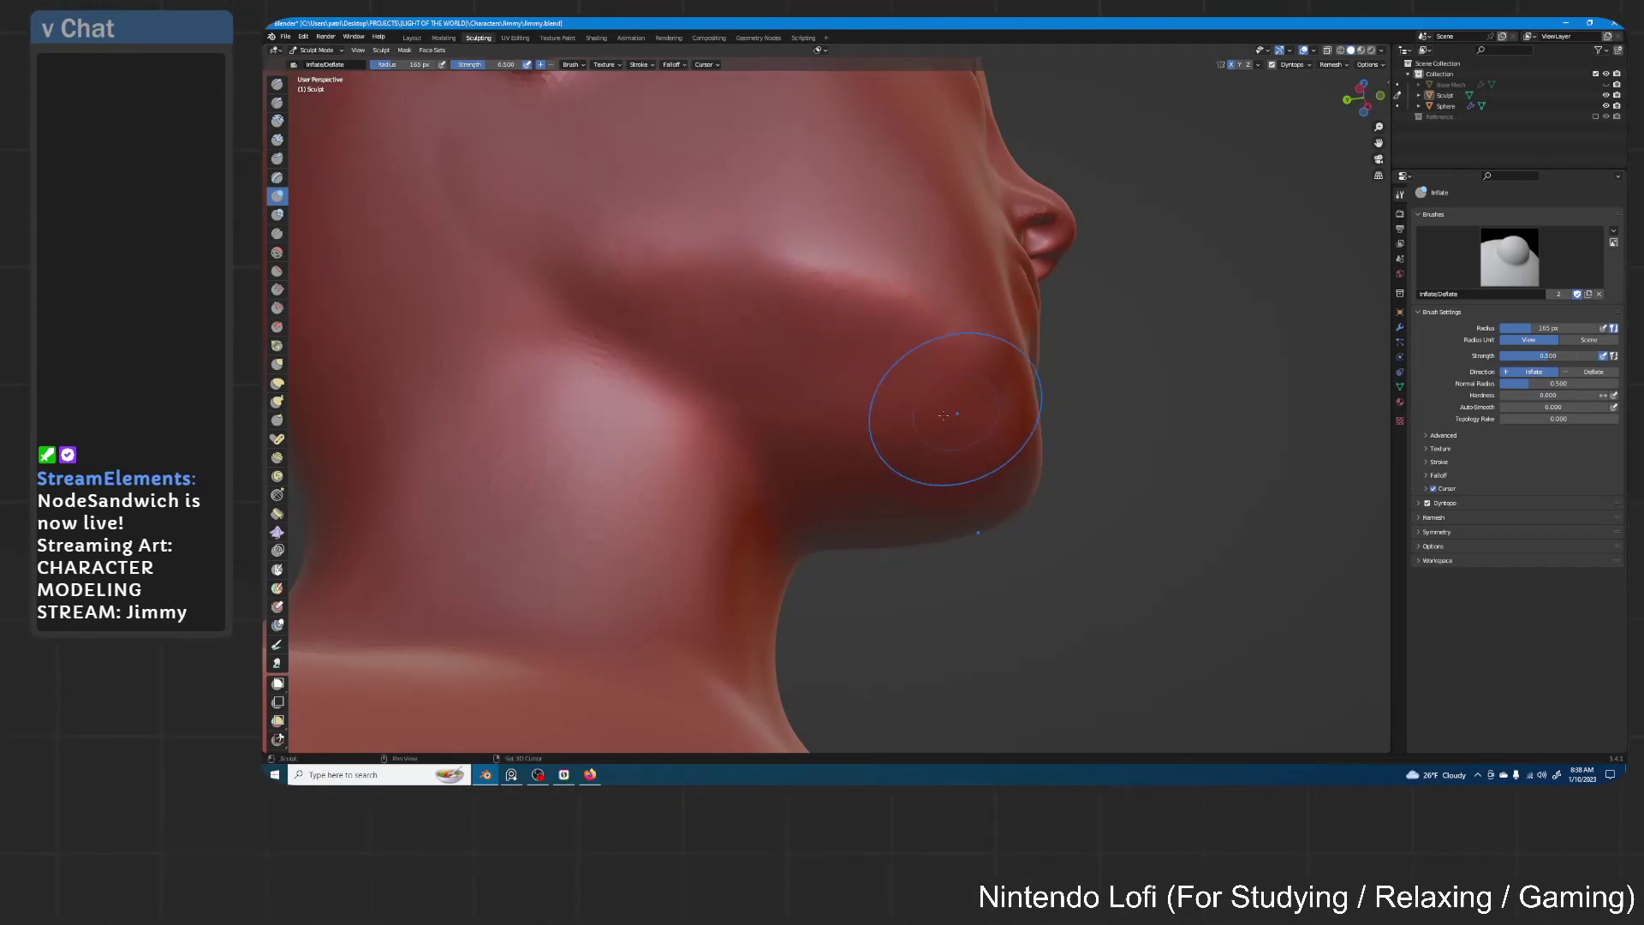
{"action": "left_click_drag", "start_coordinate": [952, 407], "coordinate": [875, 333]}
{"action": "mouse_move", "coordinate": [894, 231]}
{"action": "middle_mouse_down"}
{"action": "mouse_move", "coordinate": [895, 353]}
{"action": "mouse_move", "coordinate": [859, 458]}
{"action": "middle_mouse_up"}
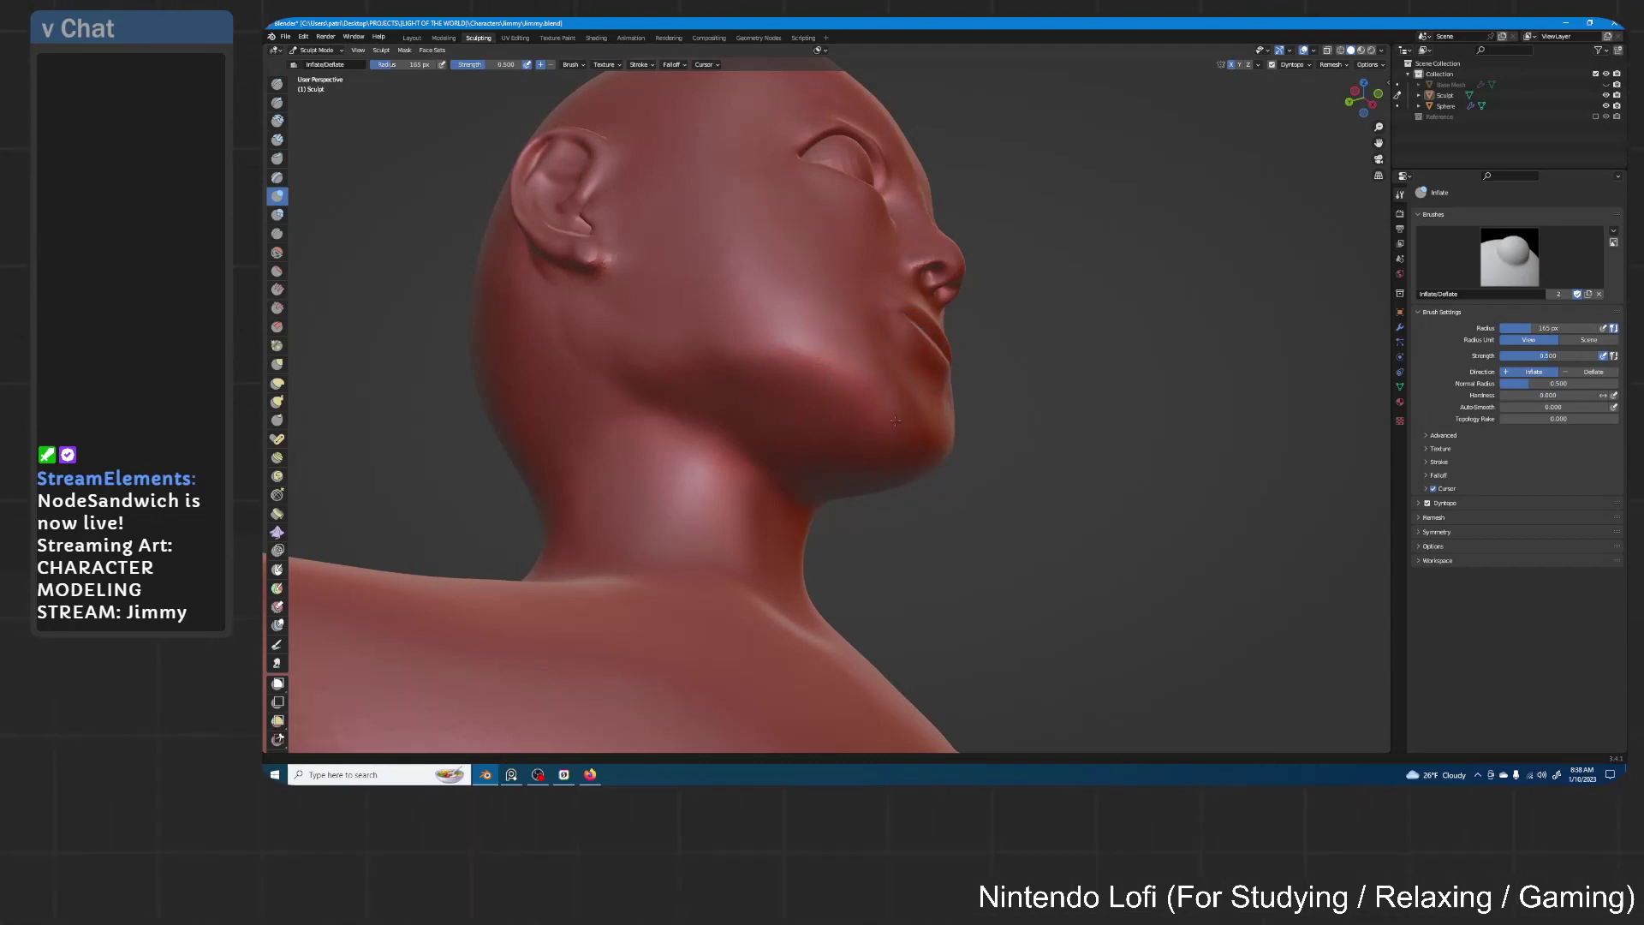
{"action": "scroll", "coordinate": [882, 411], "scroll_direction": "up", "scroll_amount": 2}
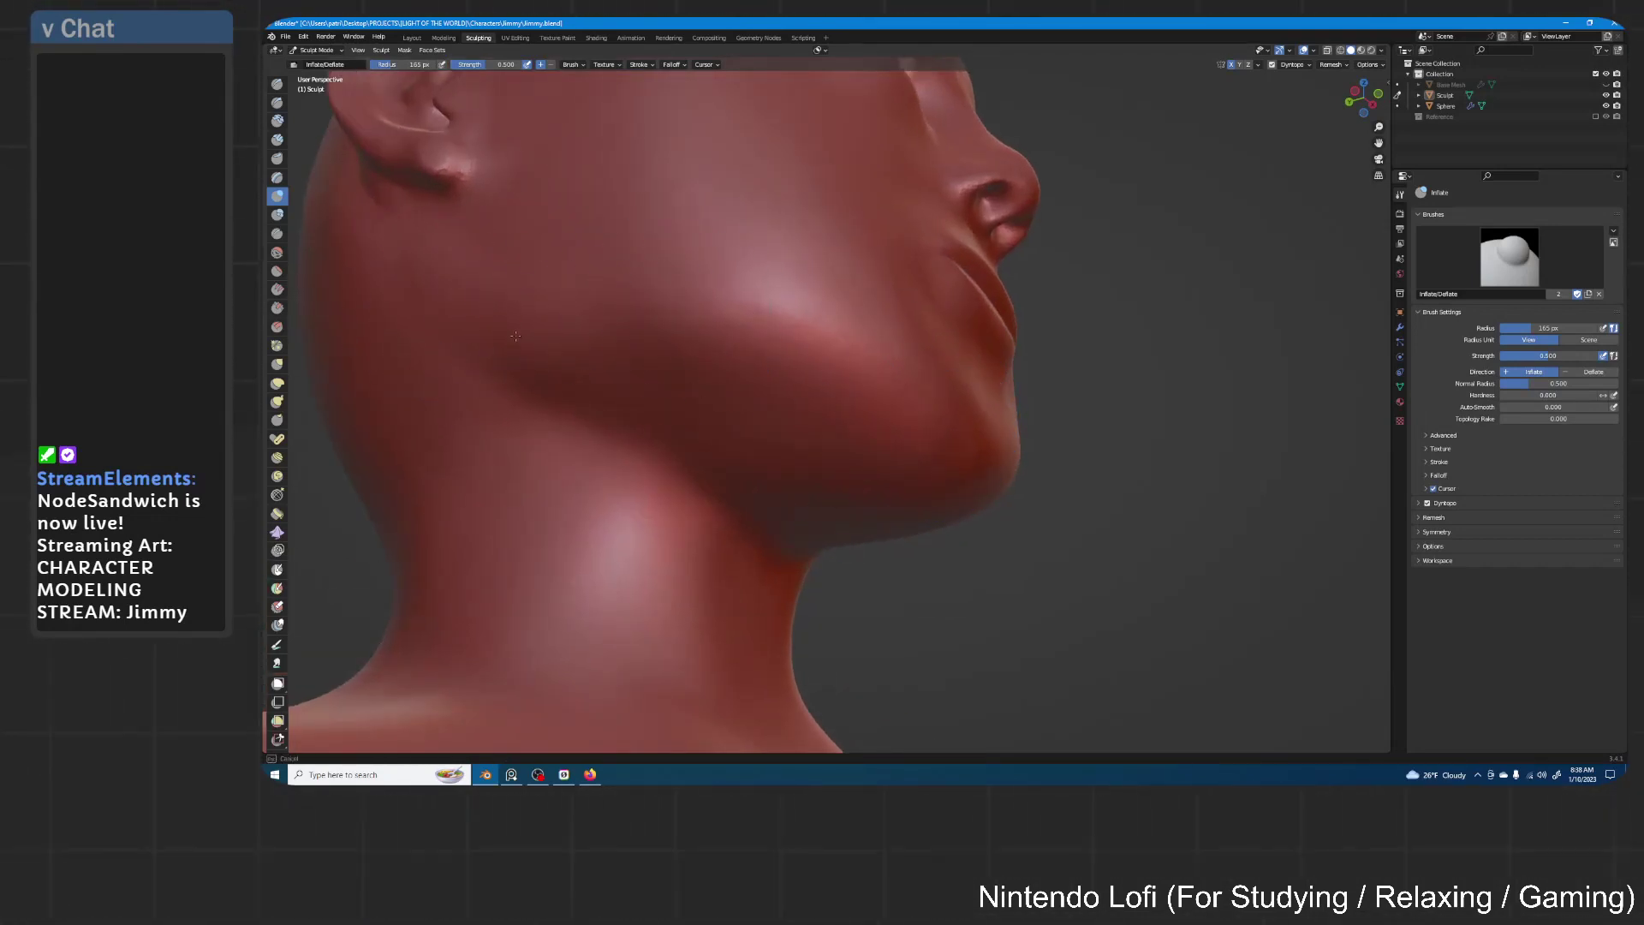
Examine the head, jawline and upper body from both sides and at three-quarter angles
{"action": "mouse_move", "coordinate": [719, 312]}
{"action": "middle_mouse_down"}
{"action": "mouse_move", "coordinate": [965, 280]}
{"action": "mouse_move", "coordinate": [940, 384]}
{"action": "mouse_move", "coordinate": [949, 350]}
{"action": "mouse_move", "coordinate": [906, 363]}
{"action": "mouse_move", "coordinate": [949, 404]}
{"action": "mouse_move", "coordinate": [851, 379]}
{"action": "middle_mouse_up"}
{"action": "scroll", "coordinate": [938, 396], "scroll_direction": "down", "scroll_amount": 5}
{"action": "scroll", "coordinate": [832, 397], "scroll_direction": "up", "scroll_amount": 6}
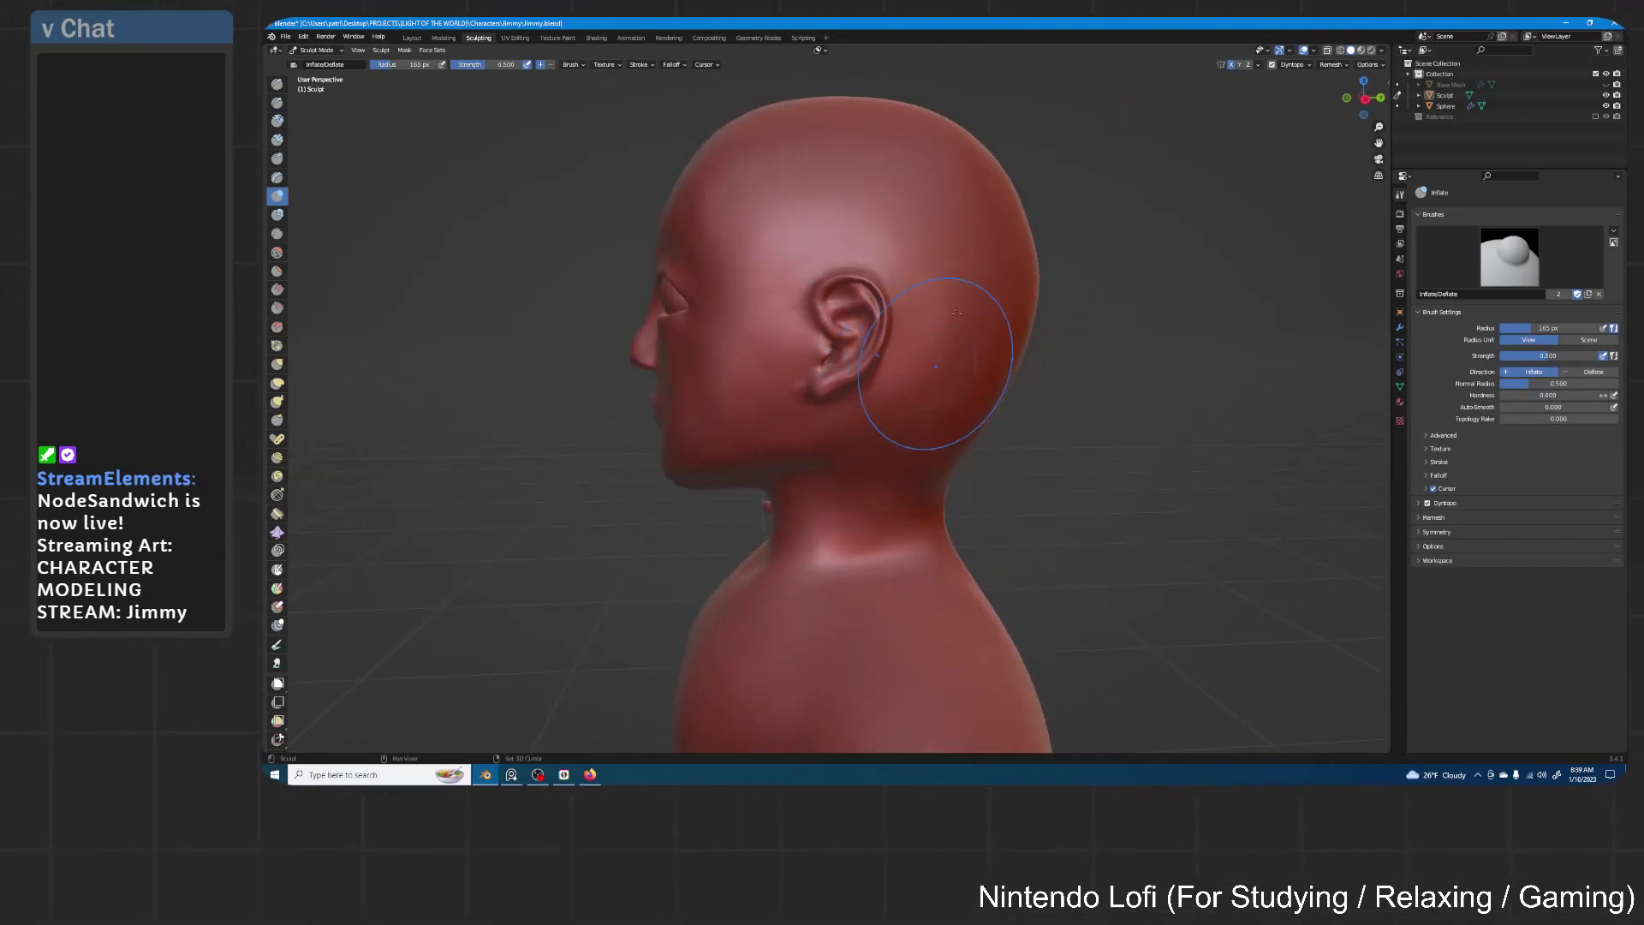
{"action": "middle_click_drag", "start_coordinate": [892, 383], "coordinate": [941, 400]}
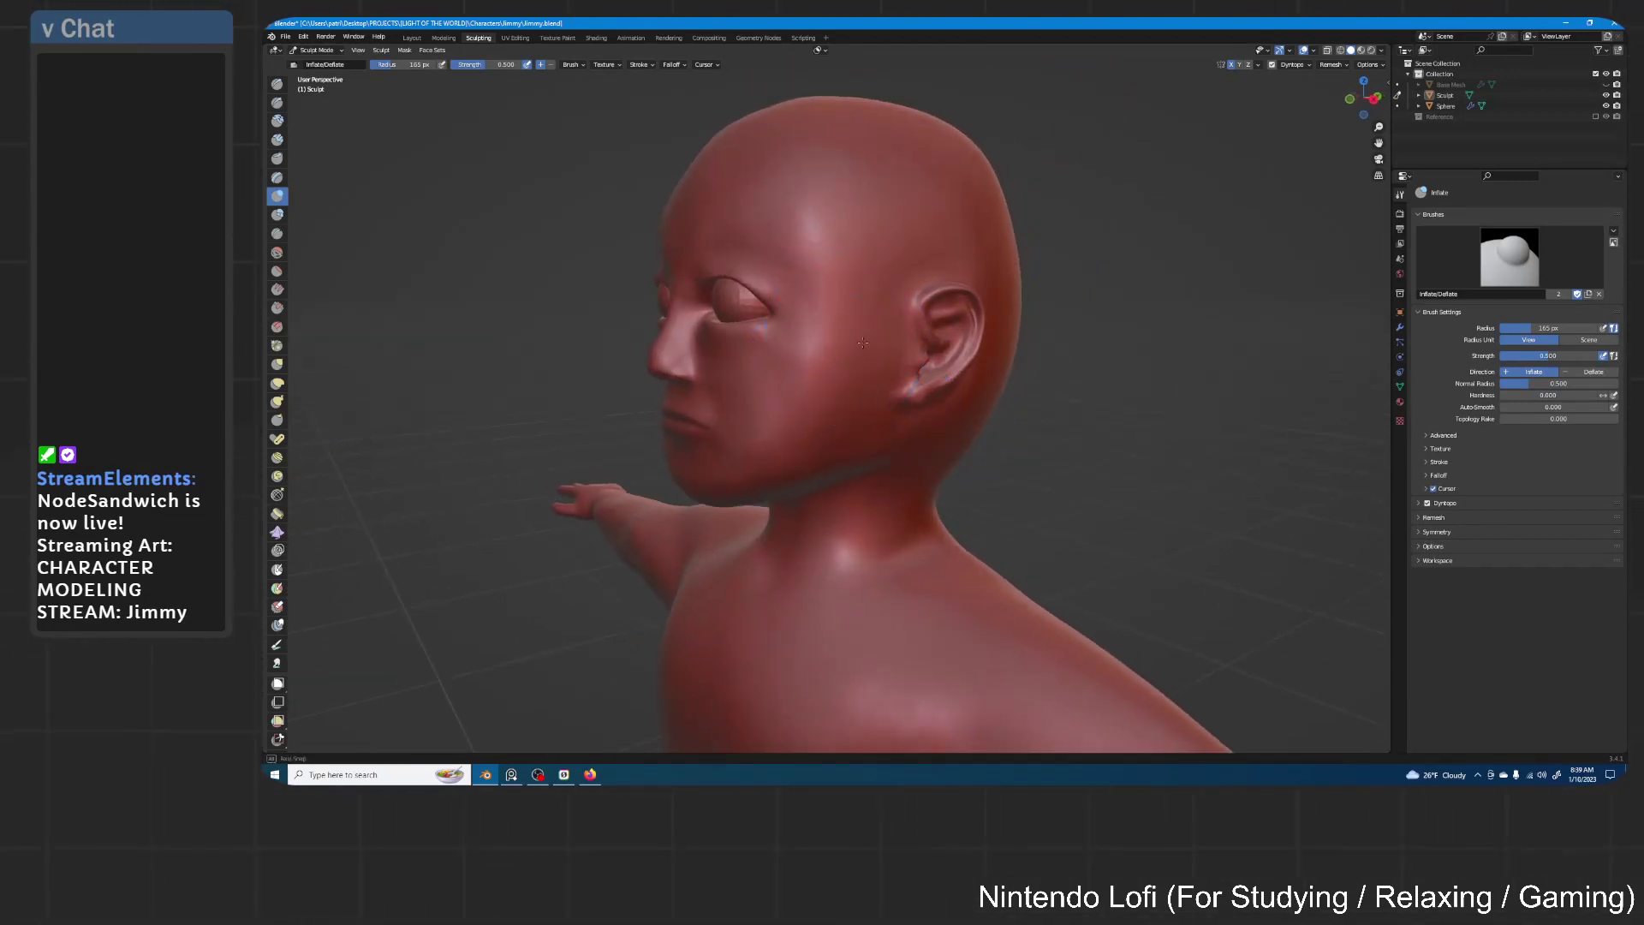
{"action": "middle_click_drag", "start_coordinate": [895, 310], "coordinate": [927, 315]}
{"action": "scroll", "coordinate": [921, 342], "scroll_direction": "down", "scroll_amount": 3}
{"action": "mouse_move", "coordinate": [886, 387]}
{"action": "middle_mouse_down"}
{"action": "mouse_move", "coordinate": [907, 394]}
{"action": "mouse_move", "coordinate": [940, 357]}
{"action": "mouse_move", "coordinate": [937, 394]}
{"action": "mouse_move", "coordinate": [1017, 394]}
{"action": "mouse_move", "coordinate": [996, 343]}
{"action": "middle_mouse_up"}
{"action": "scroll", "coordinate": [938, 375], "scroll_direction": "down", "scroll_amount": 2}
{"action": "scroll", "coordinate": [940, 357], "scroll_direction": "down", "scroll_amount": 1}
{"action": "middle_click_drag", "start_coordinate": [945, 432], "coordinate": [988, 359], "text": "ctrl"}
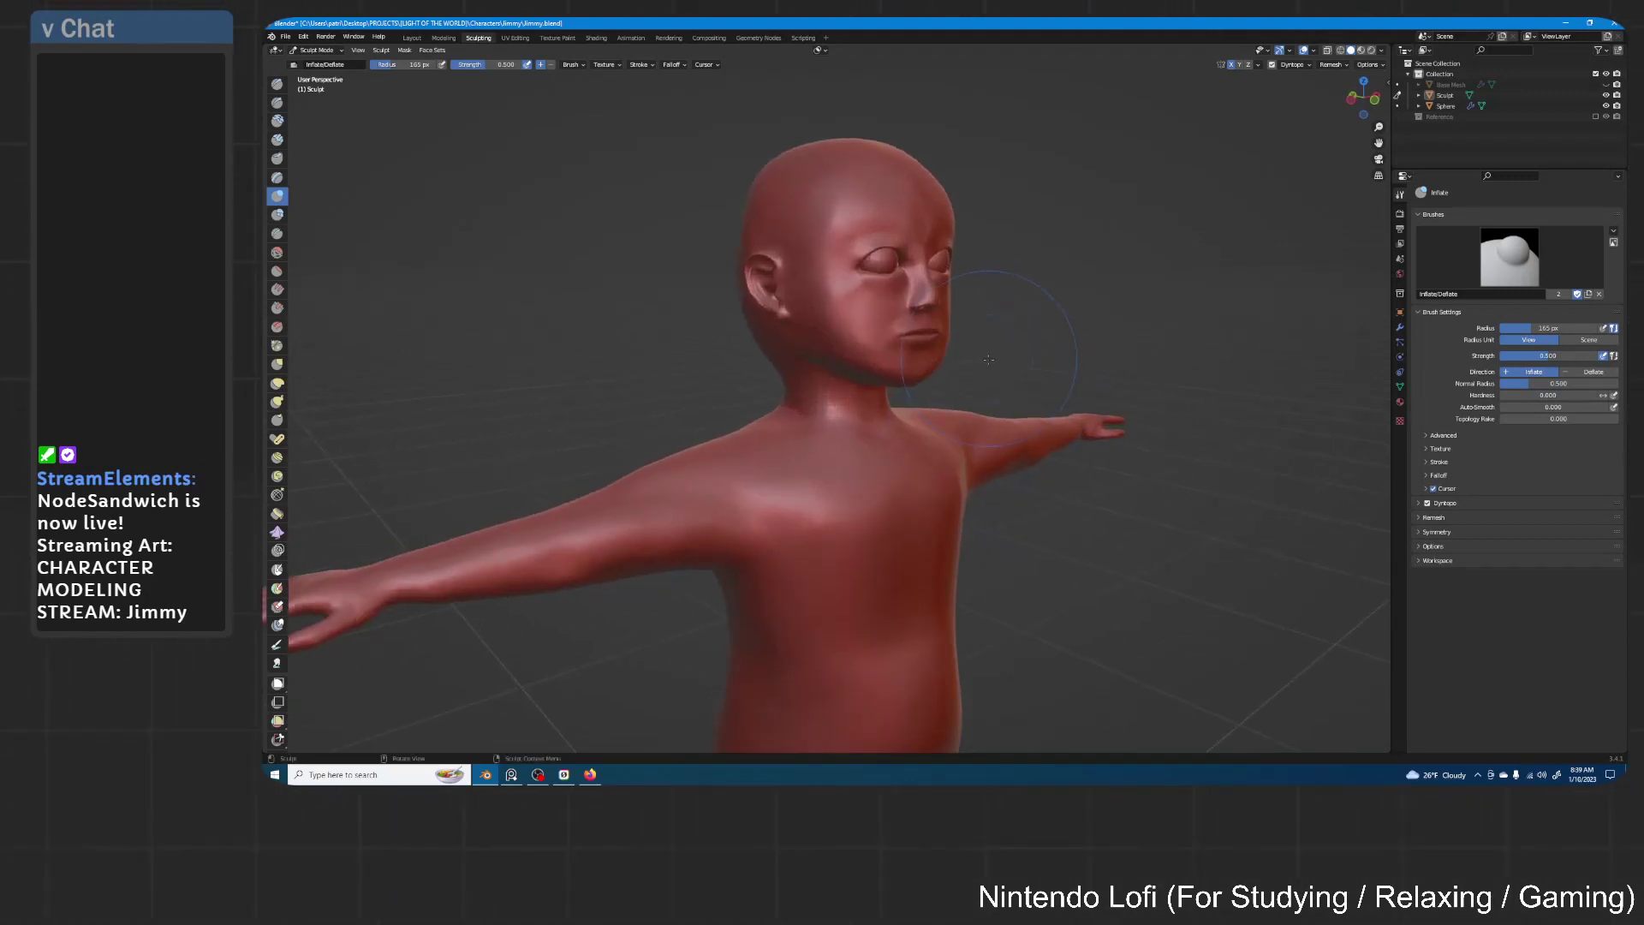
{"action": "scroll", "coordinate": [979, 375], "scroll_direction": "up", "scroll_amount": 3}
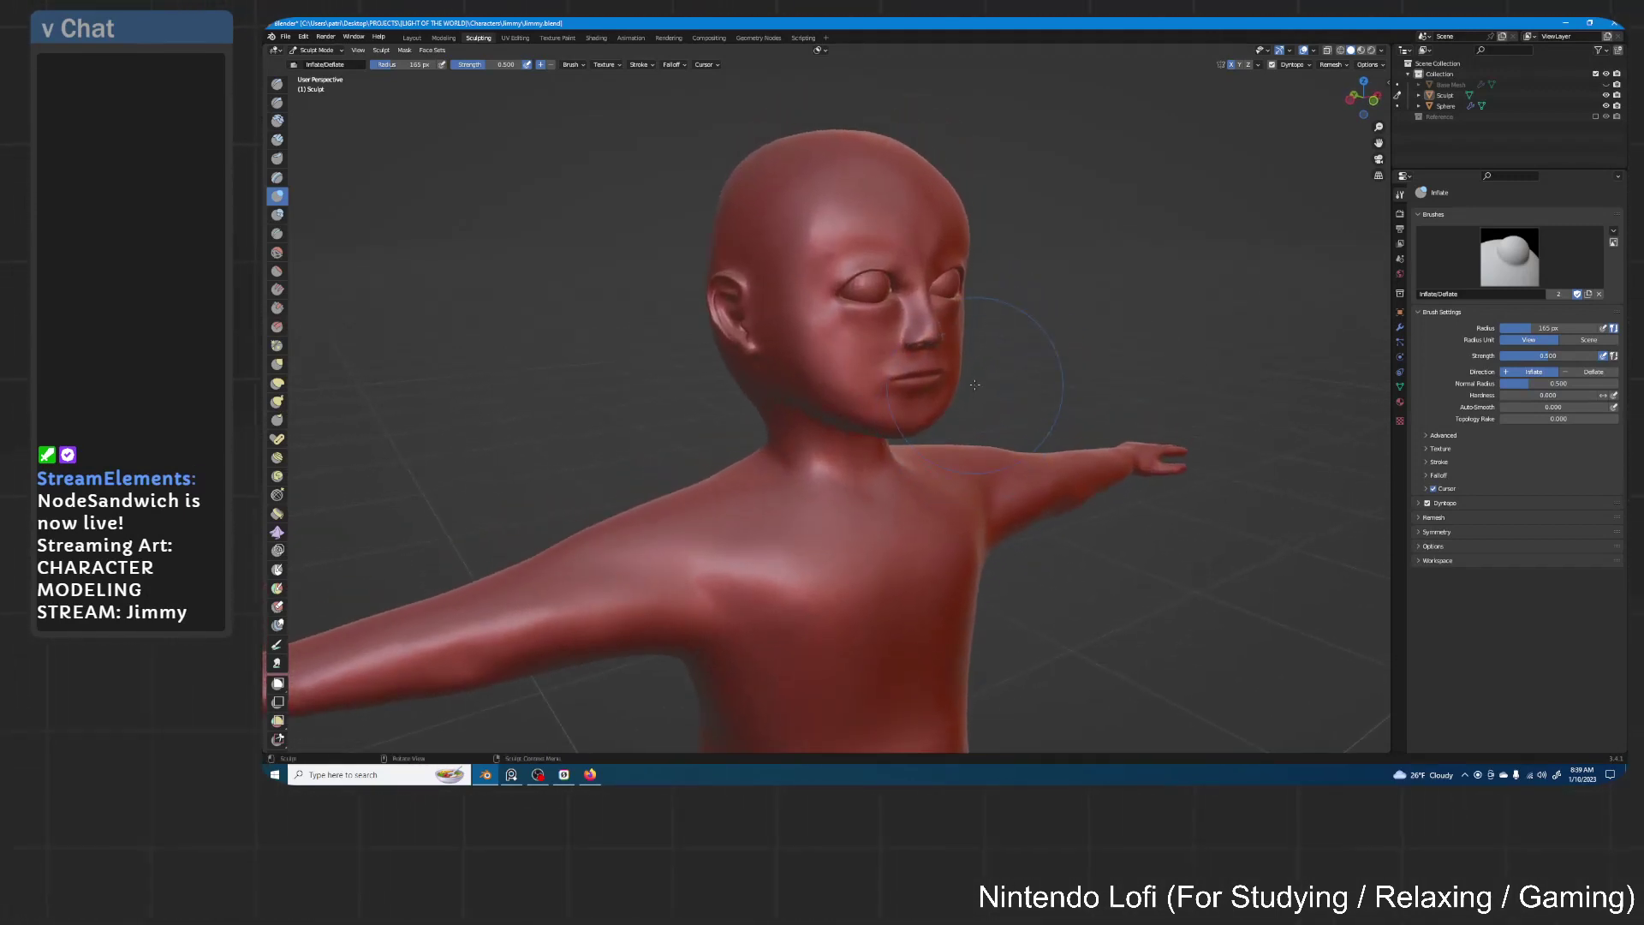
Nudge the mouth area slightly back in the side profile with a smaller Grab brush
{"action": "key", "text": "g"}
{"action": "scroll", "coordinate": [965, 377], "scroll_direction": "up", "scroll_amount": 4}
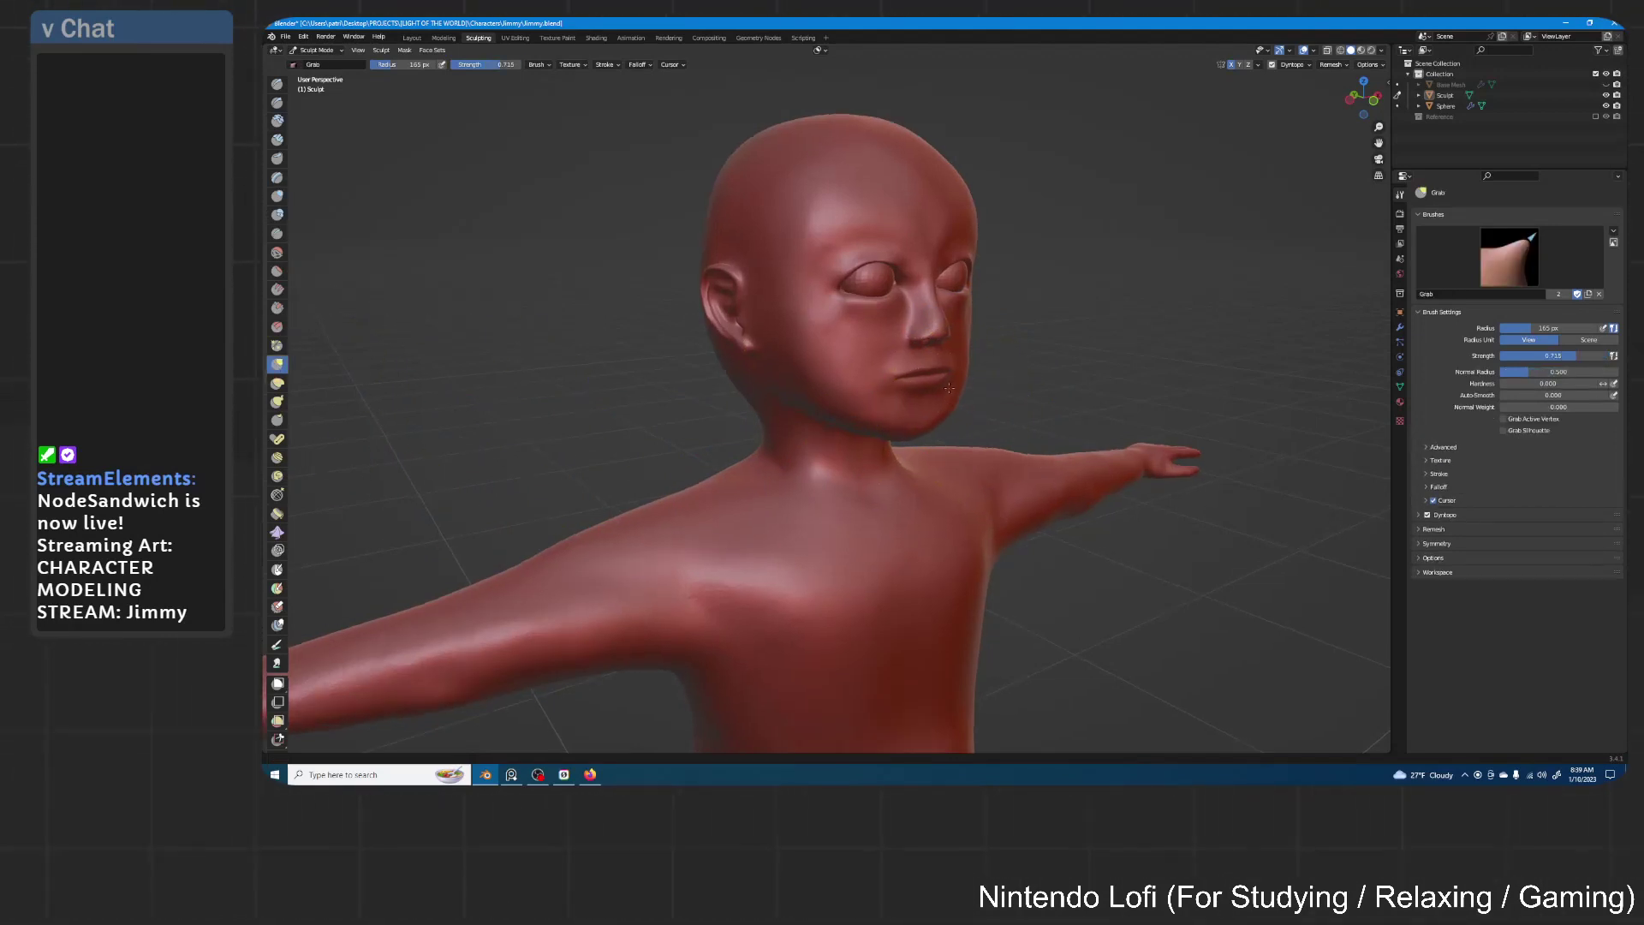
{"action": "middle_click_drag", "start_coordinate": [1010, 347], "coordinate": [936, 426]}
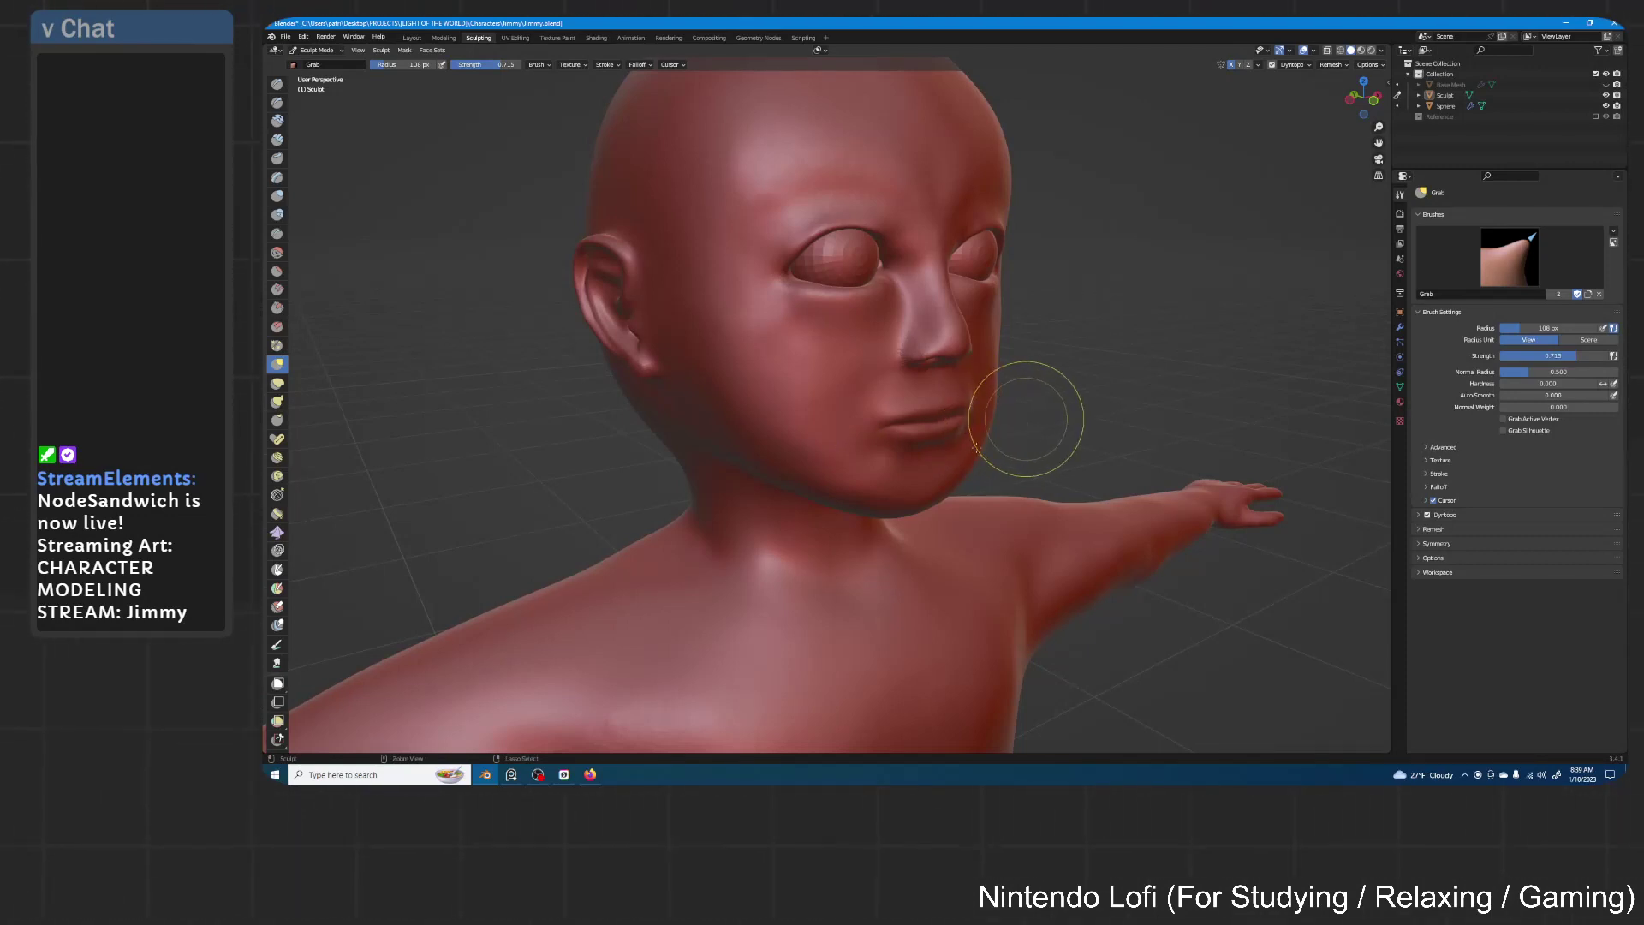
{"action": "middle_click_drag", "start_coordinate": [936, 448], "coordinate": [979, 402]}
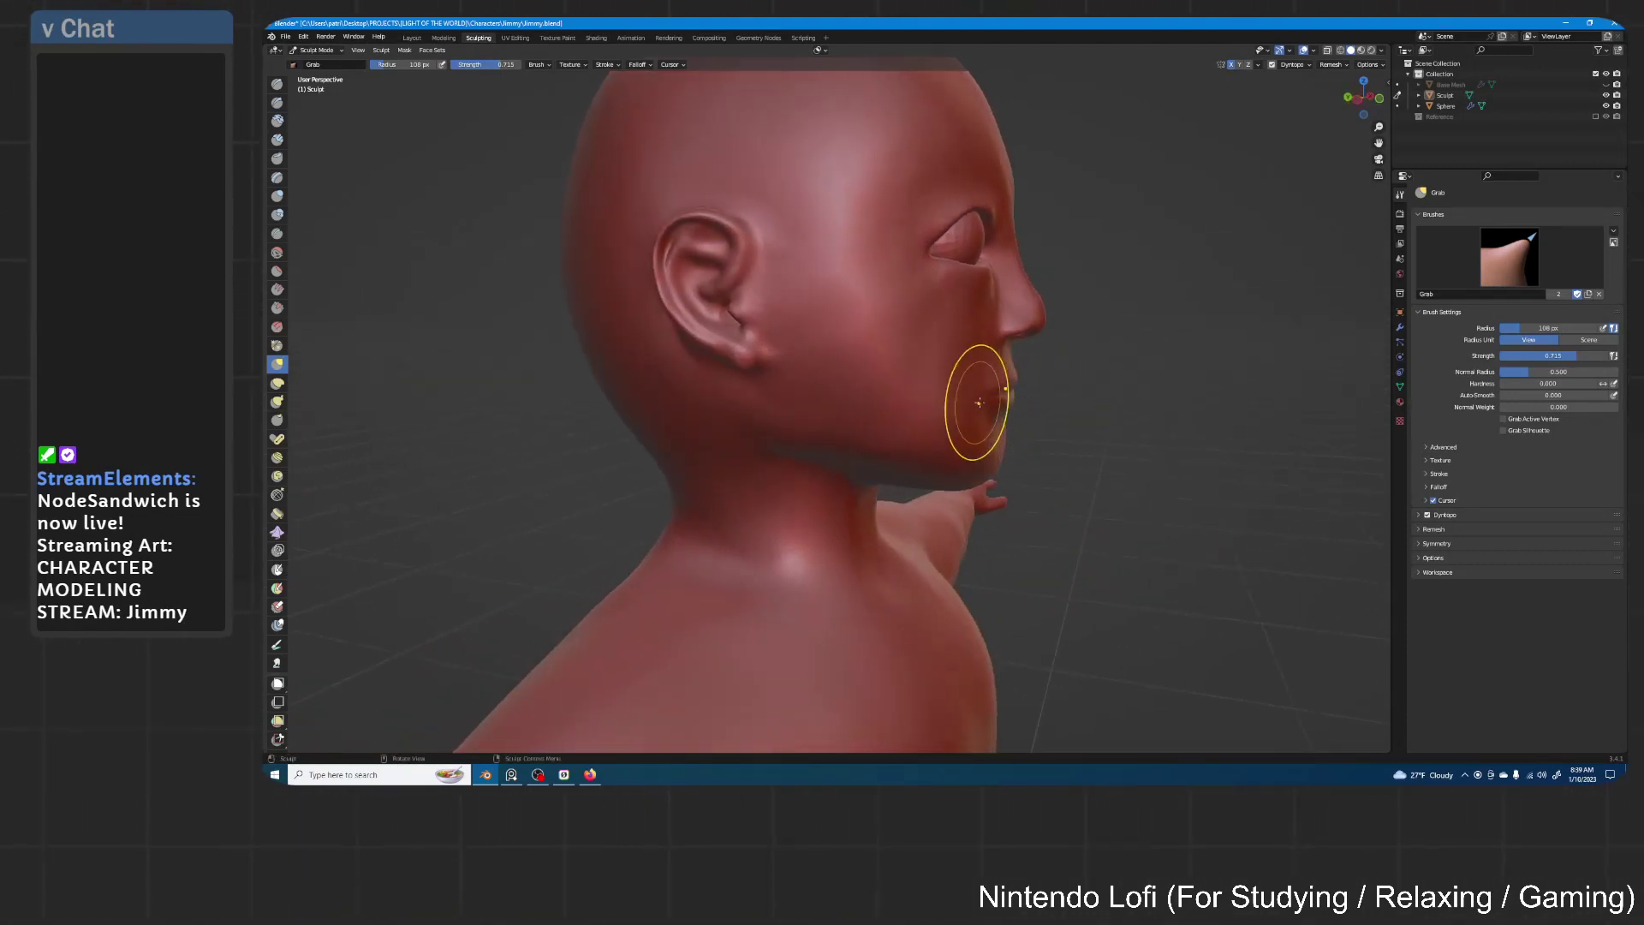
{"action": "scroll", "coordinate": [978, 402], "scroll_direction": "down", "scroll_amount": 5}
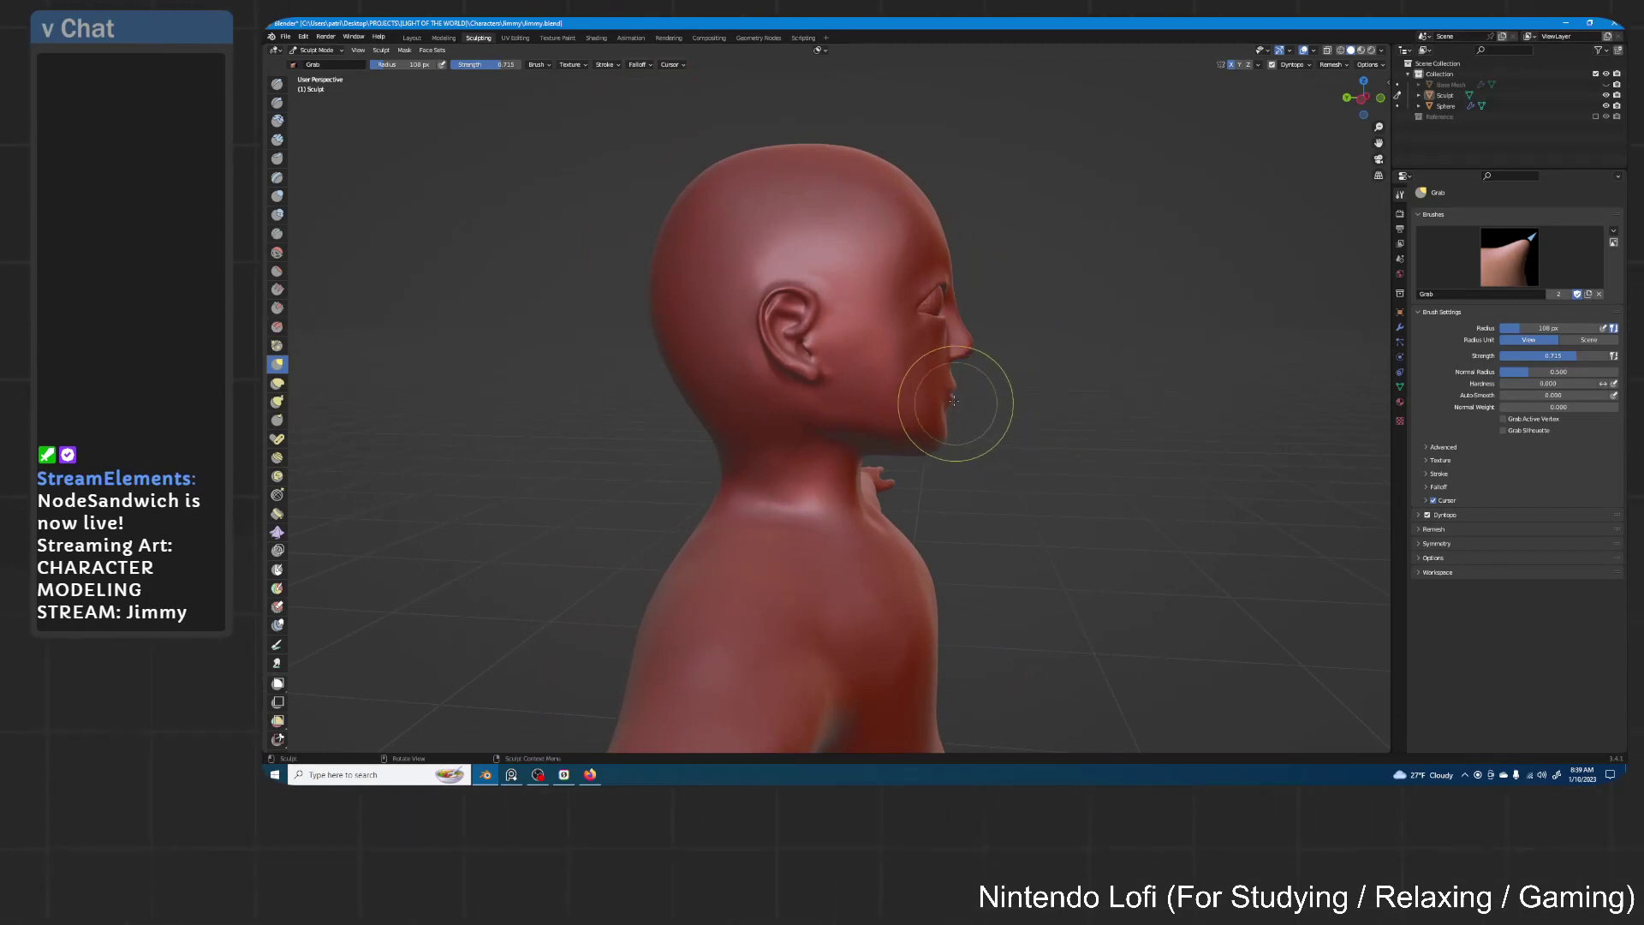
{"action": "left_click_drag", "start_coordinate": [944, 397], "coordinate": [939, 399]}
Reshape the lower face and pull the chin slightly back in the side profile with a larger Grab brush
{"action": "key", "text": "KP_1"}
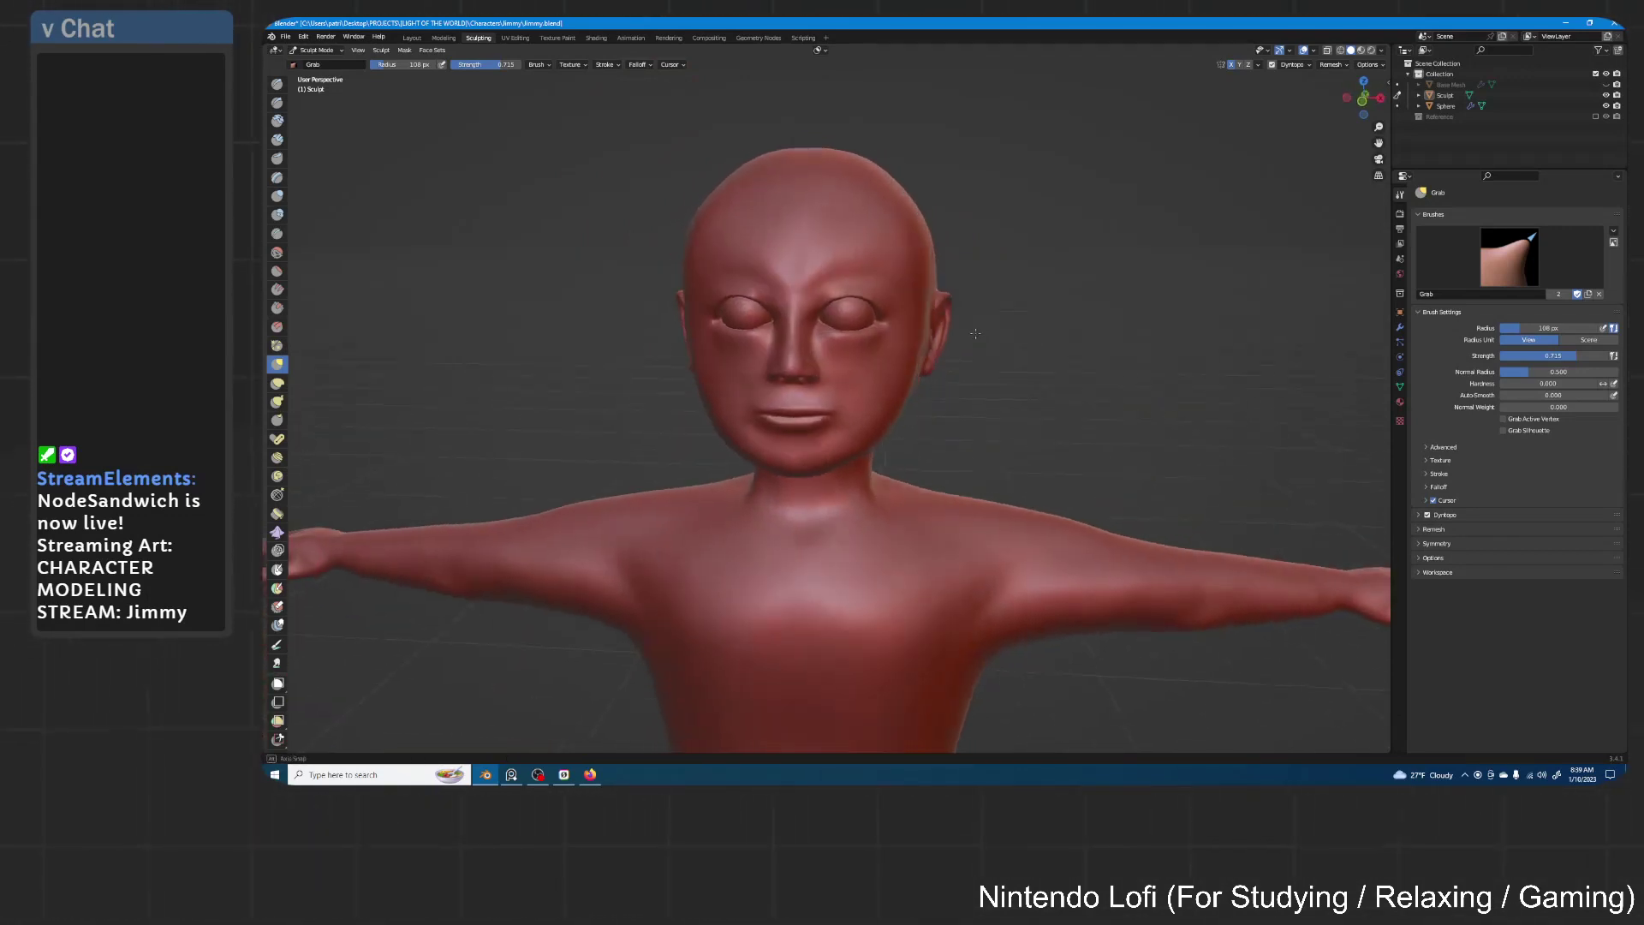
{"action": "middle_click_drag", "start_coordinate": [952, 408], "coordinate": [940, 397]}
{"action": "scroll", "coordinate": [933, 406], "scroll_direction": "down", "scroll_amount": 1}
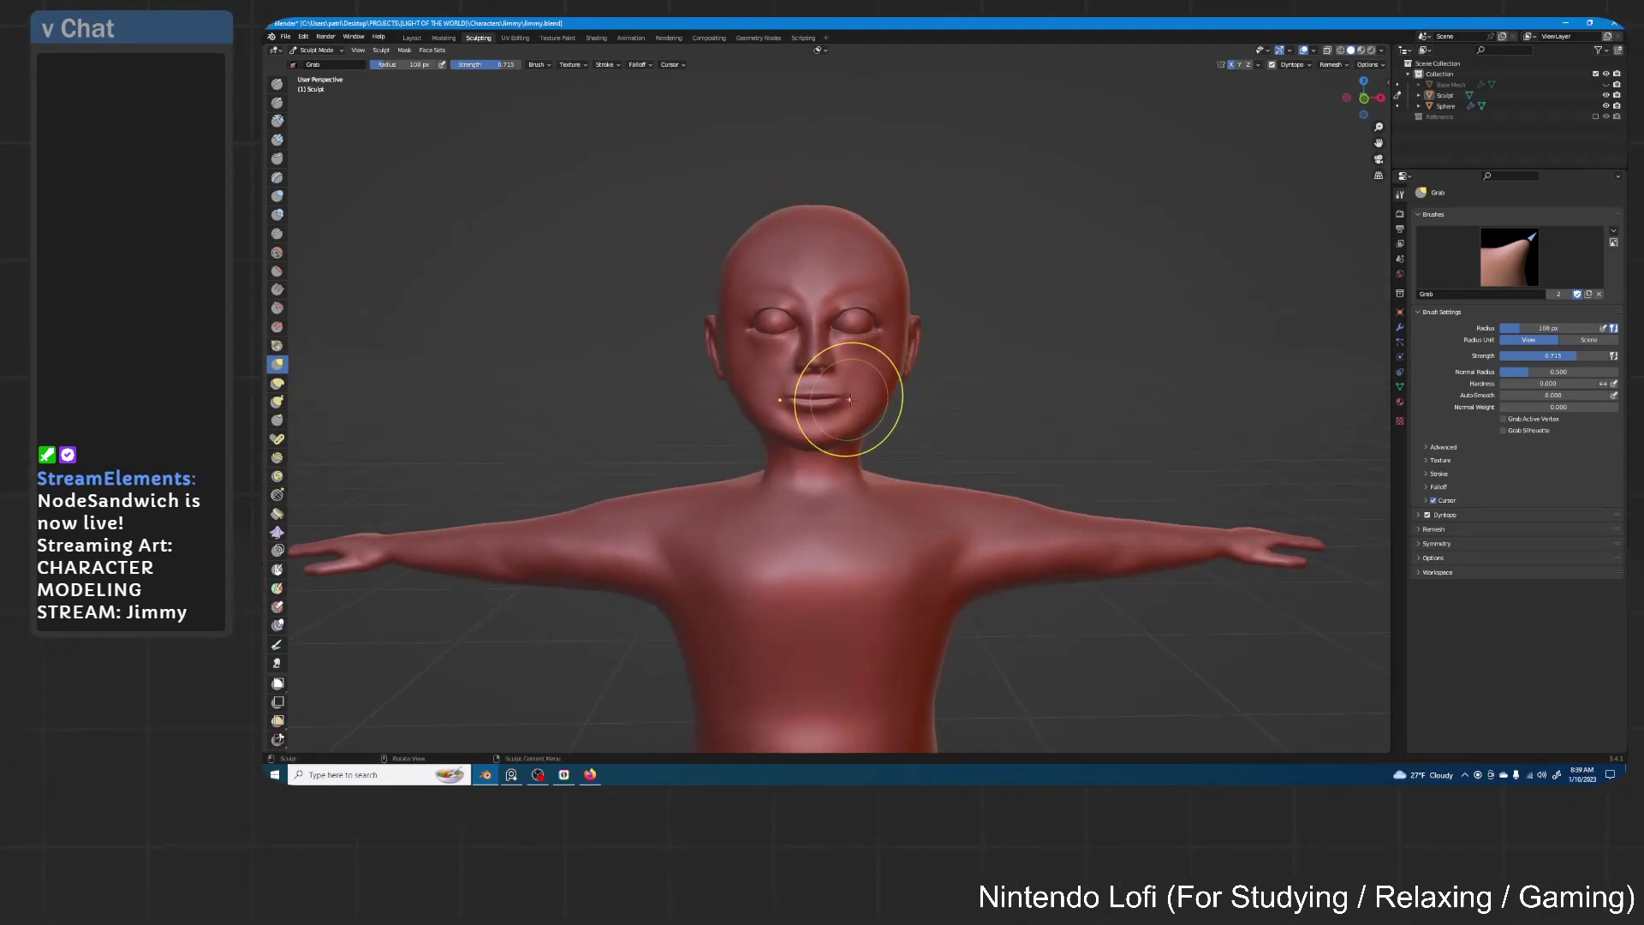
{"action": "scroll", "coordinate": [850, 399], "scroll_direction": "down", "scroll_amount": 3}
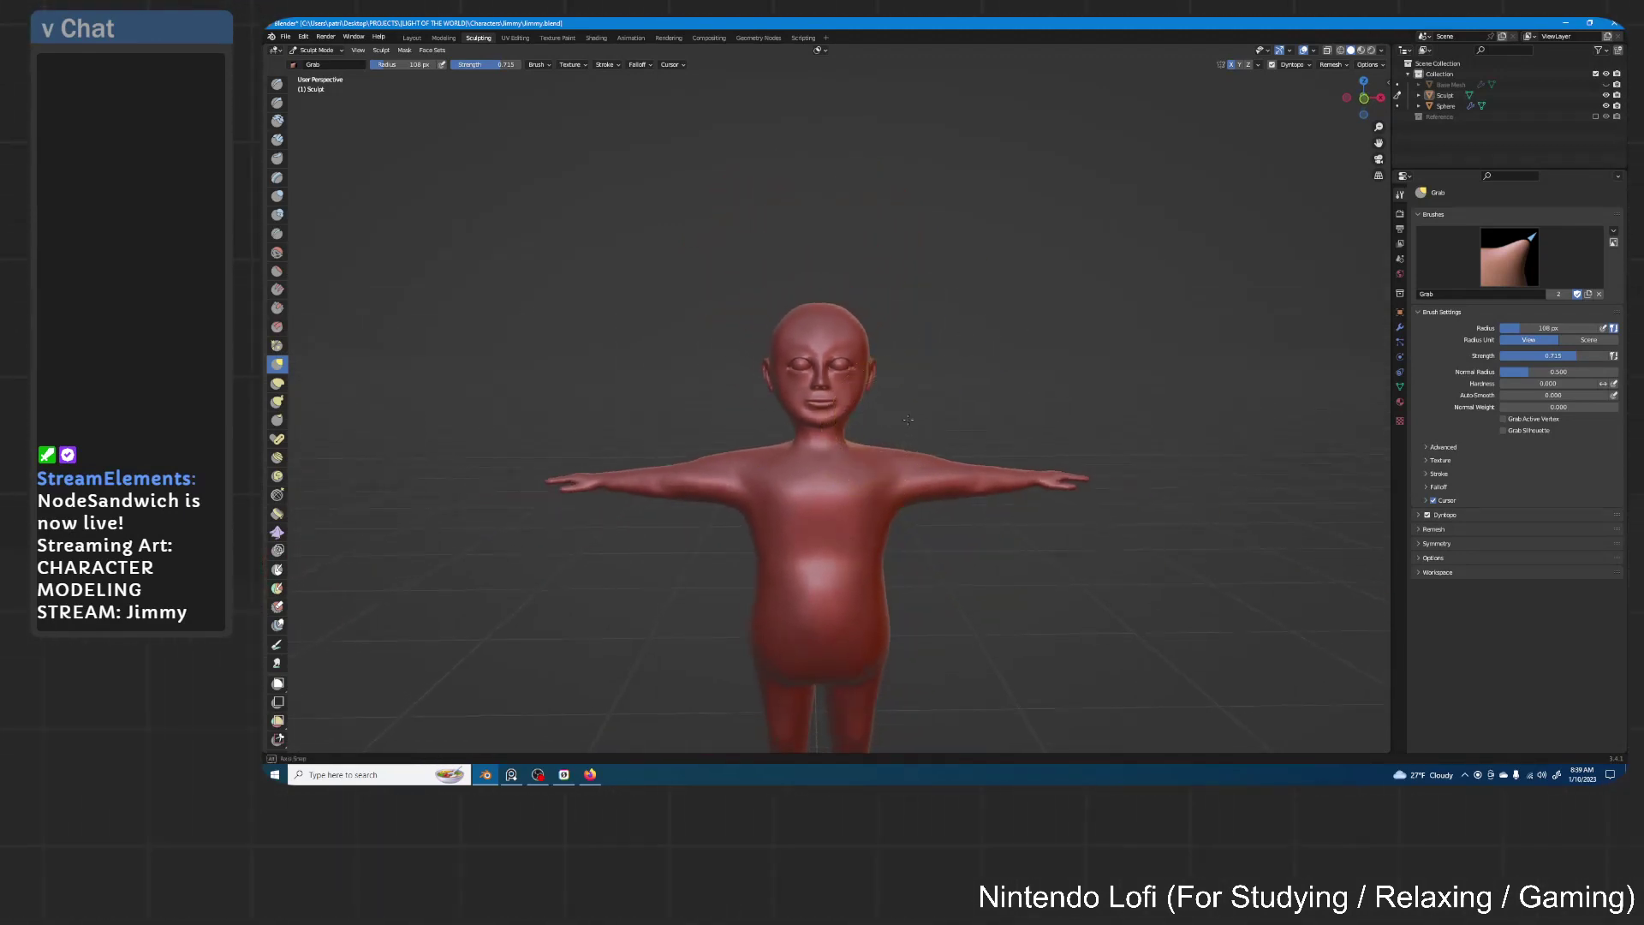
{"action": "mouse_move", "coordinate": [878, 434]}
{"action": "middle_mouse_down"}
{"action": "mouse_move", "coordinate": [1010, 432]}
{"action": "mouse_move", "coordinate": [941, 432]}
{"action": "mouse_move", "coordinate": [957, 431]}
{"action": "mouse_move", "coordinate": [943, 418]}
{"action": "mouse_move", "coordinate": [1008, 416]}
{"action": "mouse_move", "coordinate": [1070, 309]}
{"action": "middle_mouse_up"}
{"action": "key", "text": "f"}
{"action": "left_click", "coordinate": [1099, 414]}
{"action": "middle_click_drag", "start_coordinate": [1035, 400], "coordinate": [1042, 407]}
{"action": "left_click_drag", "start_coordinate": [991, 402], "coordinate": [952, 431]}
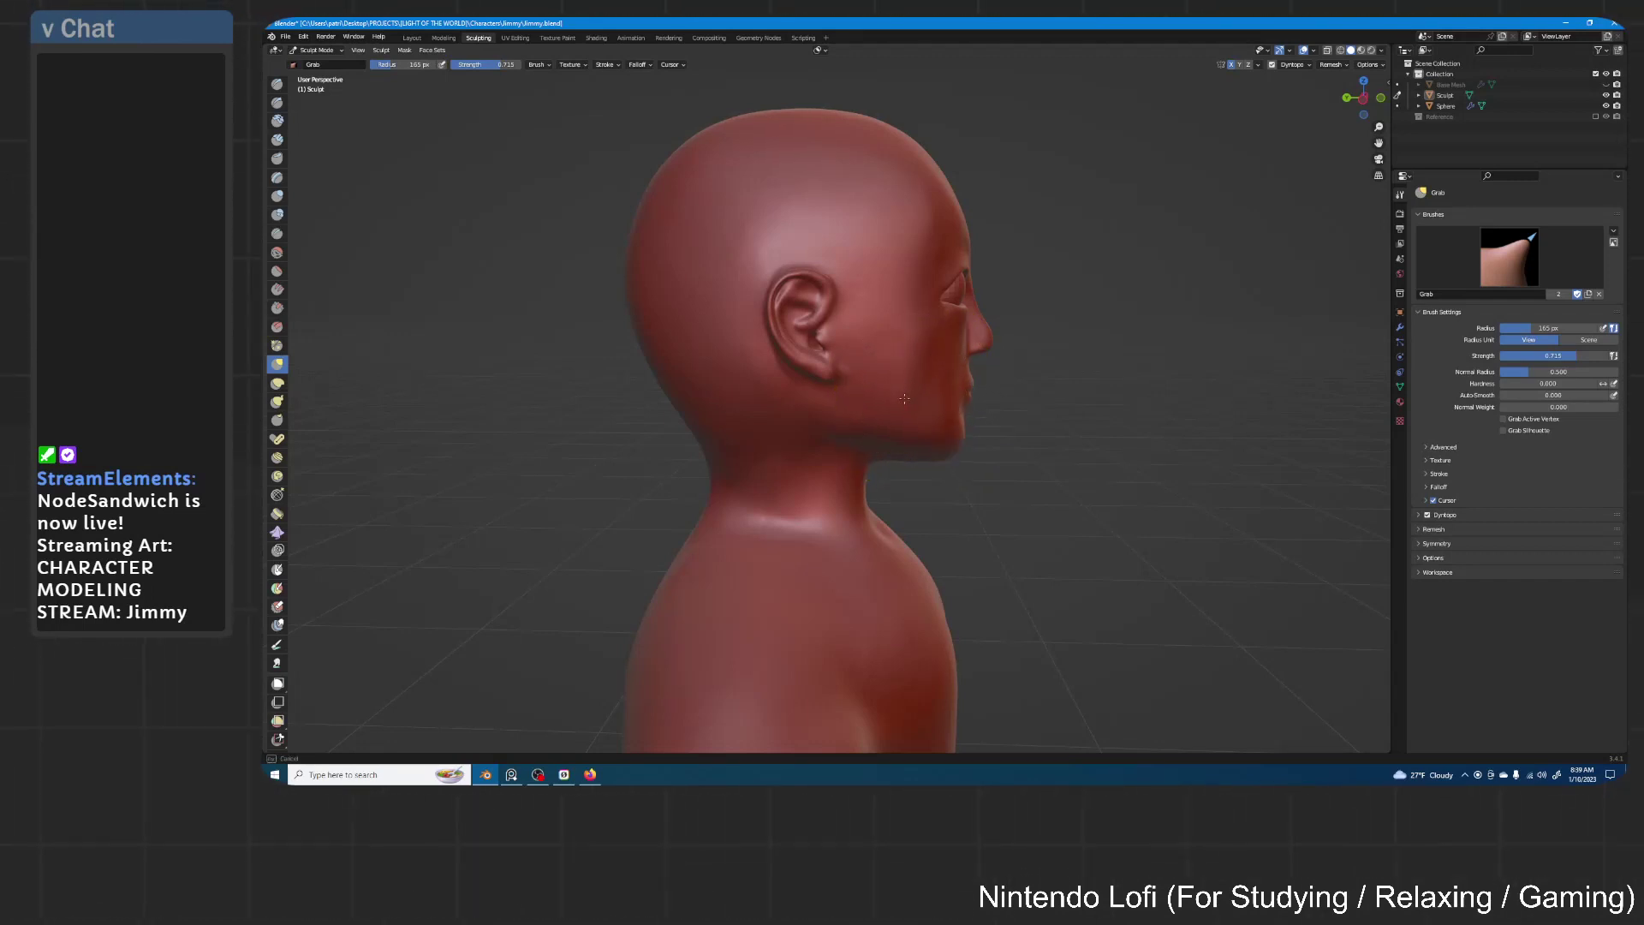
{"action": "left_click_drag", "start_coordinate": [966, 440], "coordinate": [956, 444]}
Adjust the lips with small Grab strokes in the side profile and at a three-quarter angle
{"action": "left_click_drag", "start_coordinate": [969, 390], "coordinate": [970, 385]}
{"action": "middle_click_drag", "start_coordinate": [970, 386], "coordinate": [945, 409]}
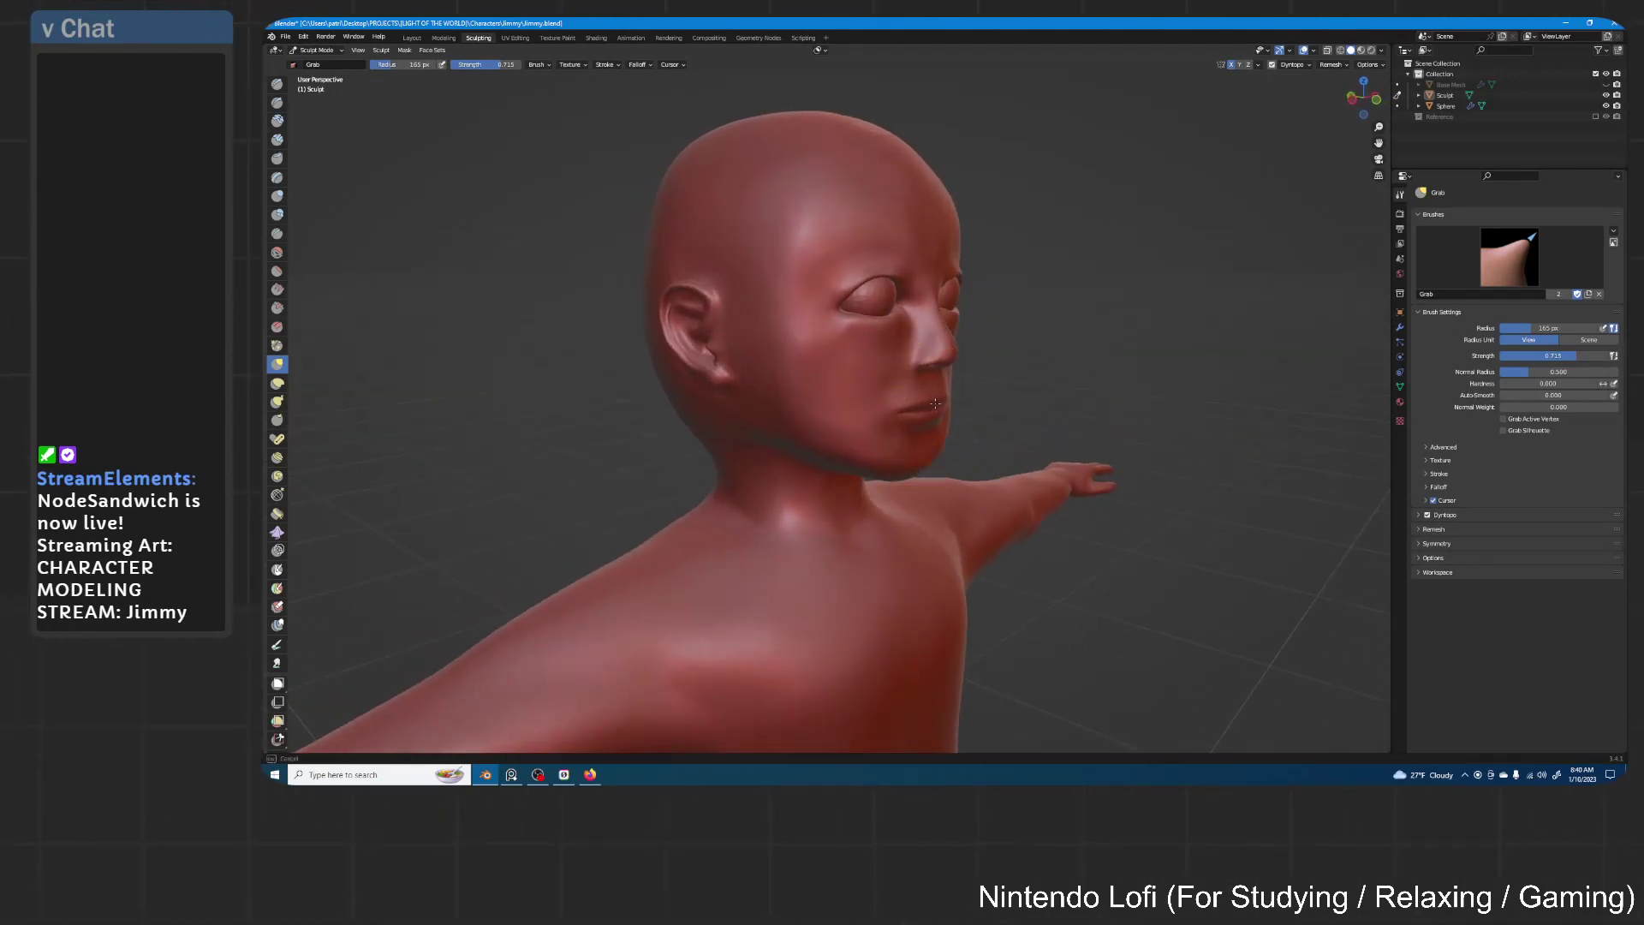
{"action": "left_click_drag", "start_coordinate": [933, 411], "coordinate": [934, 411]}
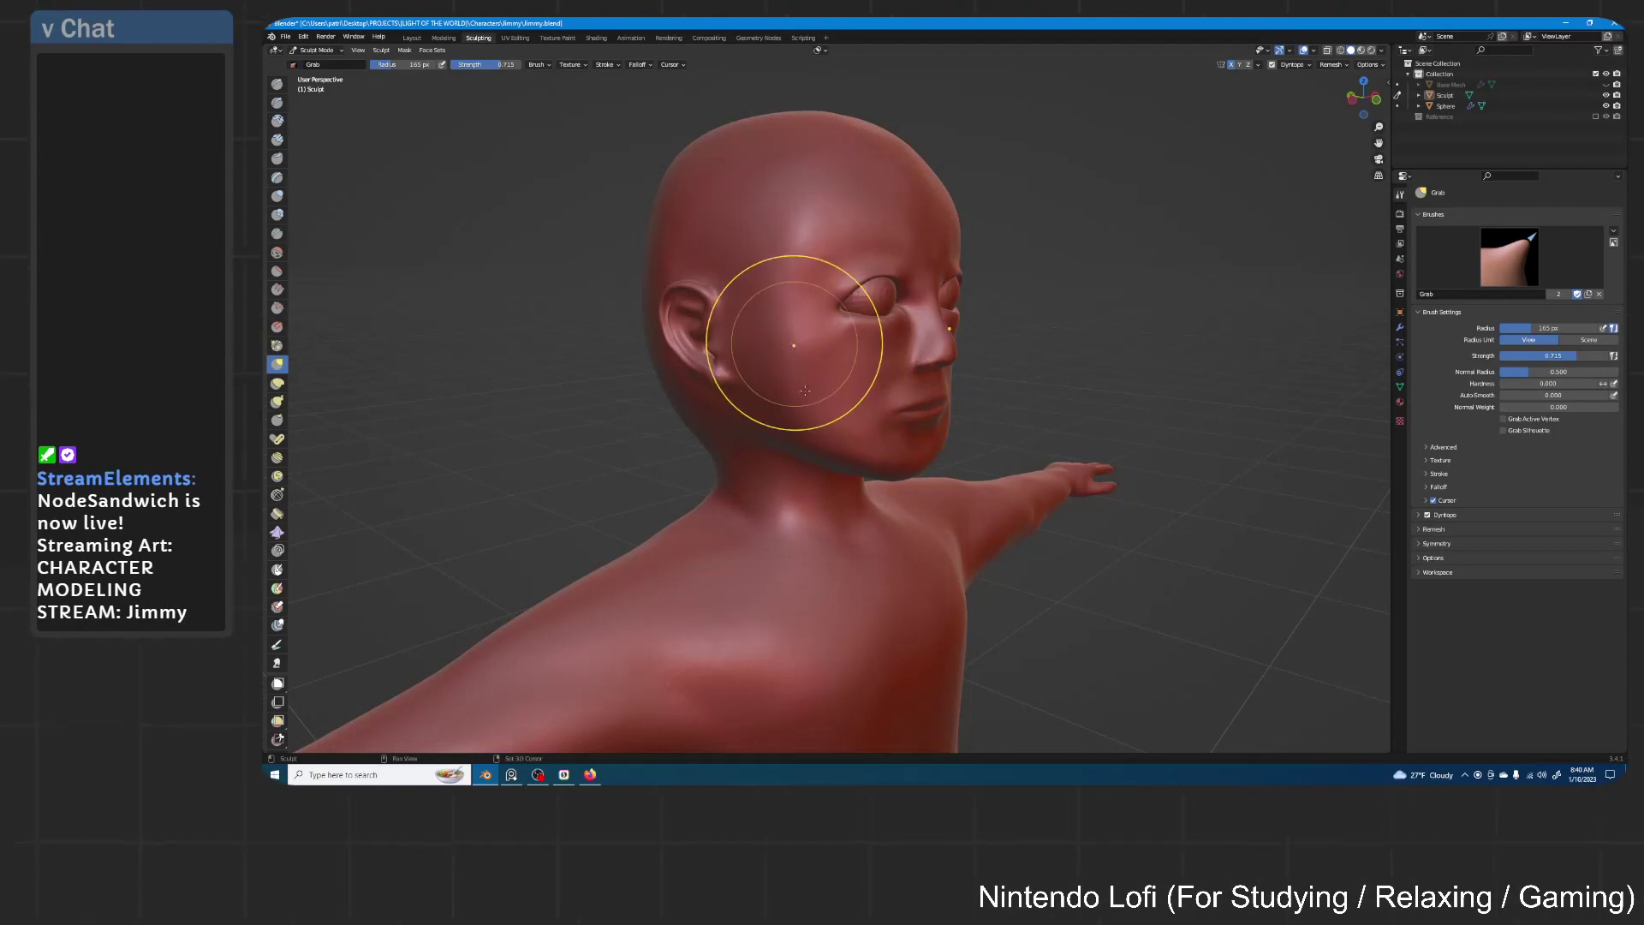
Pull the cheek beside the mouth back toward the ear with the Grab brush in the side profile
{"action": "mouse_move", "coordinate": [916, 347]}
{"action": "middle_mouse_down"}
{"action": "mouse_move", "coordinate": [970, 353]}
{"action": "mouse_move", "coordinate": [933, 377]}
{"action": "mouse_move", "coordinate": [1025, 434]}
{"action": "middle_mouse_up"}
{"action": "scroll", "coordinate": [929, 389], "scroll_direction": "down", "scroll_amount": 3}
{"action": "scroll", "coordinate": [927, 402], "scroll_direction": "down", "scroll_amount": 3}
{"action": "scroll", "coordinate": [976, 419], "scroll_direction": "up", "scroll_amount": 4}
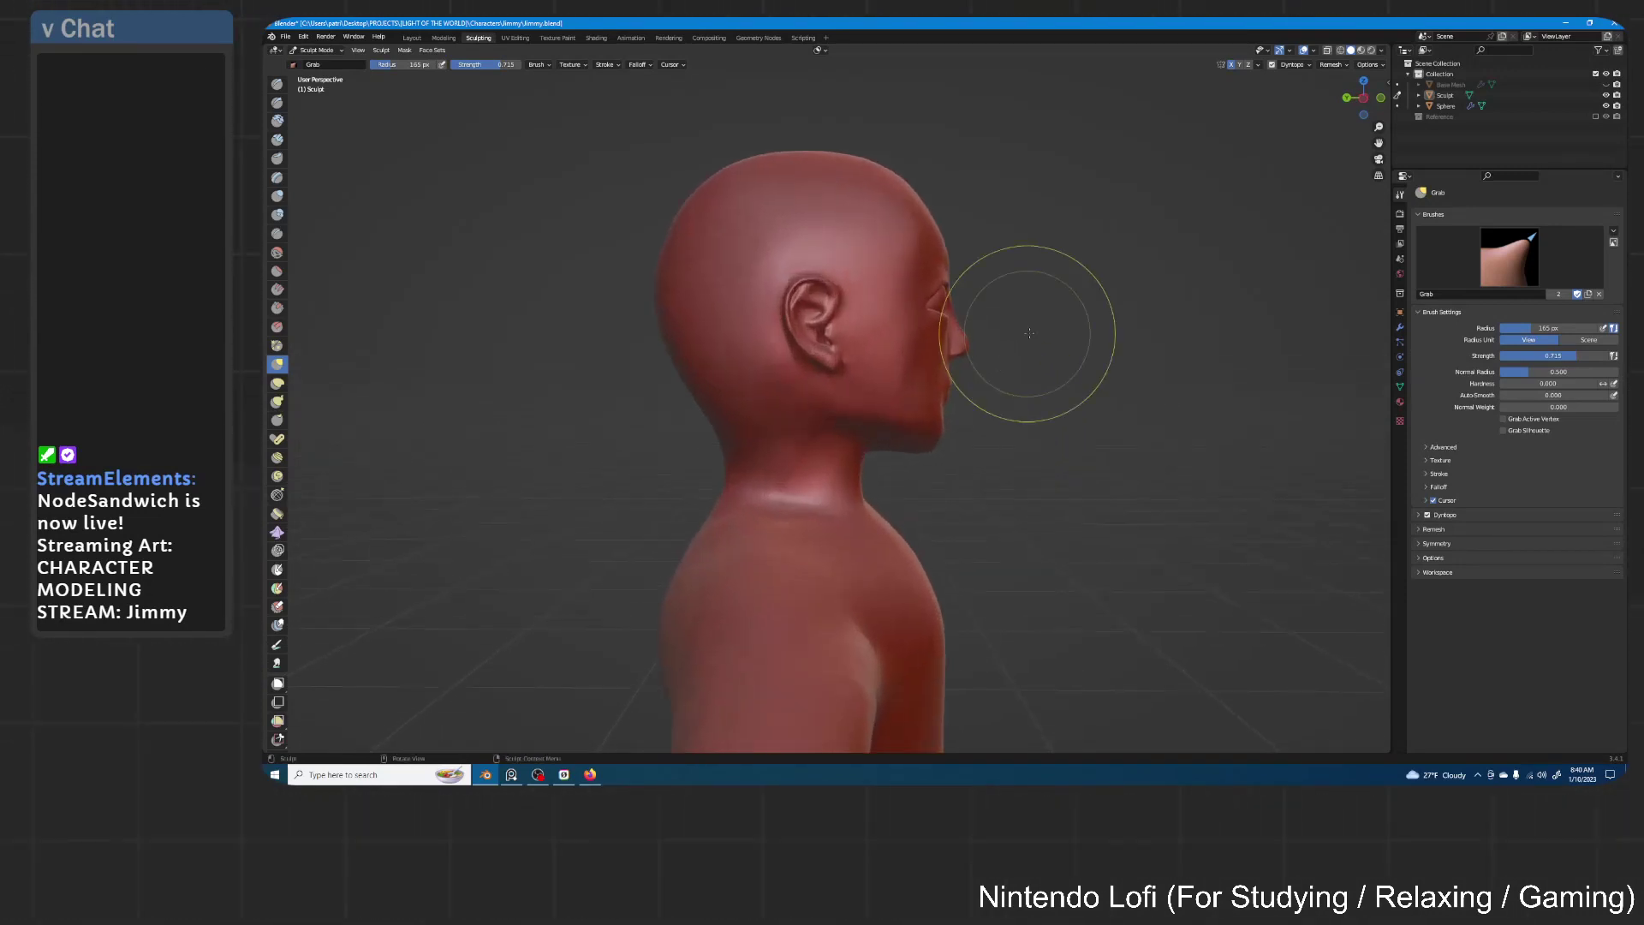
{"action": "middle_click_drag", "start_coordinate": [1027, 334], "coordinate": [975, 398]}
{"action": "scroll", "coordinate": [997, 386], "scroll_direction": "up", "scroll_amount": 3}
{"action": "scroll", "coordinate": [976, 399], "scroll_direction": "up", "scroll_amount": 2}
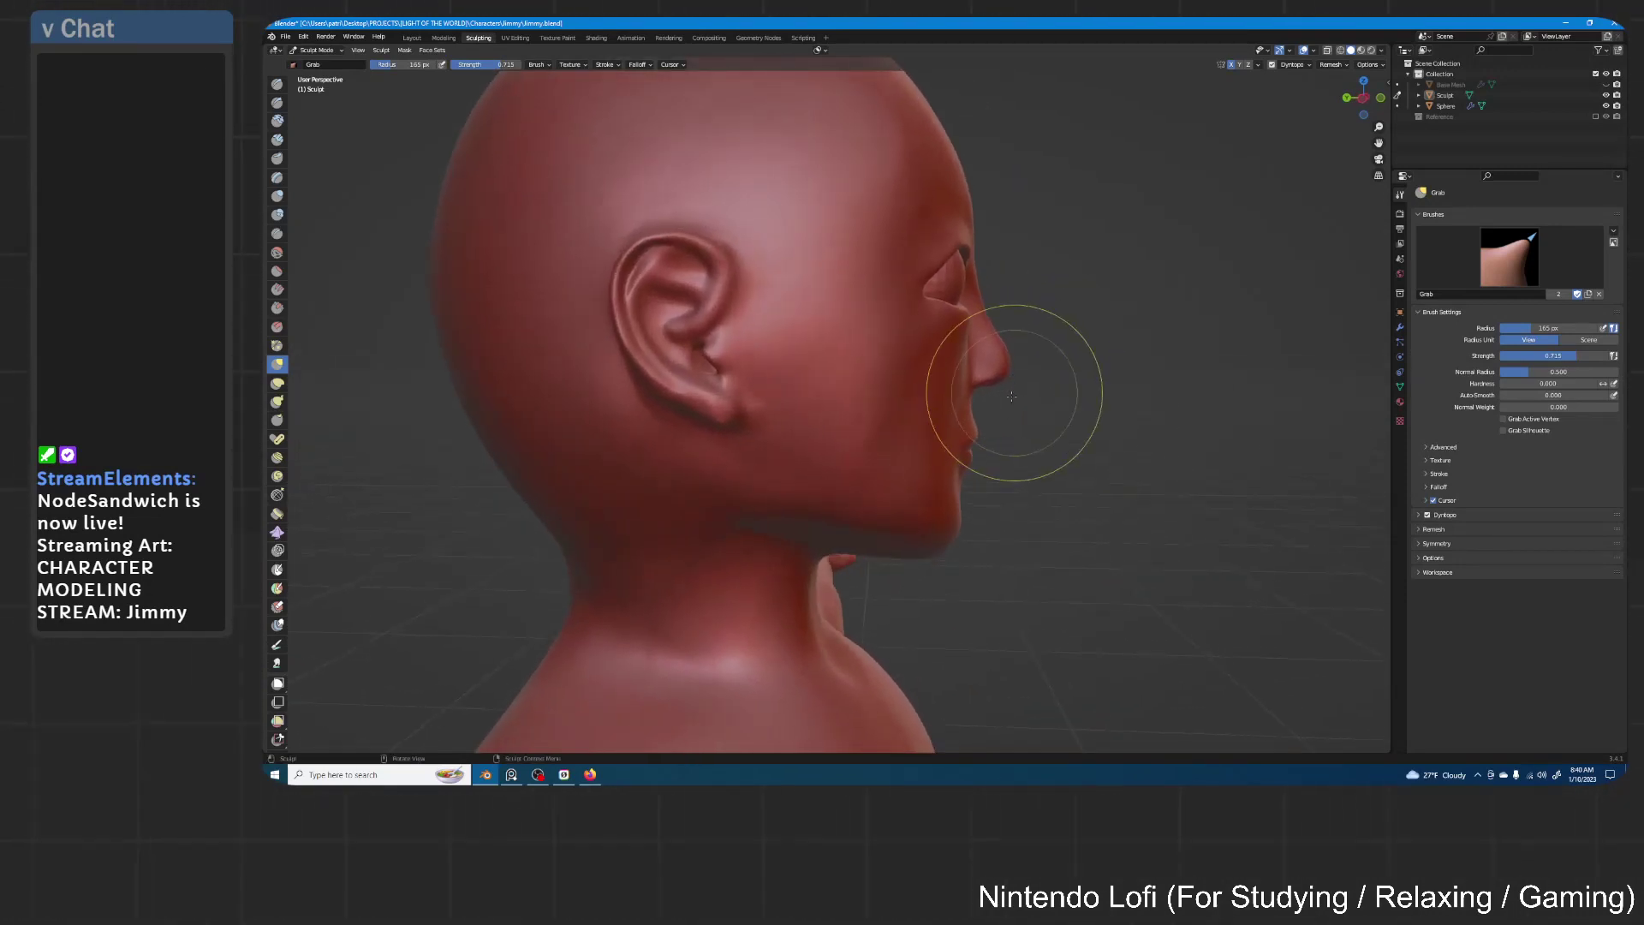
{"action": "left_click_drag", "start_coordinate": [922, 420], "coordinate": [880, 423]}
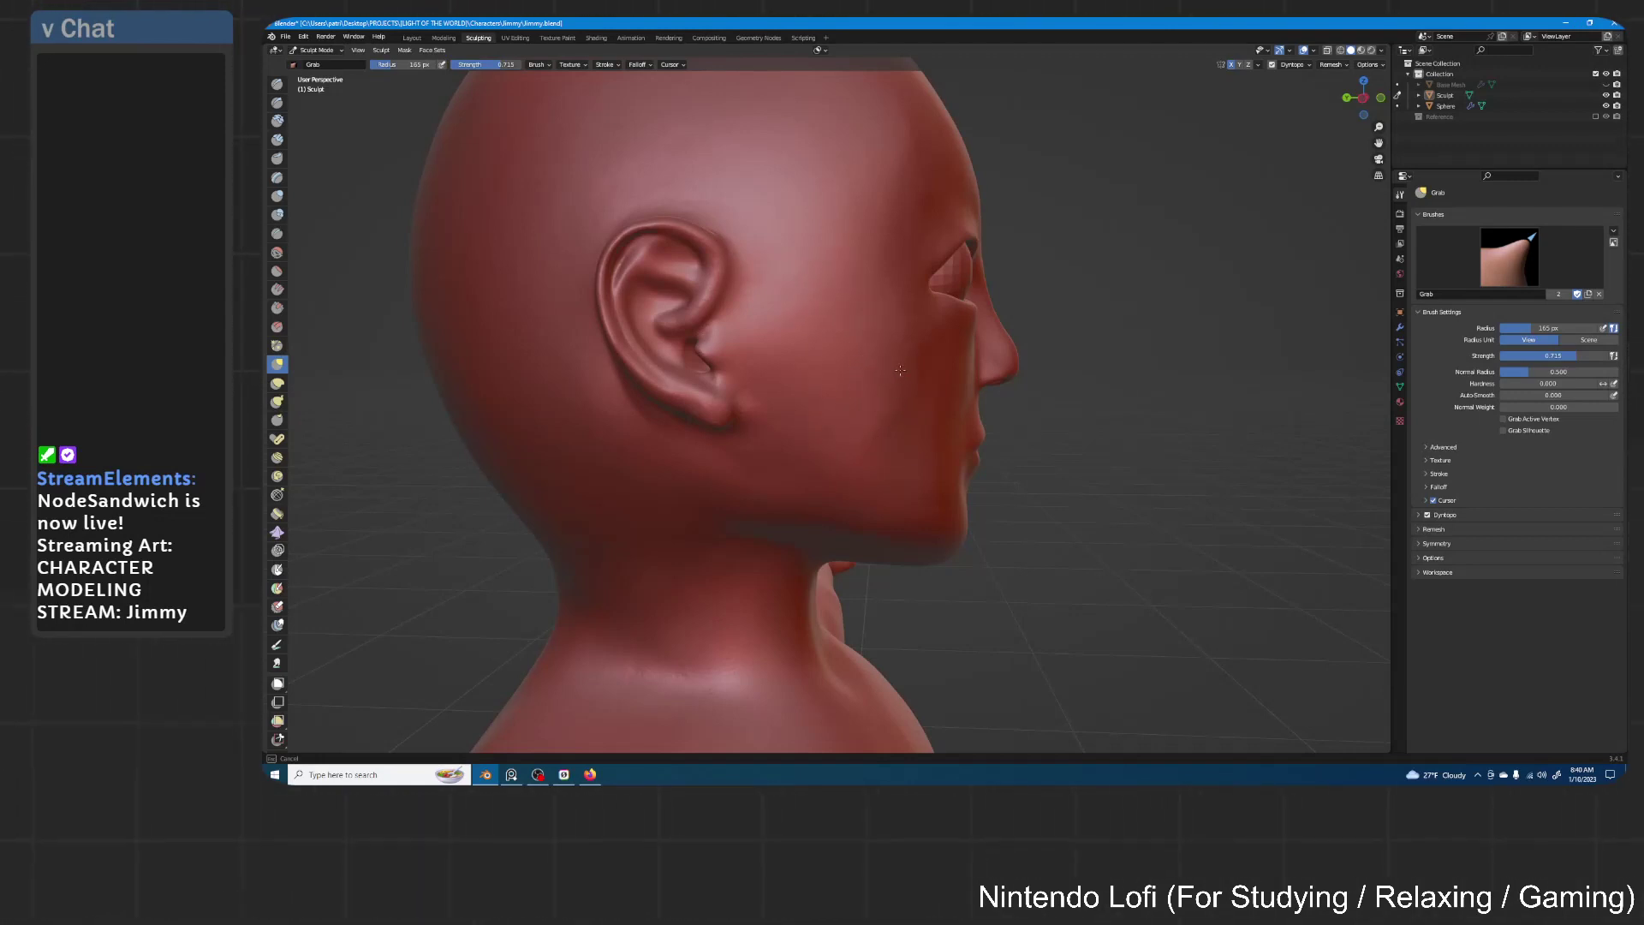
Examine the proportions of the head against the whole figure at a three-quarter angle
{"action": "scroll", "coordinate": [894, 331], "scroll_direction": "down", "scroll_amount": 2}
{"action": "middle_click_drag", "start_coordinate": [947, 337], "coordinate": [993, 351]}
{"action": "scroll", "coordinate": [936, 367], "scroll_direction": "down", "scroll_amount": 5}
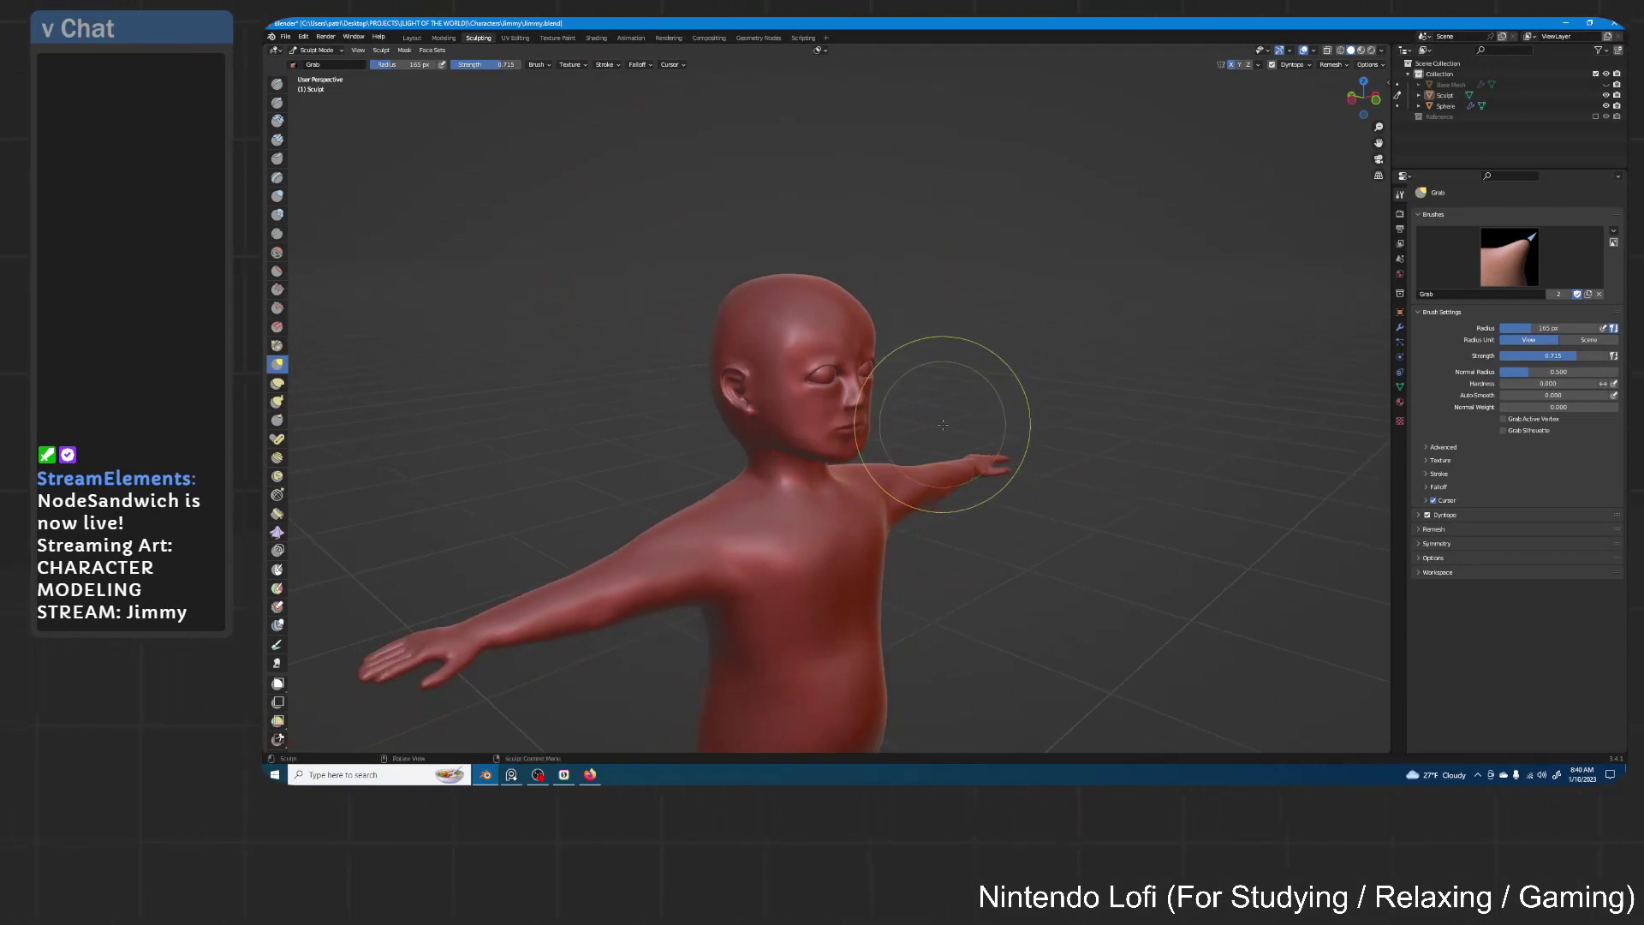
{"action": "mouse_move", "coordinate": [920, 431]}
{"action": "middle_mouse_down", "text": "shift"}
{"action": "mouse_move", "coordinate": [937, 386]}
{"action": "mouse_move", "coordinate": [954, 404]}
{"action": "mouse_move", "coordinate": [944, 427]}
{"action": "middle_mouse_up", "text": "shift"}
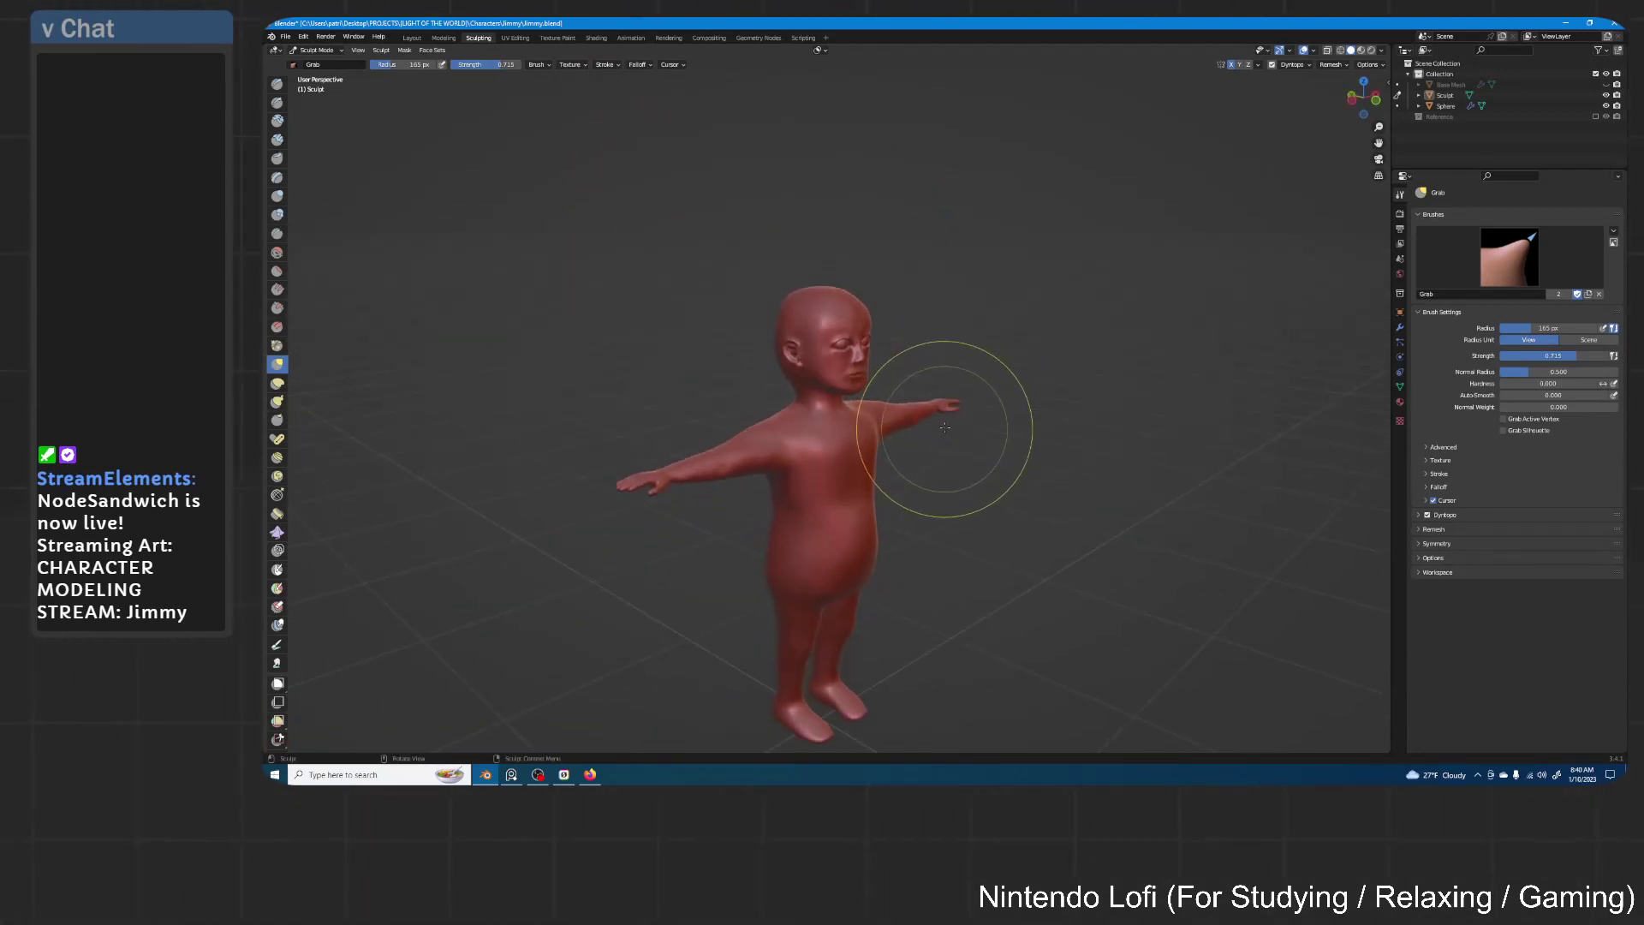
{"action": "middle_click_drag", "start_coordinate": [968, 365], "coordinate": [972, 320], "text": "shift"}
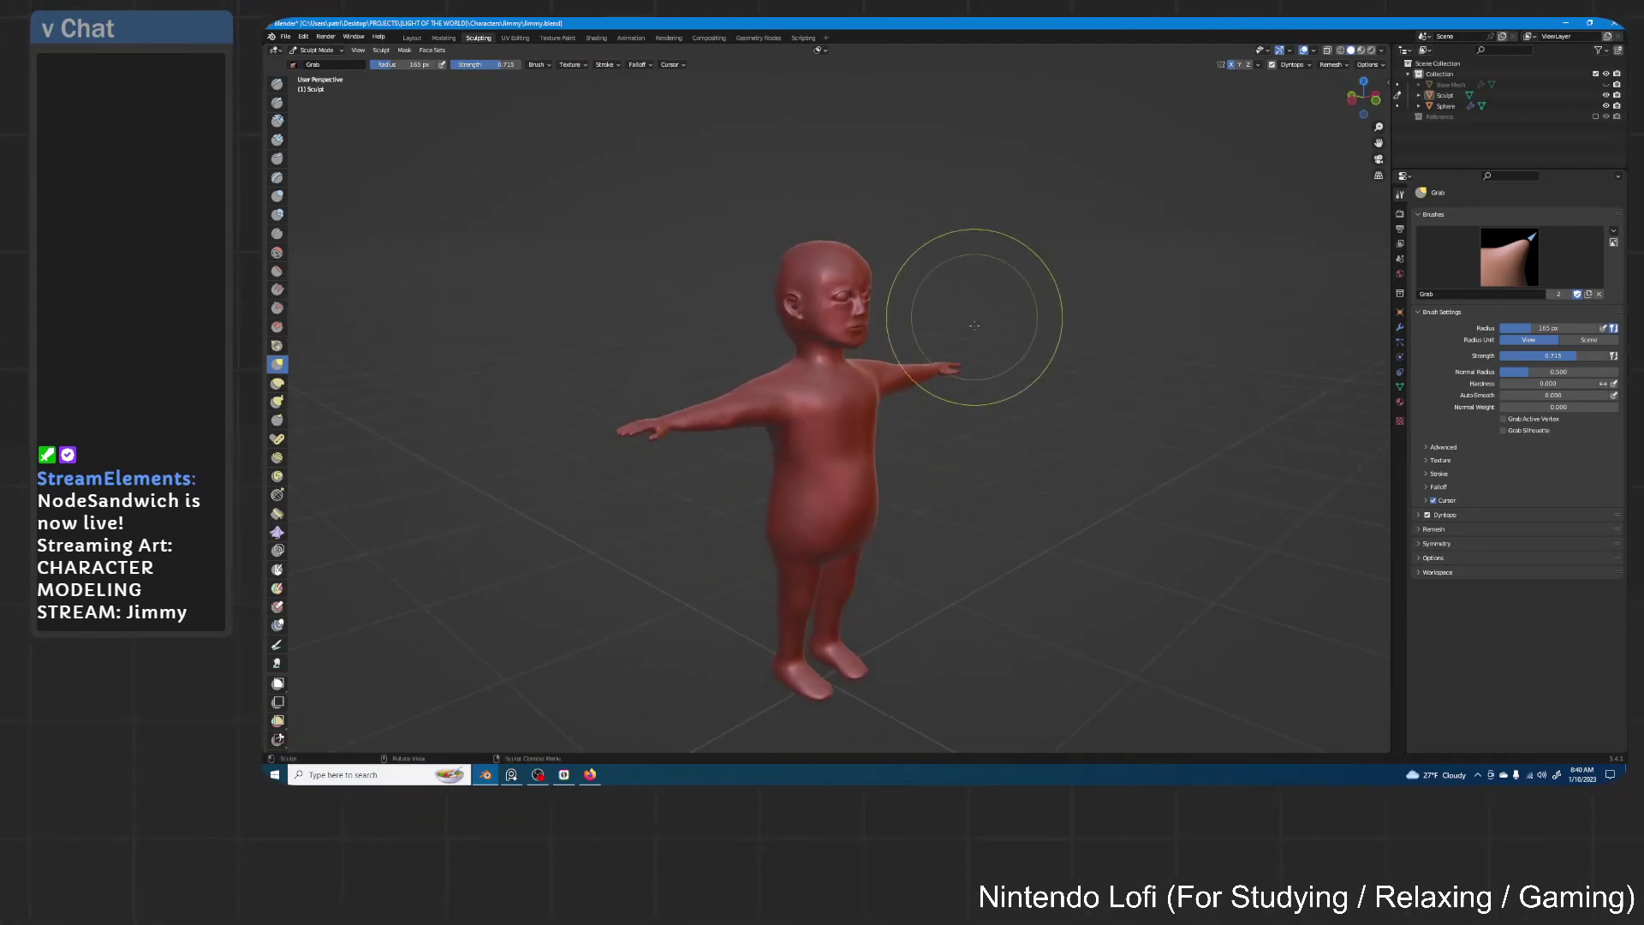
{"action": "middle_click_drag", "start_coordinate": [965, 385], "coordinate": [962, 356], "text": "ctrl"}
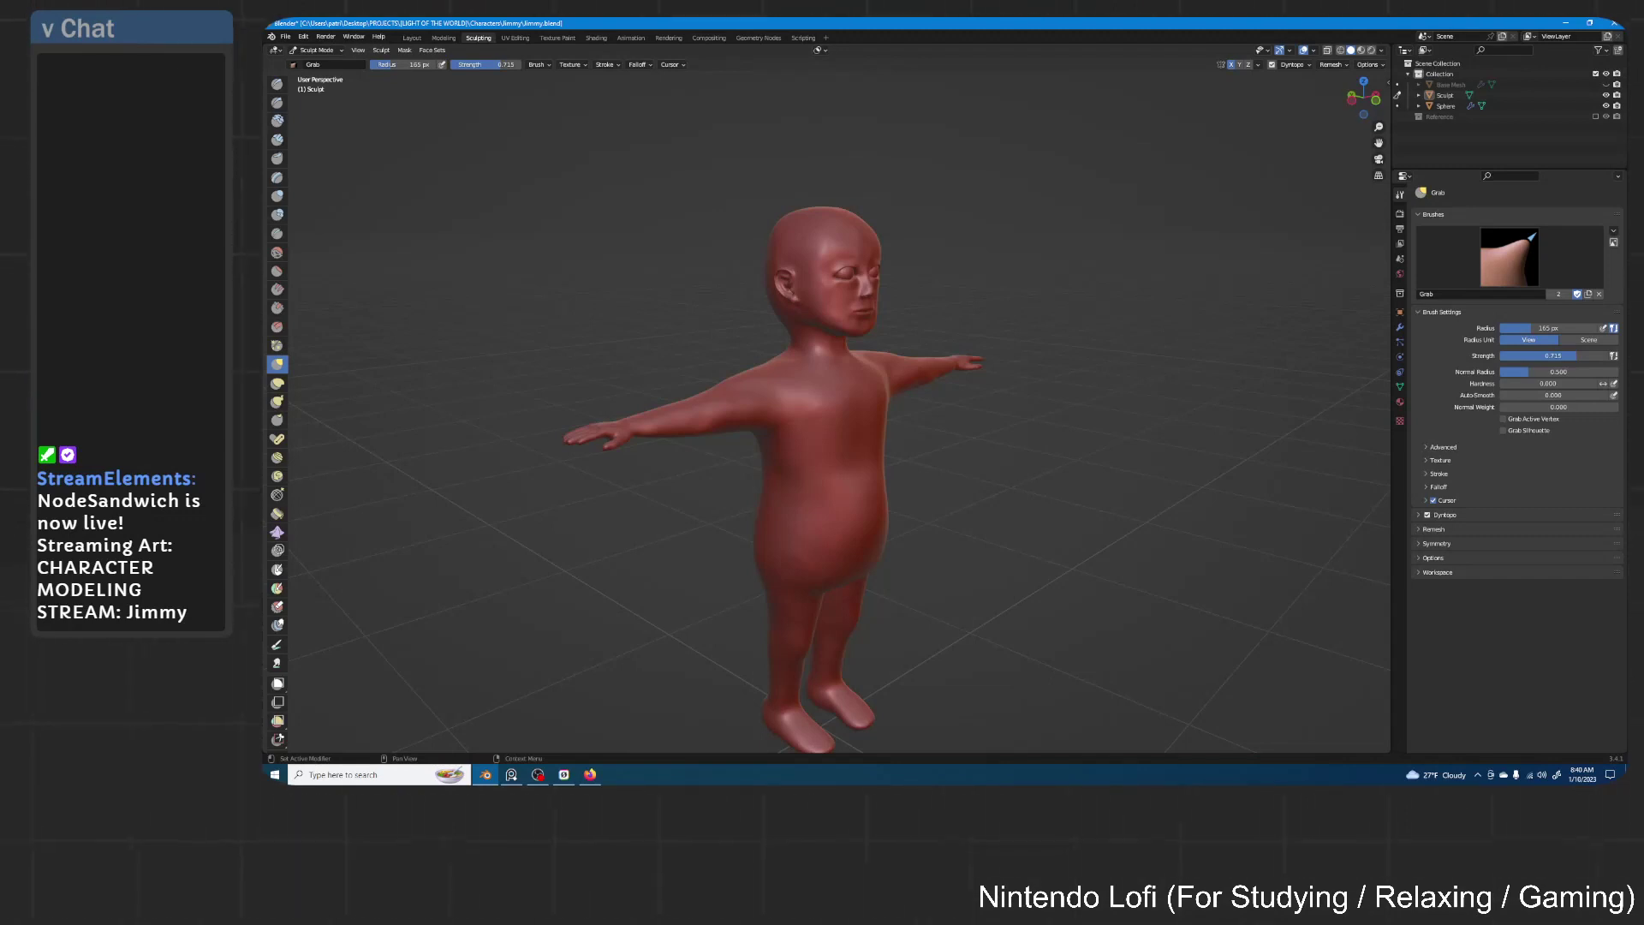
{"action": "key", "text": "alt+Tab"}
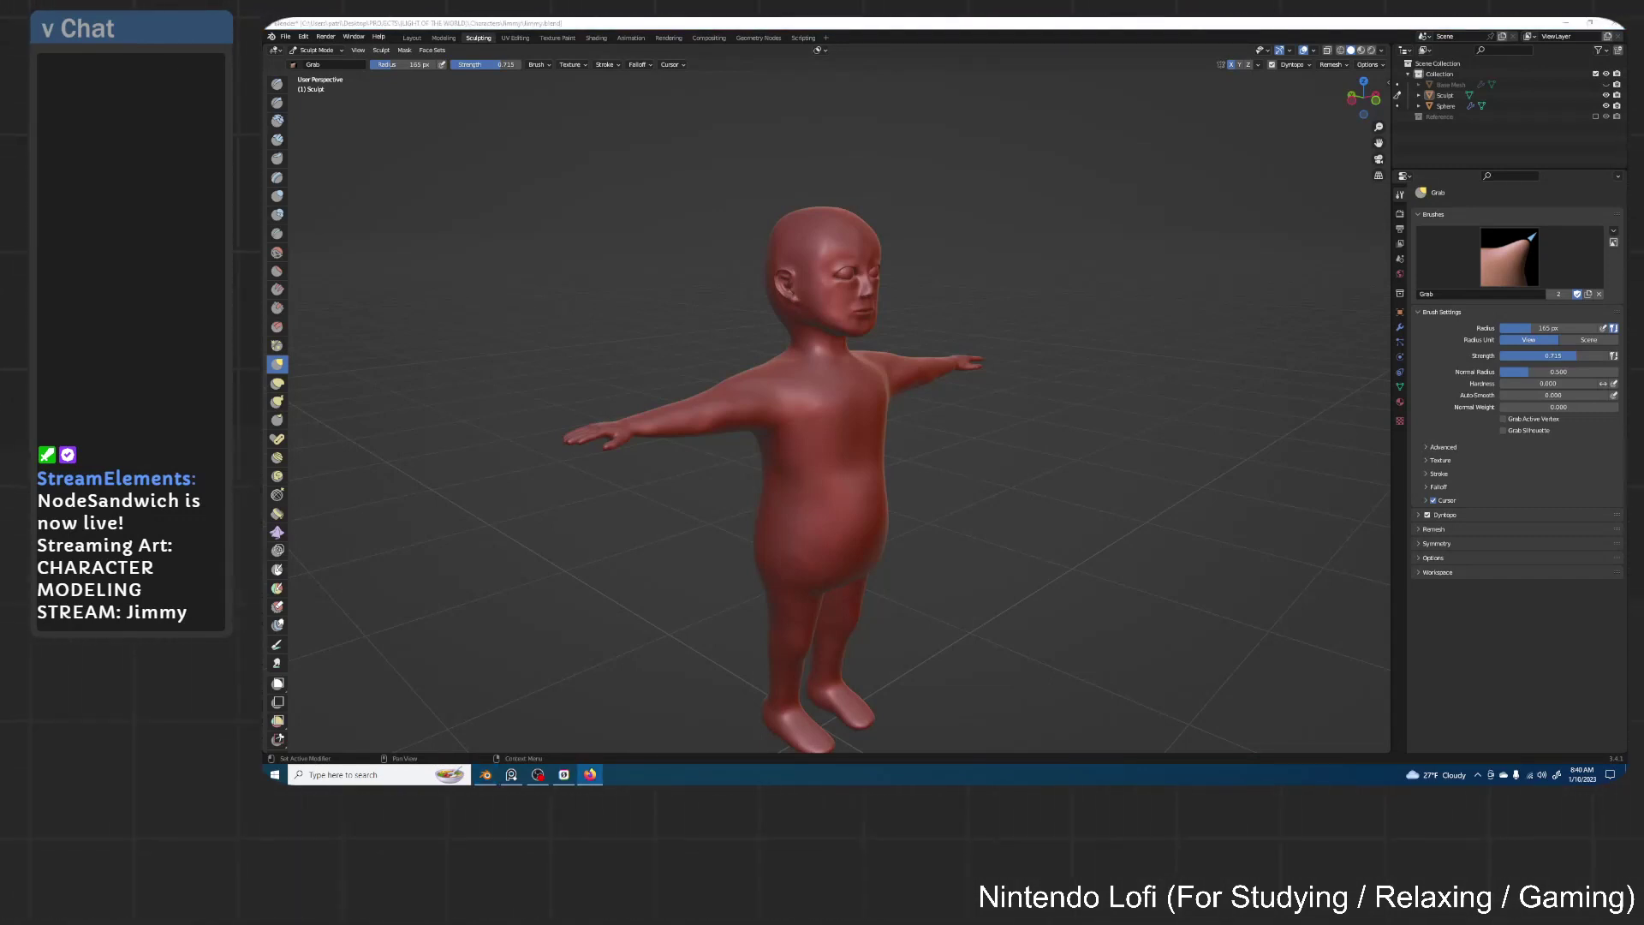
{"action": "mouse_move", "coordinate": [1437, 768]}
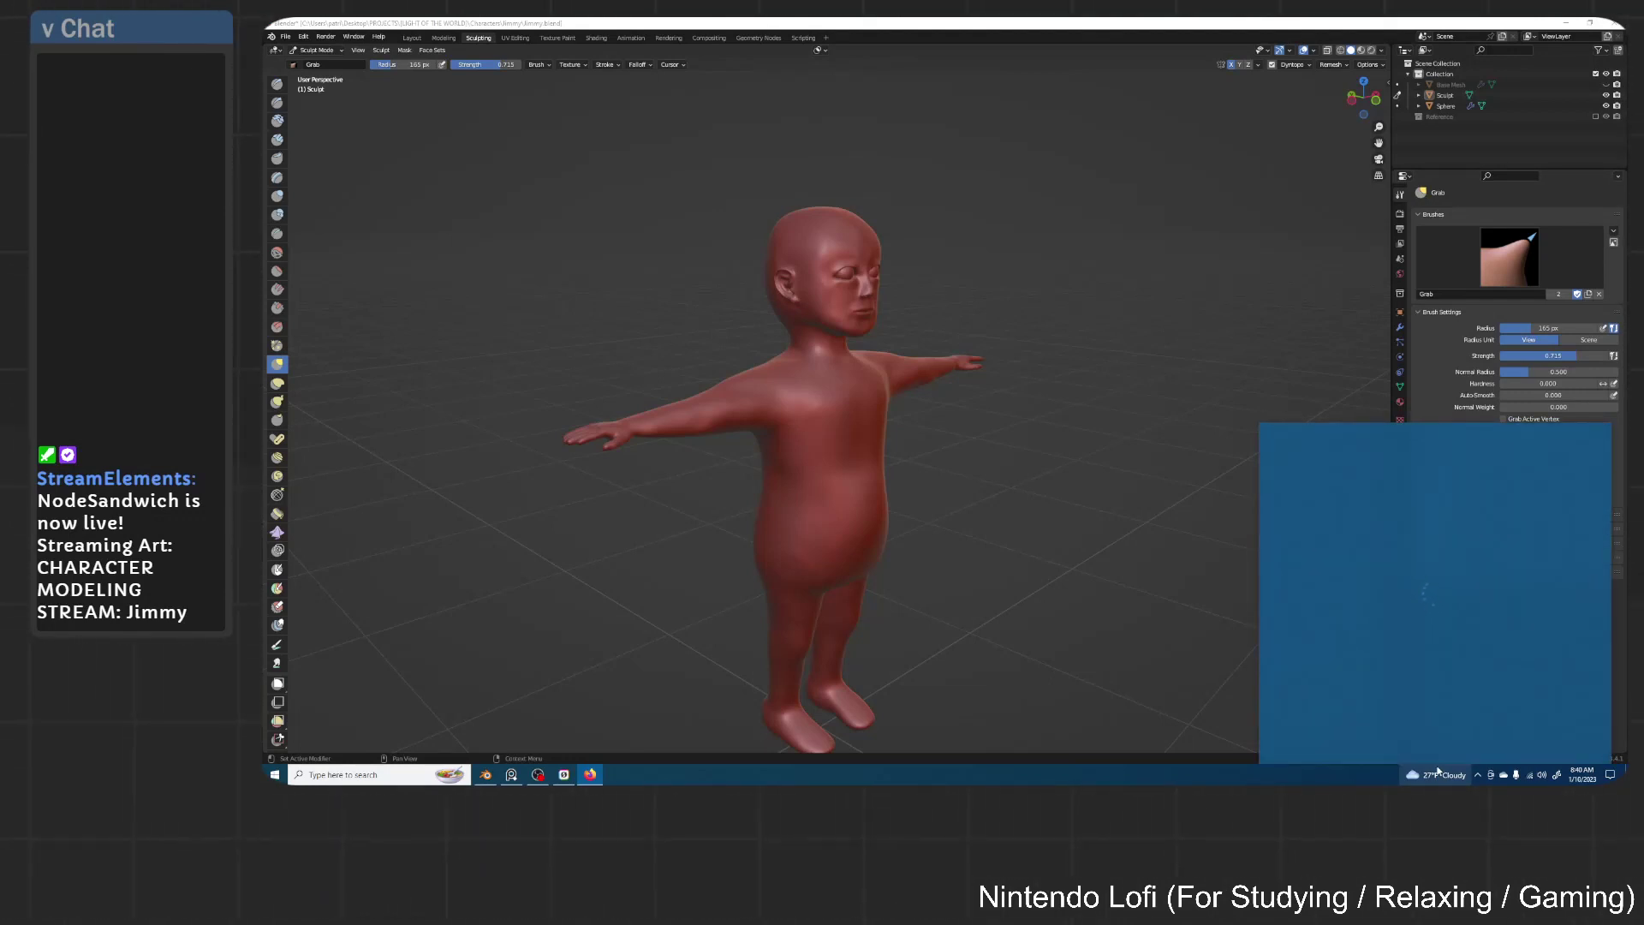